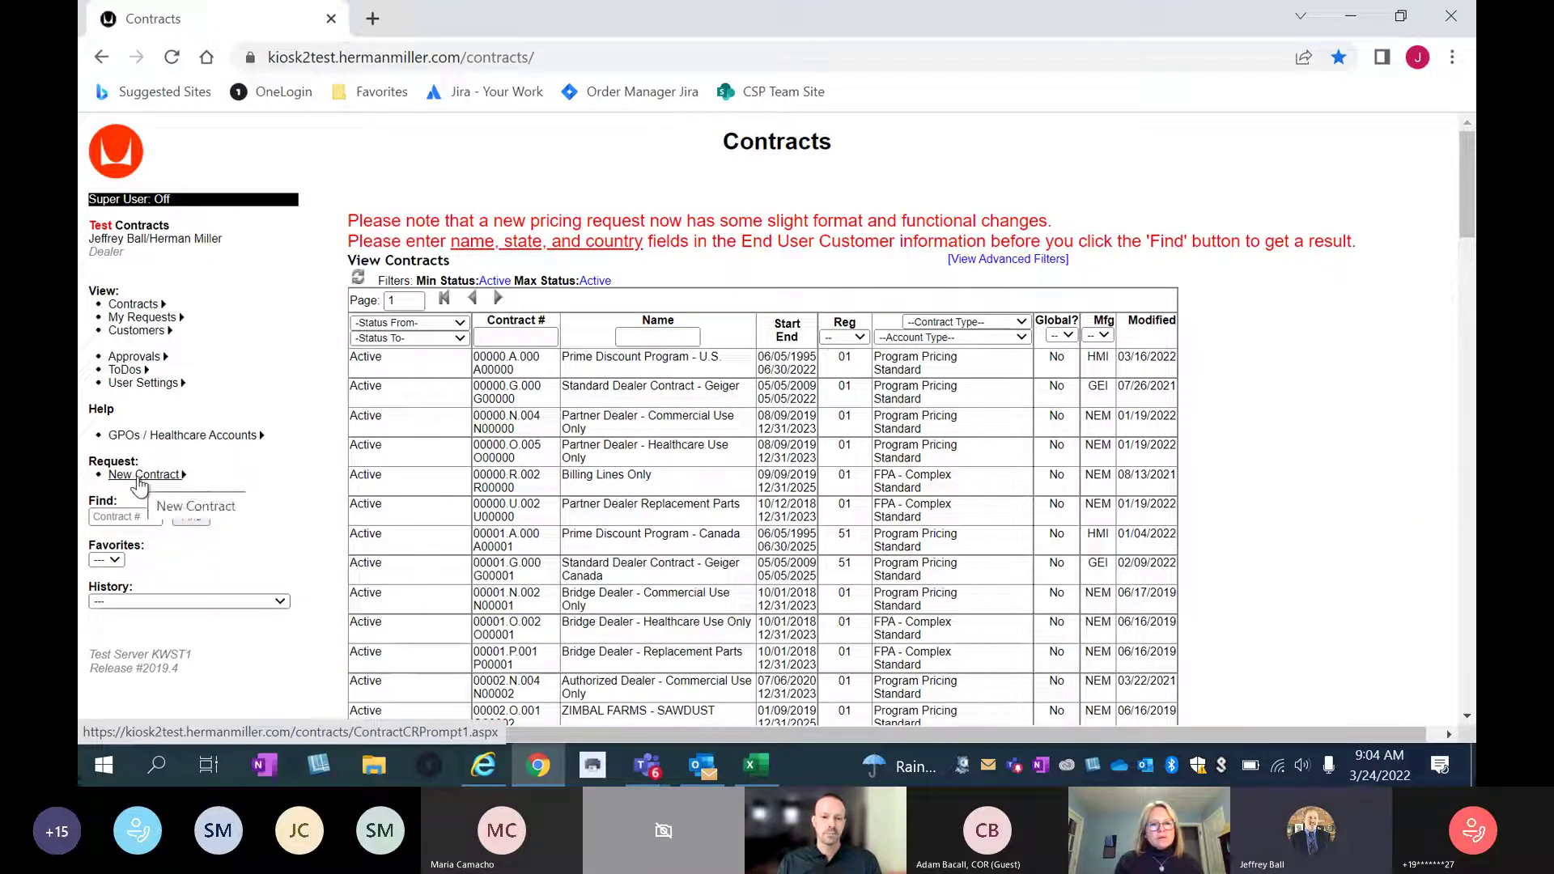
Start a new contract request with HMI as the manufacturer and Project - Complex as the contract type.
click(139, 477)
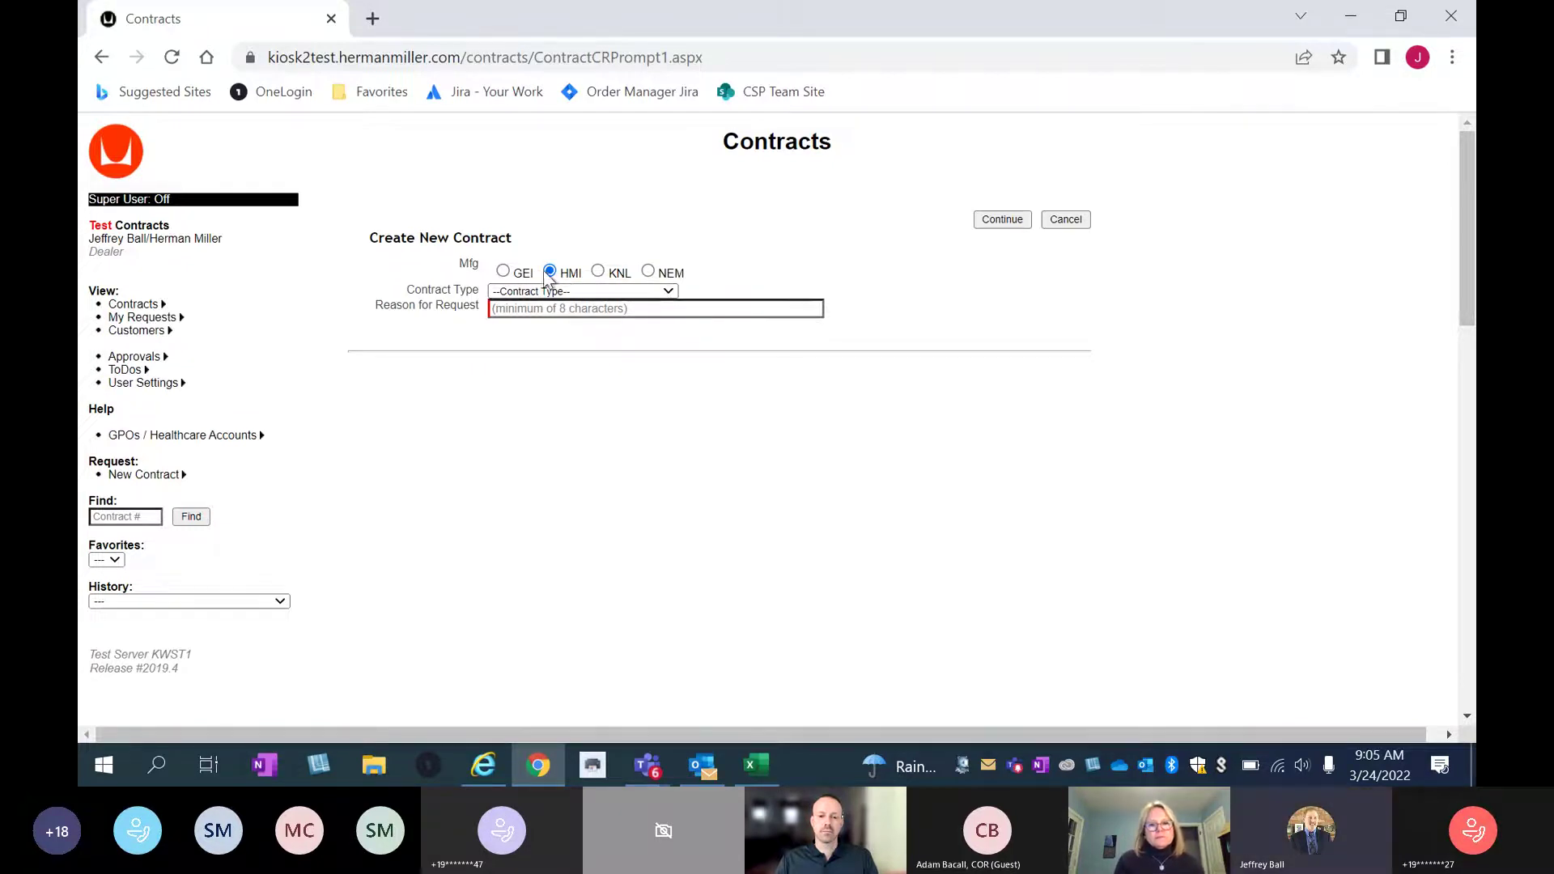
click(669, 292)
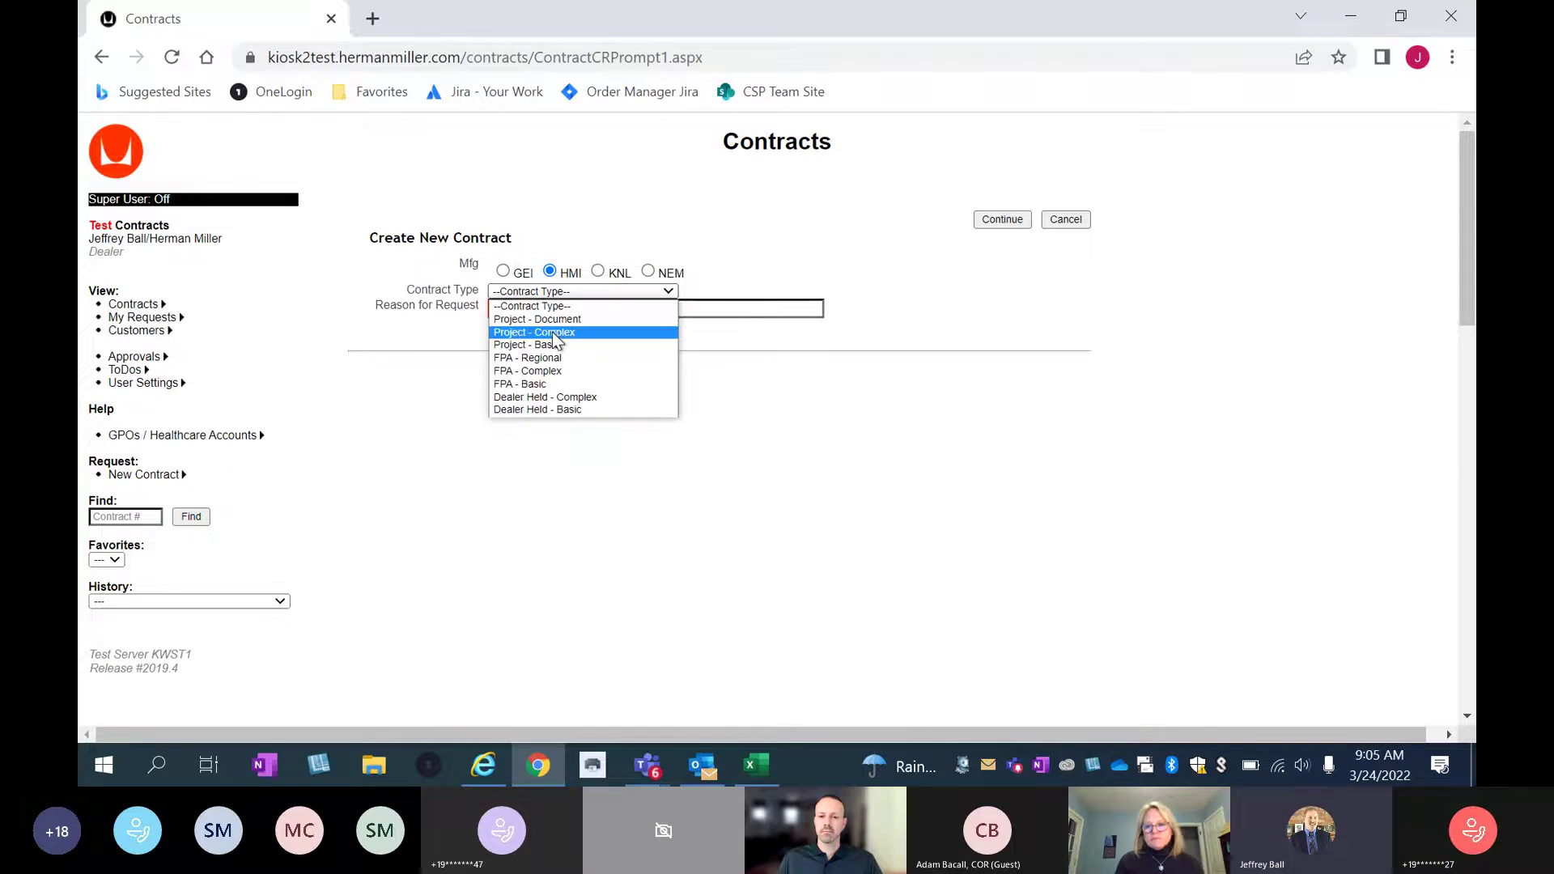
click(552, 332)
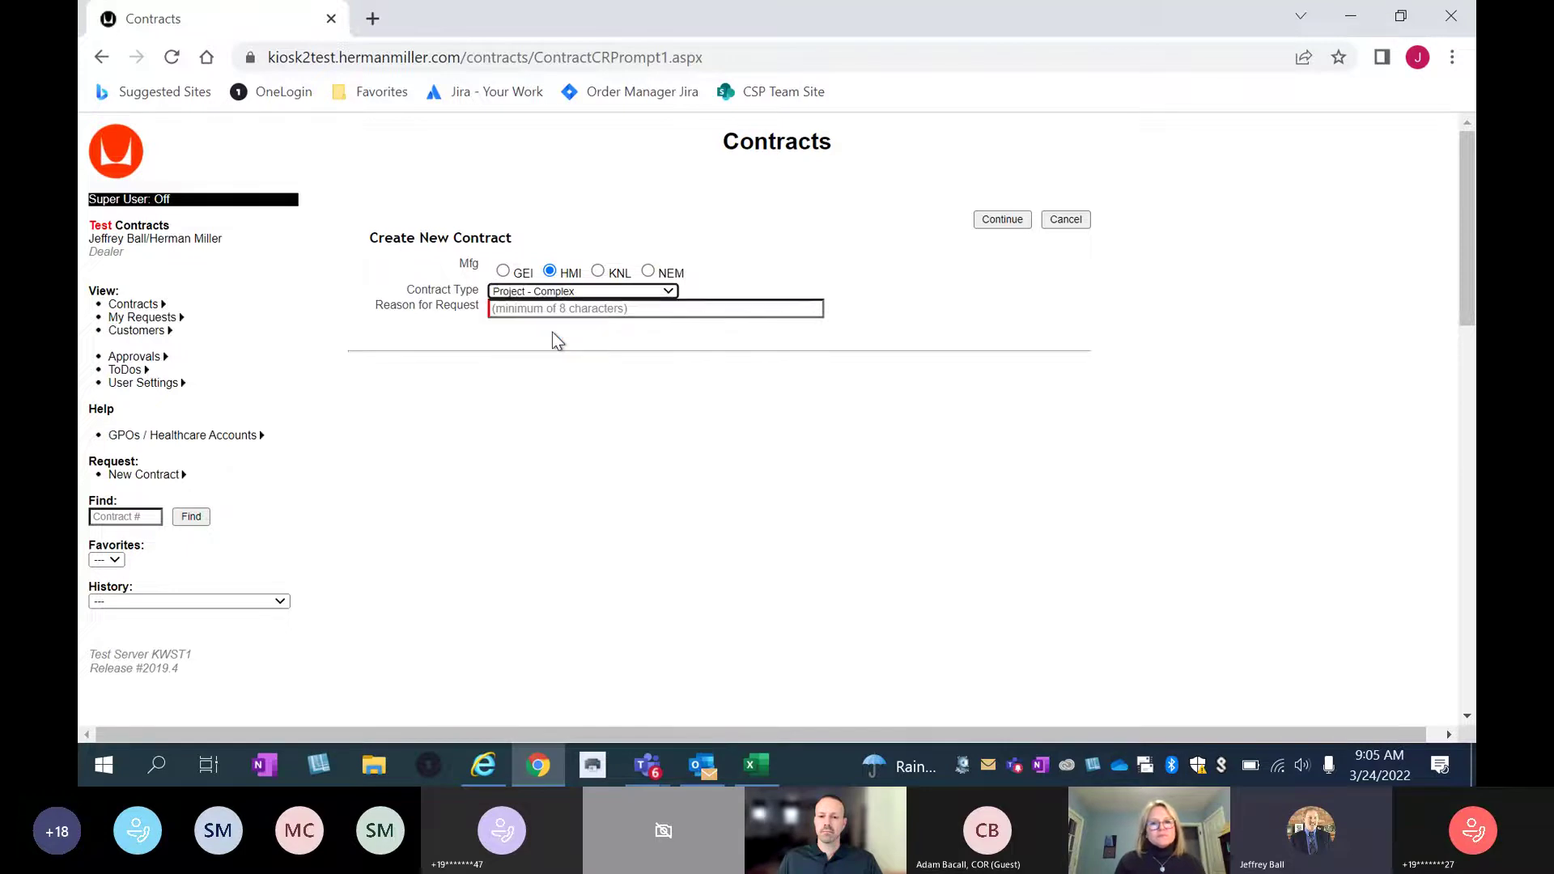
Give "Need additional discounting greater than Prime" as the reason for the request and continue to the contract entry form.
click(619, 310)
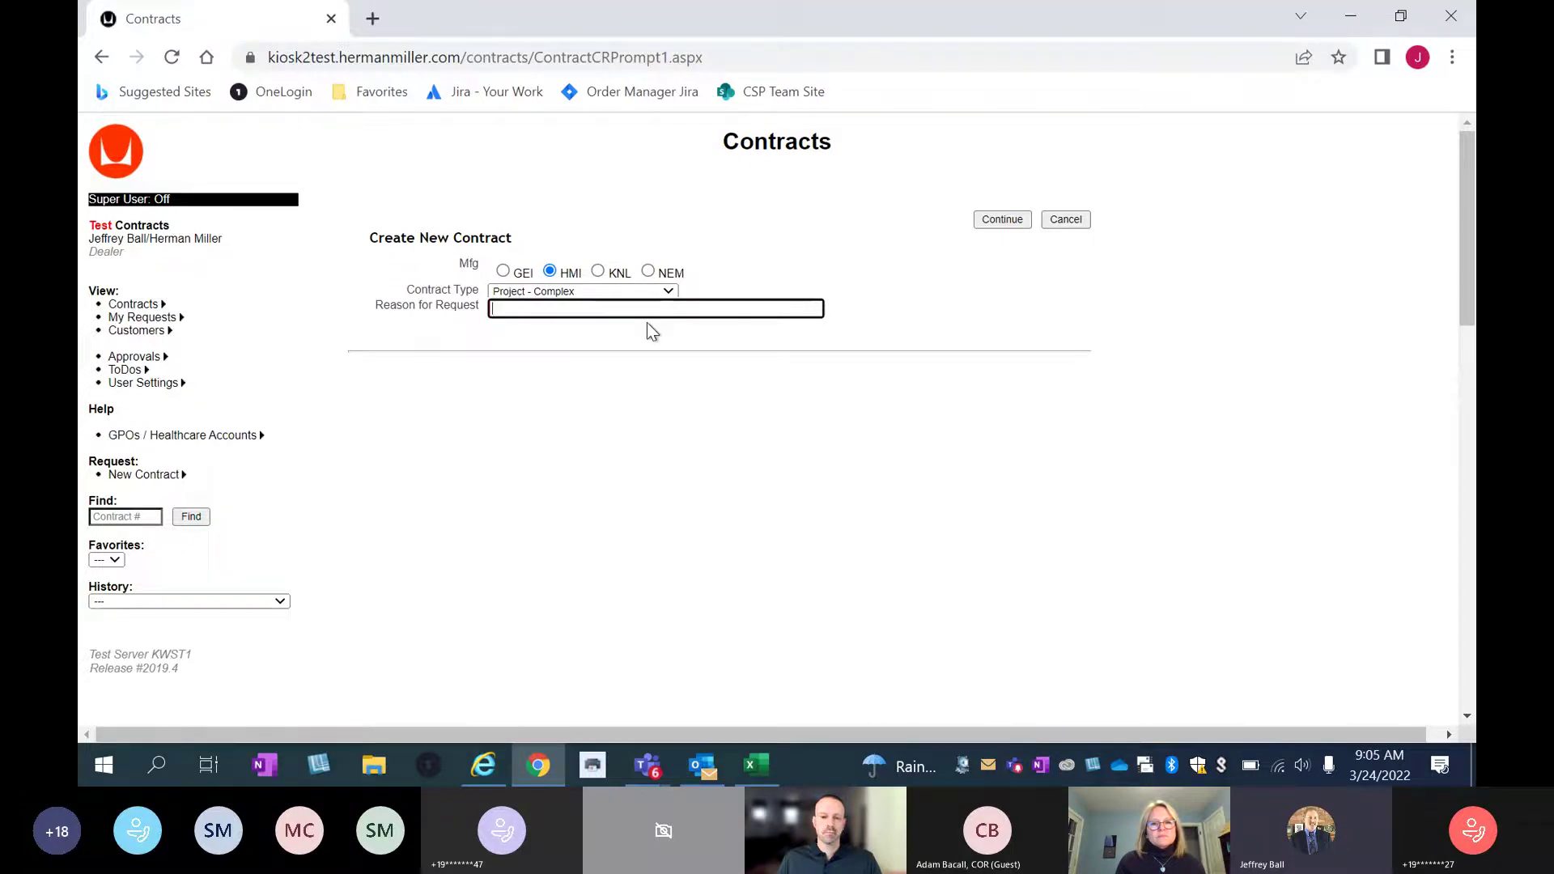
text(Need ad)
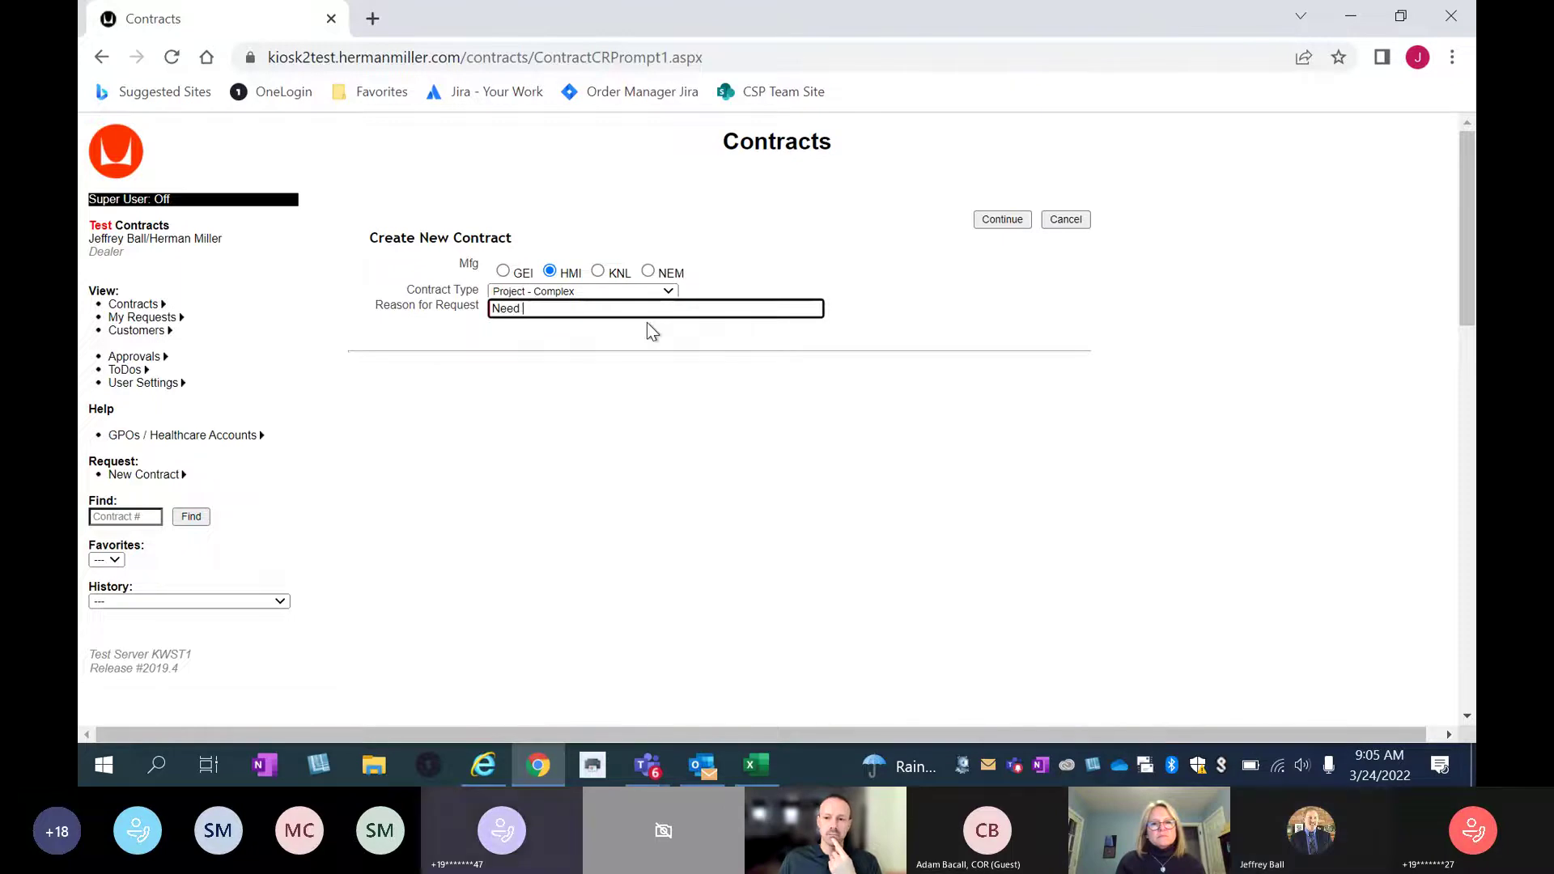
text(ditional discounting)
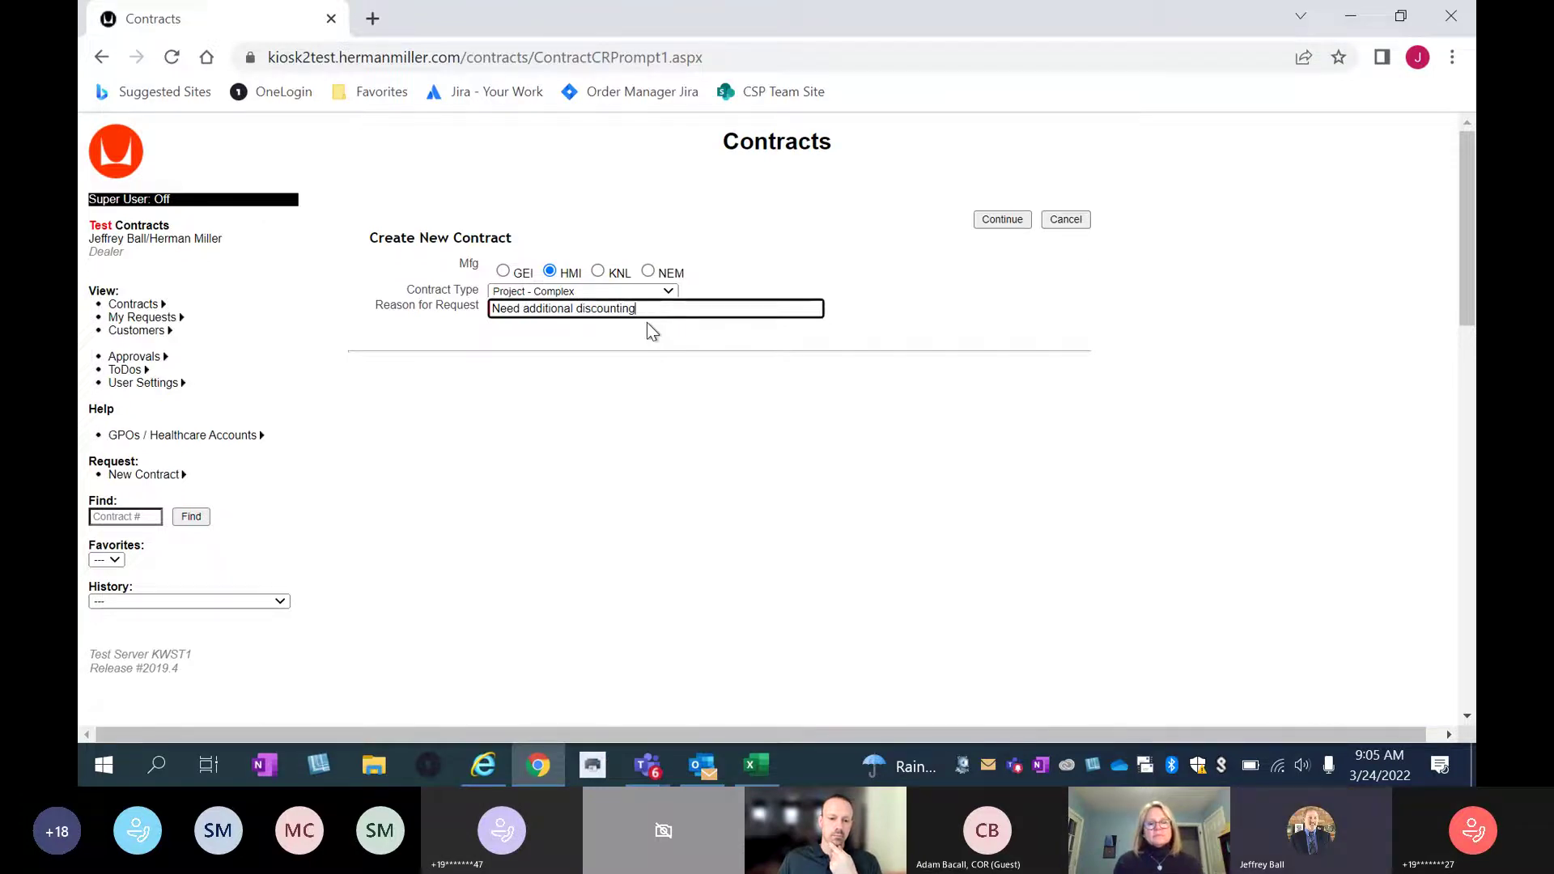
text( greate)
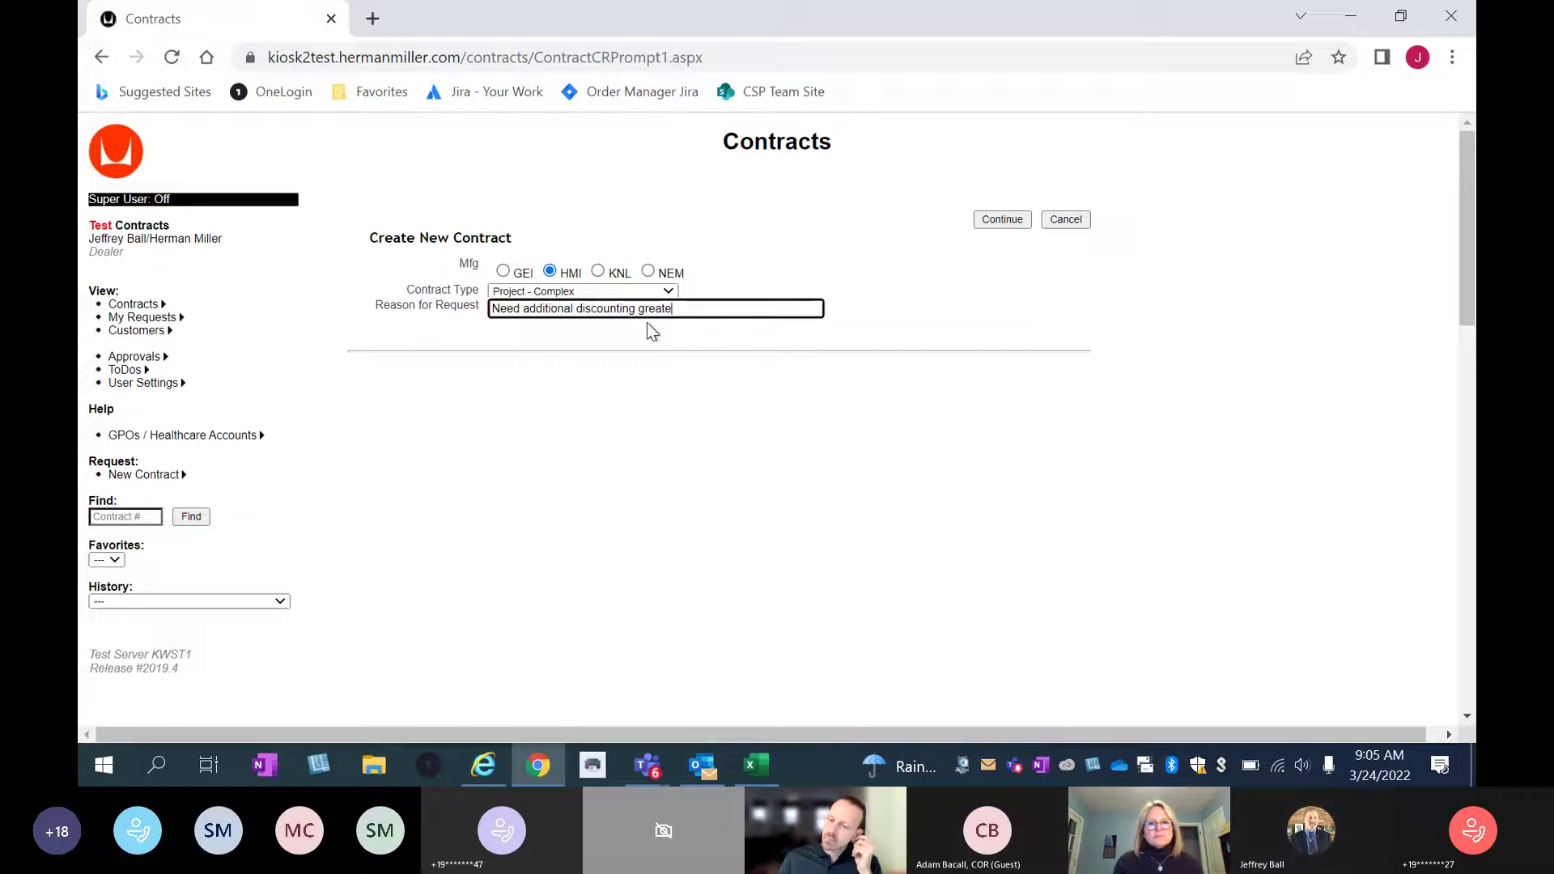
text(r than Prime)
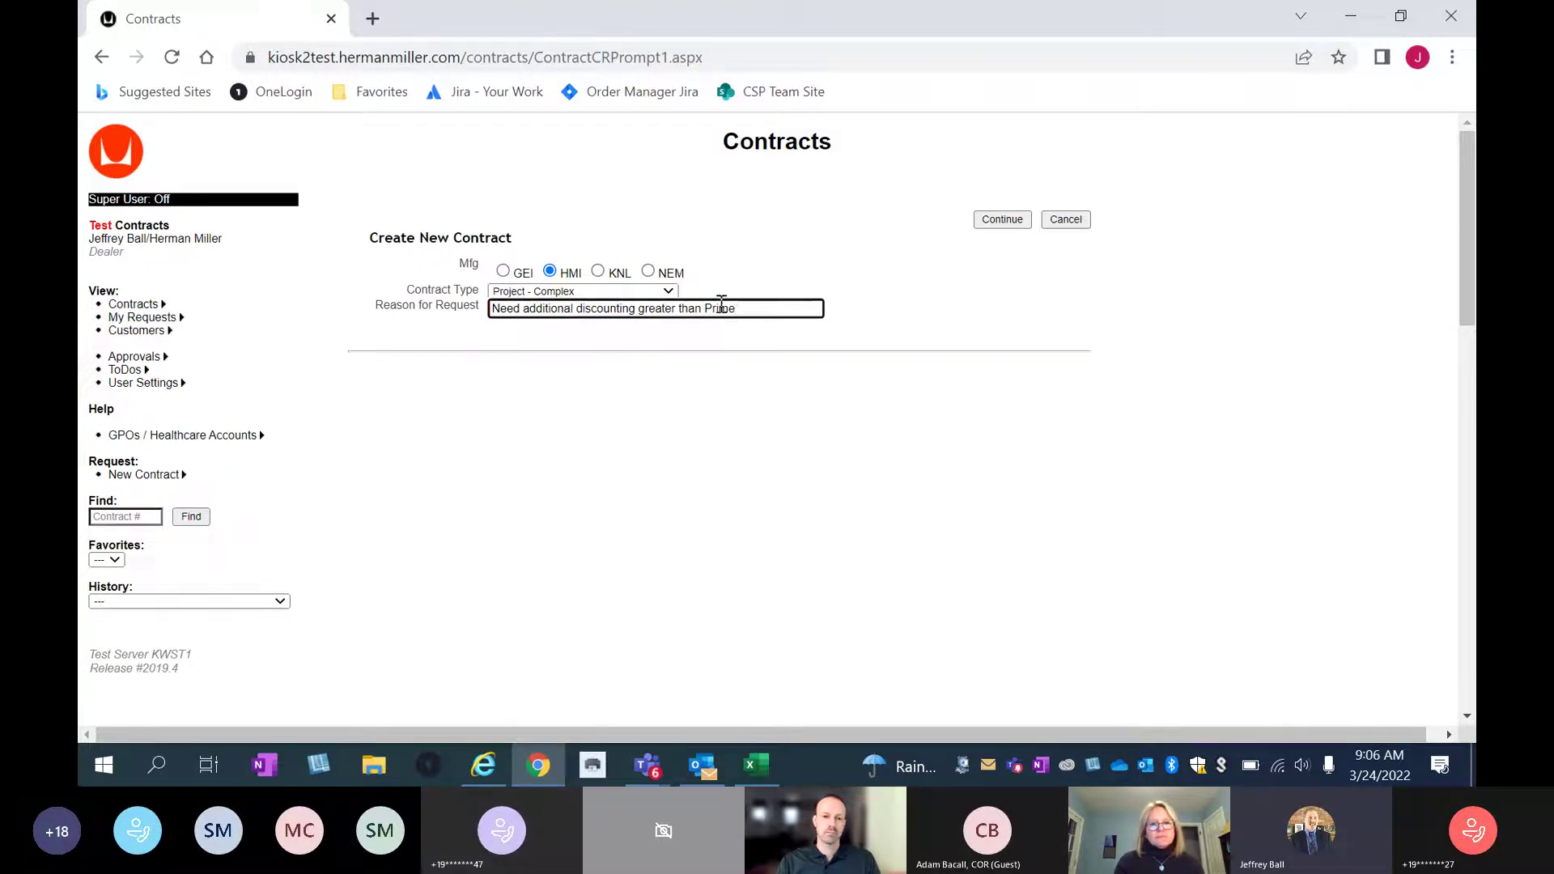
click(1004, 221)
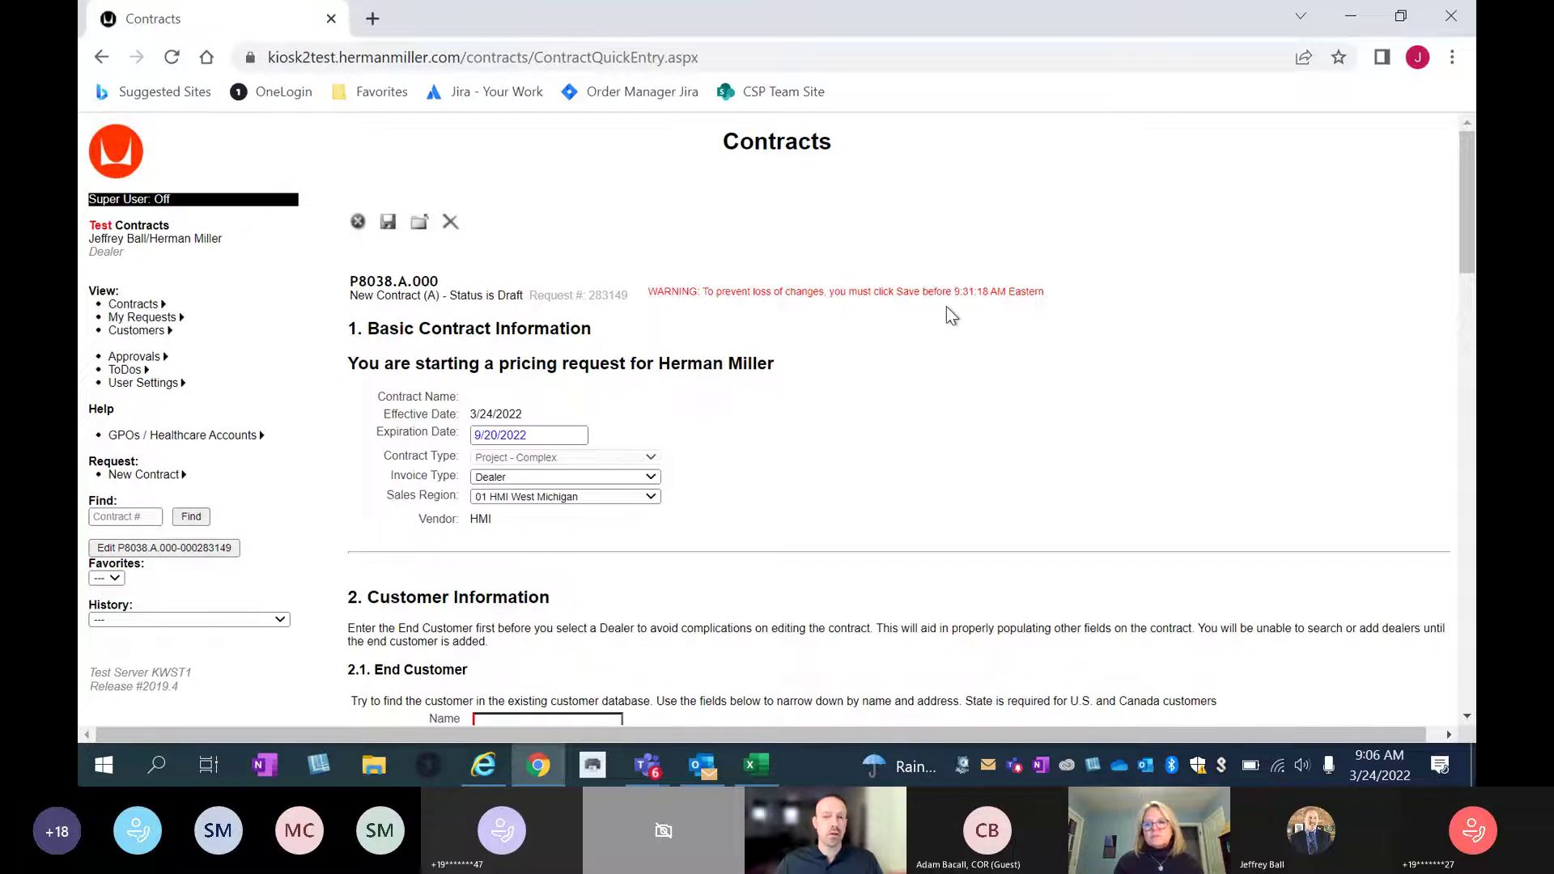
Set the contract's expiration date to 12/31/2022 in the basic contract information.
scroll(947, 308, down, 2)
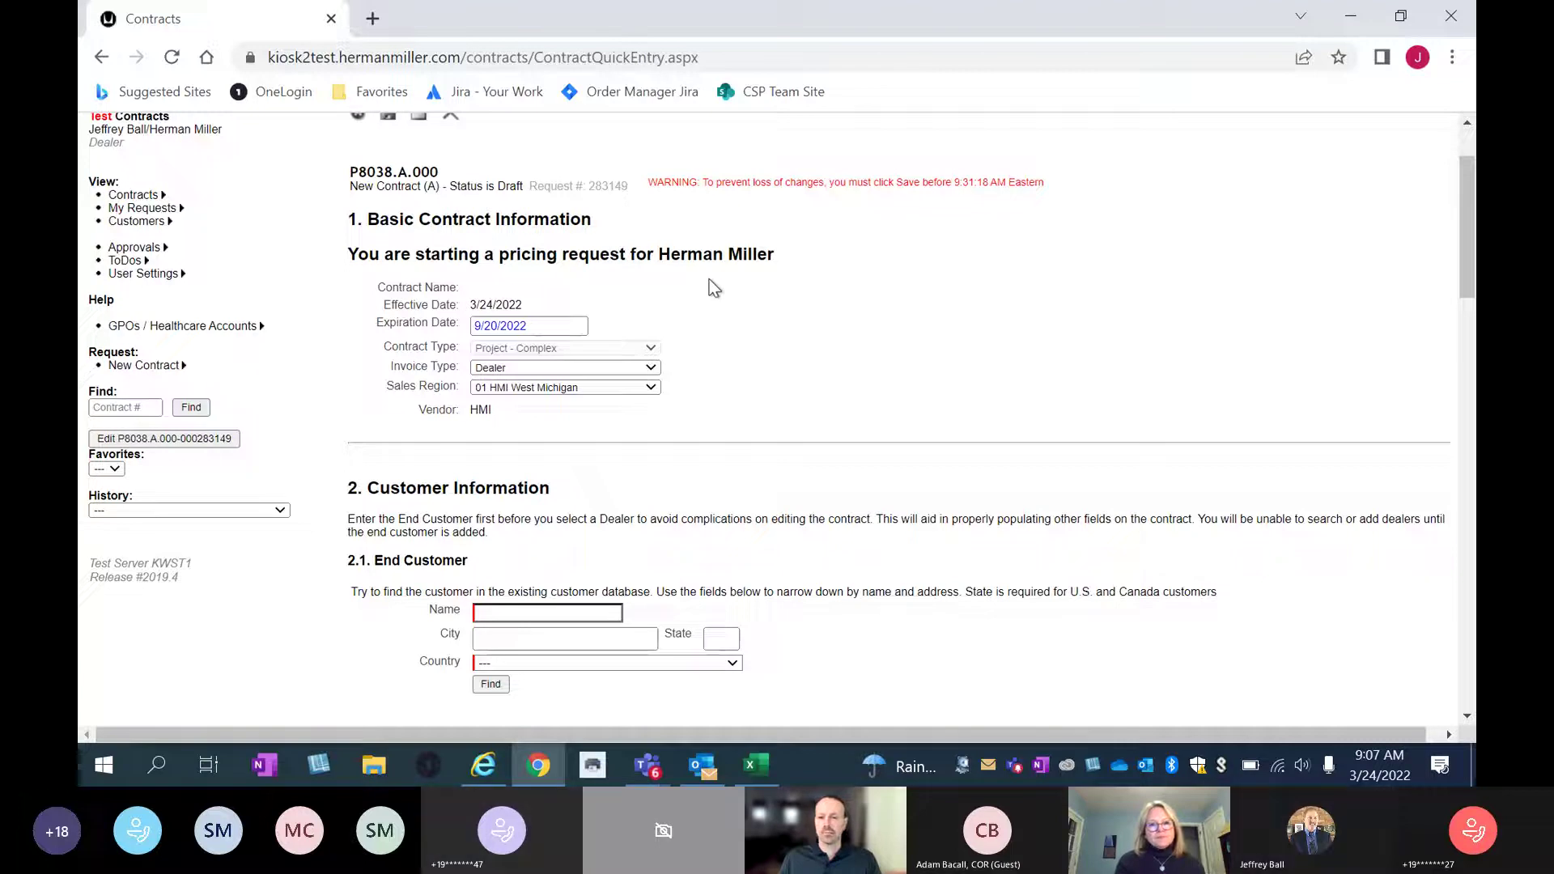
scroll(713, 288, down, 1)
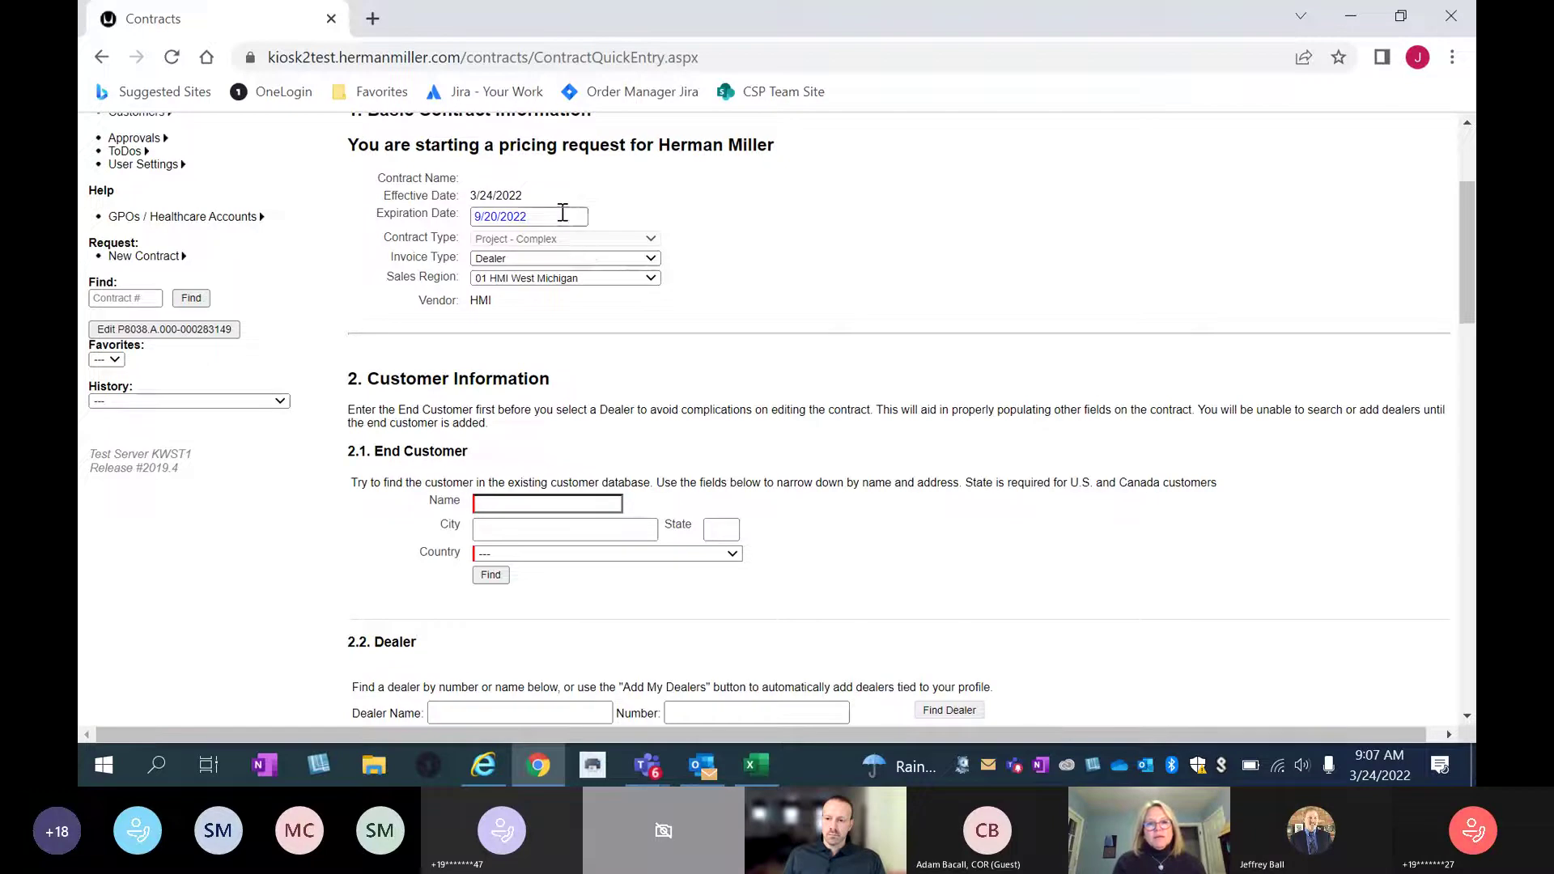
click(561, 214)
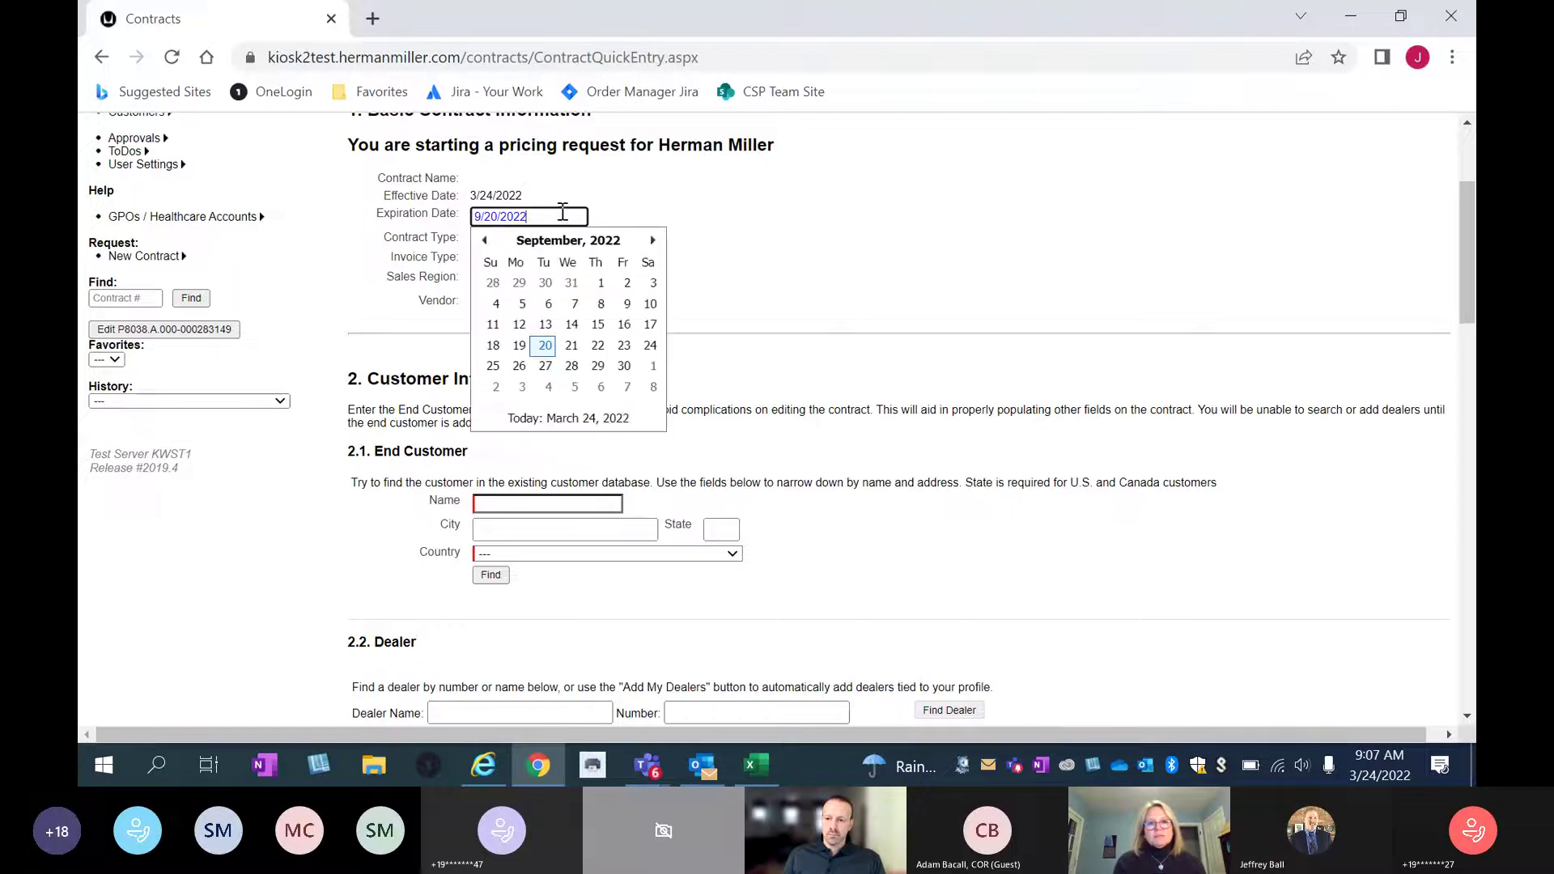
click(865, 230)
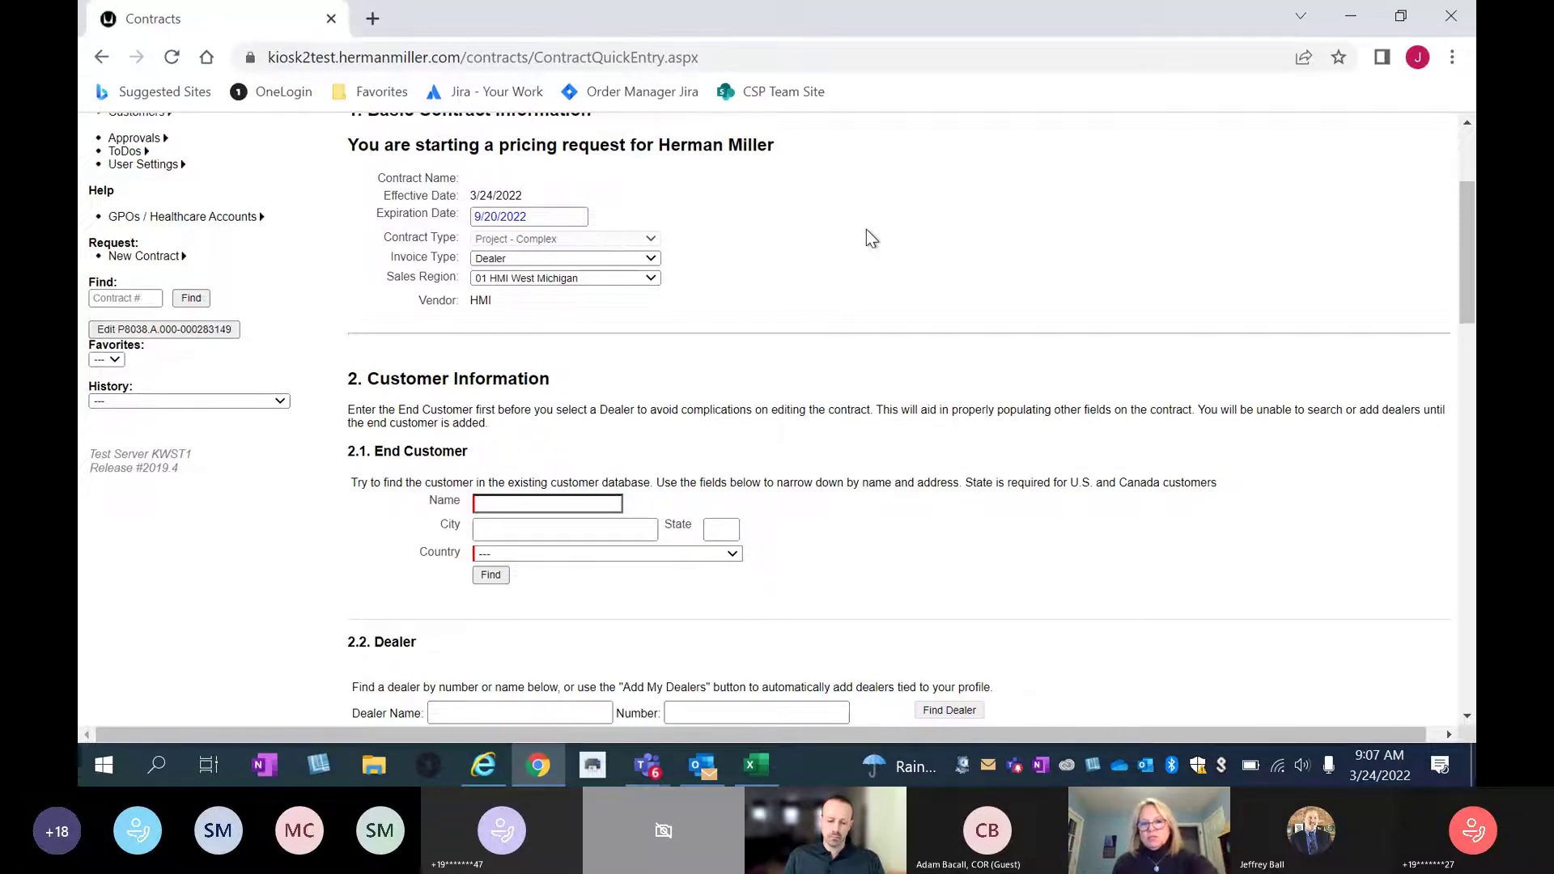
click(548, 218)
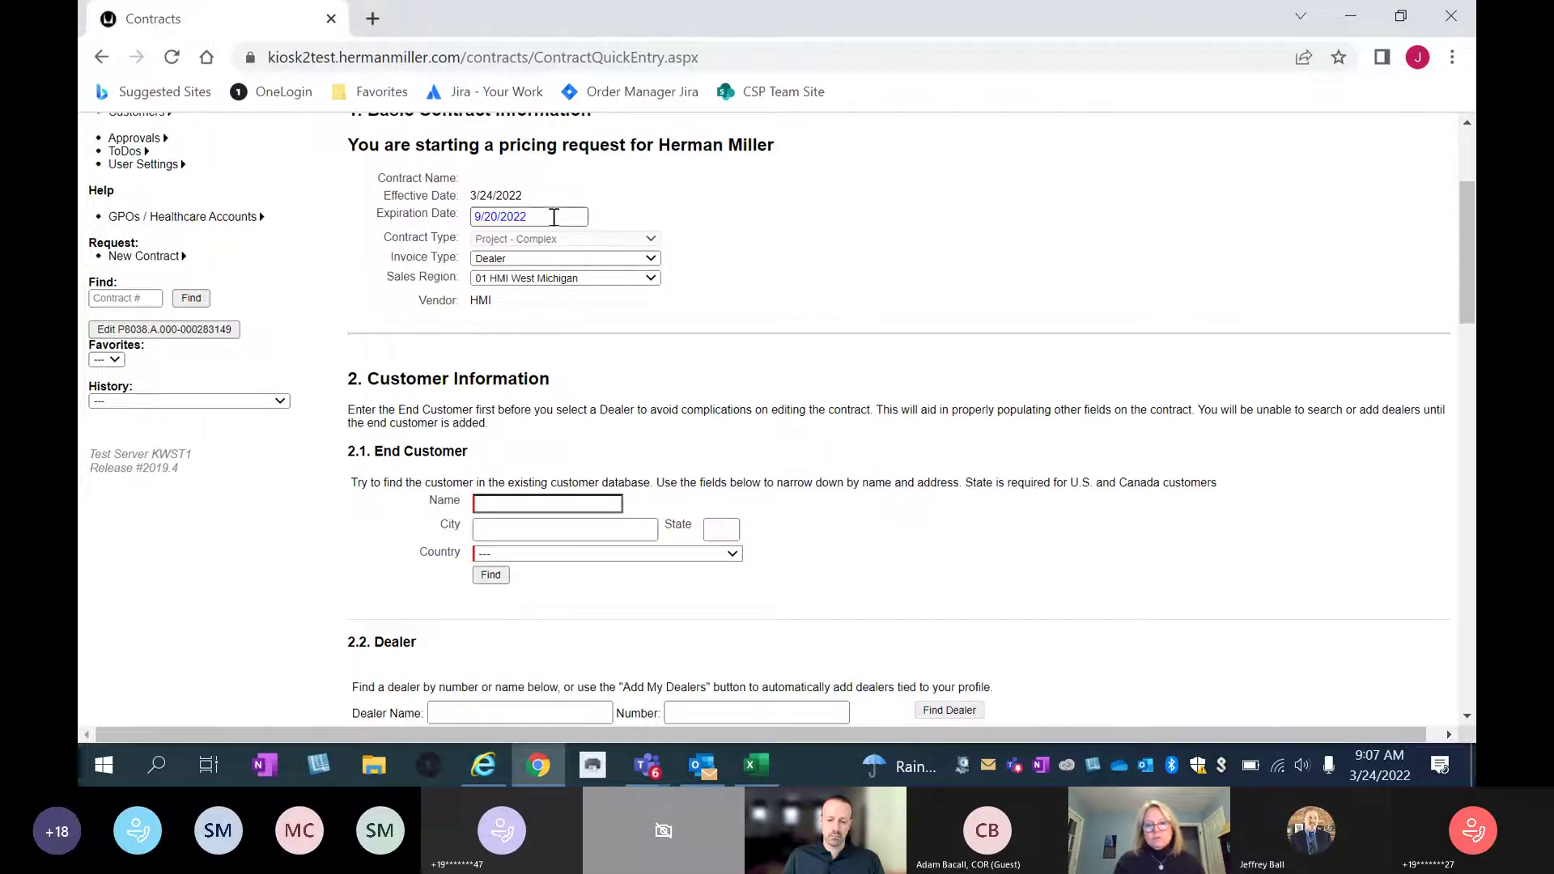
click(570, 217)
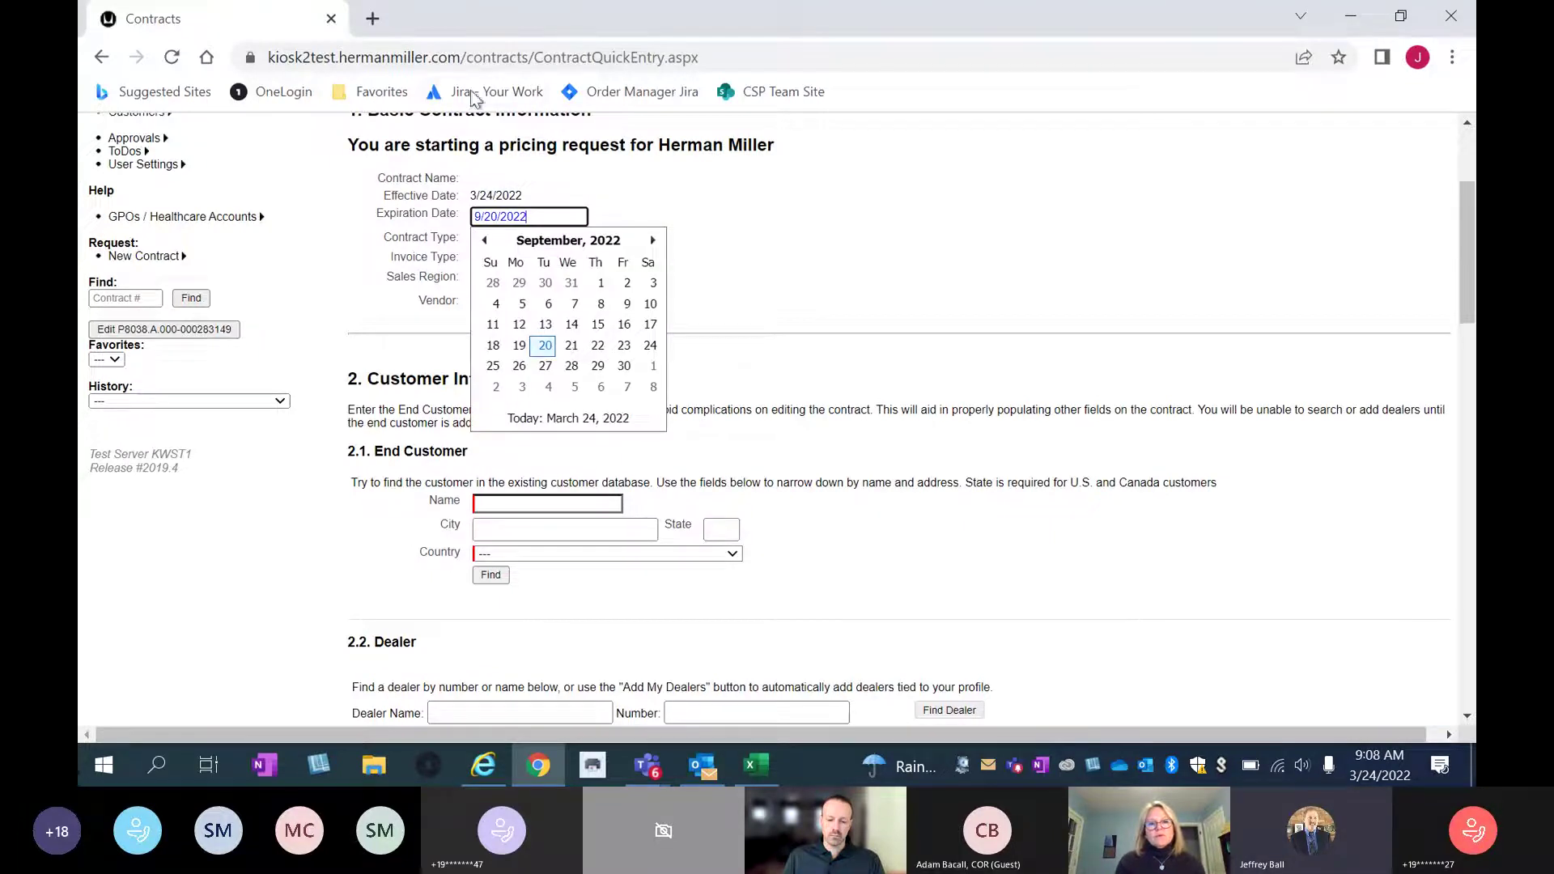
click(478, 217)
key(BackSpace)
text(12)
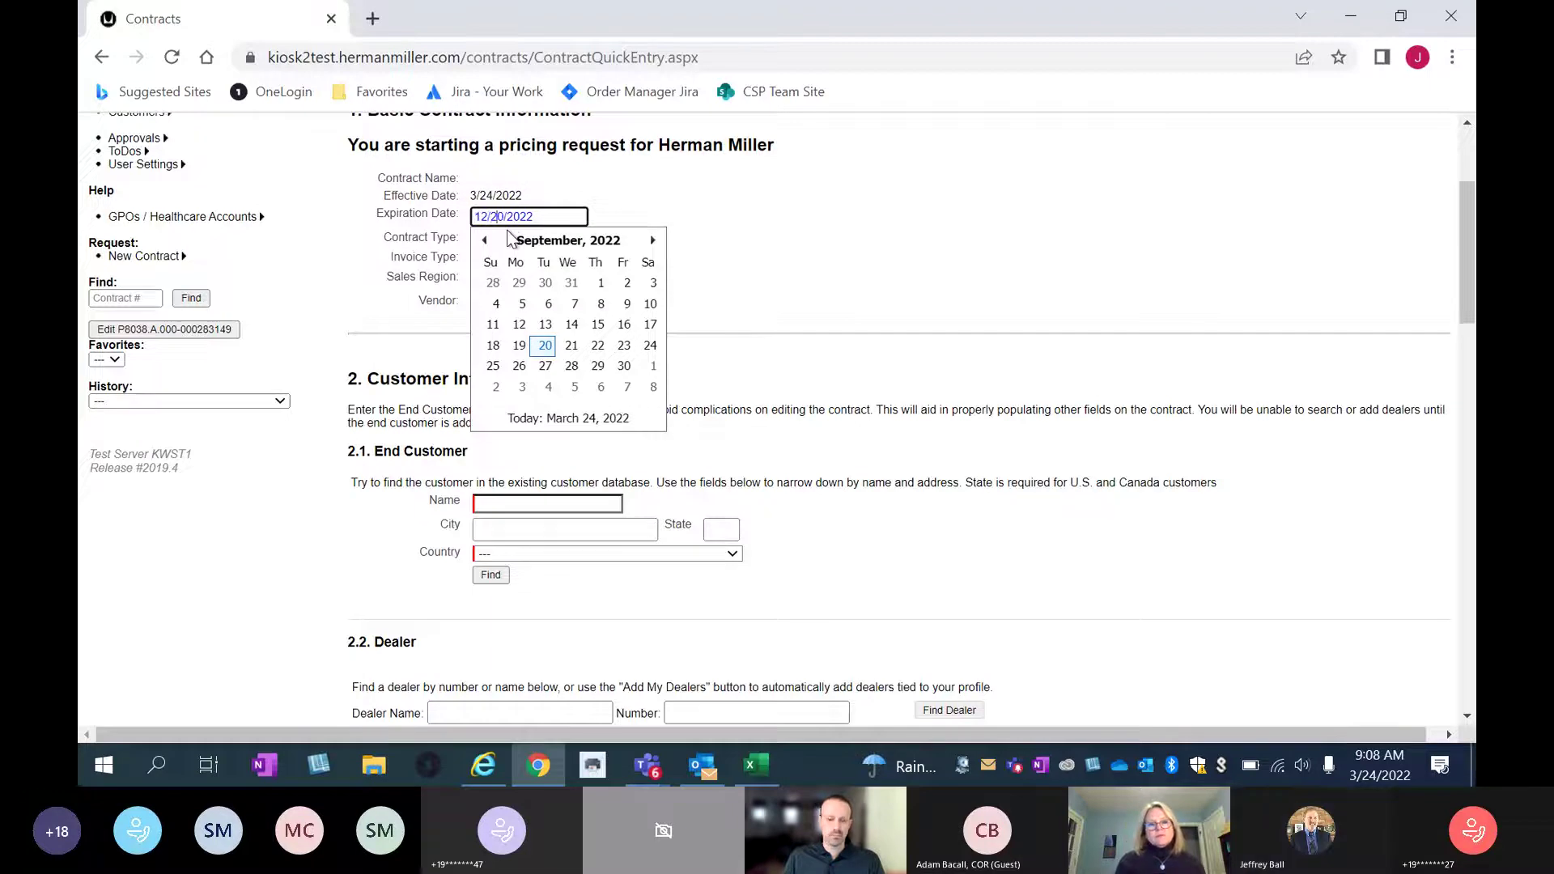
key(Right)
key(Right)
key(Right)
key(BackSpace)
key(BackSpace)
text(31)
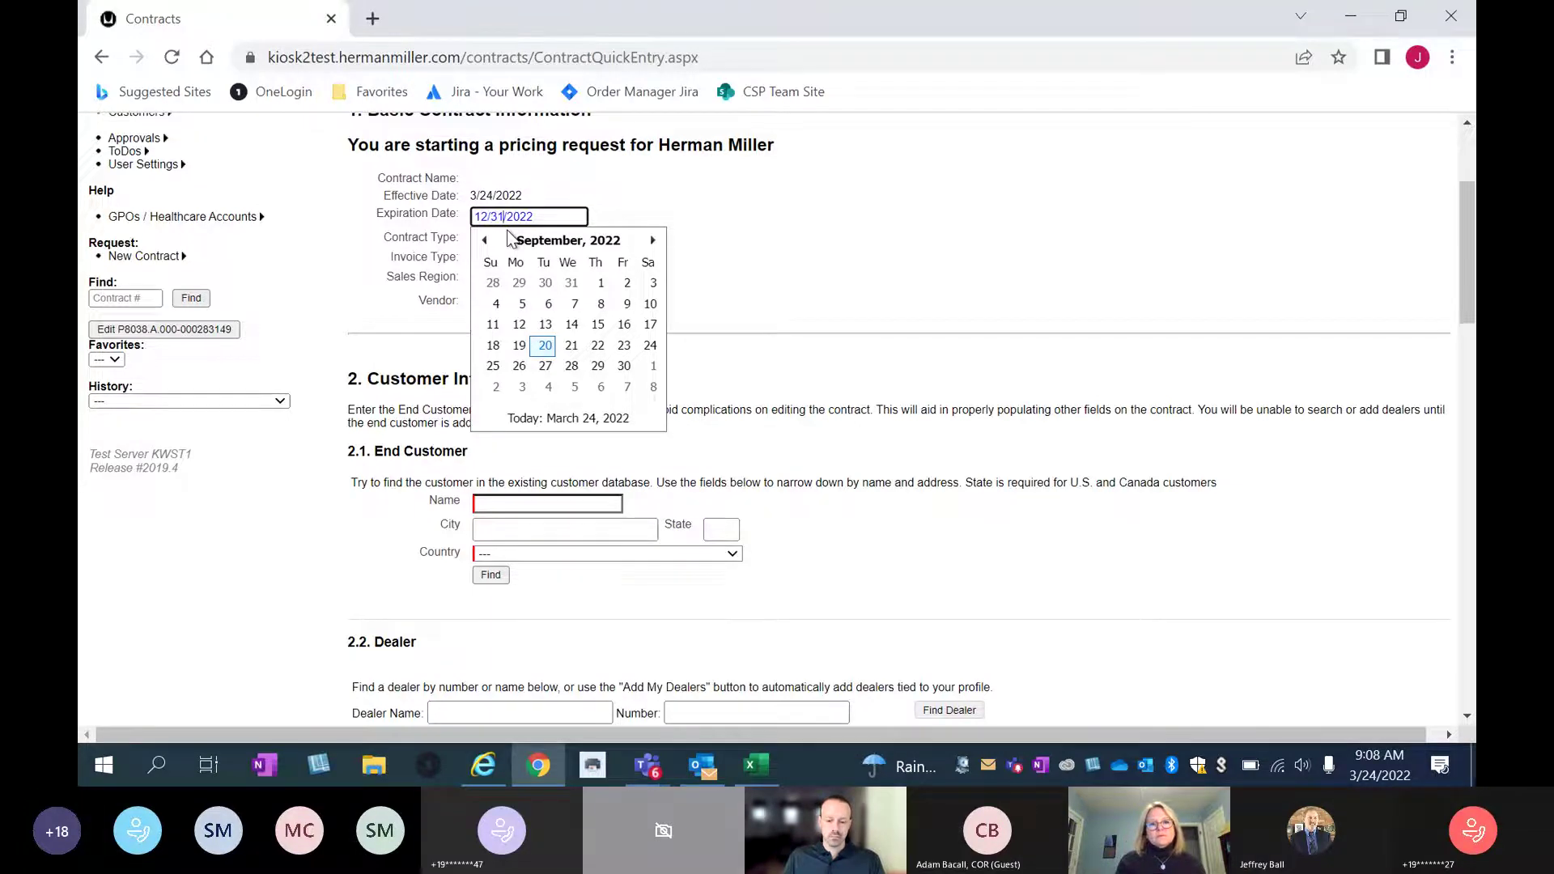
key(Tab)
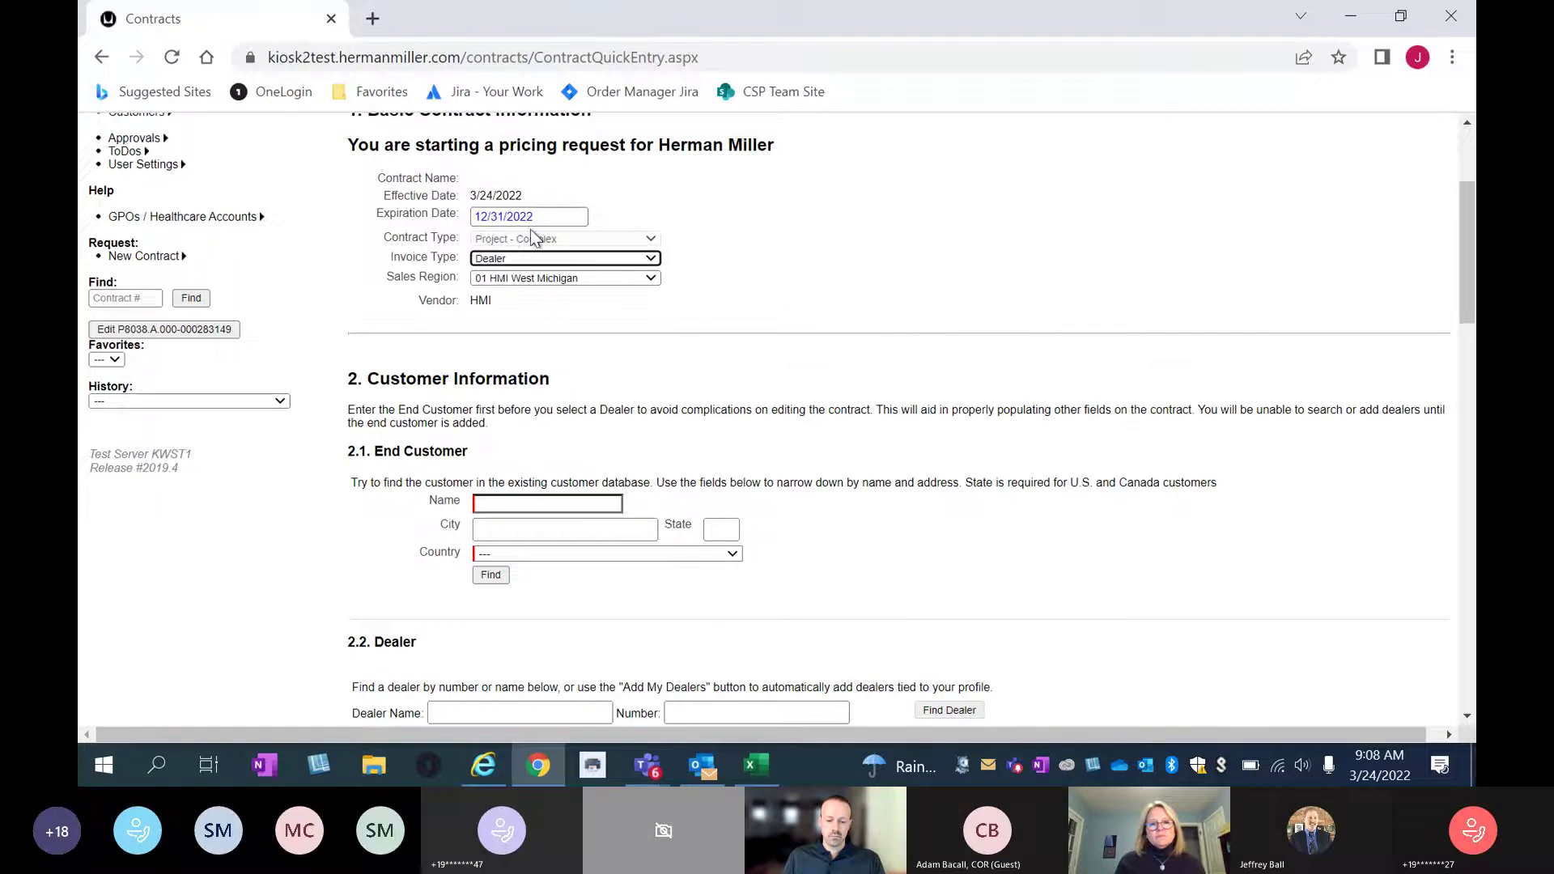
Choose Dealer as the invoice type and set the sales region to 1A Pacific Northwest.
scroll(761, 234, down, 1)
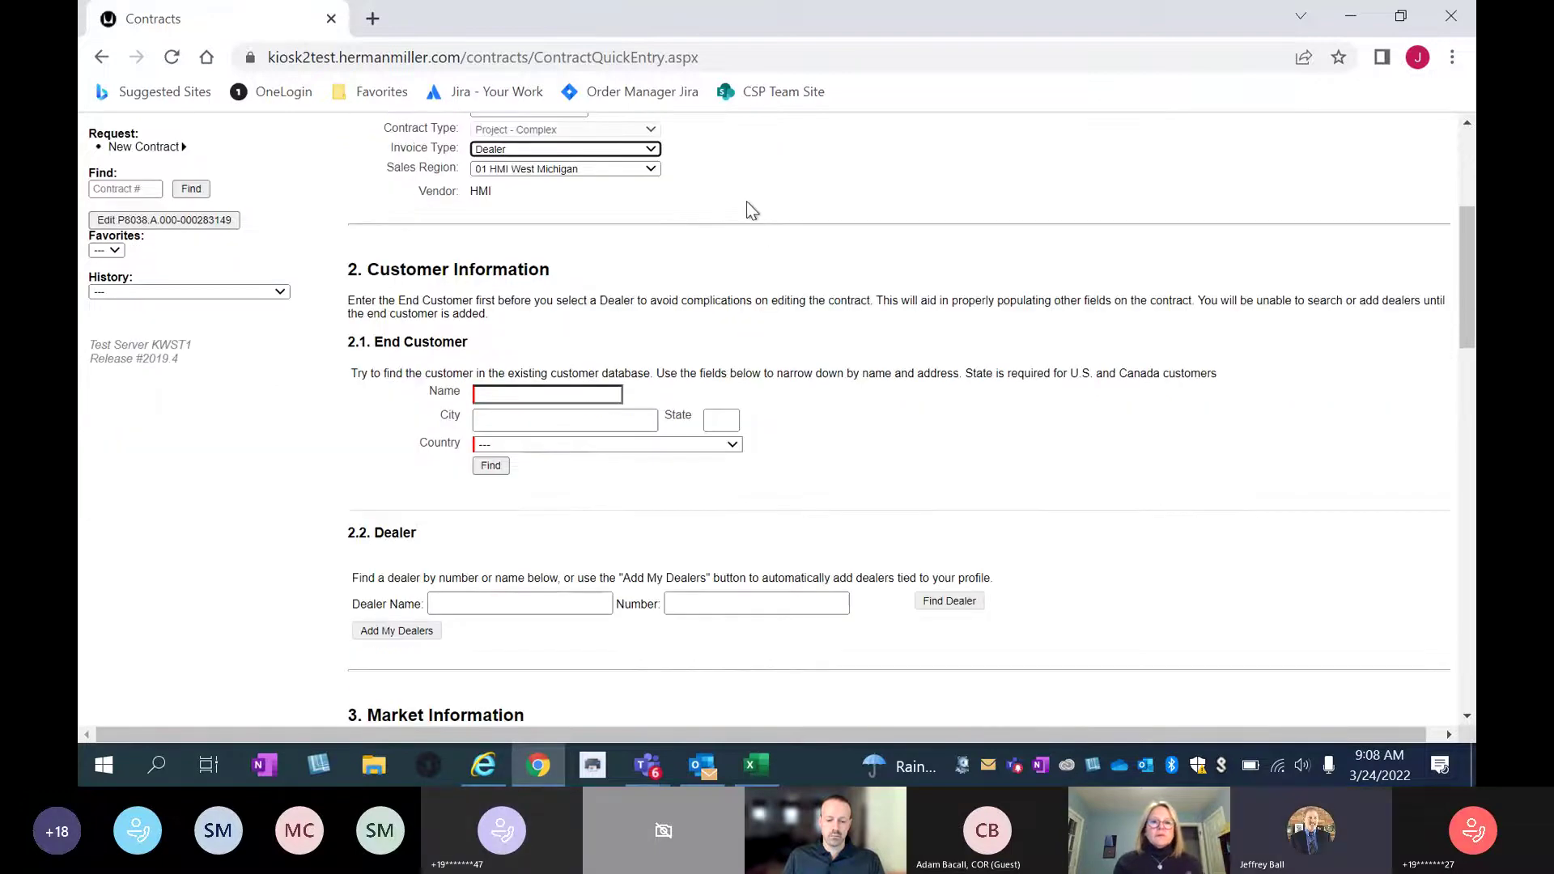
scroll(608, 191, up, 2)
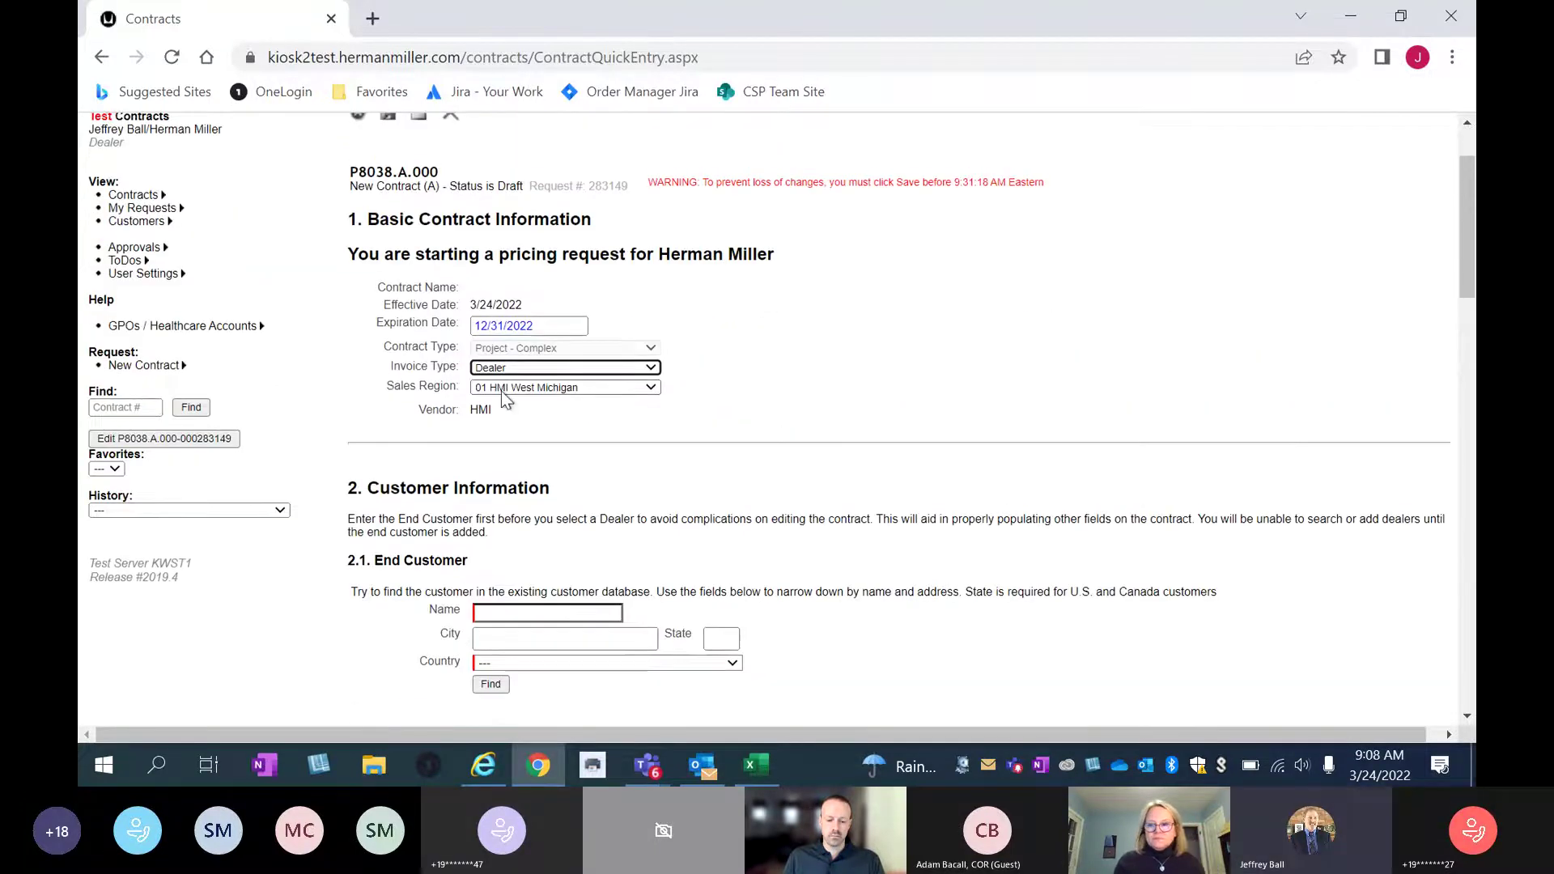
click(651, 365)
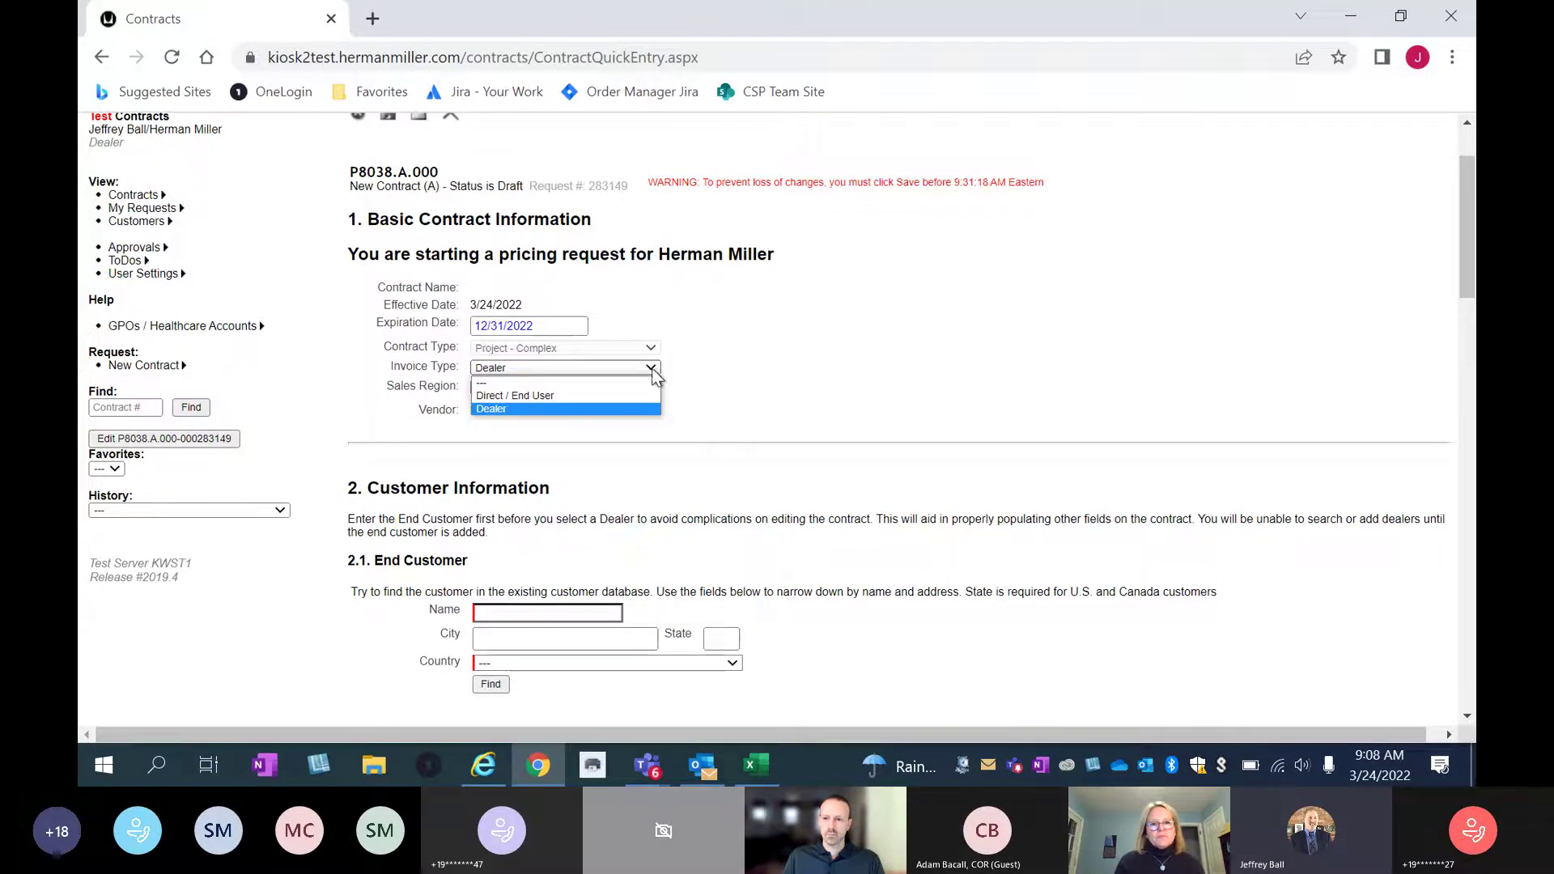
click(608, 409)
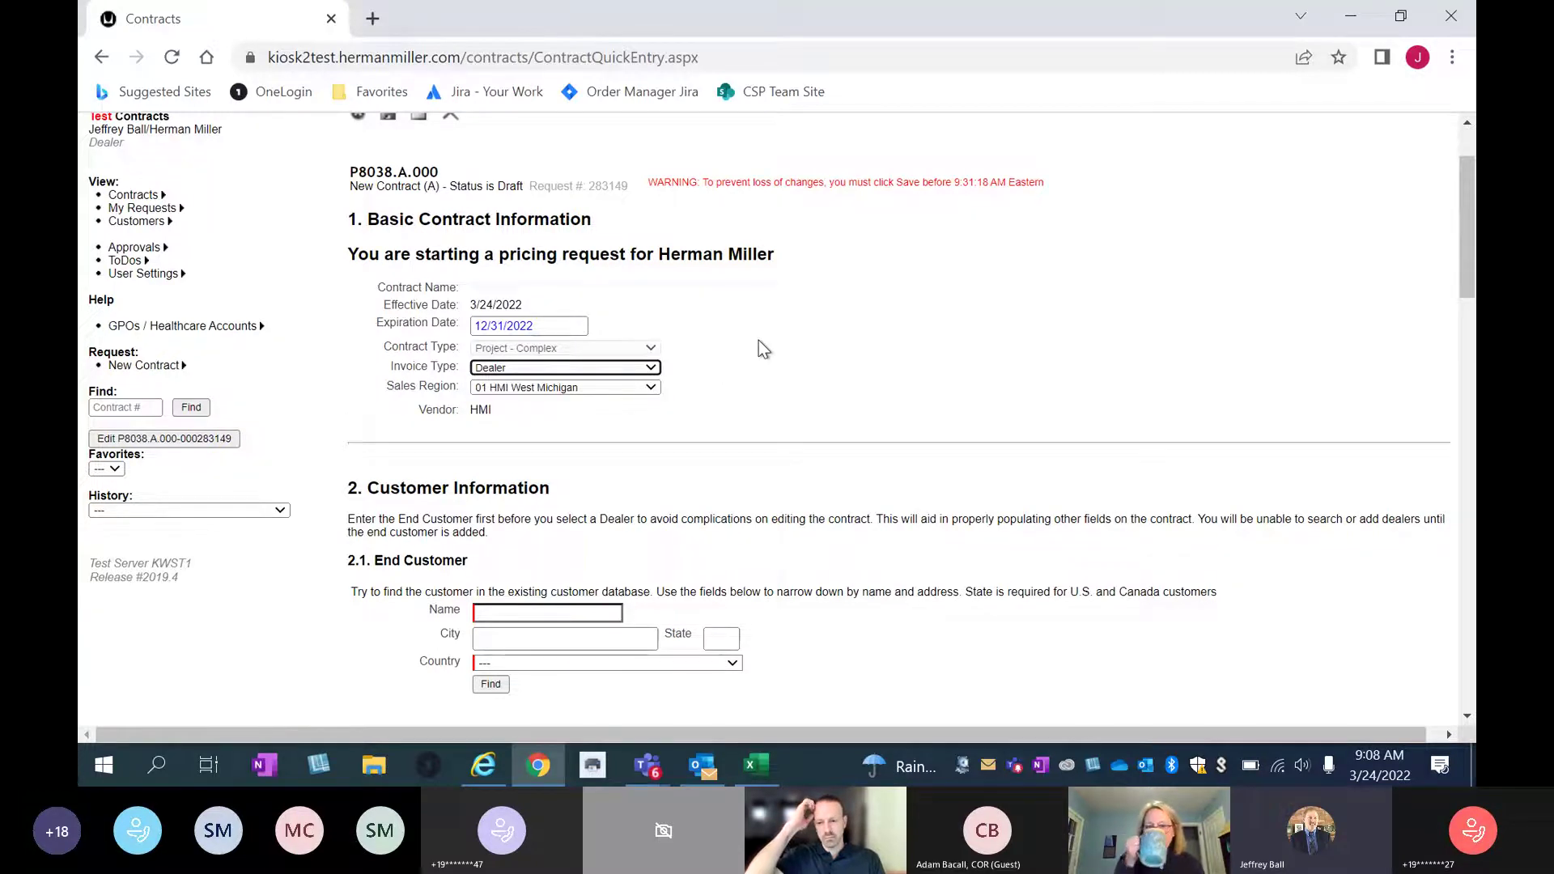
scroll(758, 348, down, 3)
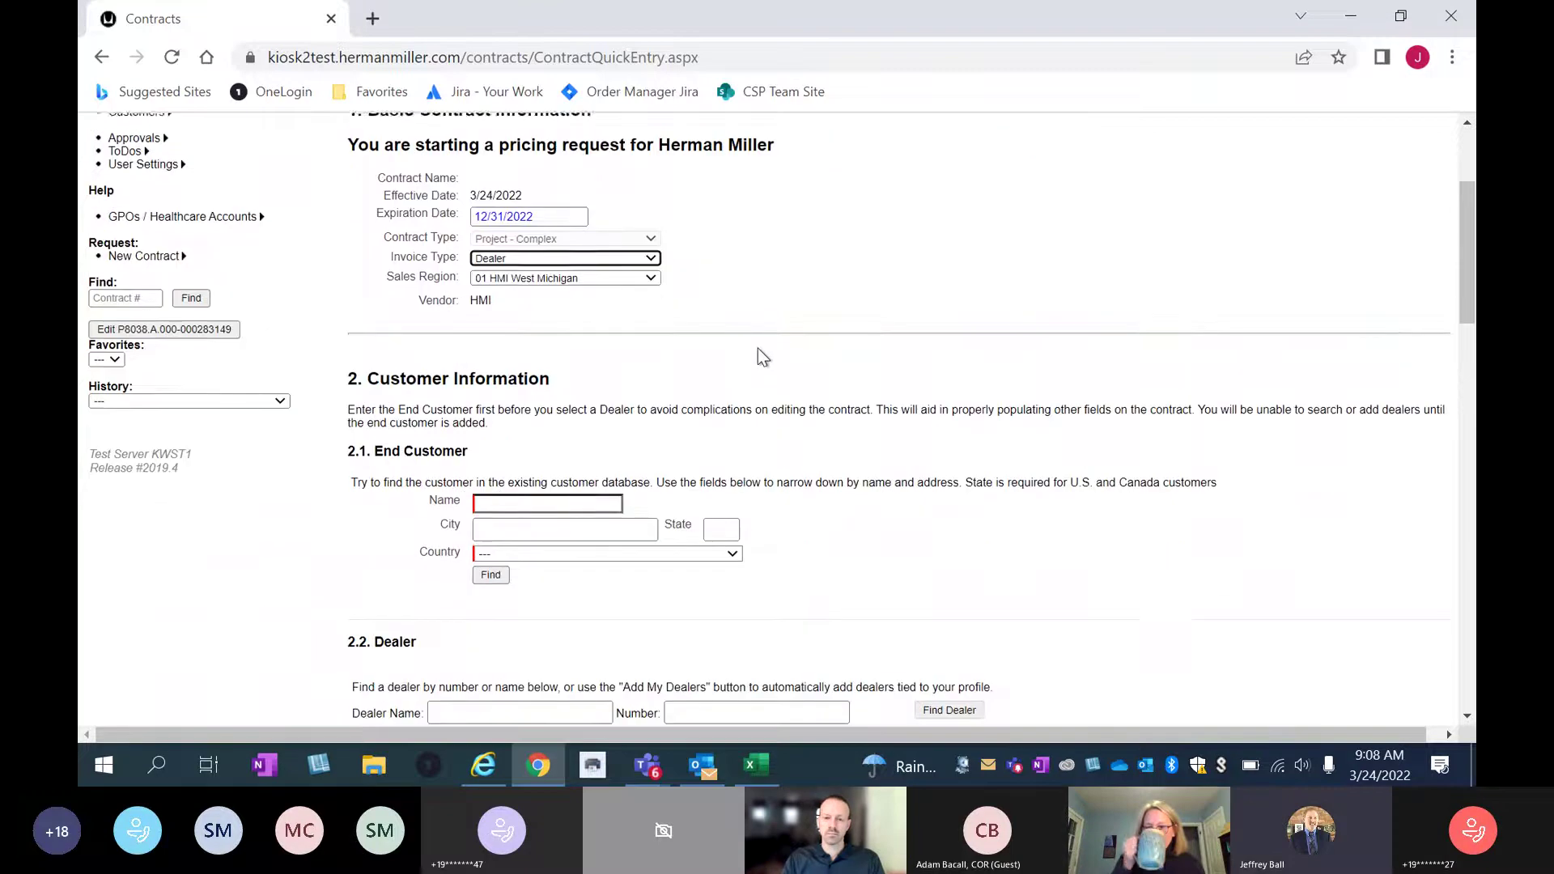
scroll(757, 357, down, 3)
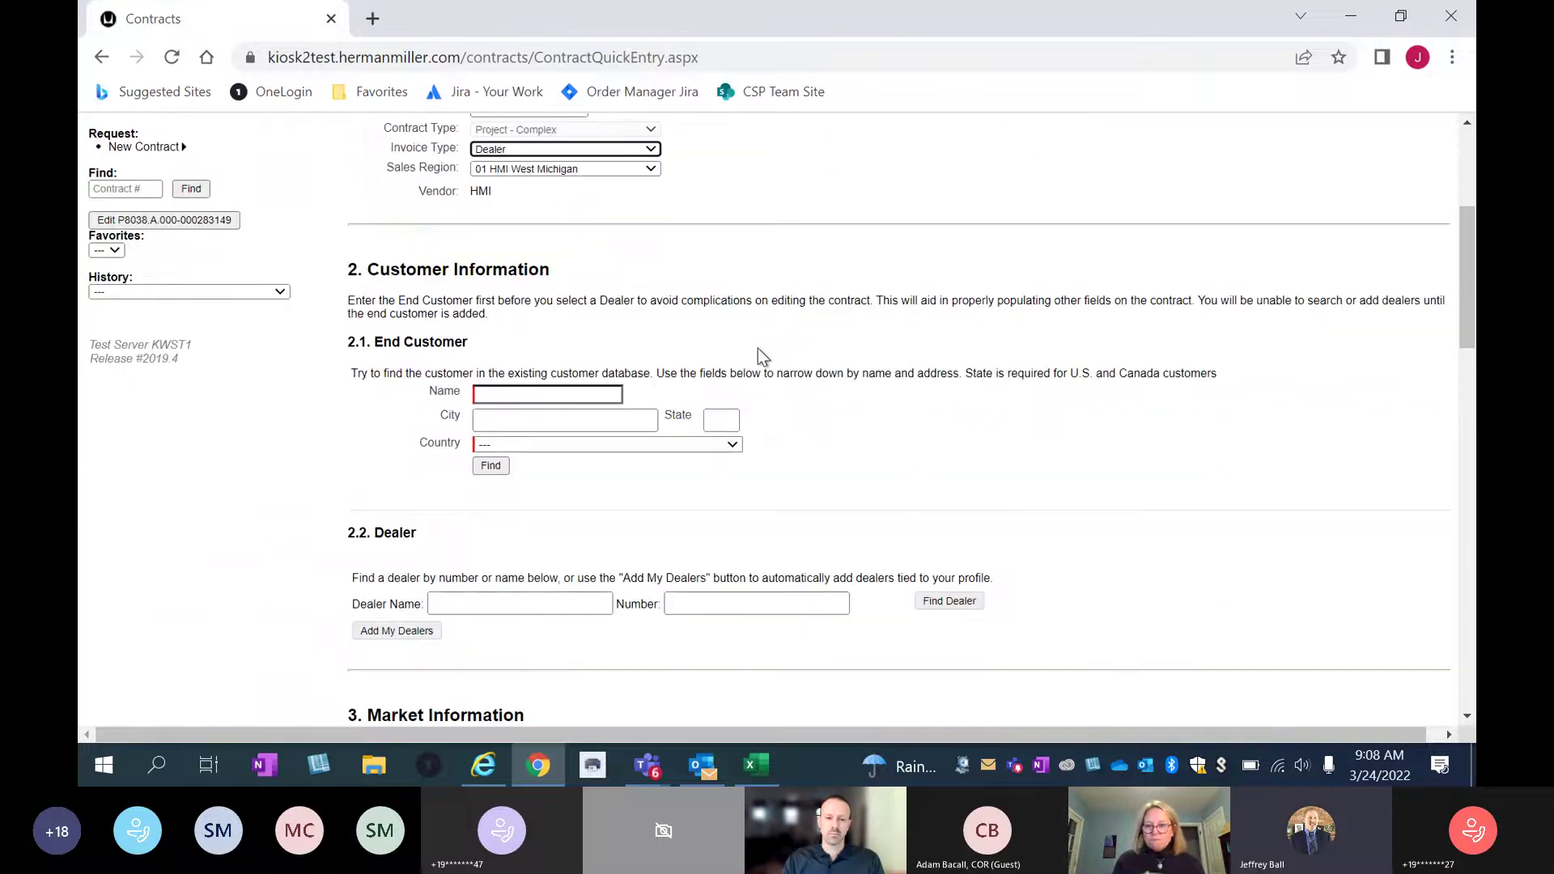
click(652, 172)
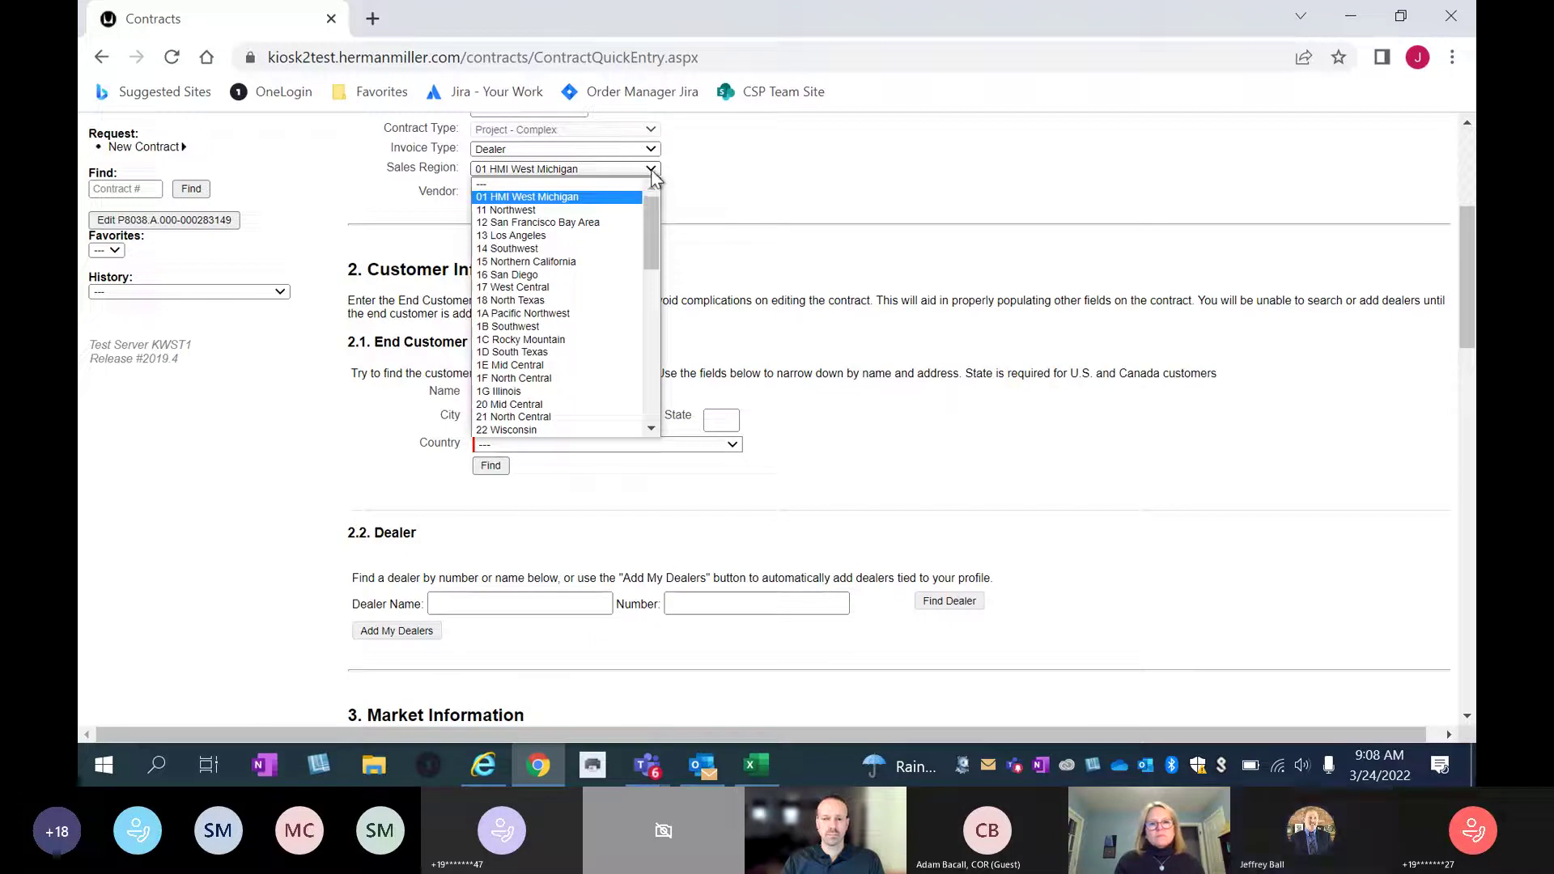
click(534, 314)
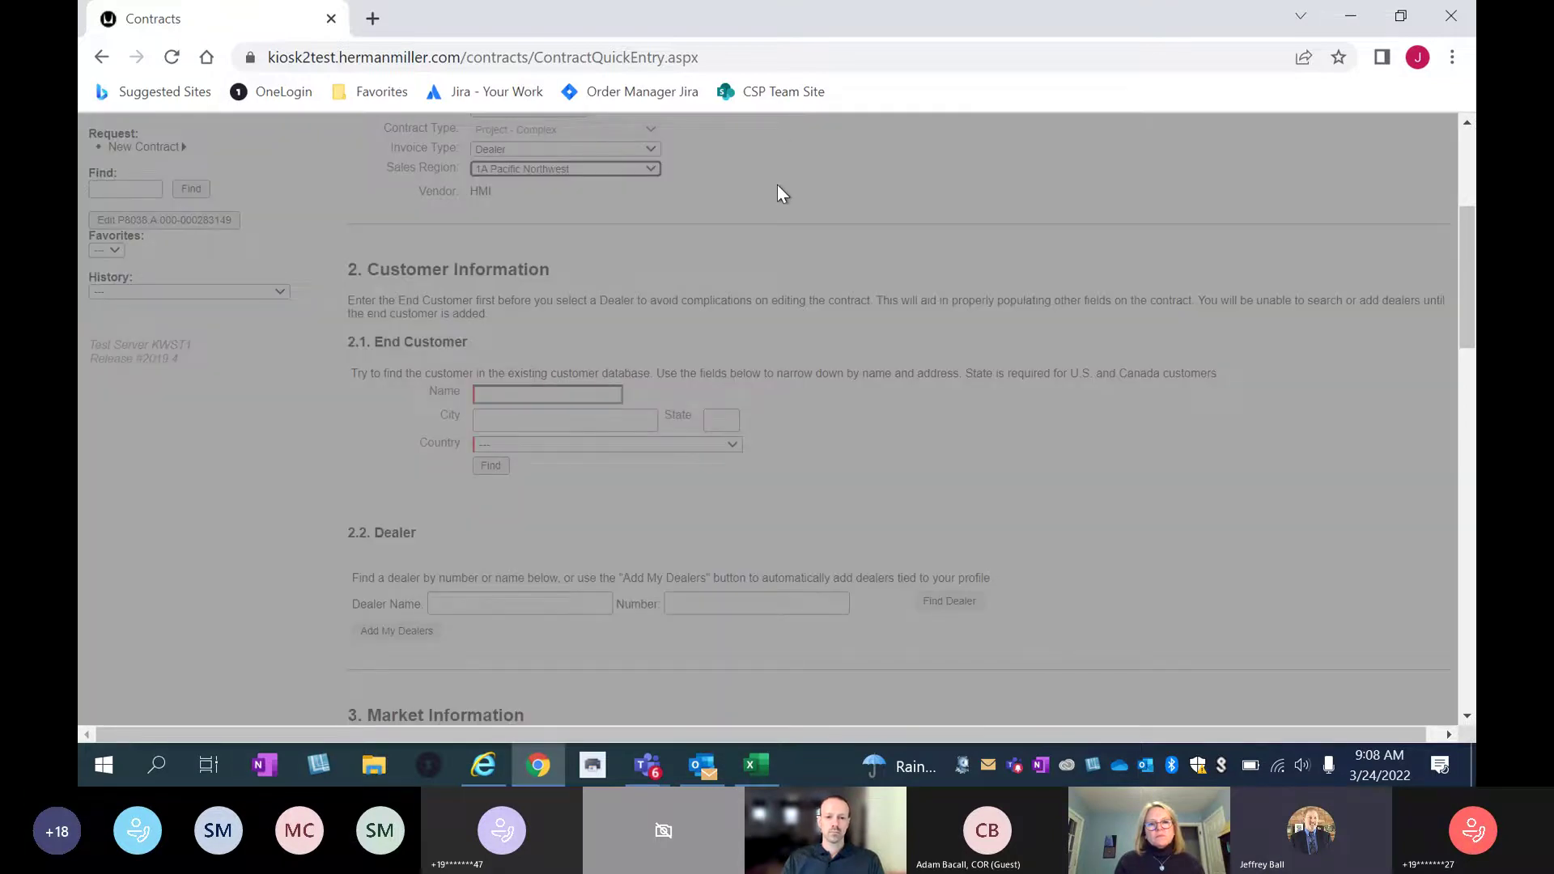
Search for the end customer "boeing" in state "wa", country UNITED STATES - US, and select Boeing Employees' Credit Union.
scroll(778, 194, down, 1)
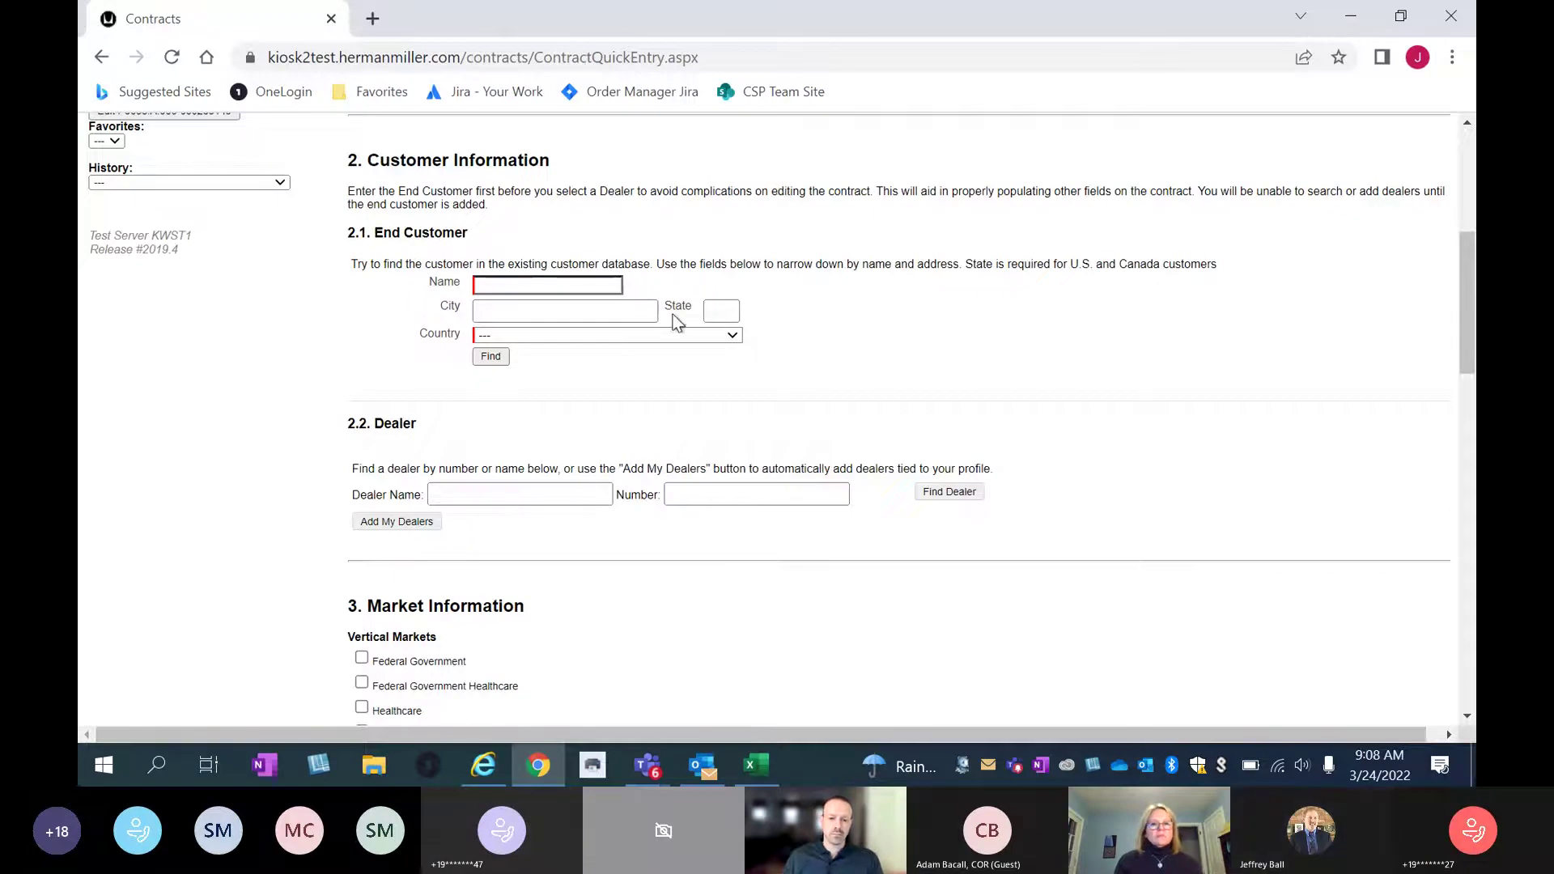
click(555, 285)
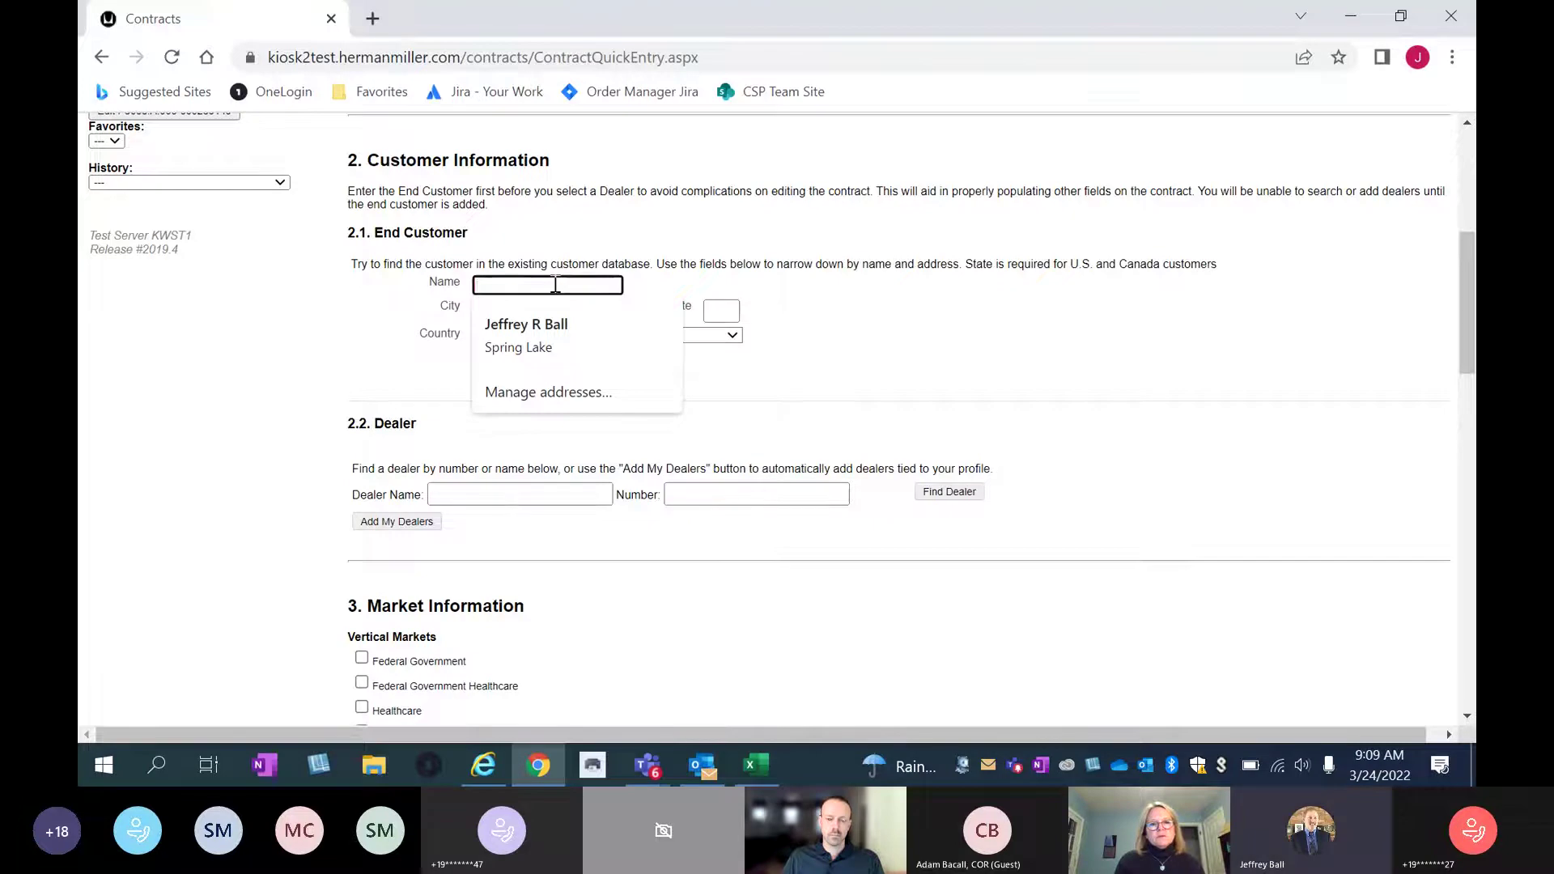
text(boeing)
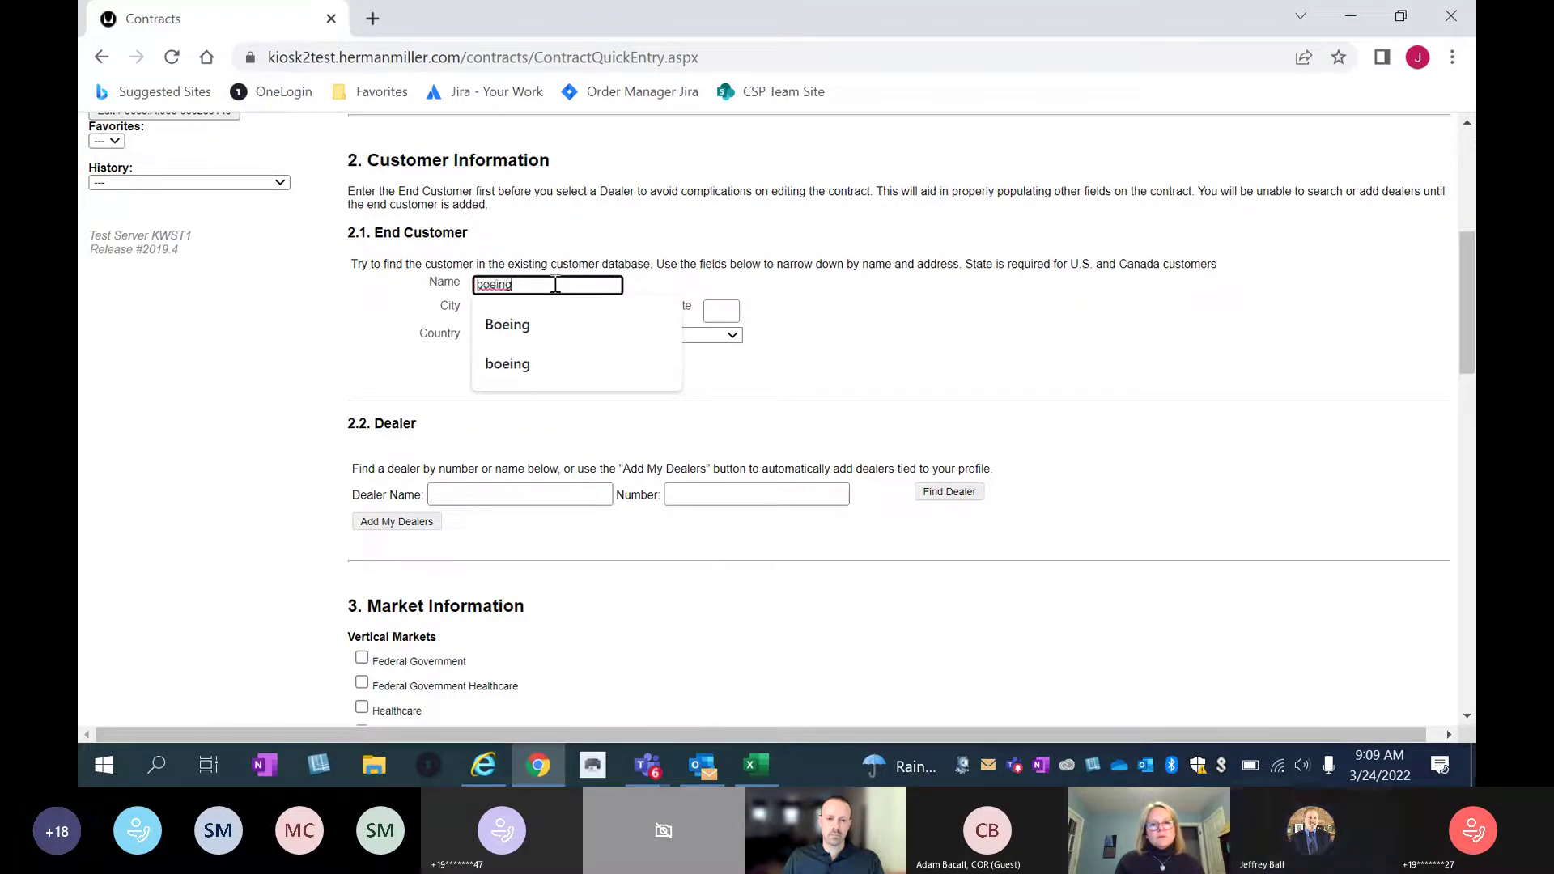
click(847, 322)
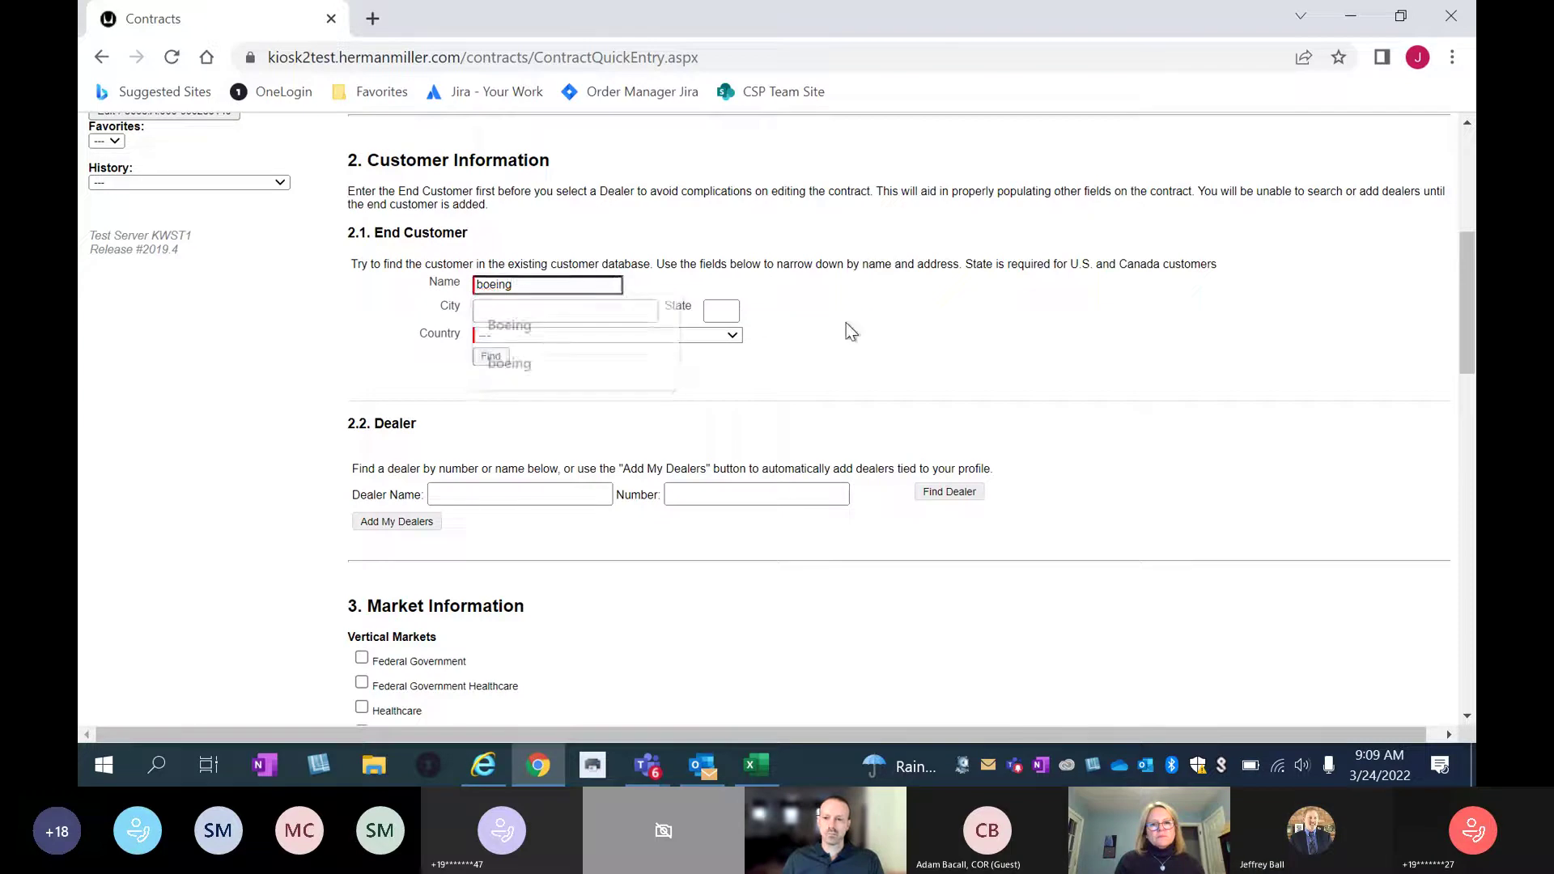
click(719, 312)
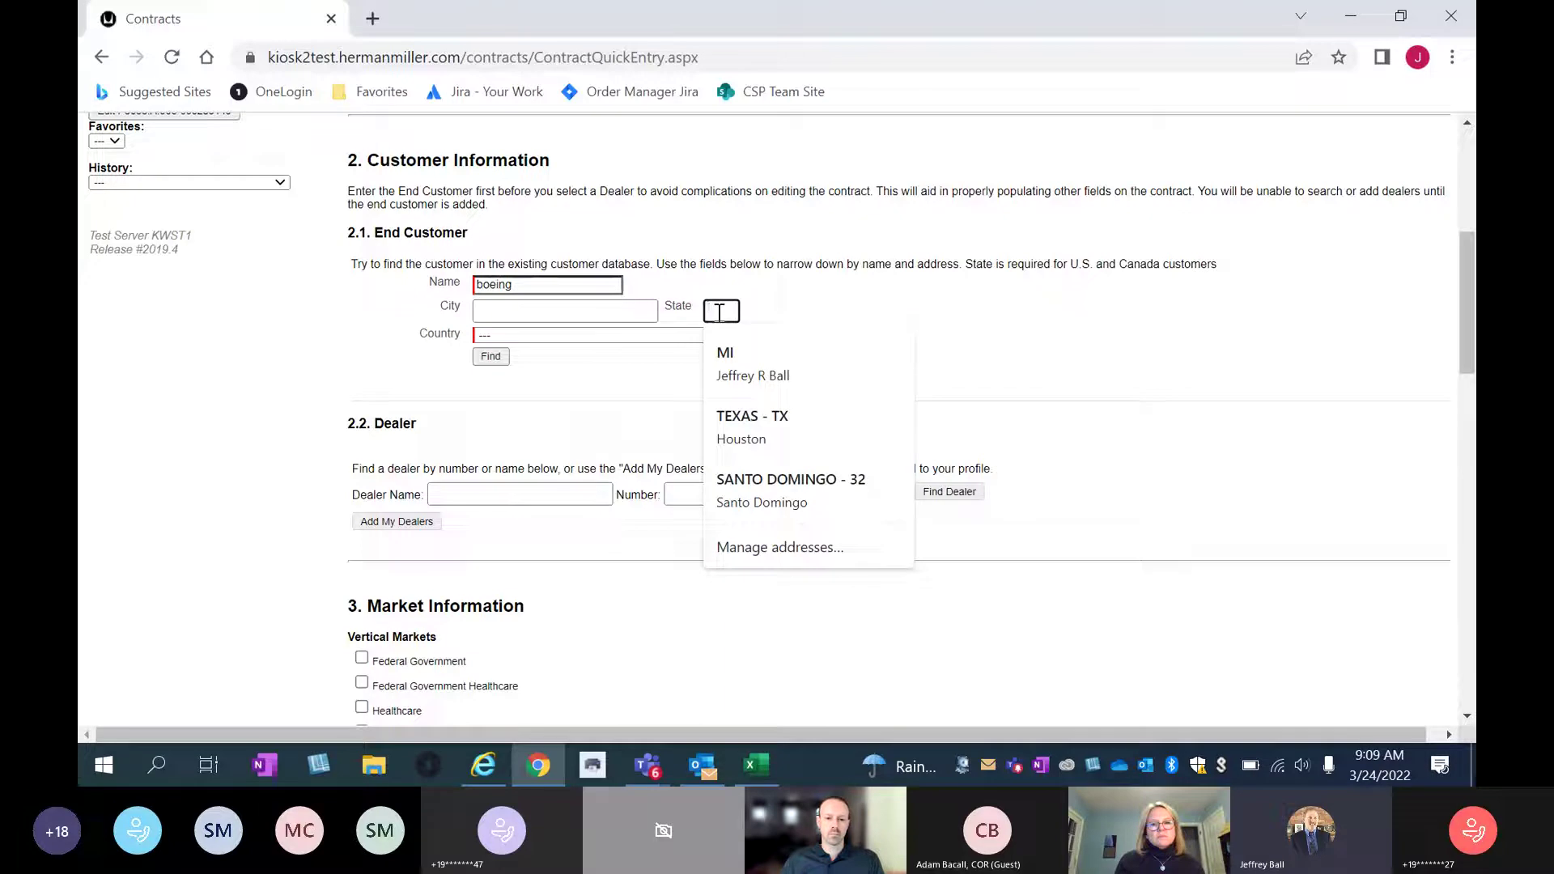
text(wa)
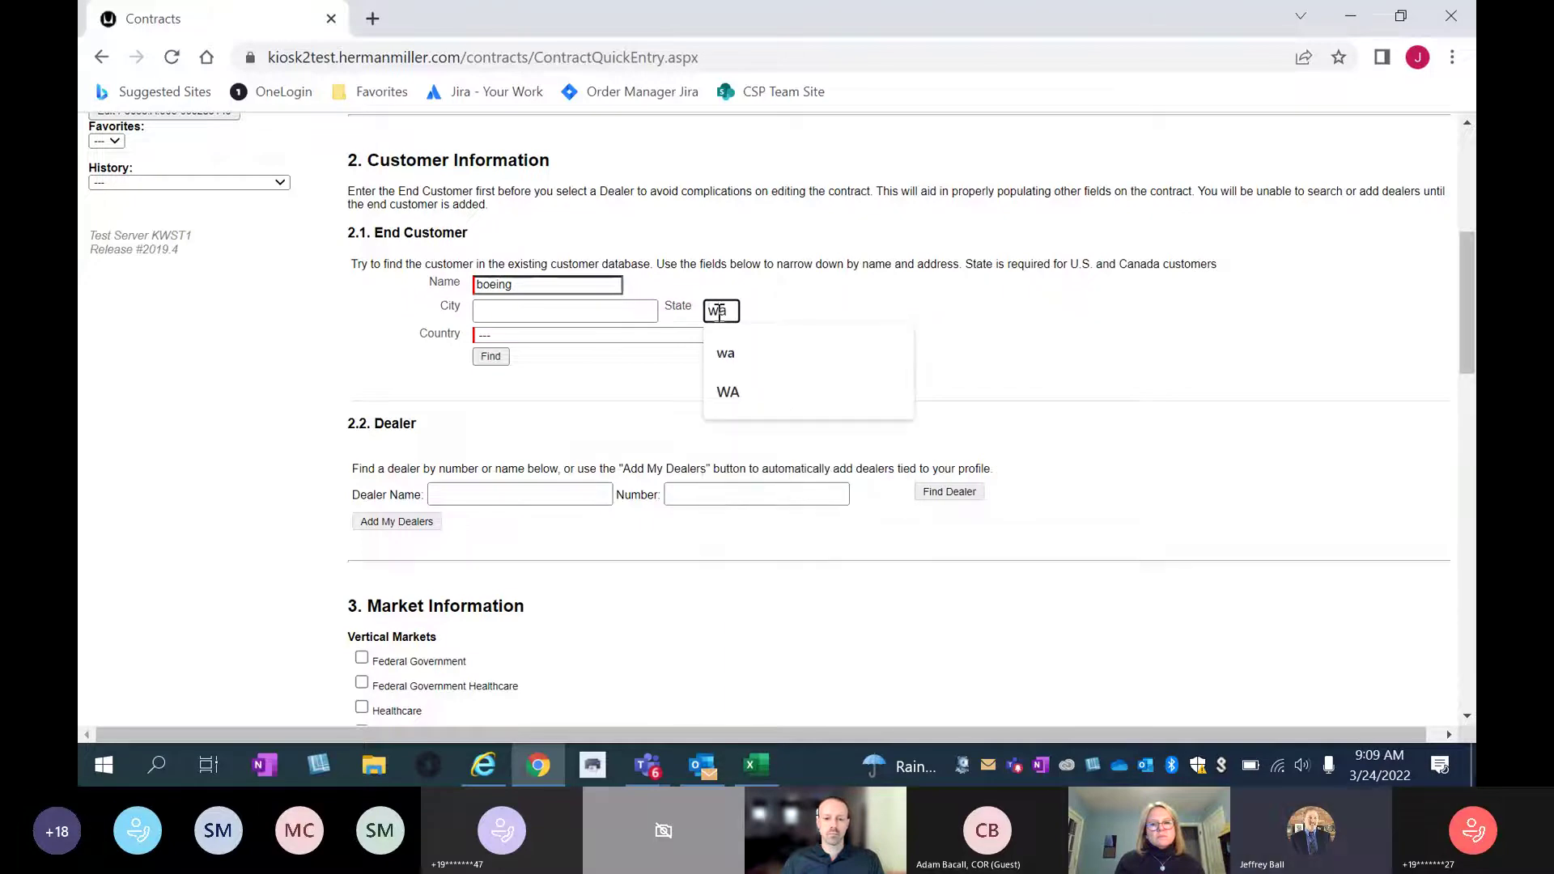
click(732, 336)
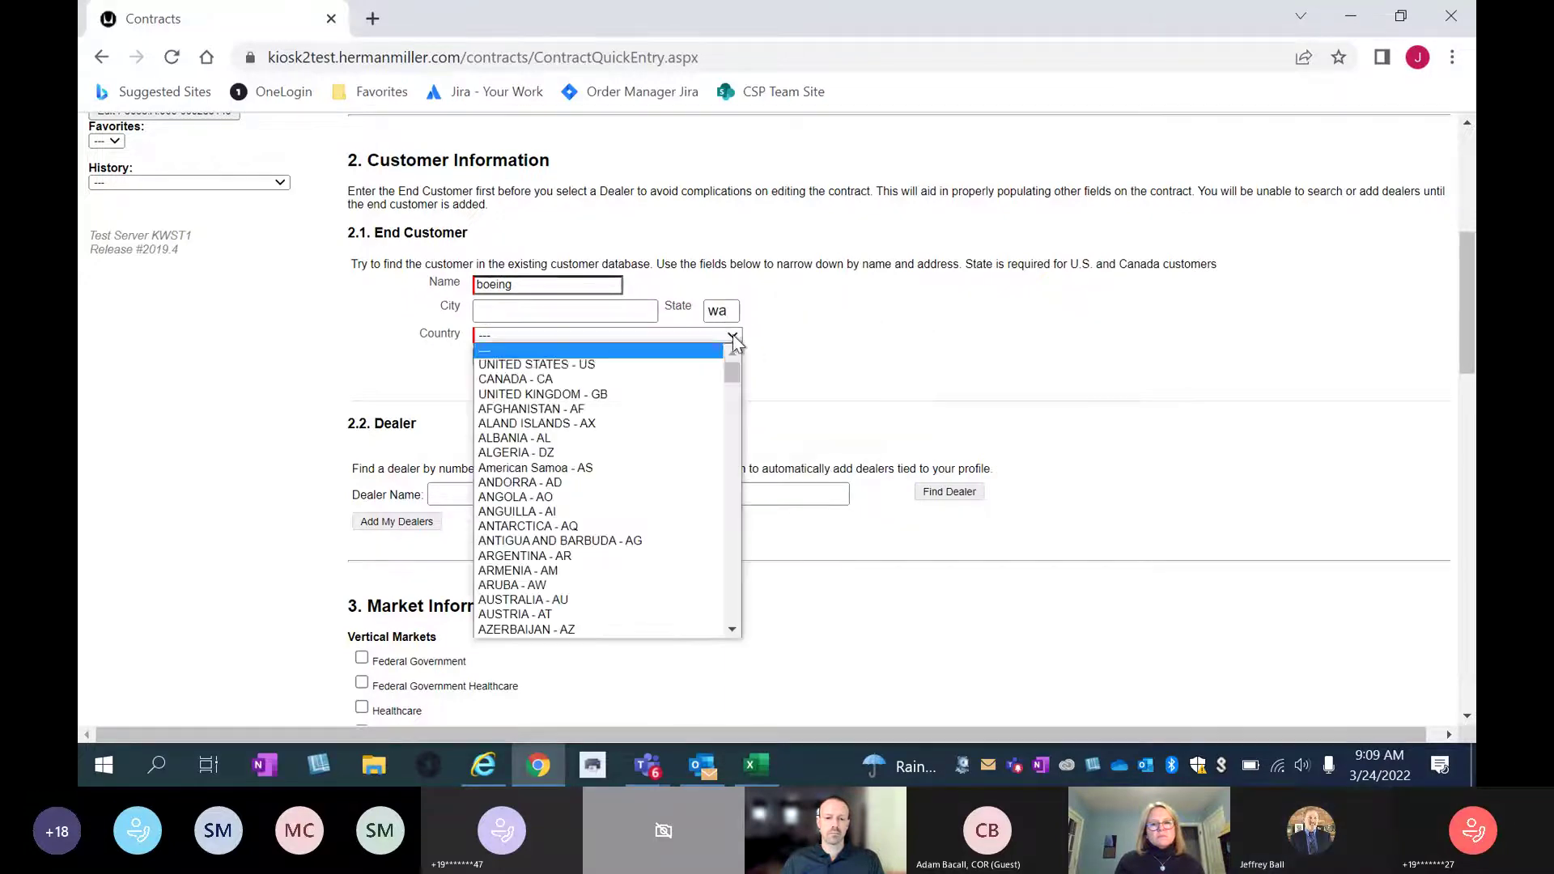
click(574, 366)
click(492, 357)
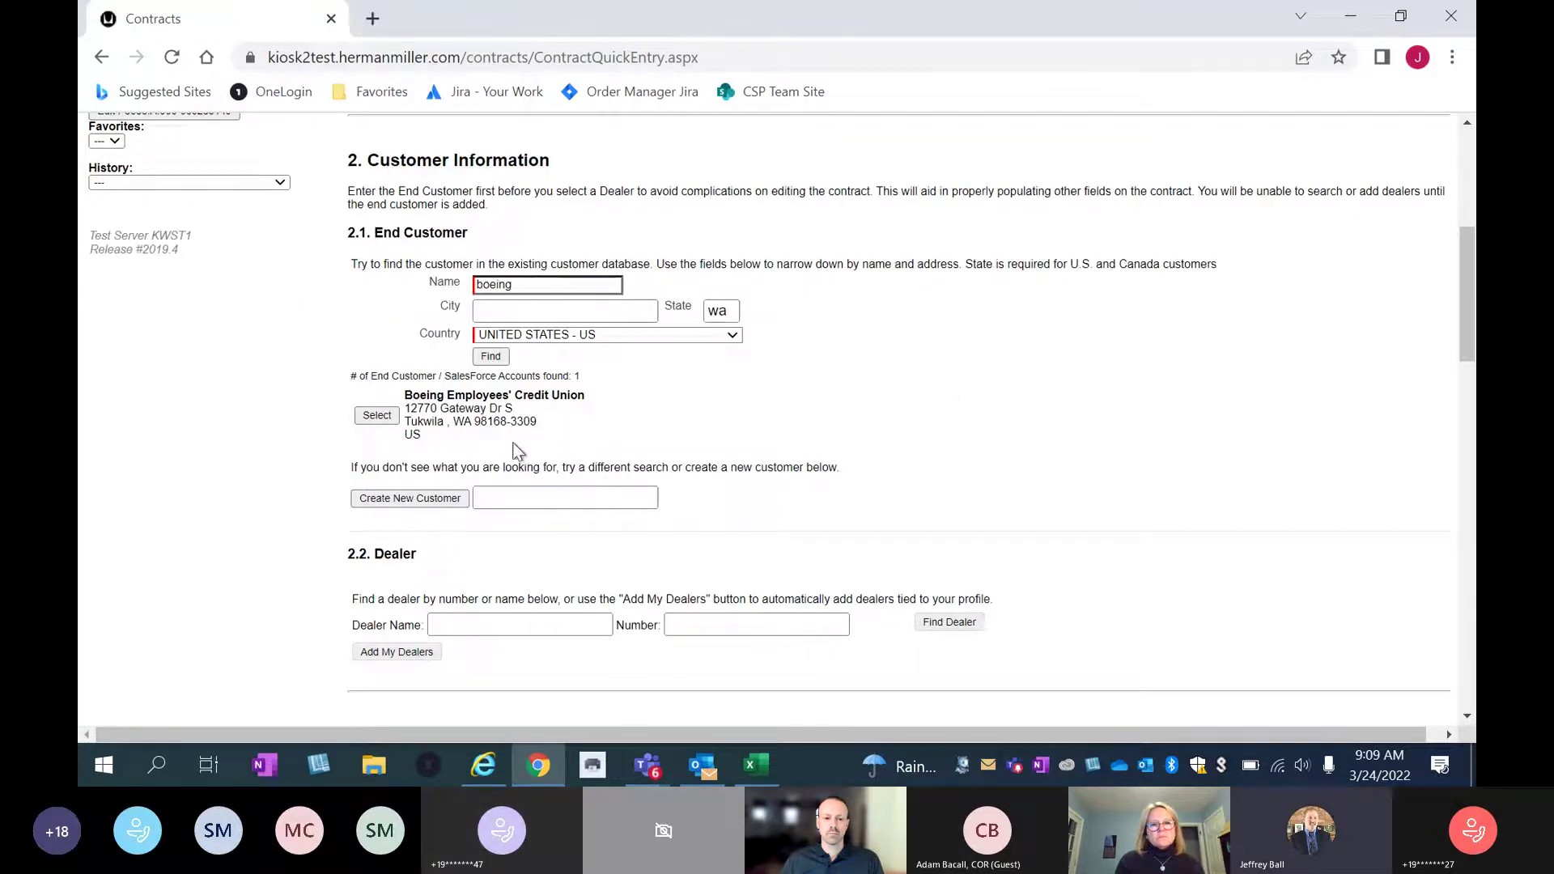
click(371, 417)
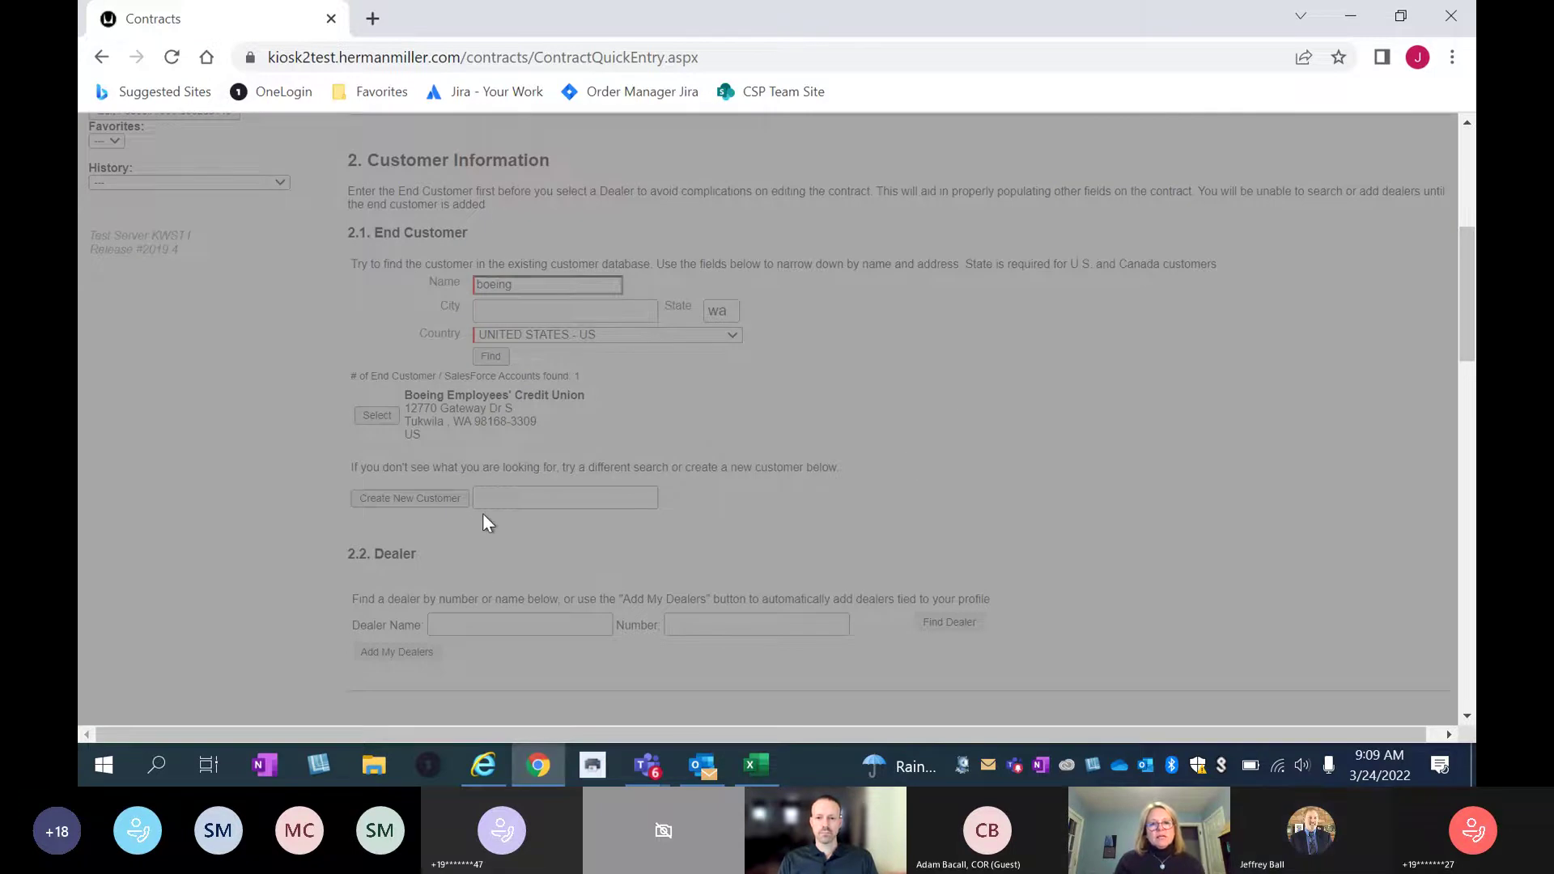
Remove Boeing Employees' Credit Union as end customer and search again for "boeing" in state "wa", country UNITED STATES - US.
scroll(809, 534, up, 1)
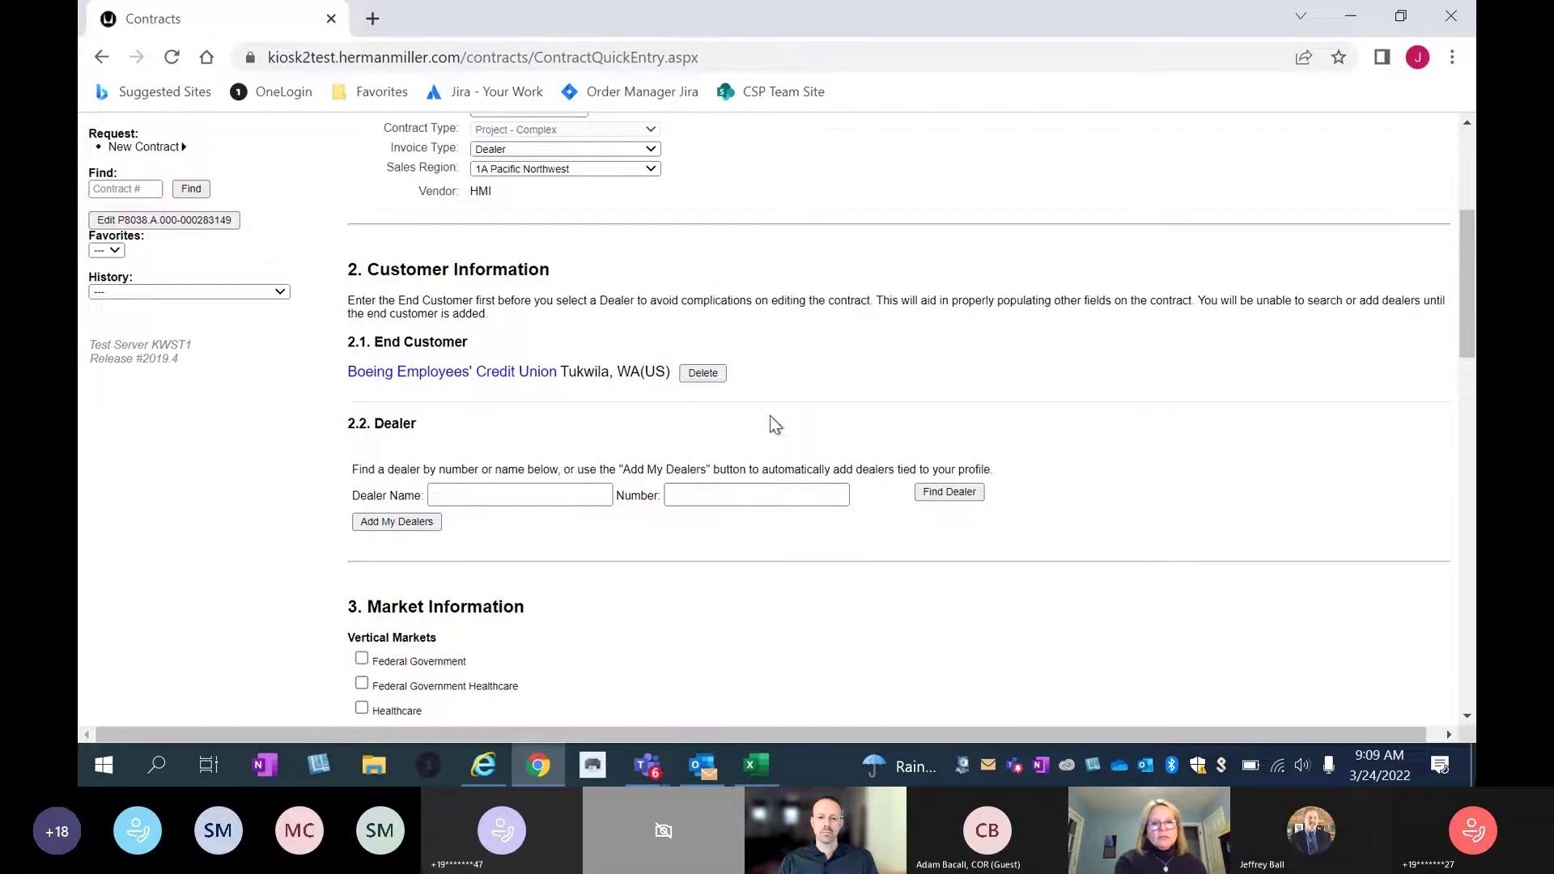
click(700, 373)
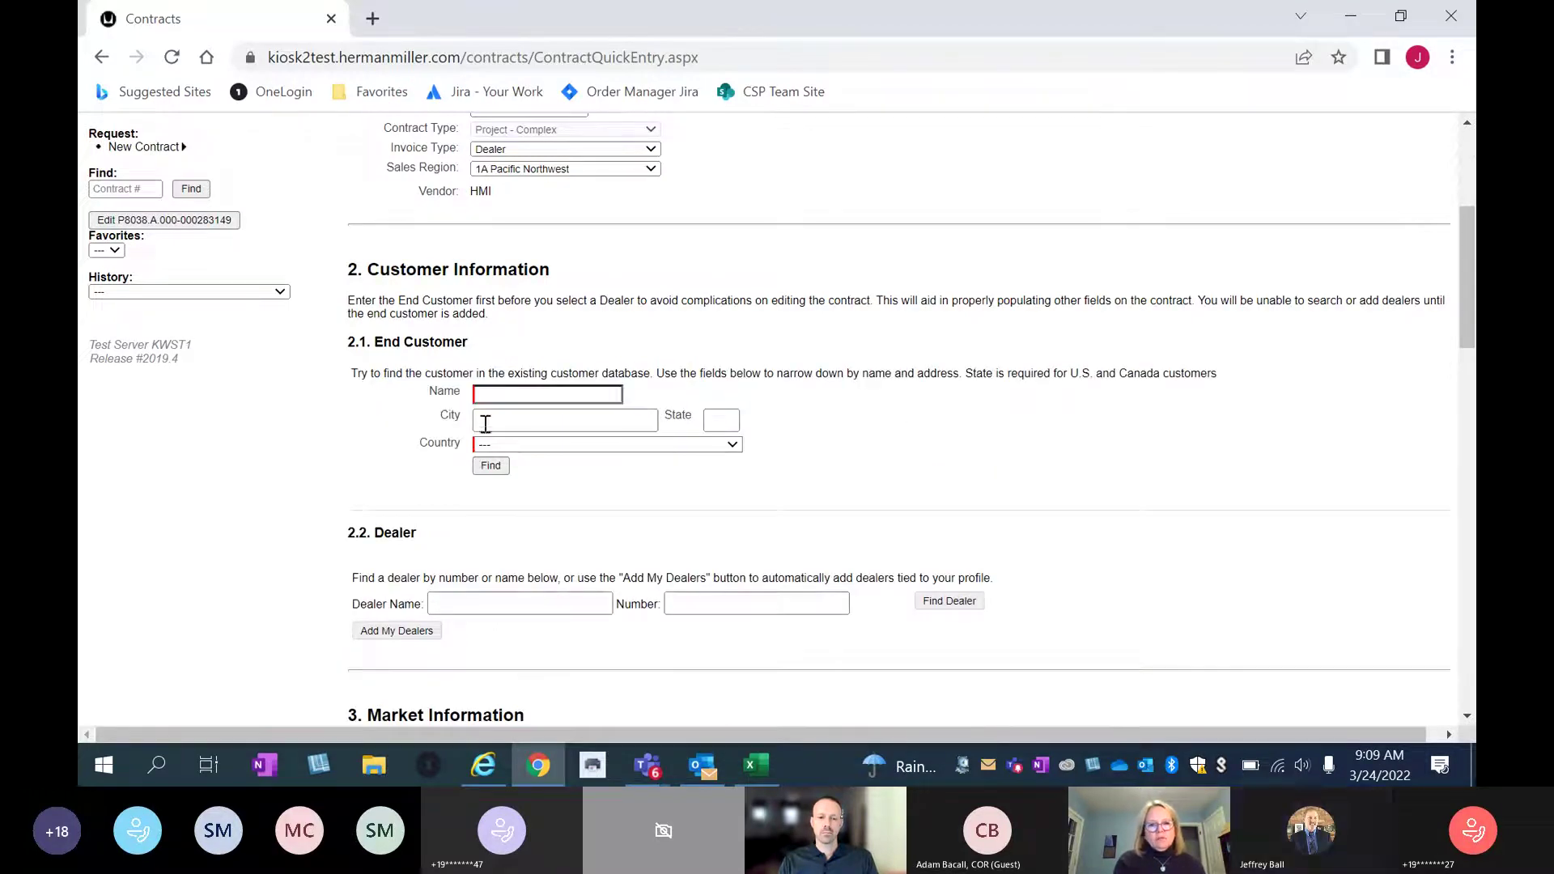
click(534, 394)
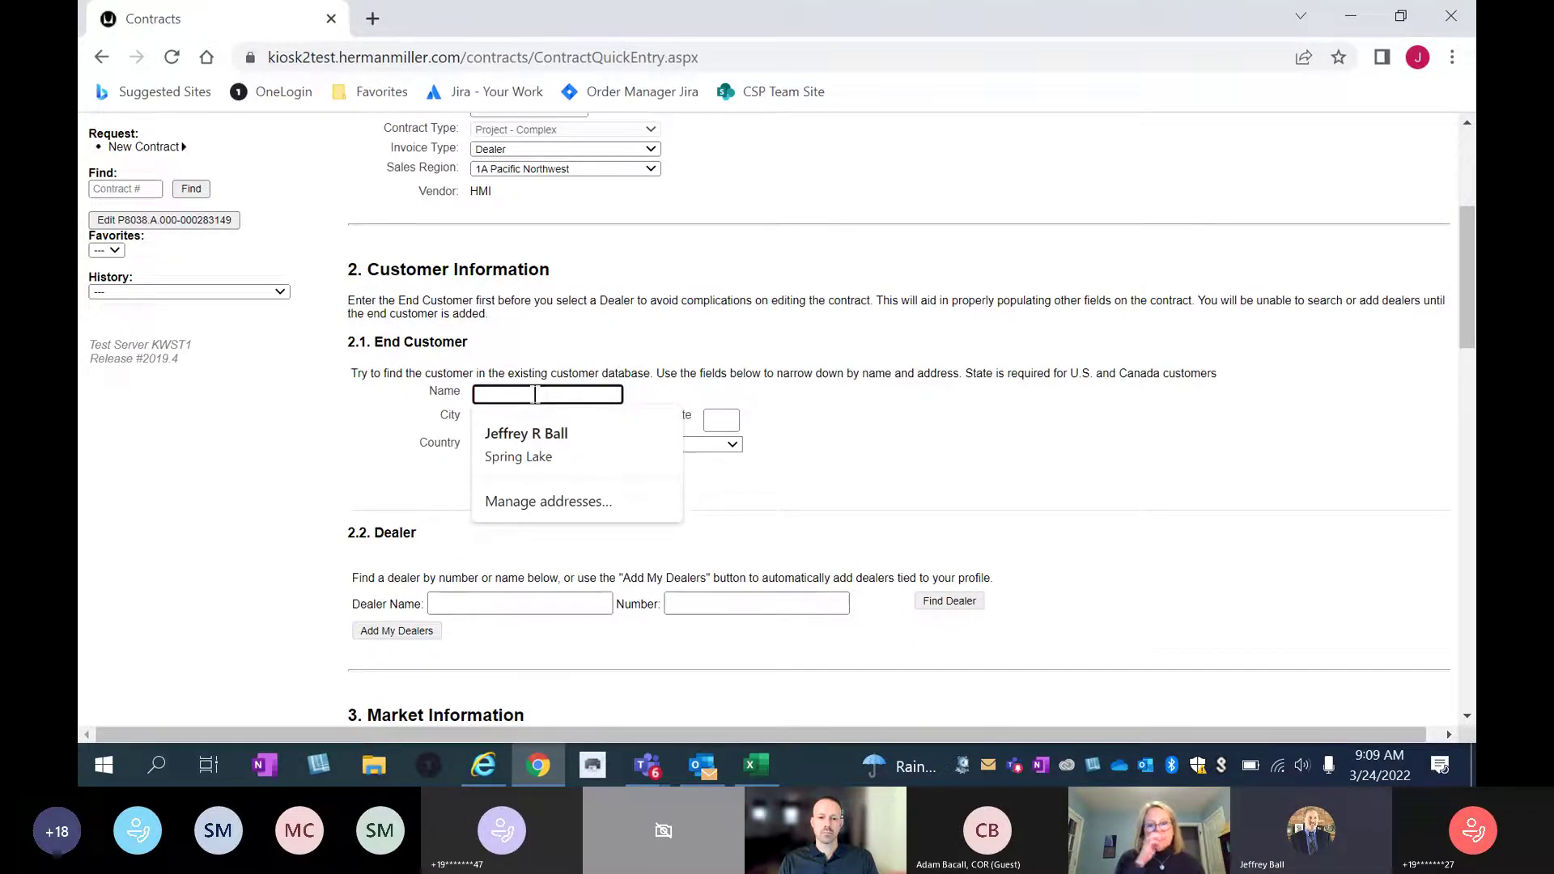
text(boeing)
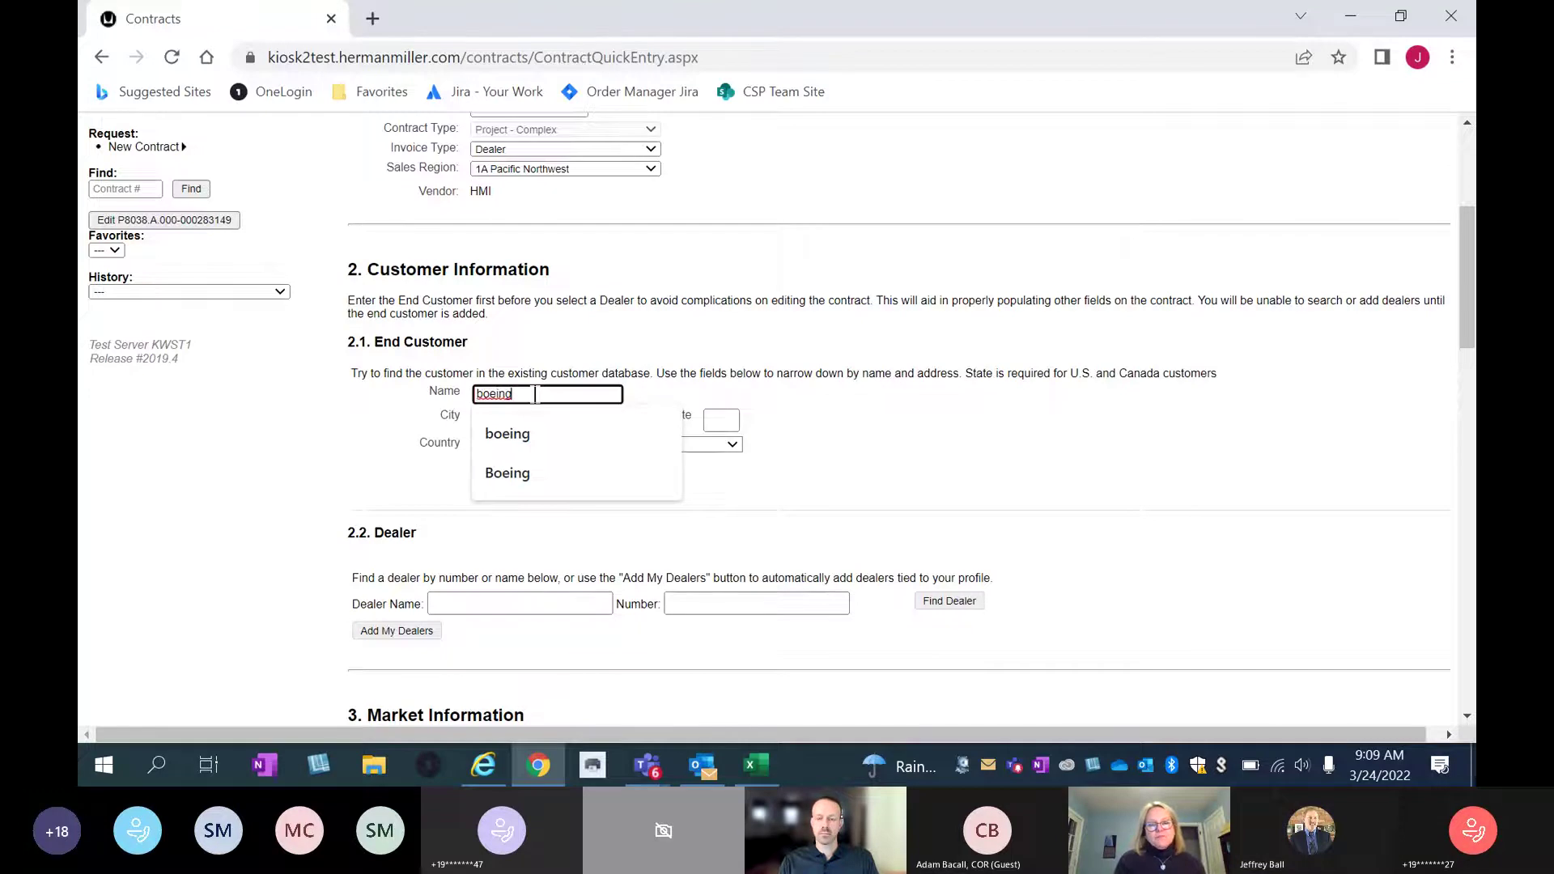
click(729, 421)
text(wa)
key(Tab)
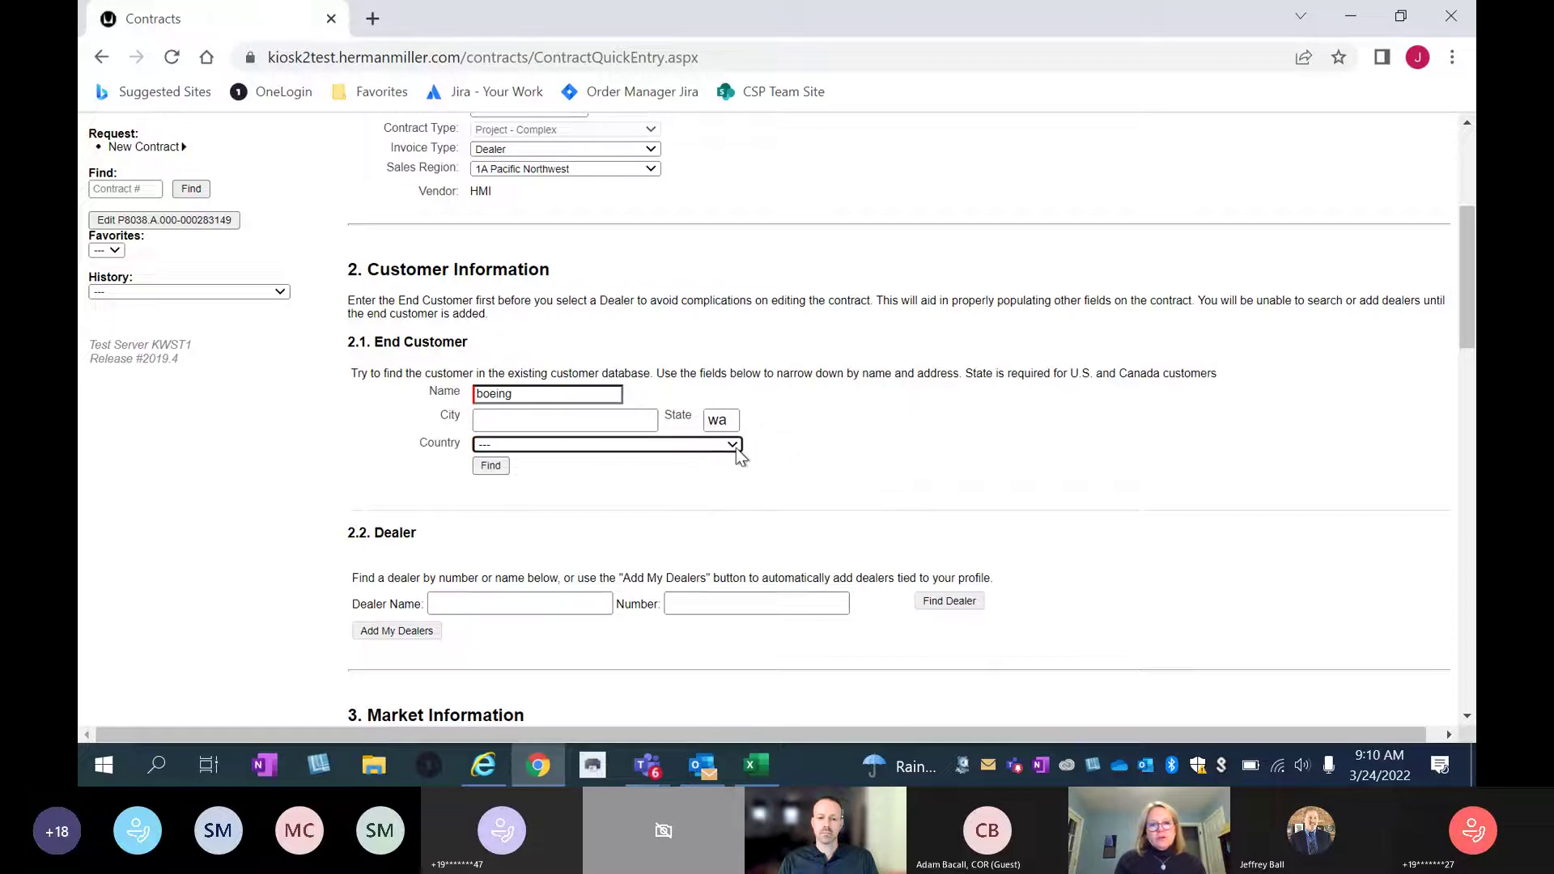
click(737, 450)
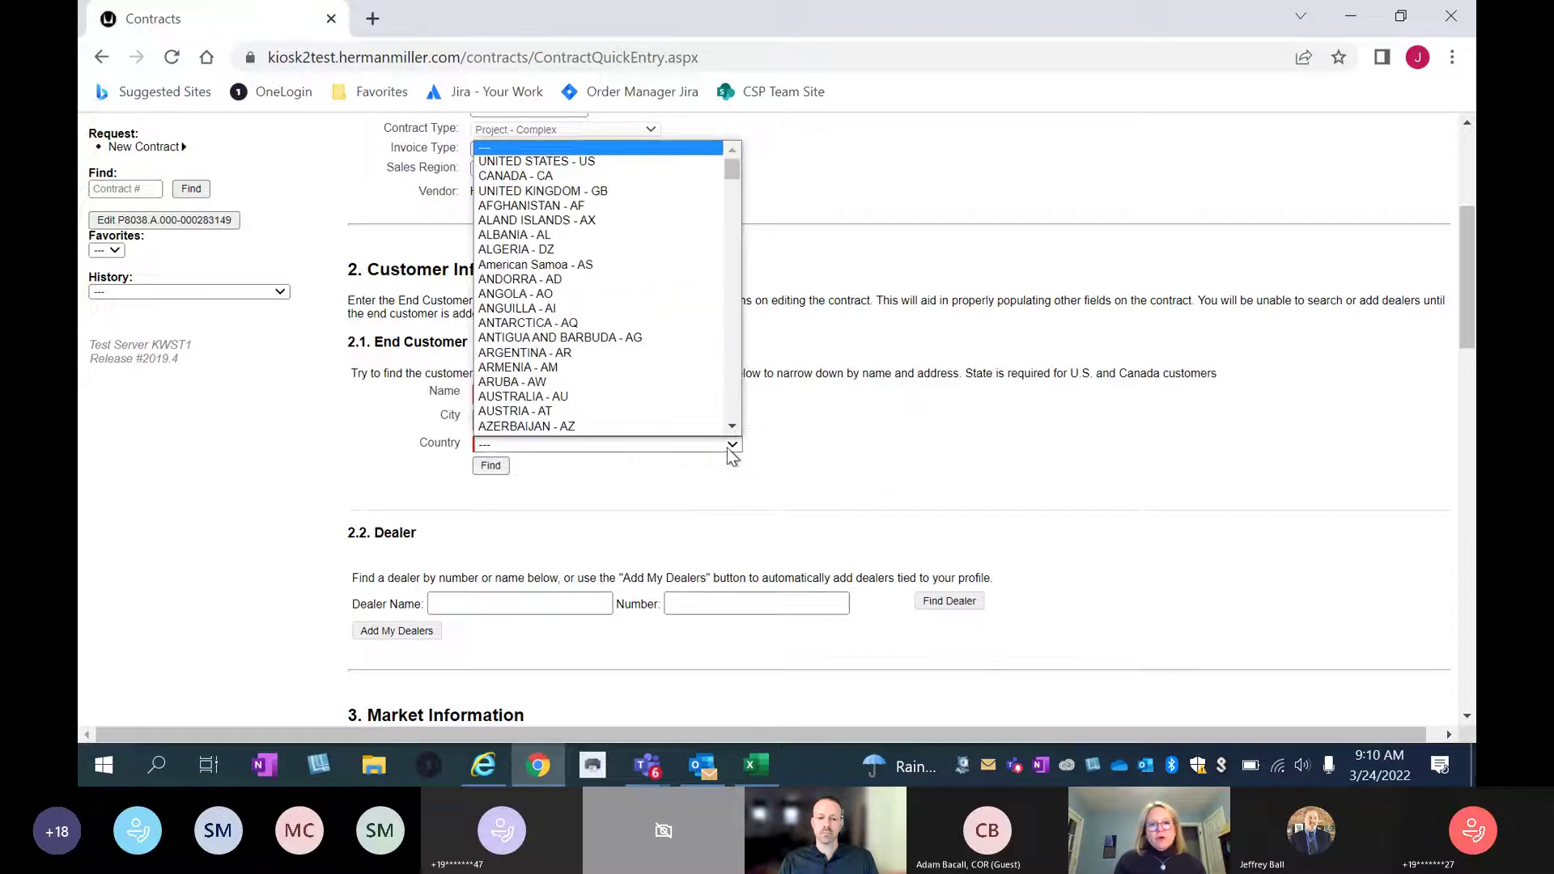
click(589, 164)
click(493, 473)
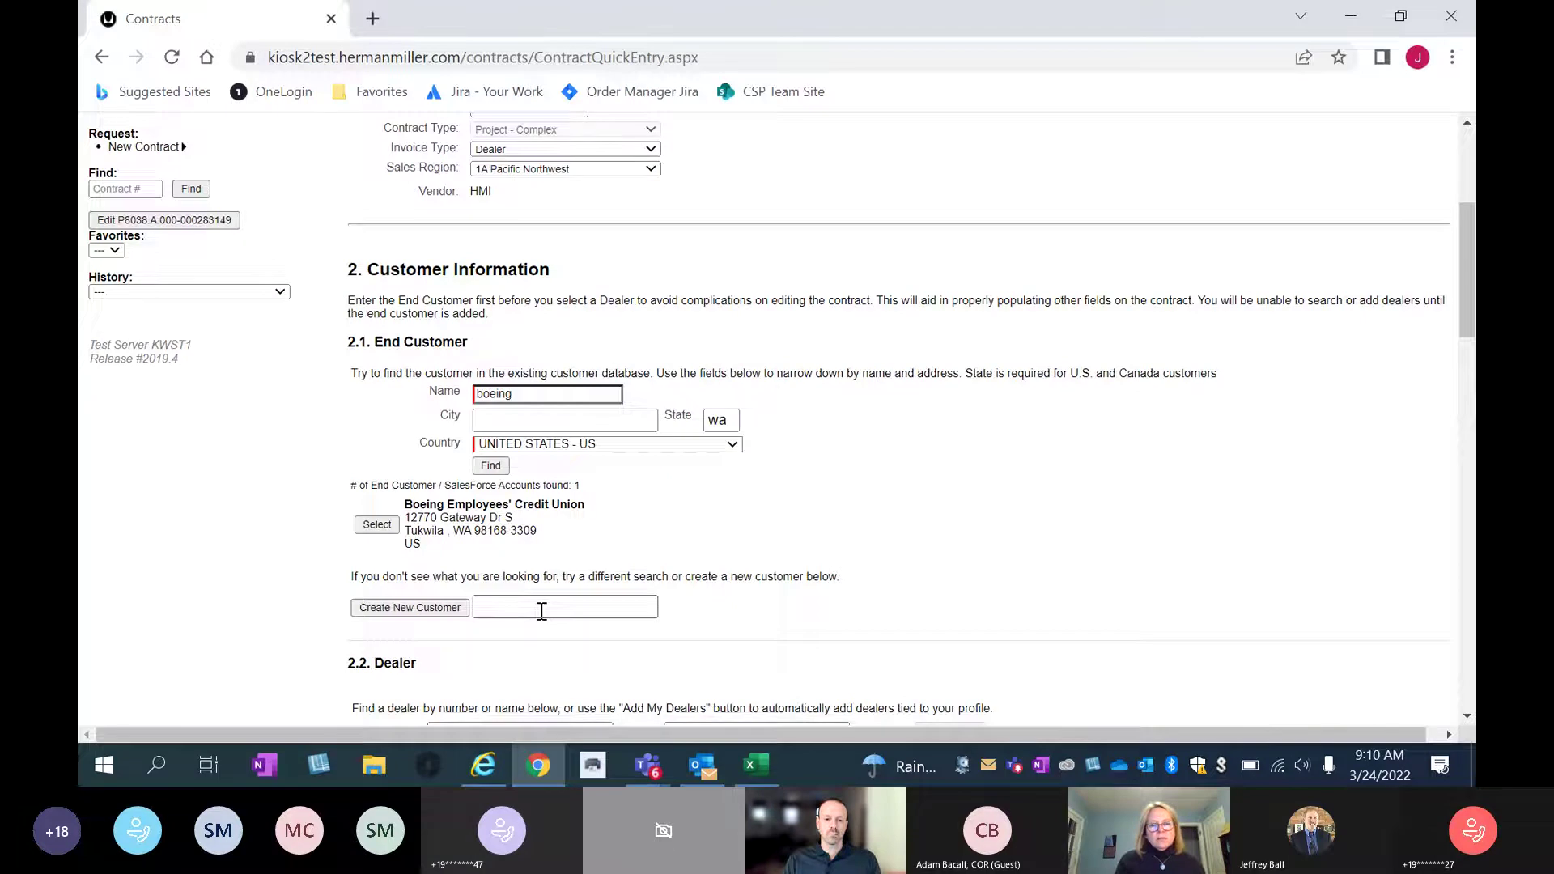
Create a new end customer named "Boeing Company" from the end customer search section.
click(541, 611)
text(Boeing Company)
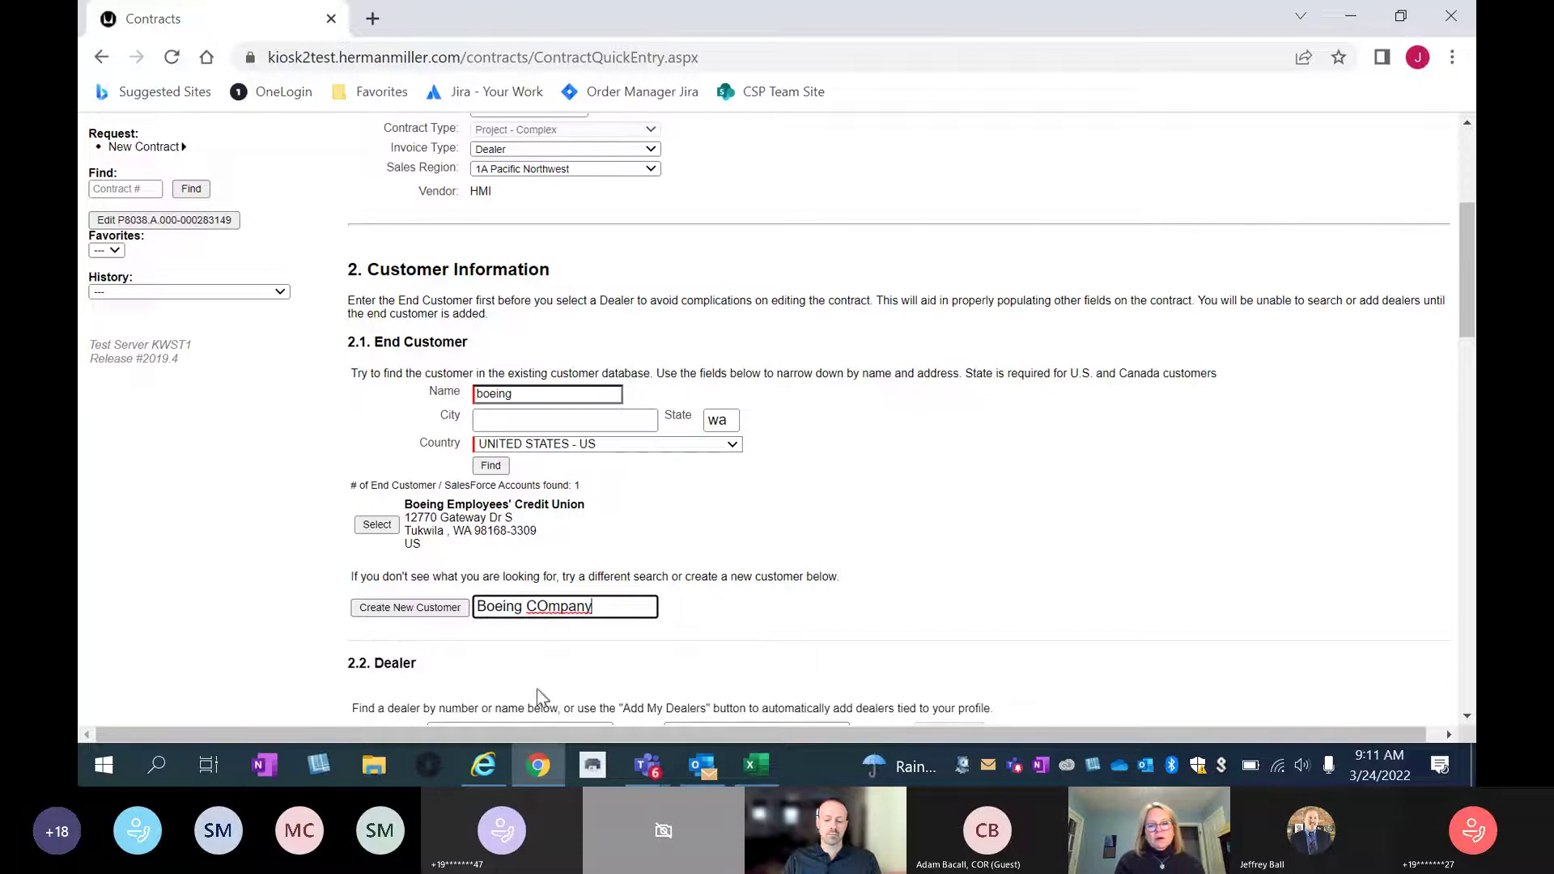
double_click(560, 612)
text(Company)
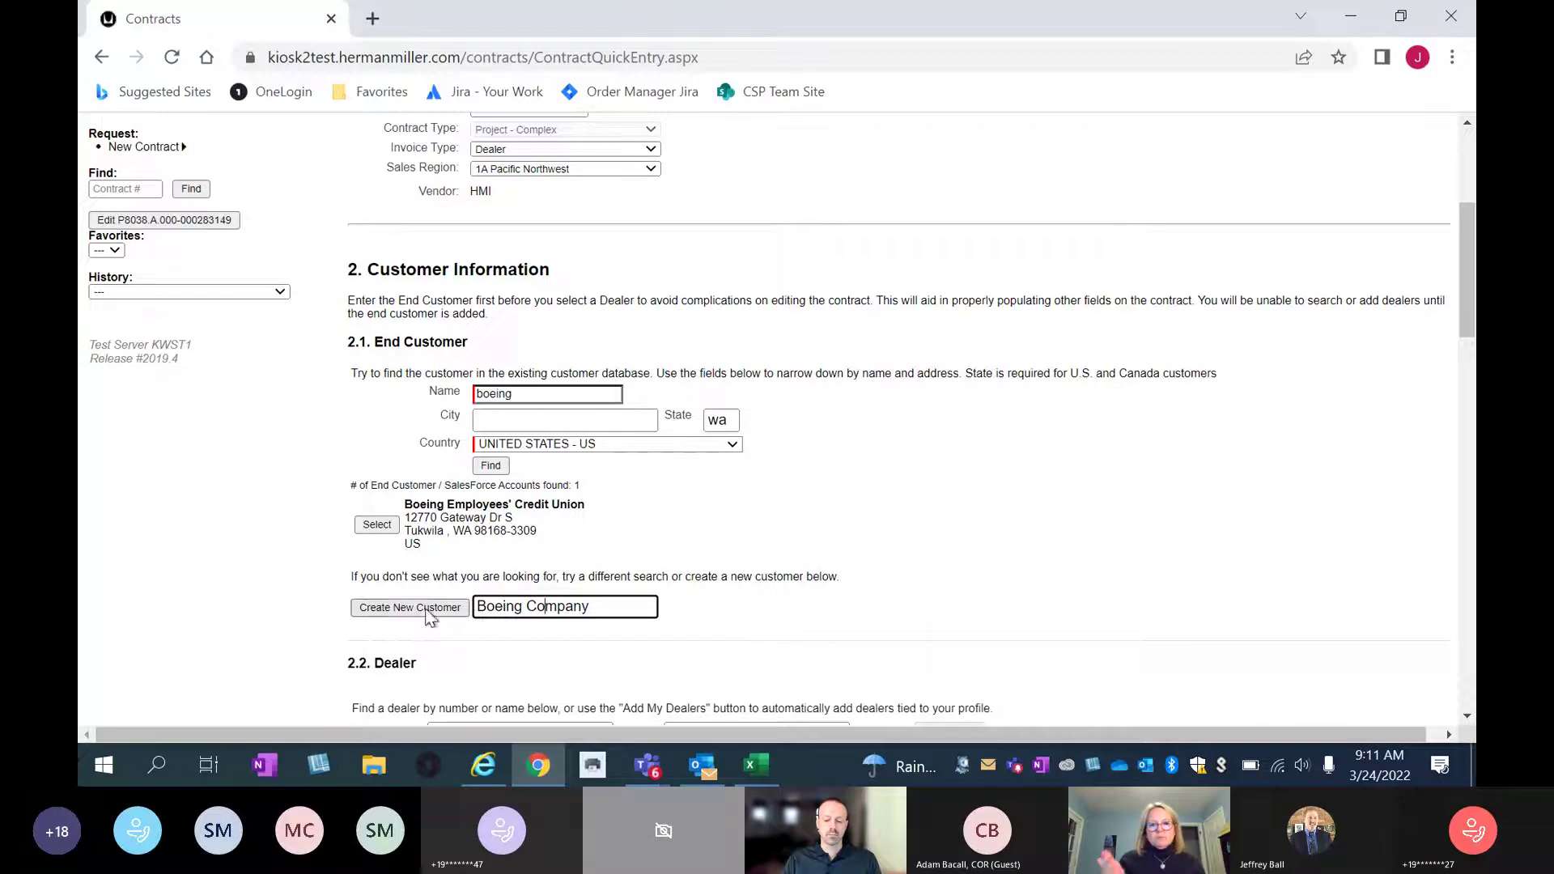
click(384, 612)
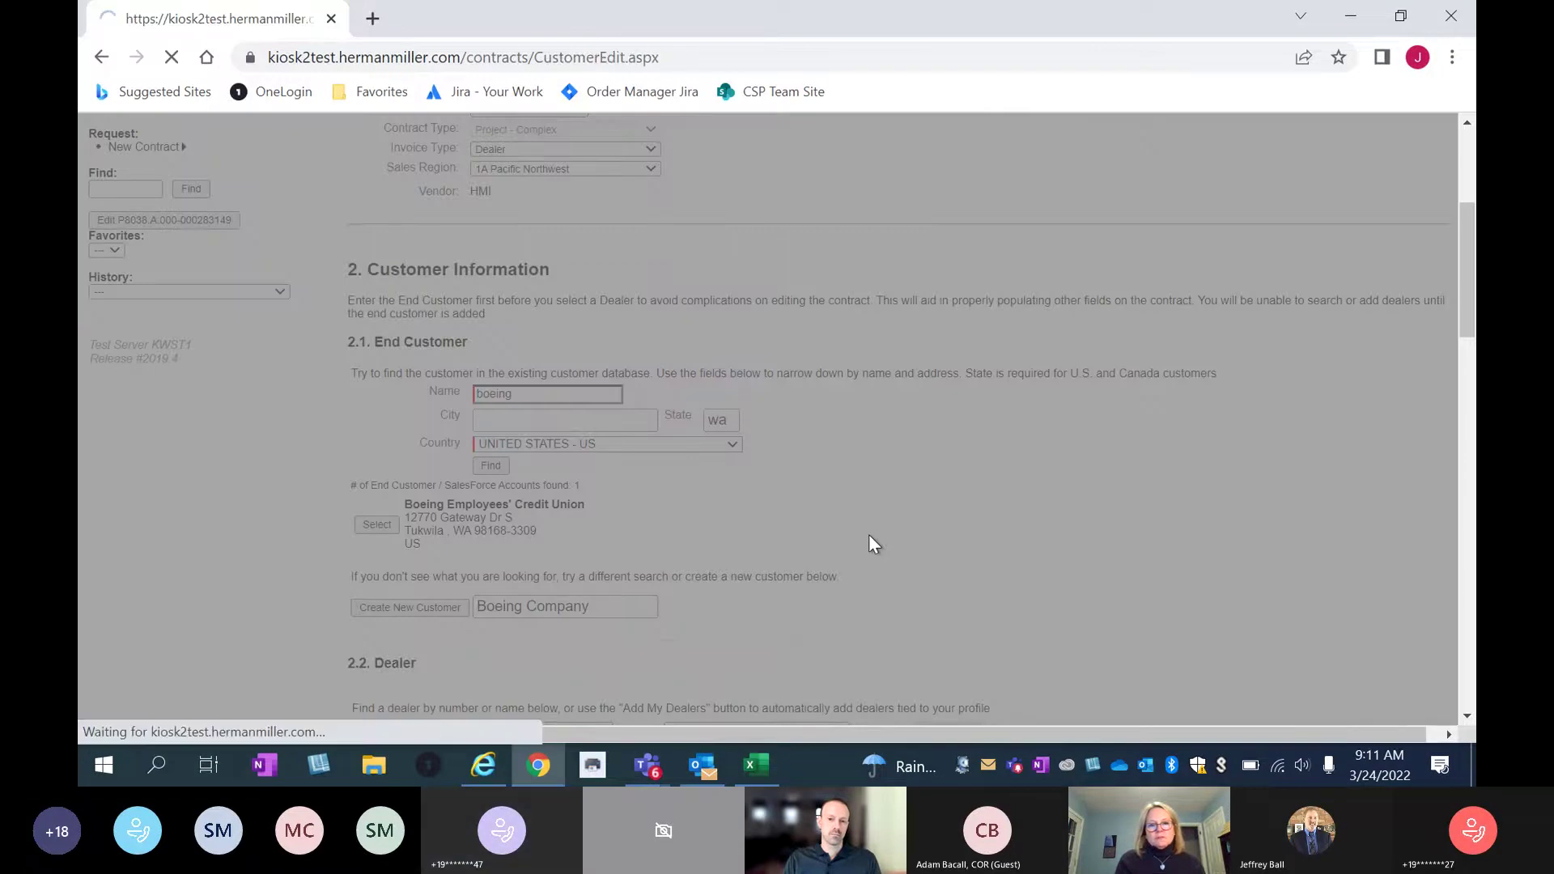
Copy the customer name "Boeing Company" into the Company field of the new customer record.
scroll(874, 544, down, 1)
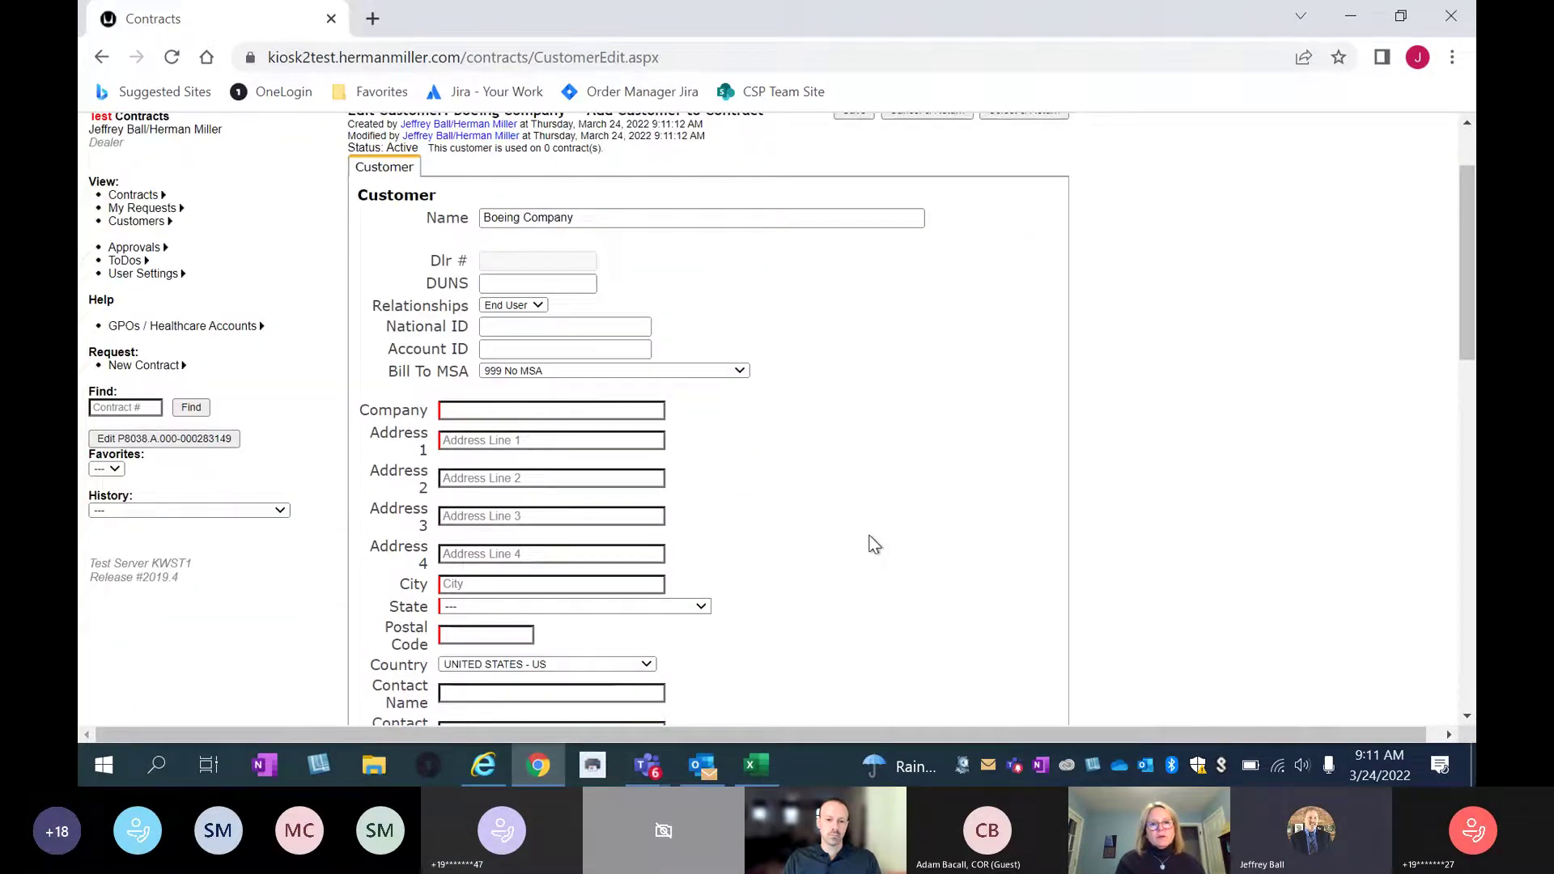
scroll(874, 538, up, 1)
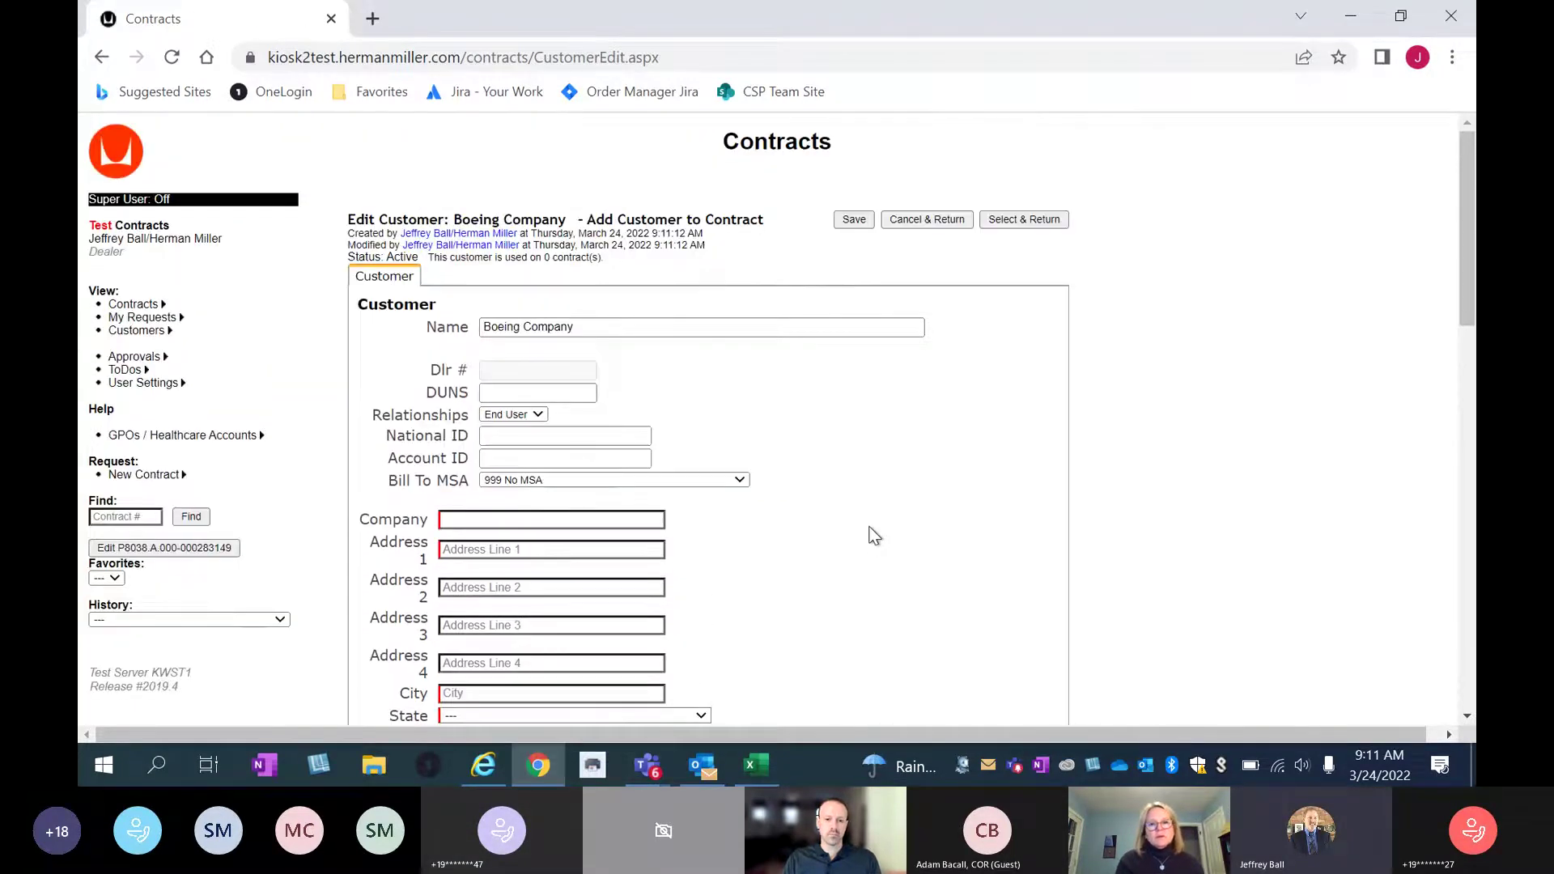
scroll(874, 536, down, 1)
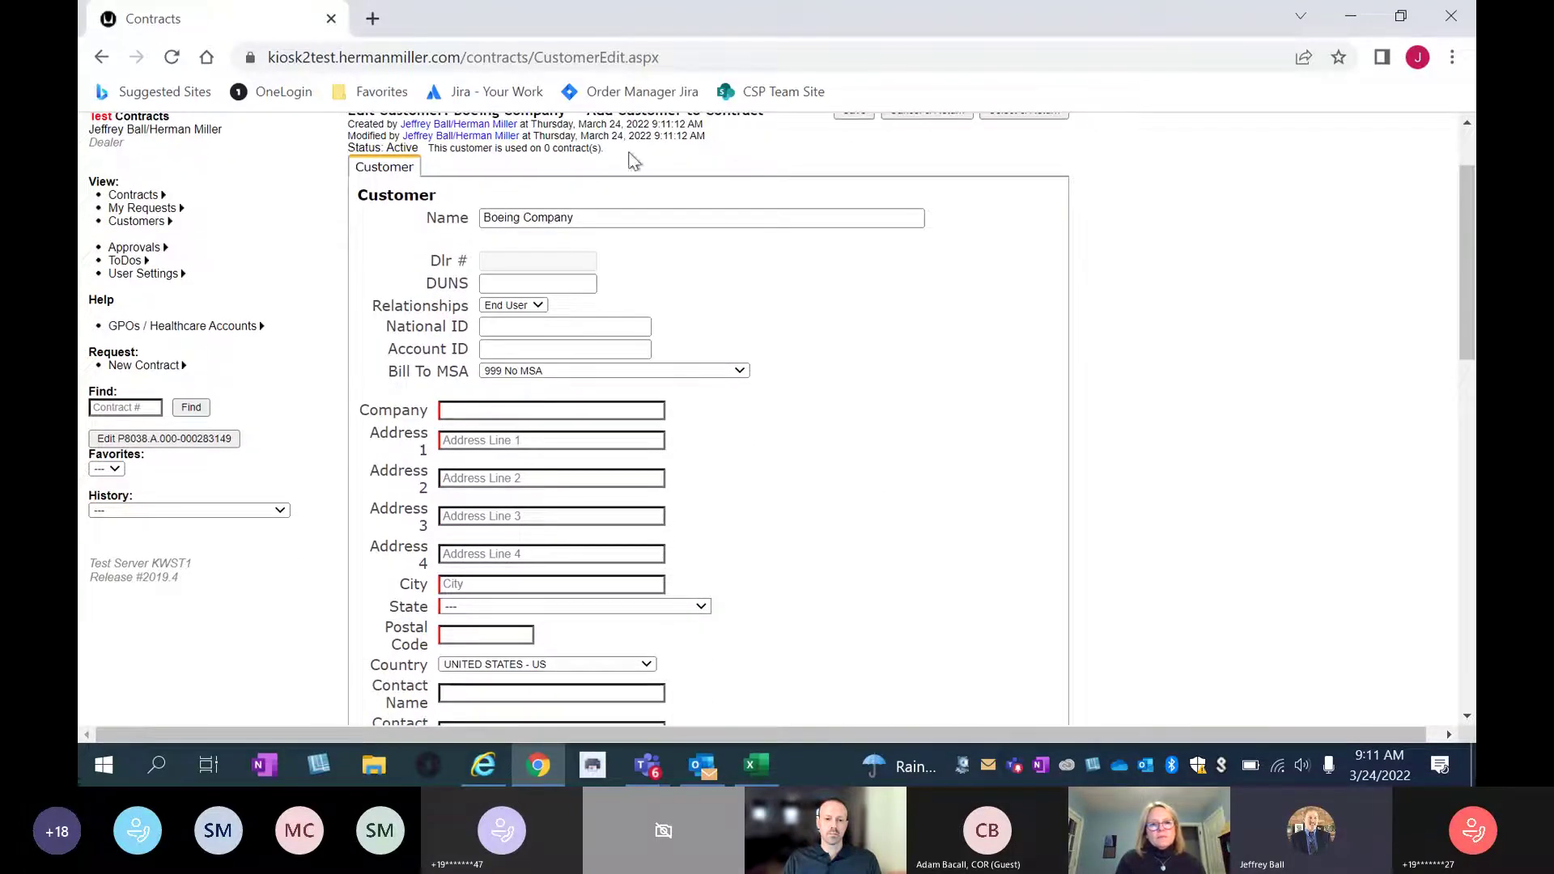
drag(575, 218, 473, 229)
key(ctrl+c)
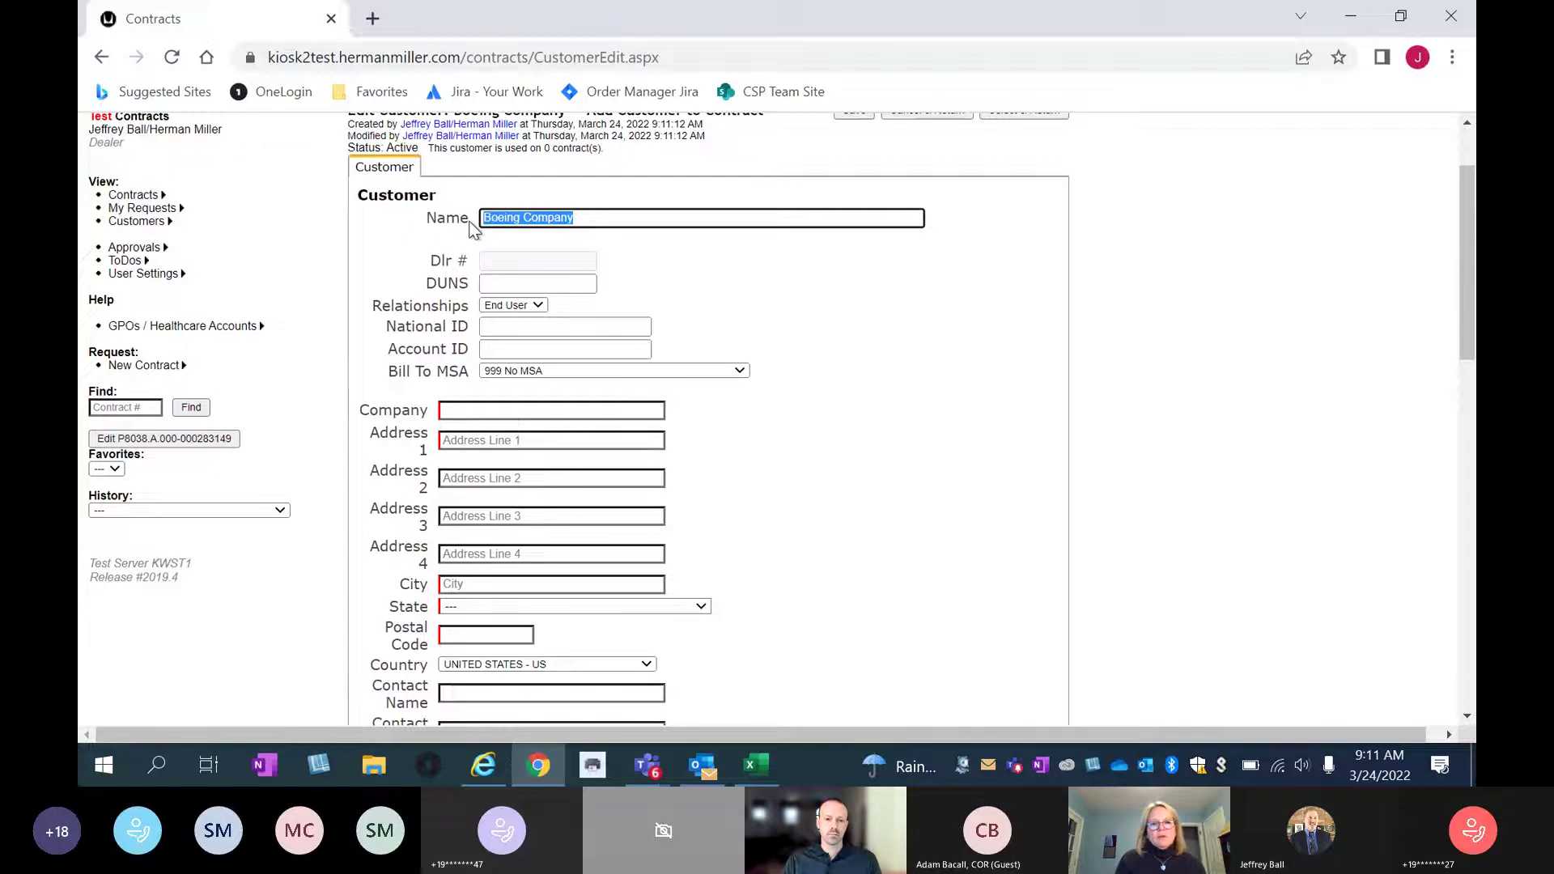
click(490, 409)
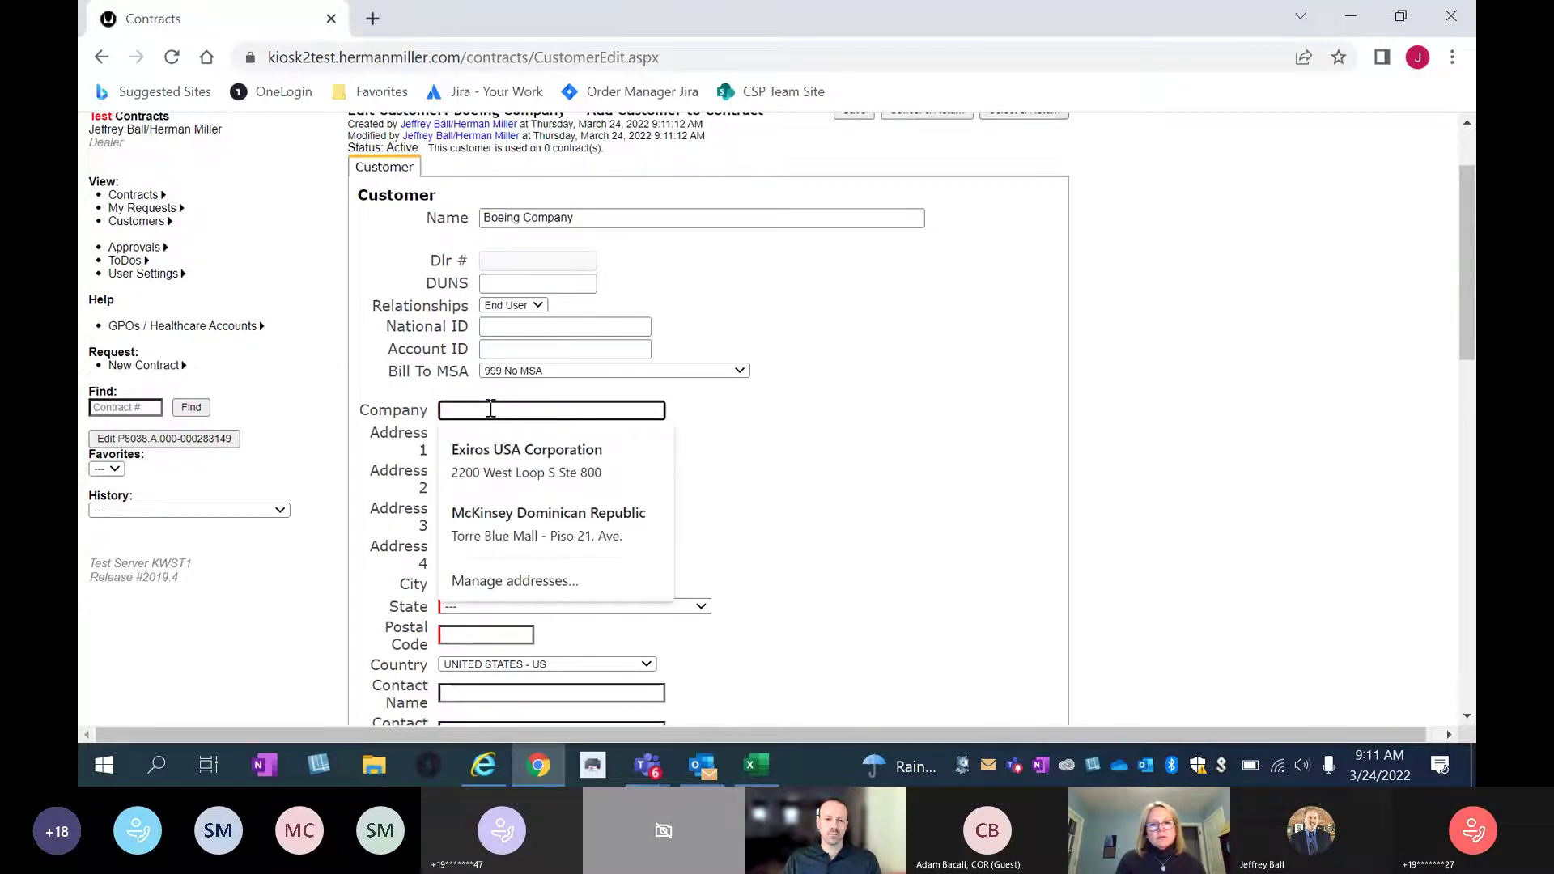
key(ctrl+v)
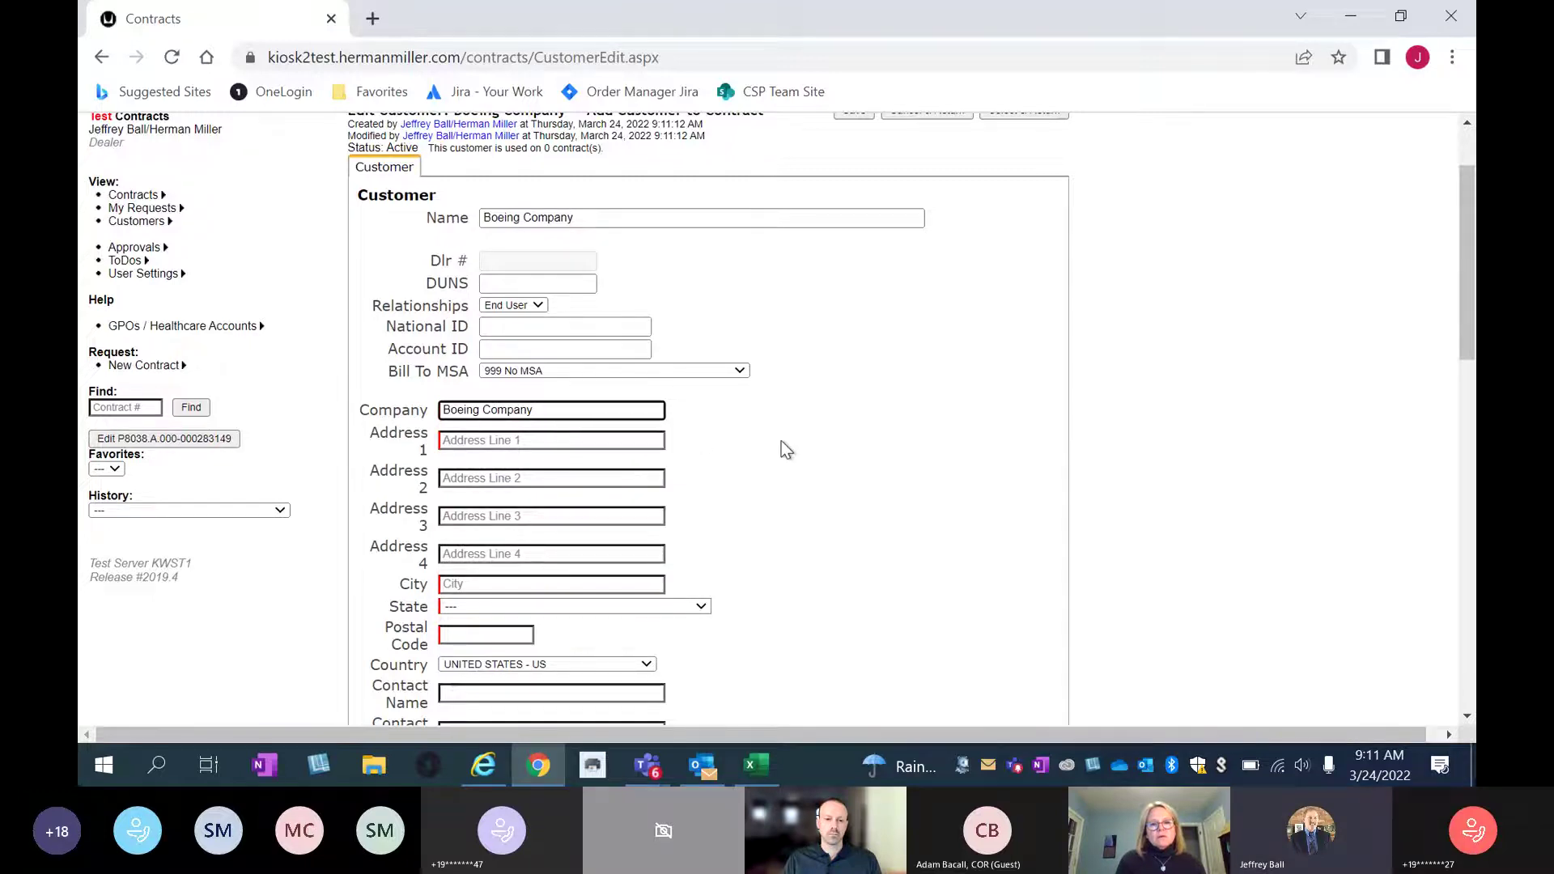
Fill in the customer's first address line and enter Seattle as the city.
click(632, 442)
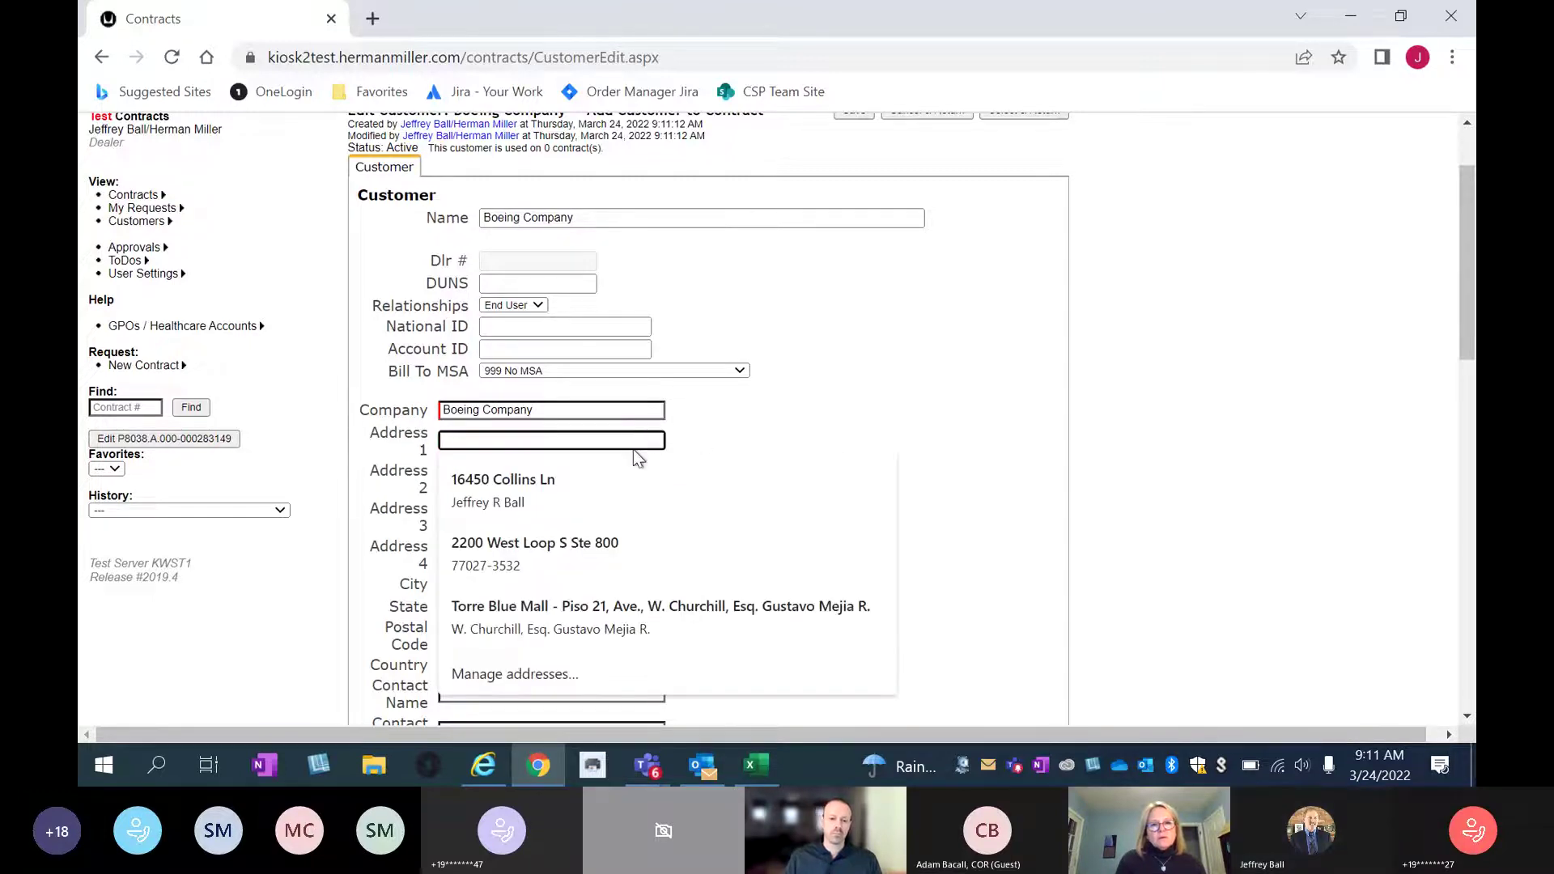
text(242424)
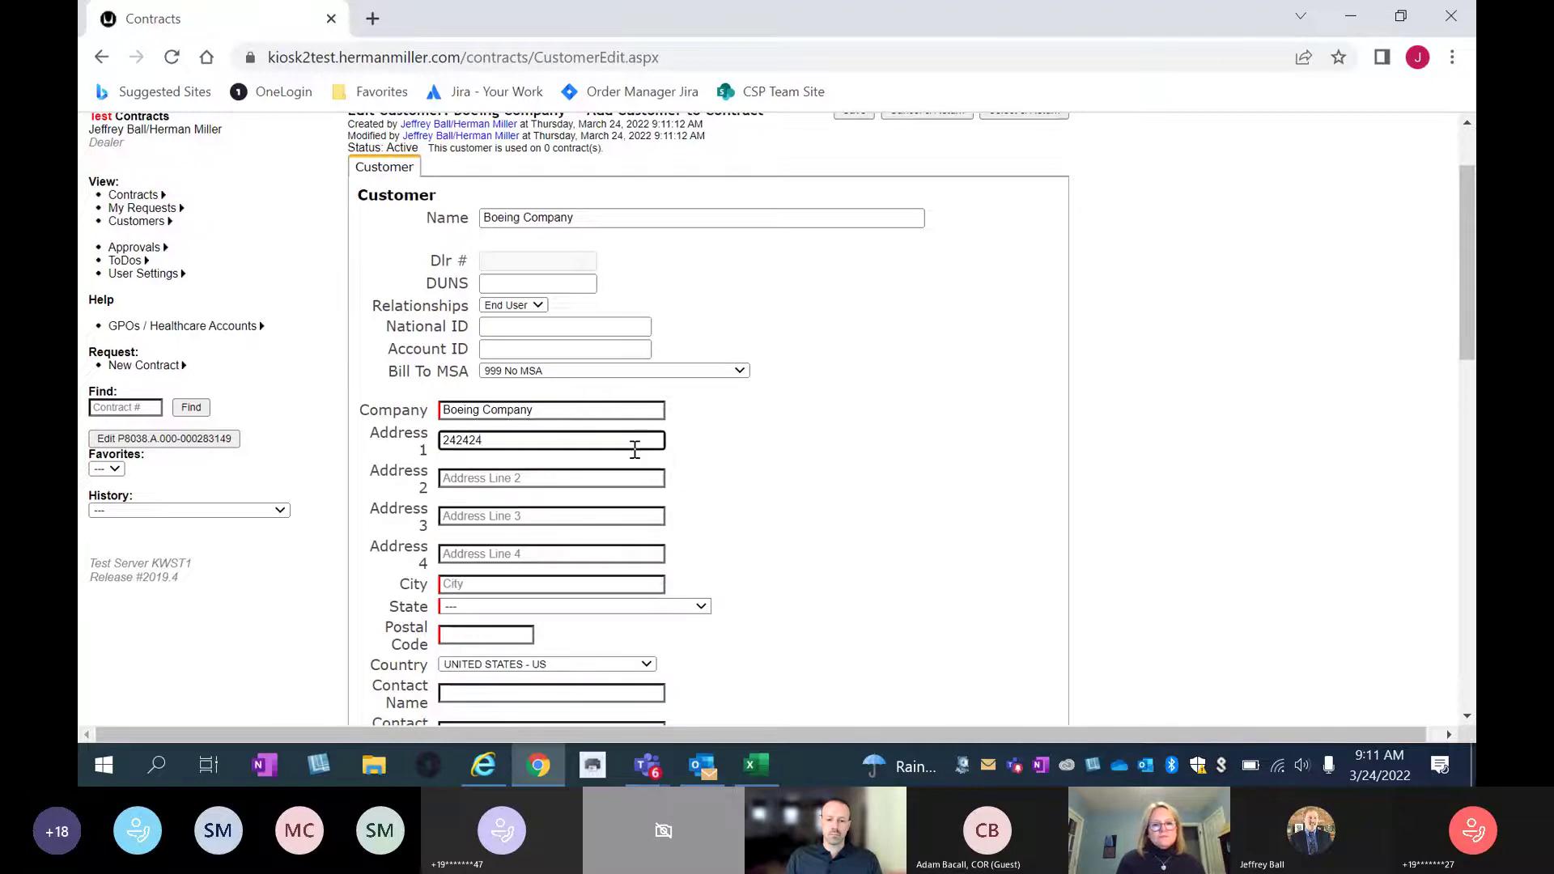
text( xxxx)
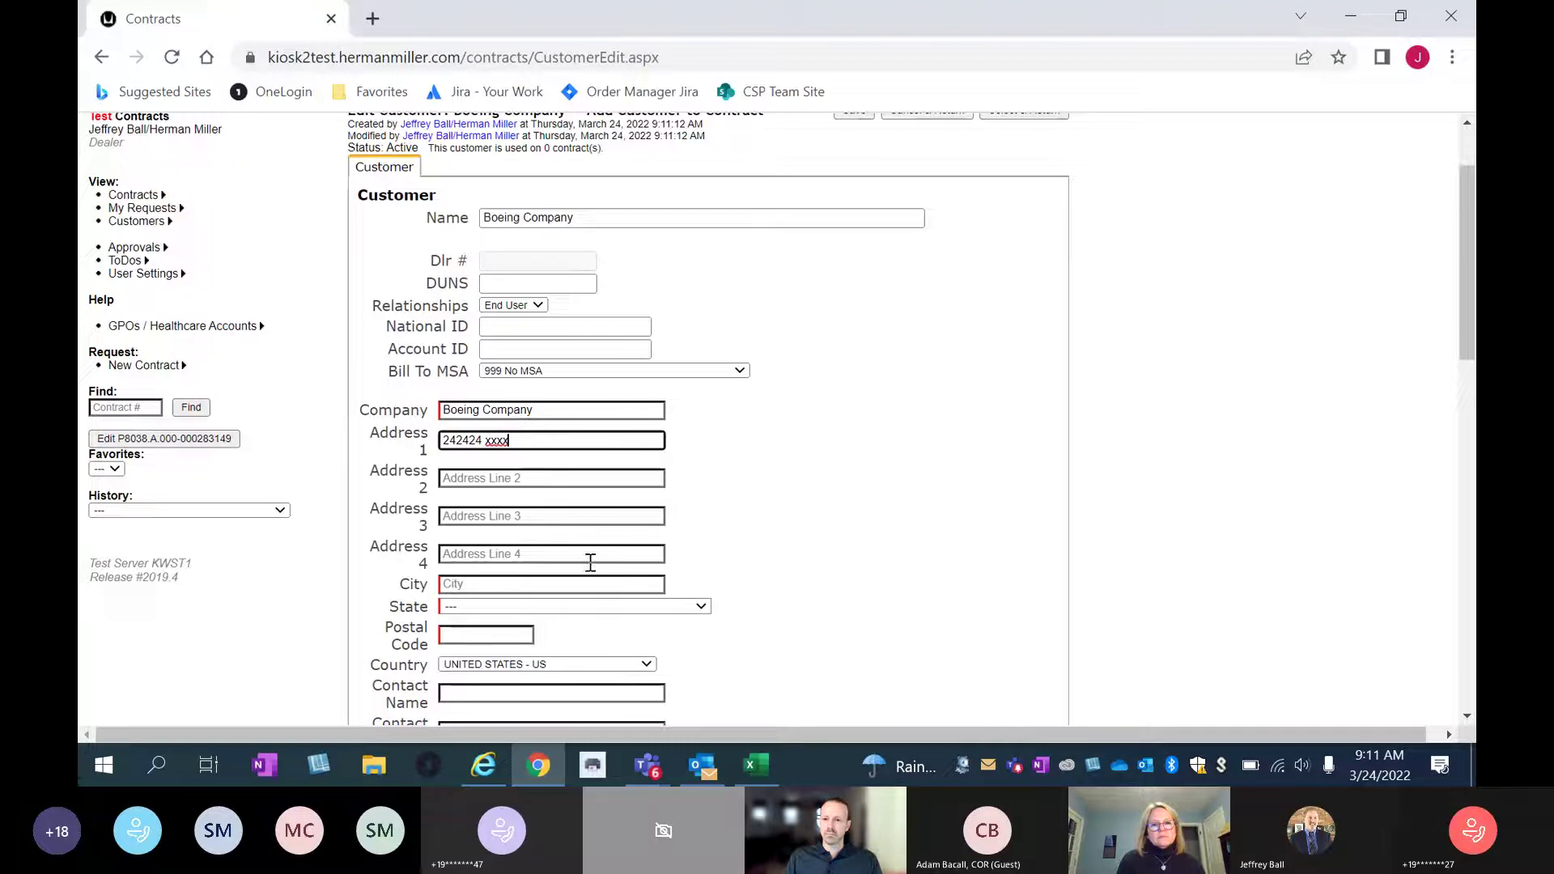
click(496, 582)
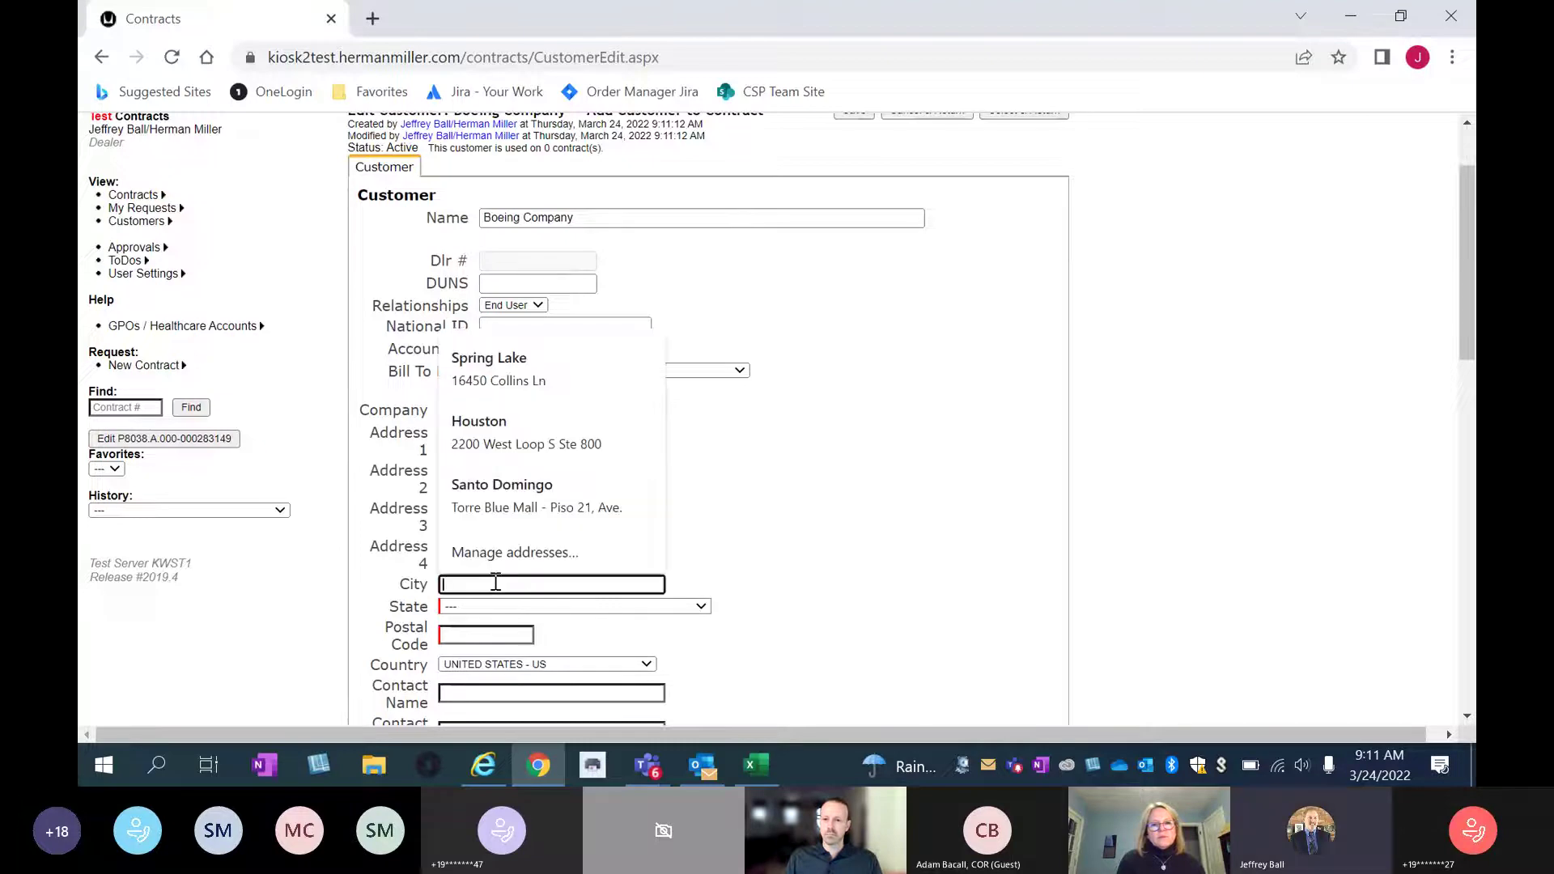
text(Seattle)
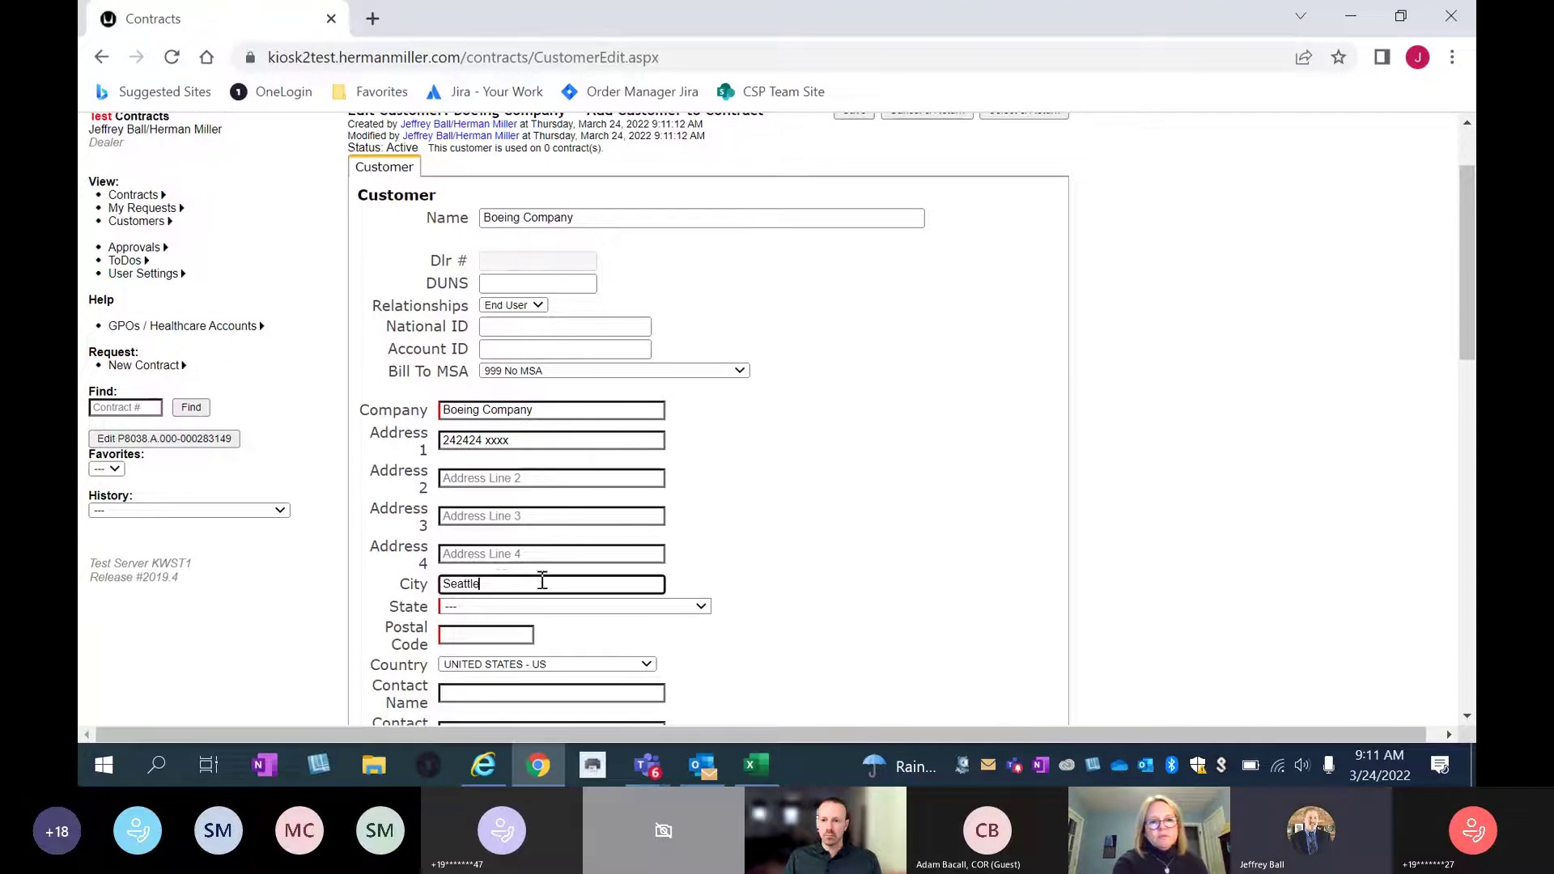
Set the customer's state to WASHINGTON - WA and enter the postal code.
scroll(768, 555, down, 3)
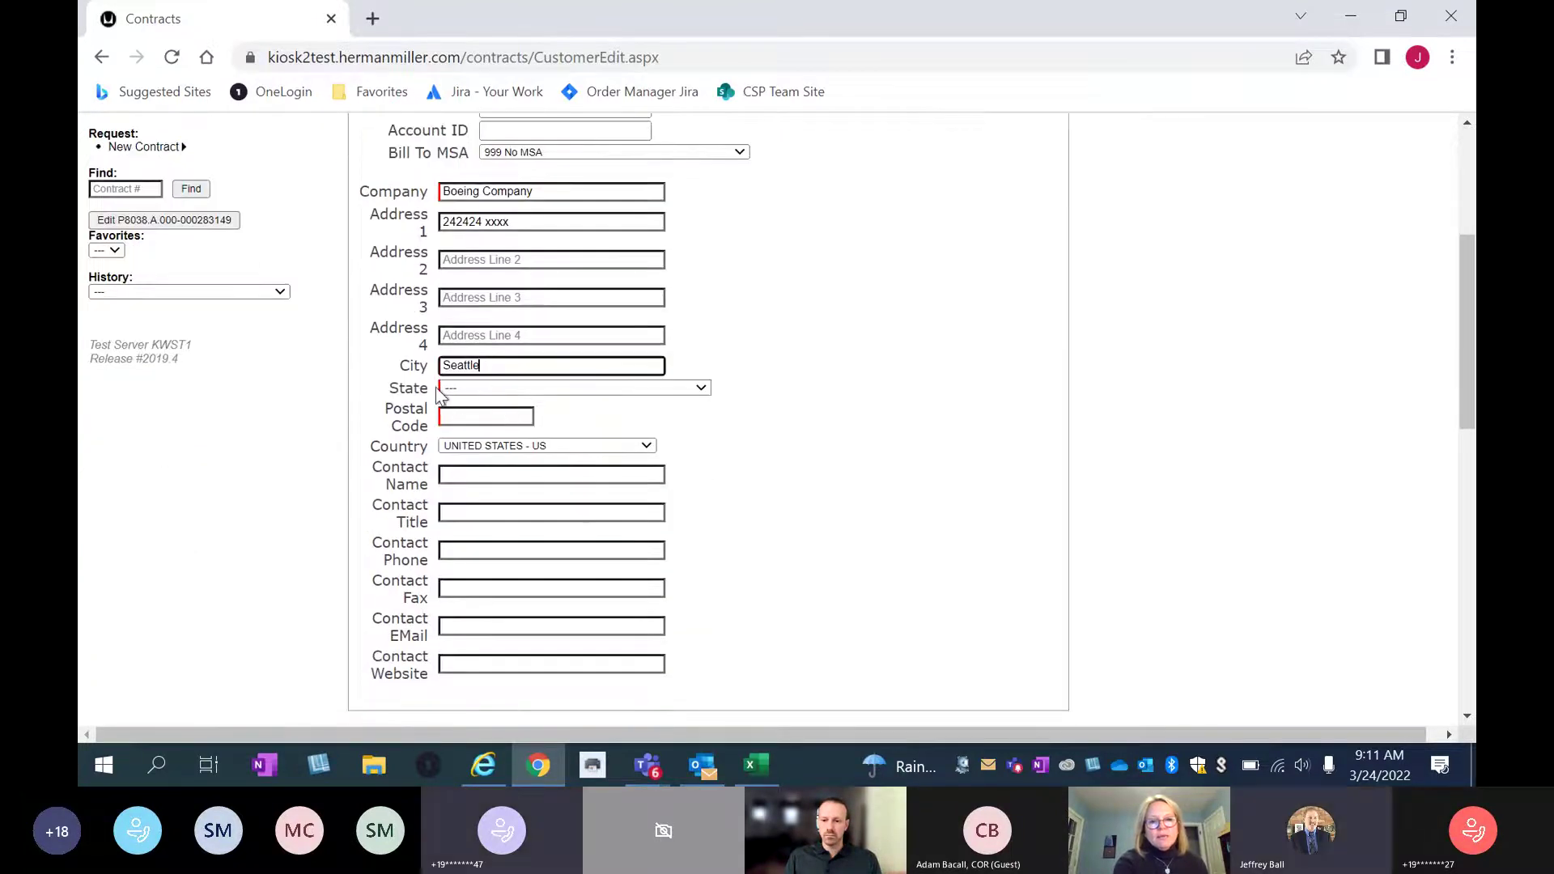
click(703, 393)
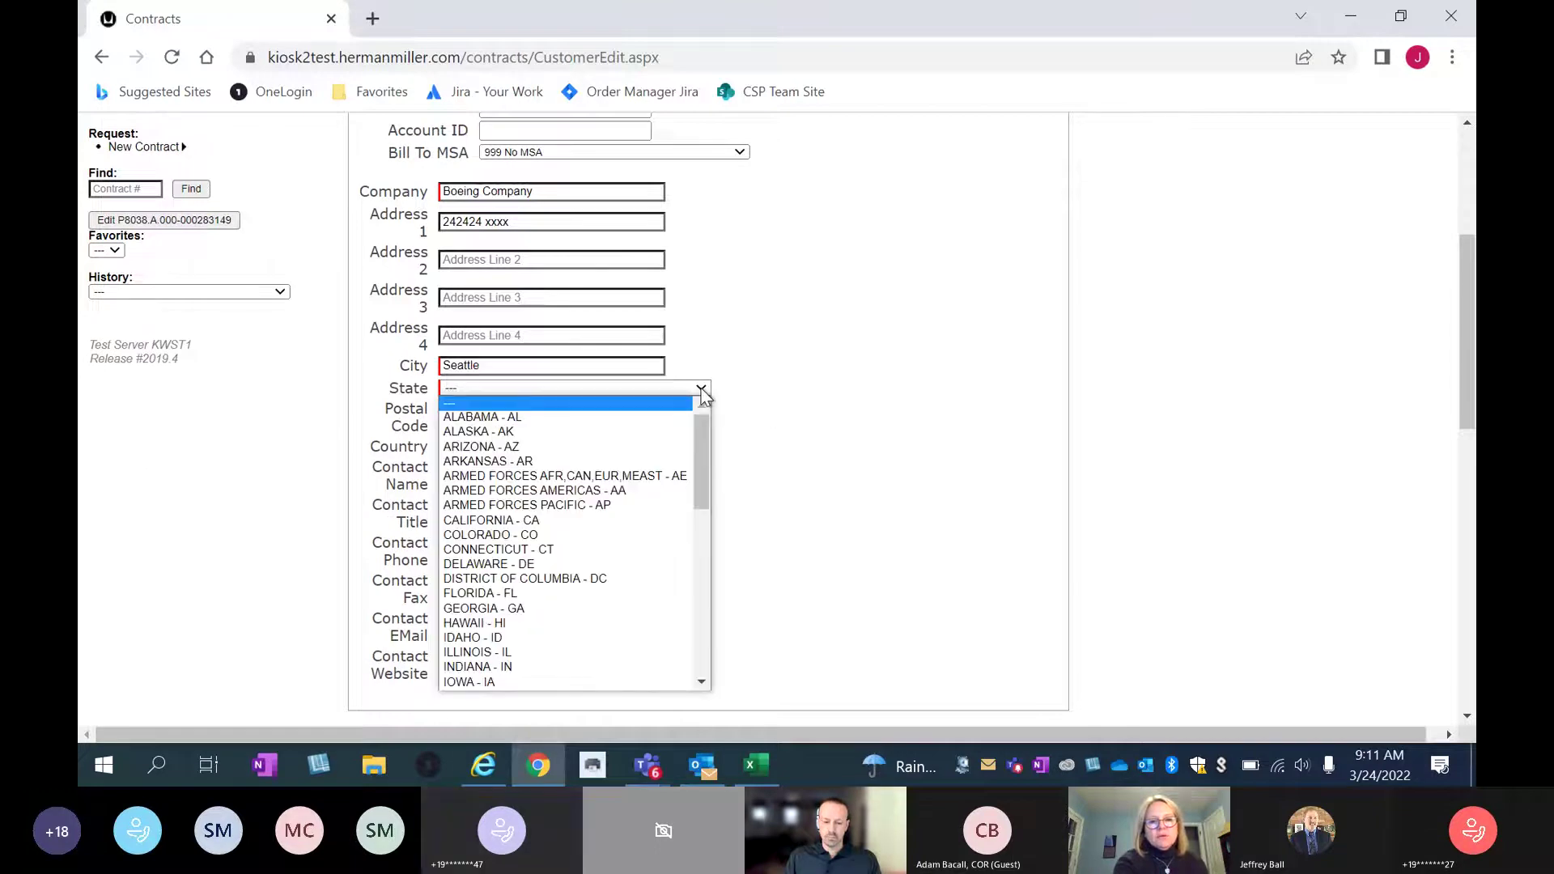
key(w)
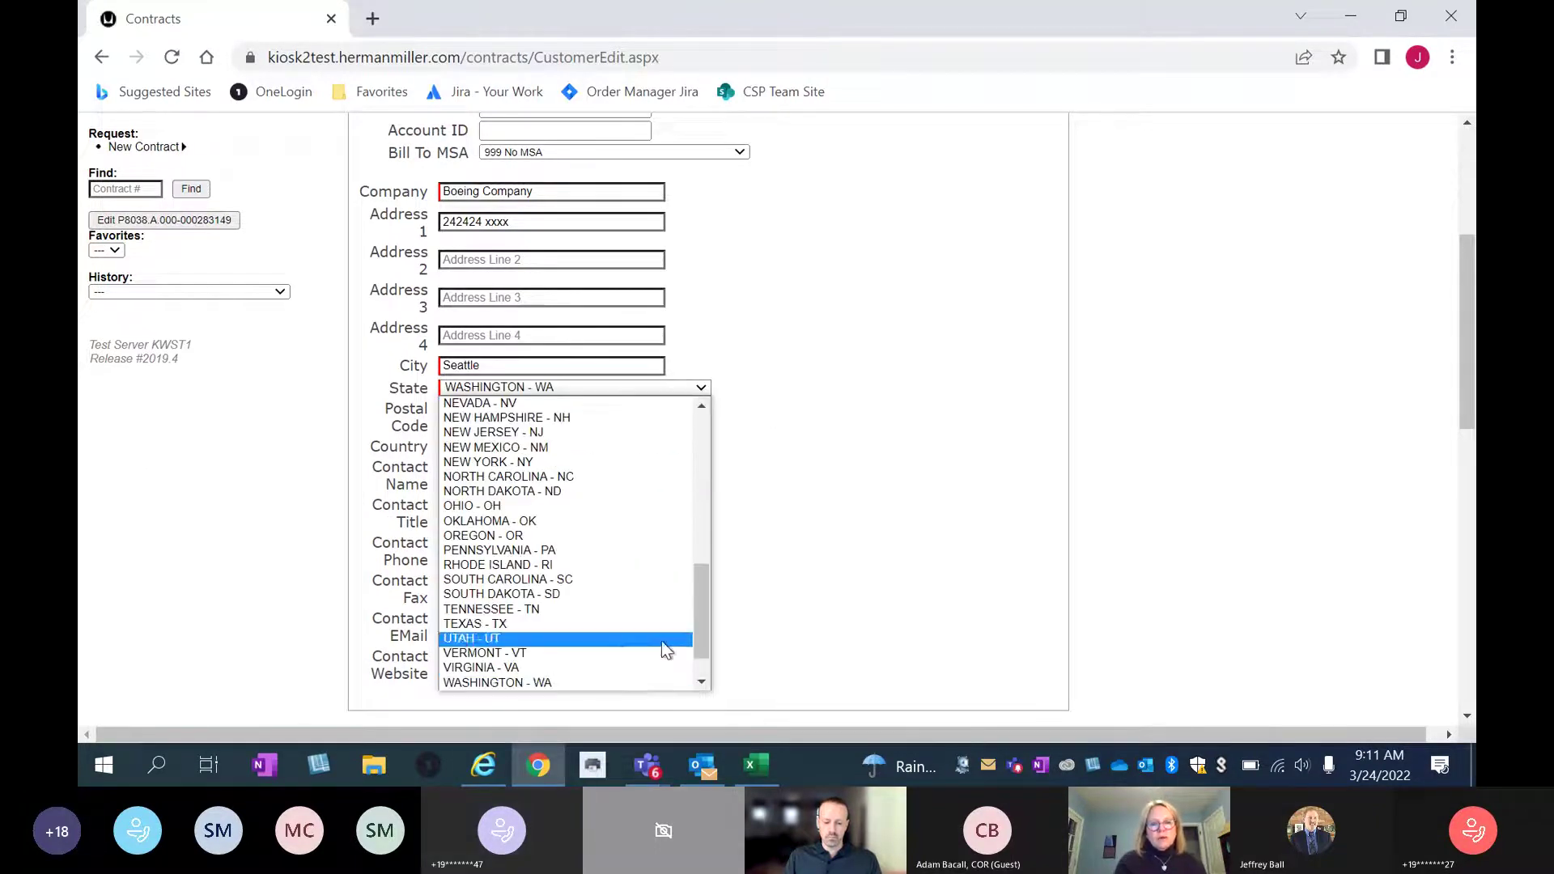
click(603, 684)
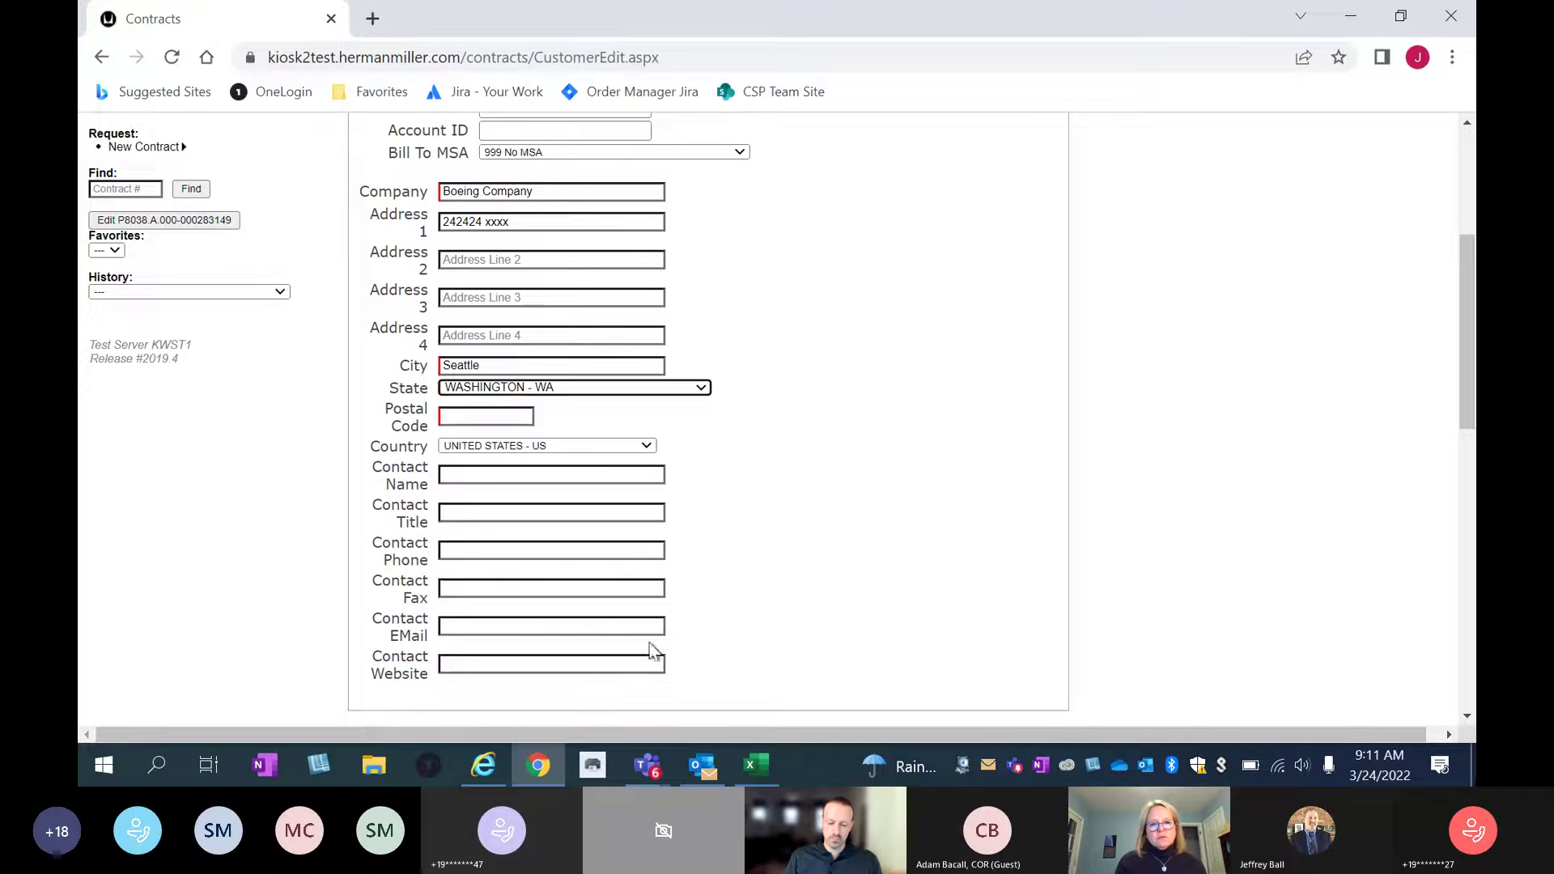
click(516, 416)
text(333333)
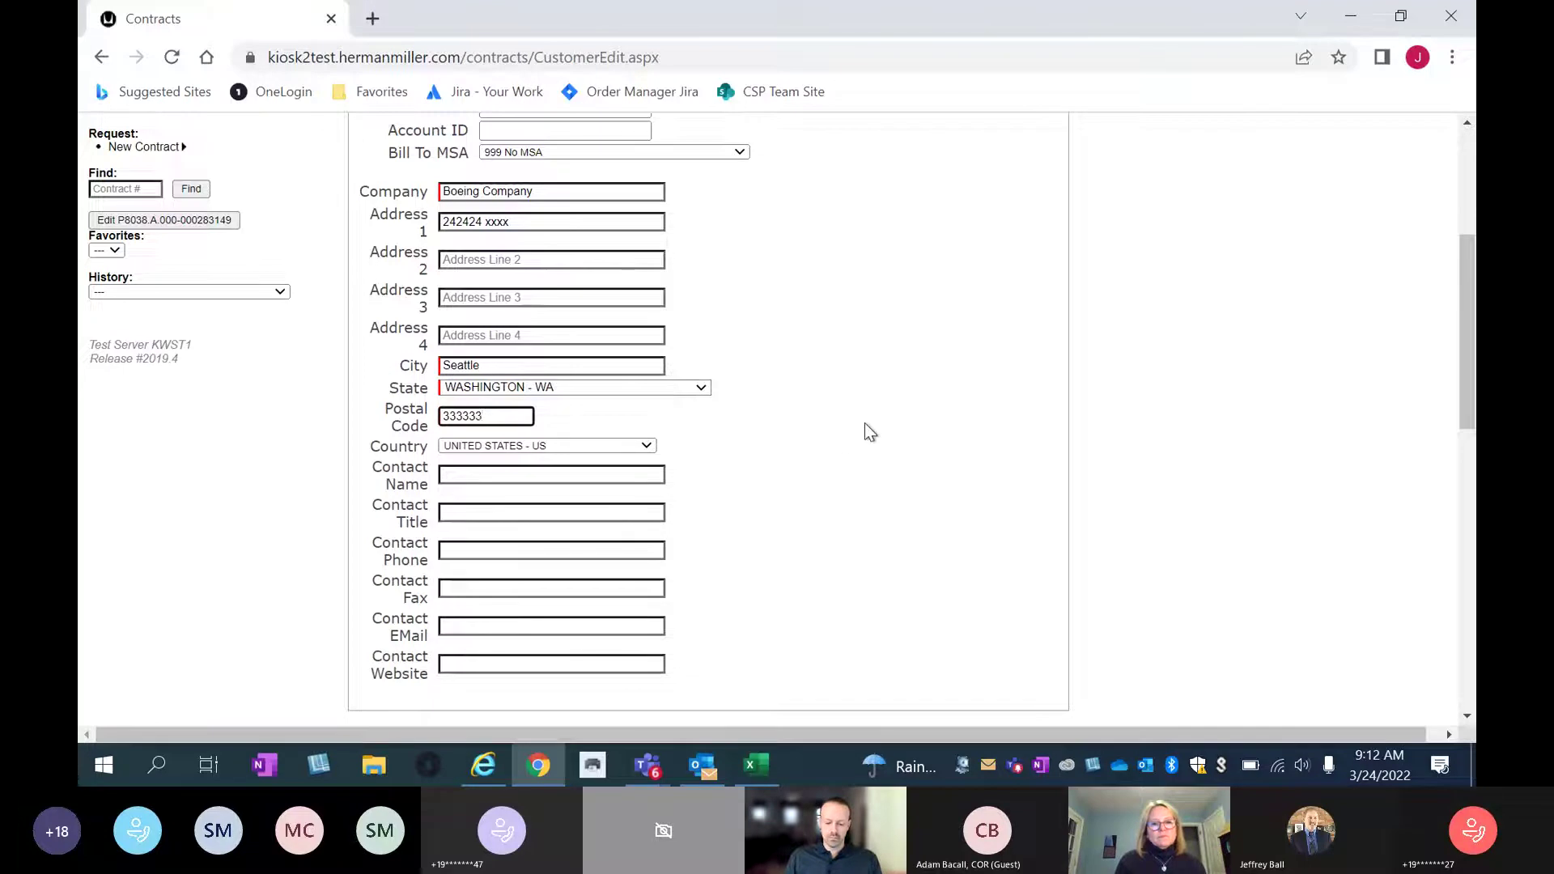
click(864, 424)
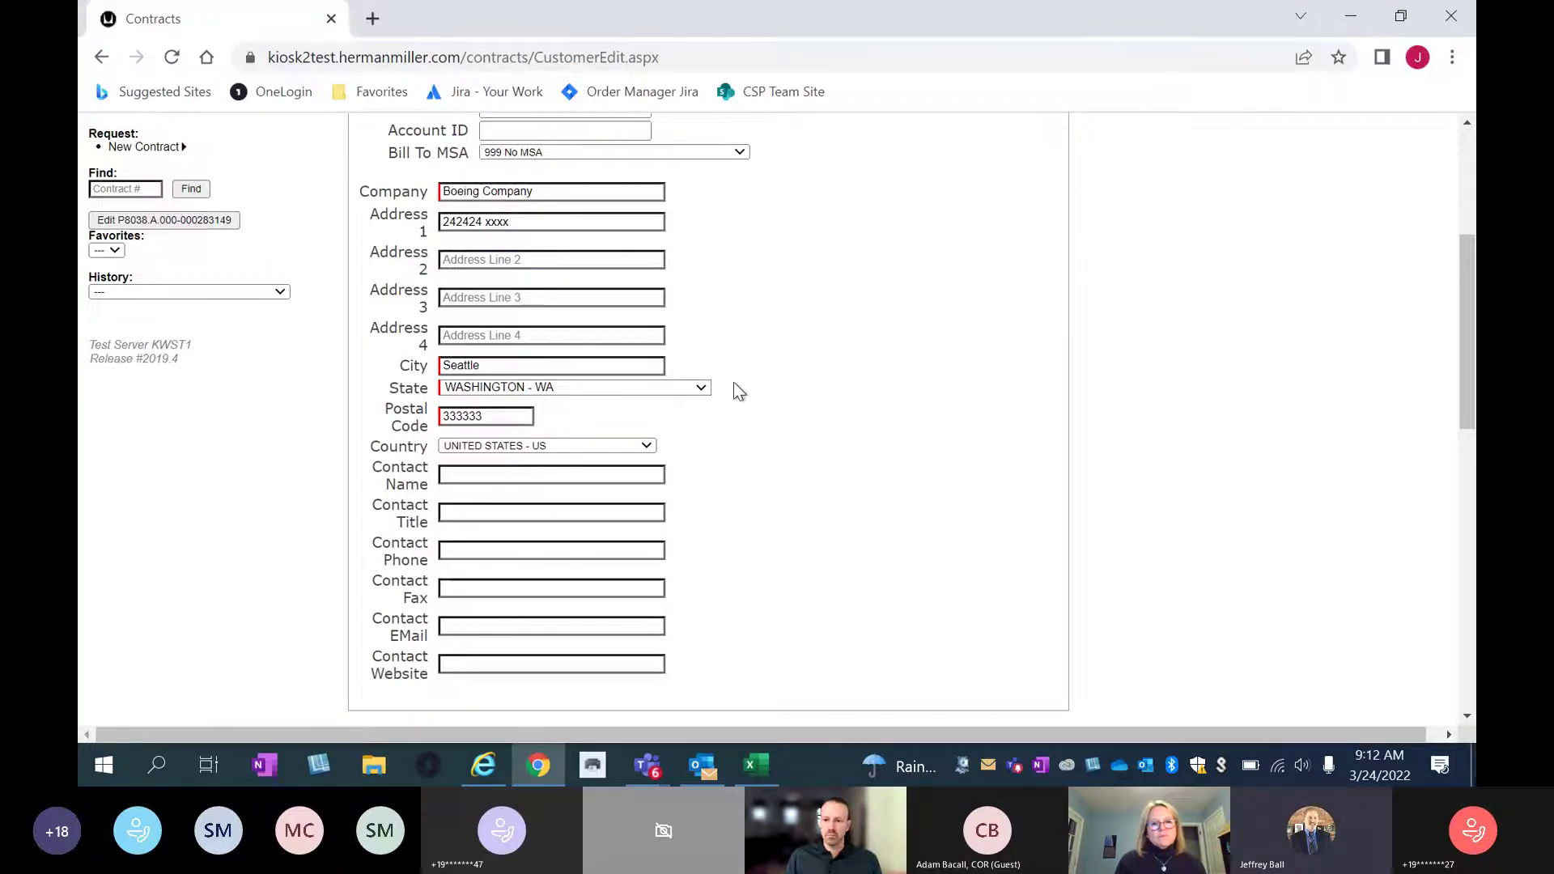
Save the new Boeing Company customer record and select it as the contract's end customer.
scroll(769, 398, down, 2)
scroll(769, 398, up, 6)
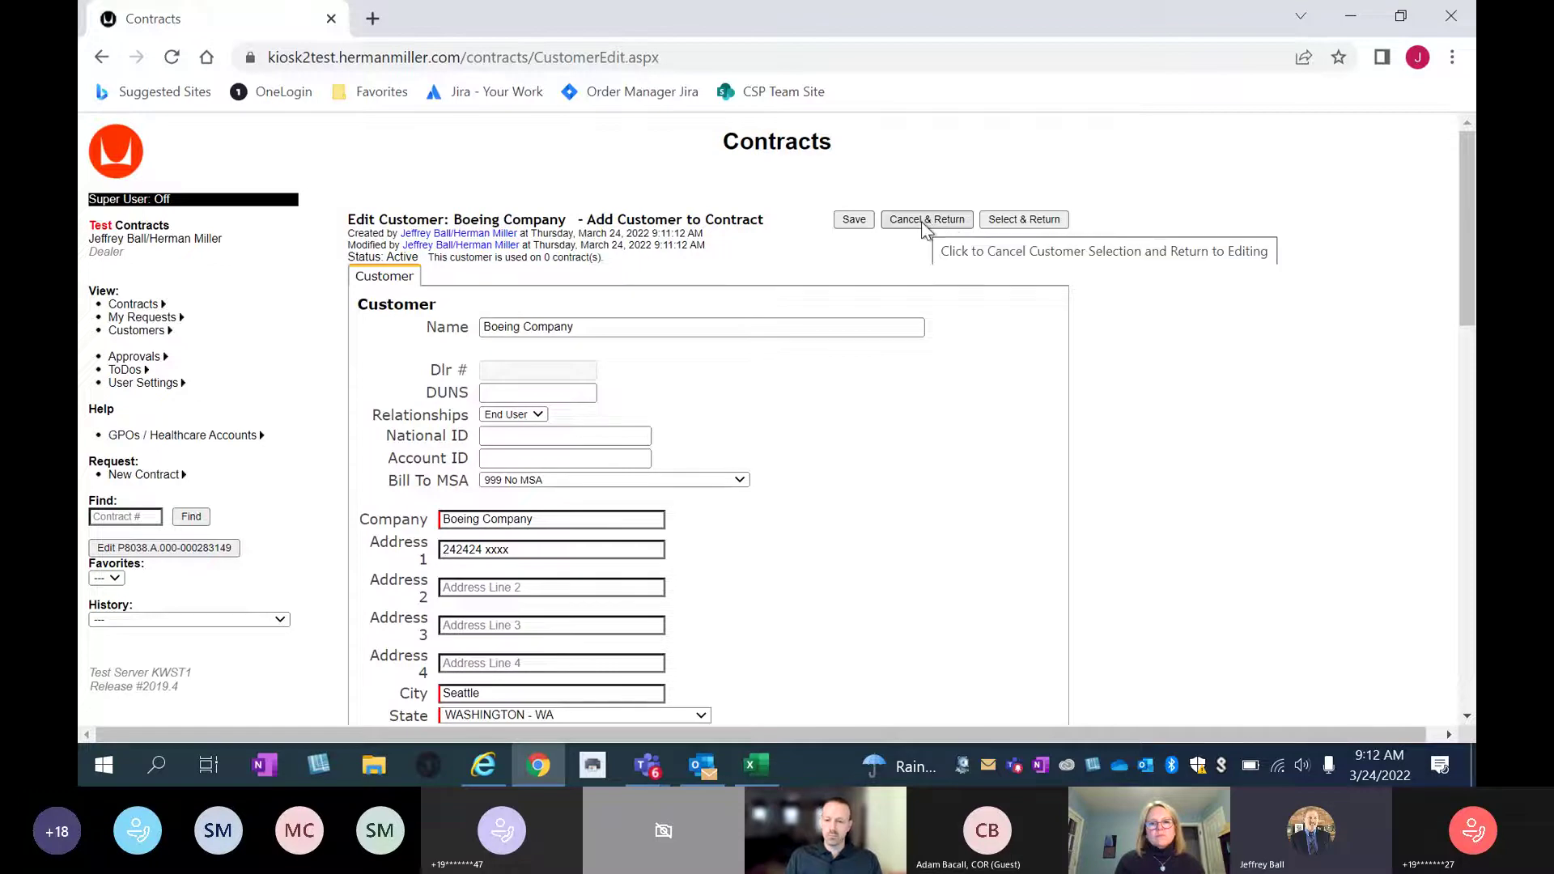
scroll(858, 478, down, 1)
scroll(858, 479, up, 1)
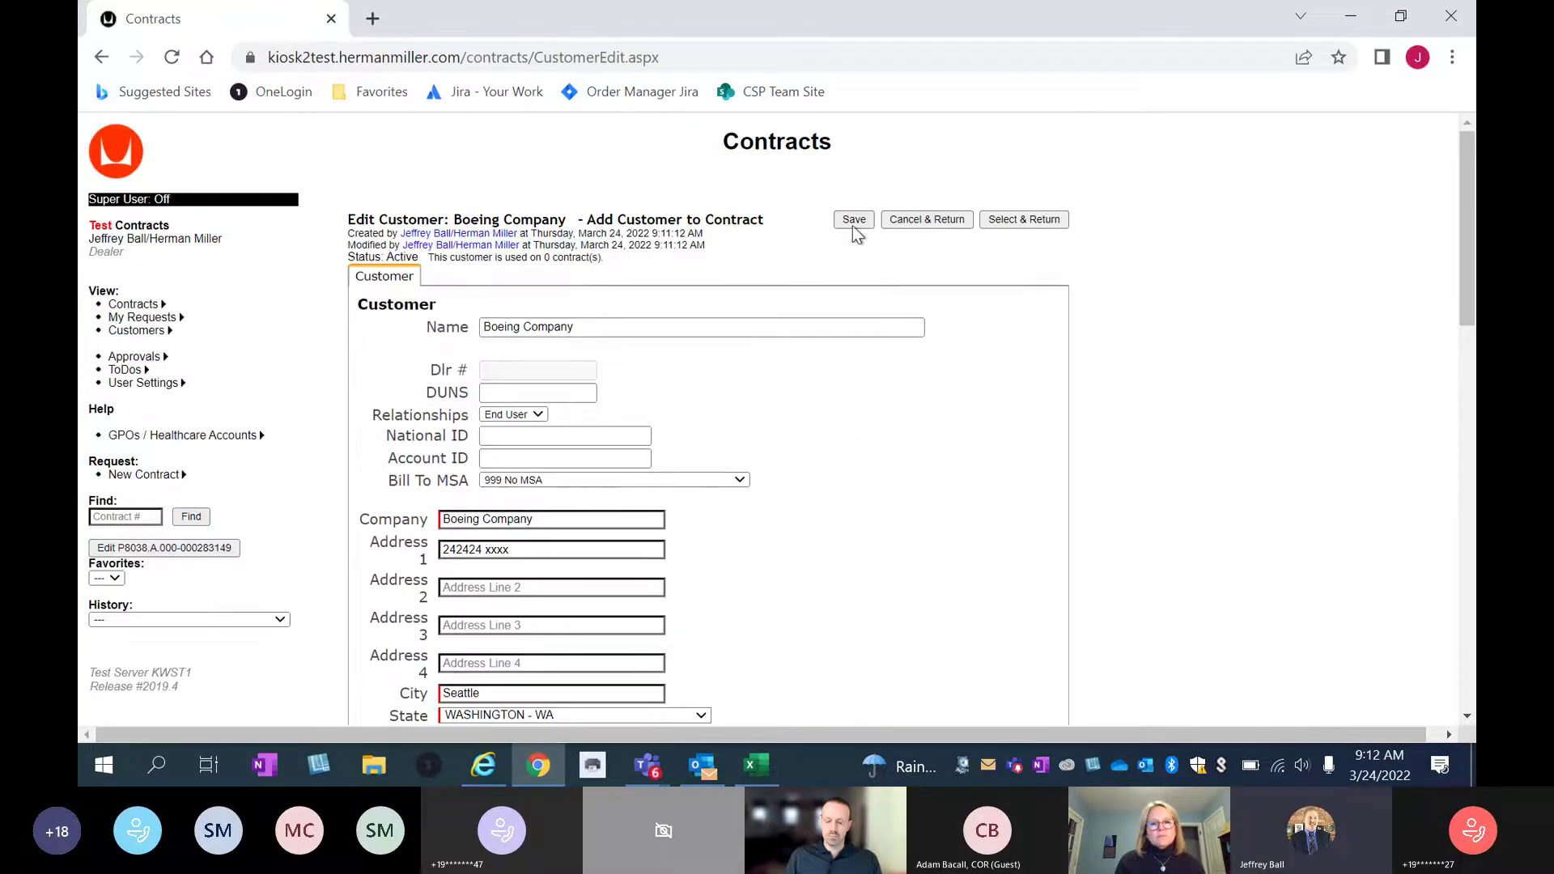
click(856, 312)
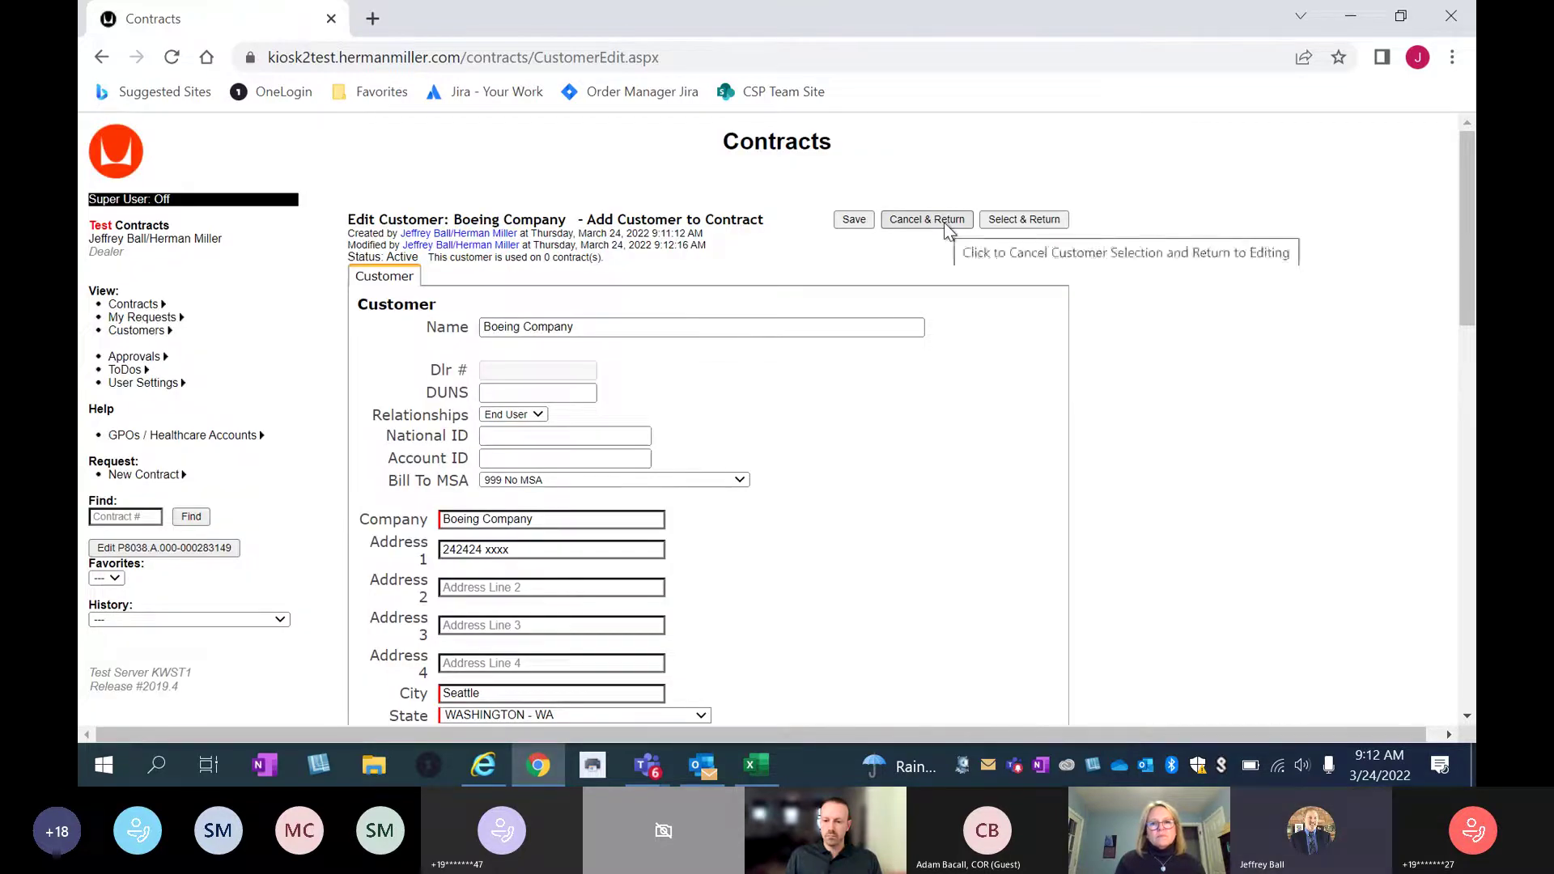
click(1060, 215)
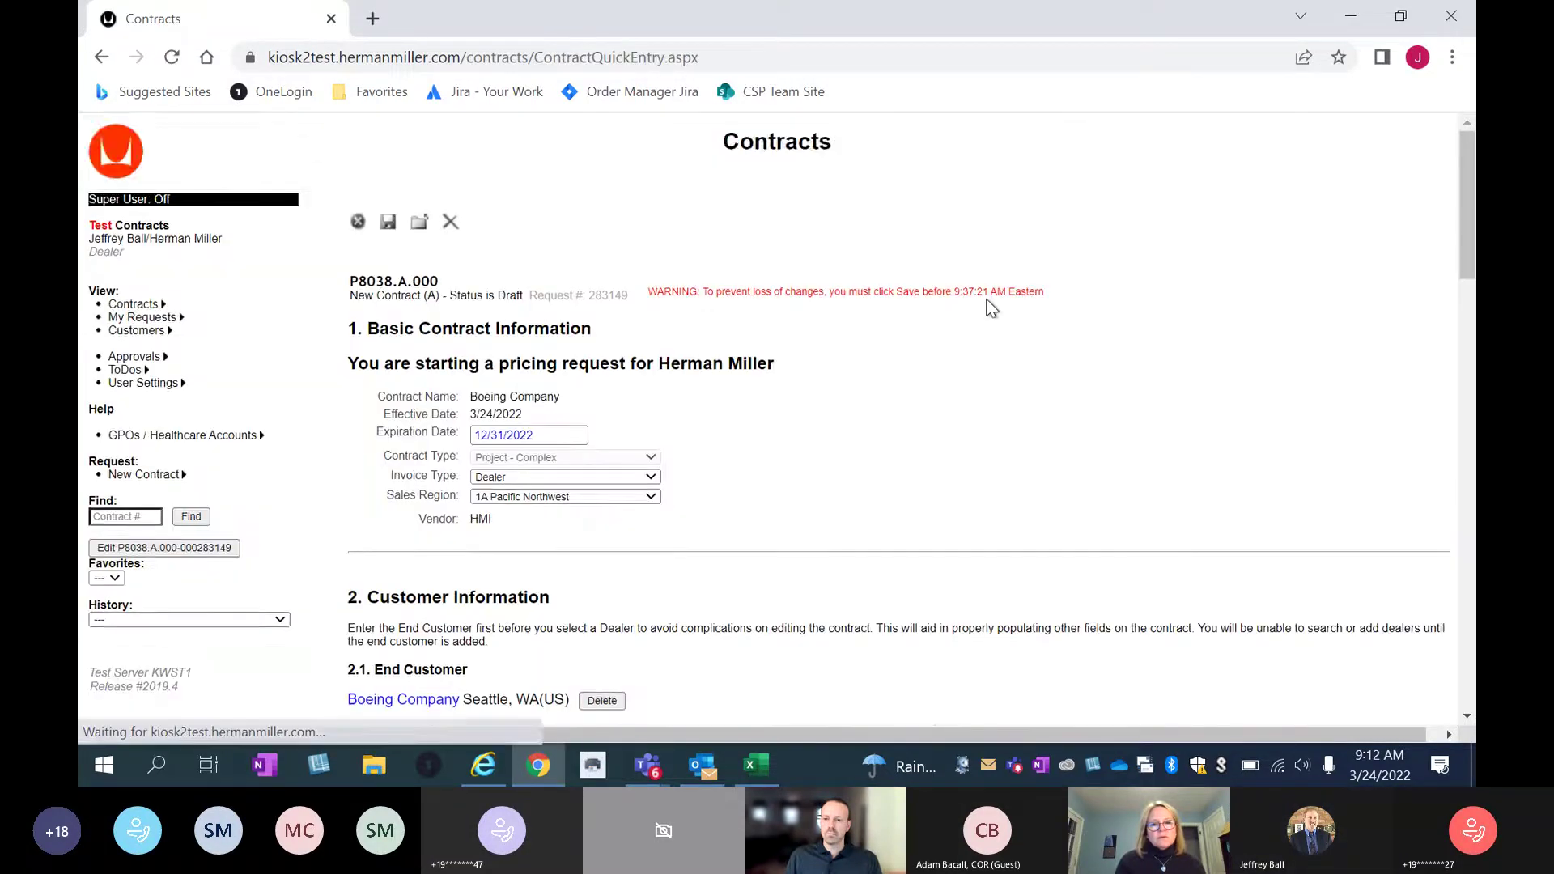
Search for the contract's dealer by the name "creative office resour".
scroll(988, 301, down, 4)
scroll(991, 306, down, 2)
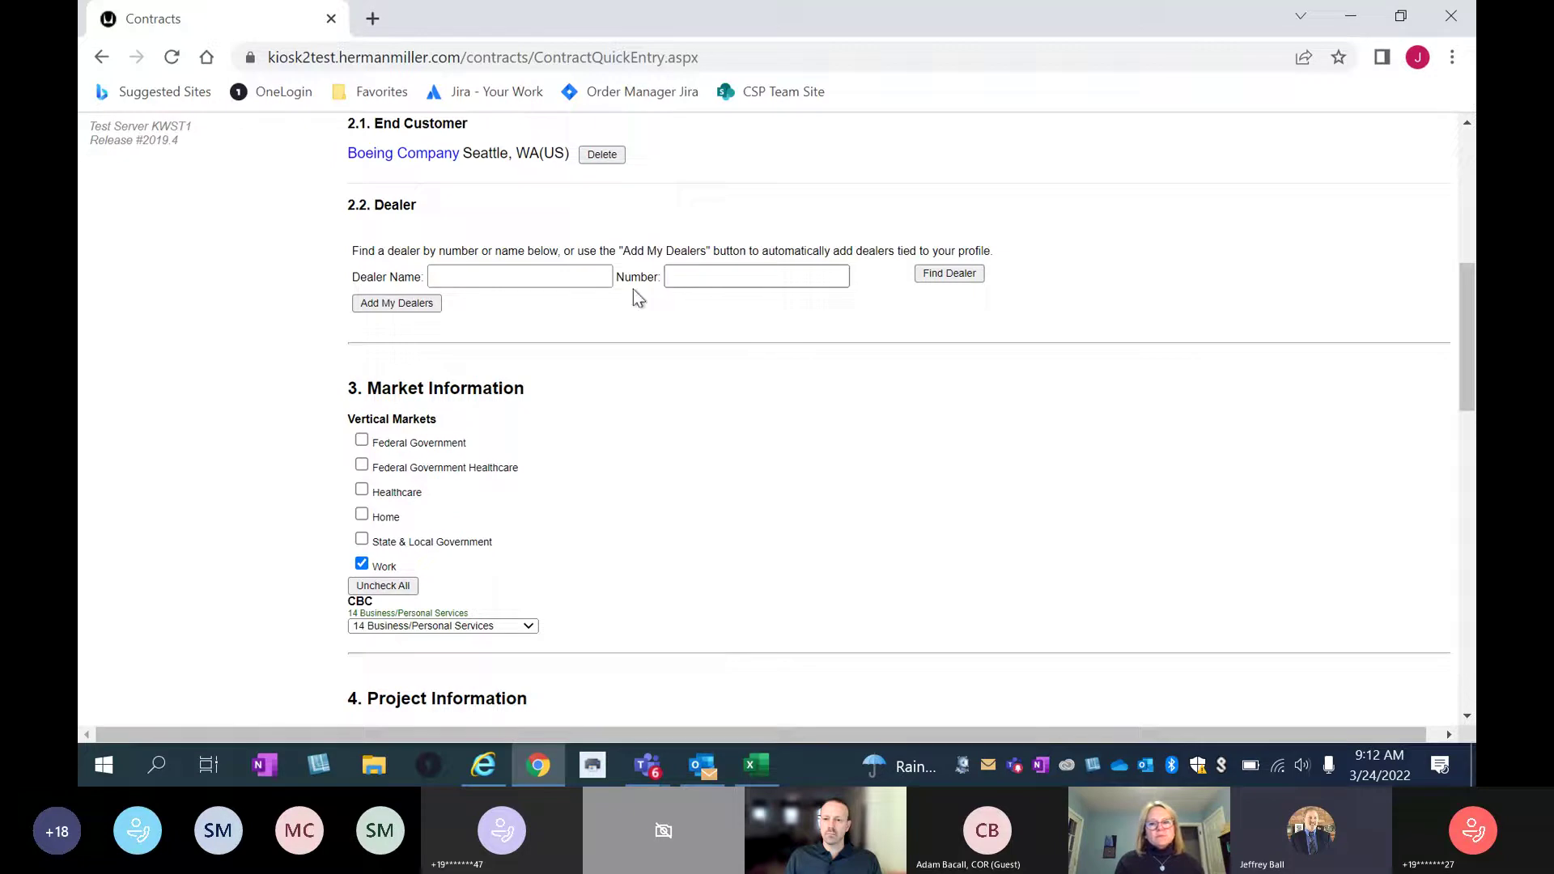
click(562, 276)
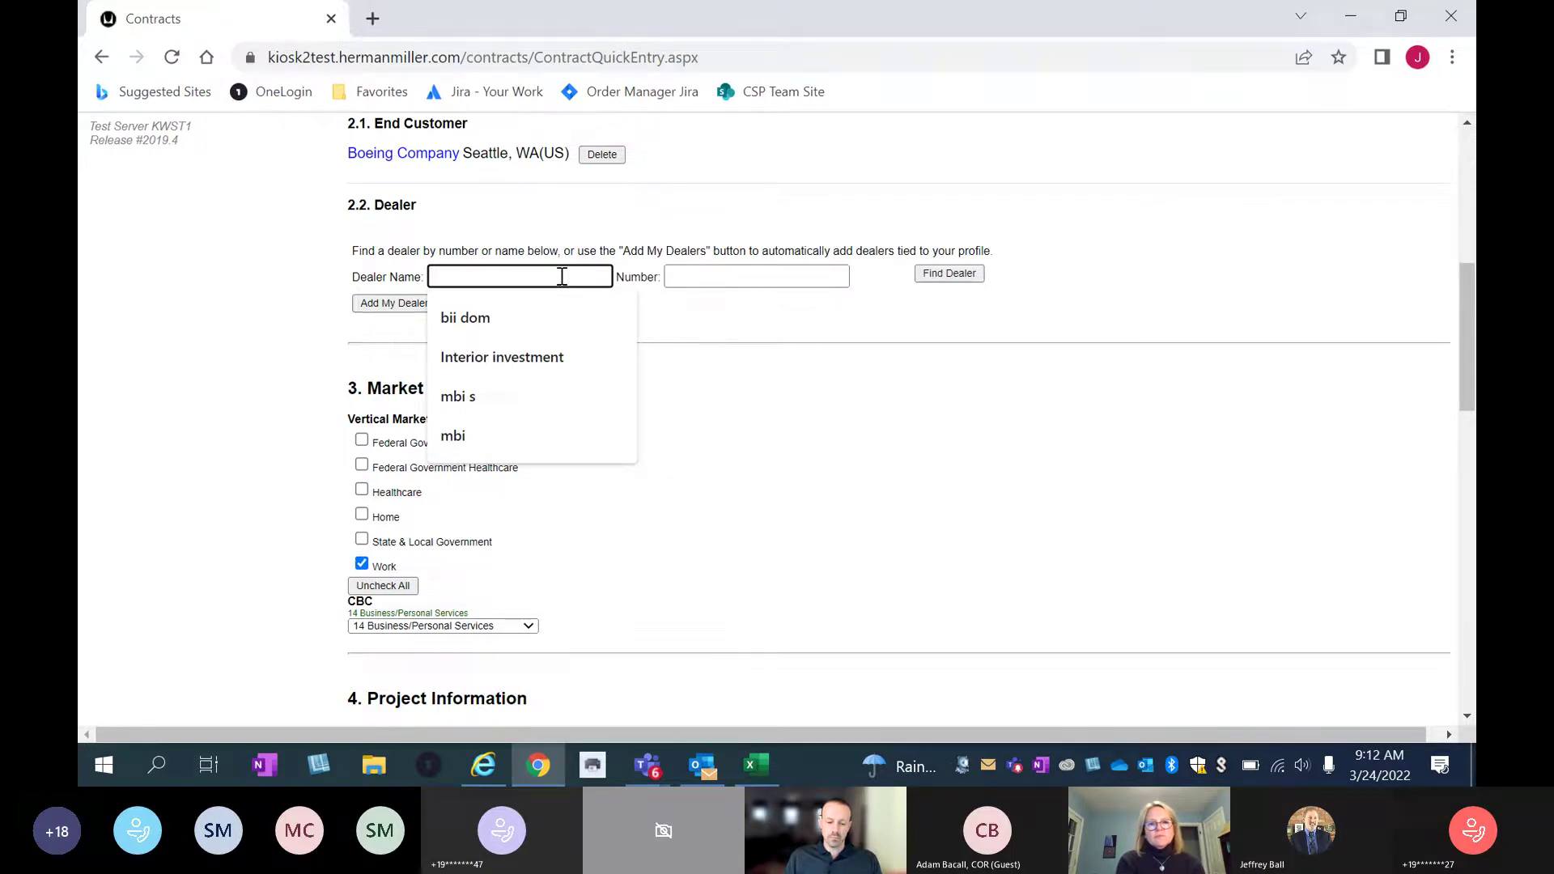
click(1121, 253)
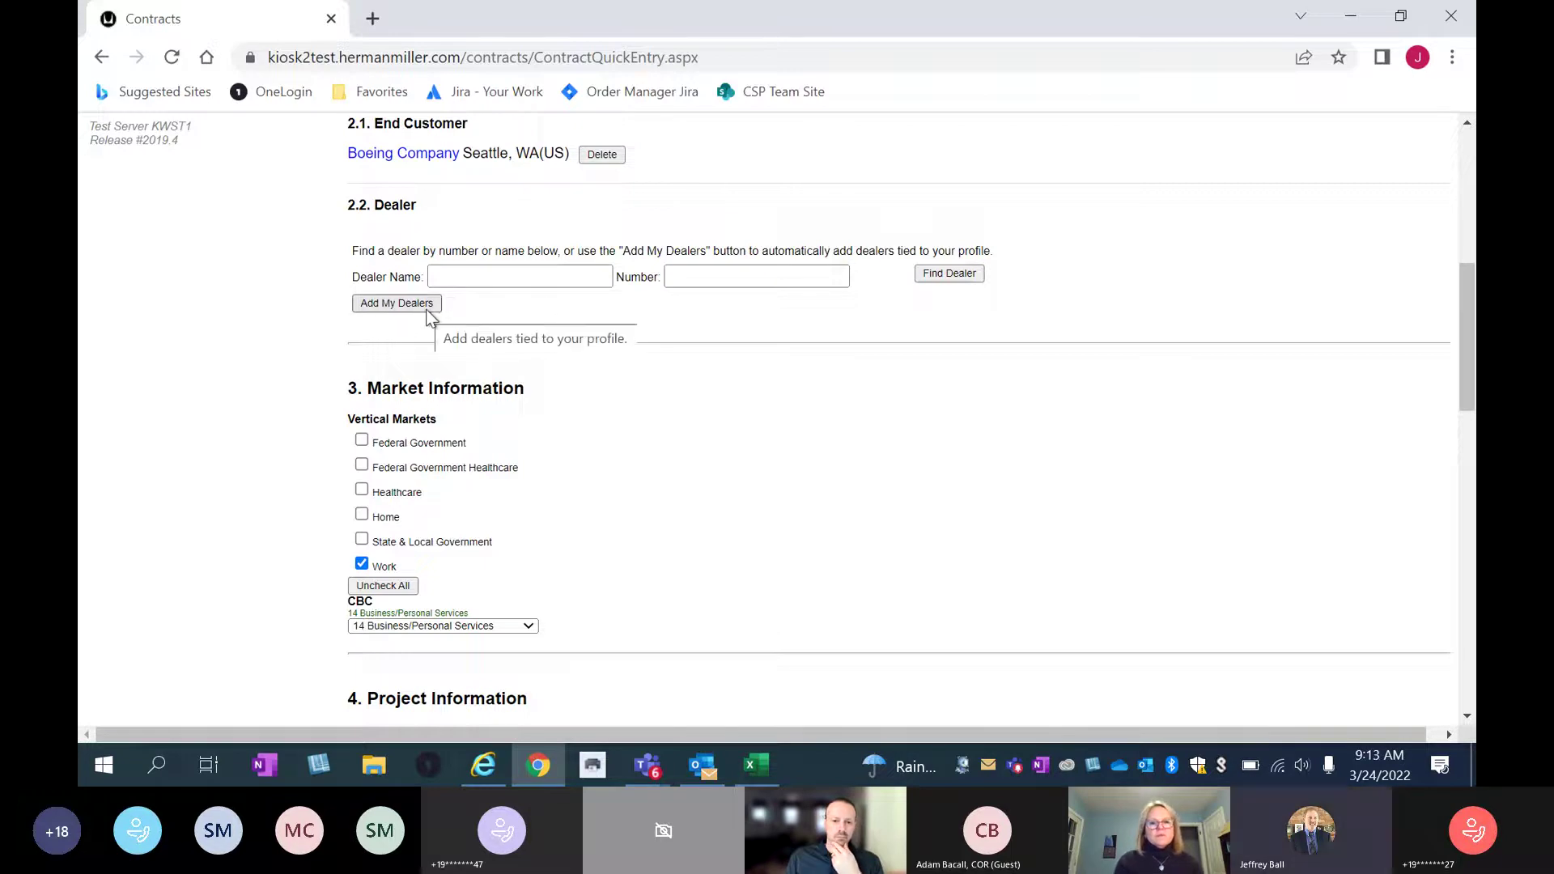
click(583, 276)
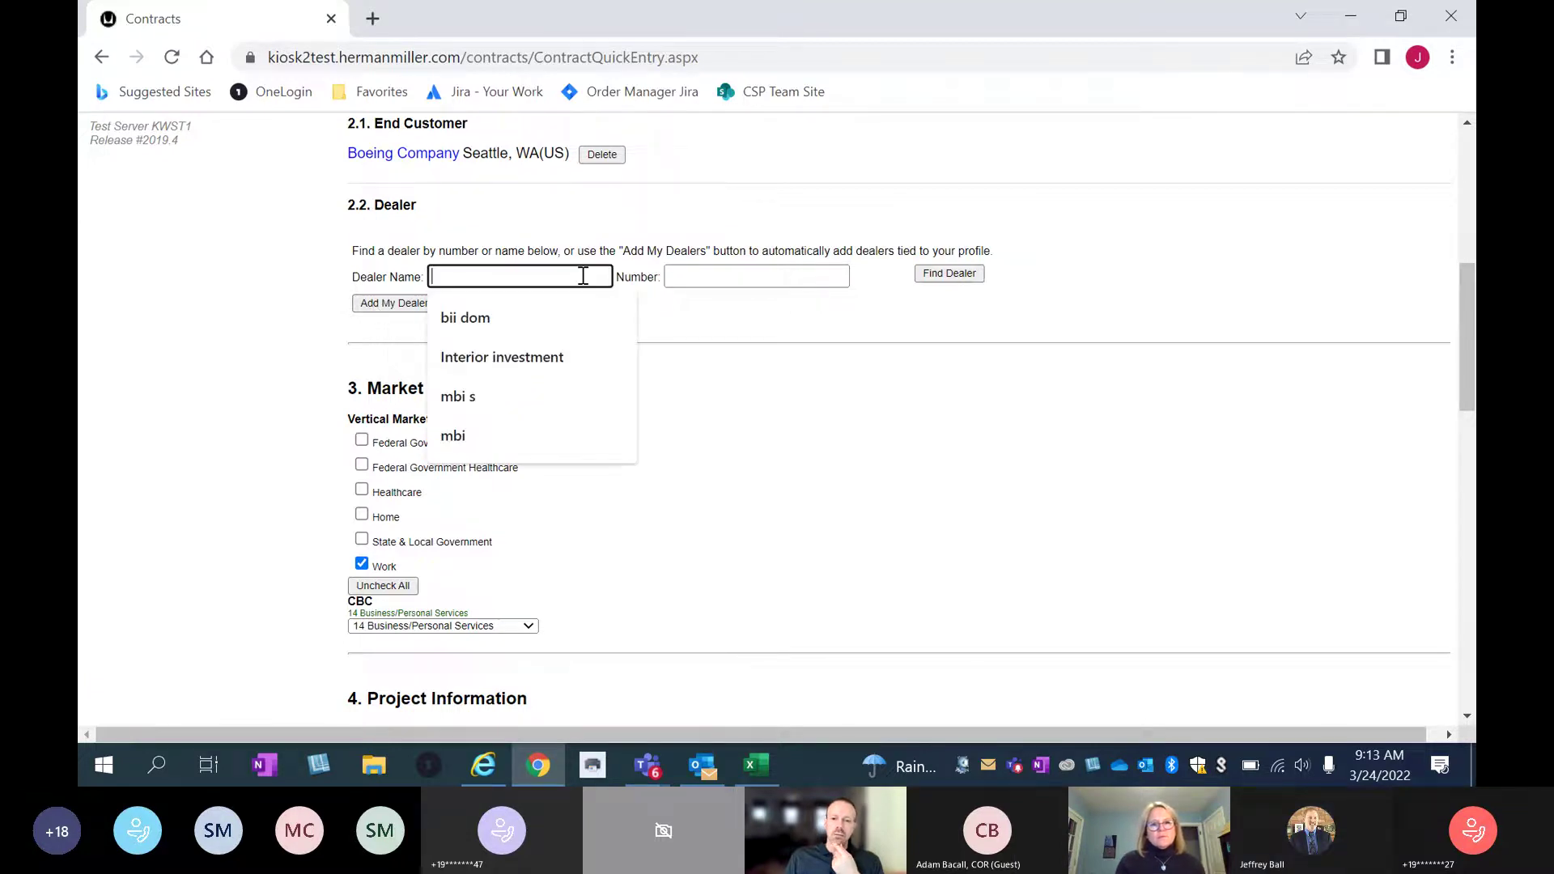
click(771, 338)
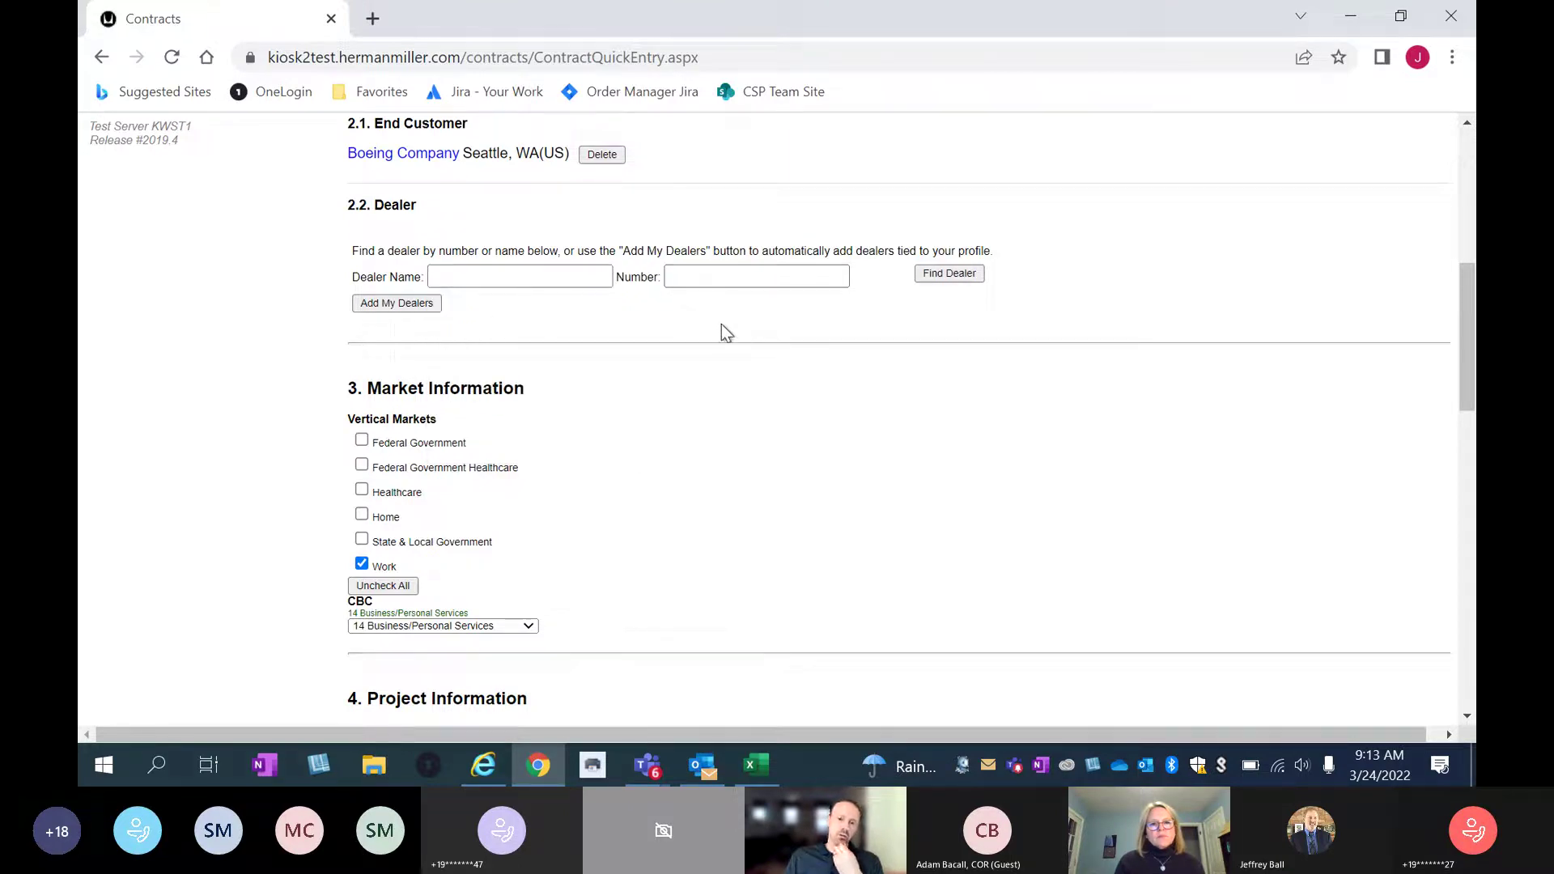
click(532, 278)
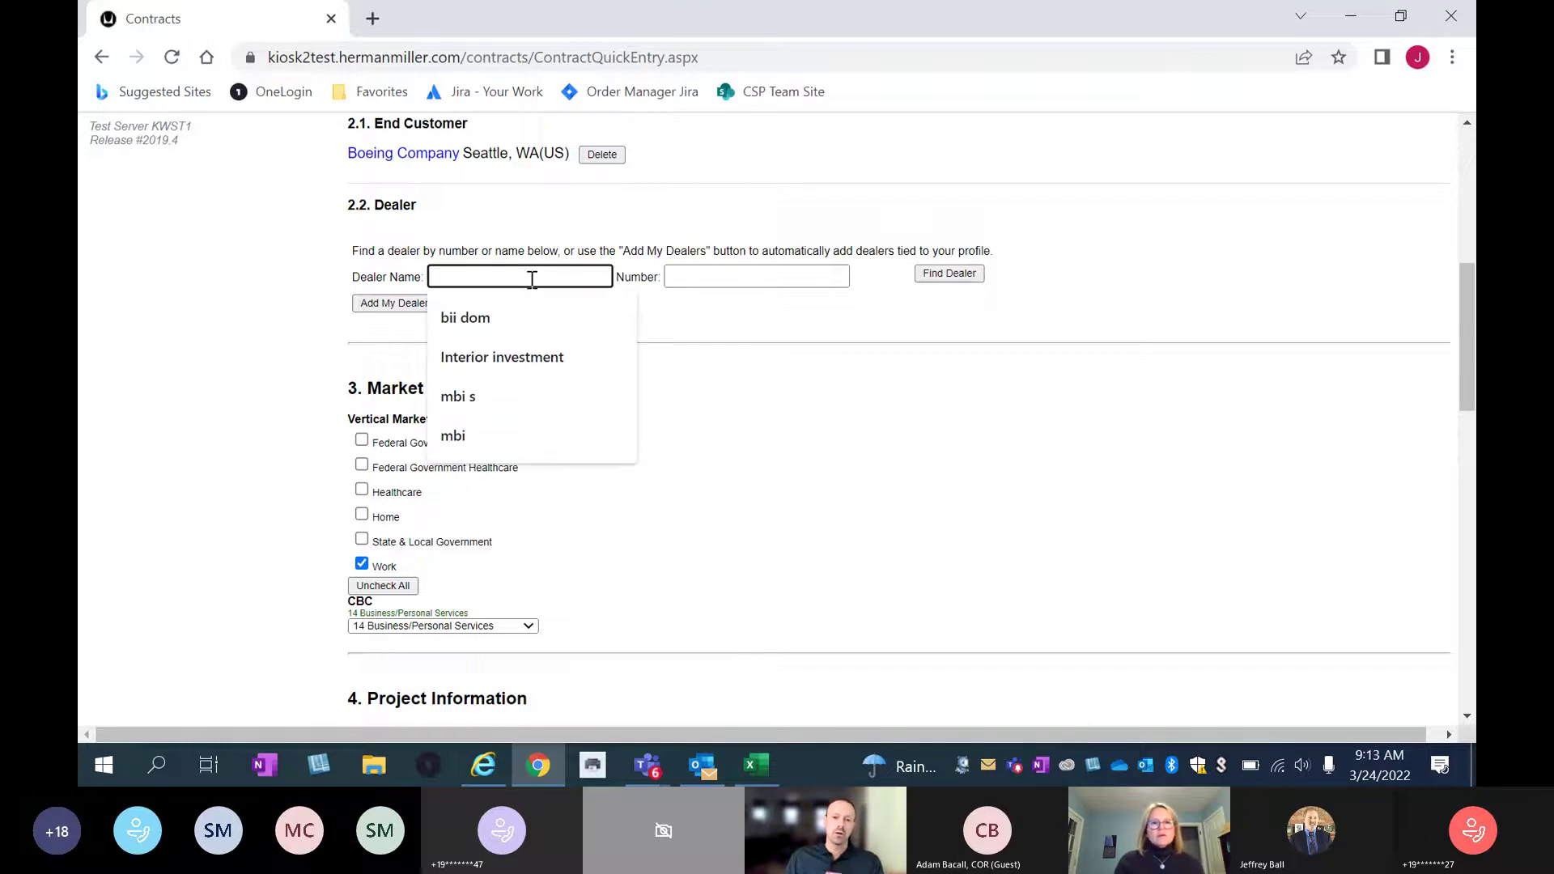
text(creative o)
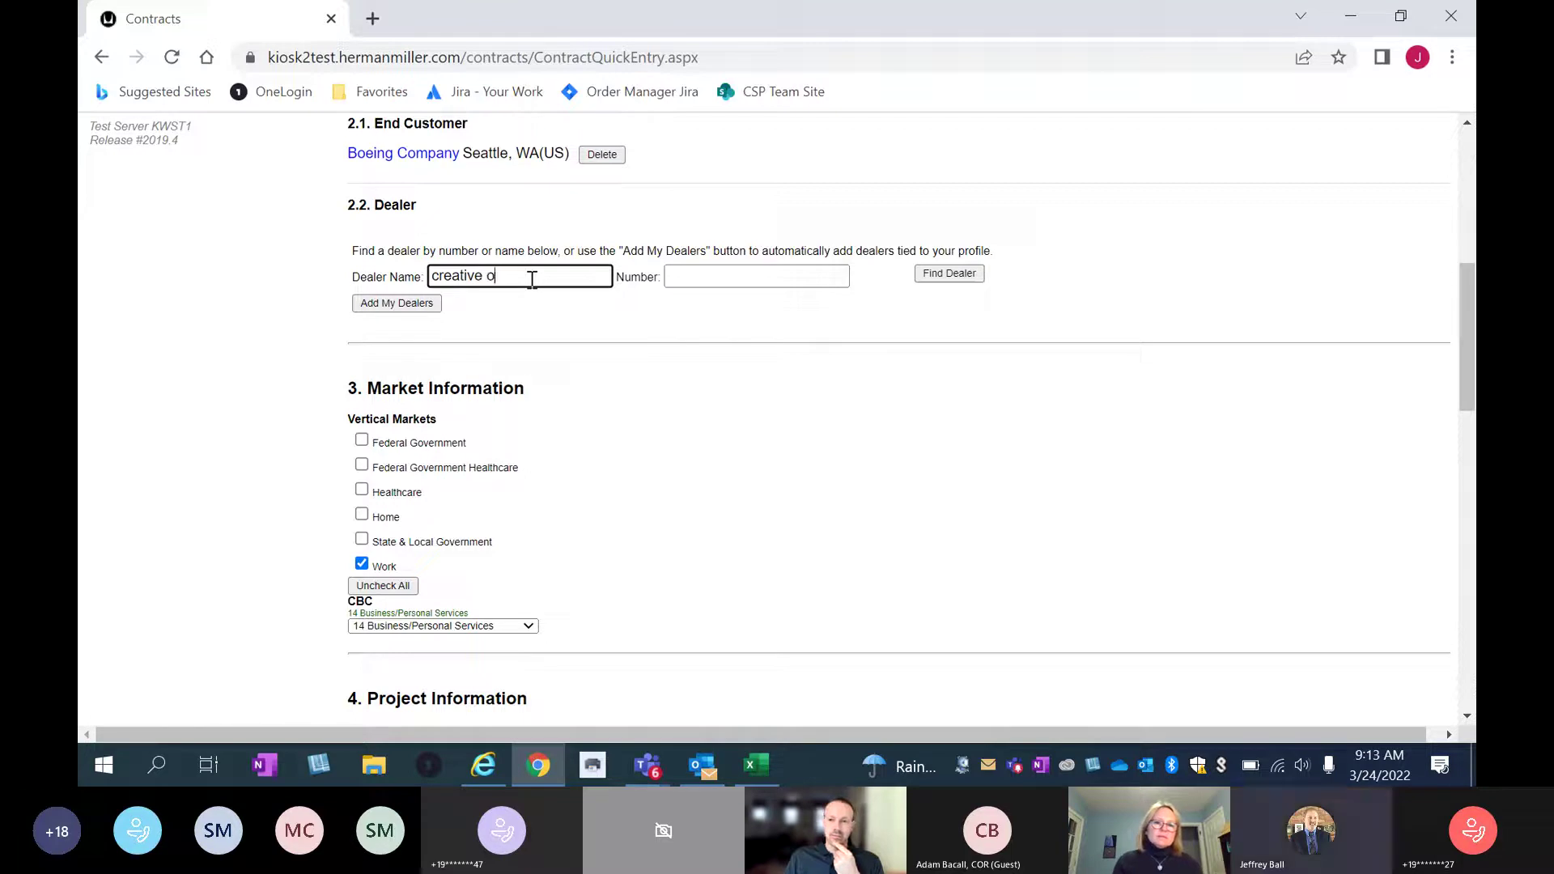
text(ffice)
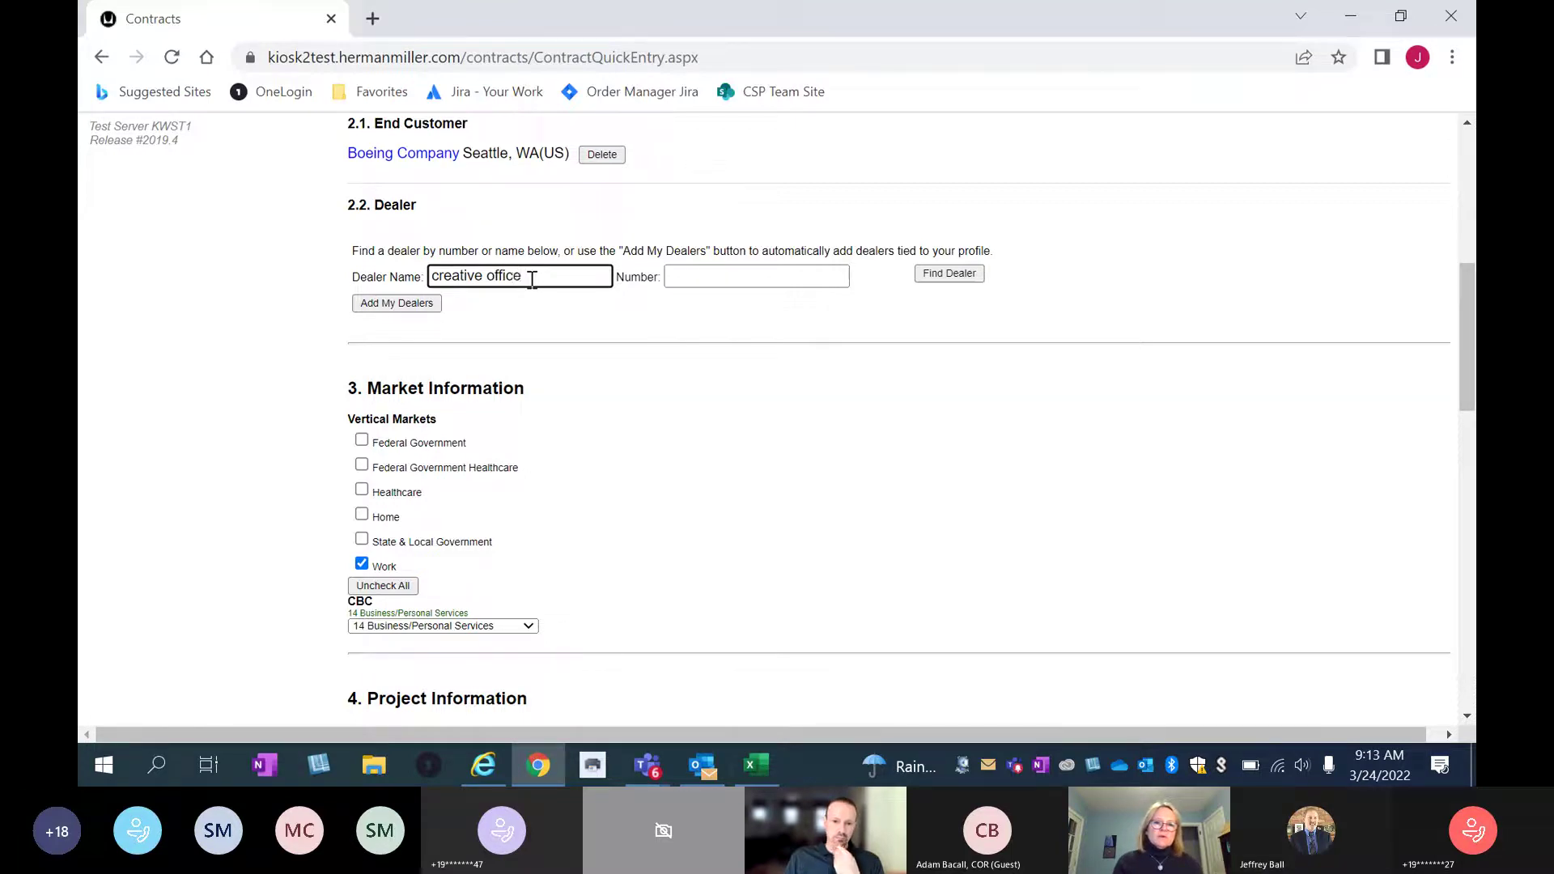
text( resour)
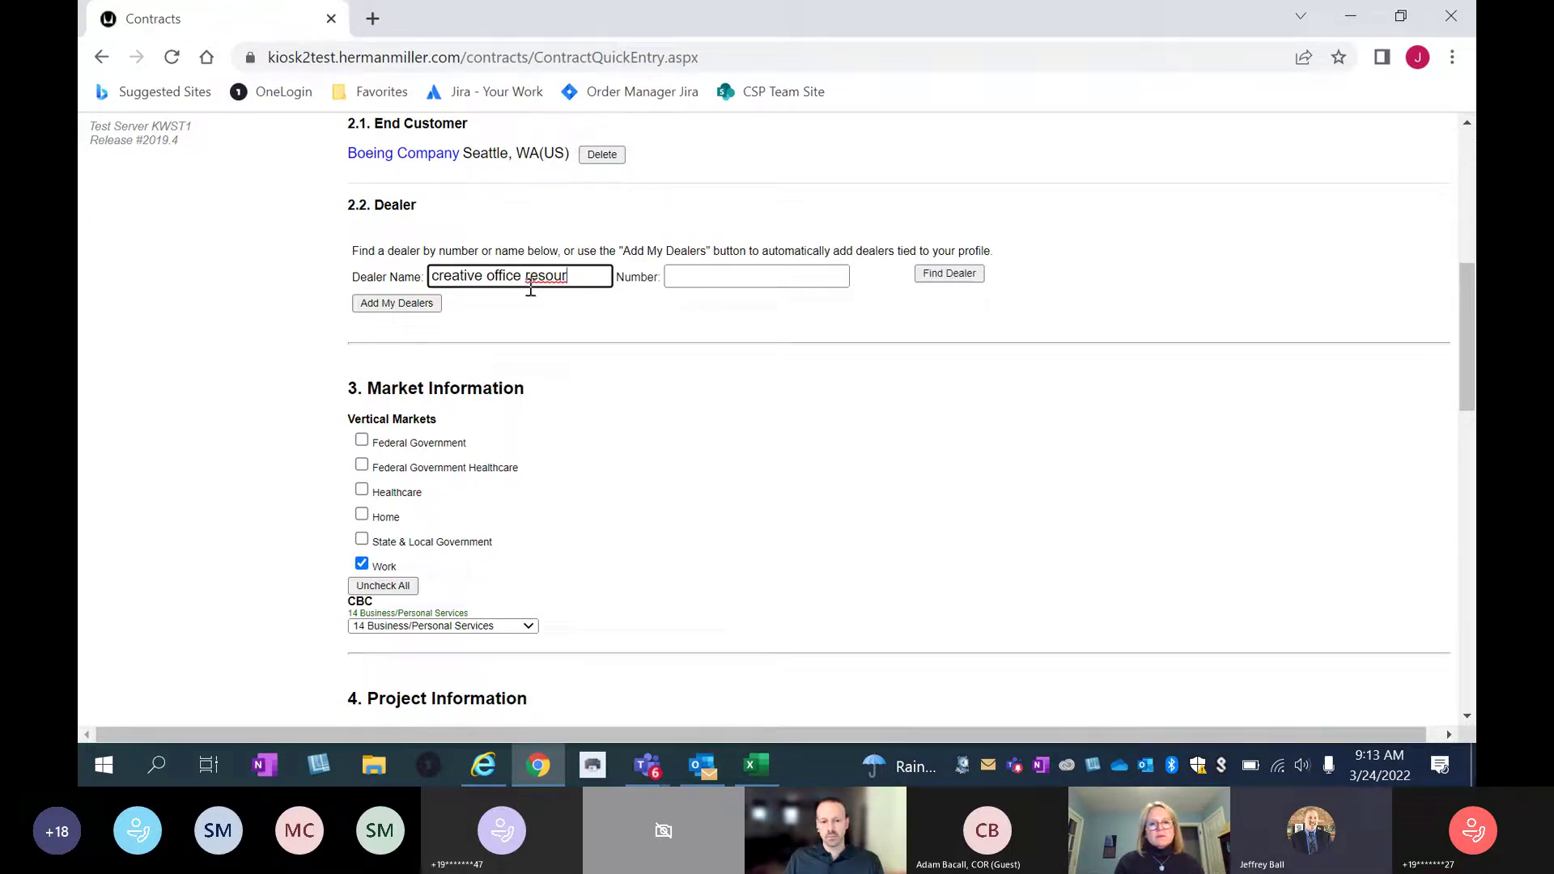
click(958, 277)
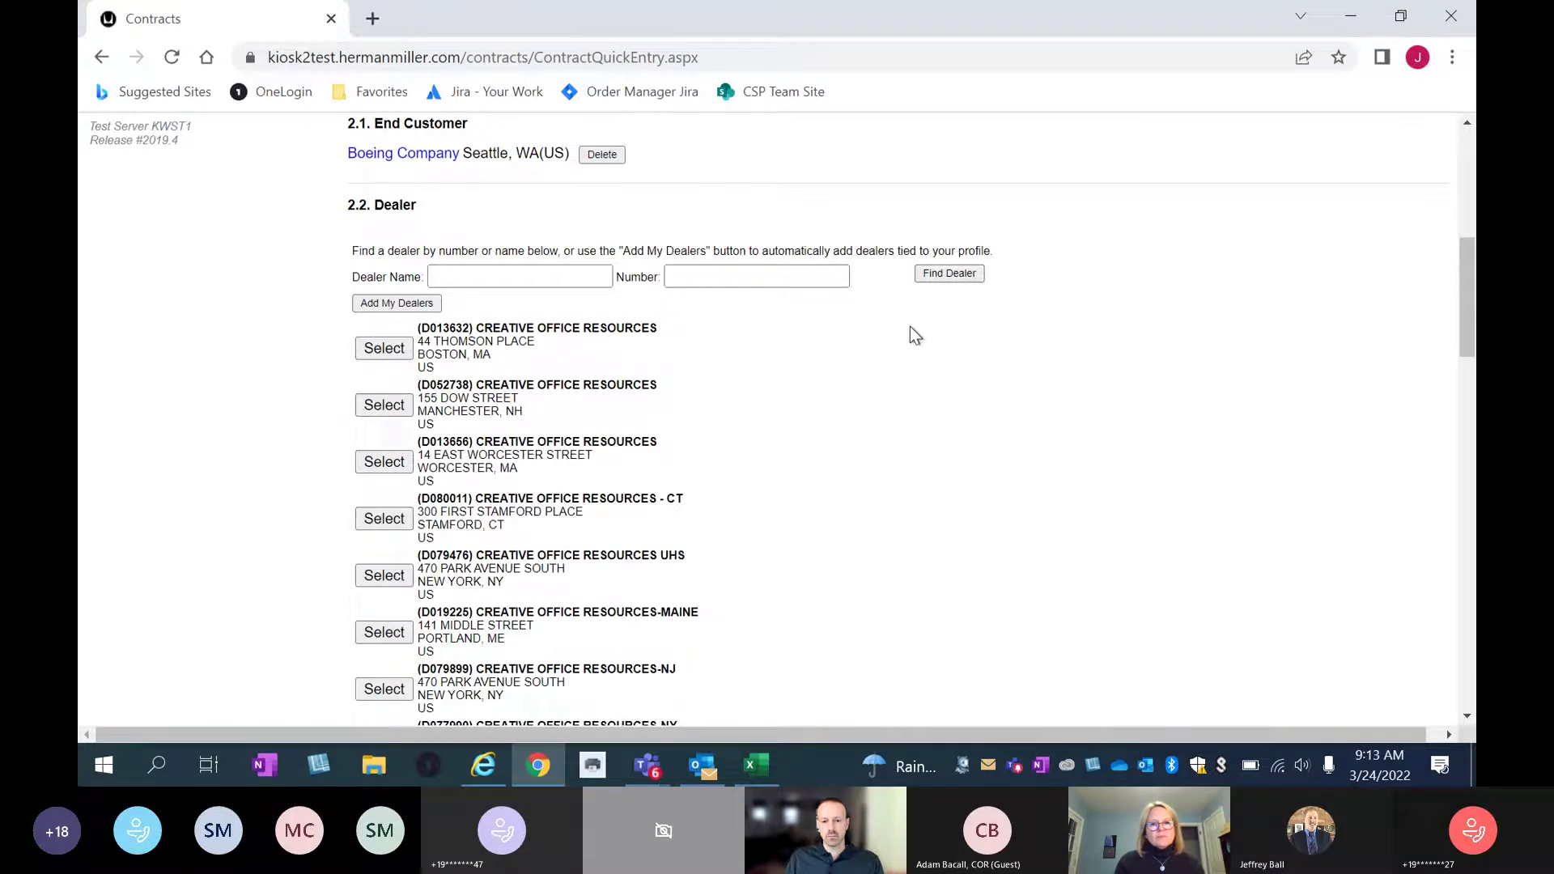
Look through the matching dealers and select the Creative Office Resources location in Boston, MA as the contract's dealer.
scroll(1224, 225, down, 1)
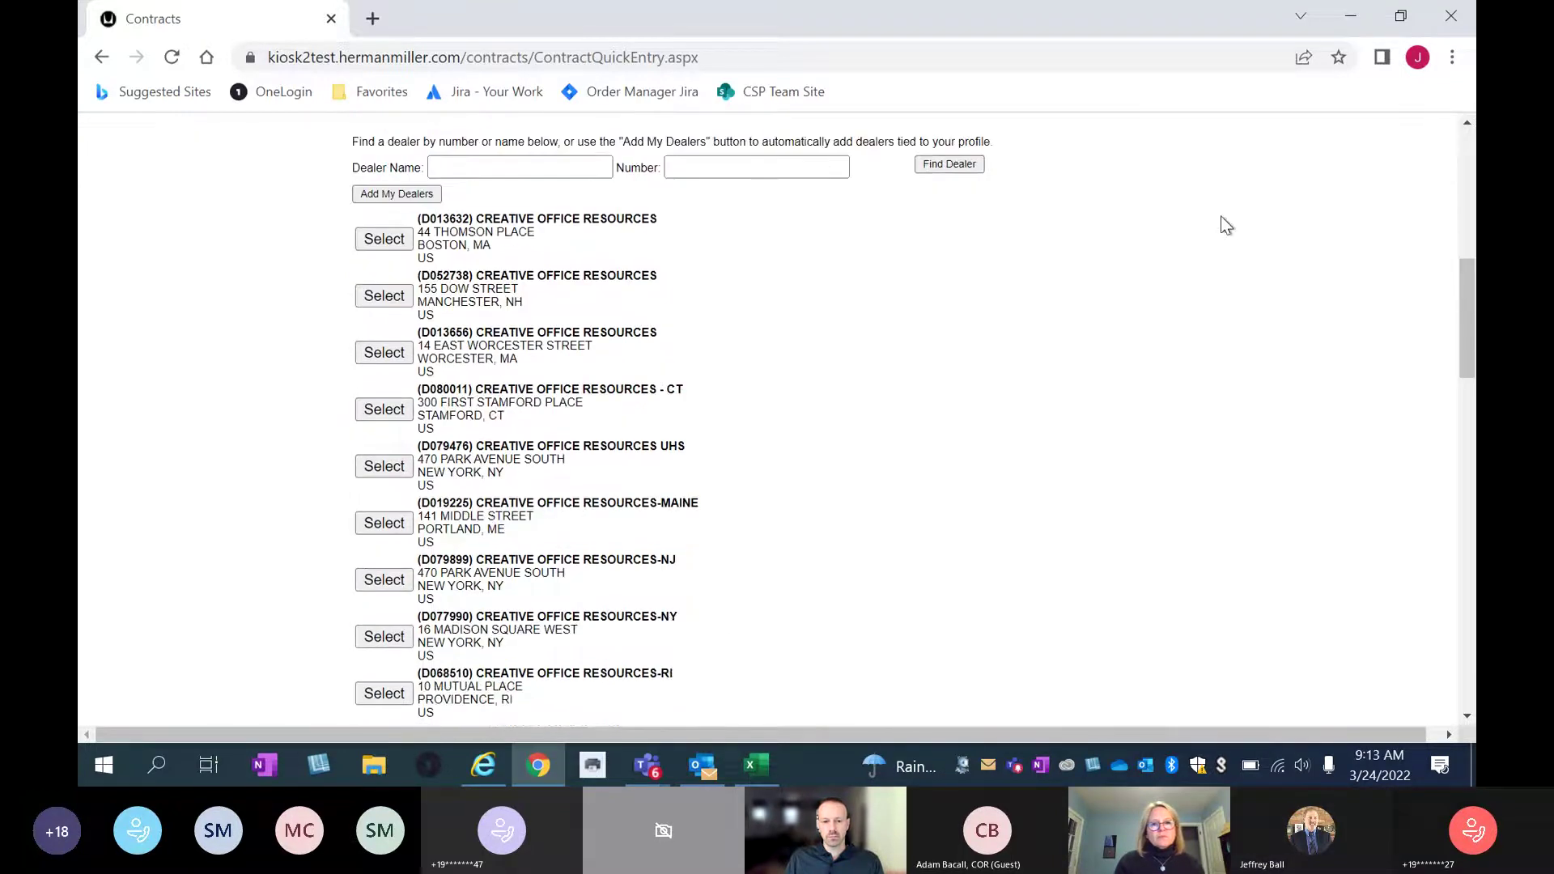
scroll(1223, 225, down, 1)
scroll(1223, 225, up, 1)
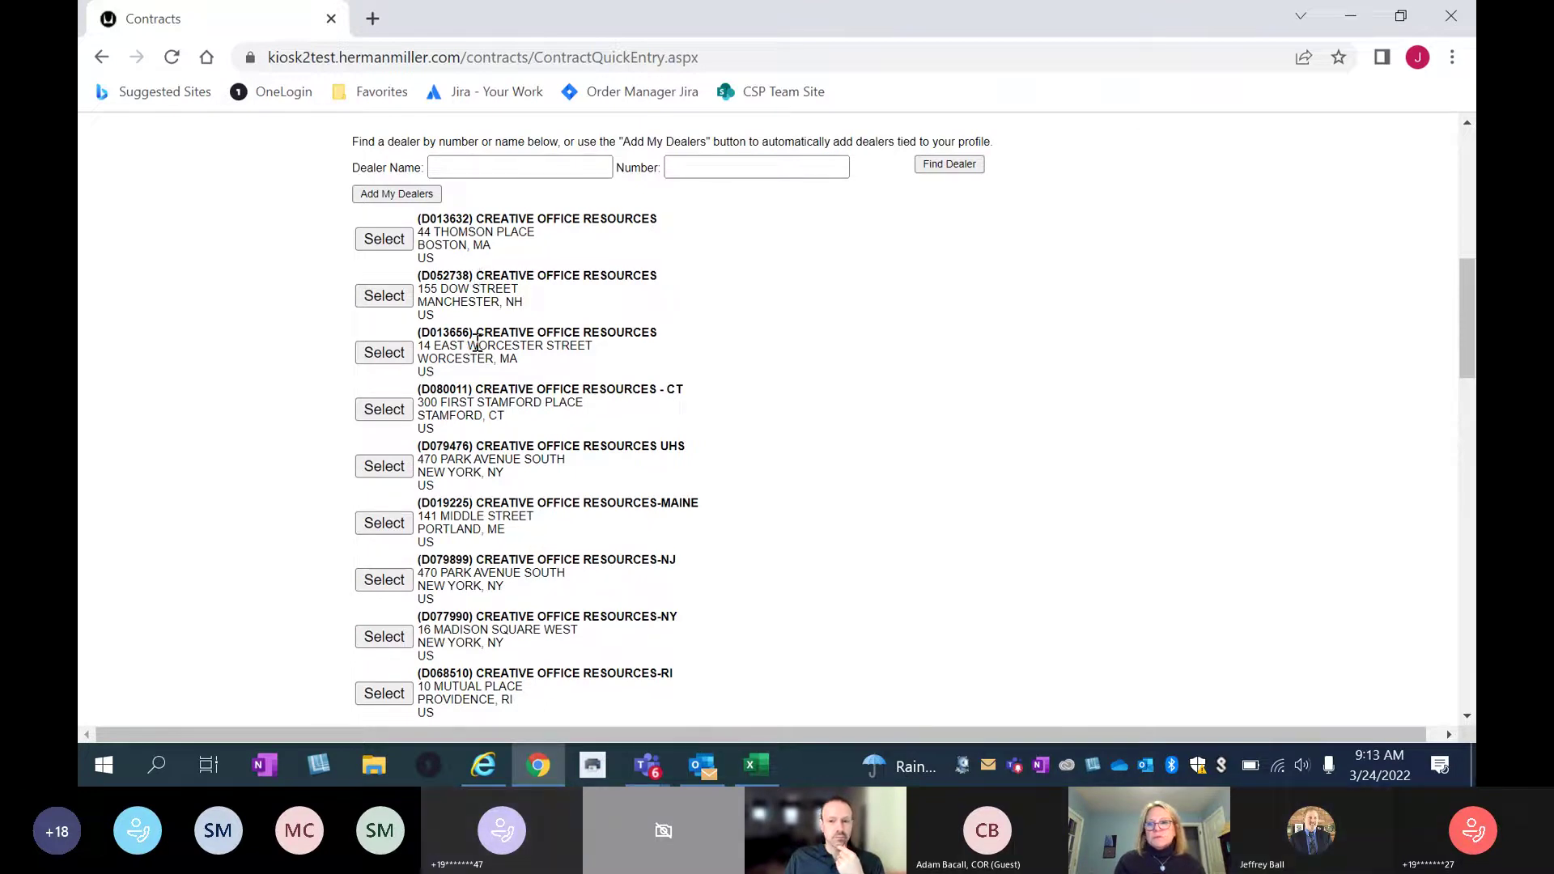
scroll(535, 407, down, 1)
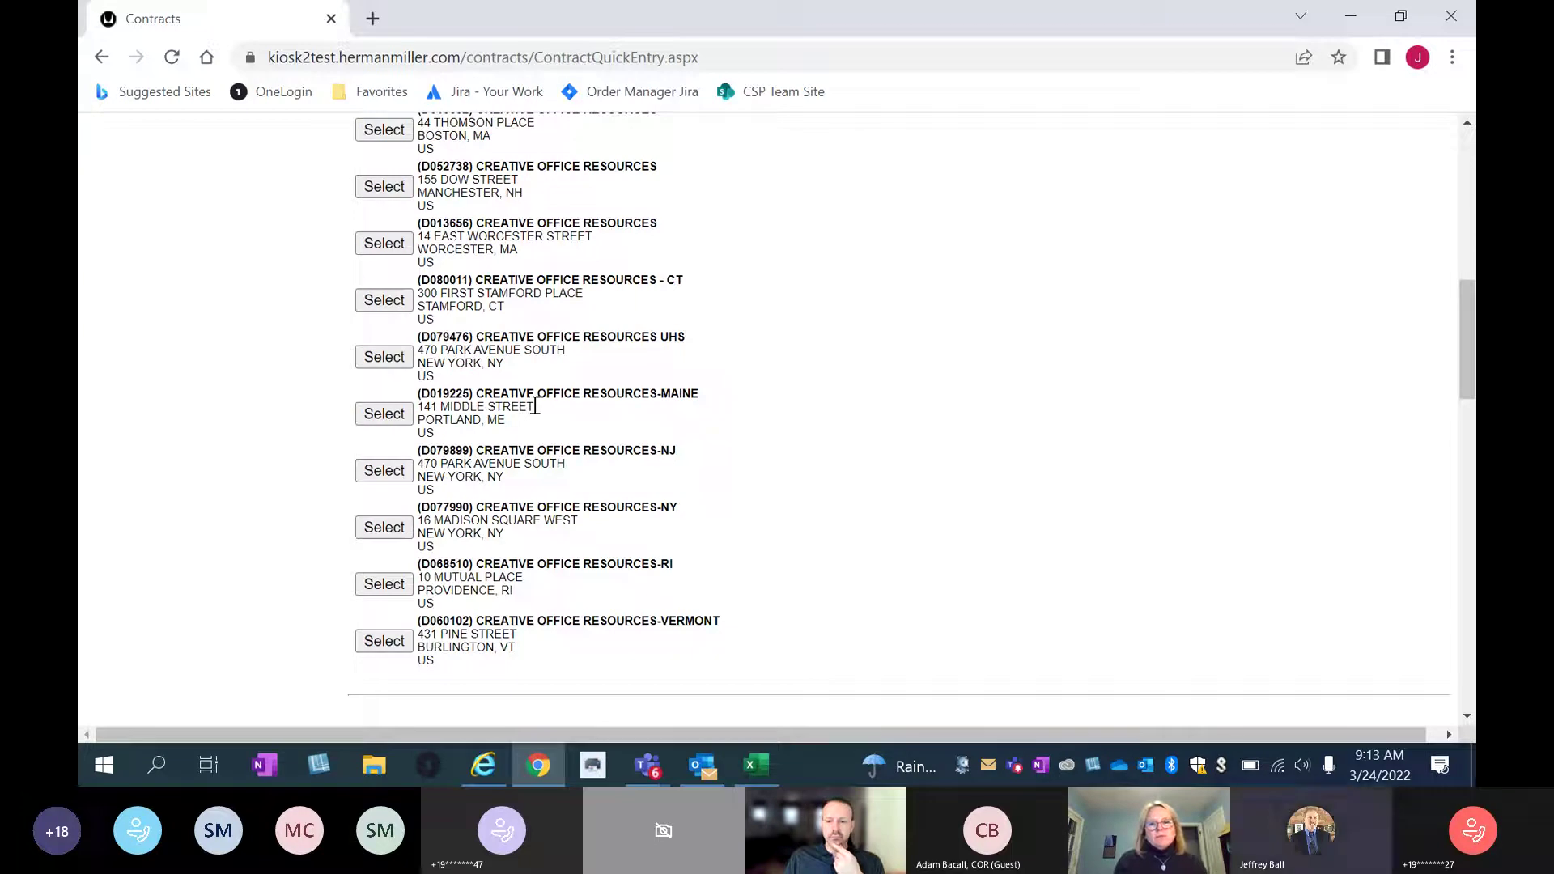
scroll(535, 406, up, 1)
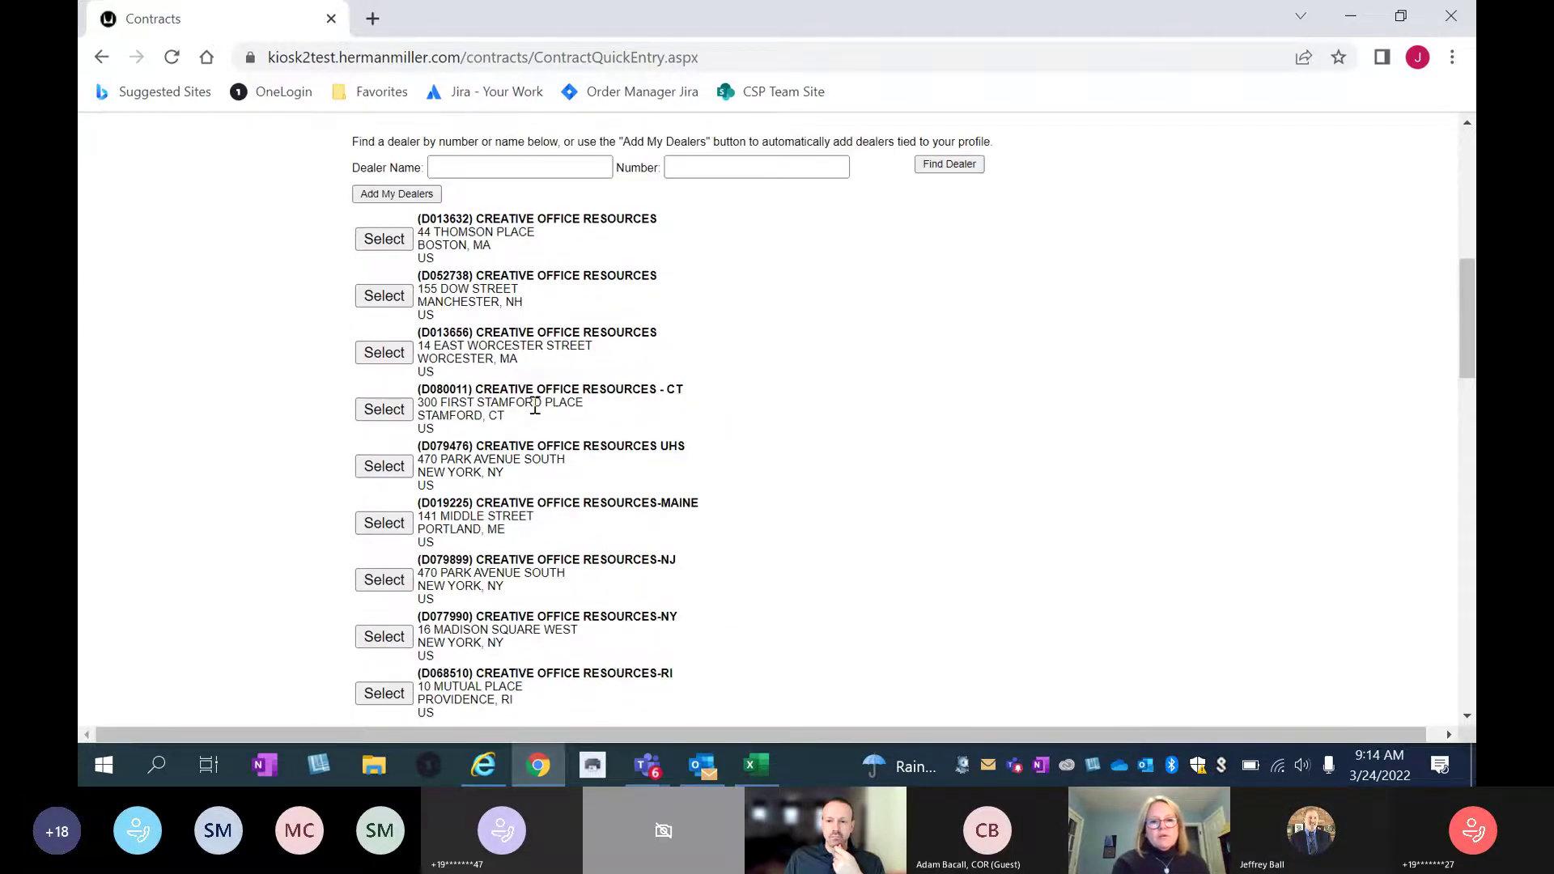
scroll(535, 406, down, 1)
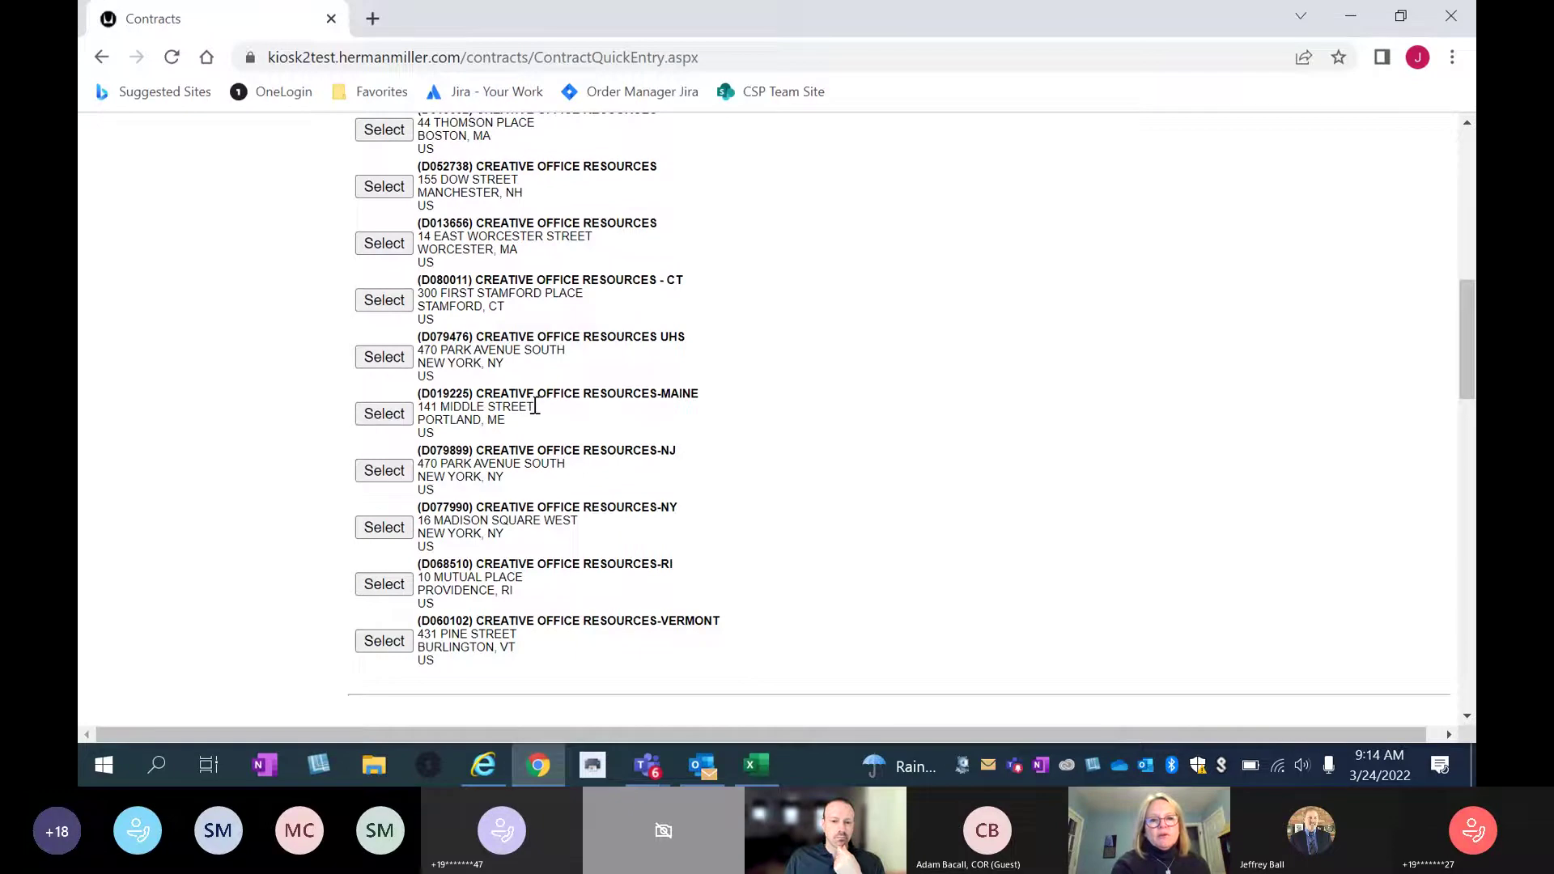
scroll(535, 406, up, 1)
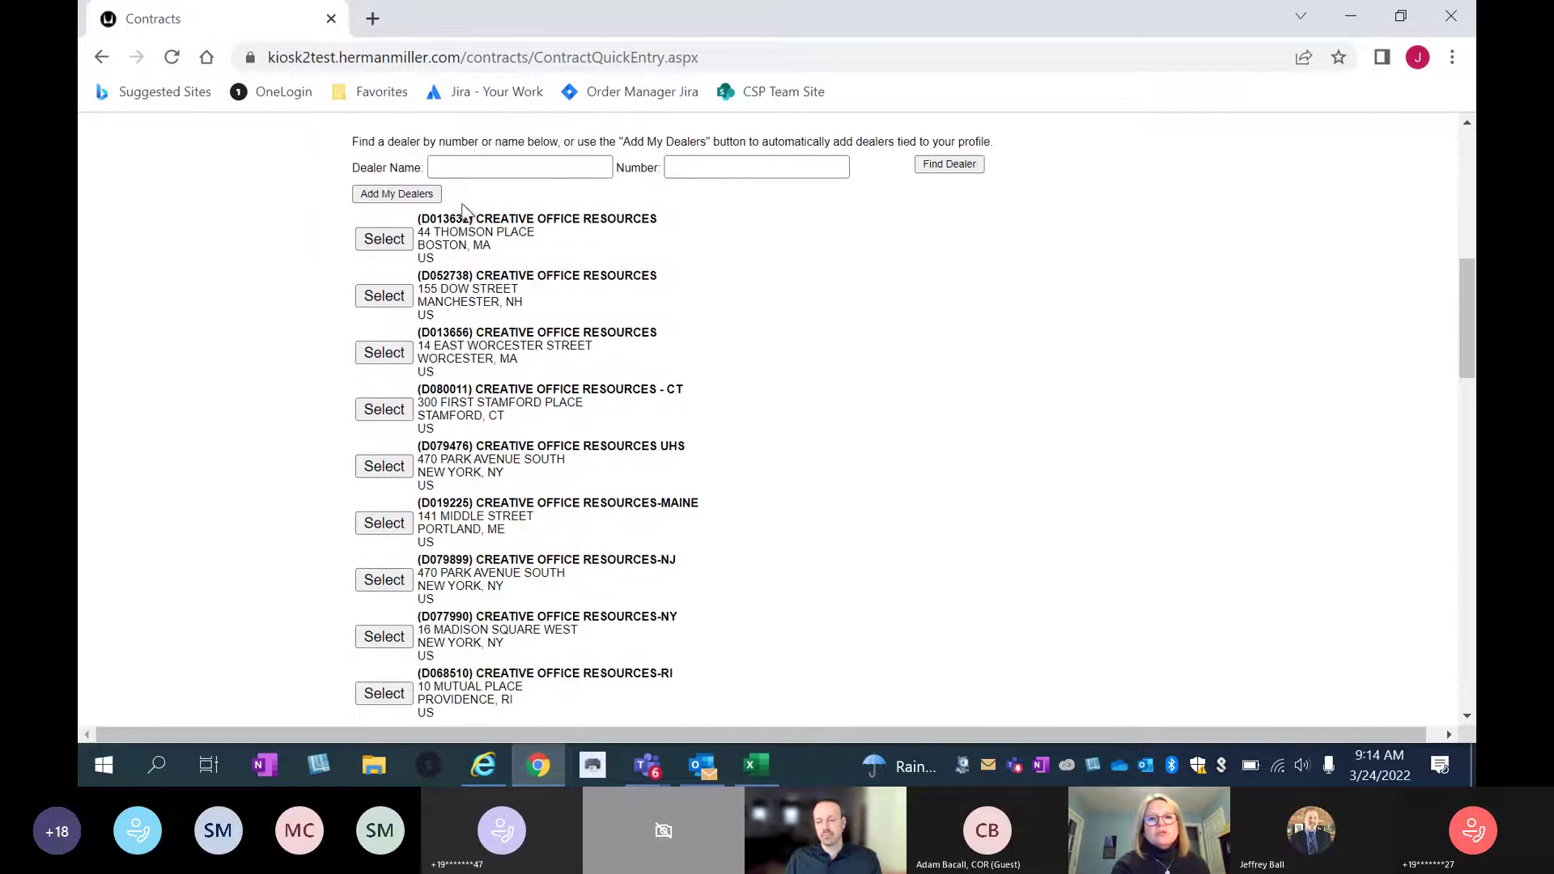
drag(422, 218, 470, 219)
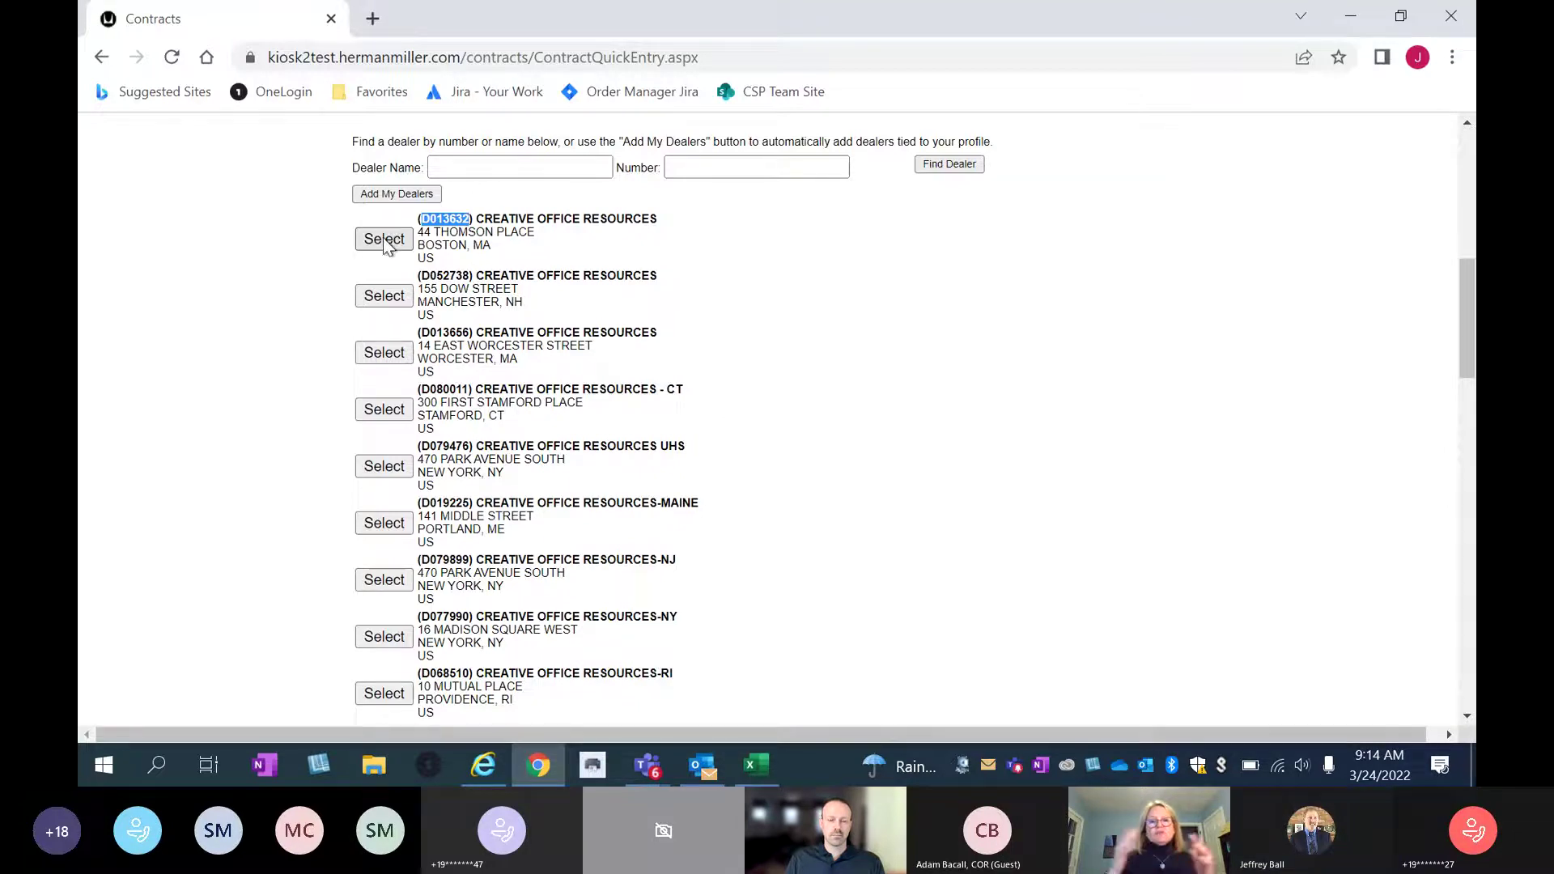
scroll(383, 243, down, 1)
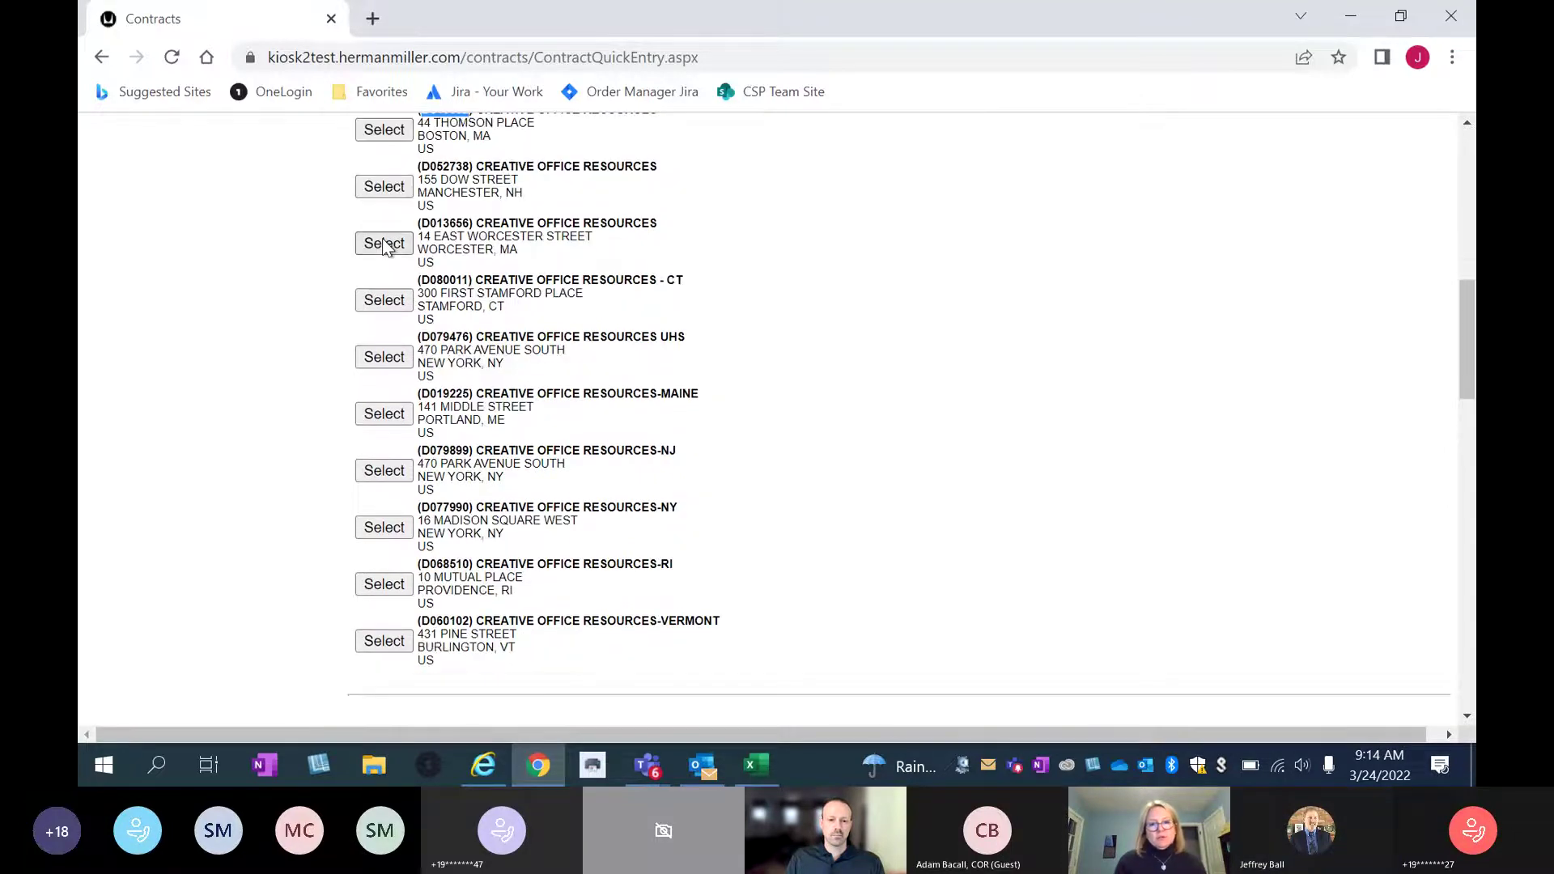
scroll(385, 247, up, 1)
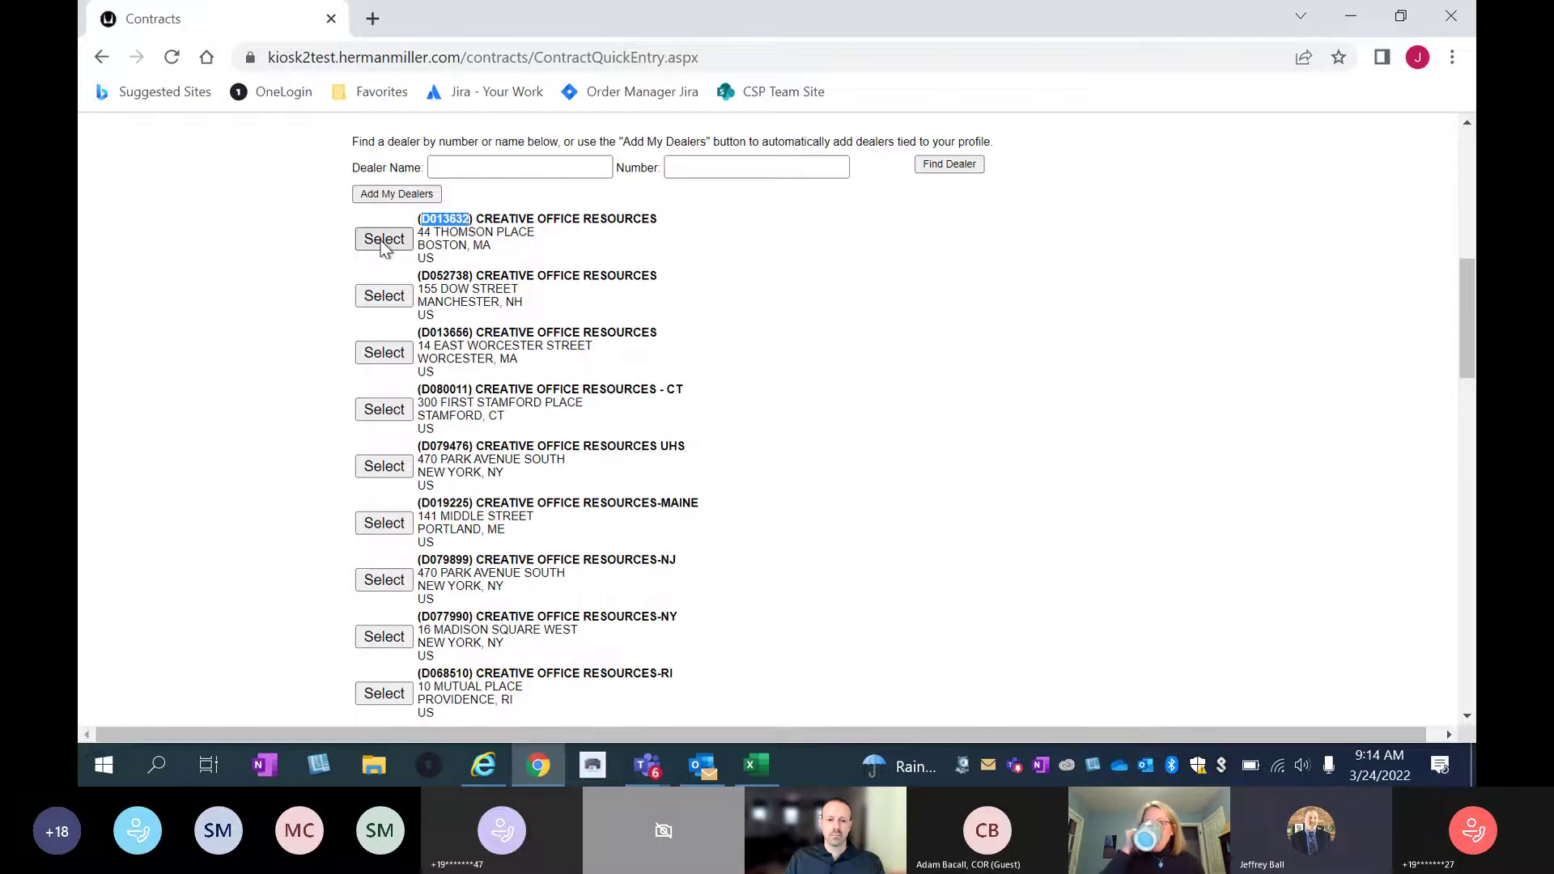
click(383, 240)
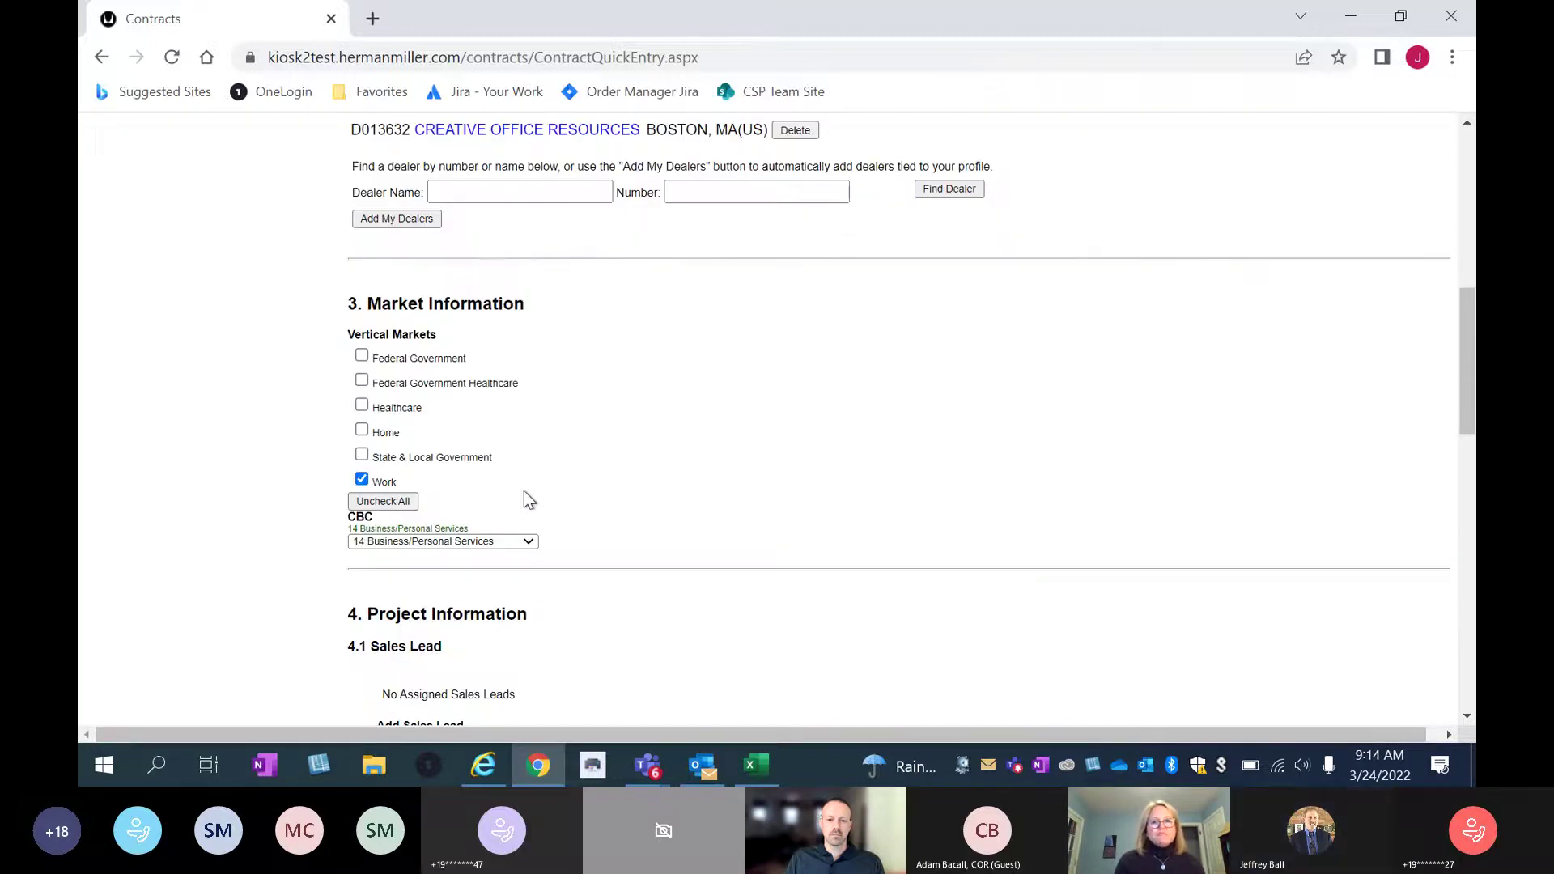
Set the CBC classification in the market information to 05 Heavy Manufacturing.
scroll(609, 448, up, 3)
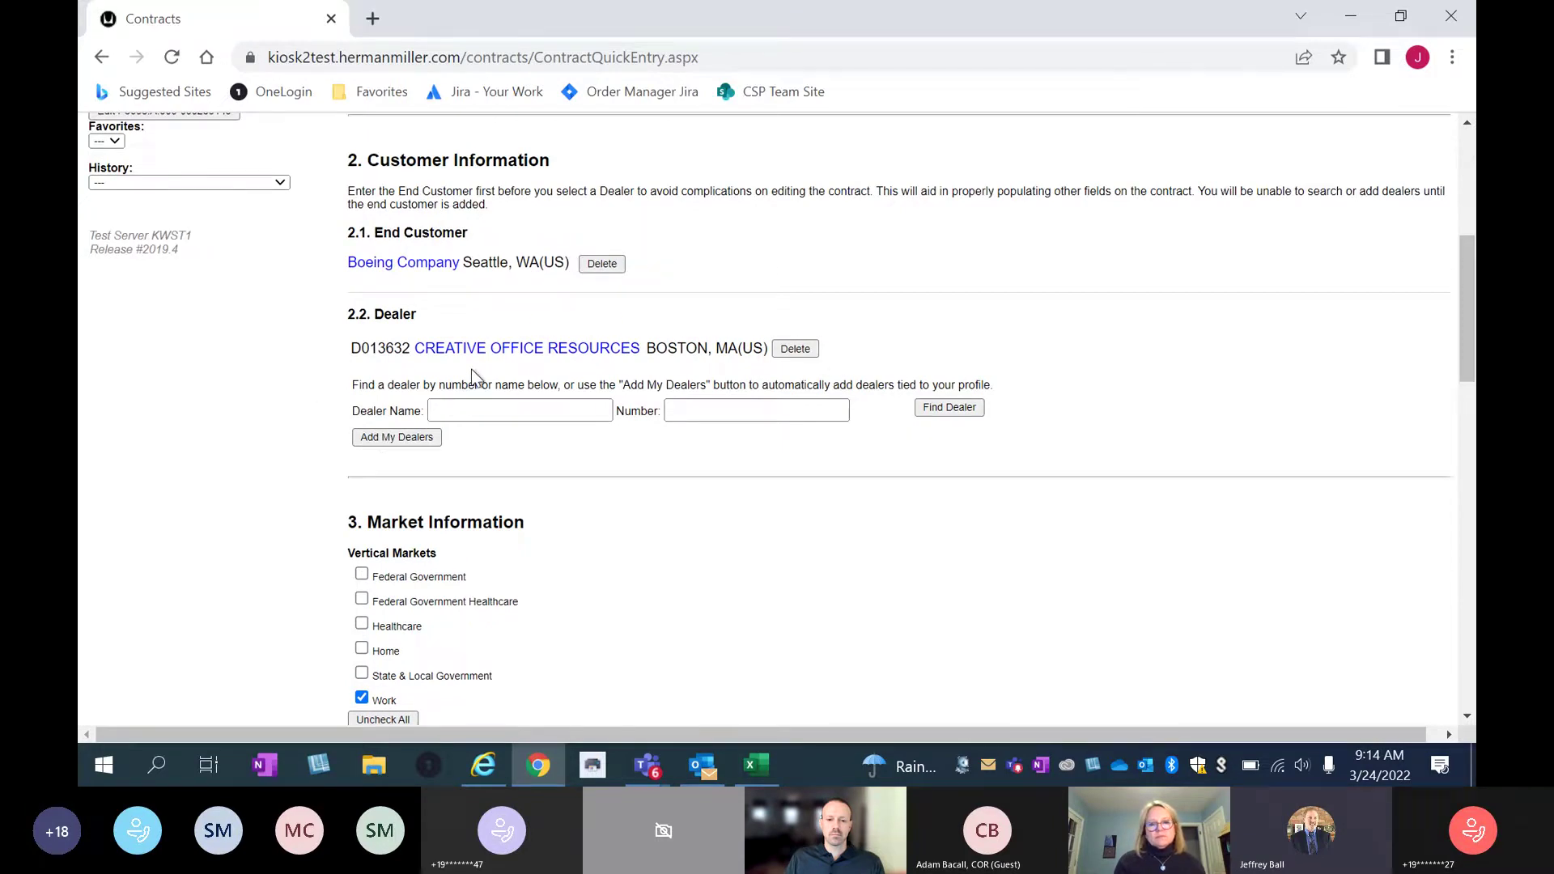
scroll(888, 458, down, 4)
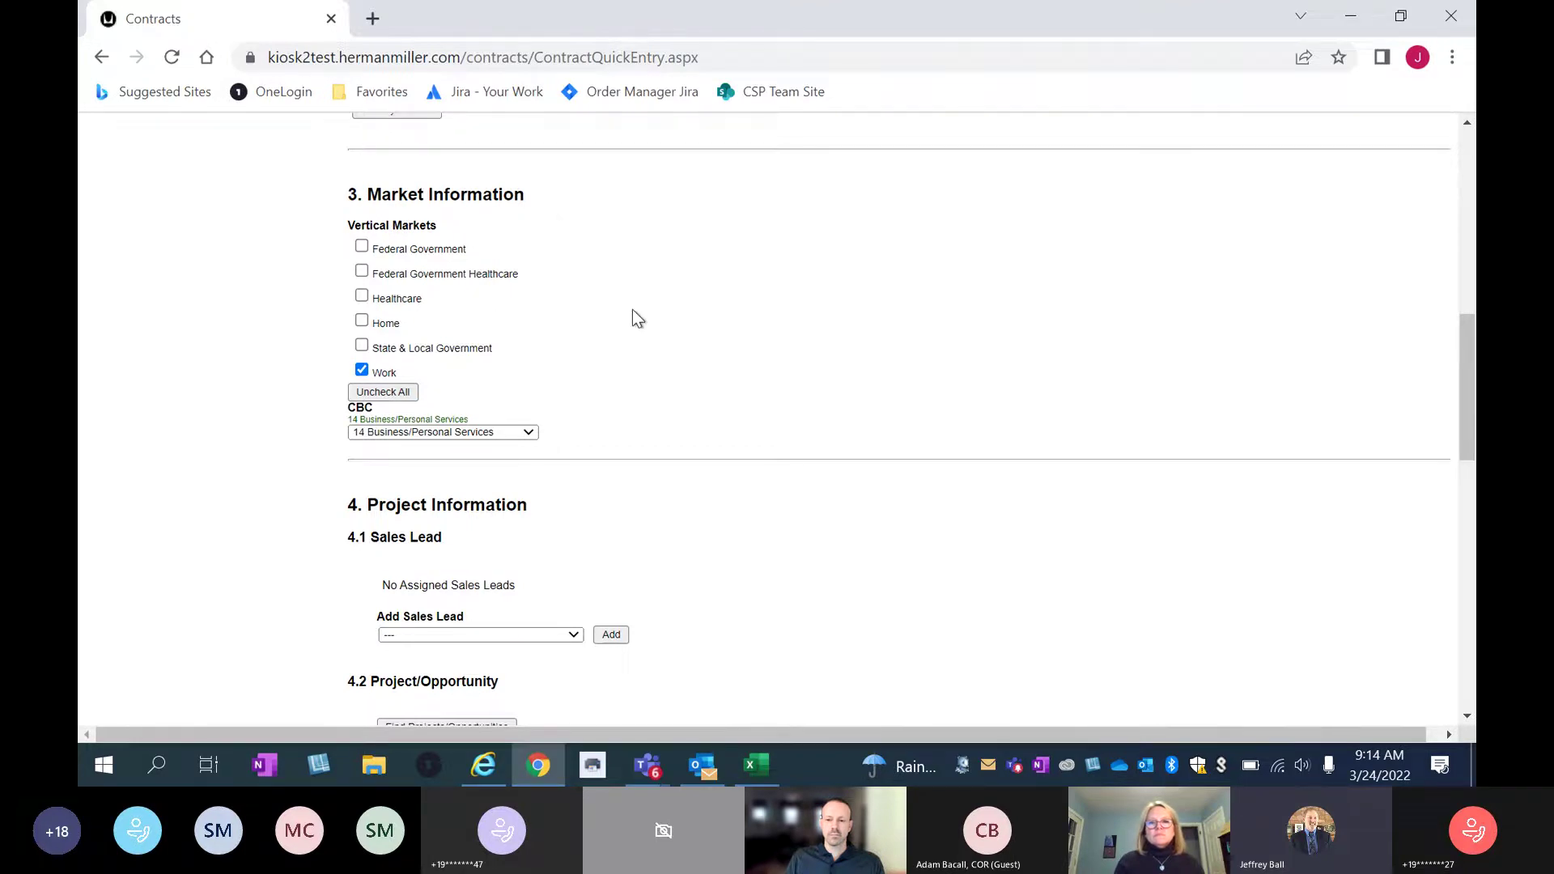
scroll(633, 310, up, 3)
scroll(633, 312, down, 1)
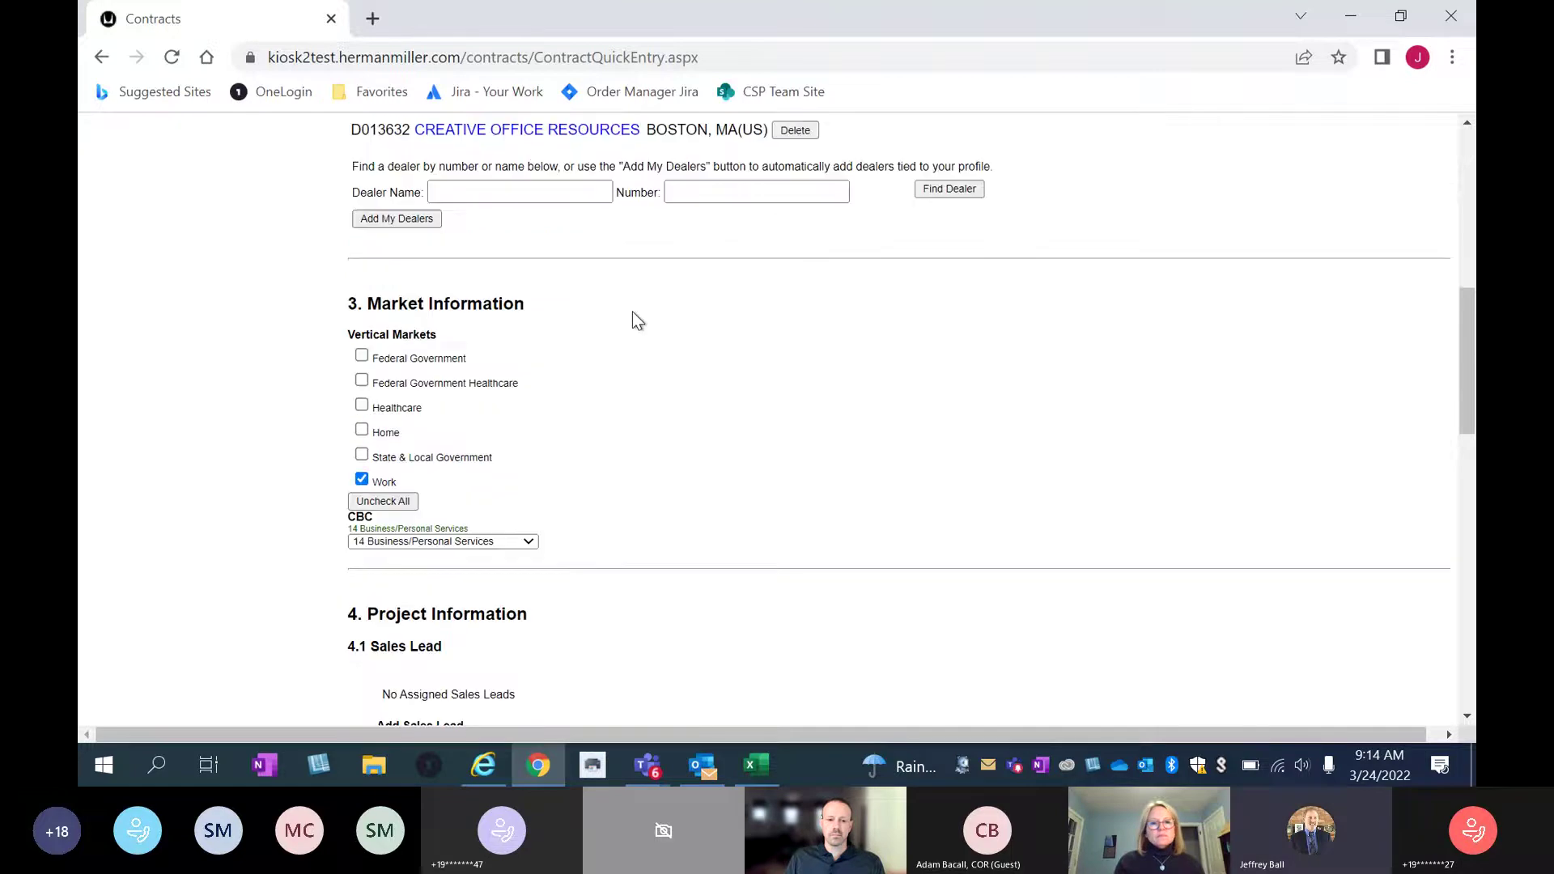
scroll(633, 312, down, 1)
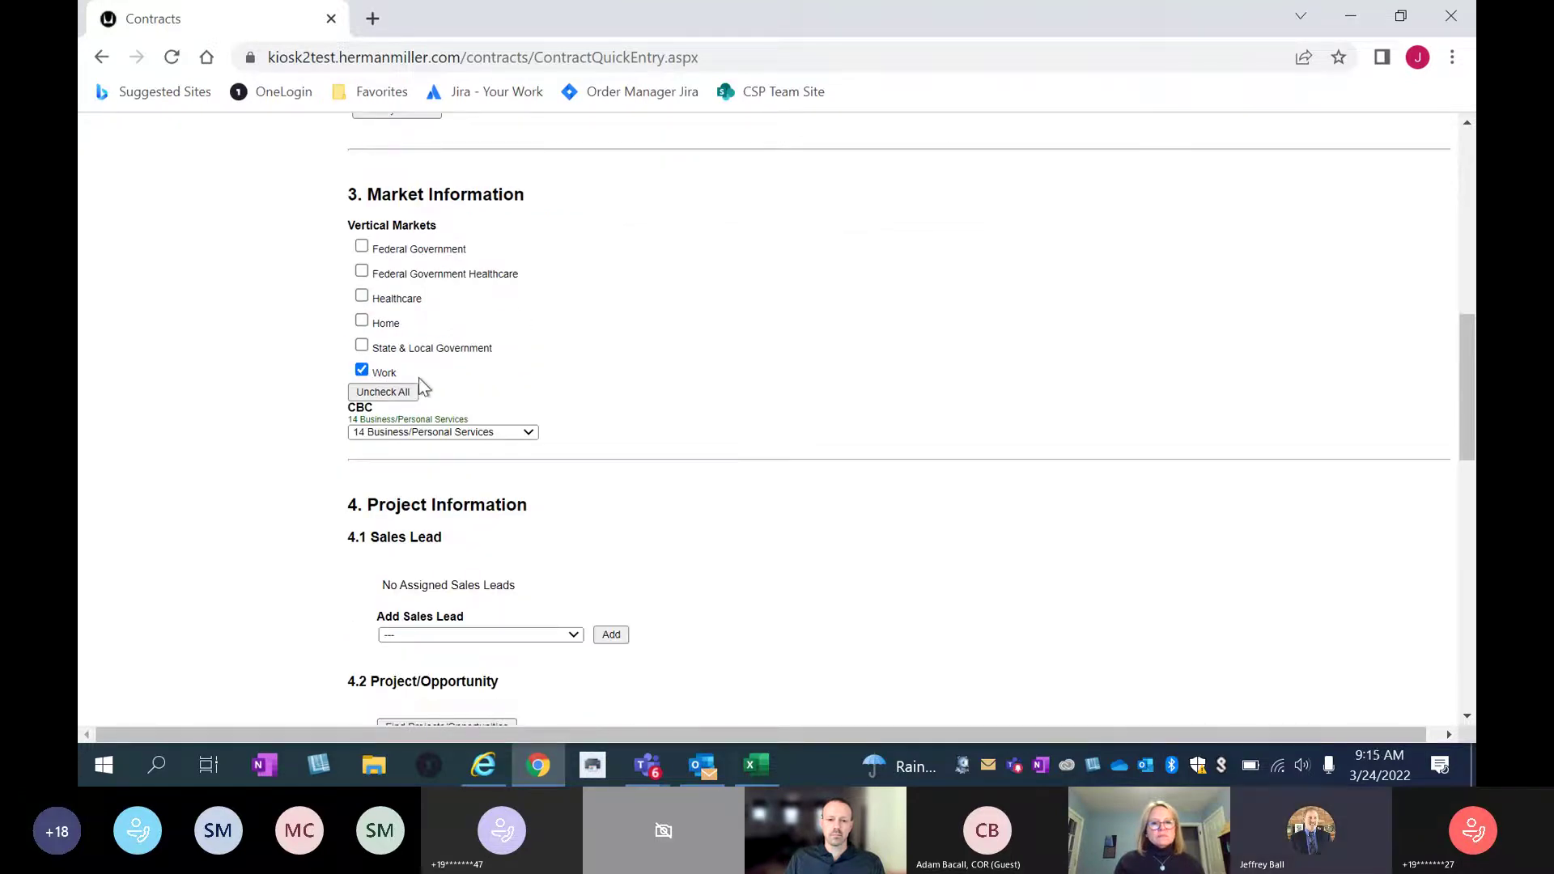
click(530, 434)
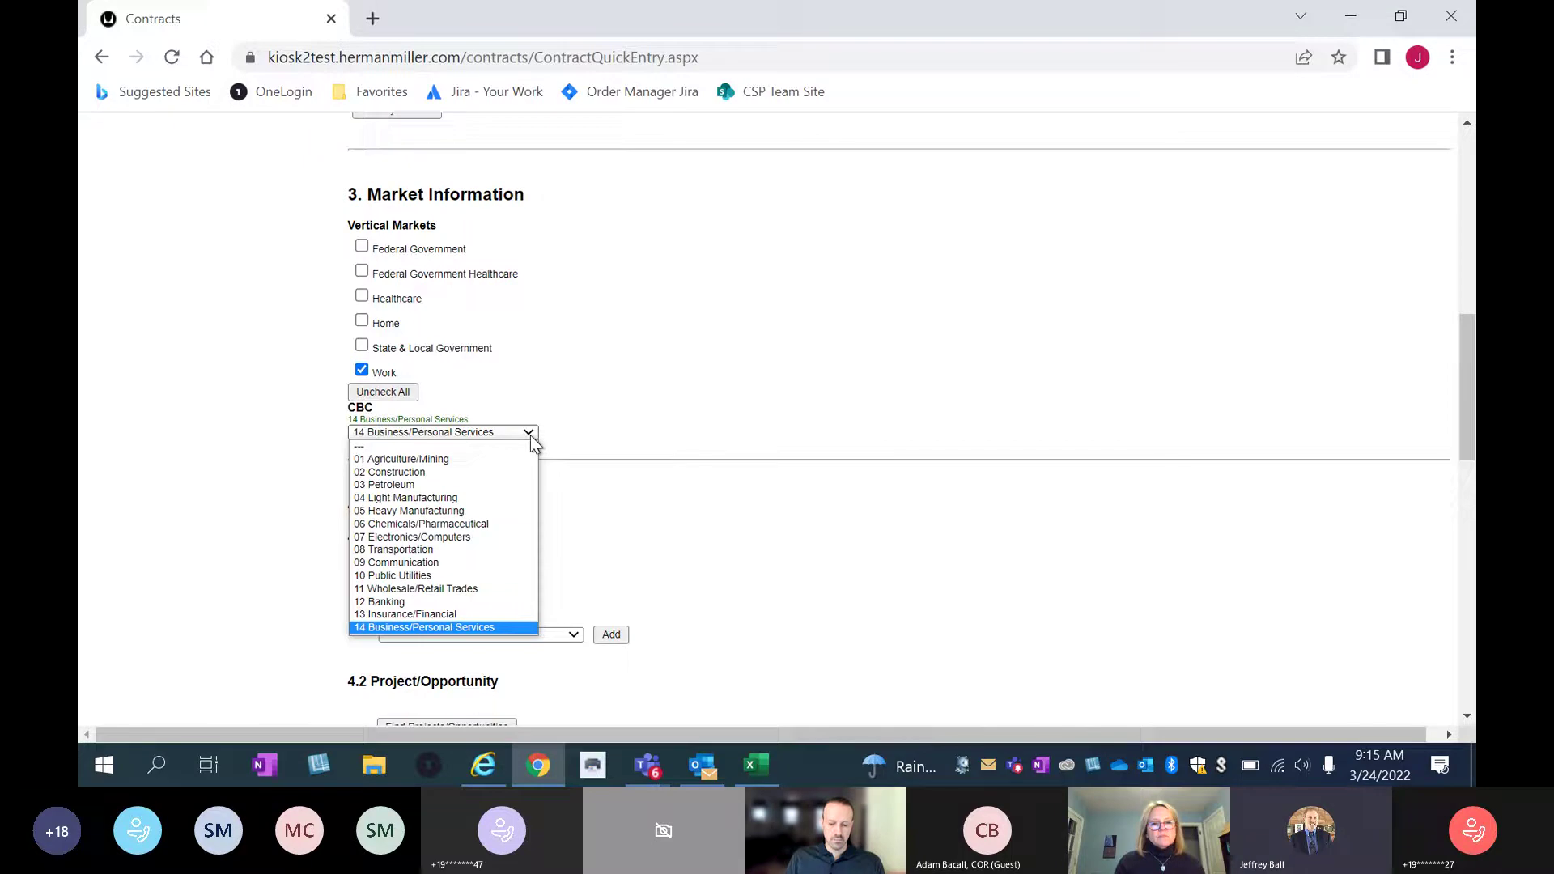
click(385, 513)
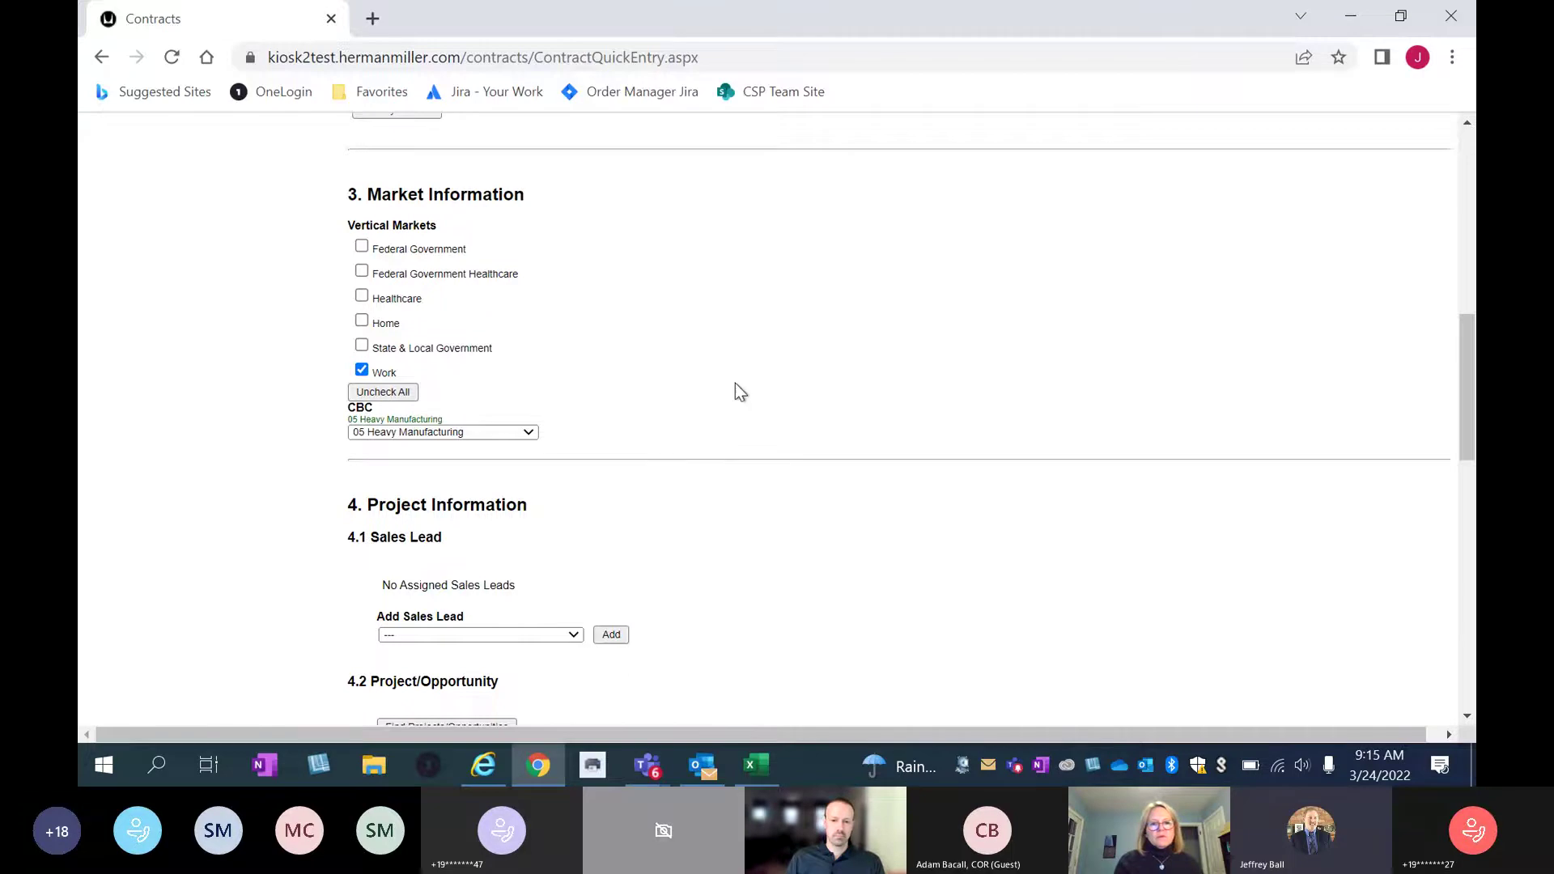
Choose a Herman Miller representative as the sales lead candidate in the project information.
scroll(735, 383, down, 1)
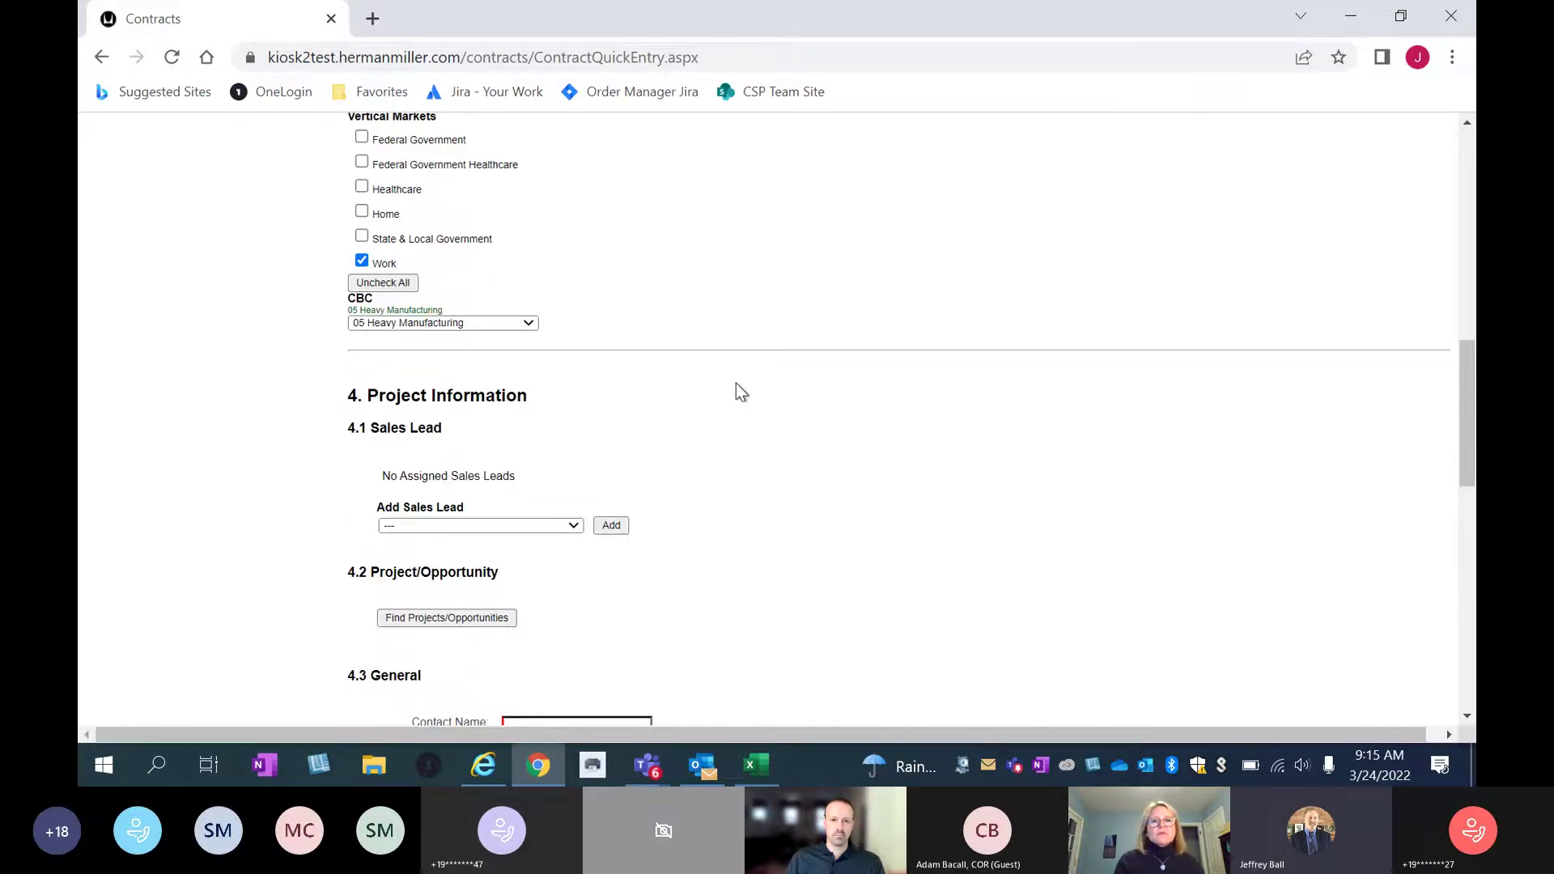
scroll(736, 382, up, 2)
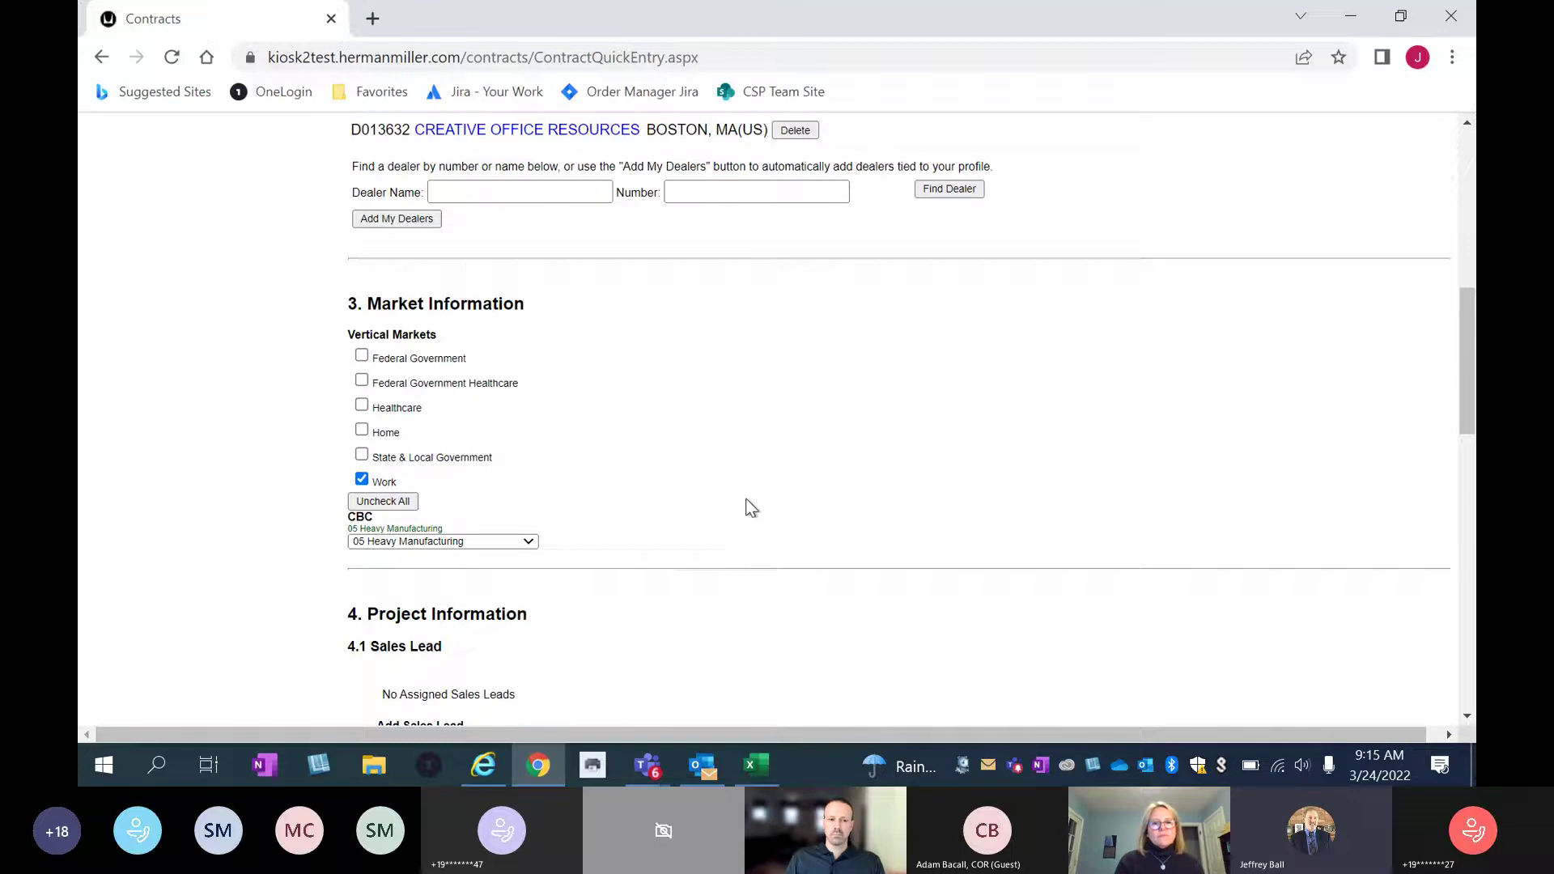
scroll(751, 507, down, 1)
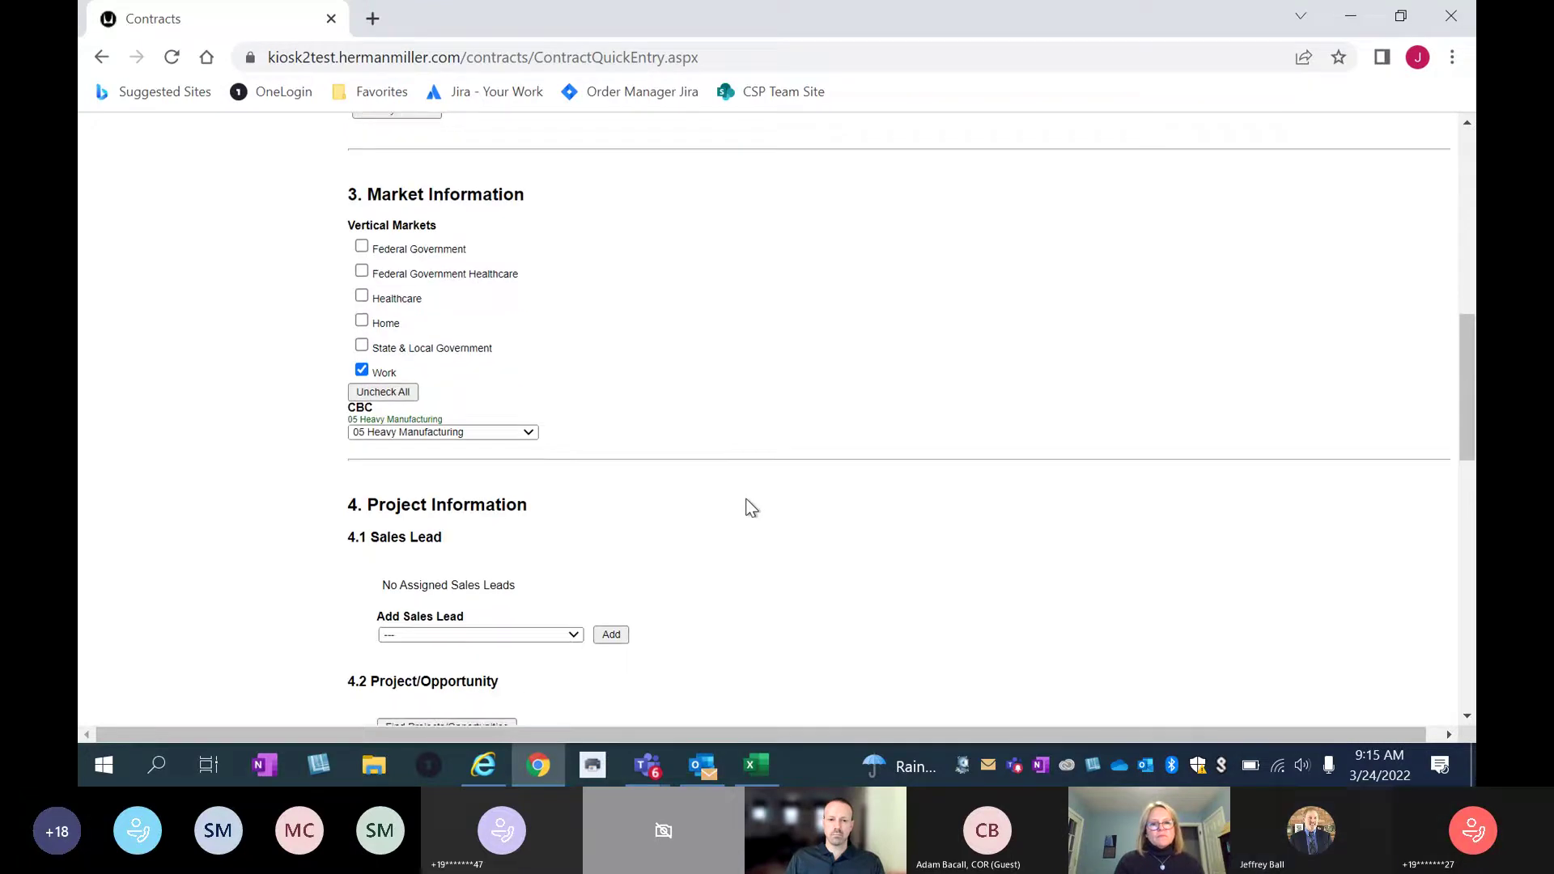
scroll(751, 507, down, 1)
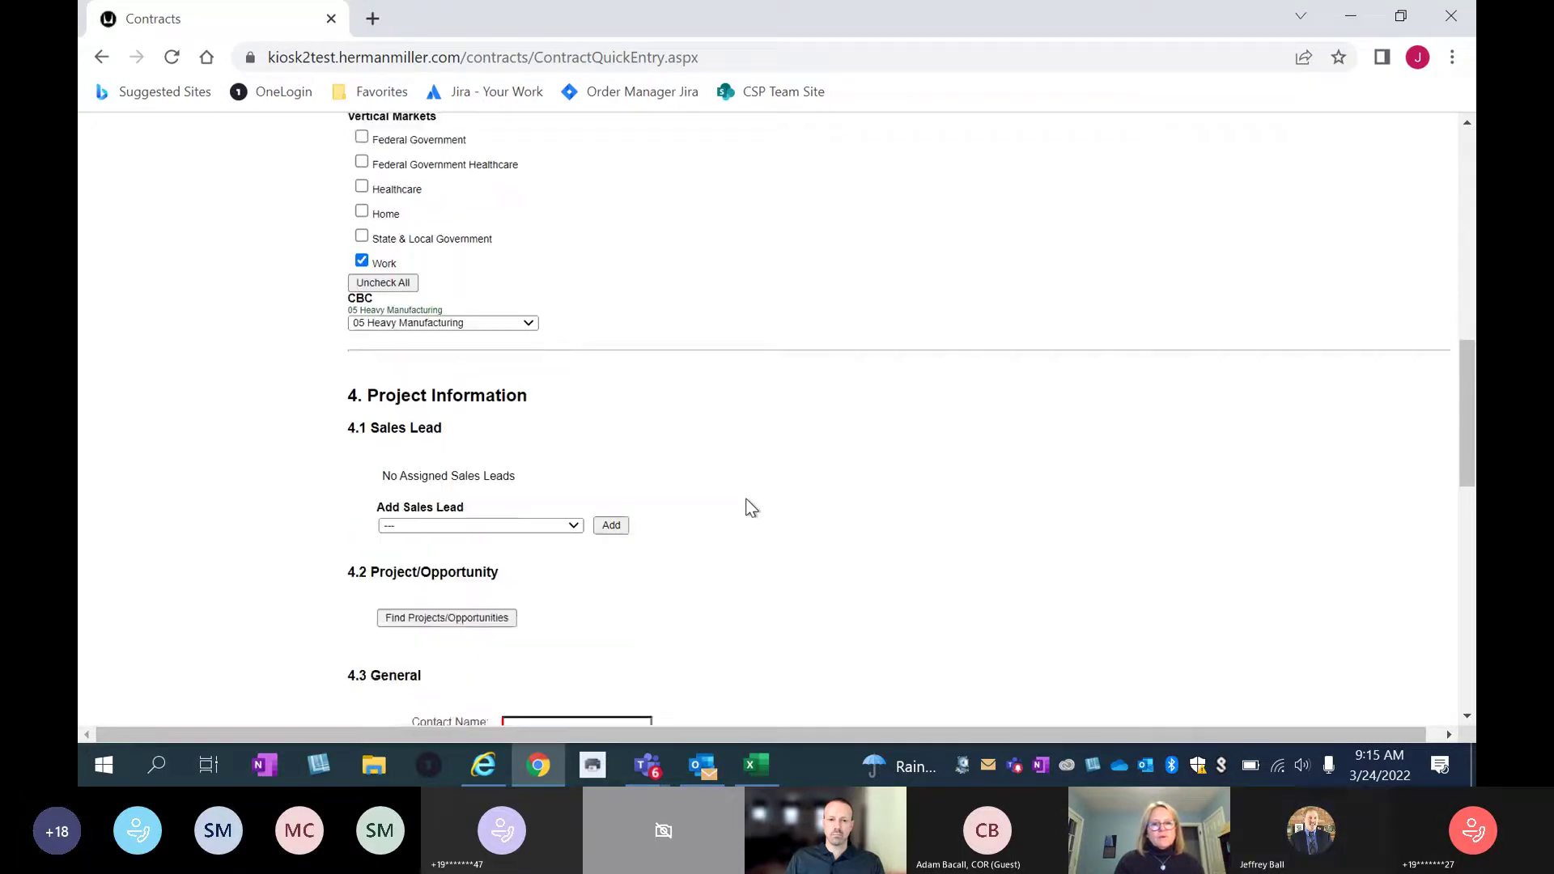
scroll(834, 267, down, 2)
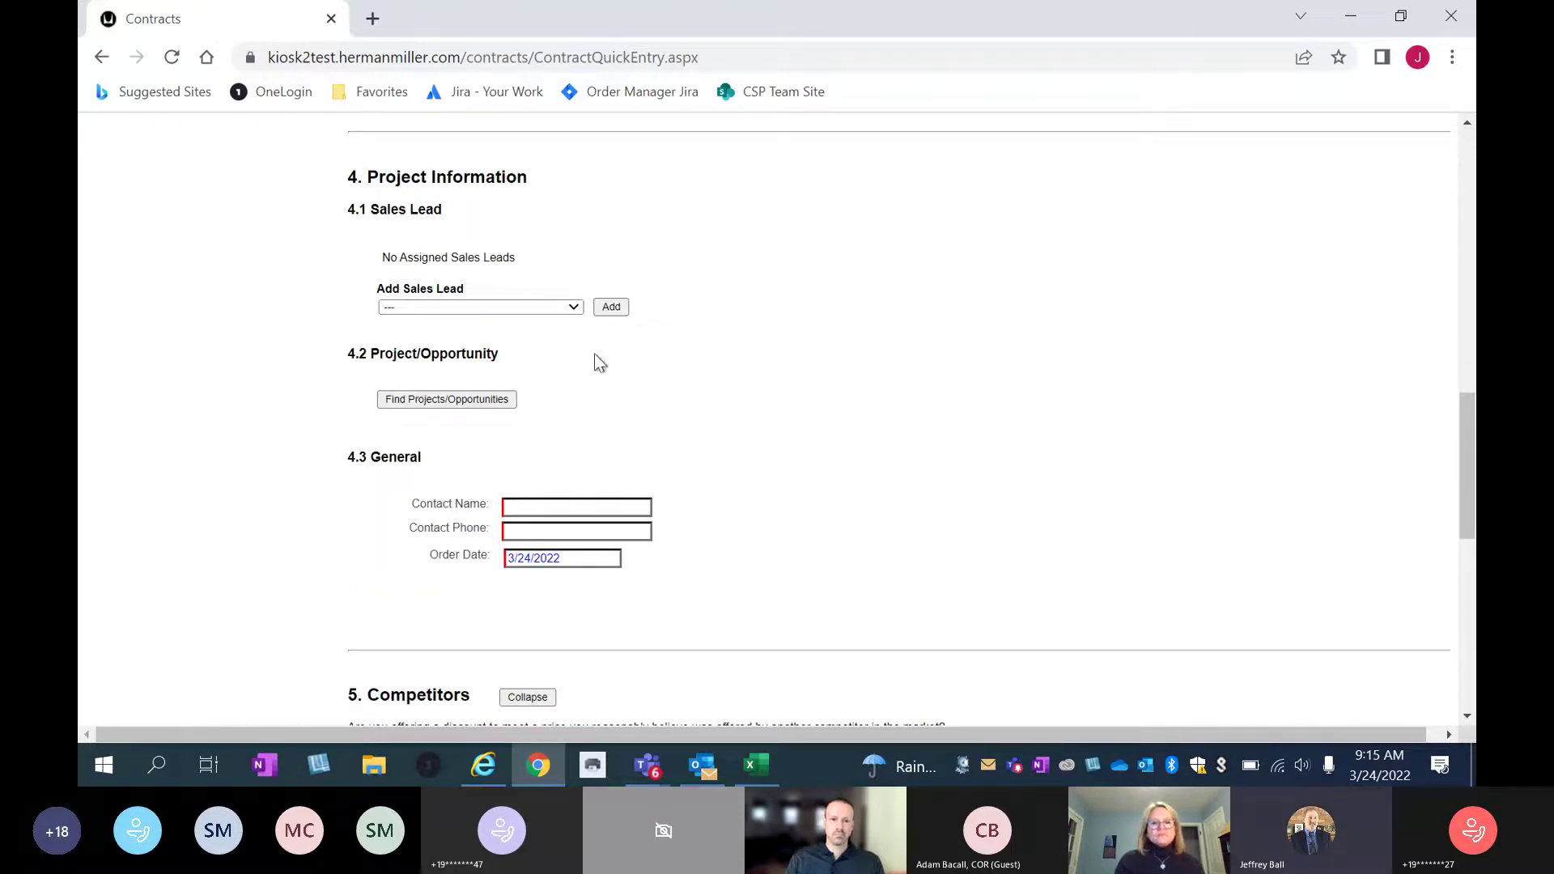
click(576, 310)
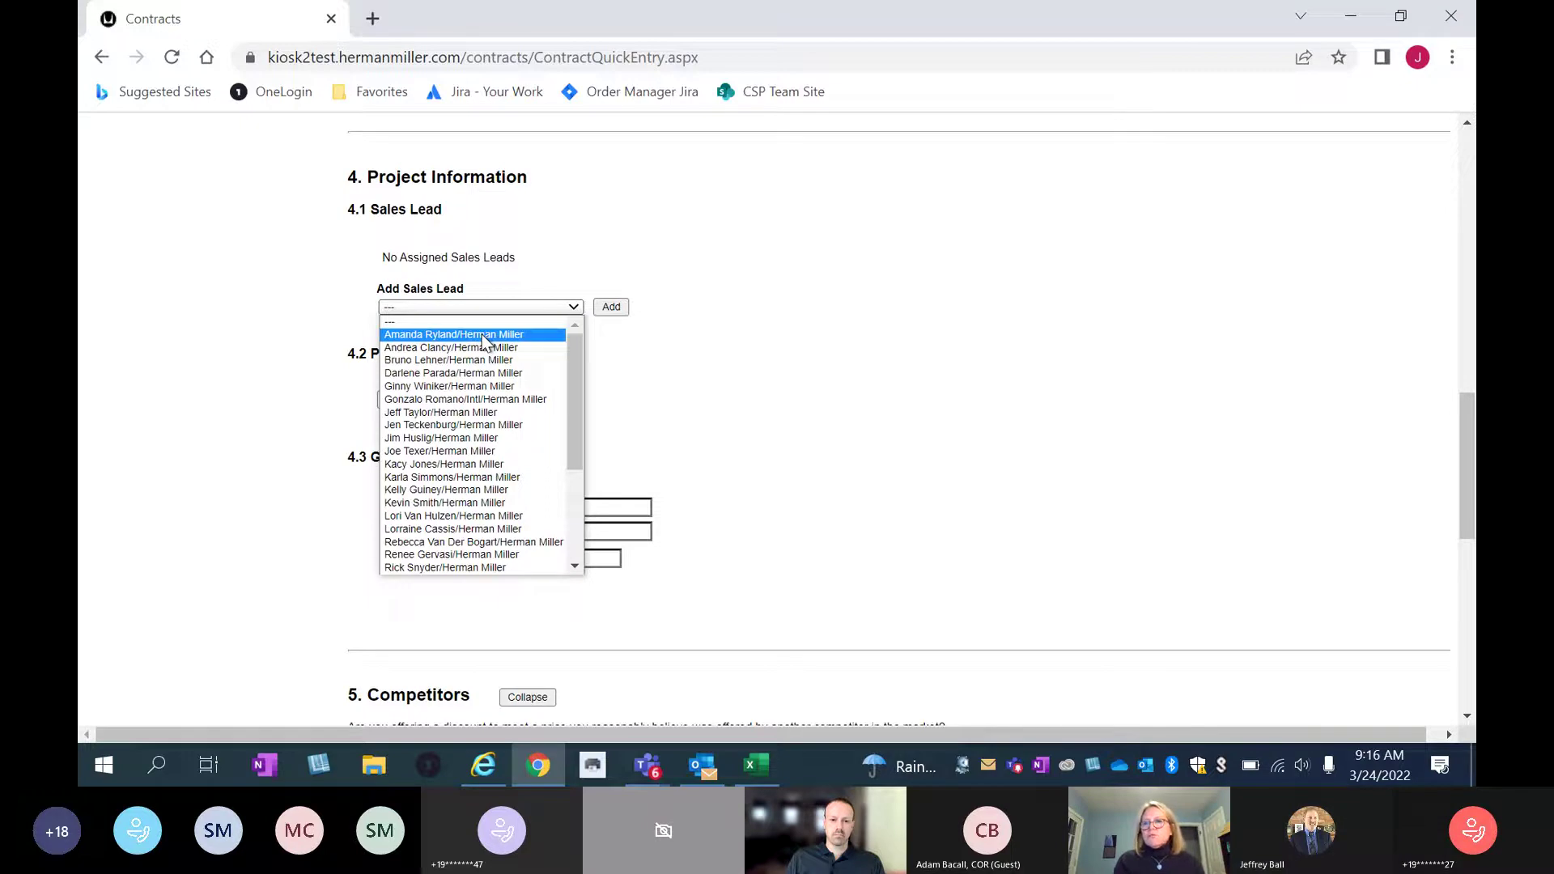
click(431, 427)
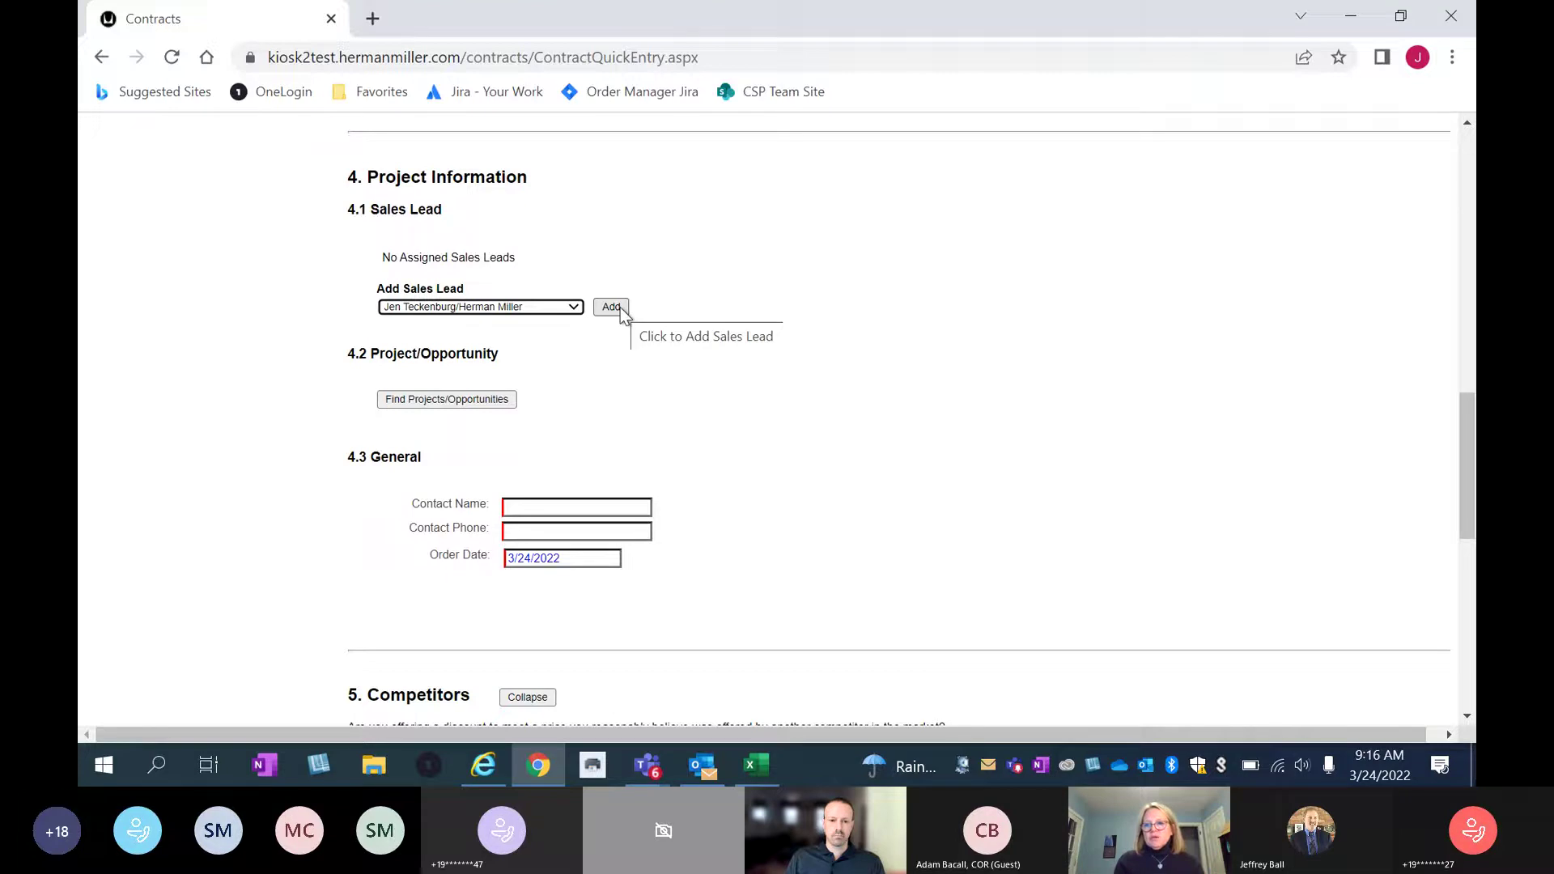
click(574, 308)
click(784, 319)
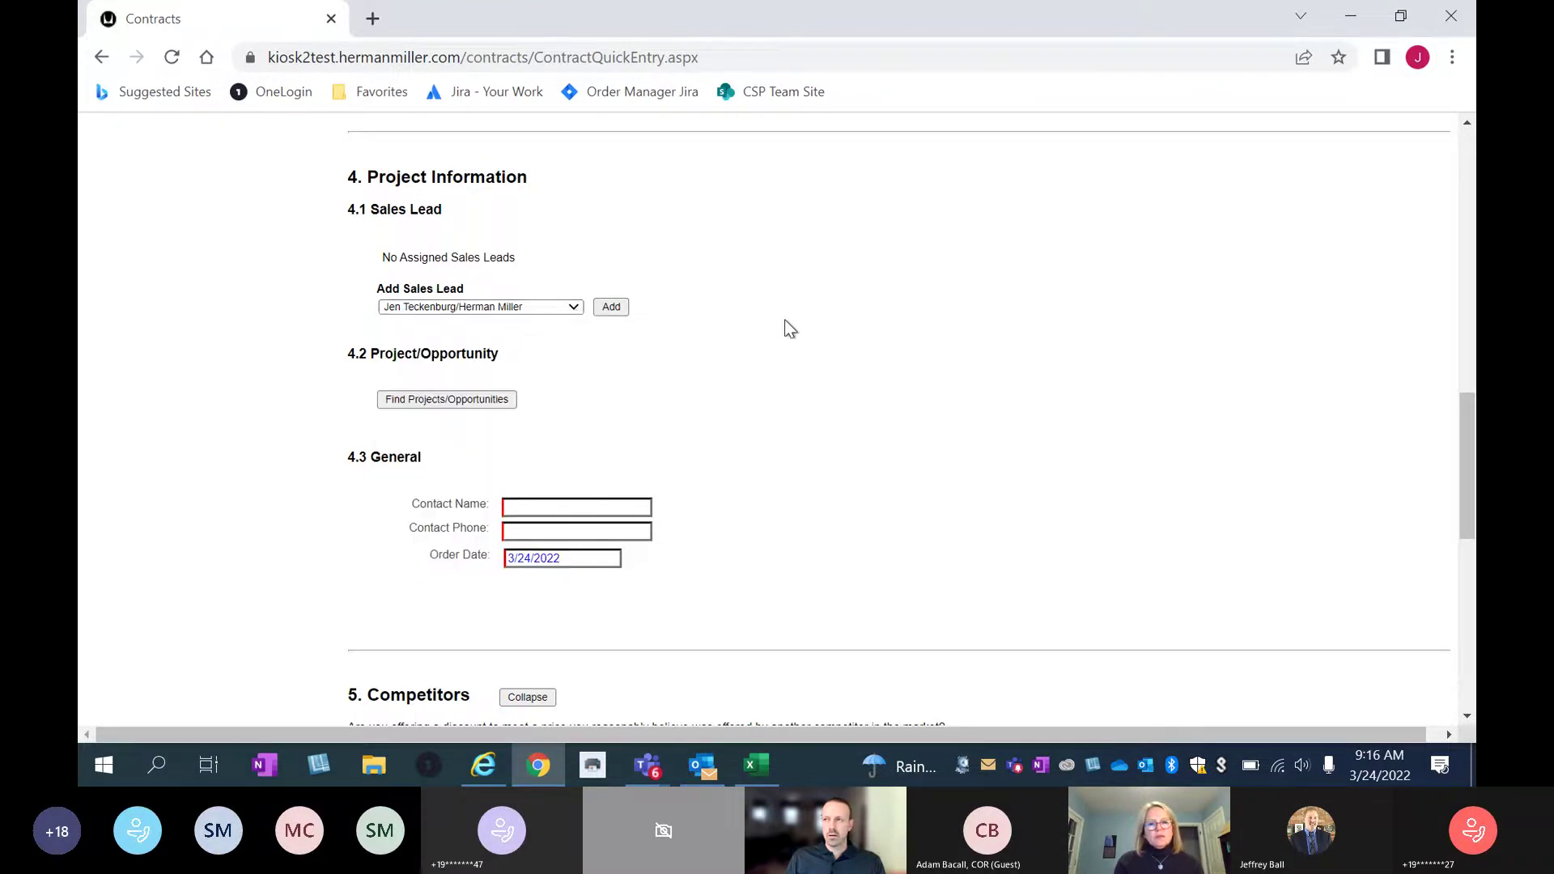
scroll(783, 318, up, 15)
scroll(785, 324, down, 3)
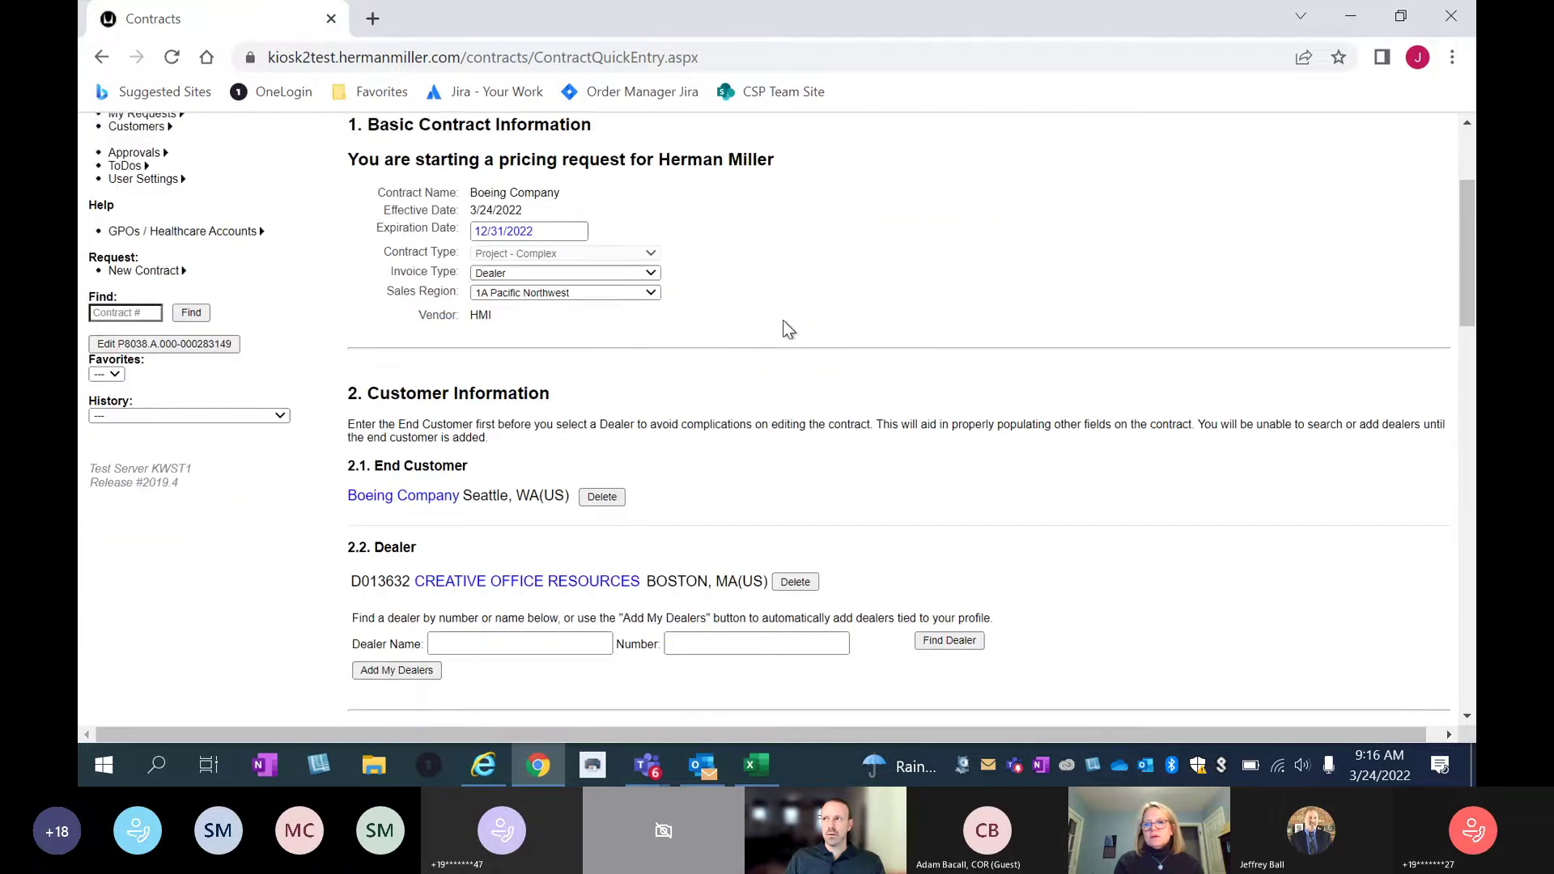
Set the contract's sales region to 41 New York in the basic contract information.
click(652, 281)
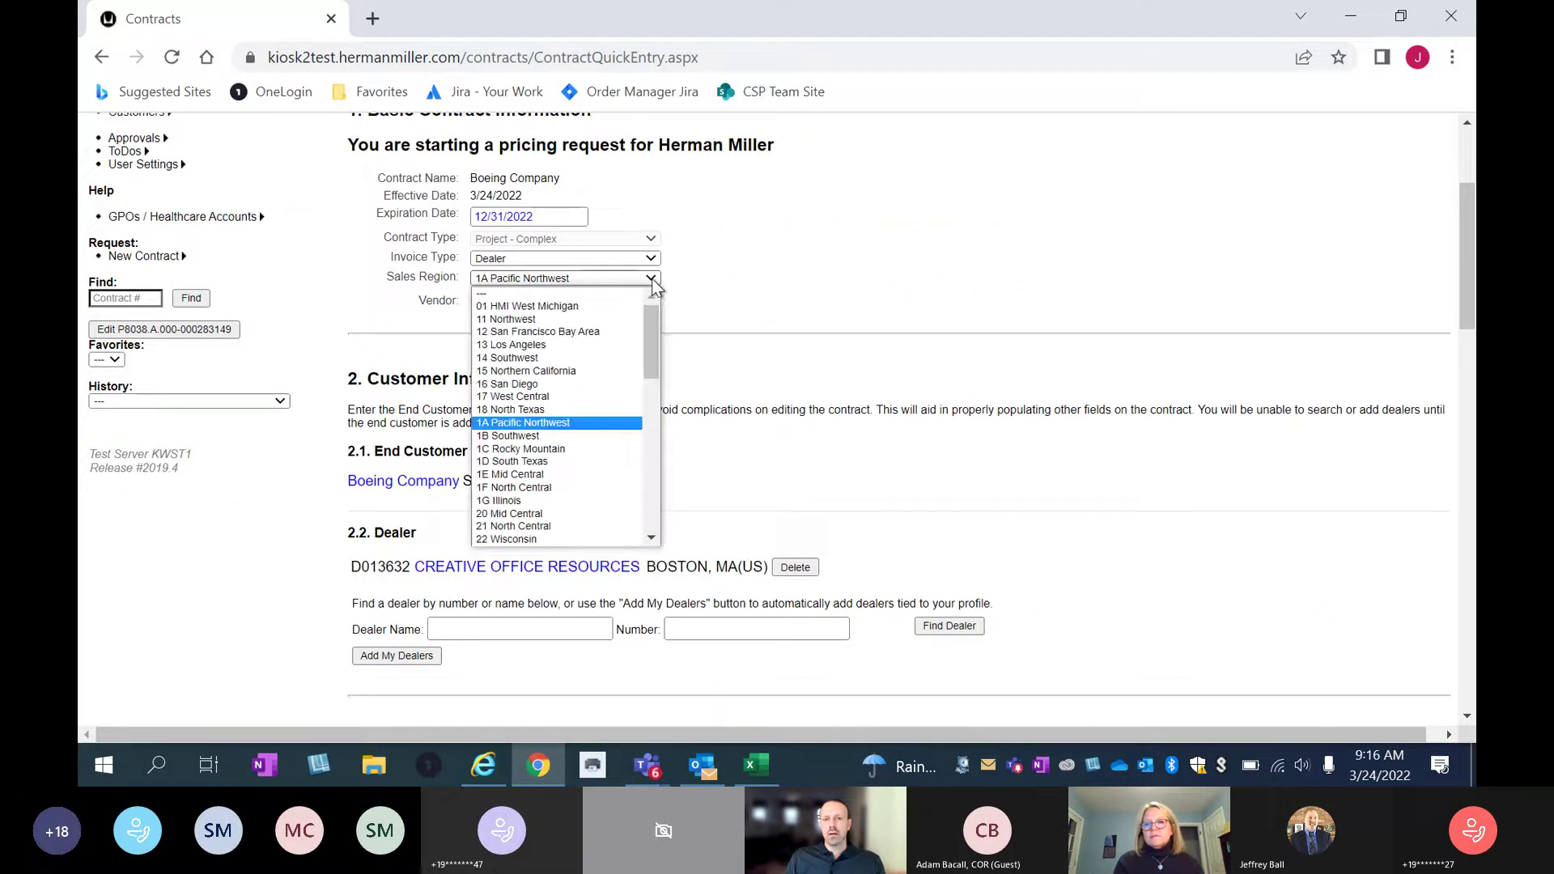
drag(654, 340, 662, 445)
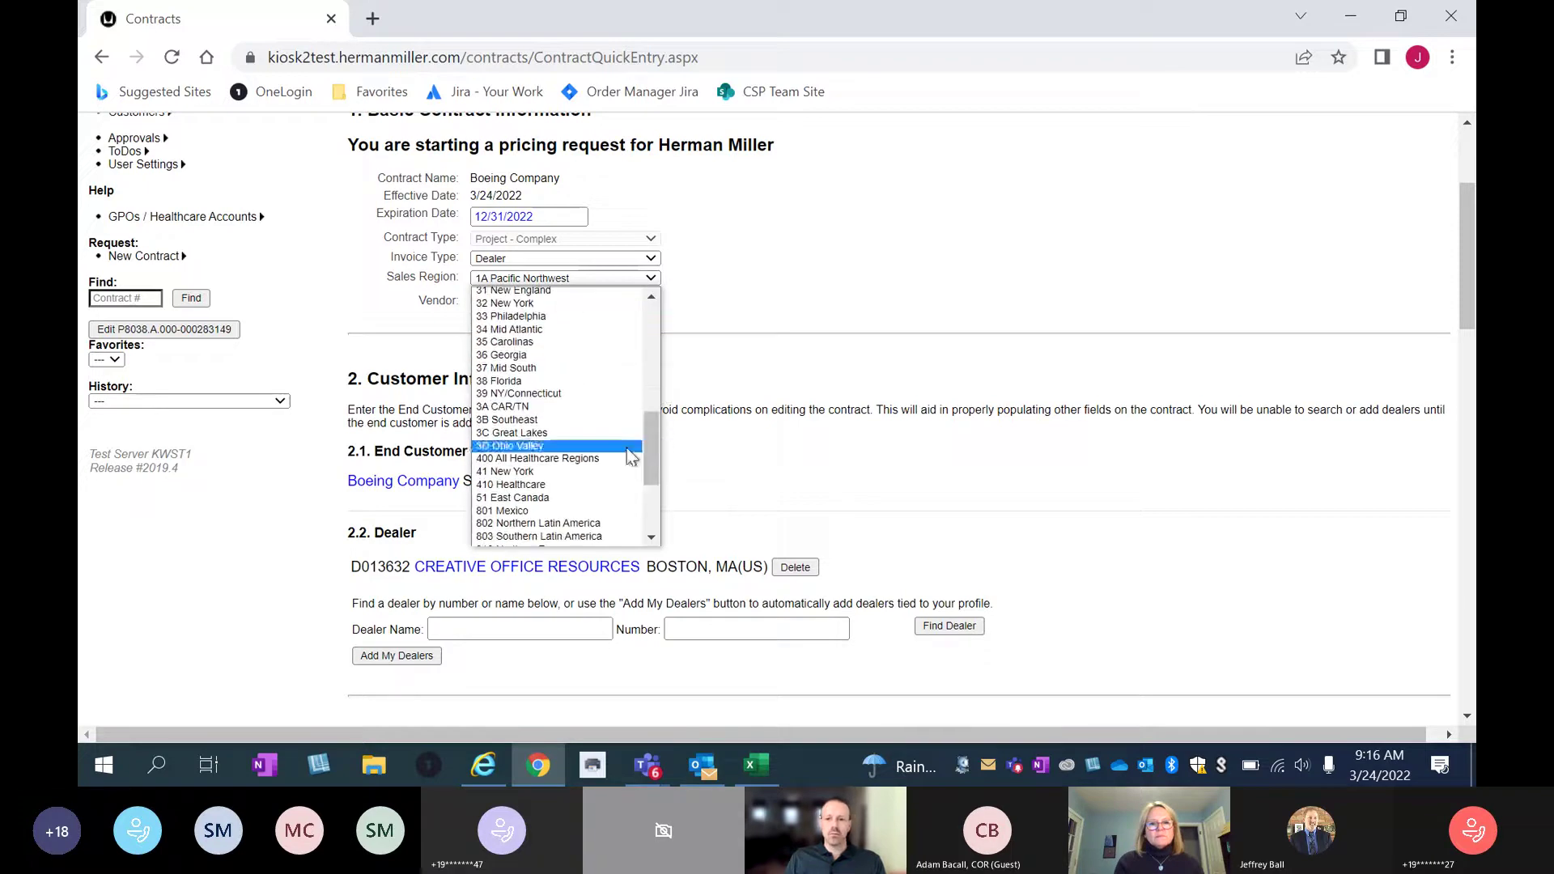
click(507, 472)
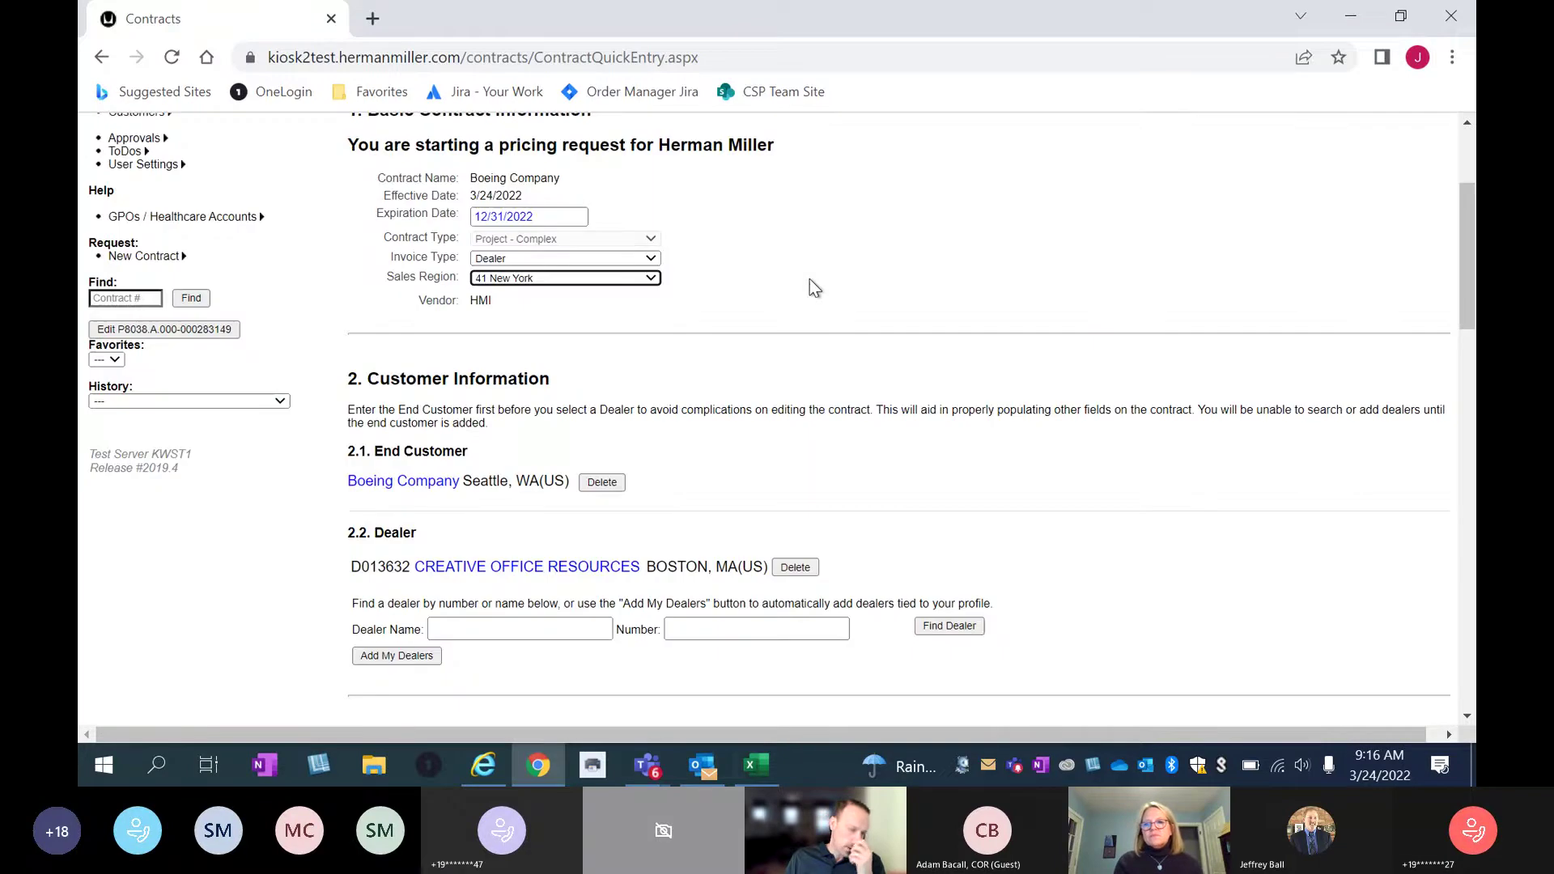
Check the available sales leads in the project information and save the draft contract request.
scroll(809, 279, down, 6)
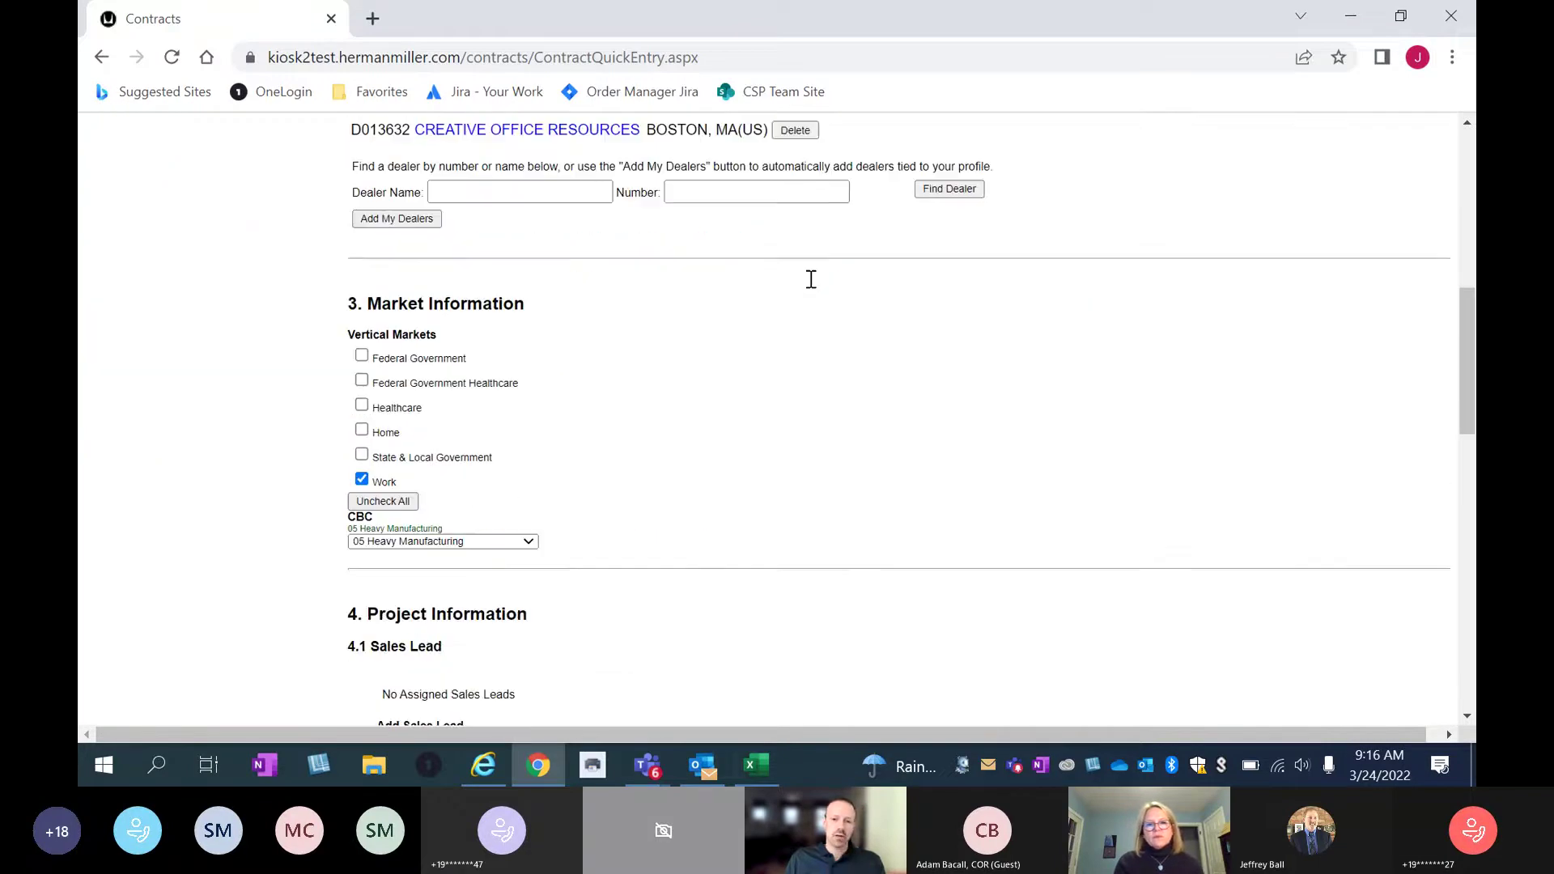
scroll(811, 280, down, 3)
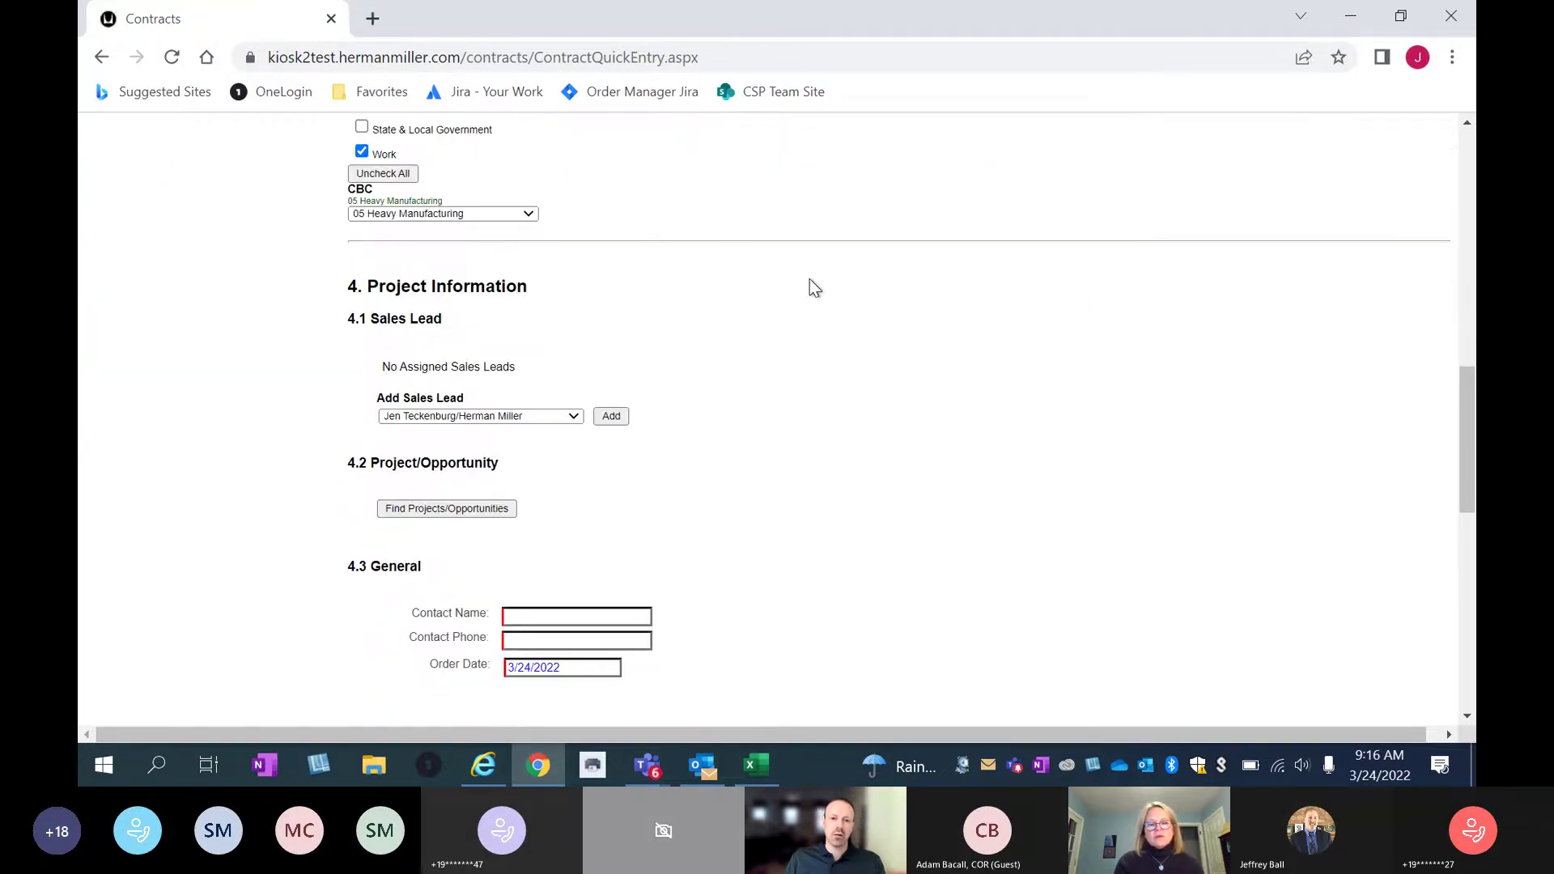
click(574, 417)
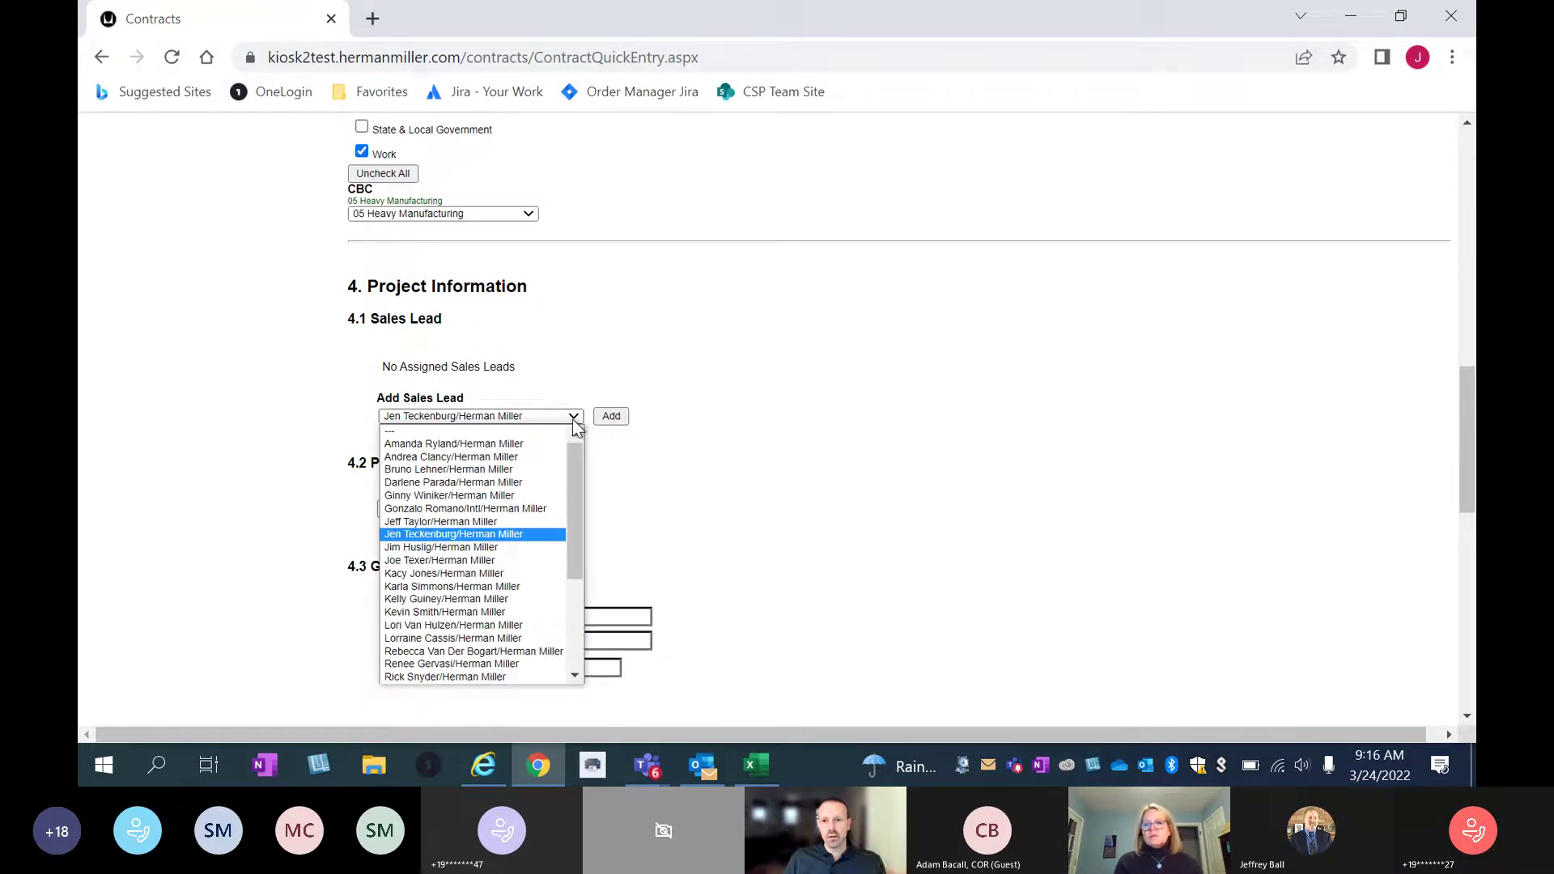
scroll(734, 387, up, 8)
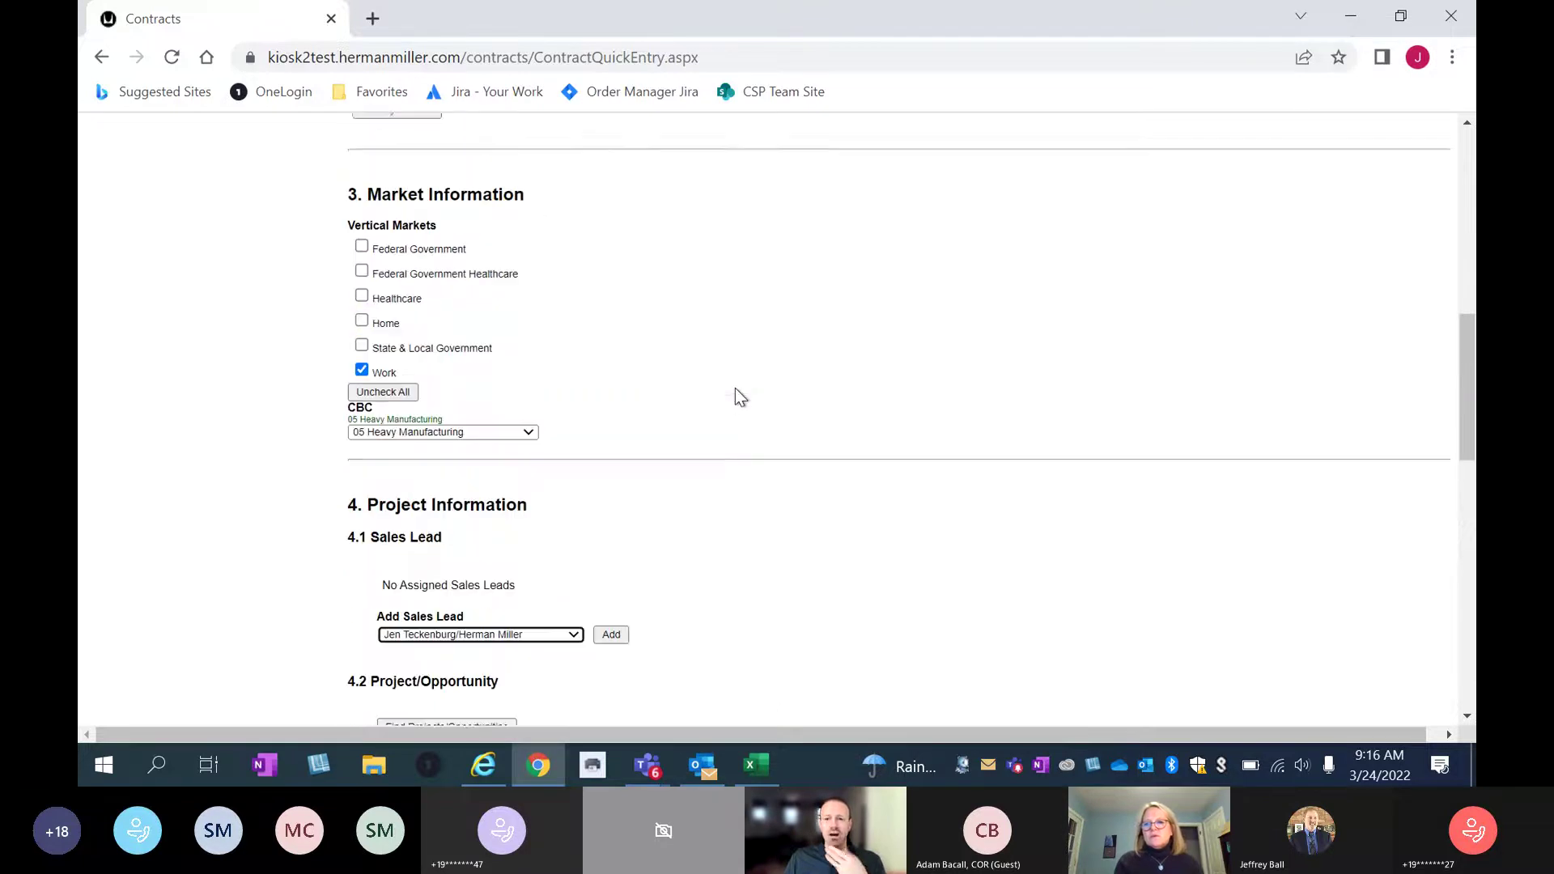
scroll(685, 380, up, 3)
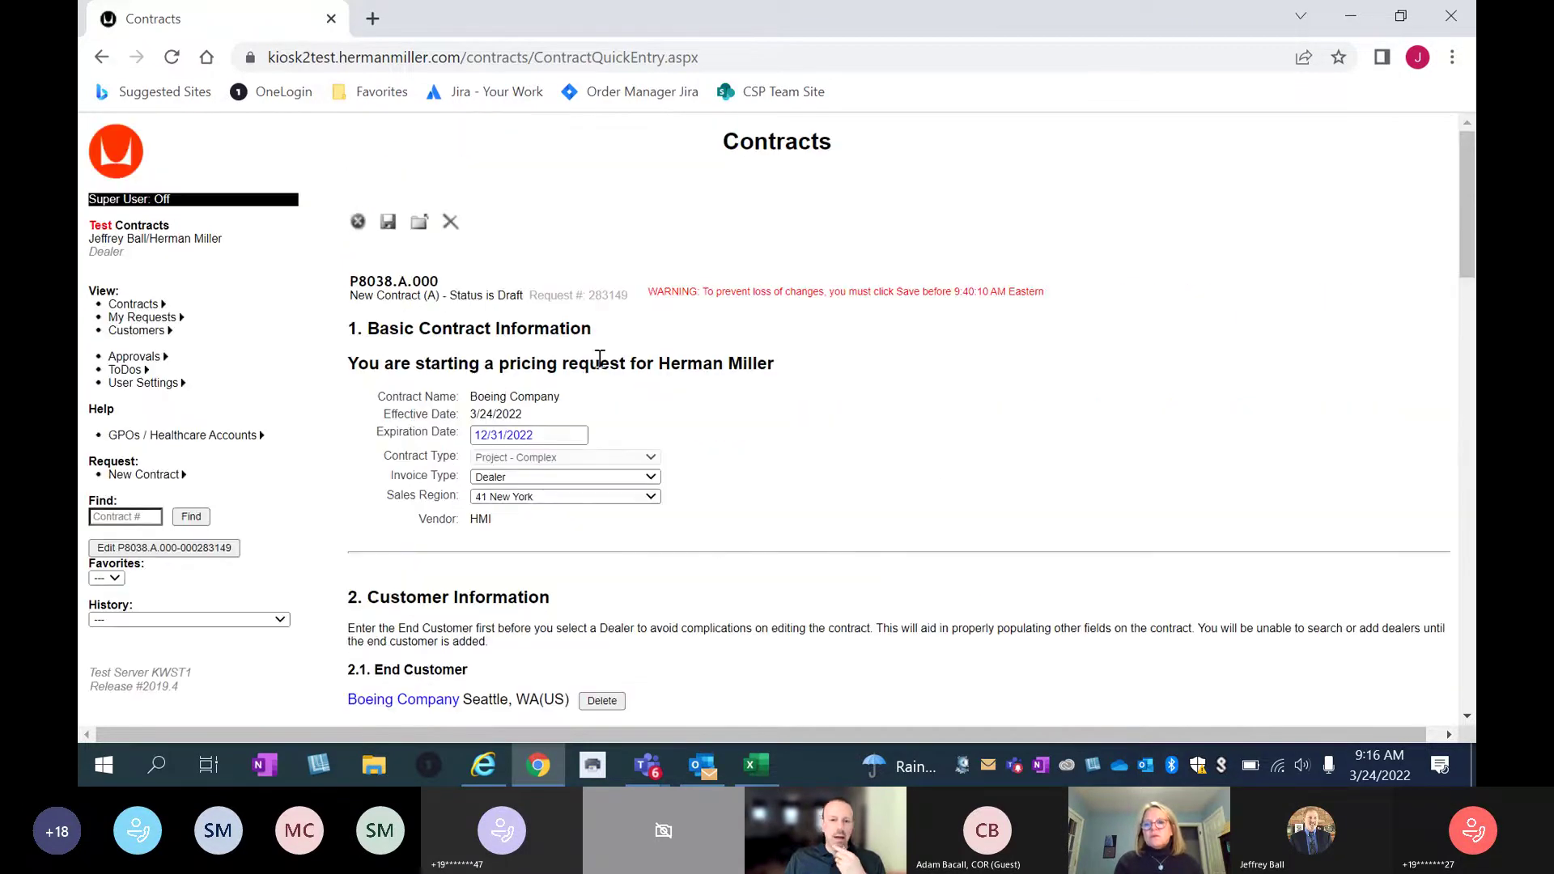
click(388, 224)
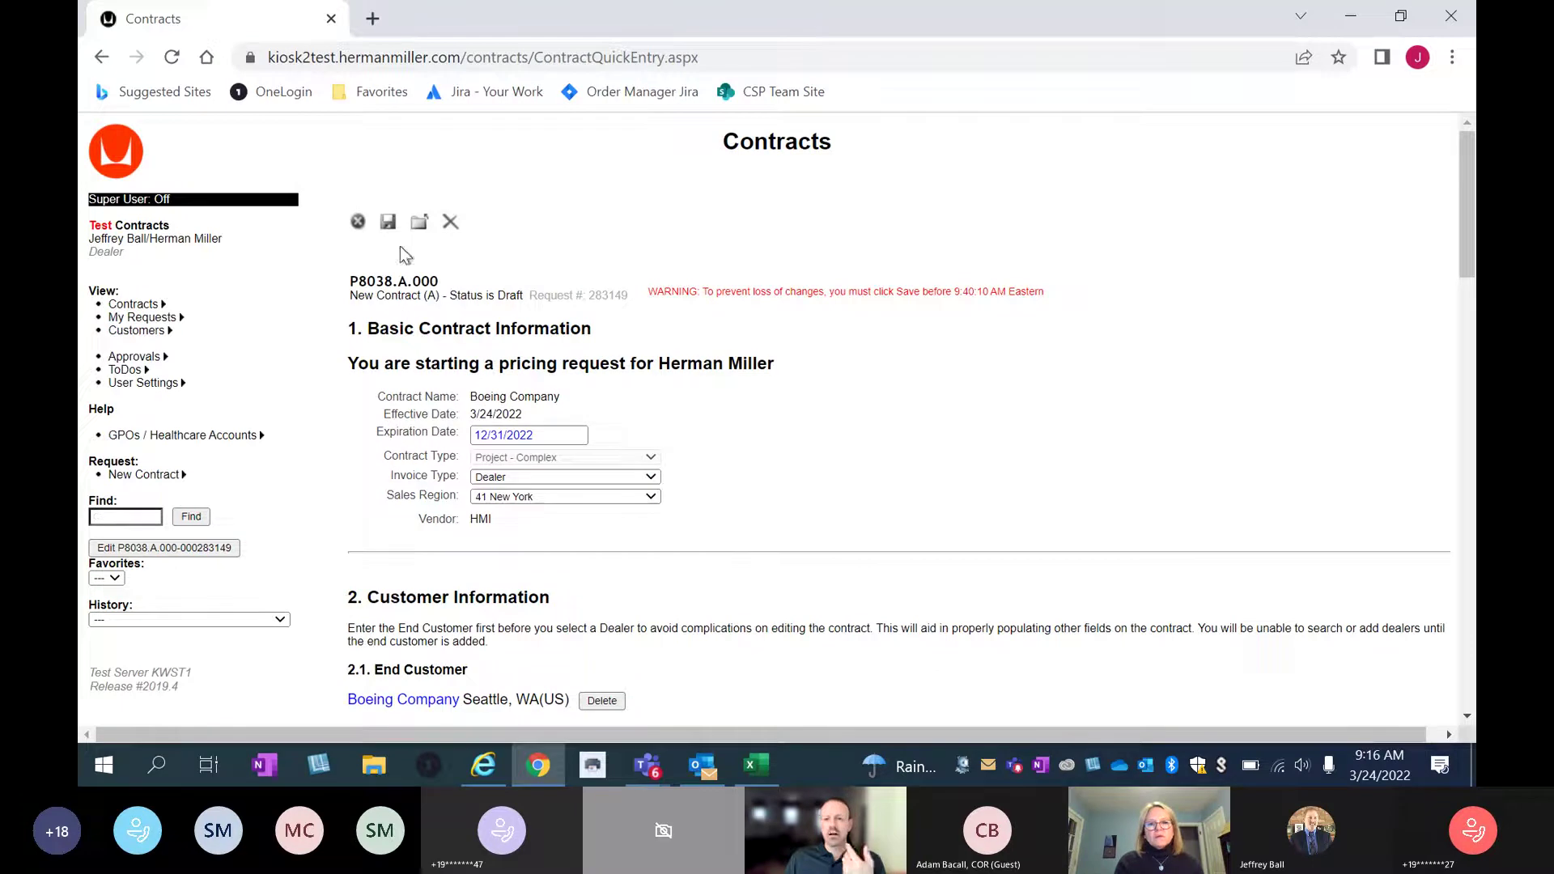
Review the available sales leads and the project, general and competitor fields of the draft request.
scroll(677, 328, down, 8)
scroll(678, 332, down, 4)
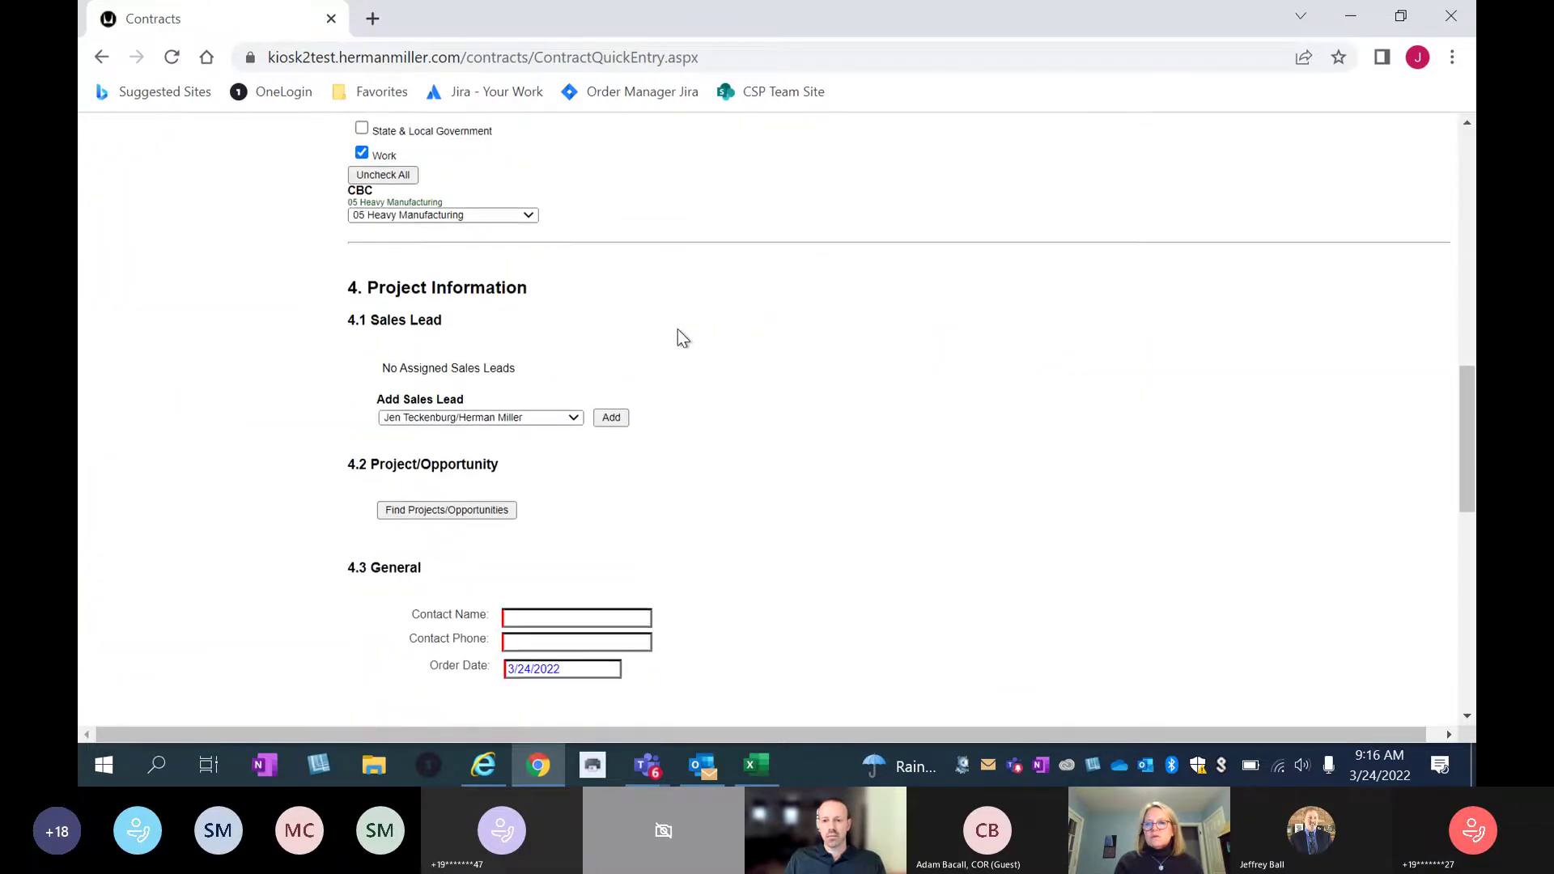
scroll(652, 339, down, 1)
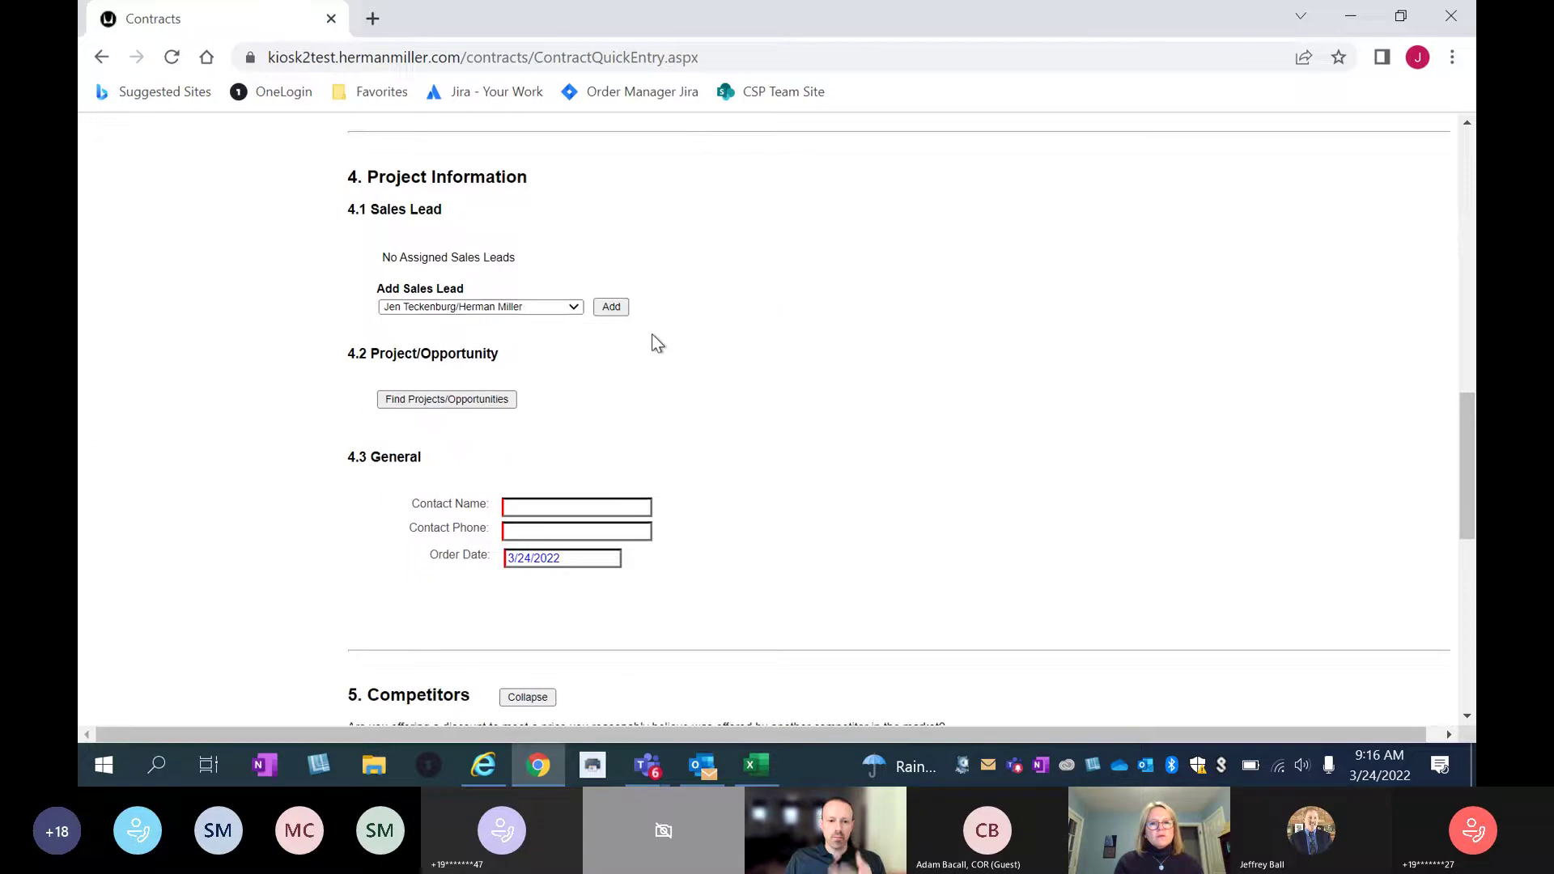
click(574, 309)
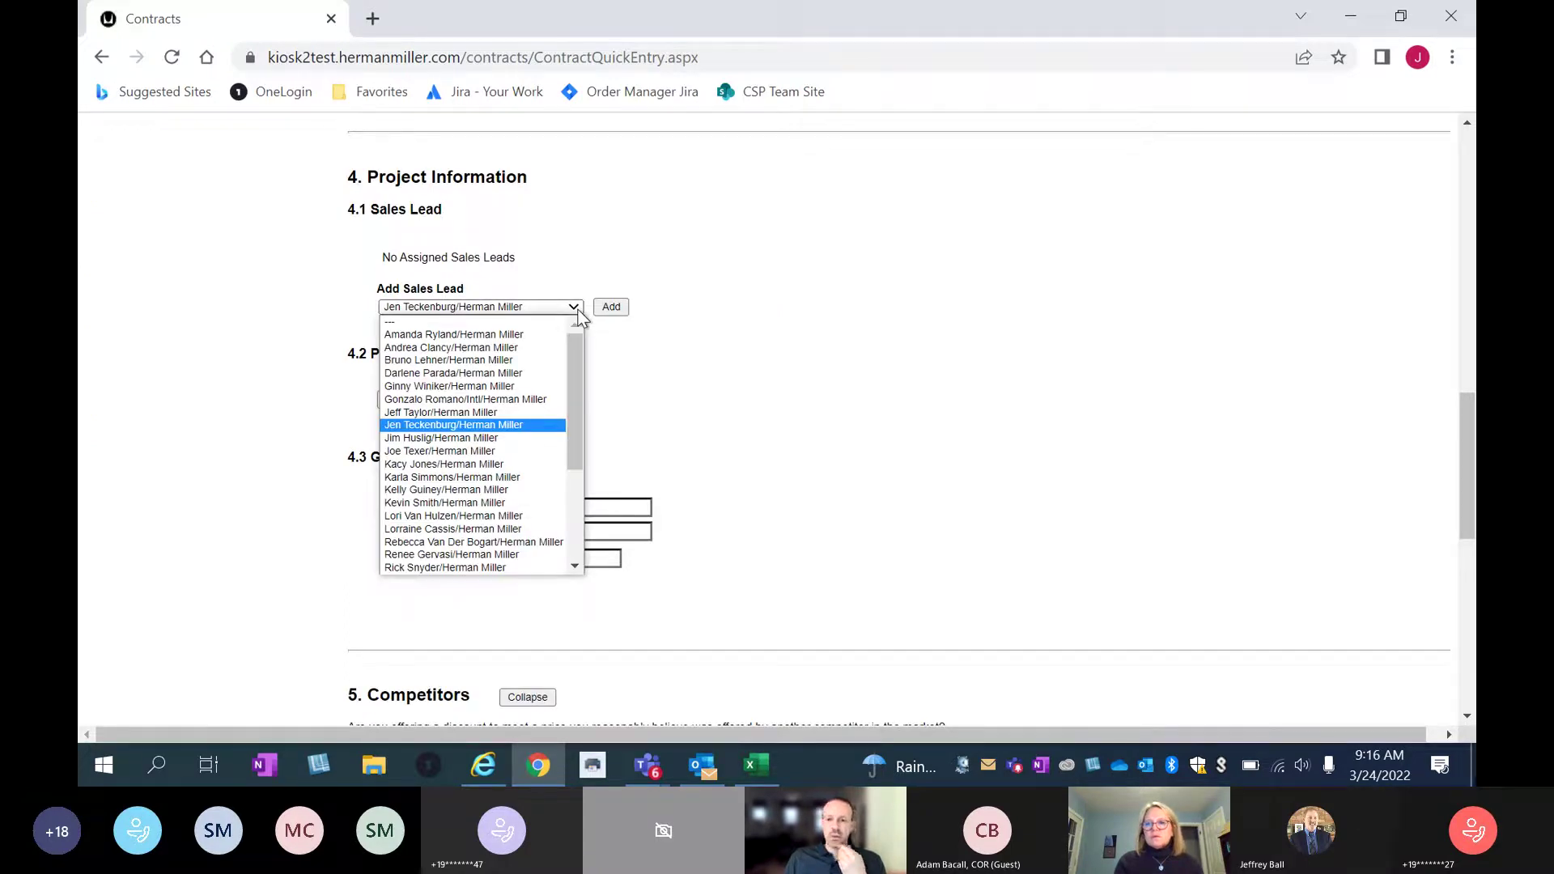
click(752, 353)
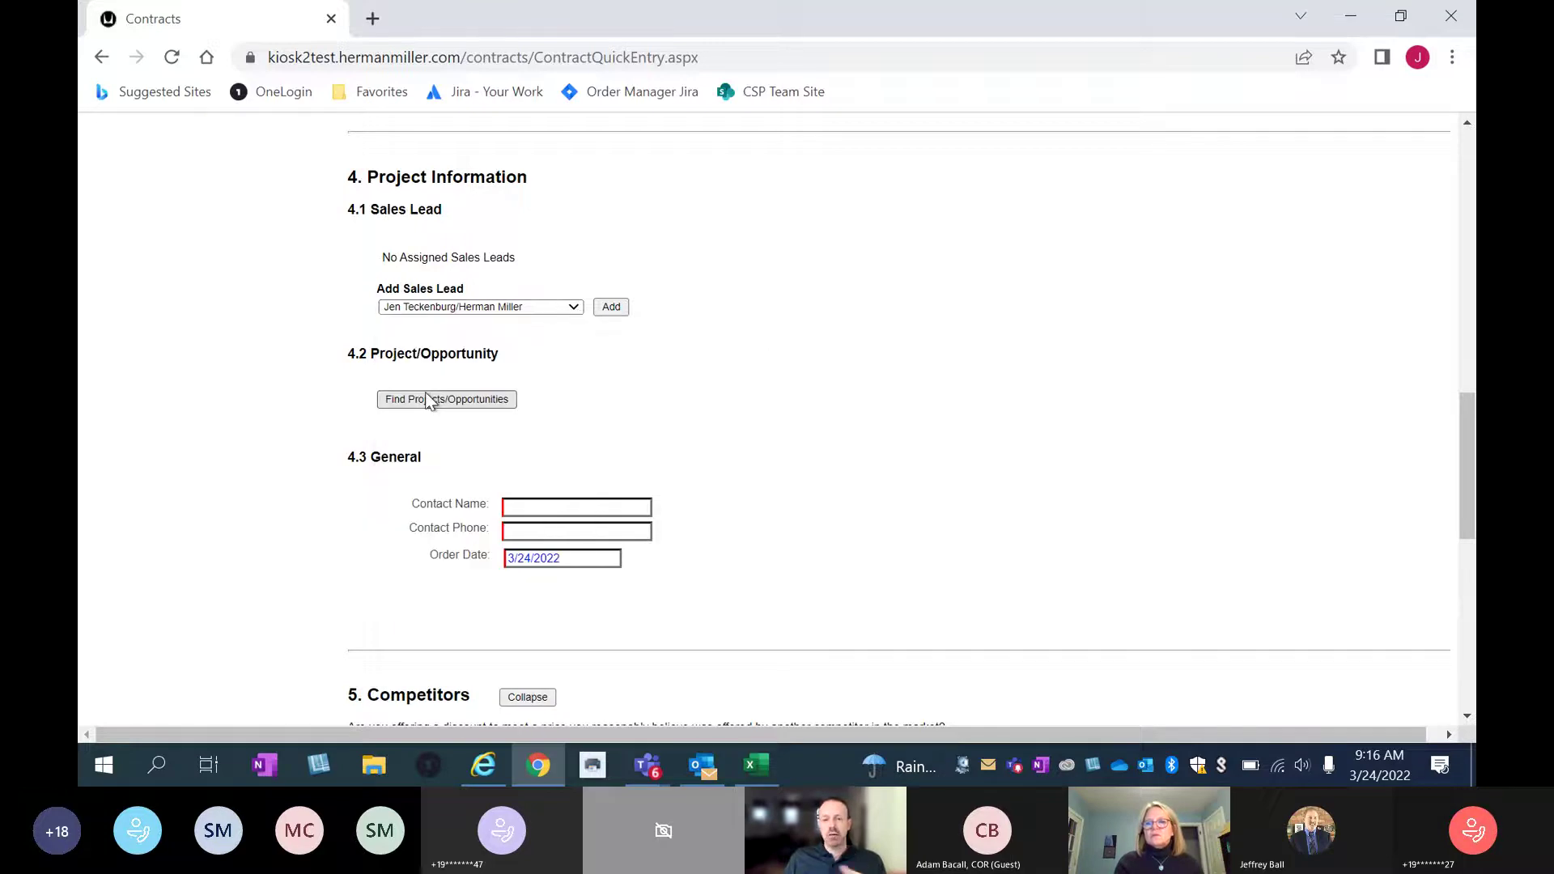
scroll(631, 387, down, 2)
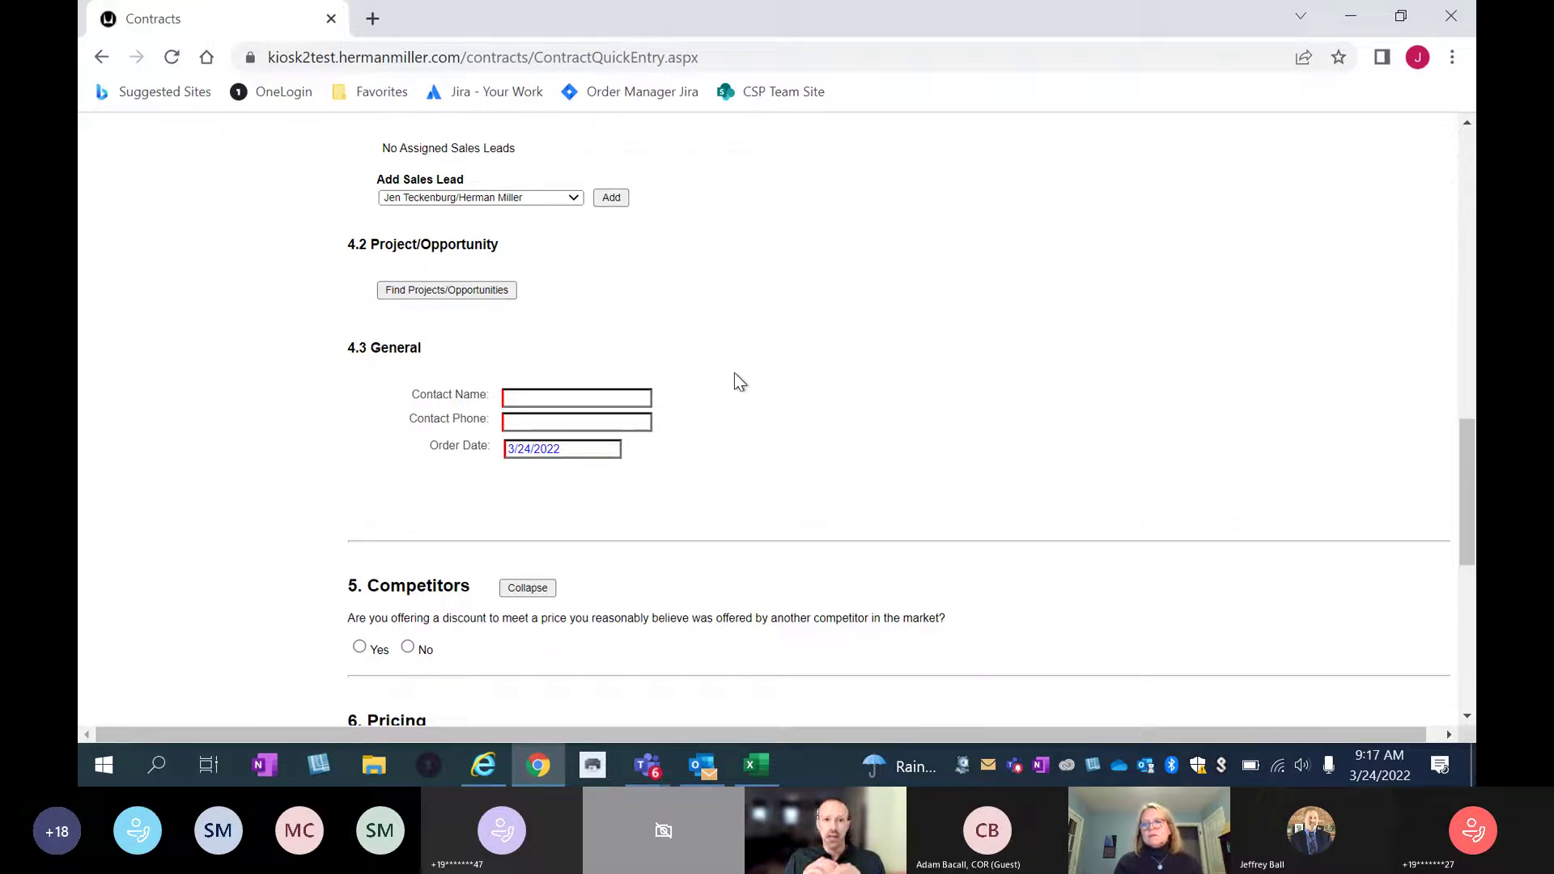
scroll(735, 375, up, 5)
scroll(738, 380, up, 10)
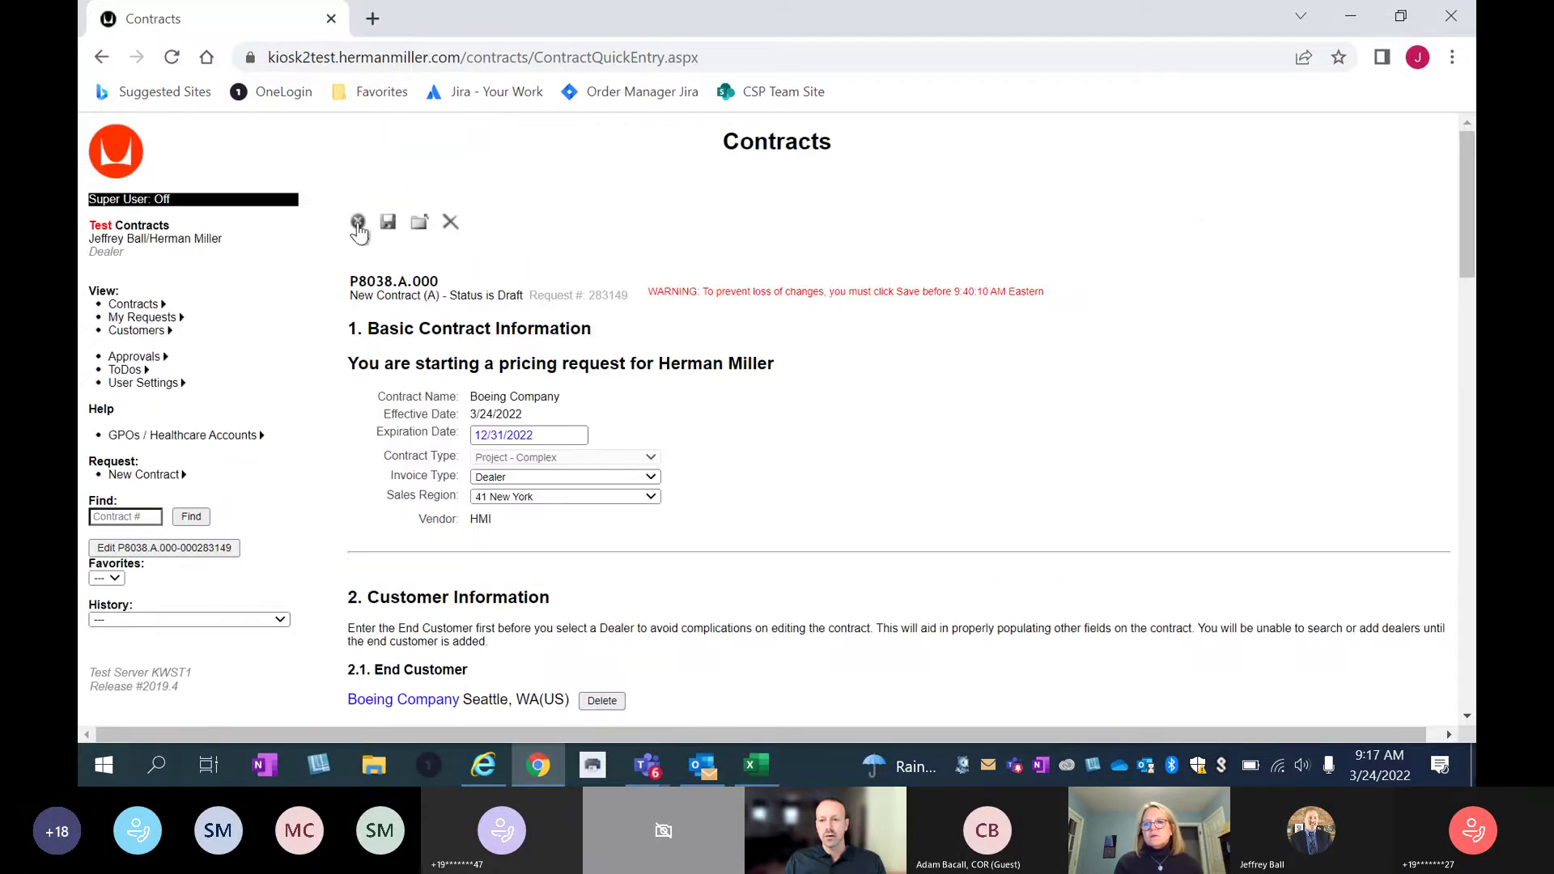
scroll(736, 246, down, 3)
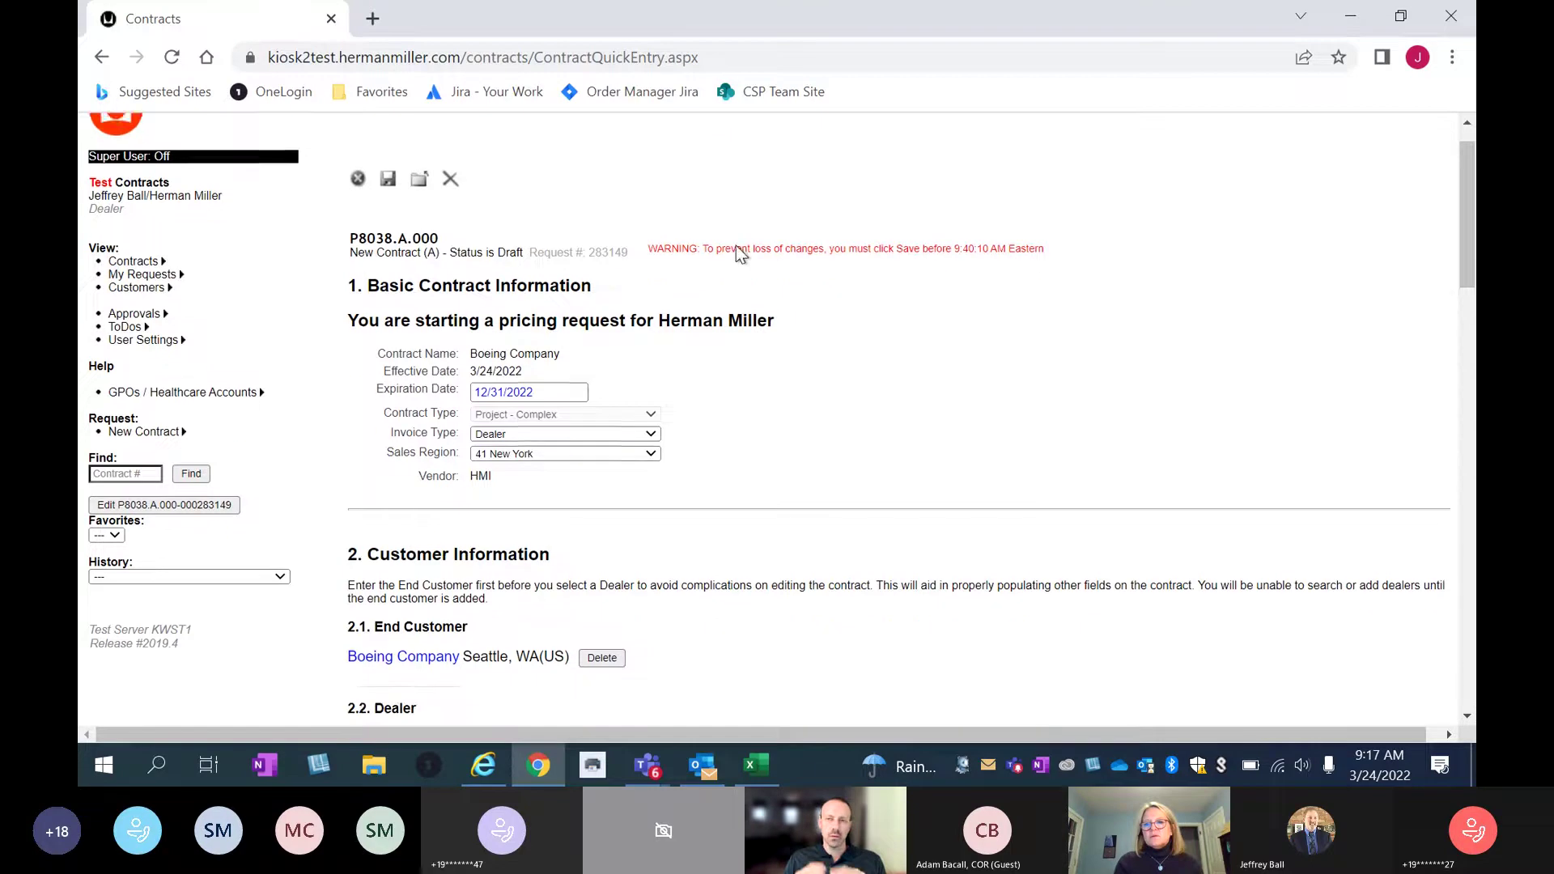
scroll(736, 248, down, 9)
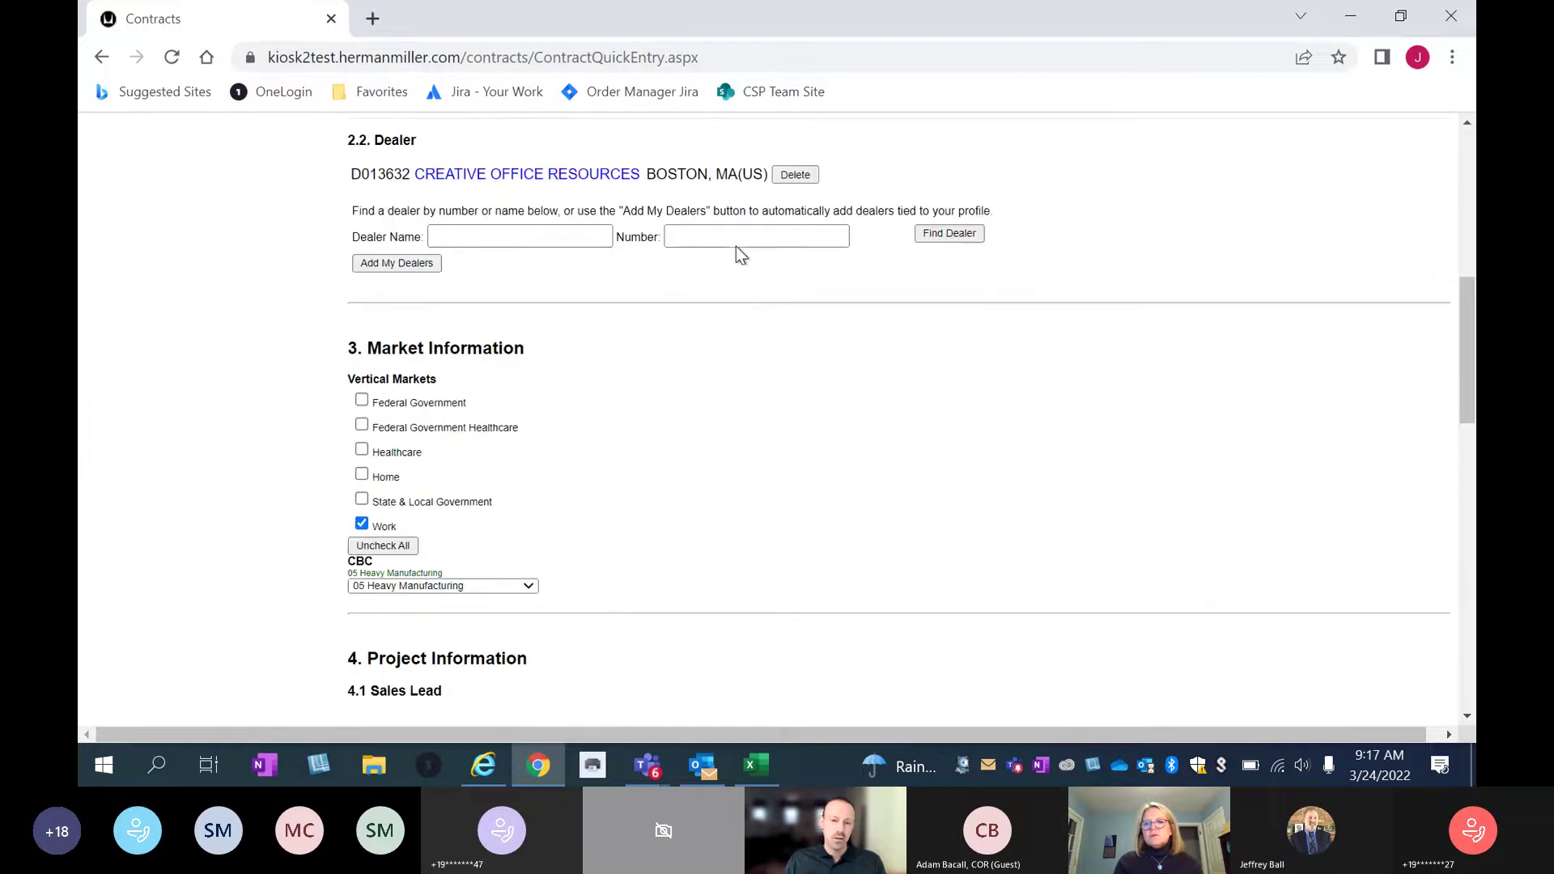
scroll(735, 246, down, 1)
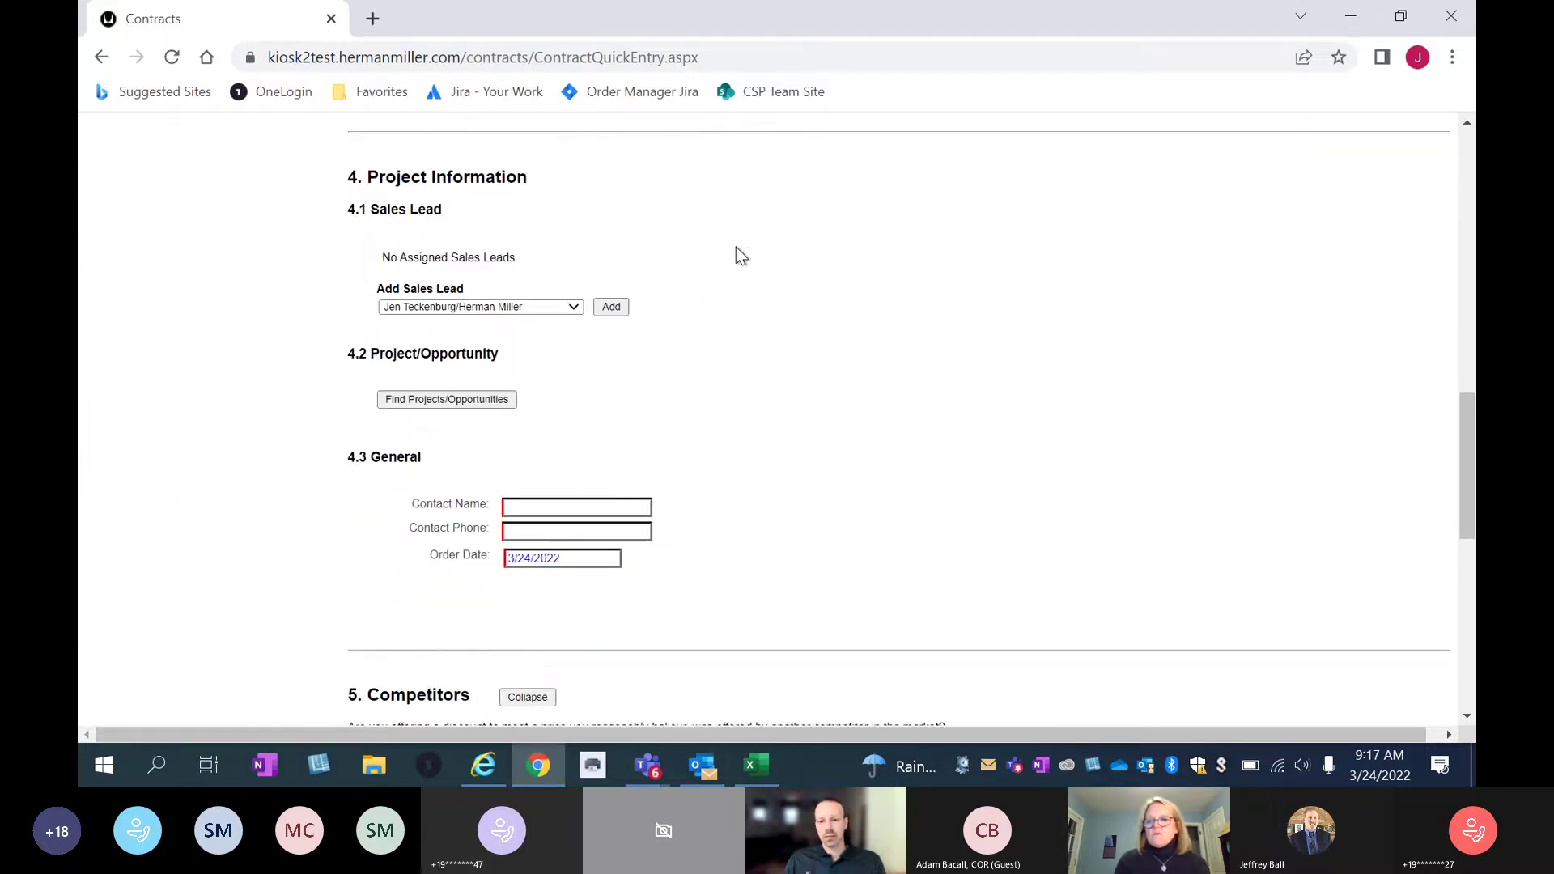
scroll(736, 246, down, 2)
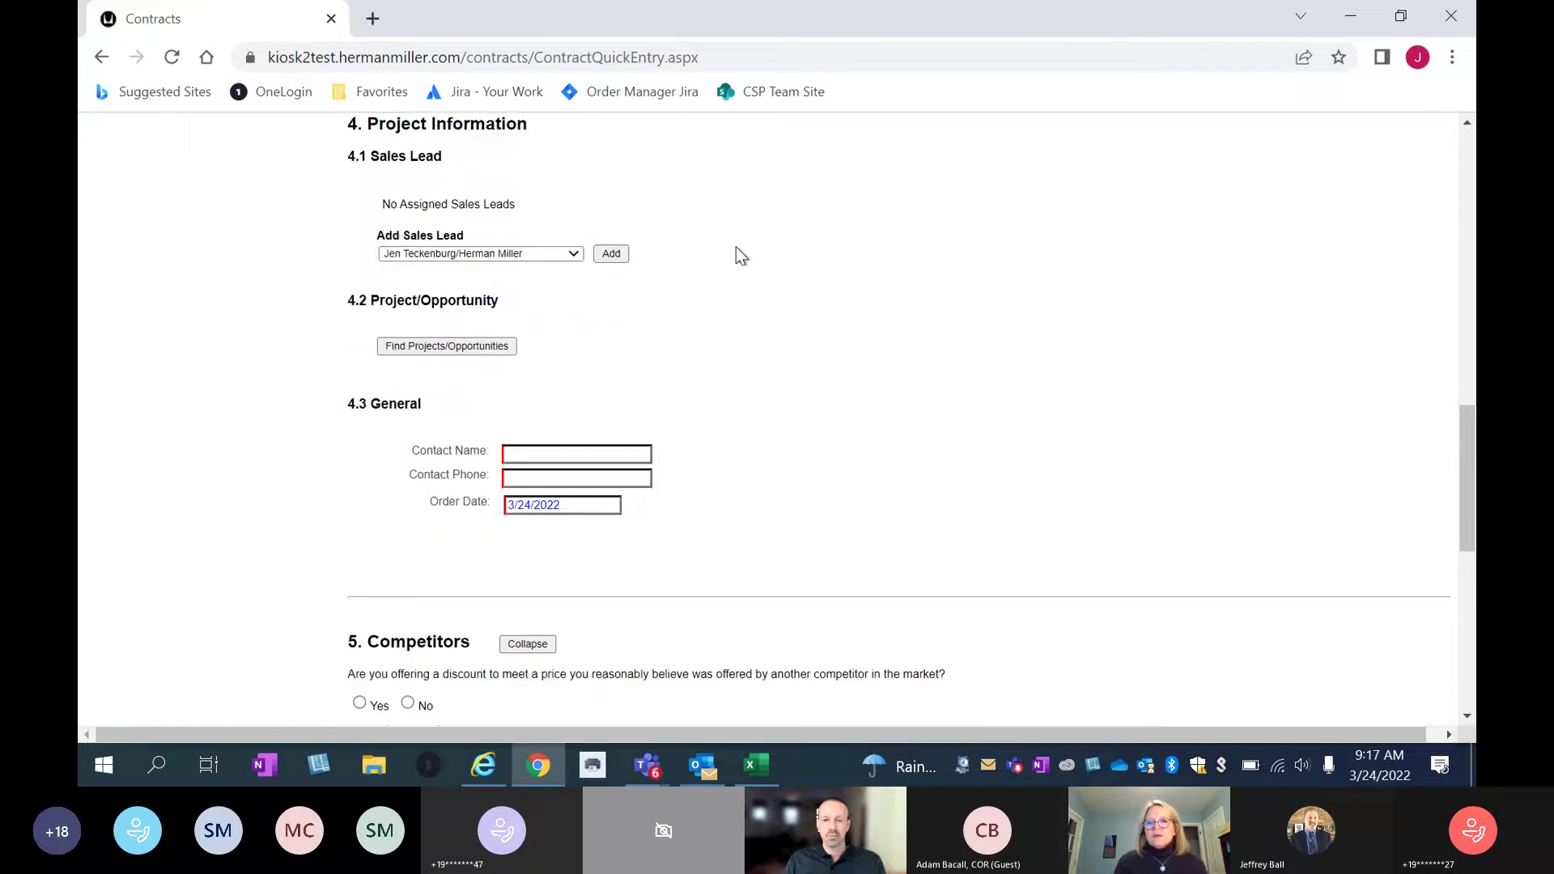
scroll(736, 246, up, 2)
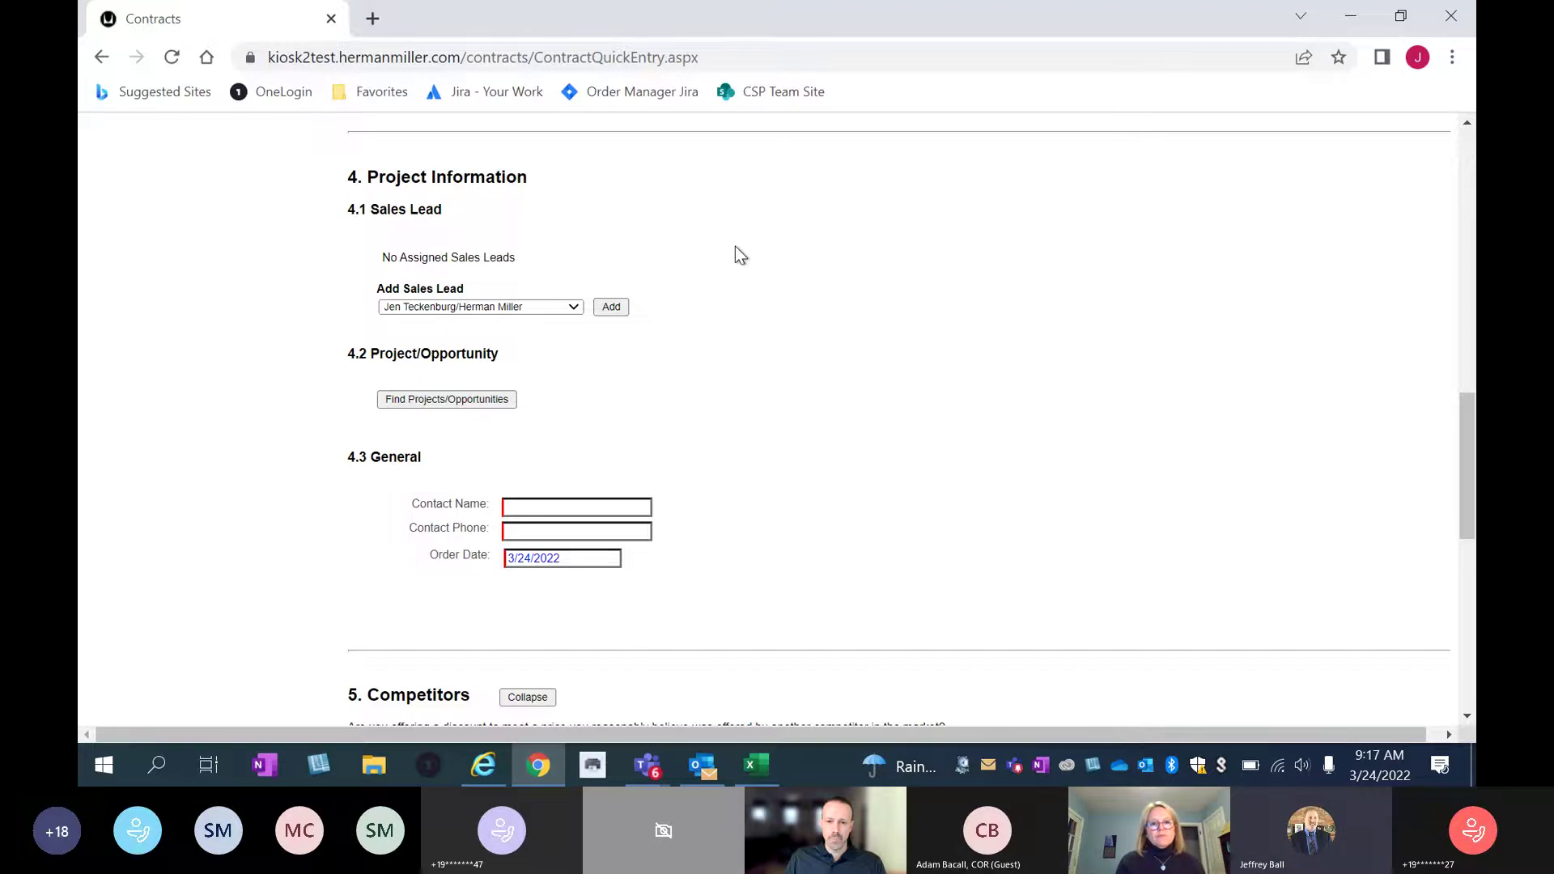
Recheck the list of sales leads and try to add the selected Herman Miller representative as sales lead.
click(578, 309)
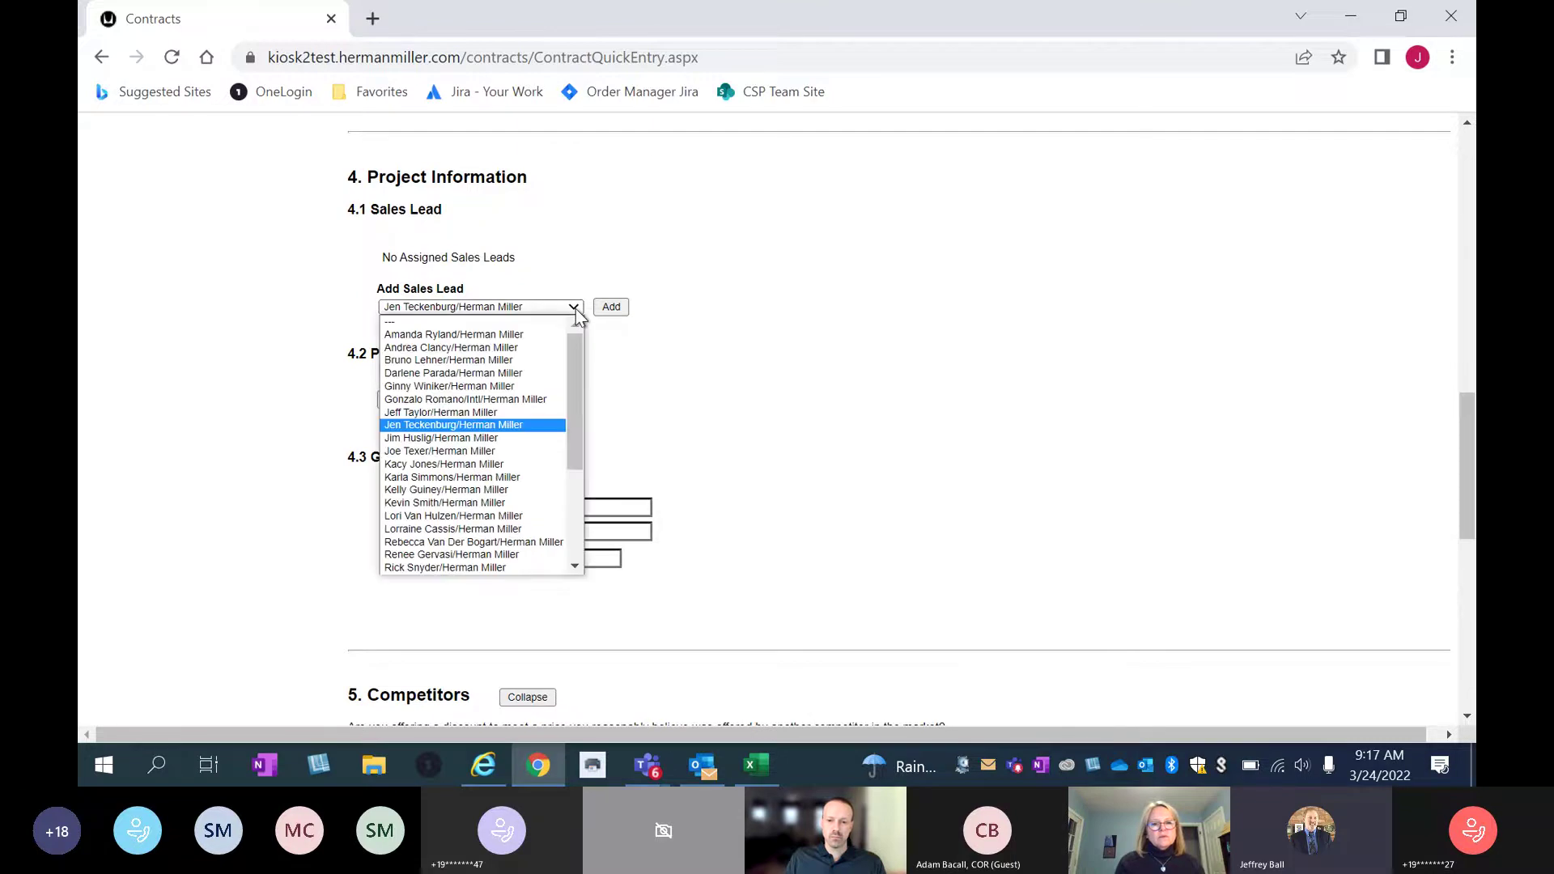
click(660, 327)
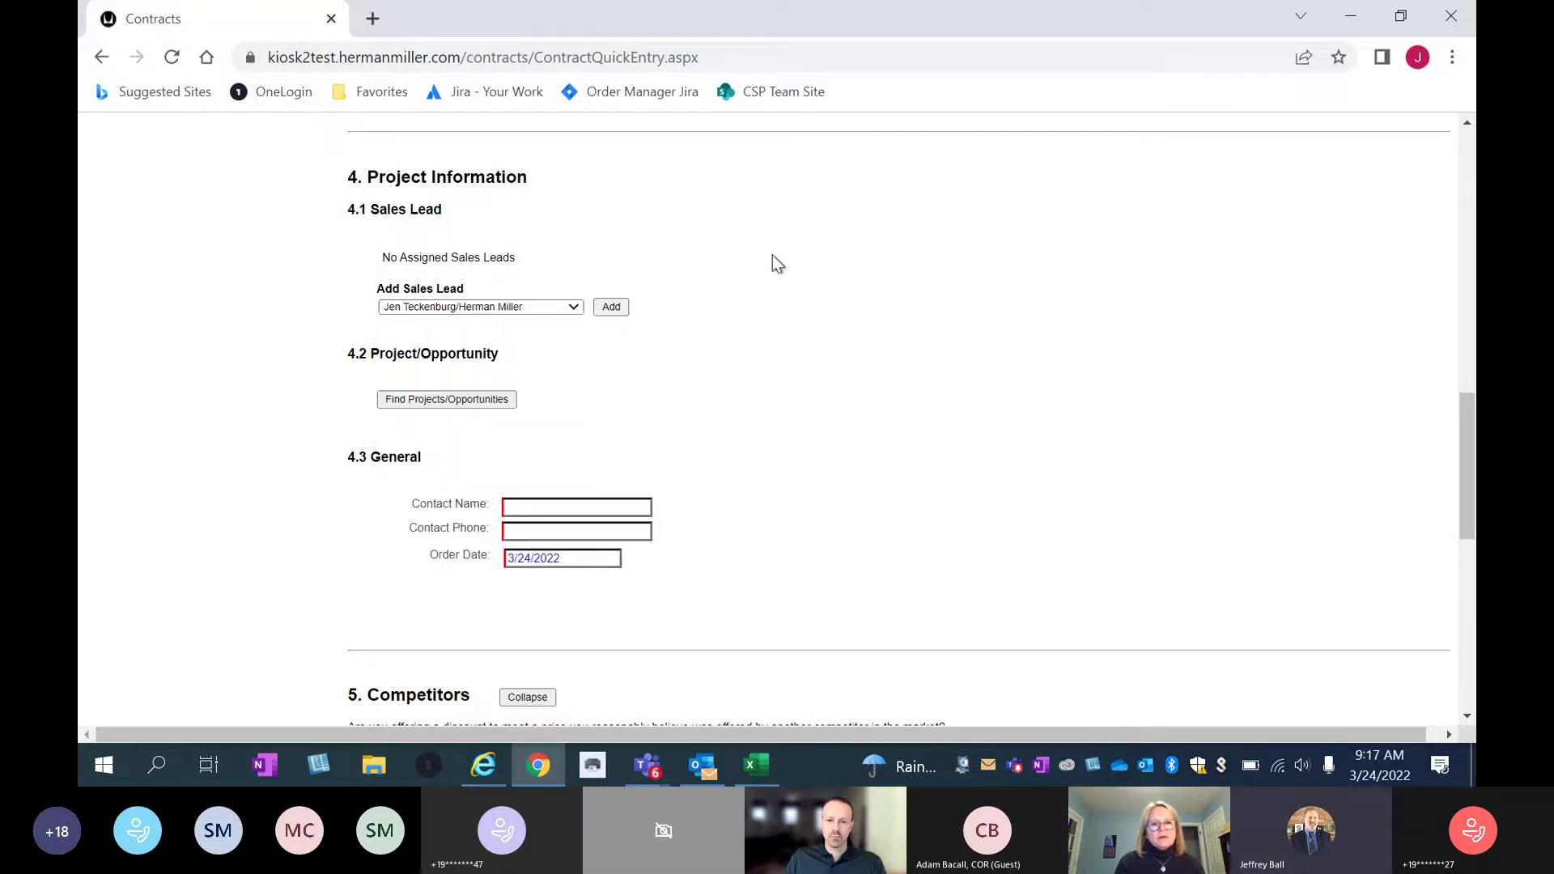
scroll(771, 256, down, 1)
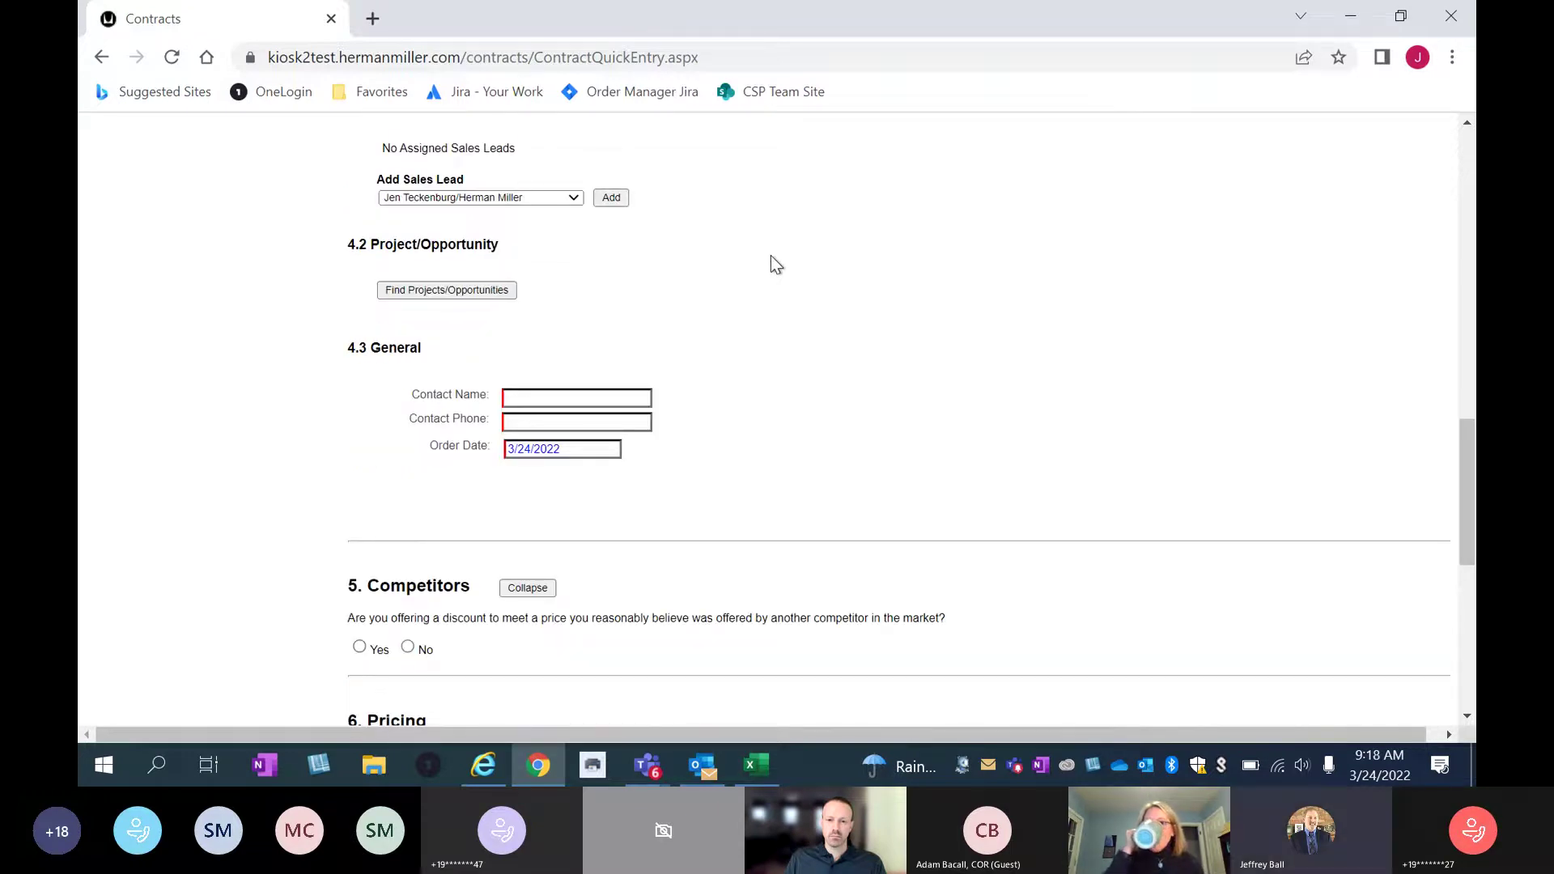
scroll(771, 265, down, 1)
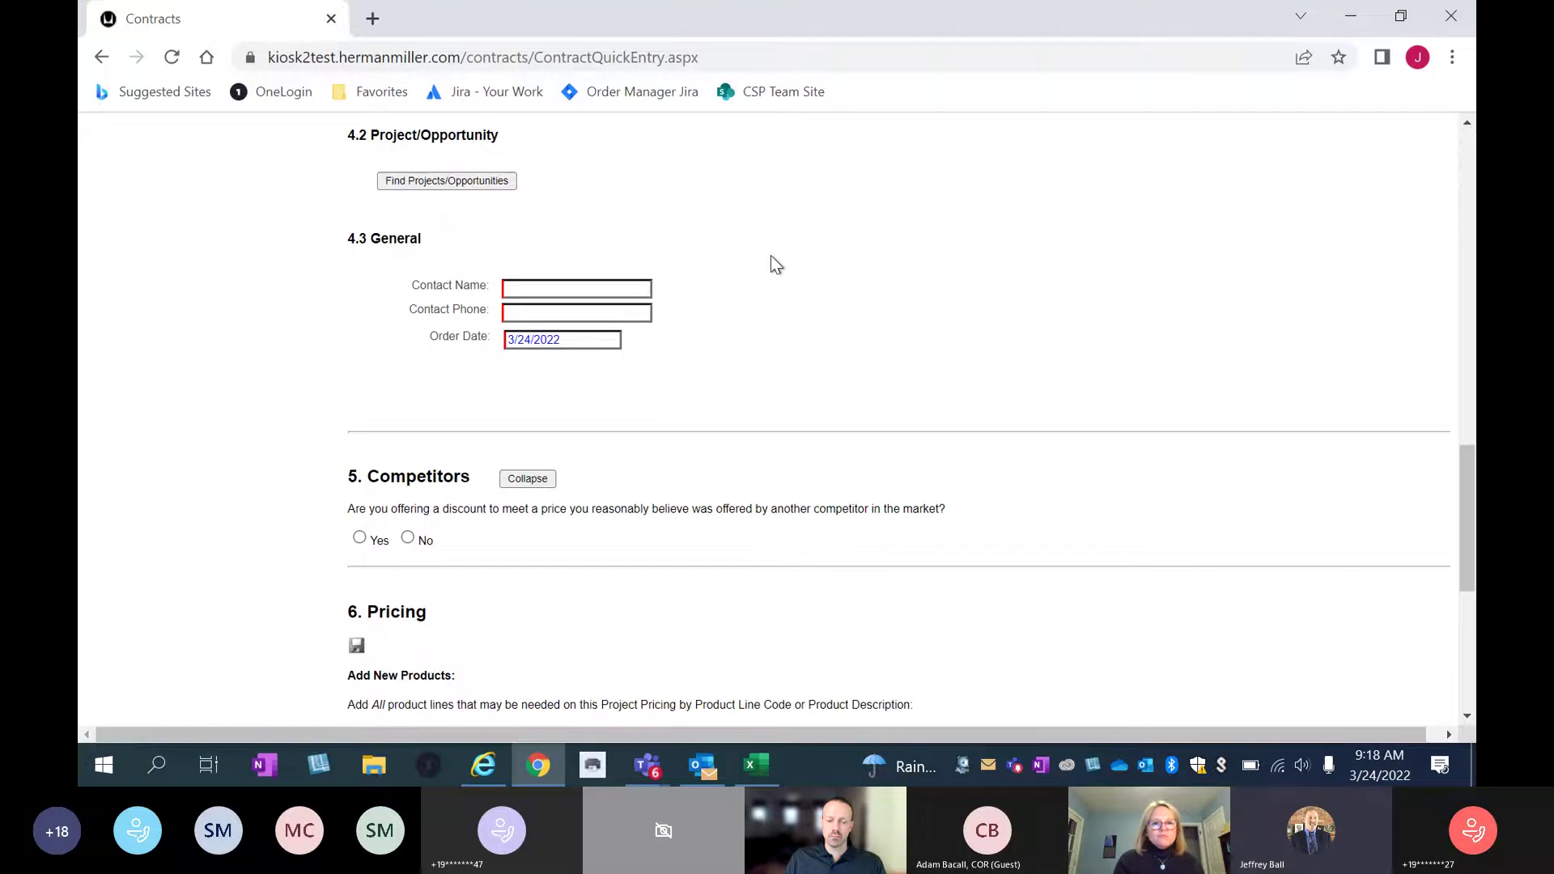
scroll(776, 264, up, 1)
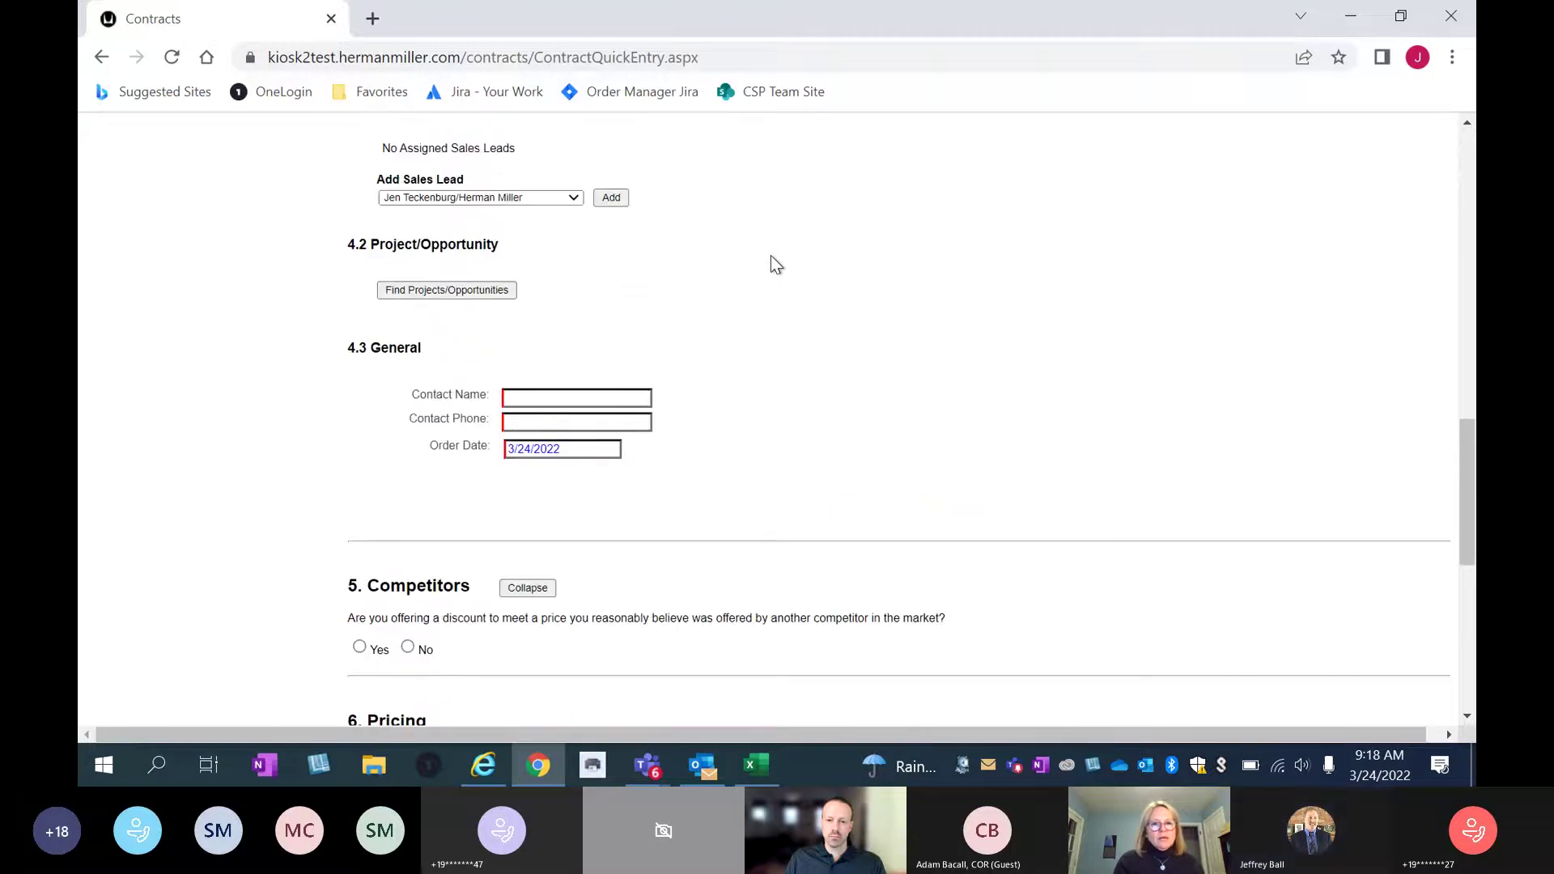
scroll(775, 265, up, 1)
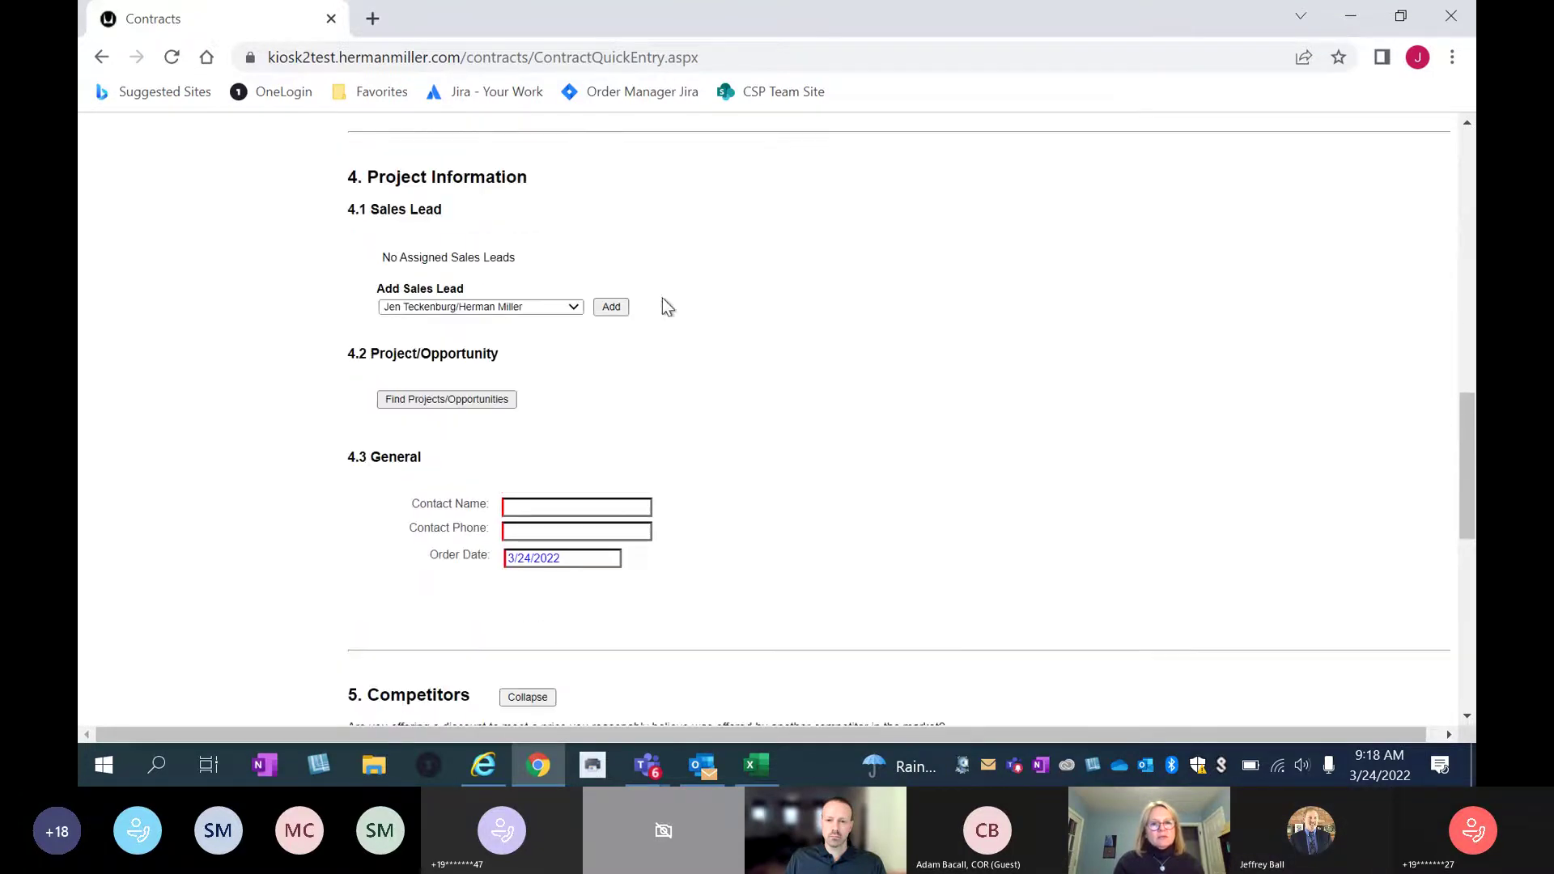
click(612, 306)
Set the contract's sales region to 1A Pacific Northwest in the basic contract information.
scroll(571, 344, up, 8)
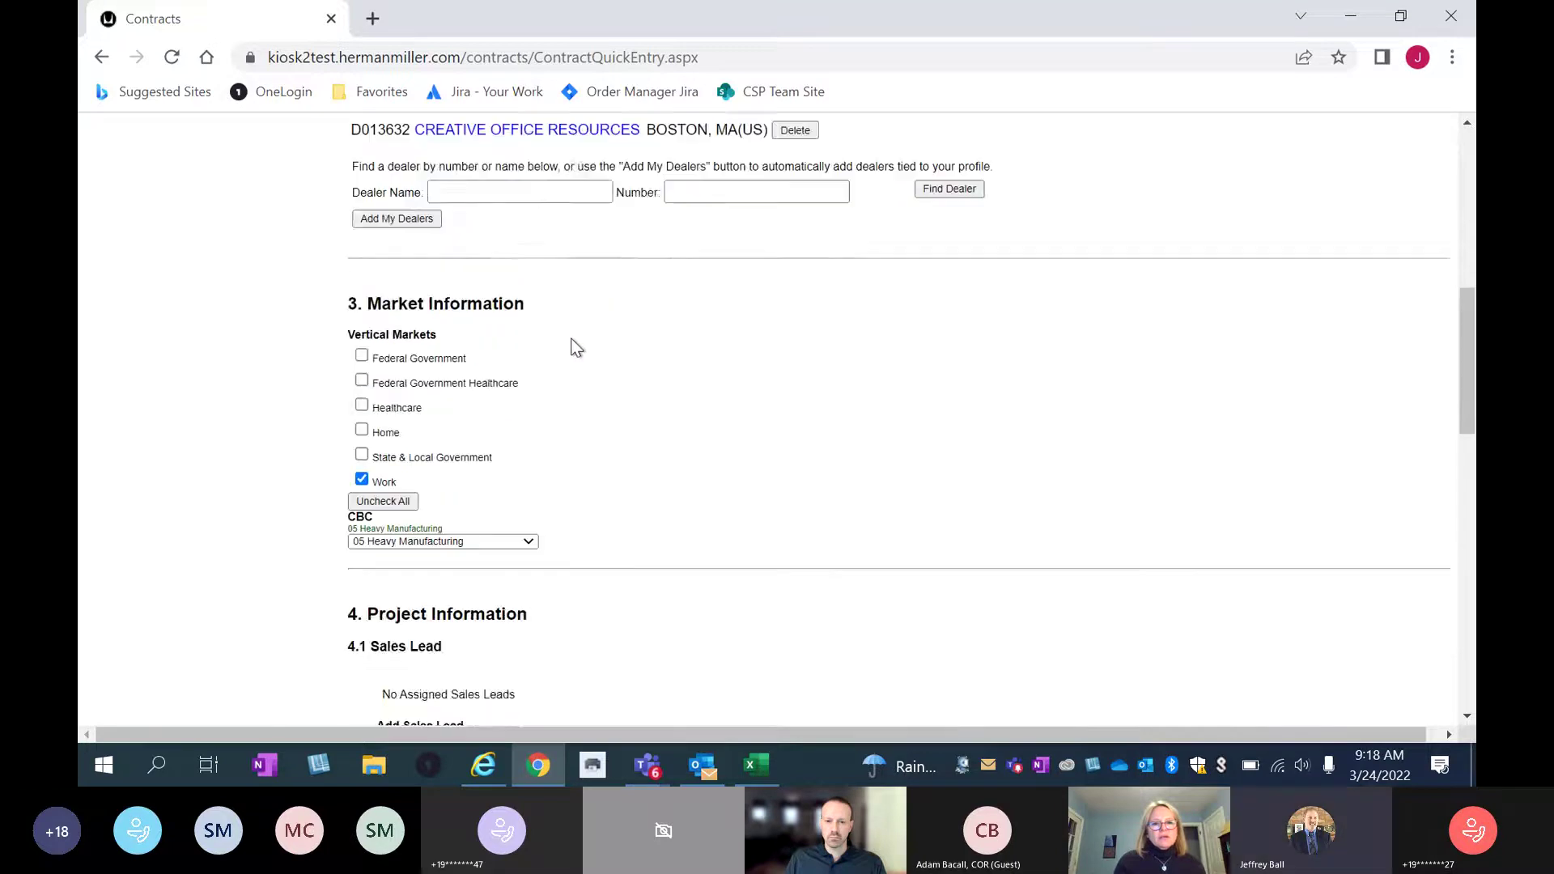
scroll(571, 344, up, 1)
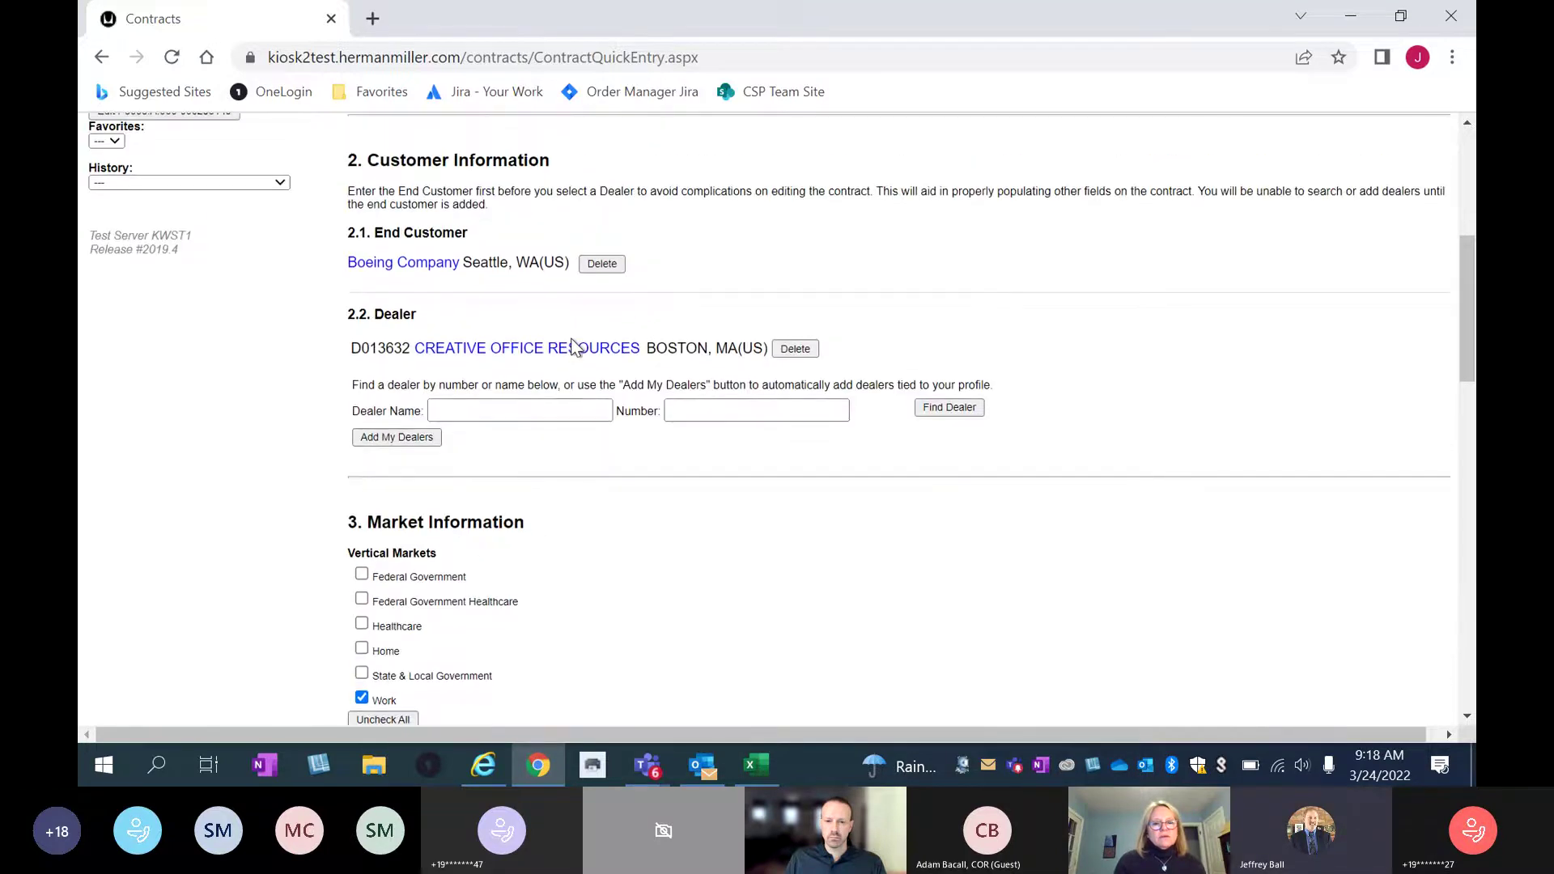
scroll(571, 344, up, 3)
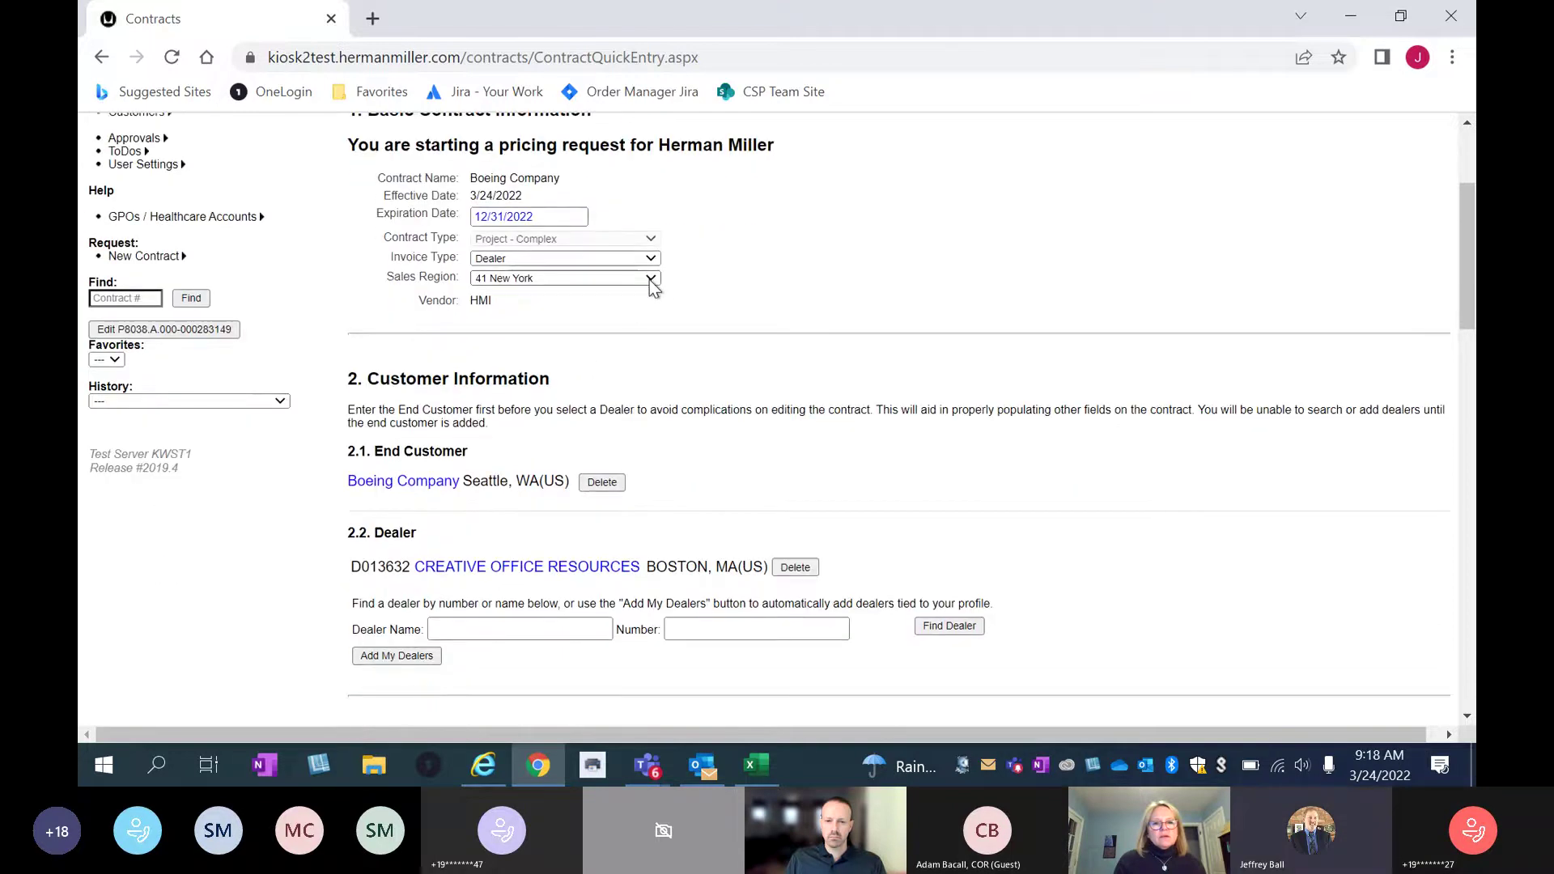
click(653, 280)
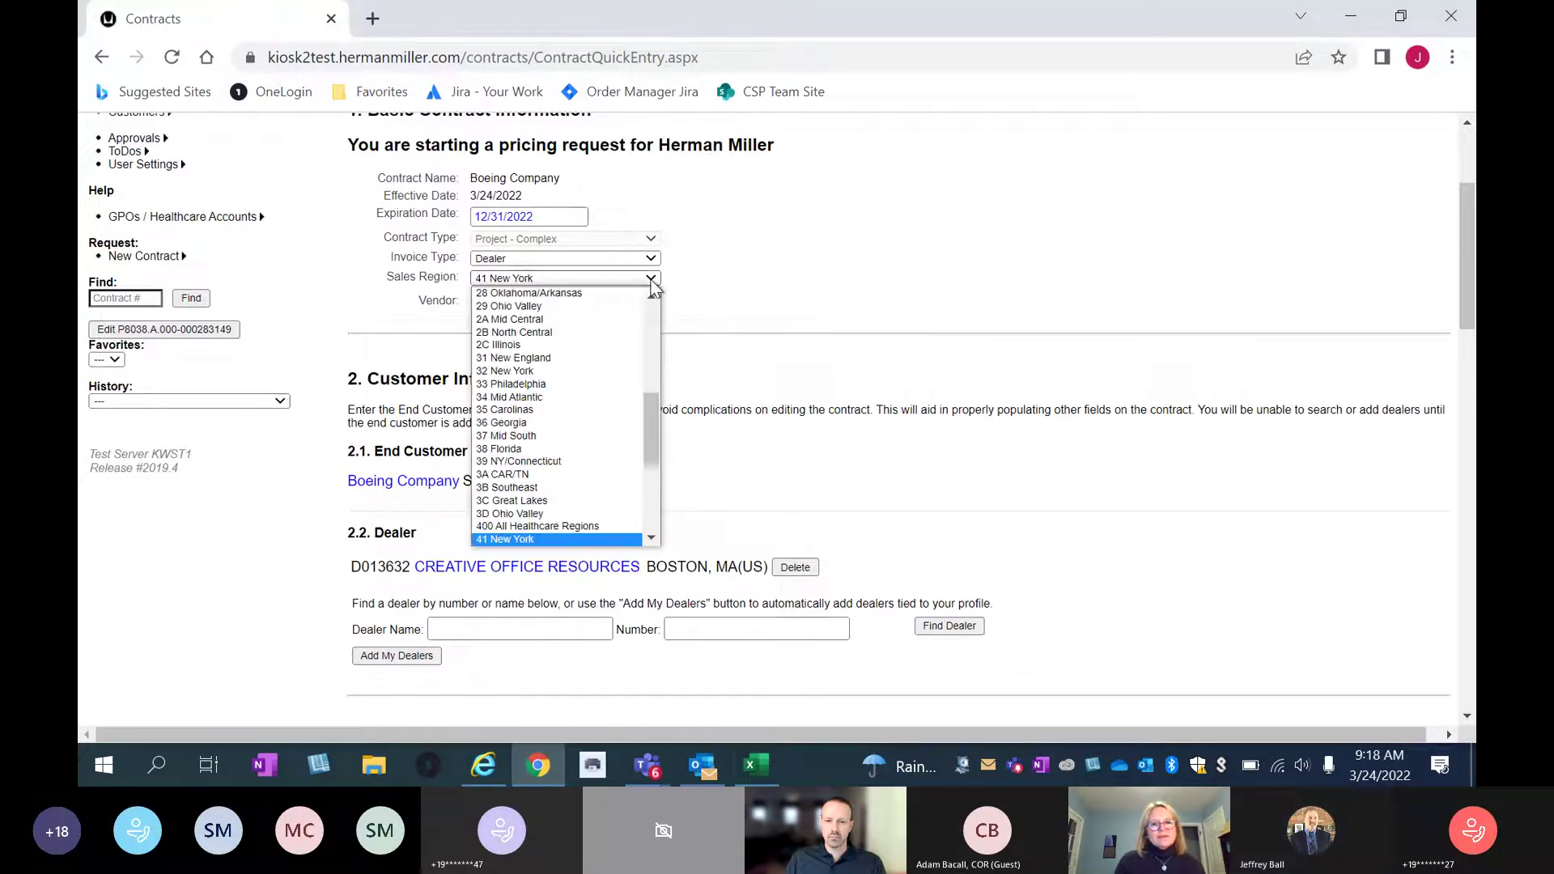
scroll(654, 322, up, 3)
scroll(651, 317, up, 2)
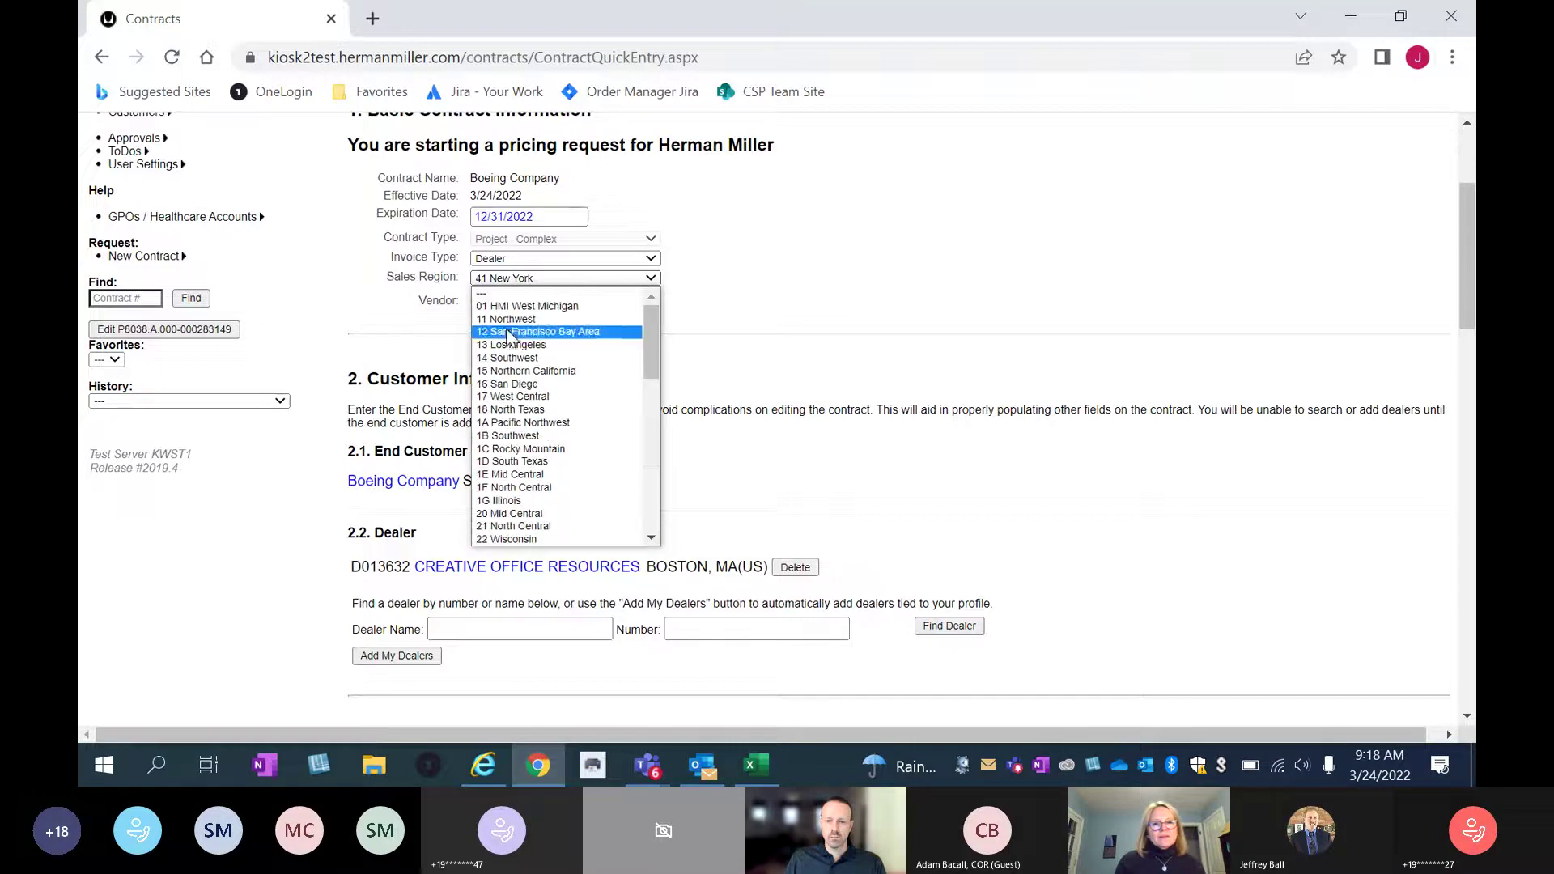
click(505, 426)
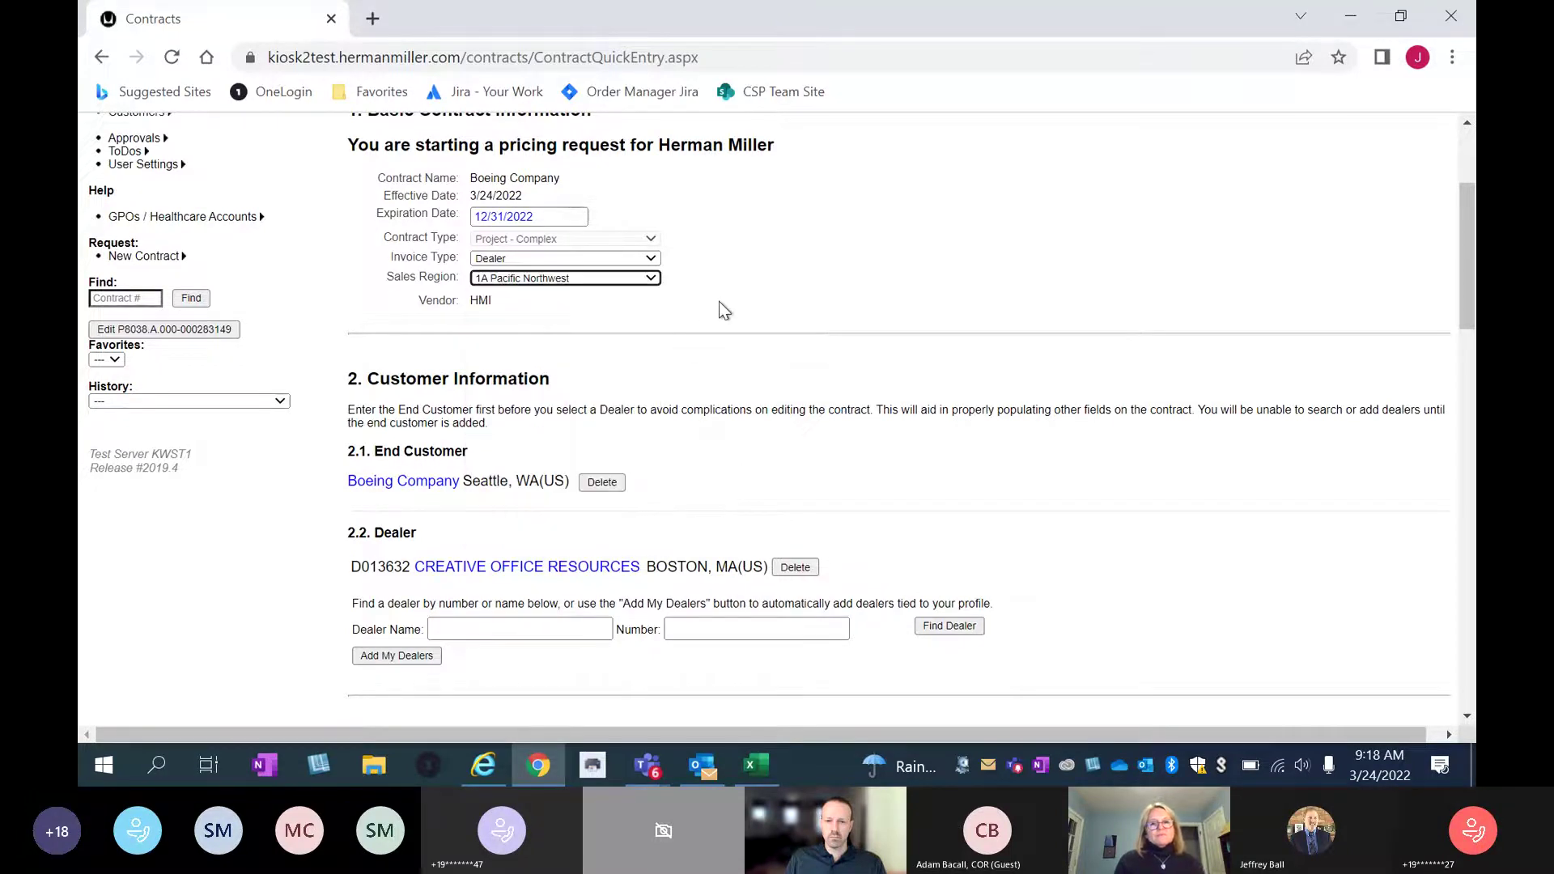
Recheck the sales lead entry in the project information and save the draft contract request.
scroll(719, 309, down, 15)
click(609, 308)
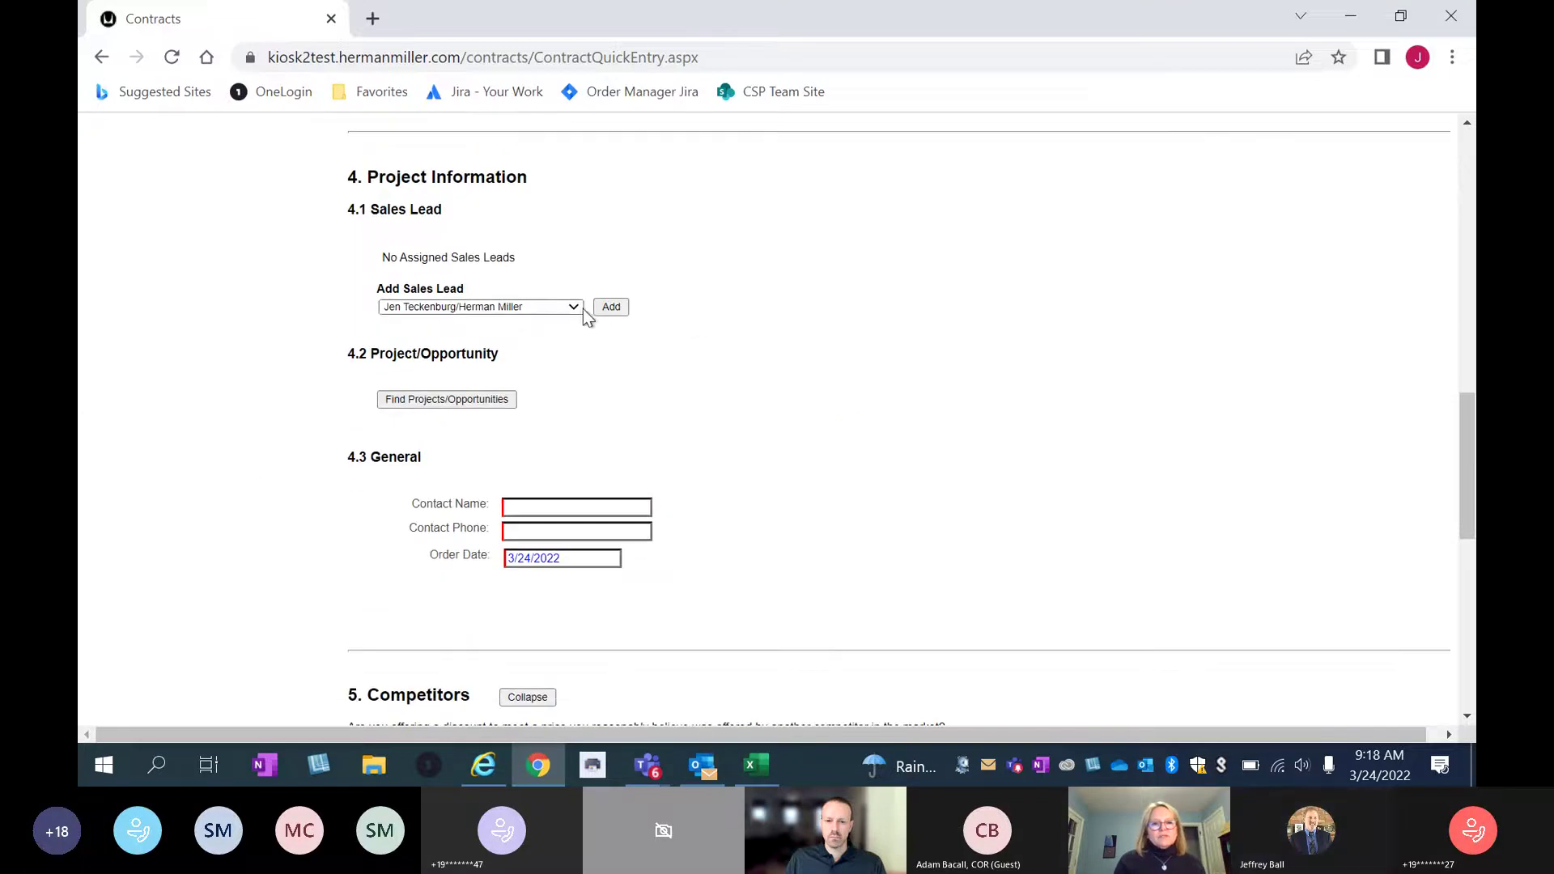
scroll(586, 312, up, 15)
scroll(325, 155, up, 2)
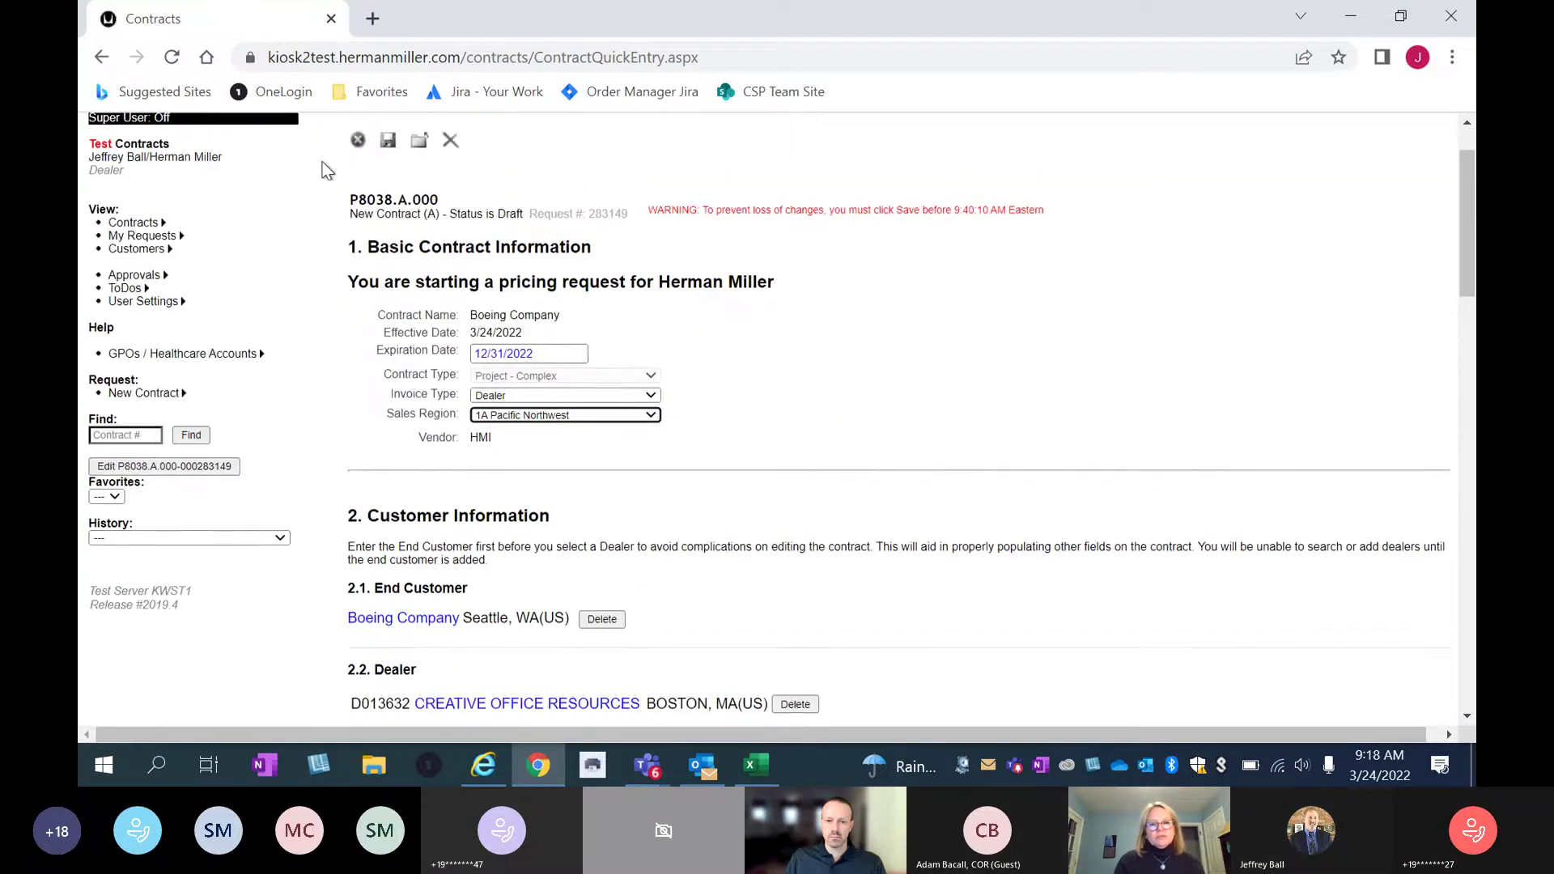
click(388, 226)
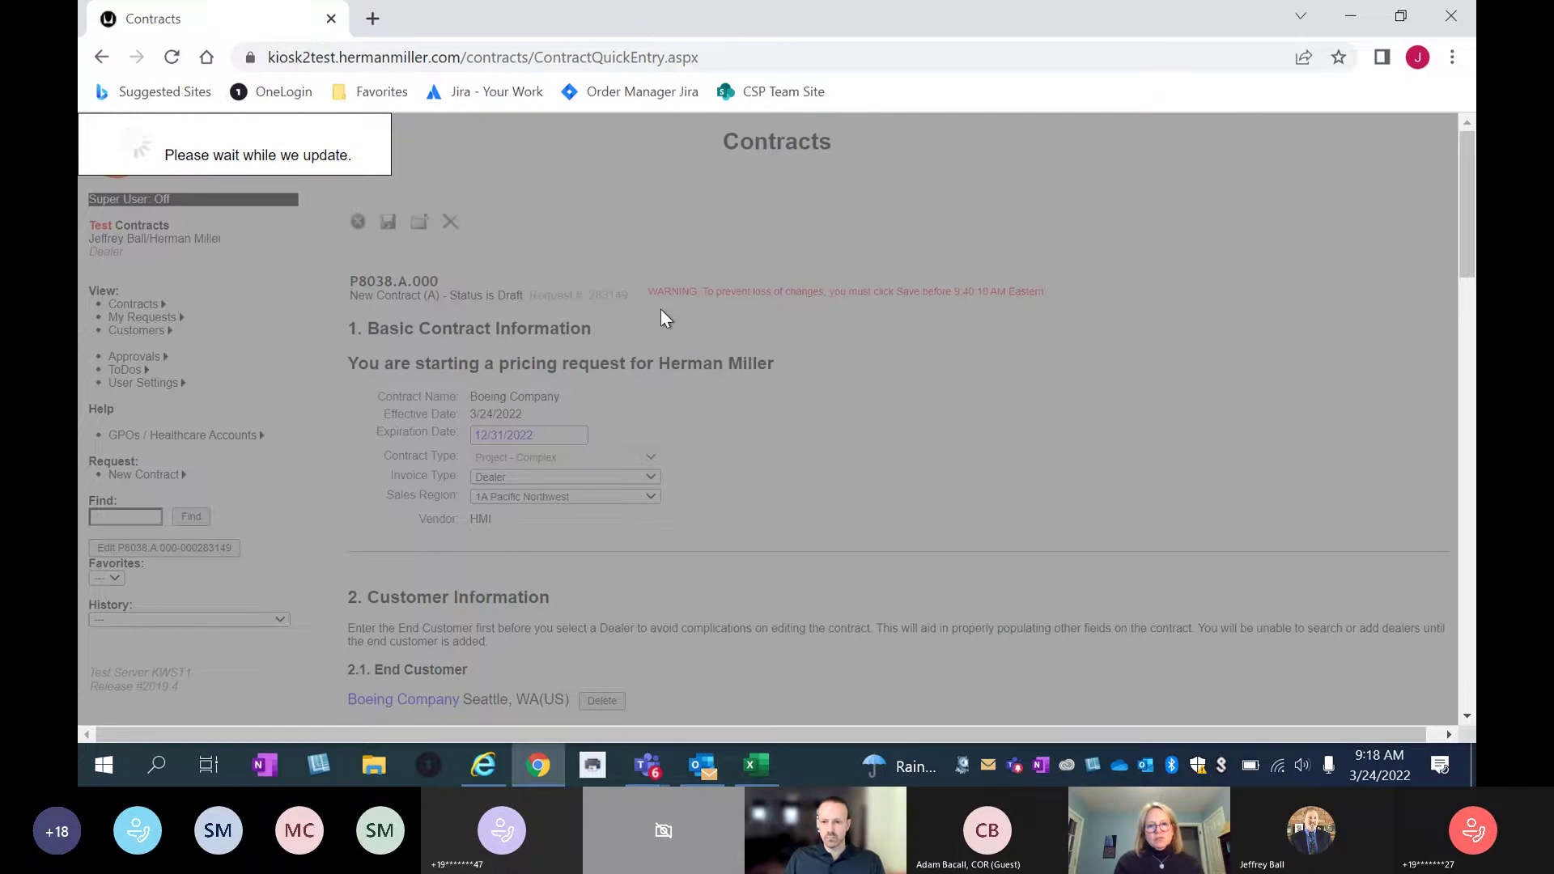
Add the selected Herman Miller representative as sales lead in the project information.
scroll(660, 309, down, 15)
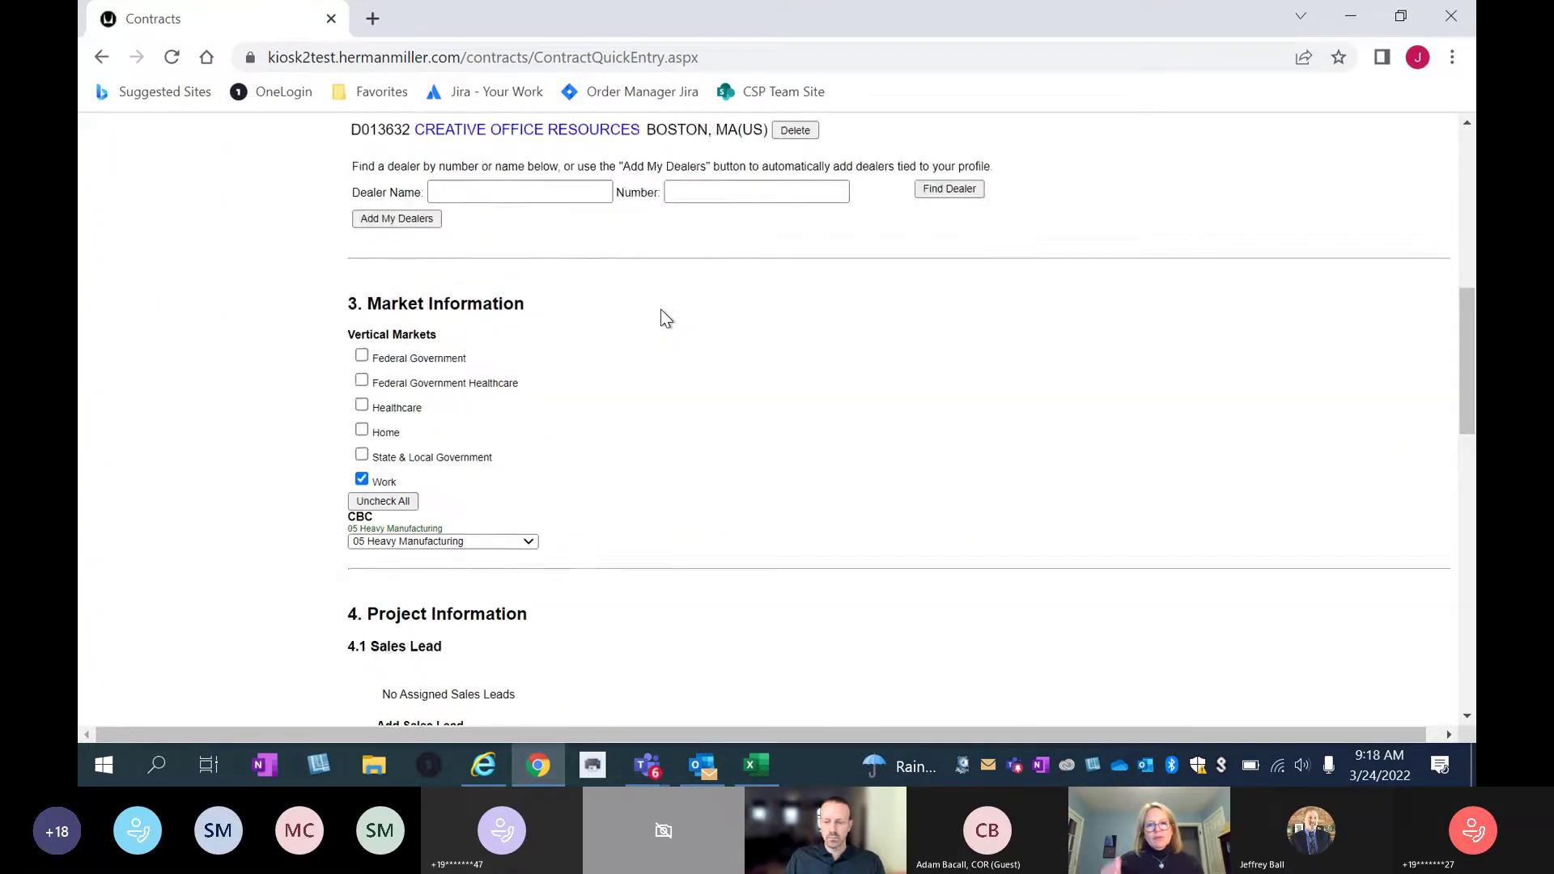
scroll(660, 310, down, 2)
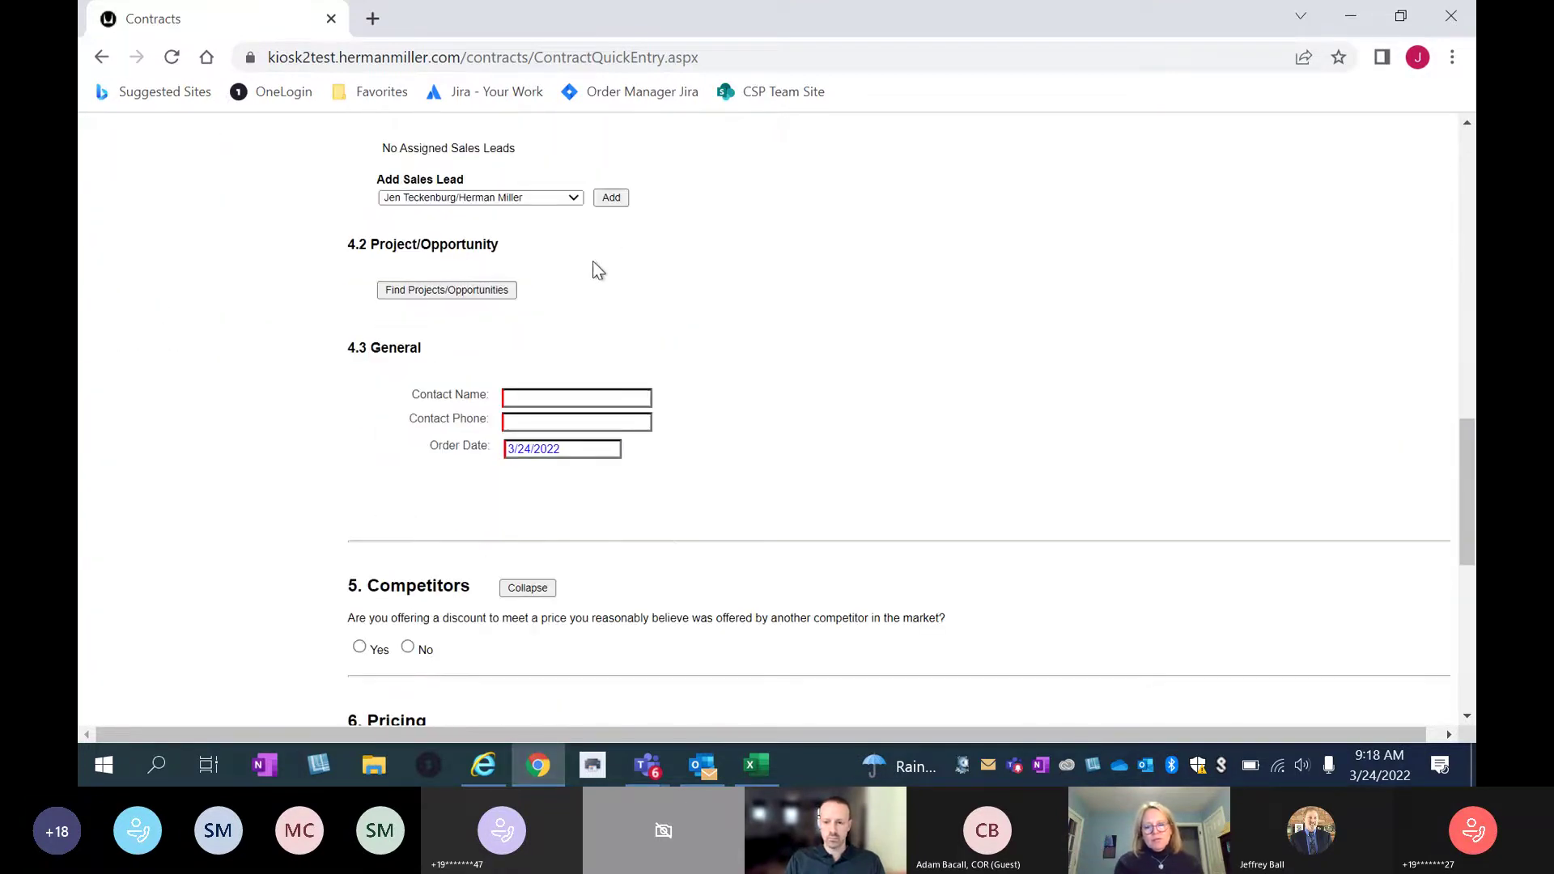
click(612, 202)
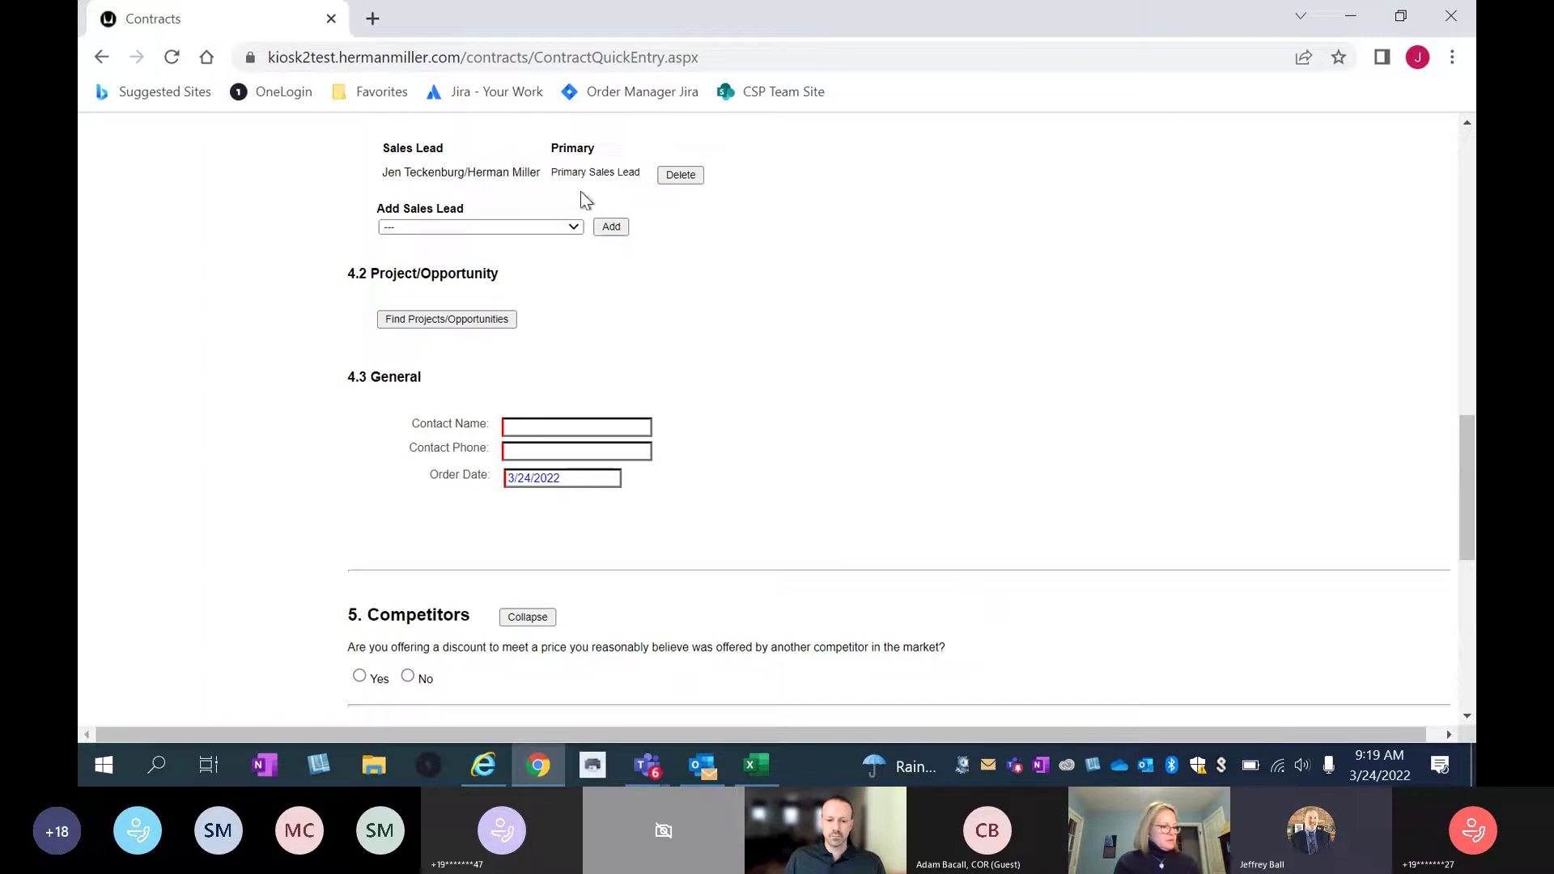
Review the dealer, market information and sales lead sections of the draft request.
scroll(727, 207, down, 1)
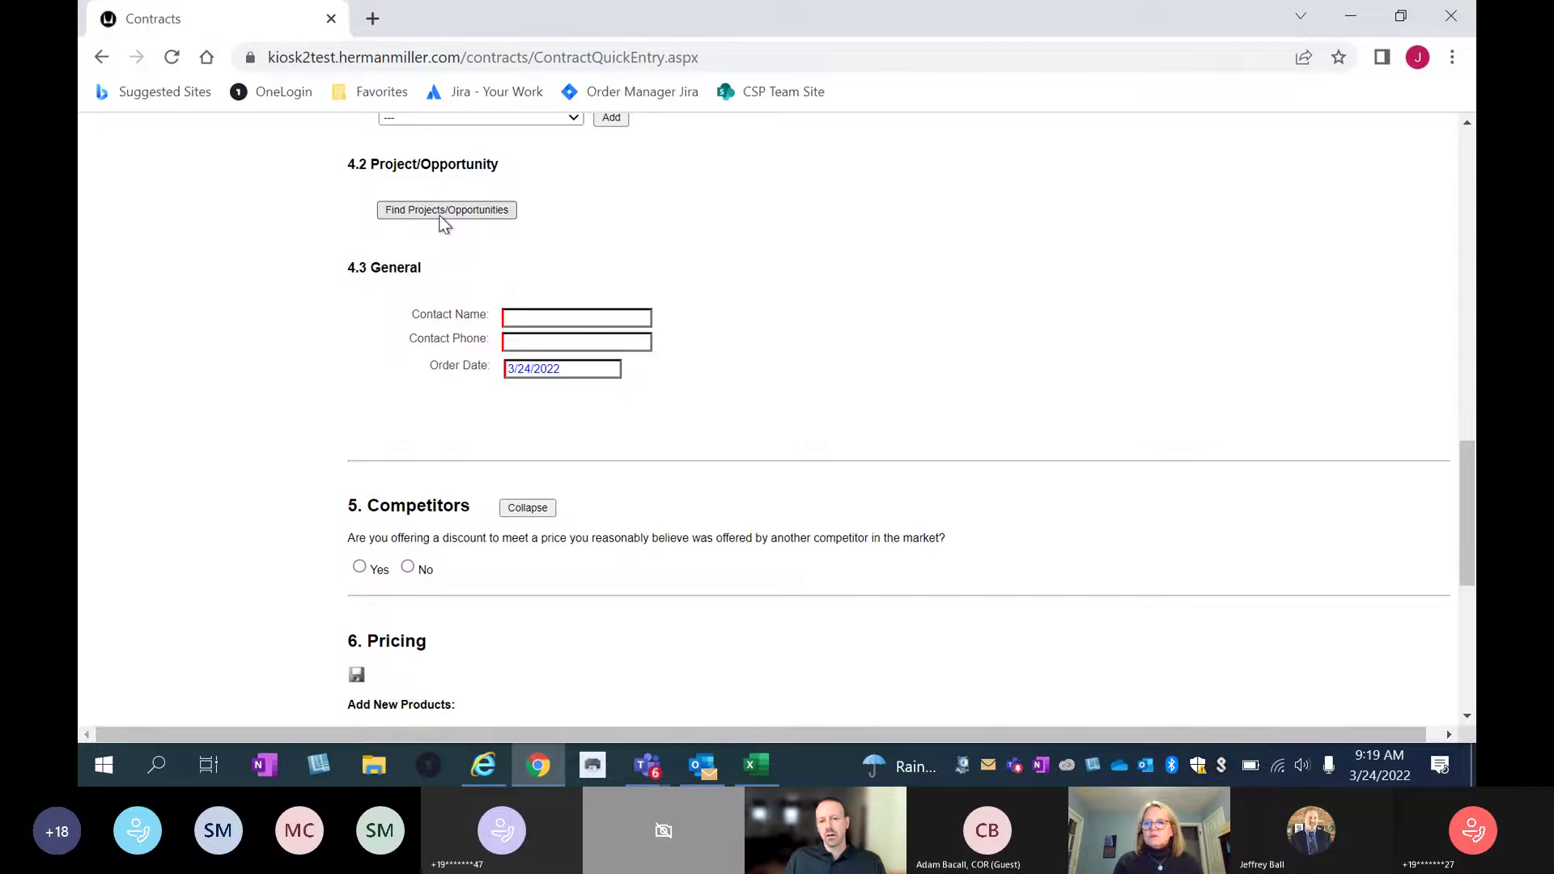
scroll(444, 234, up, 1)
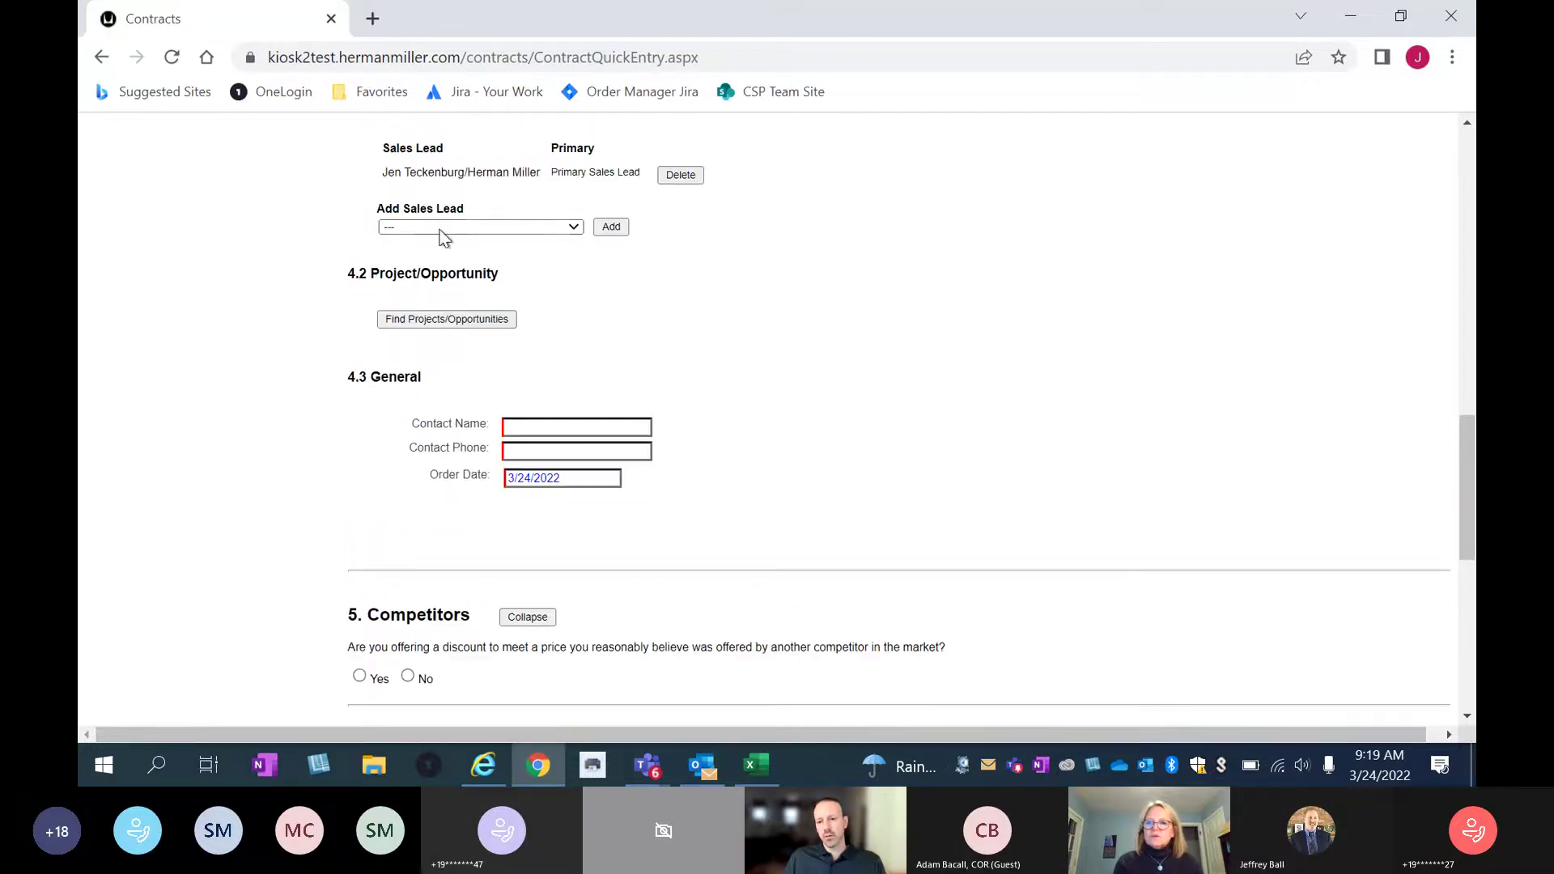
scroll(443, 235, up, 2)
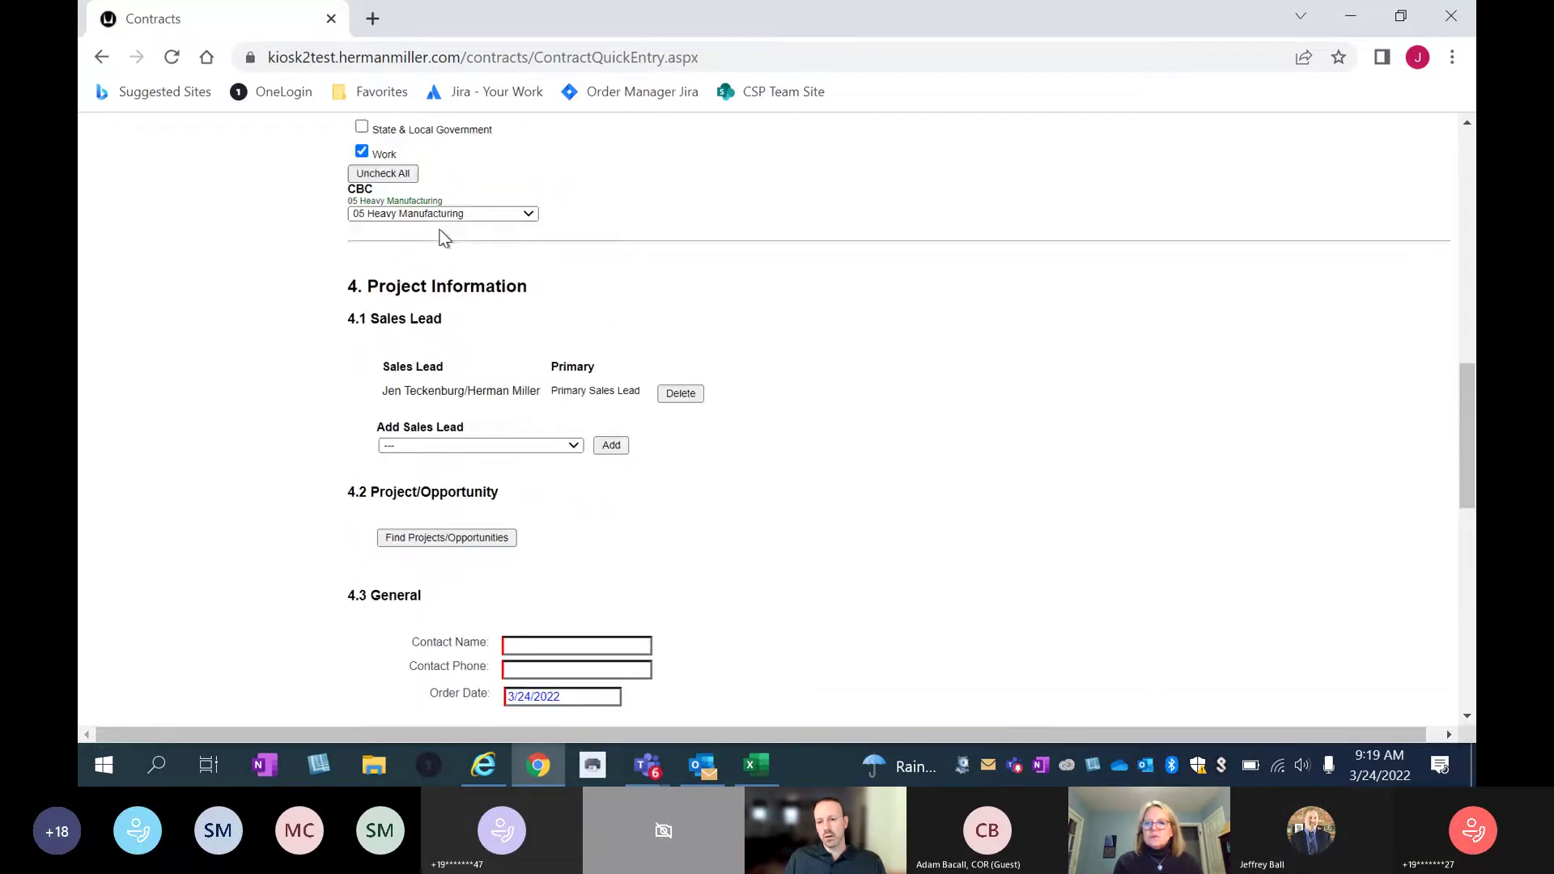
scroll(443, 234, up, 3)
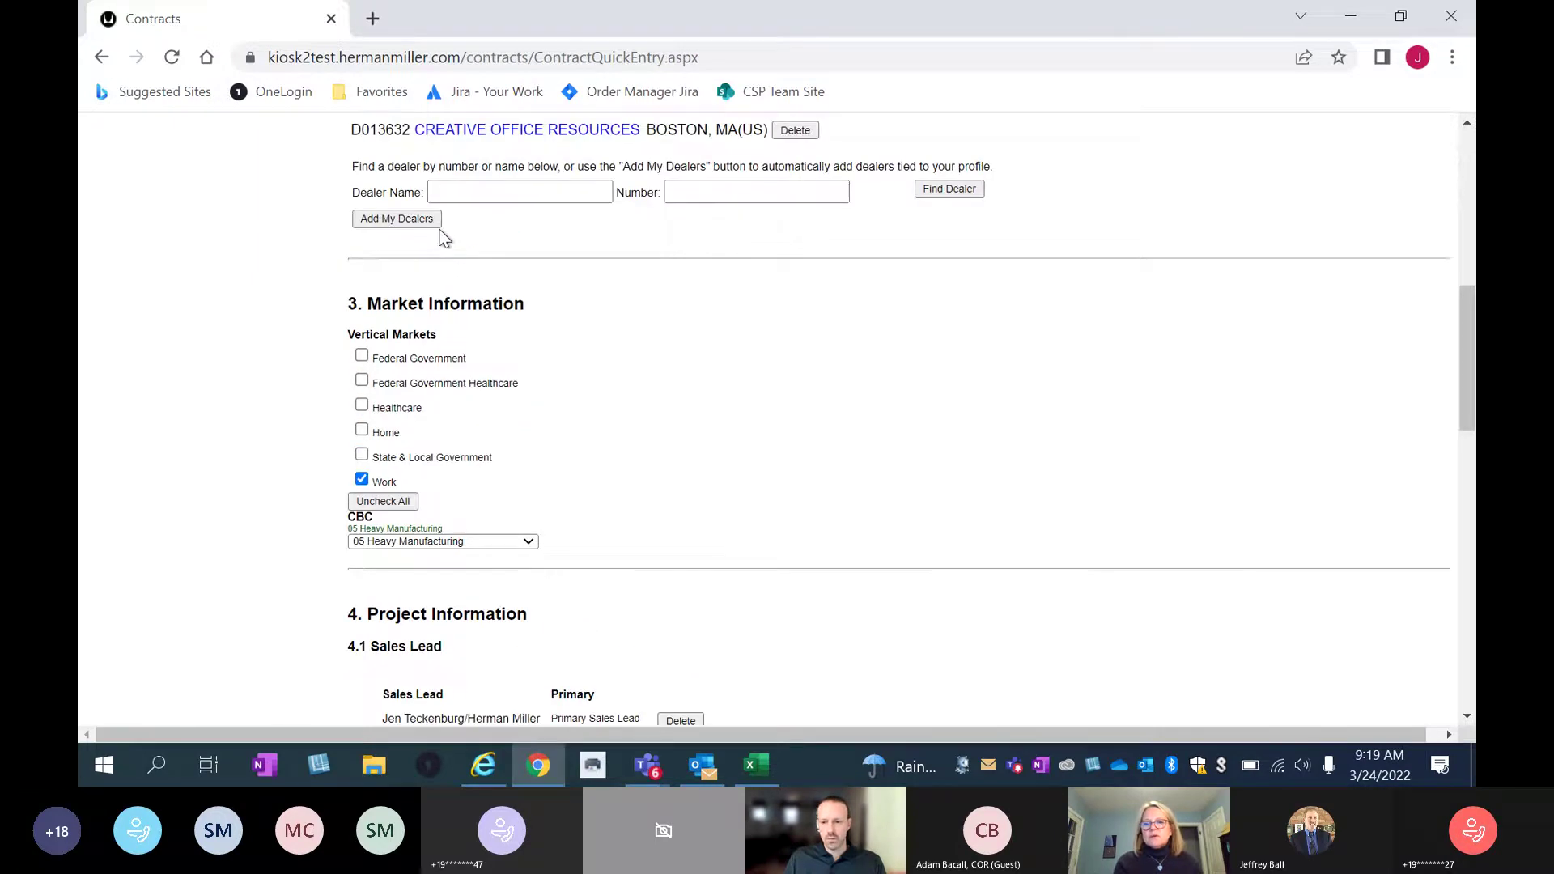
scroll(443, 235, up, 1)
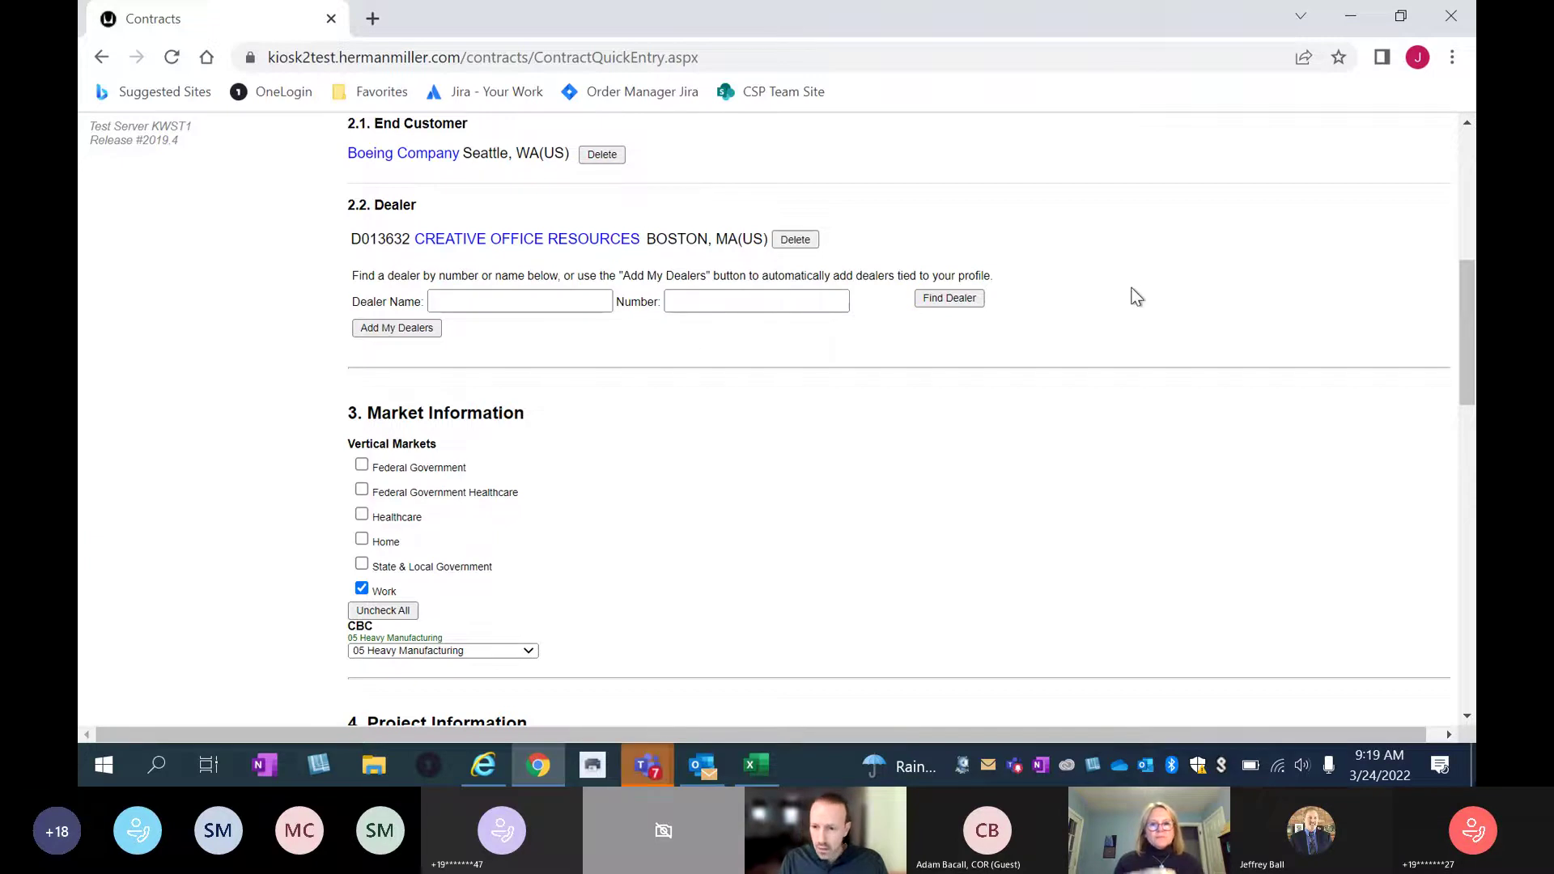
scroll(1135, 297, down, 1)
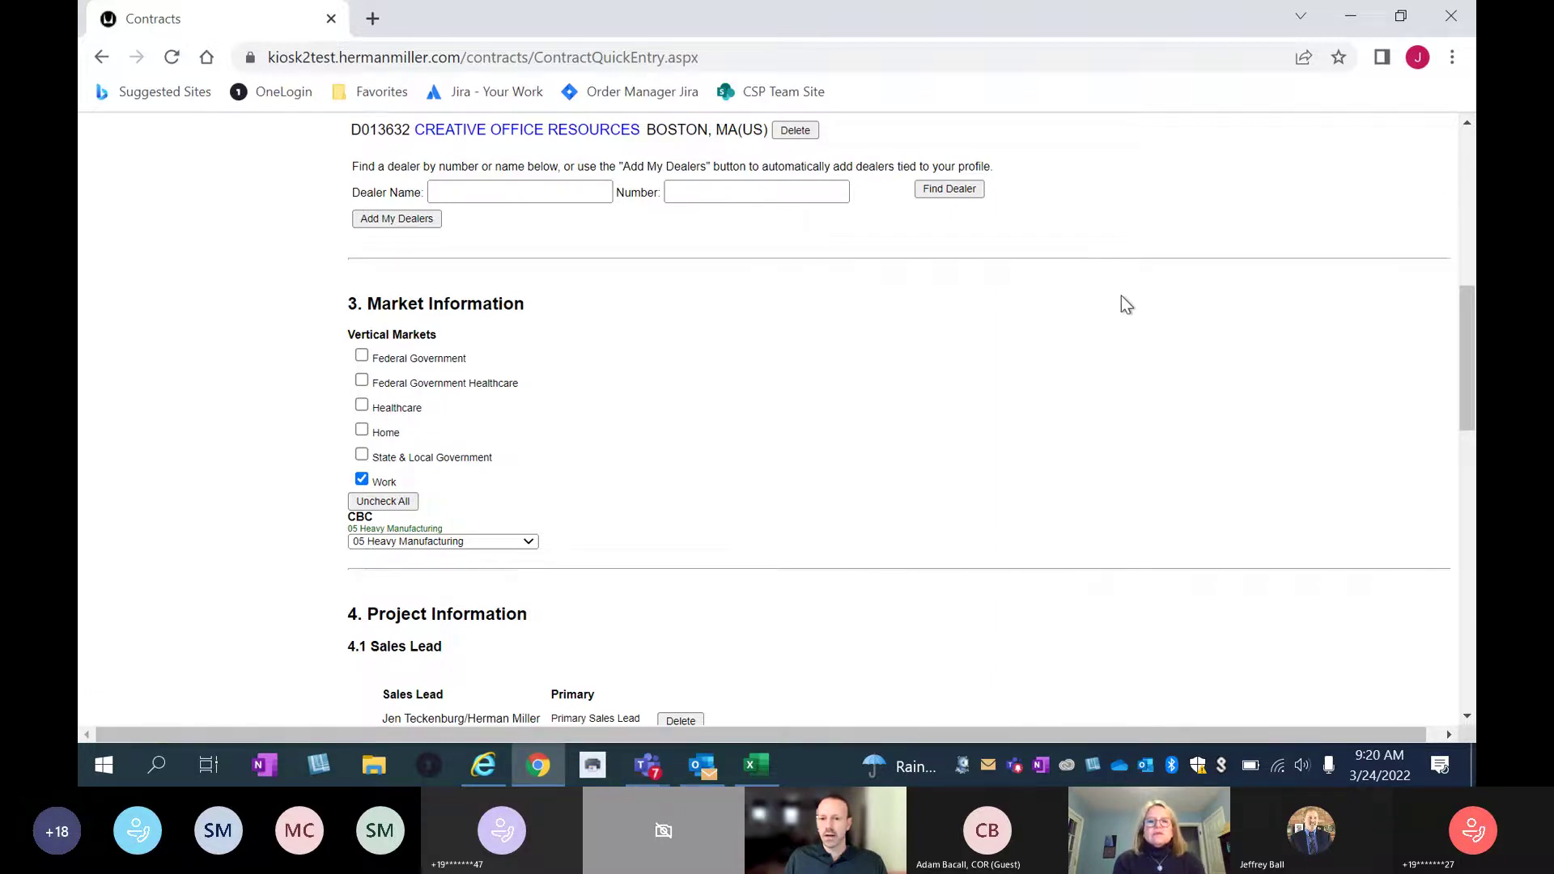
scroll(1114, 302, down, 1)
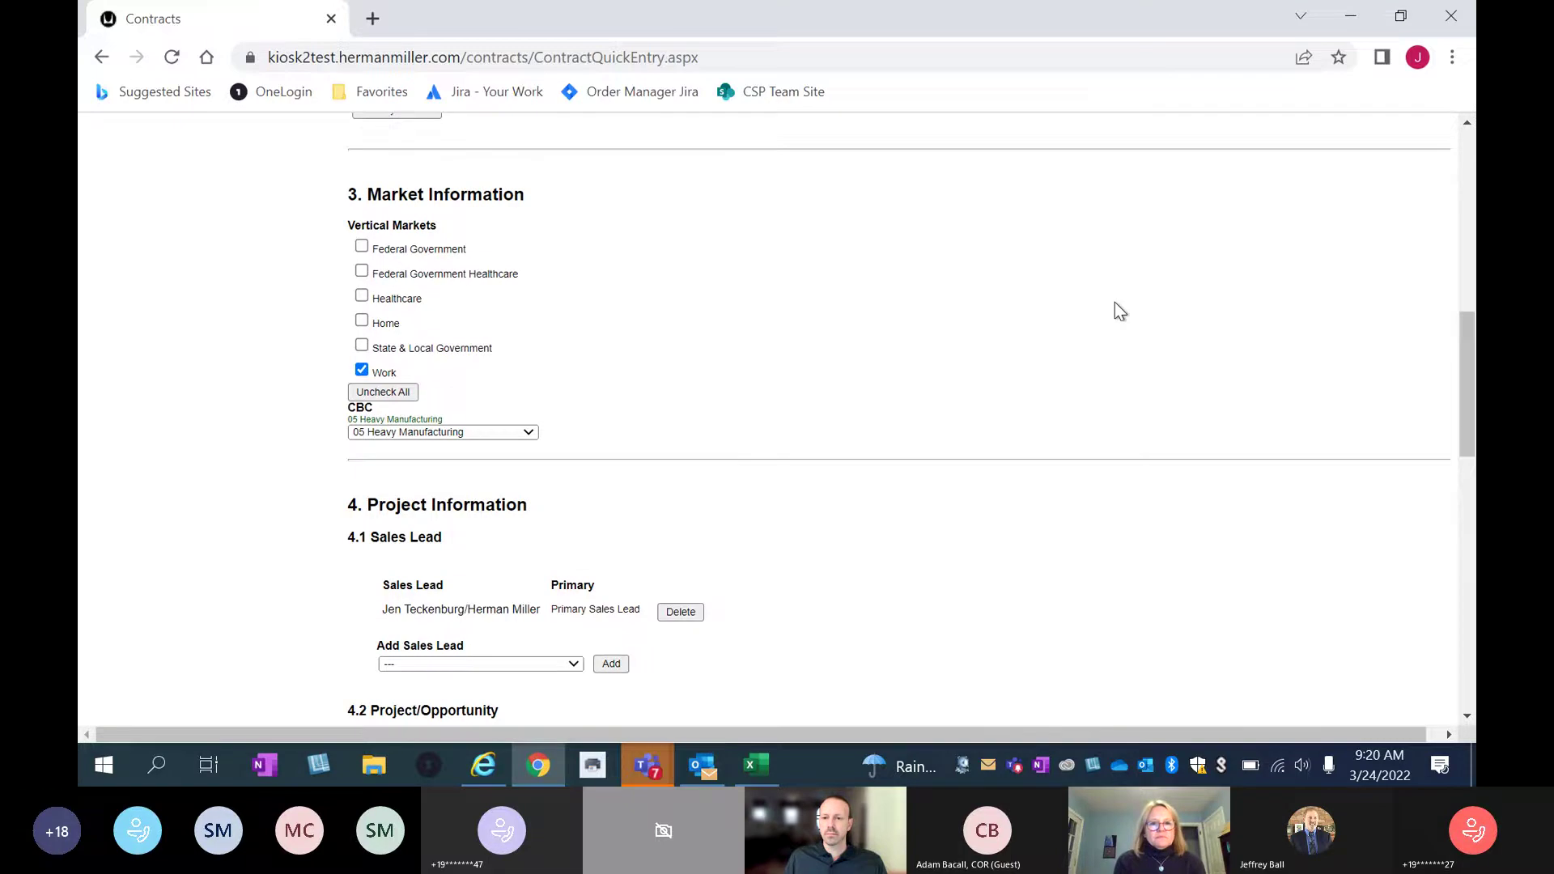
scroll(1114, 302, down, 2)
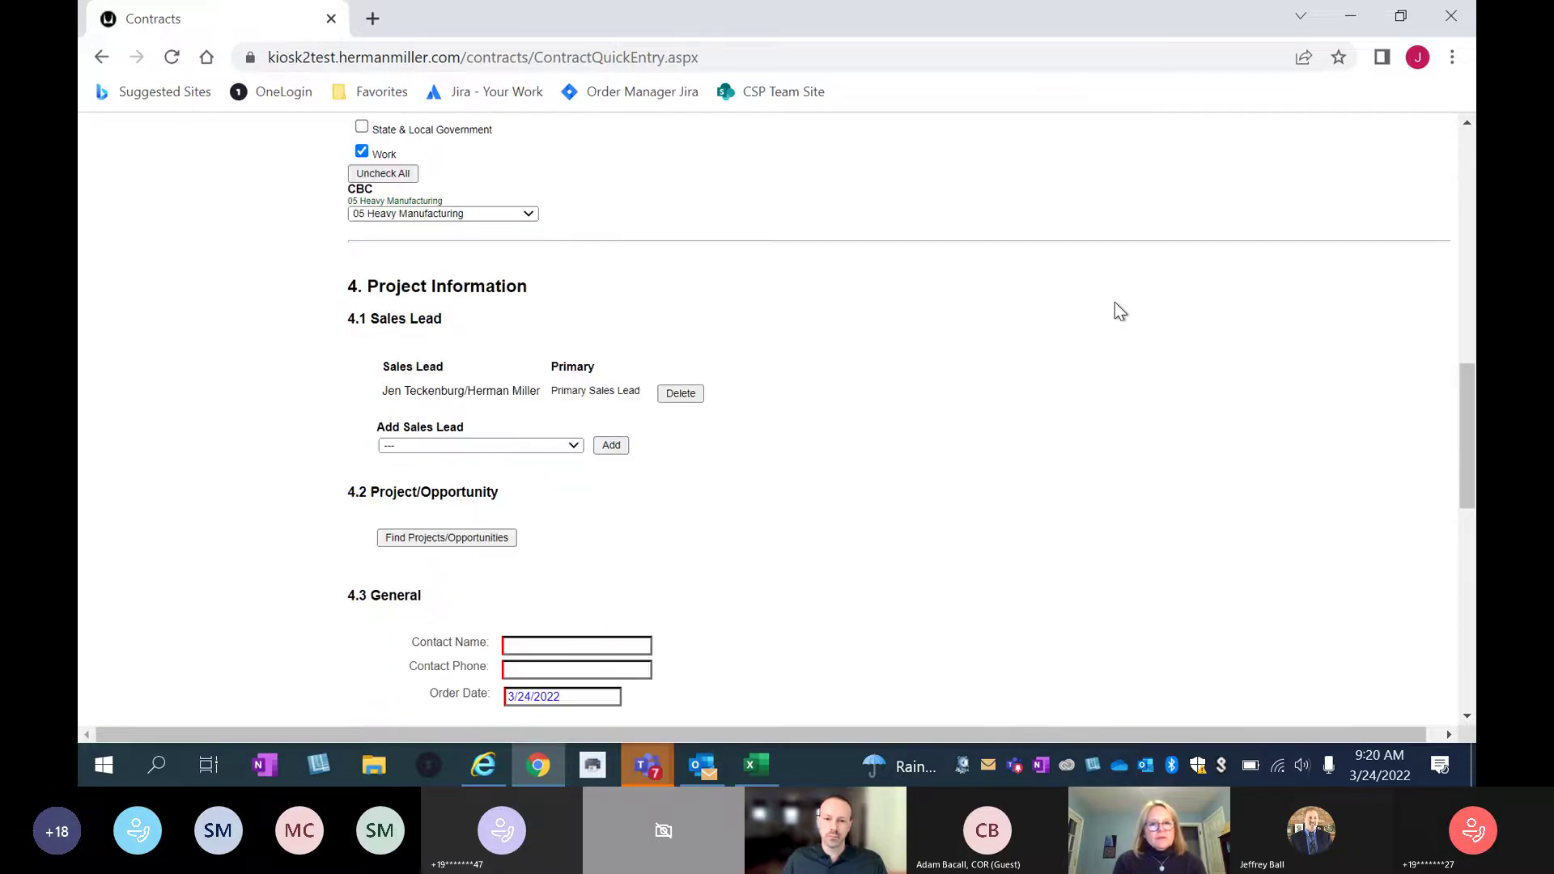
scroll(1115, 303, down, 2)
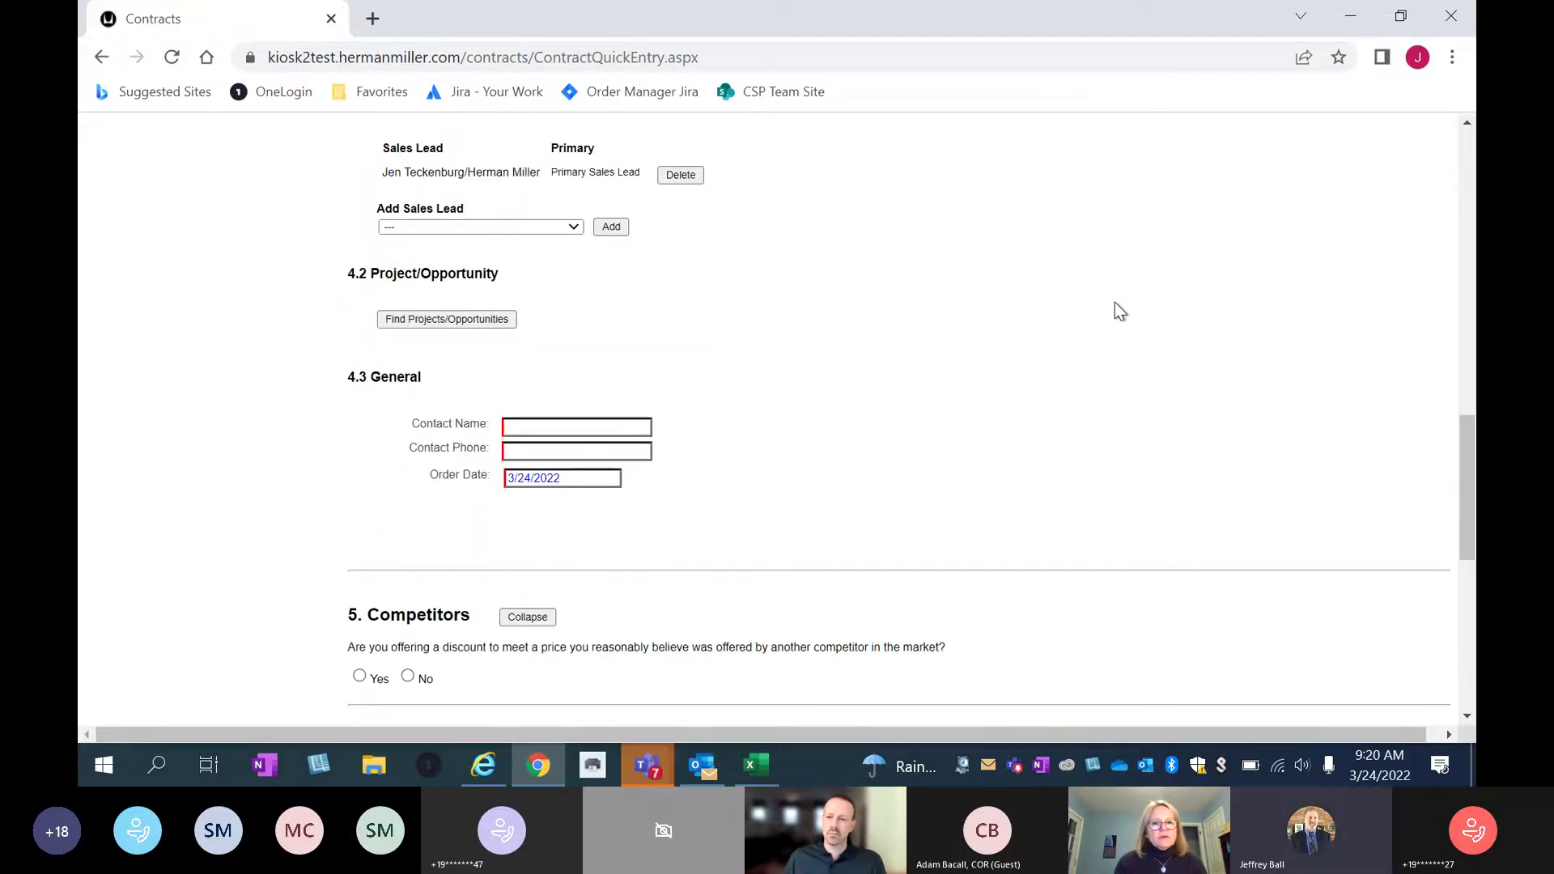
Search for matching projects or opportunities and start a new project/opportunity for the request.
scroll(1114, 311, down, 1)
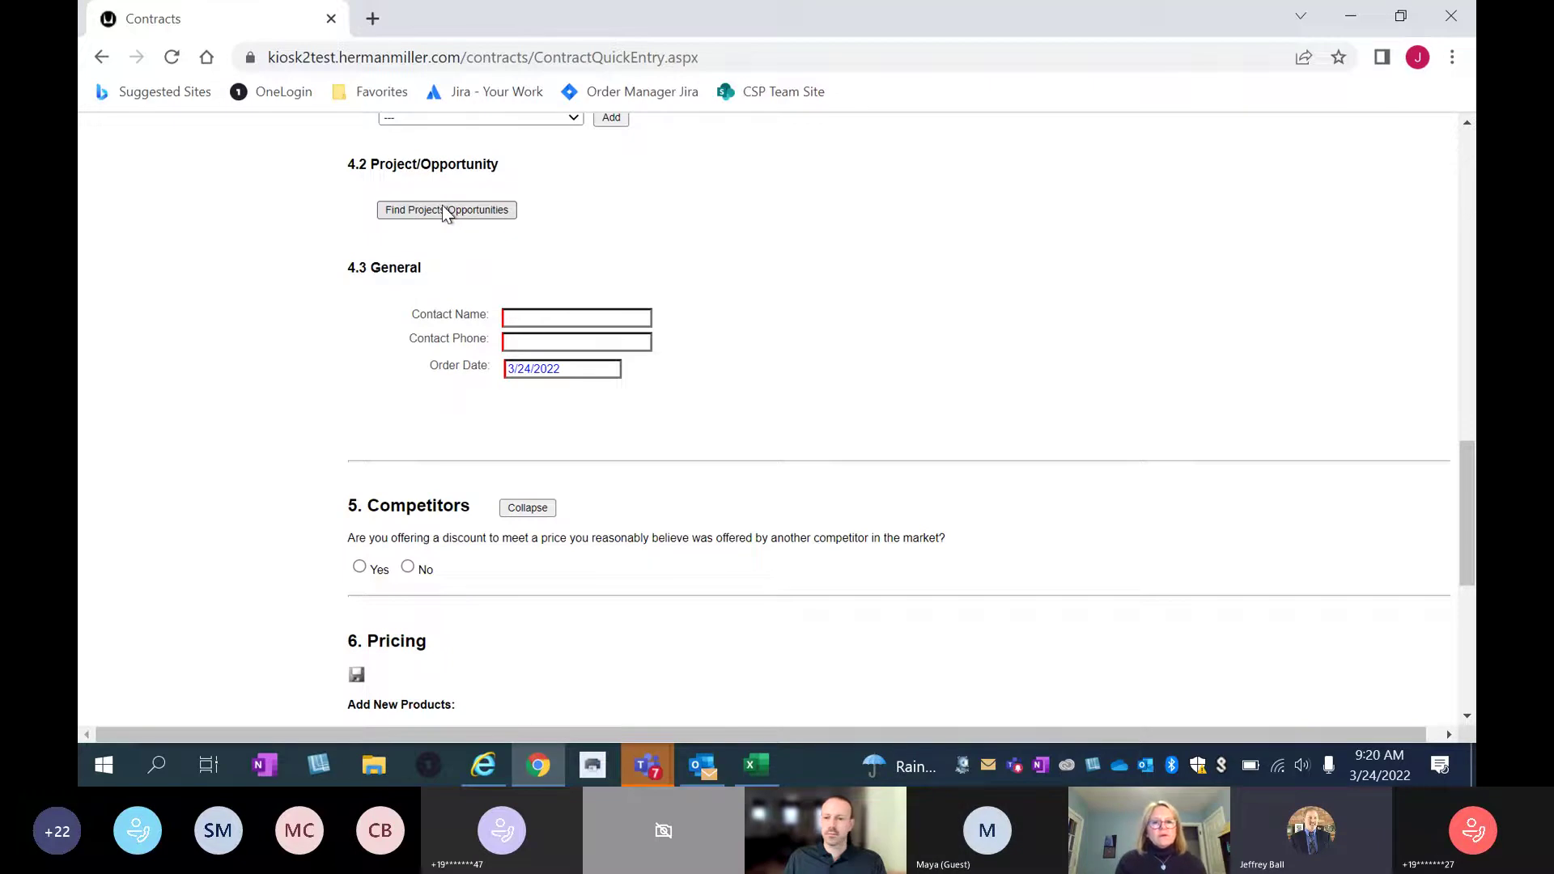
click(445, 212)
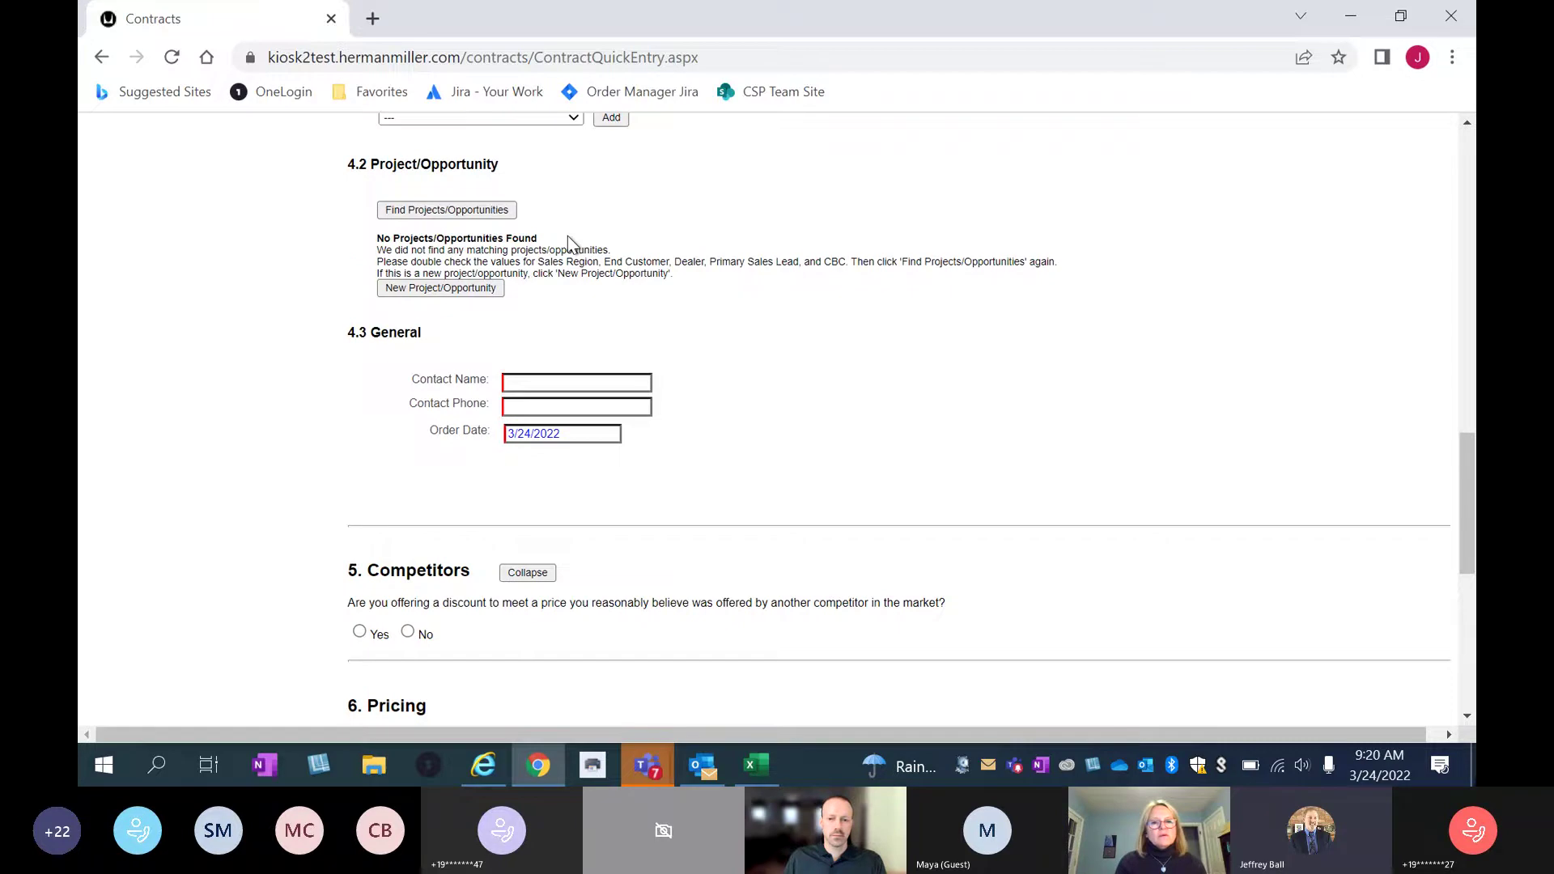
click(451, 289)
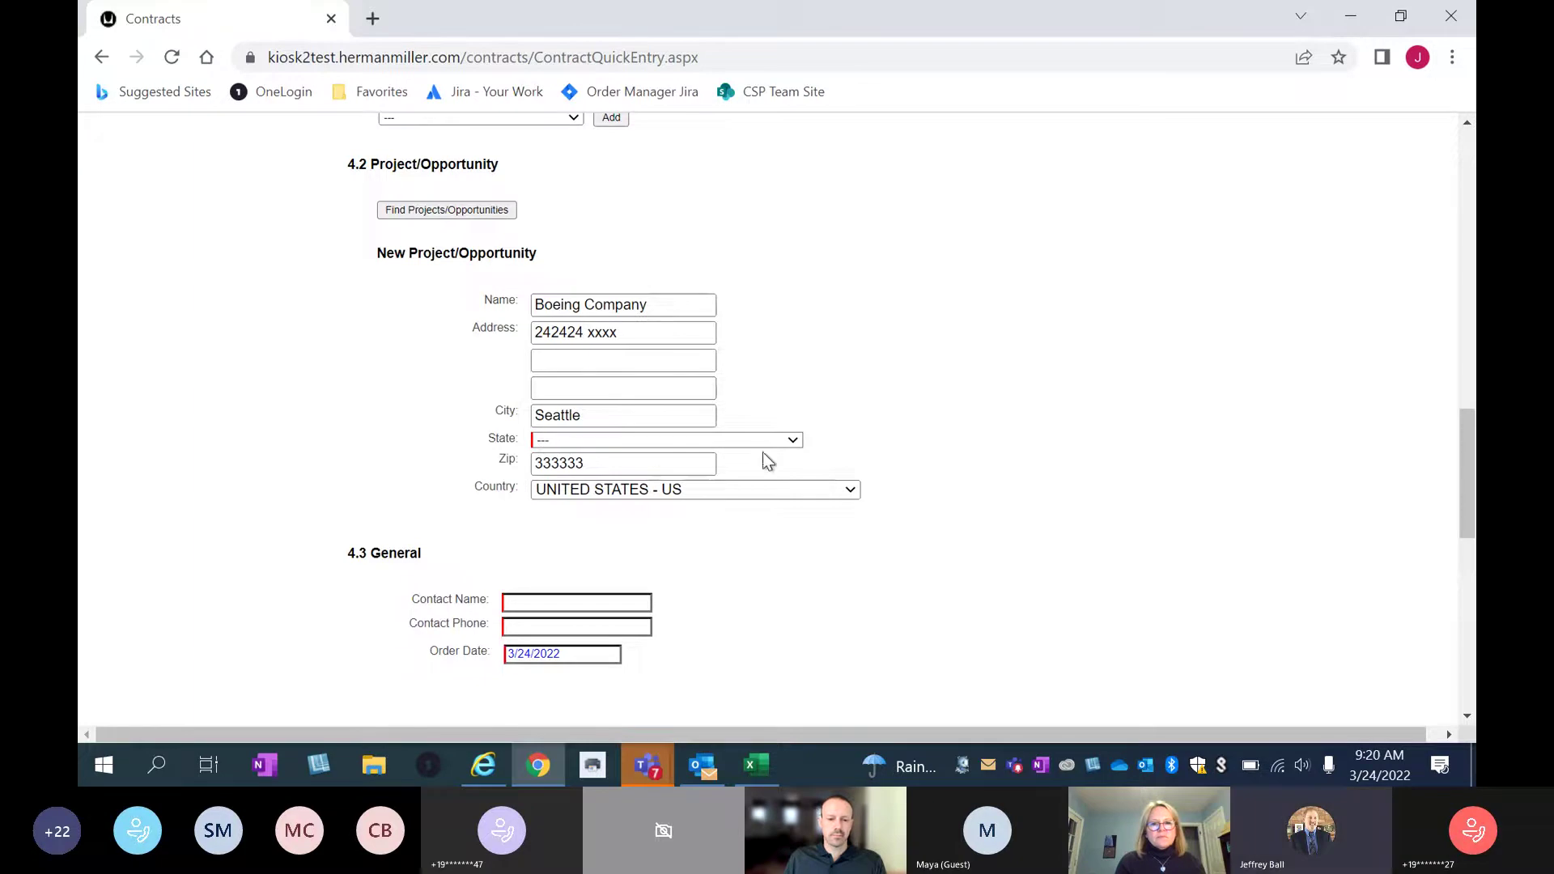
Set the state of the new project/opportunity to WASHINGTON - WA.
click(792, 443)
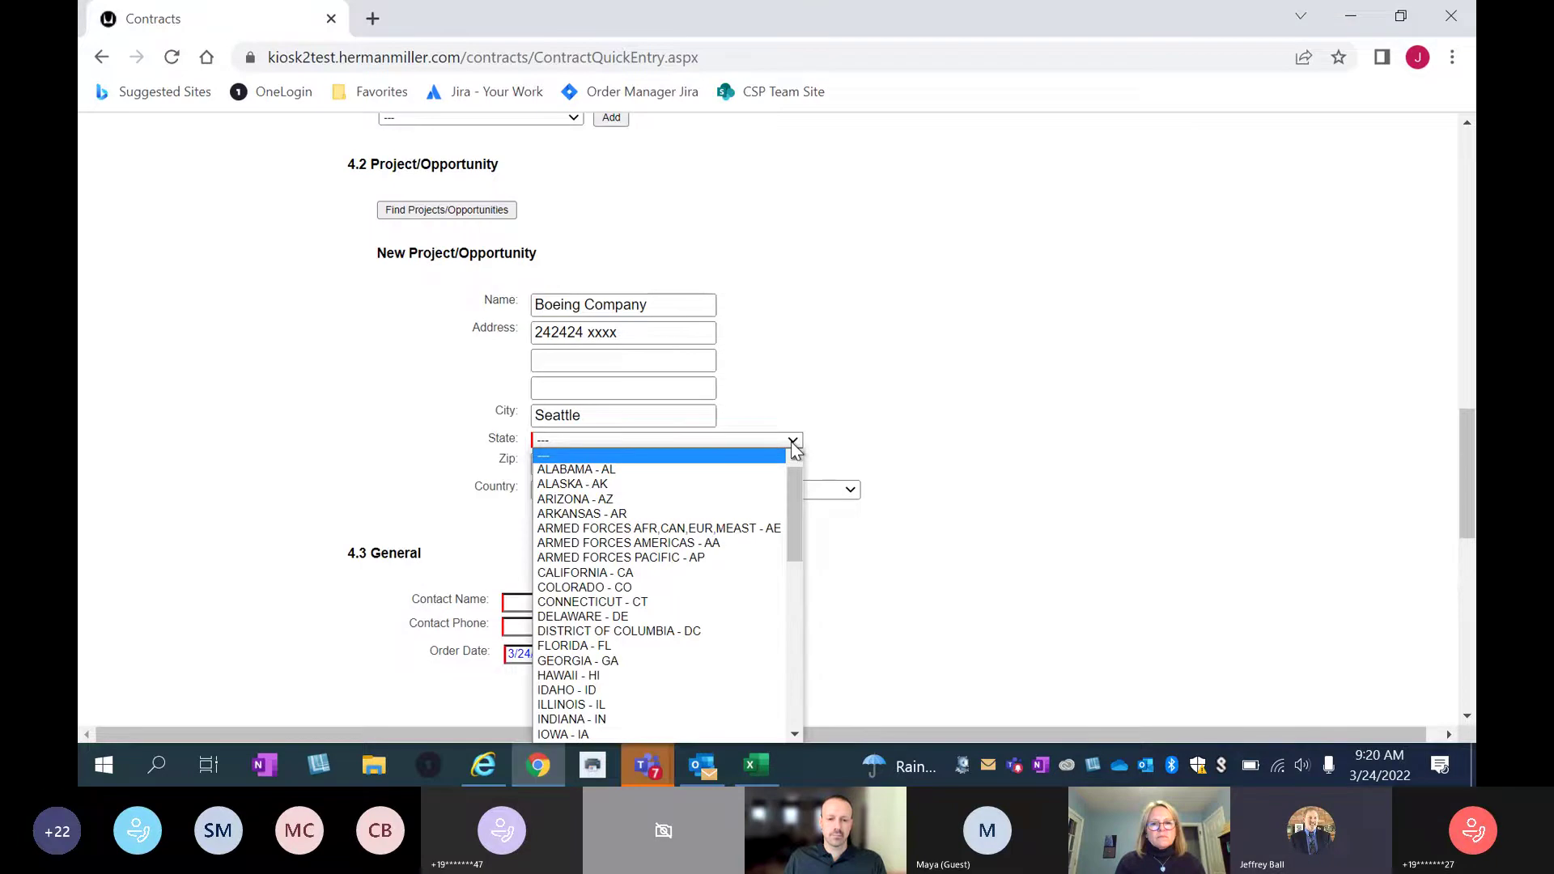
key(w)
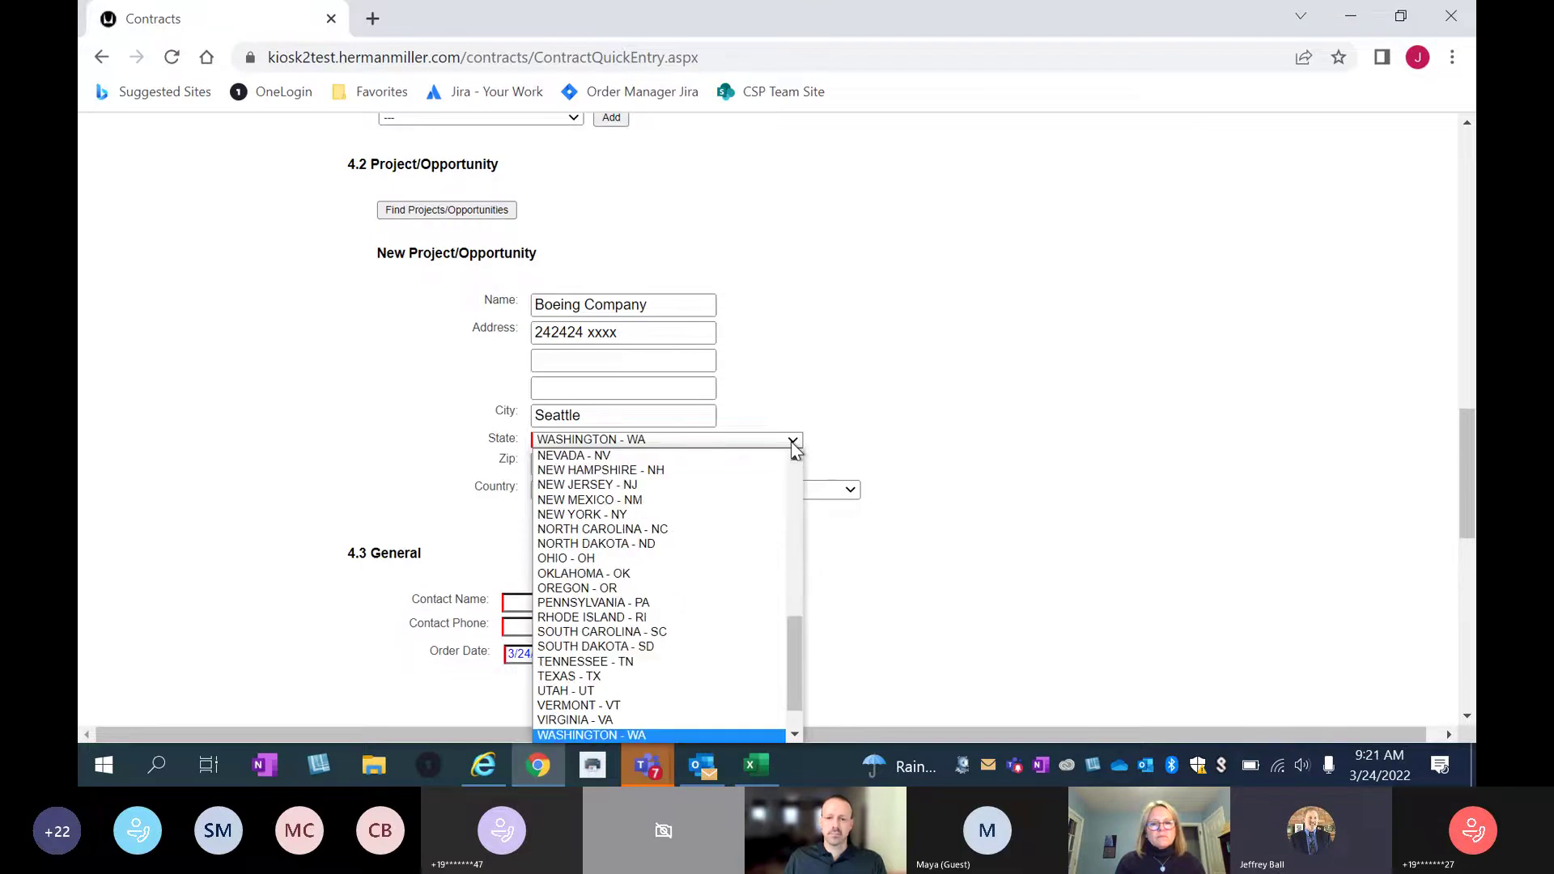
key(Return)
Review the new project/opportunity's address details and the contact and order date fields in the general section.
scroll(965, 444, down, 1)
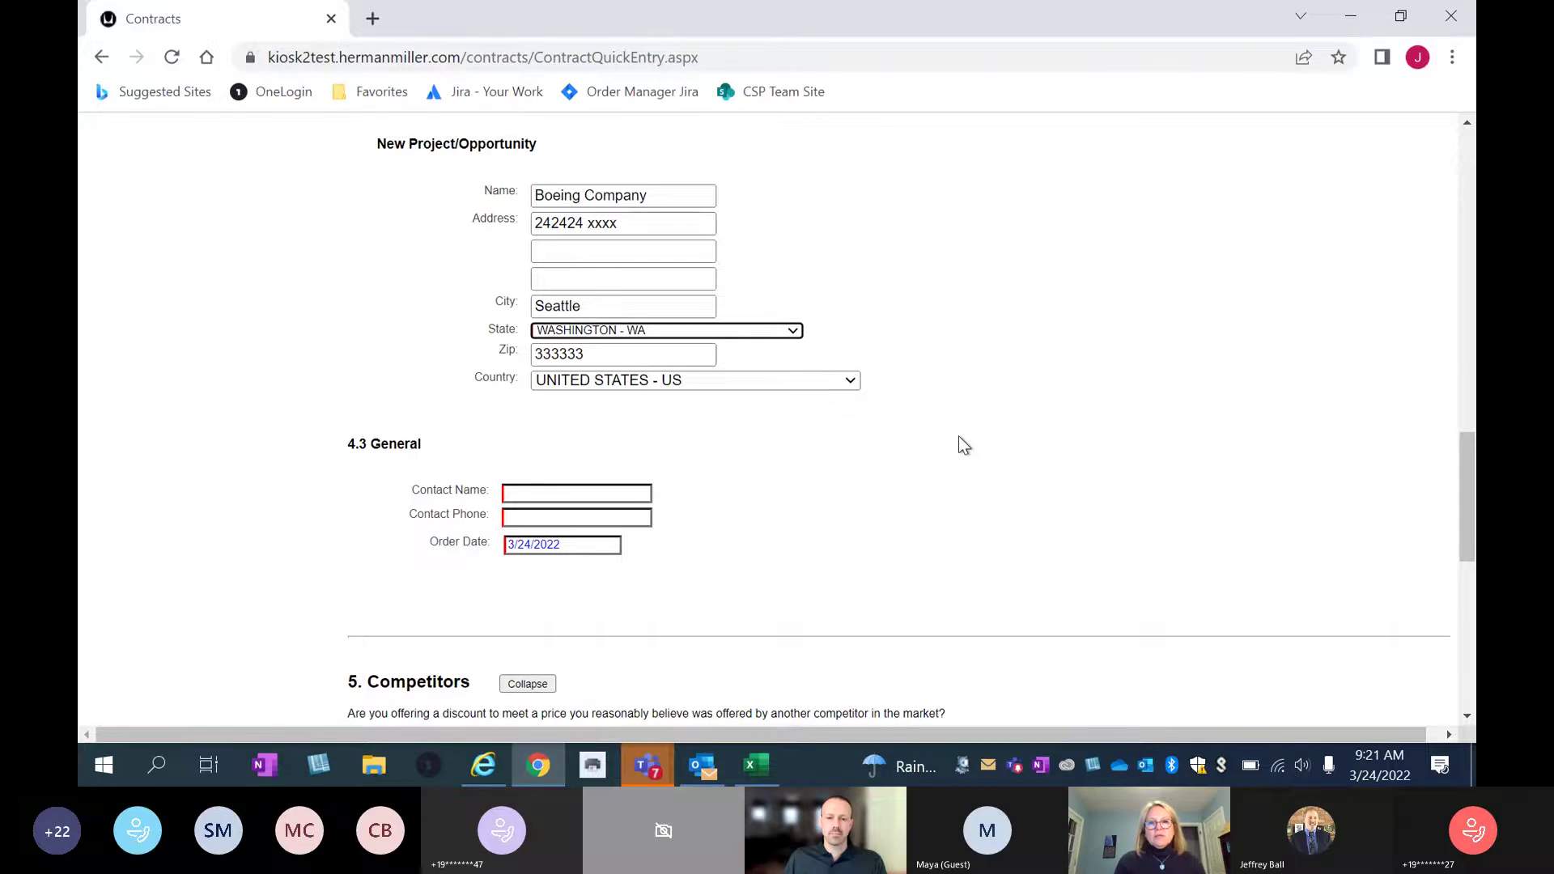
scroll(959, 437, down, 1)
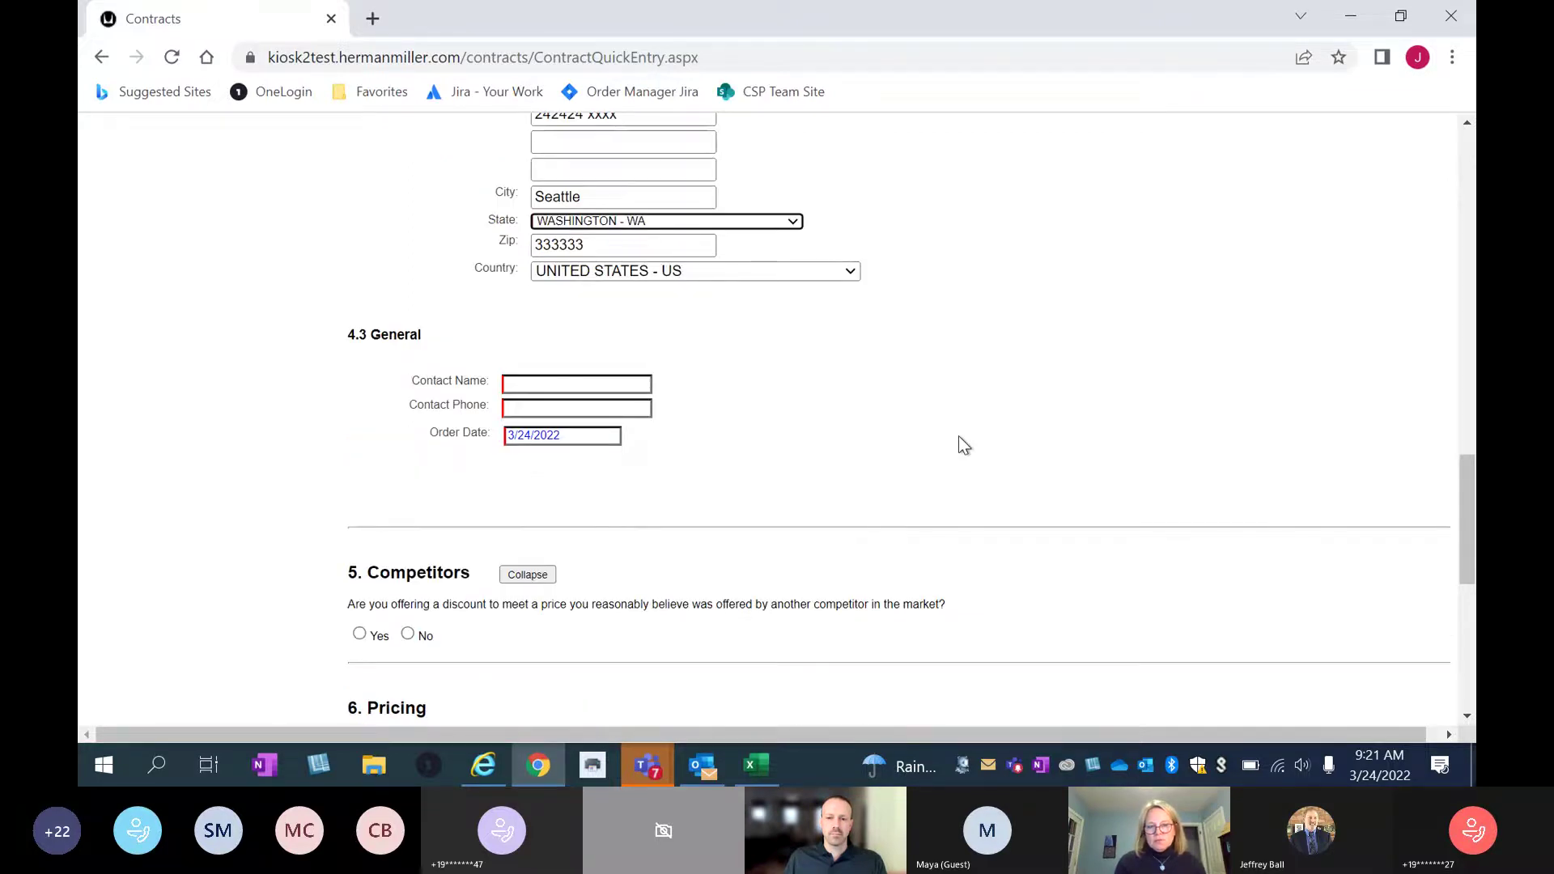
click(639, 383)
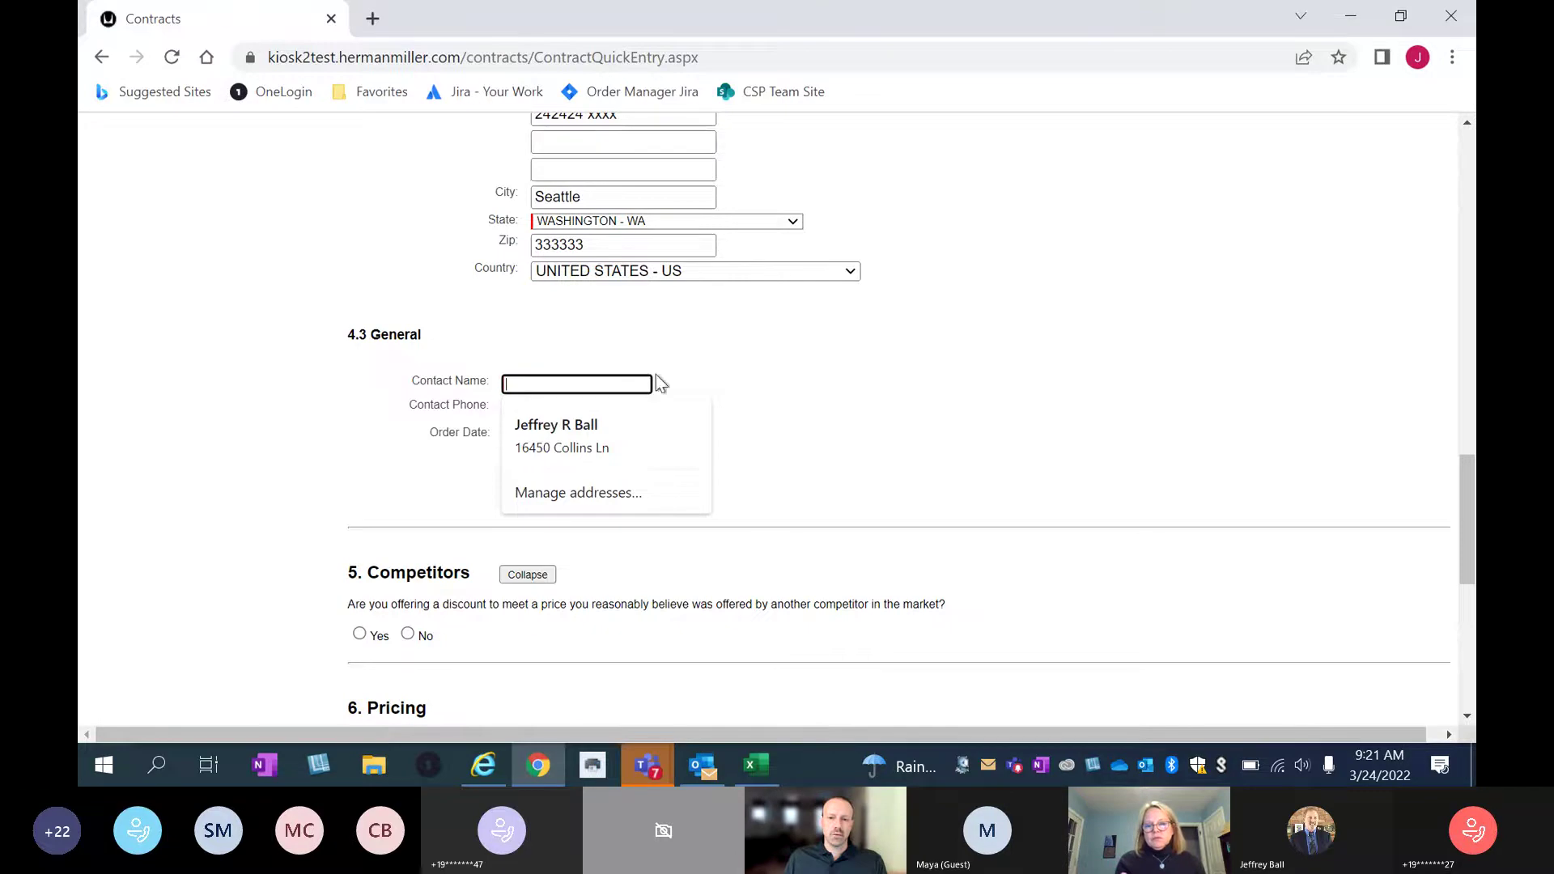
click(996, 328)
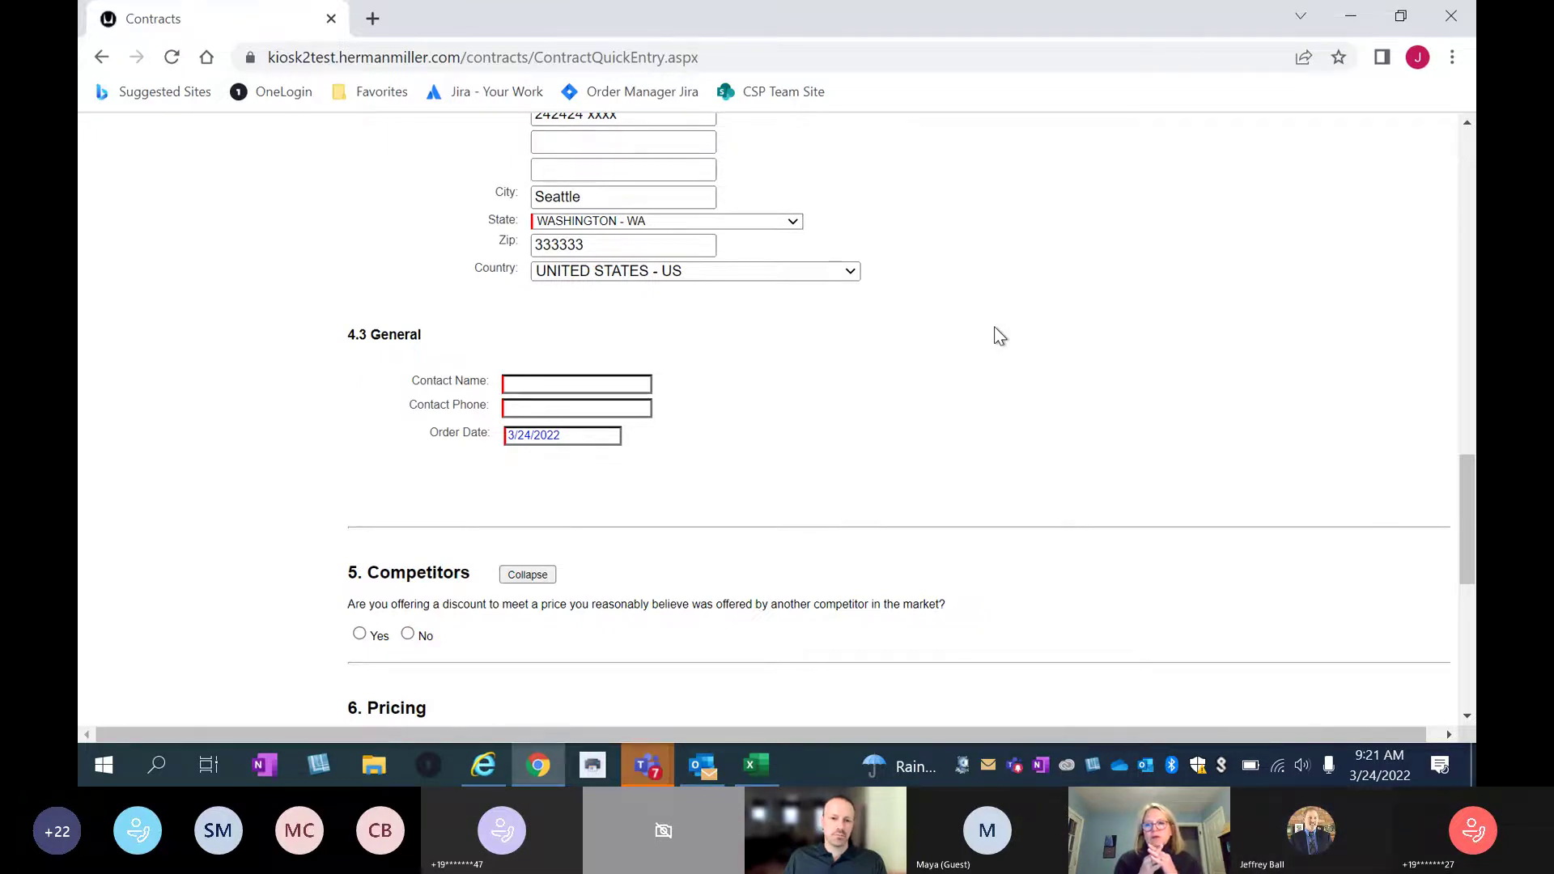
scroll(994, 328, up, 1)
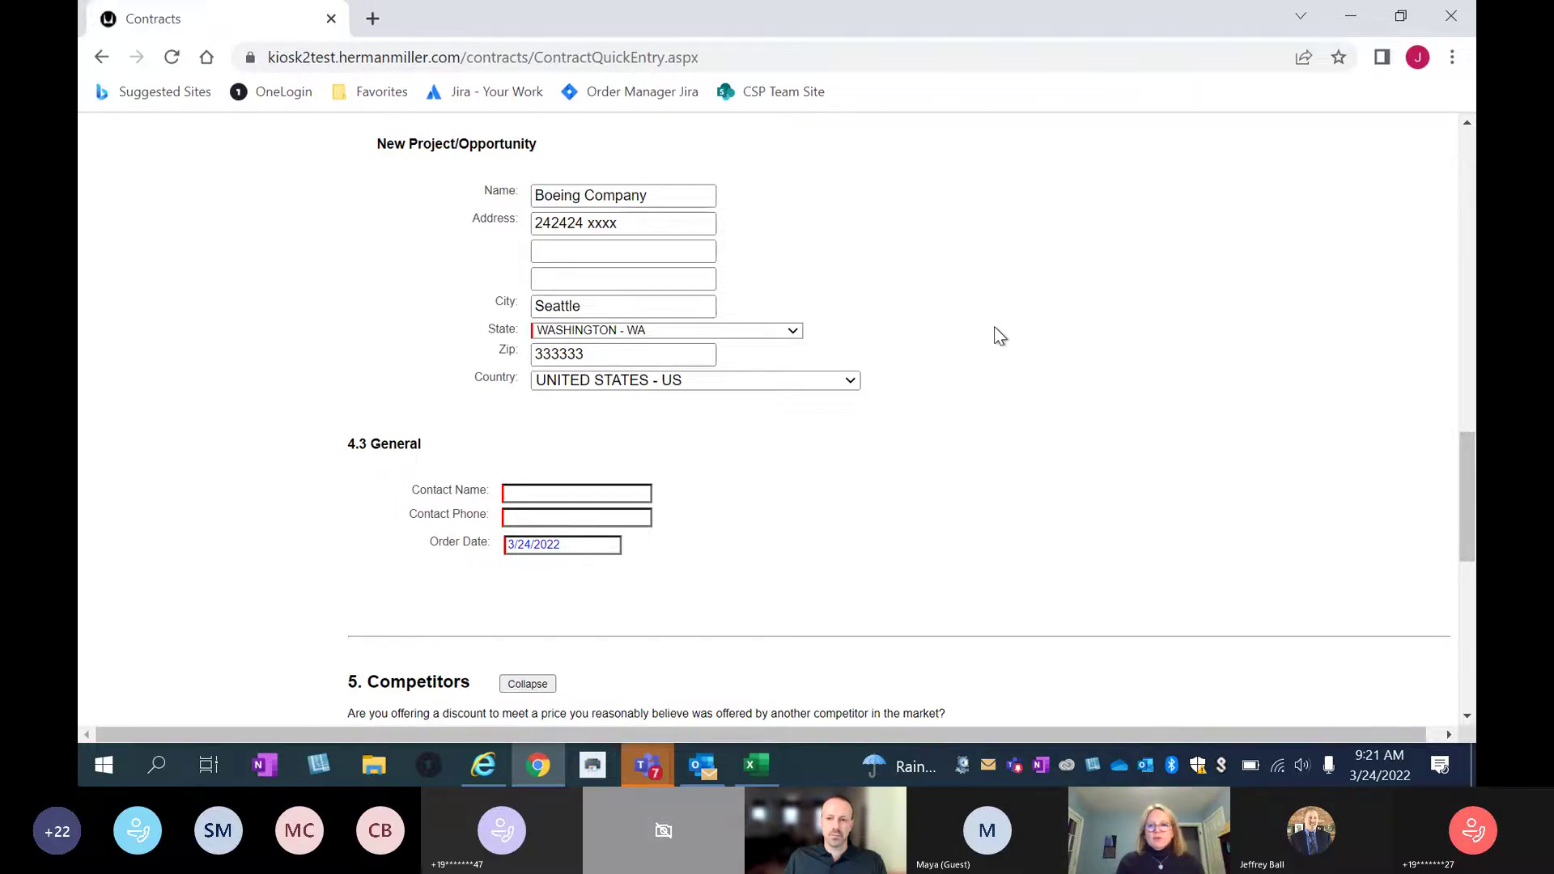
scroll(994, 326, up, 1)
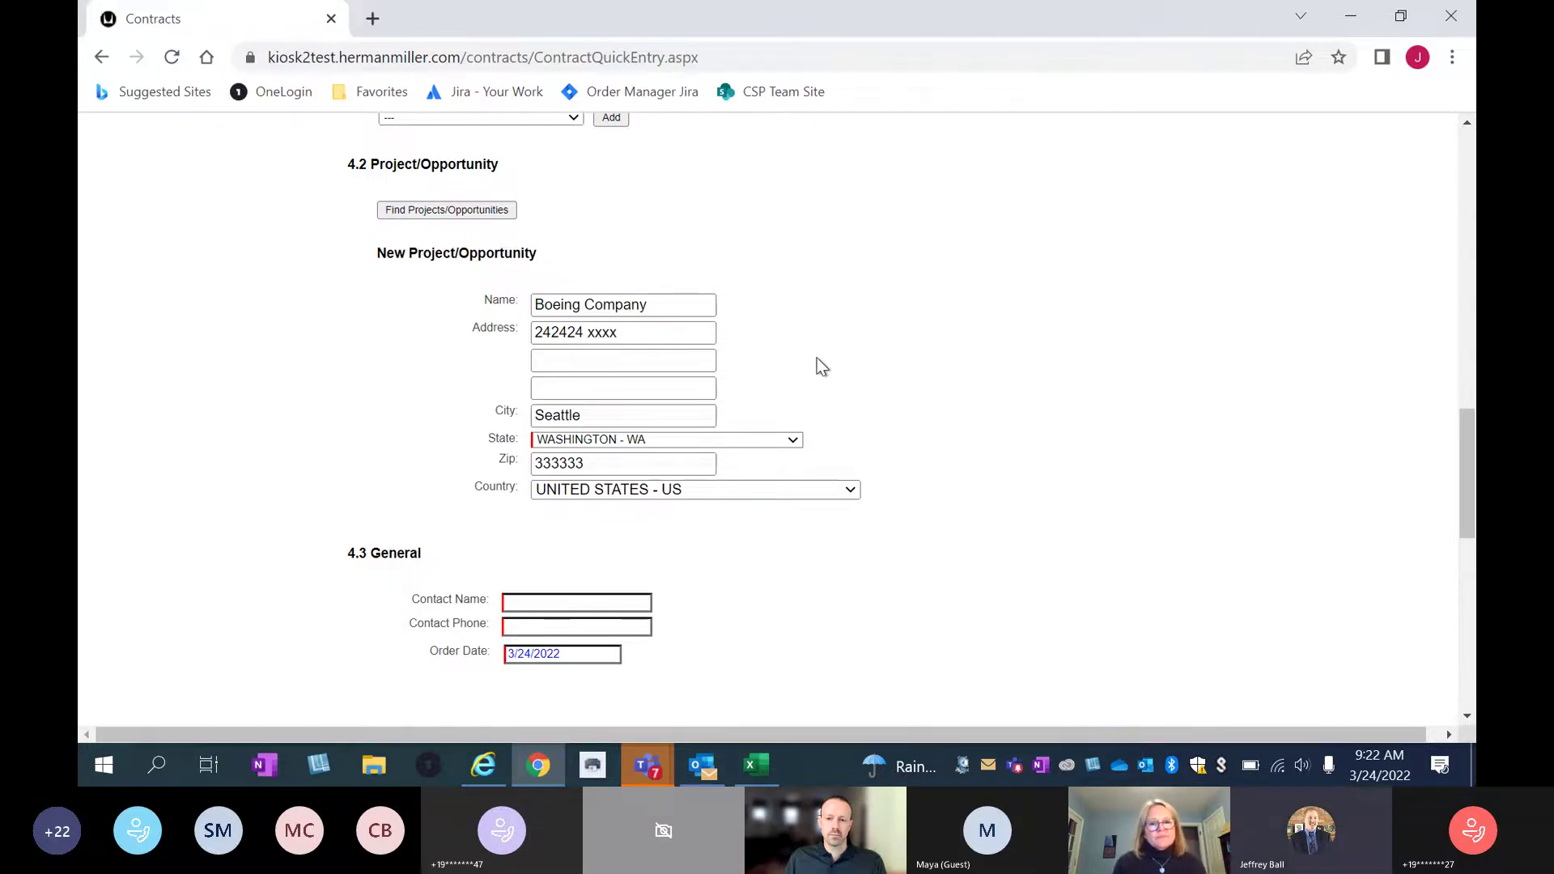
scroll(816, 357, down, 1)
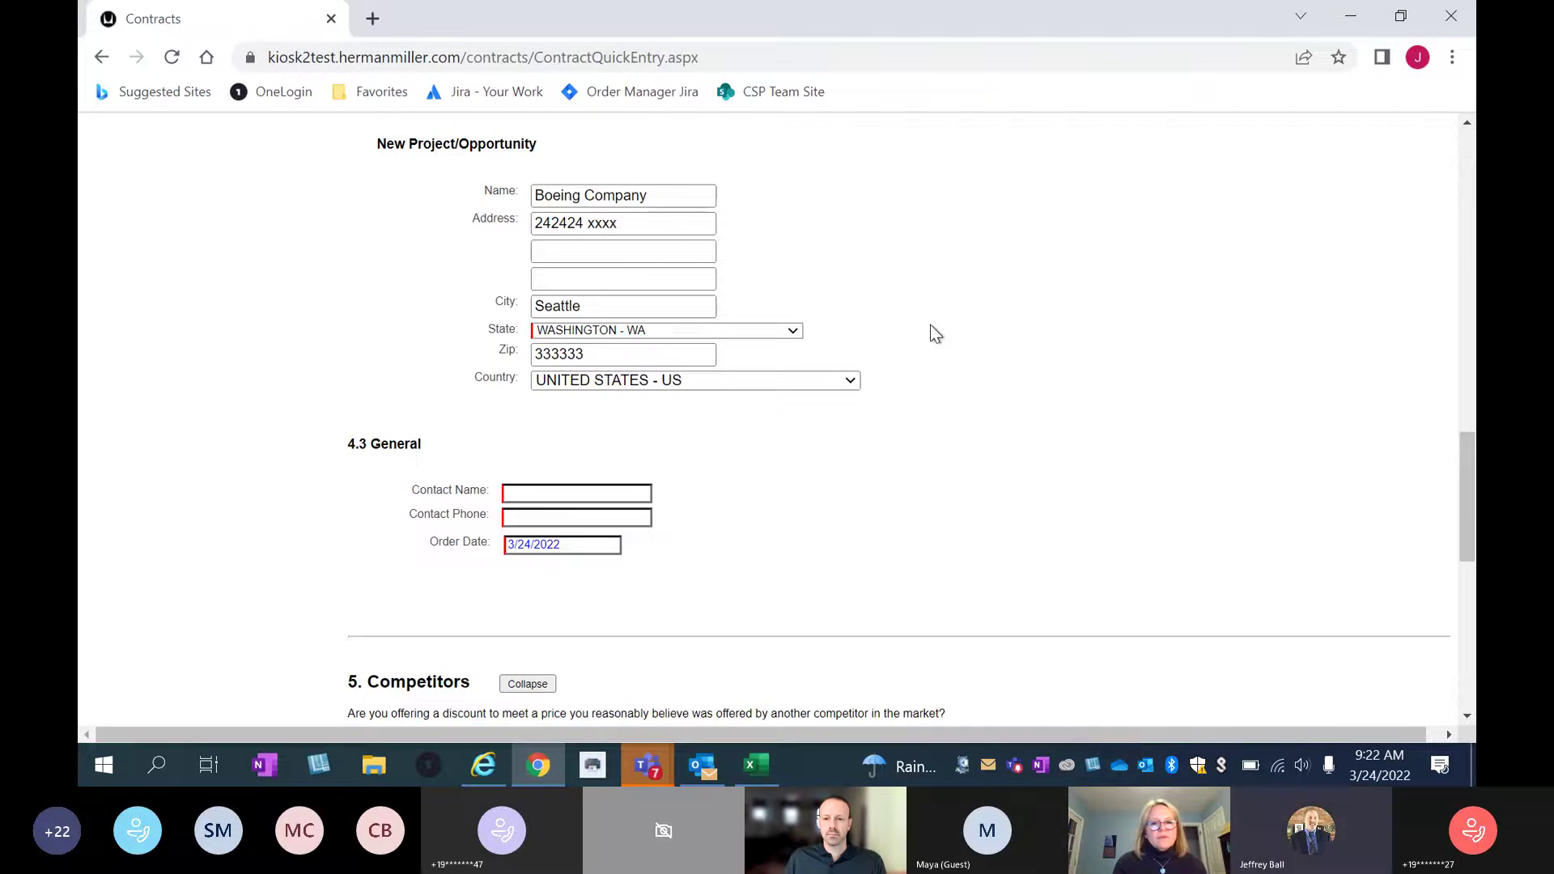
scroll(914, 323, down, 1)
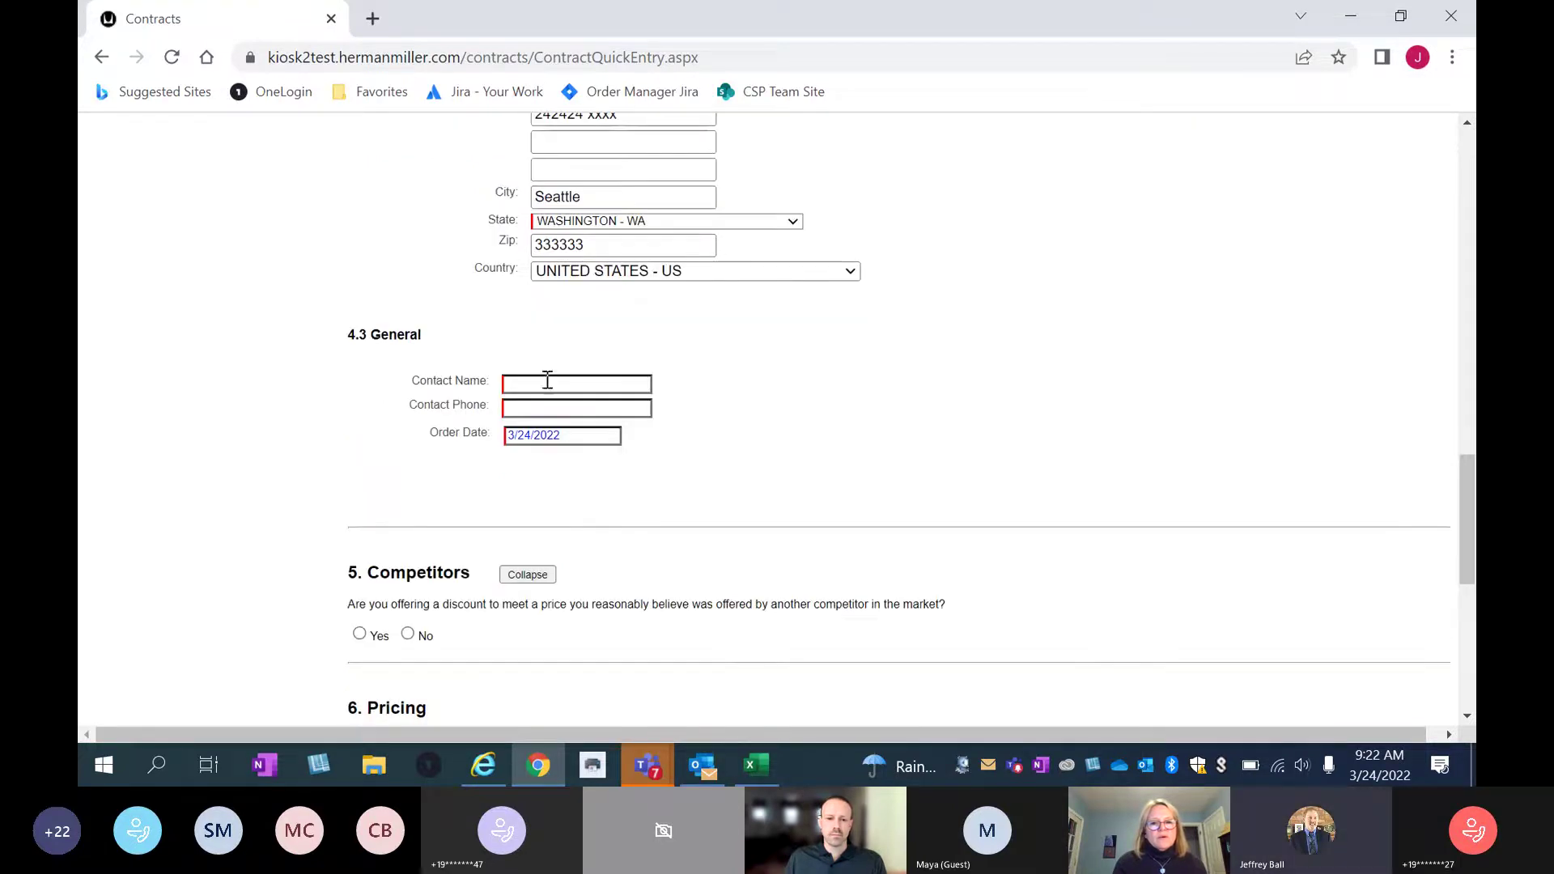
Fill in the general section with Test Contact as contact name and a contact phone number, and save the draft request.
scroll(750, 375, down, 1)
click(597, 275)
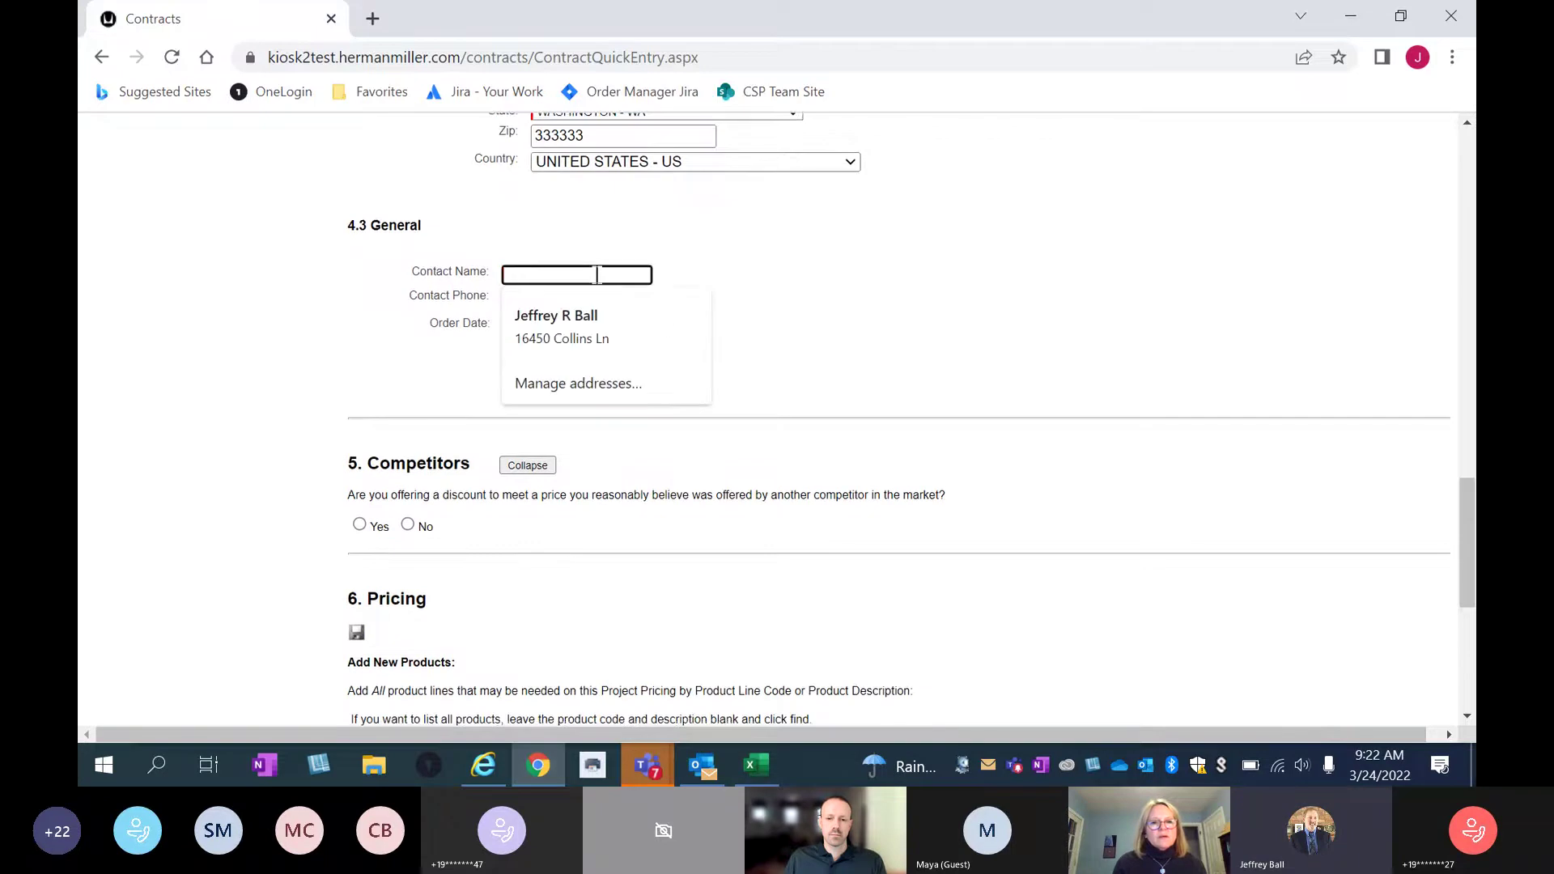
text(Test Contact)
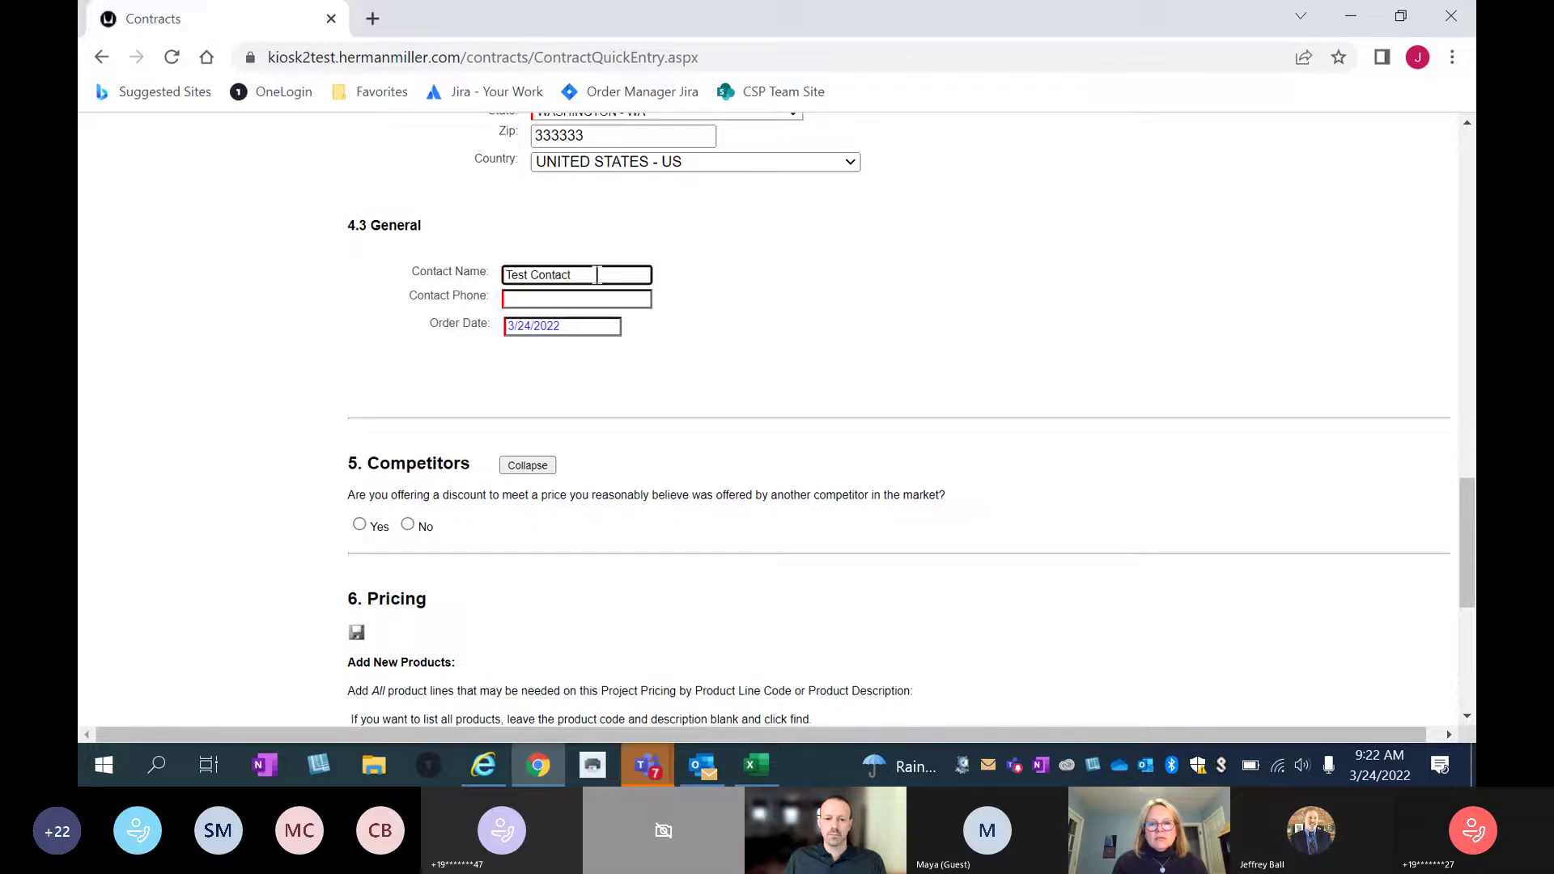
click(582, 299)
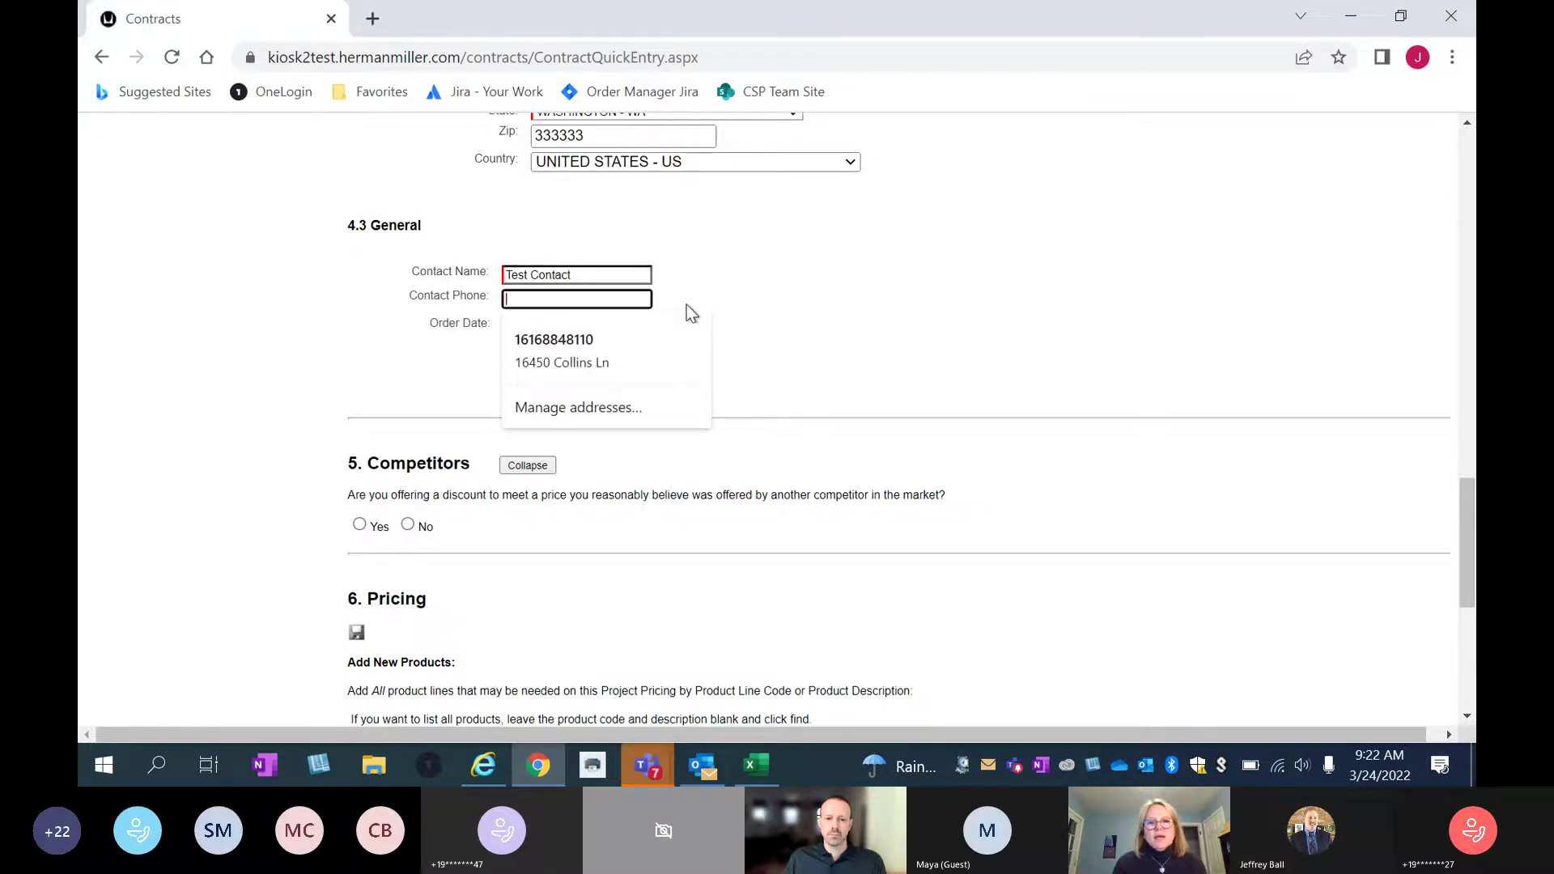
text(999)
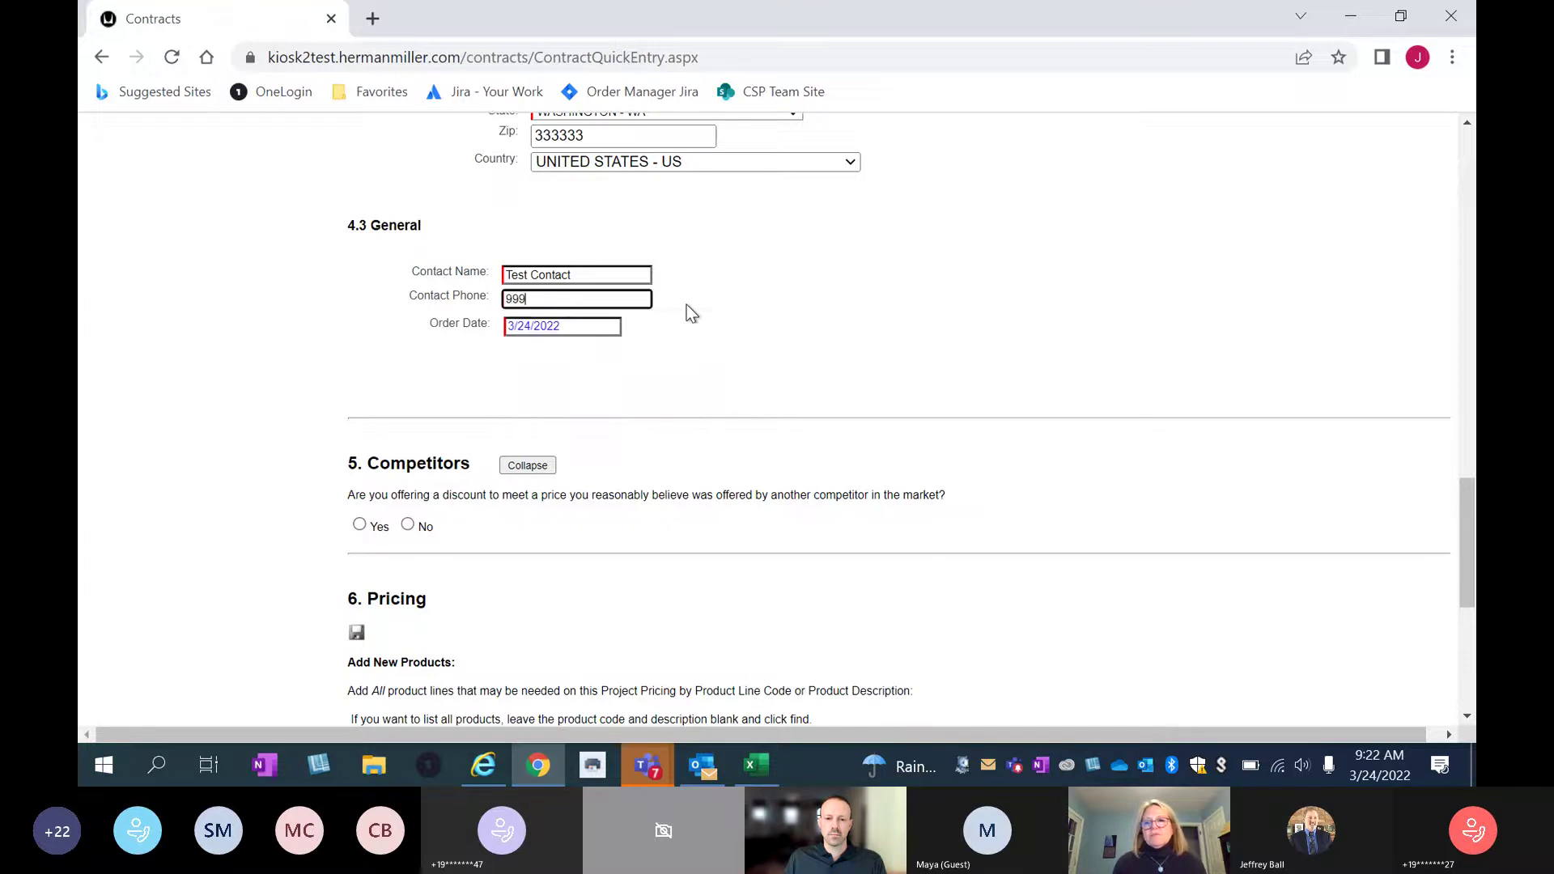
text(-999)
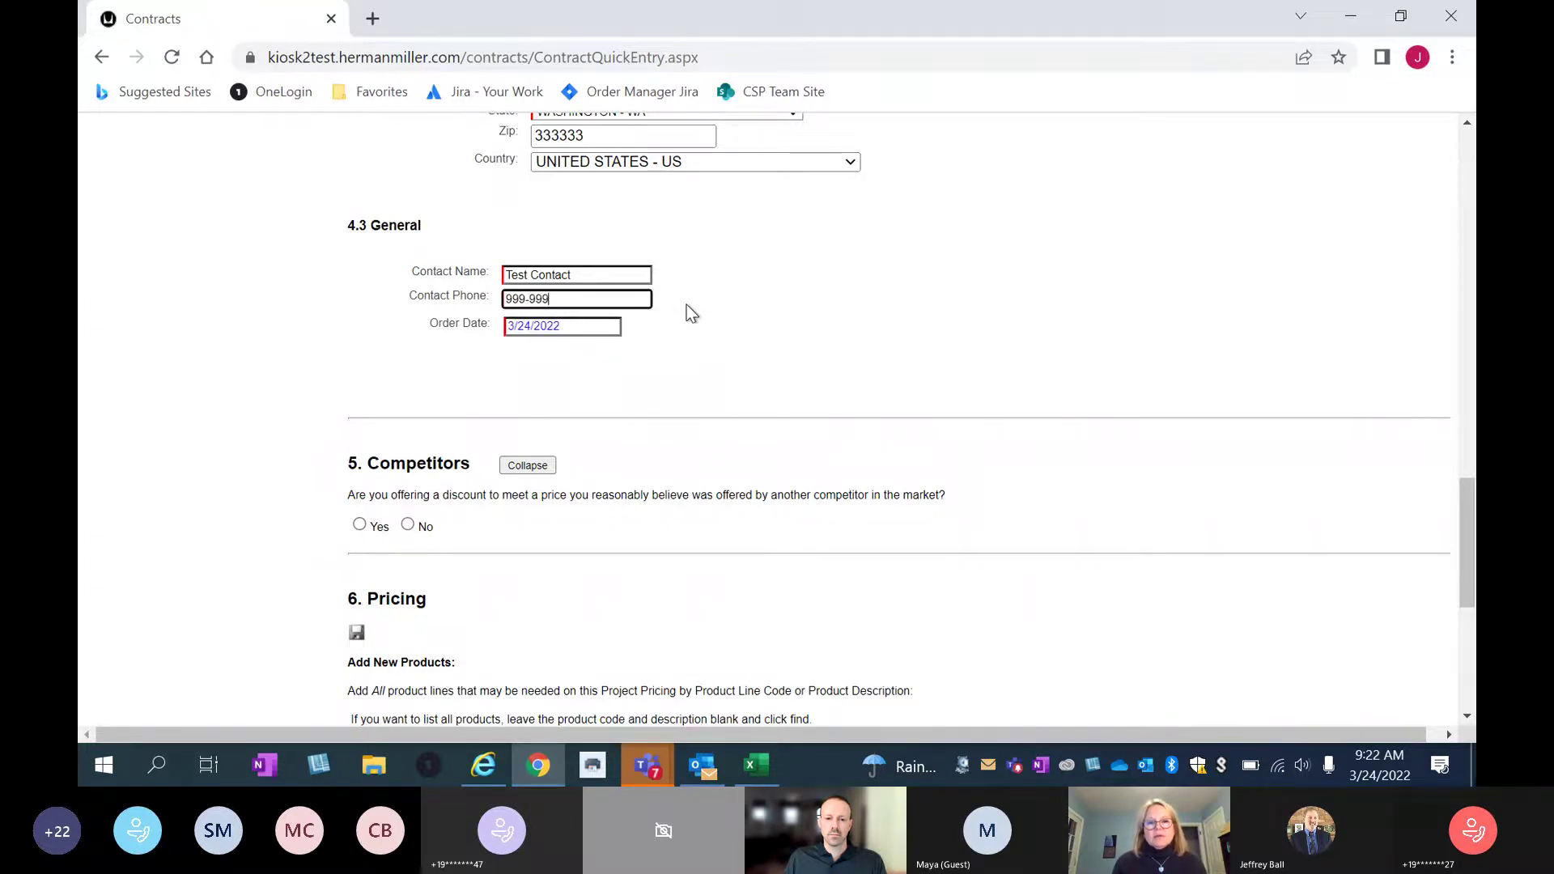
text(-9999)
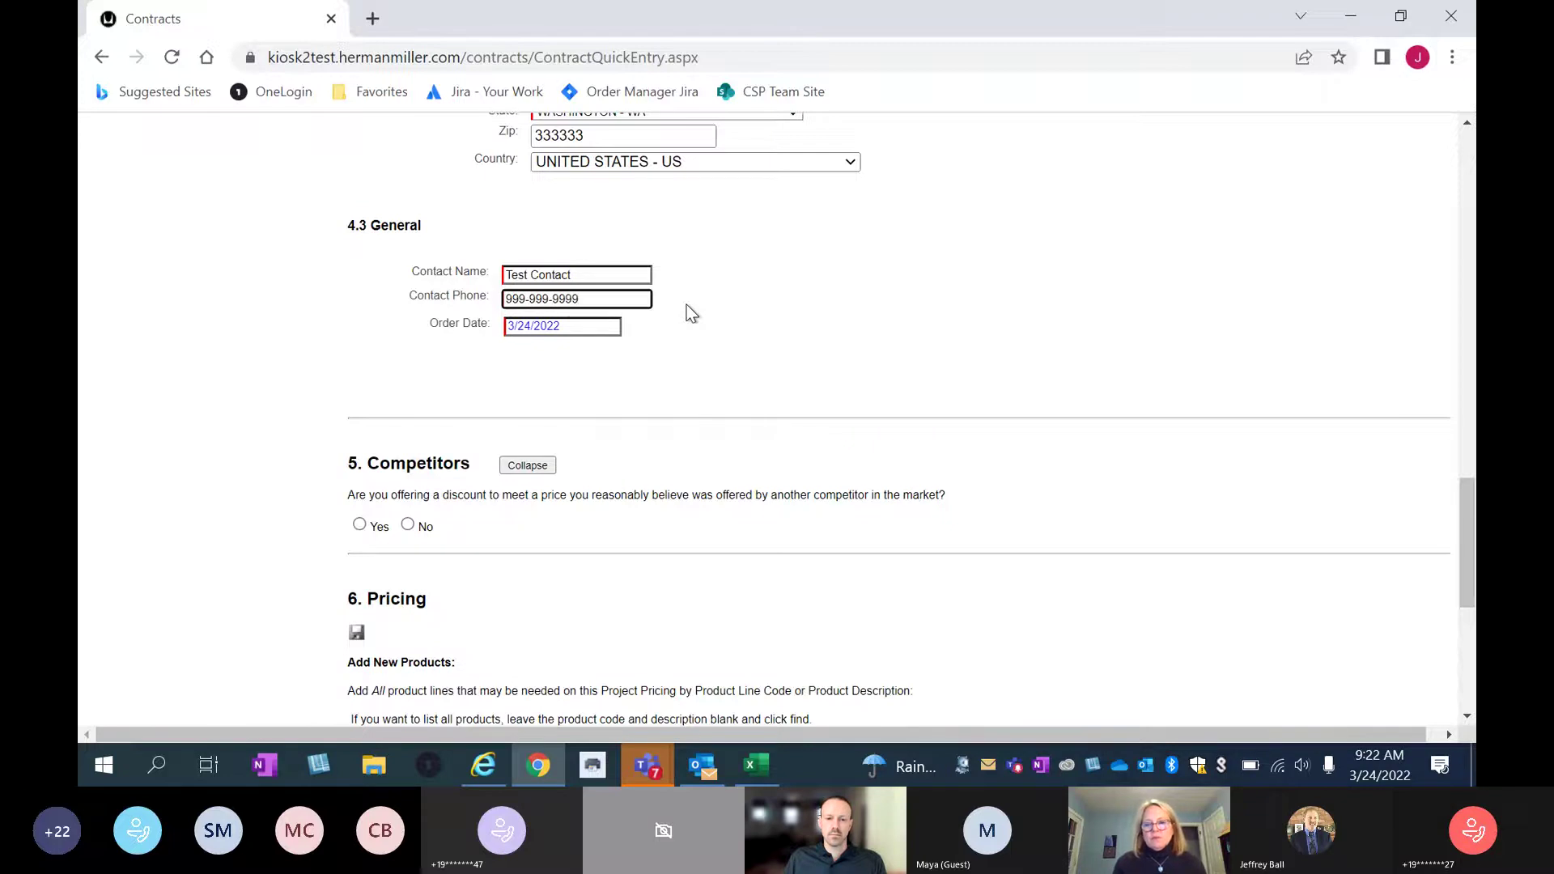
scroll(690, 313, down, 1)
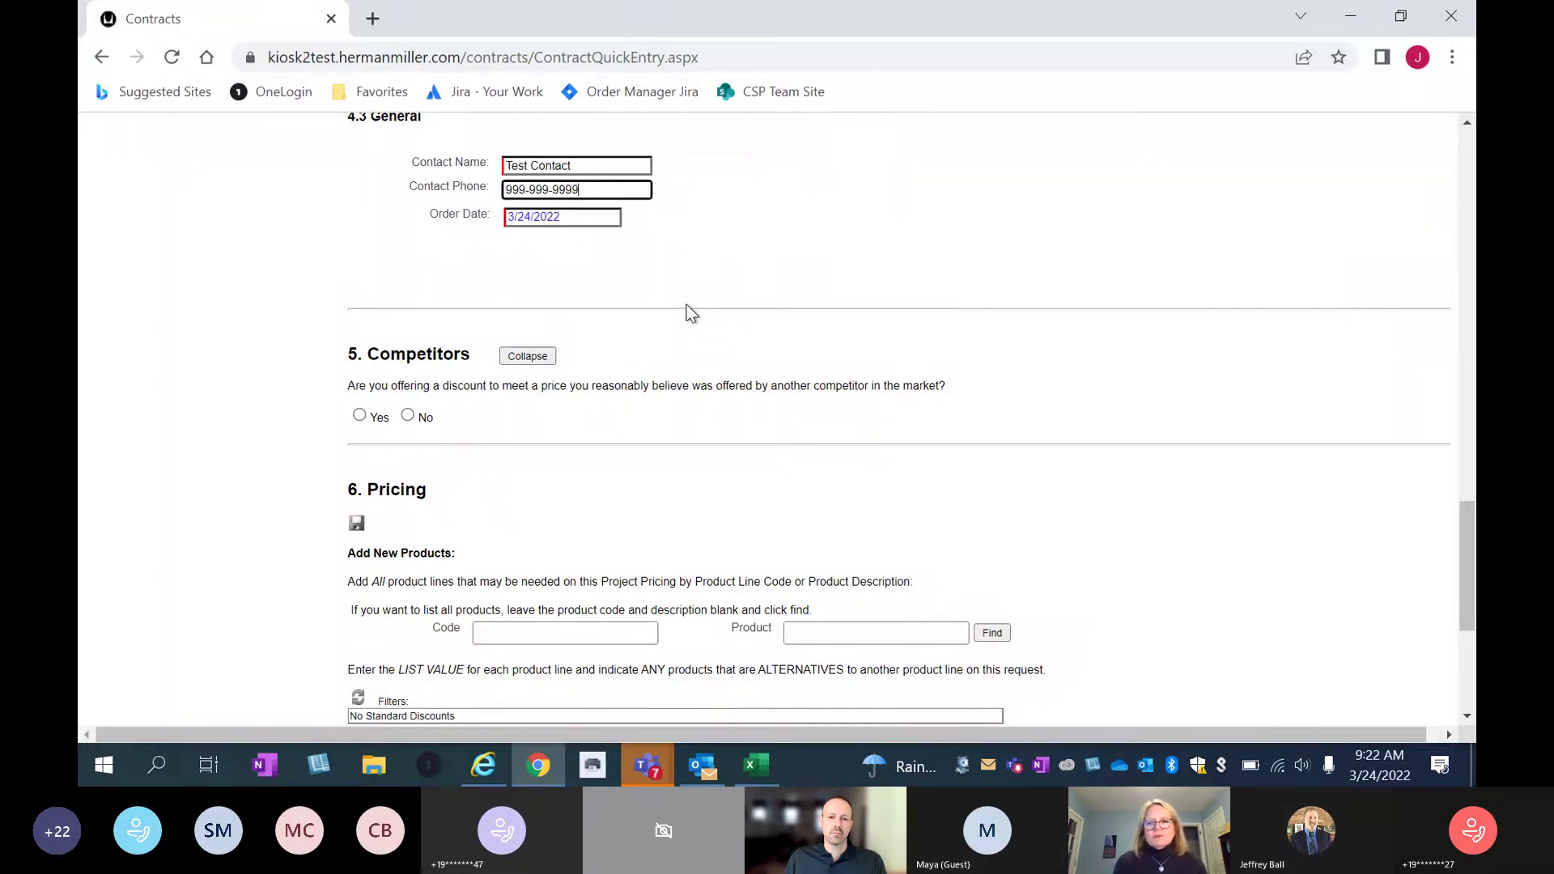
click(361, 527)
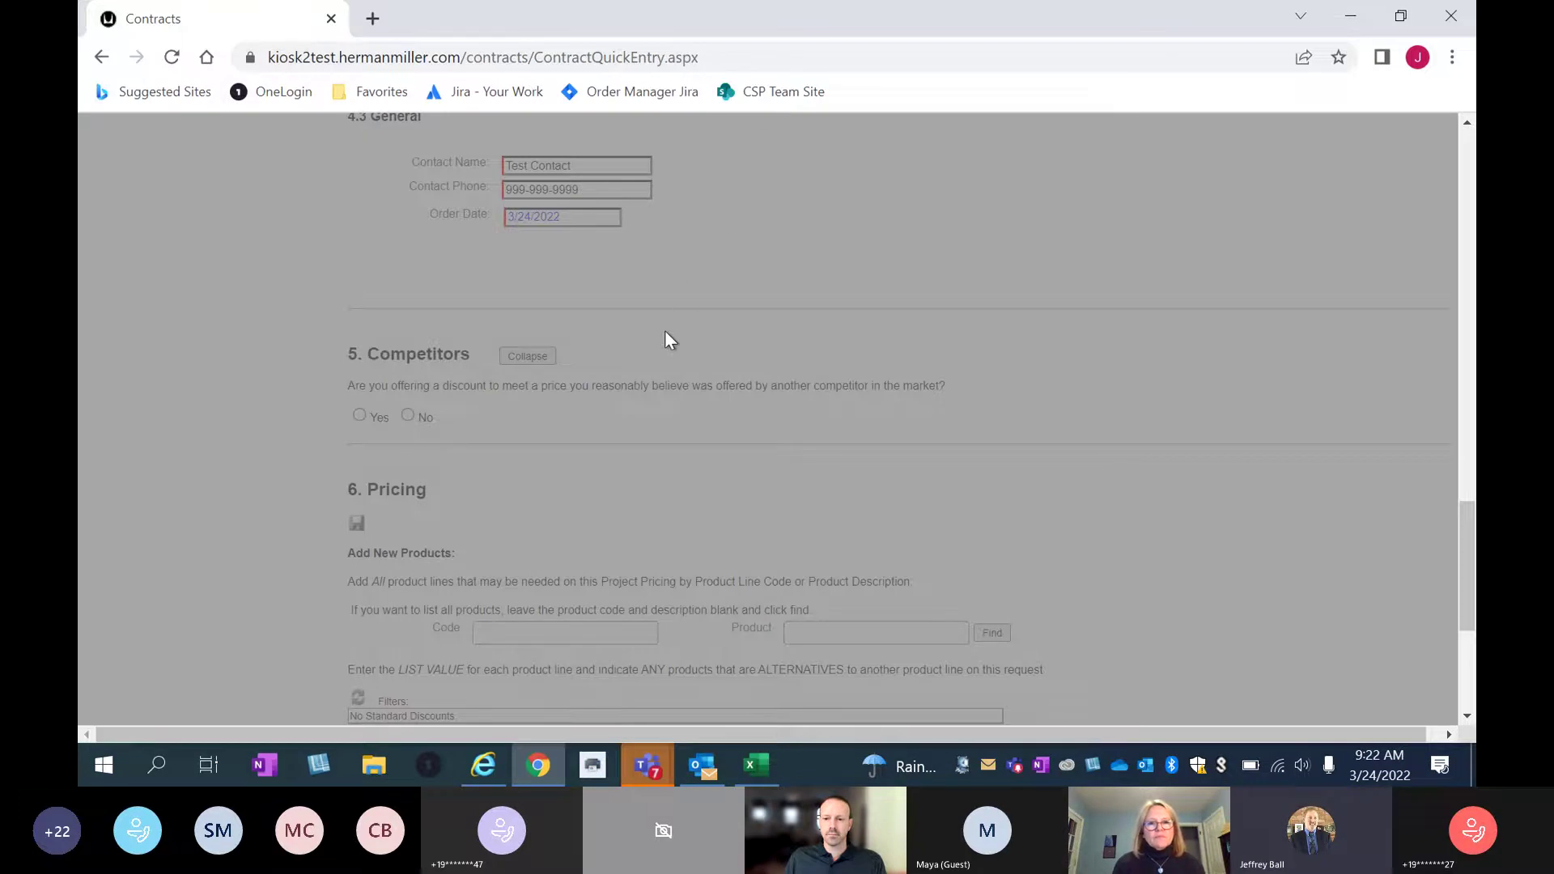
Answer Yes to offering a discount to meet a price believed to be offered by another competitor.
scroll(666, 338, up, 3)
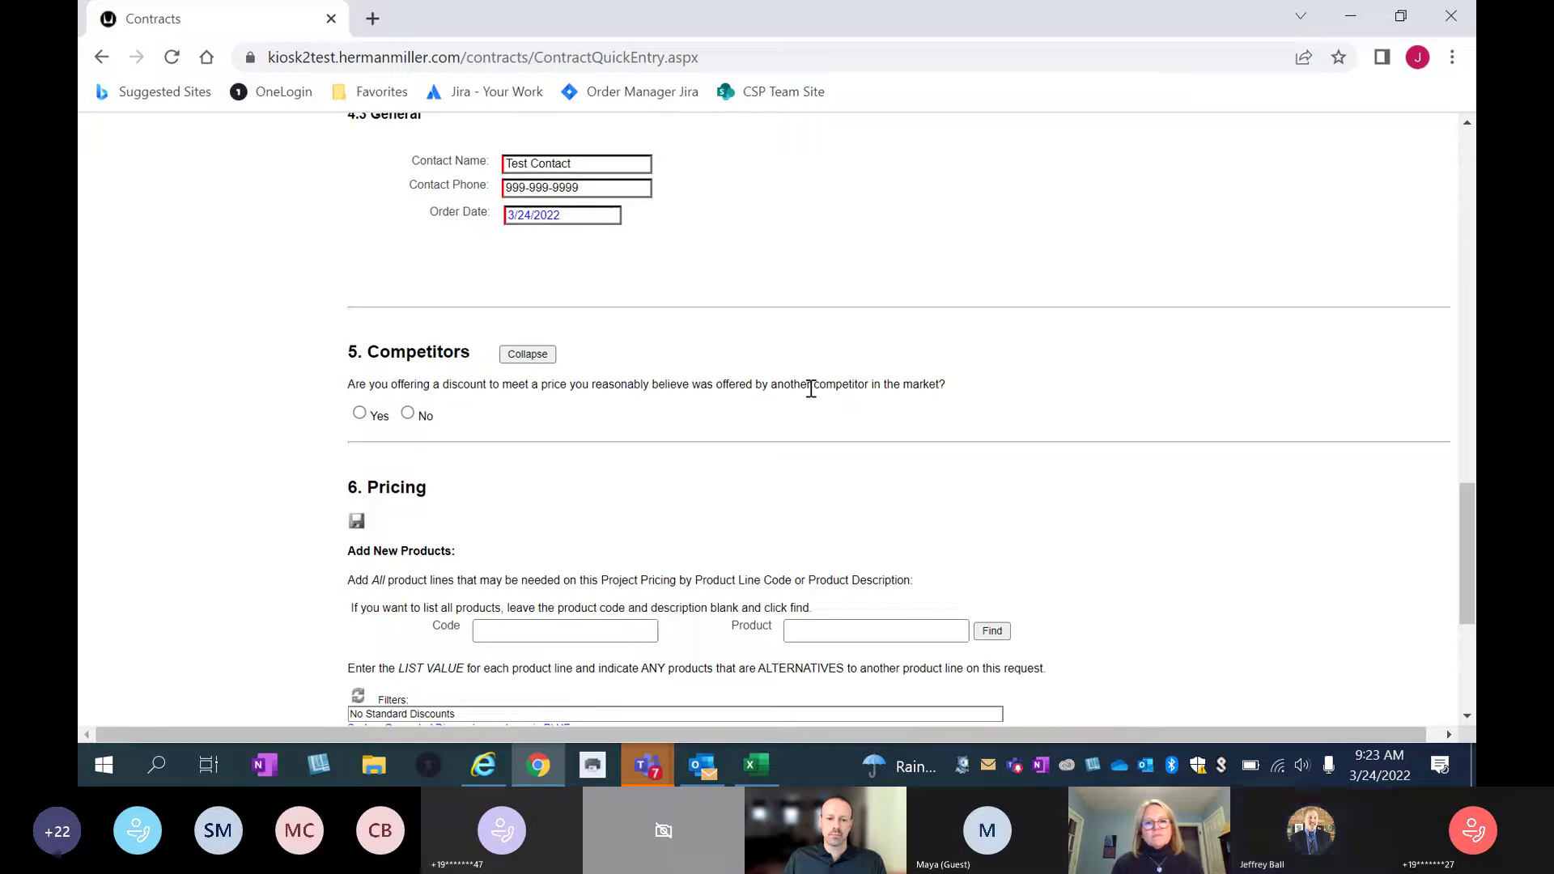
click(360, 413)
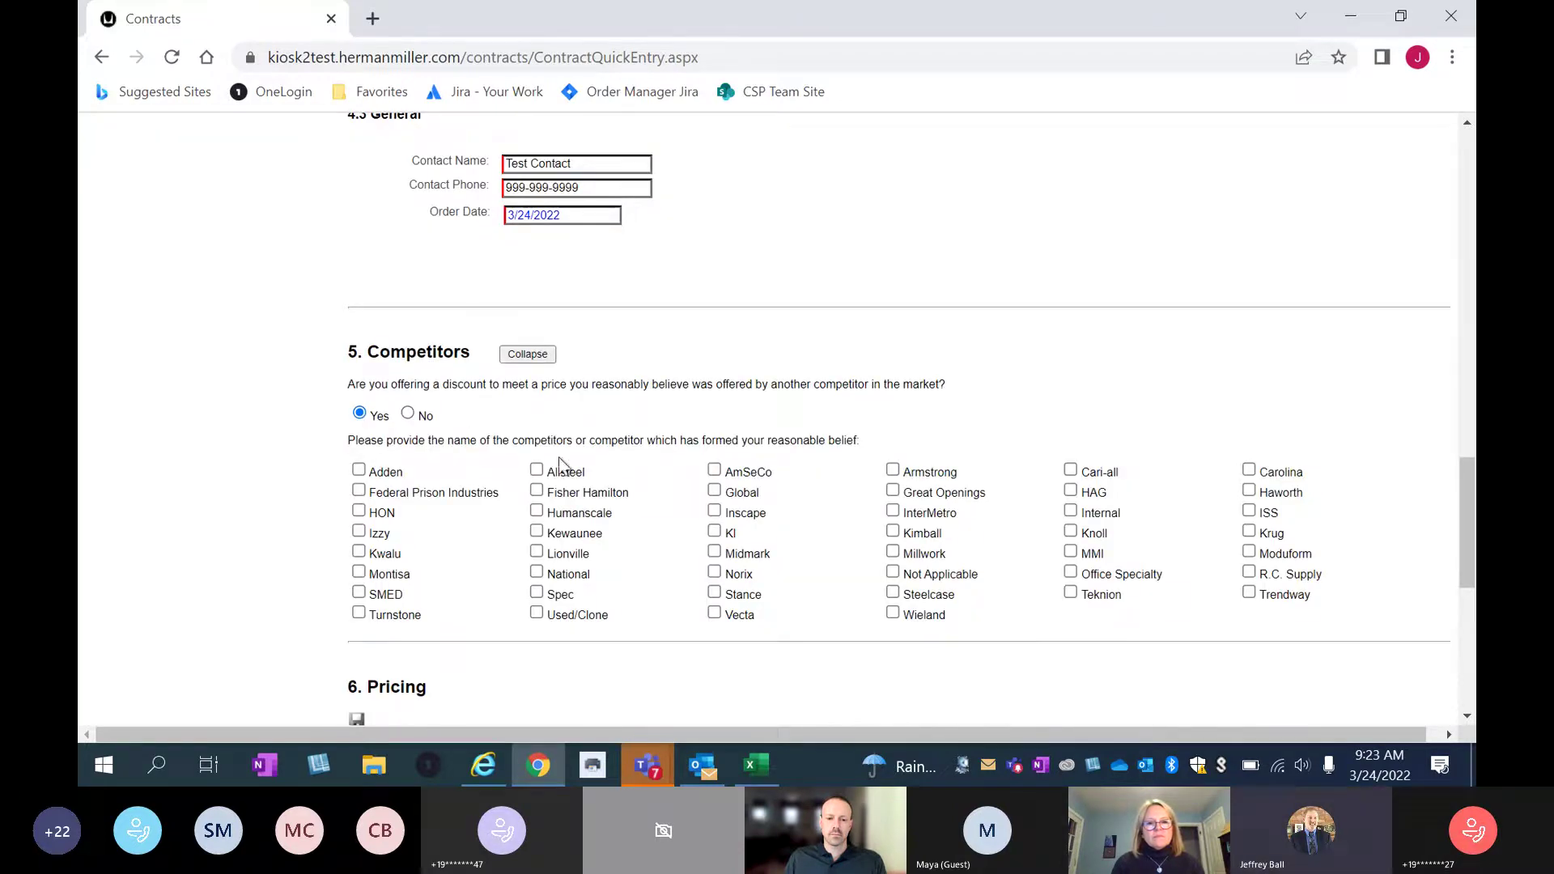
Select Allsteel and Humanscale as the competitors behind the discounted price.
click(537, 470)
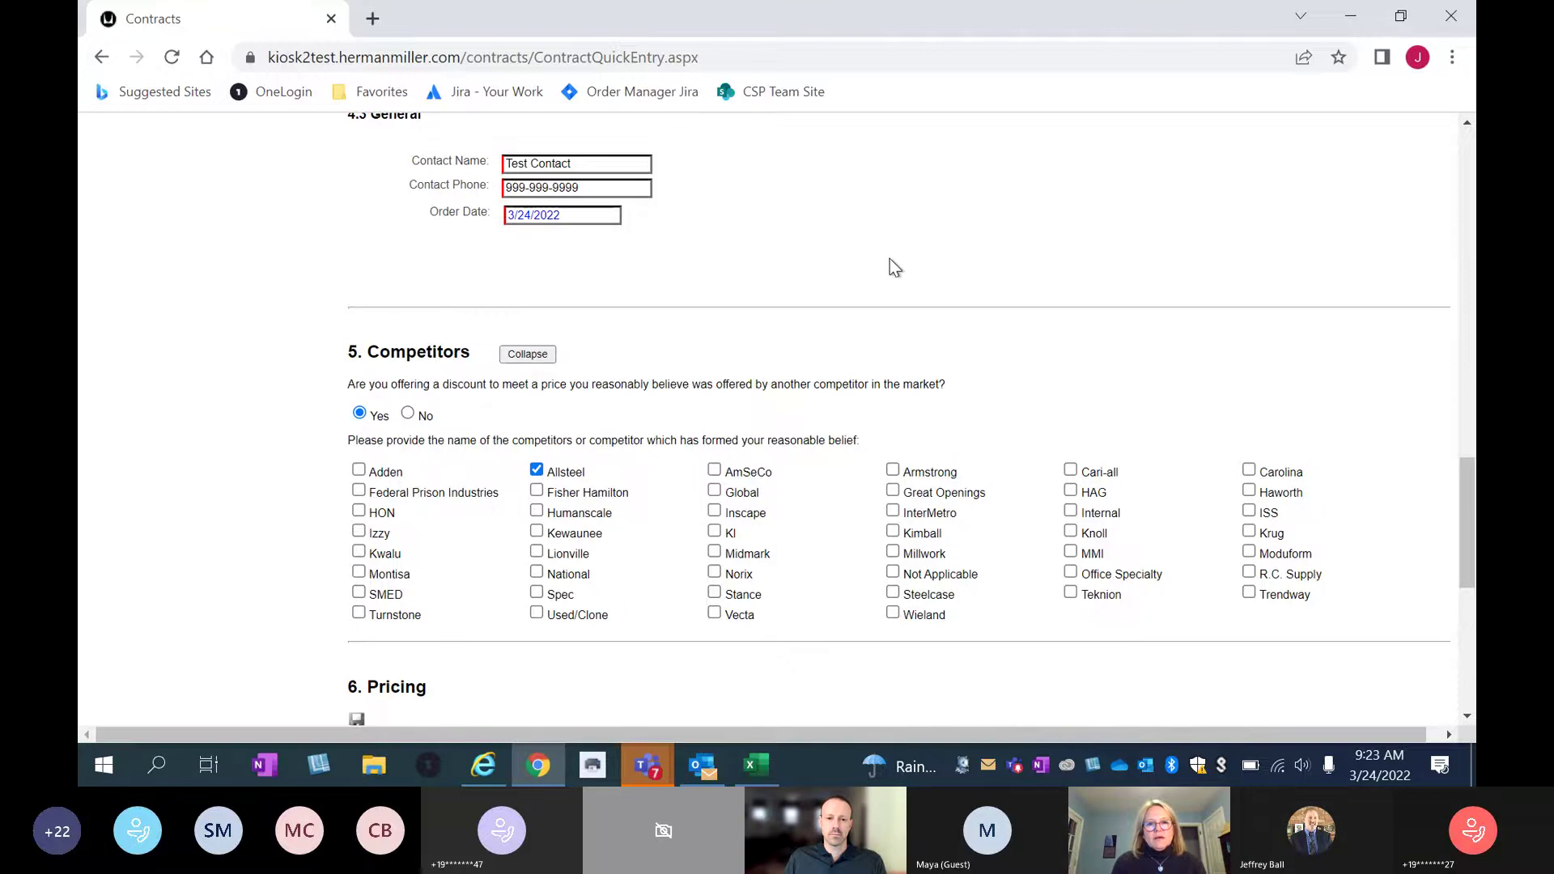
scroll(894, 267, down, 3)
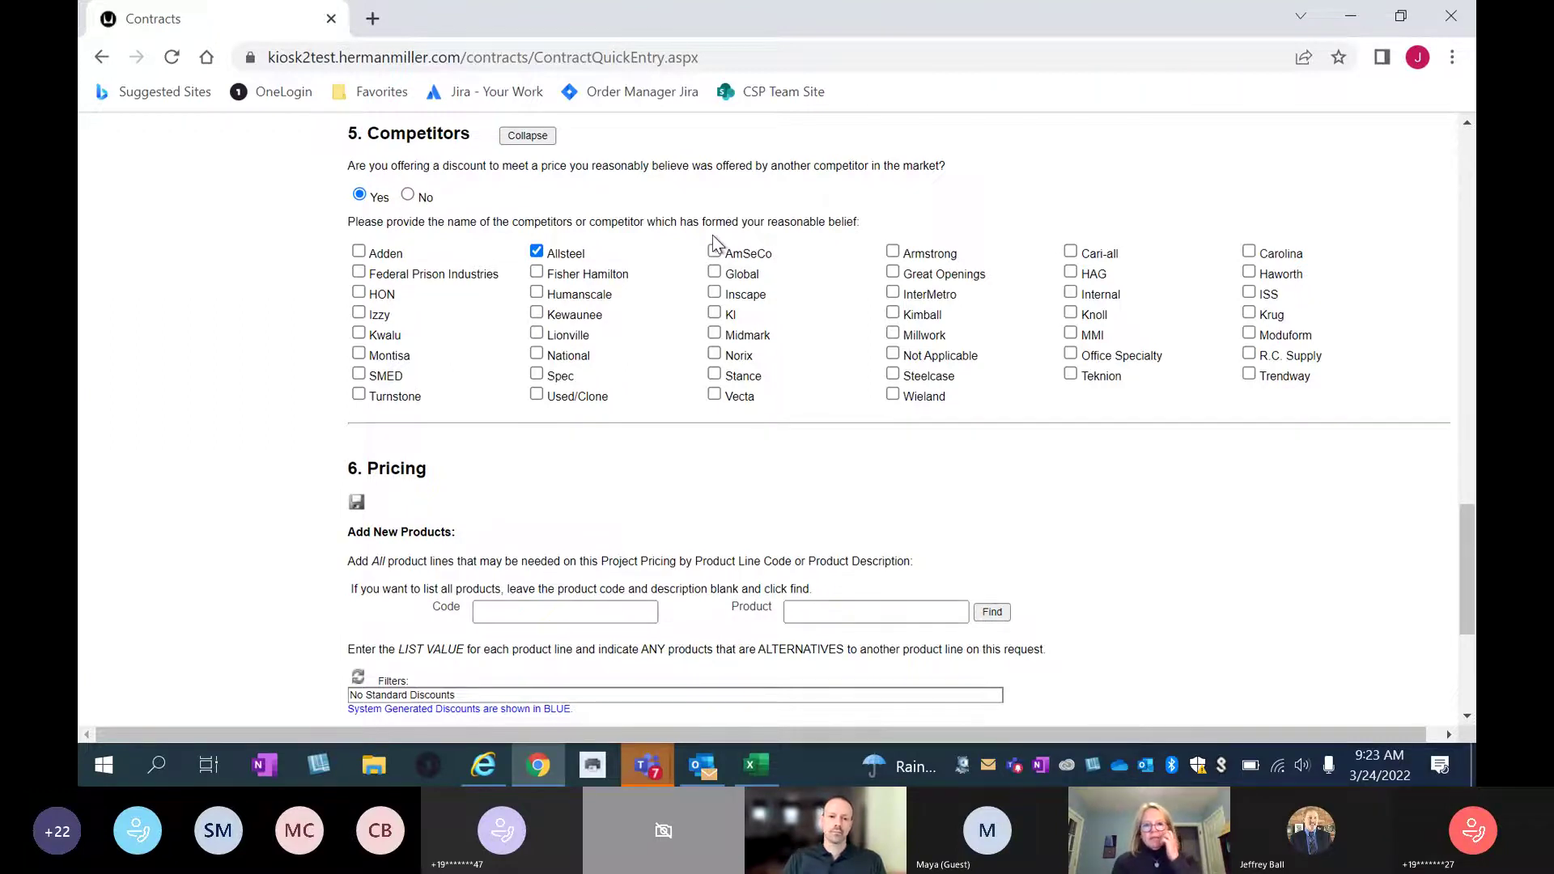
scroll(715, 242, down, 1)
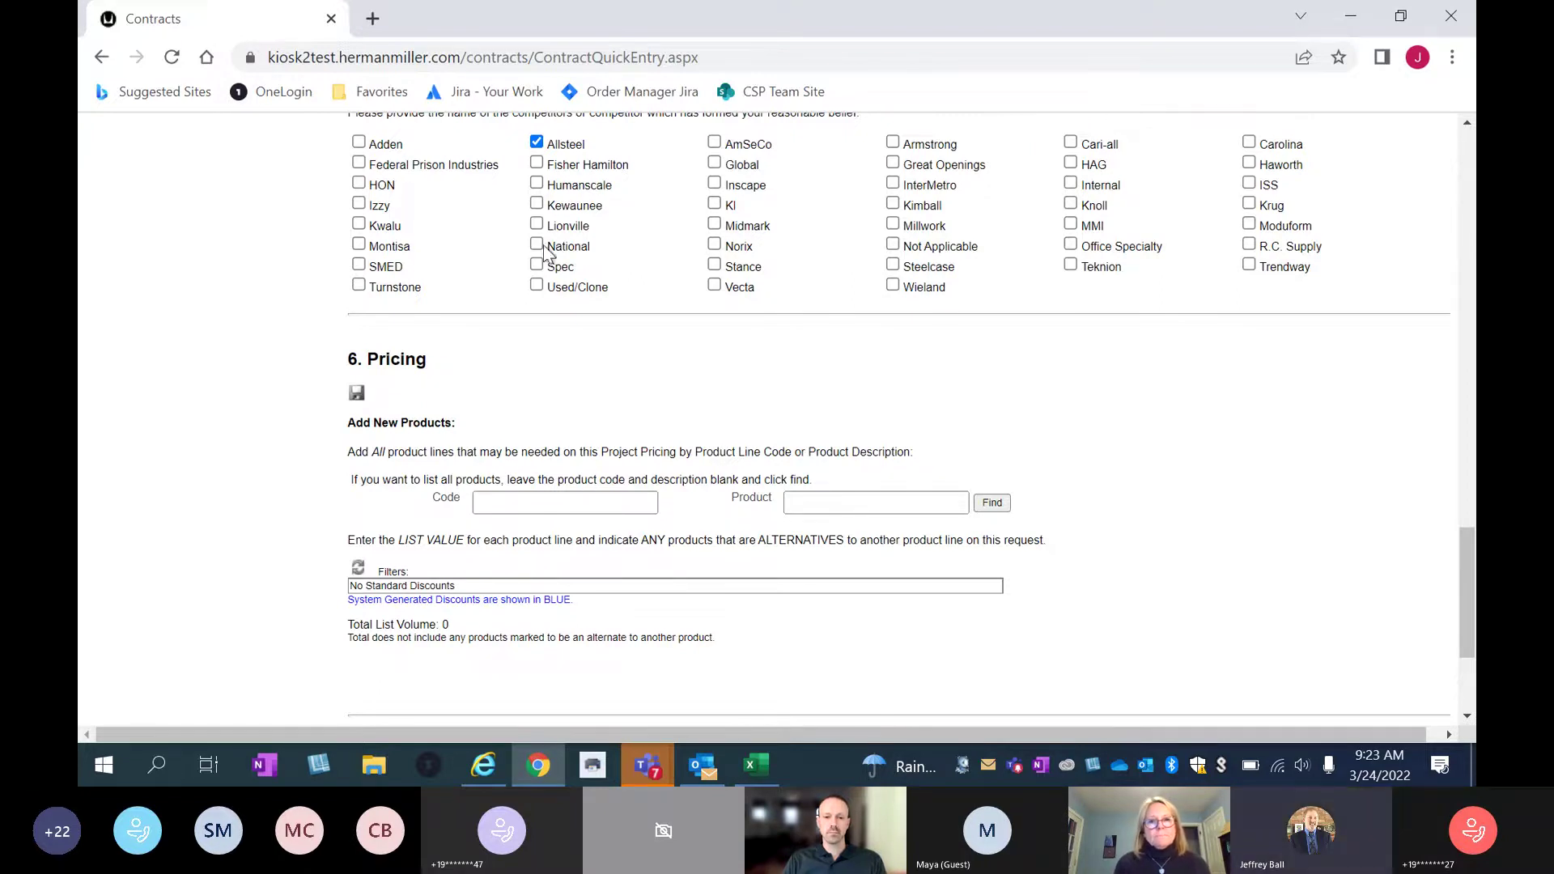
click(537, 184)
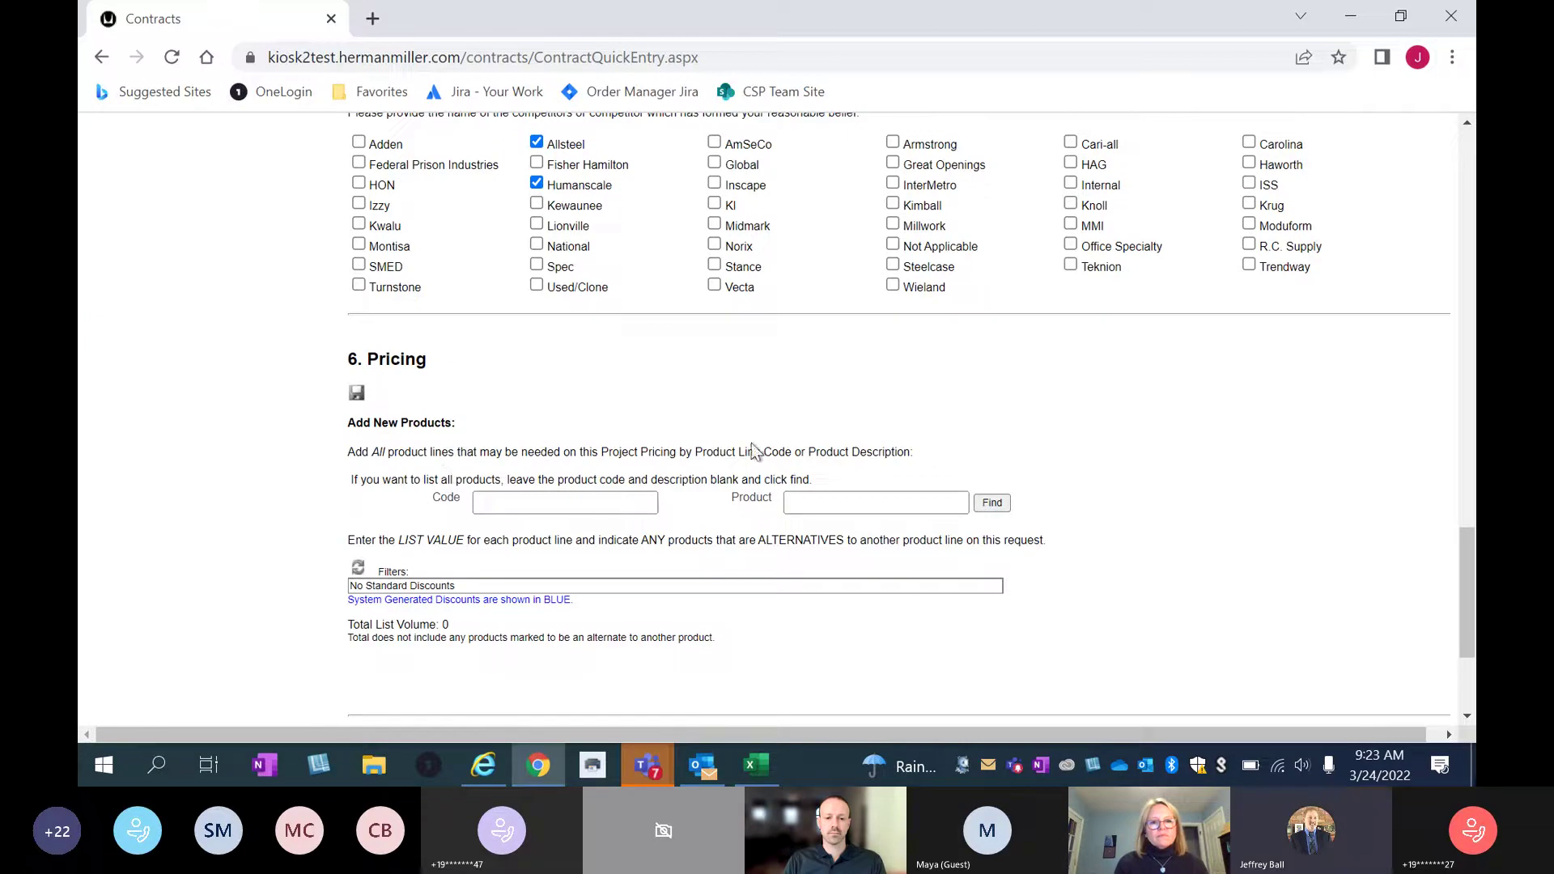
List all available product lines in the pricing section by searching with the code and product description left blank.
scroll(753, 448, down, 1)
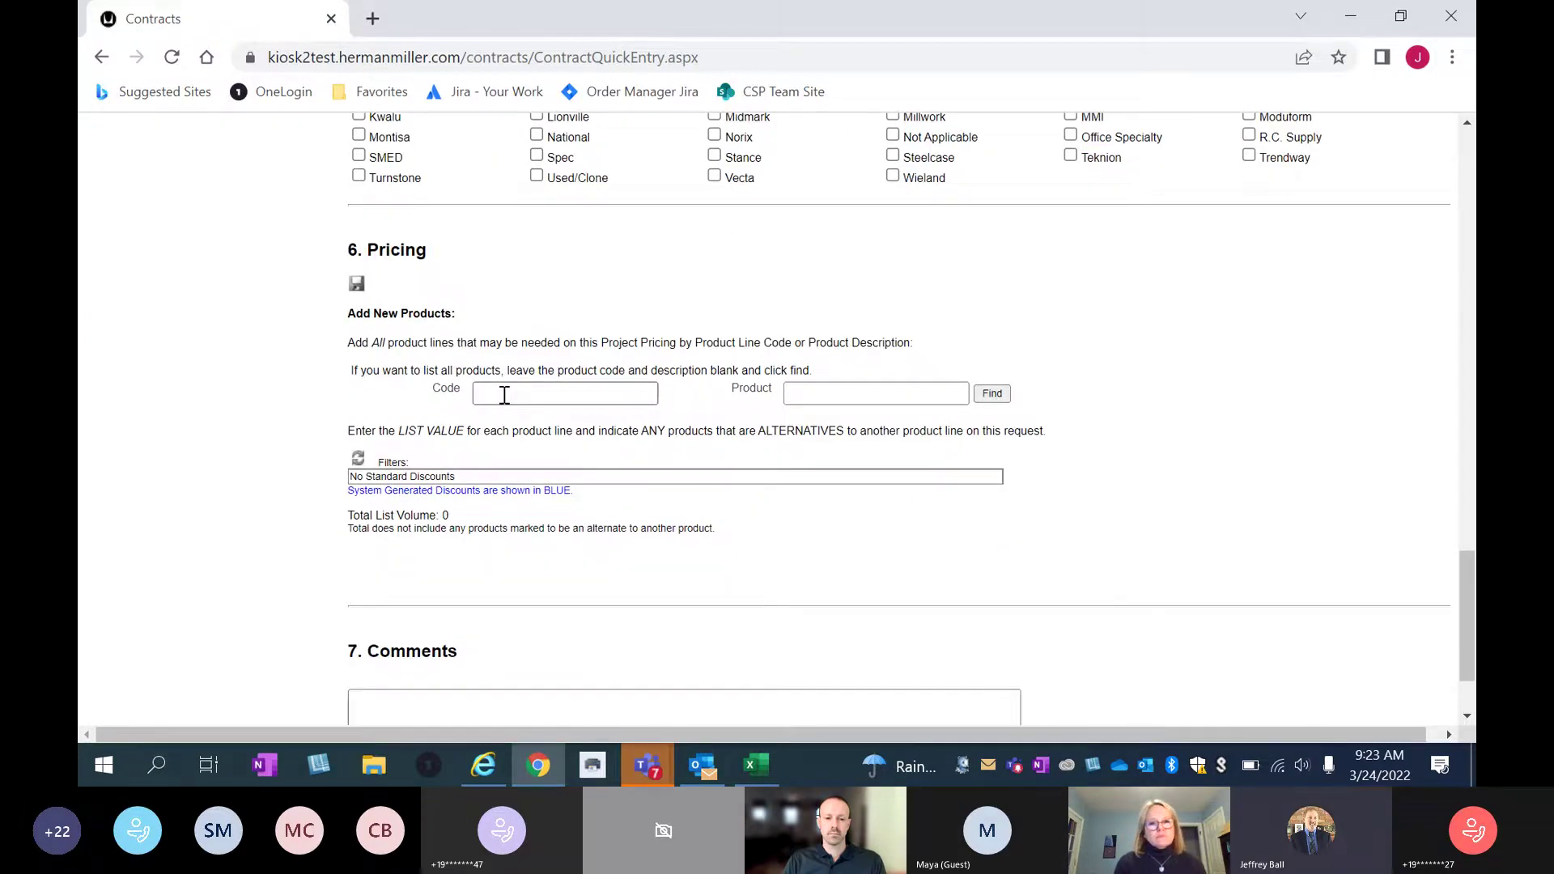
click(831, 393)
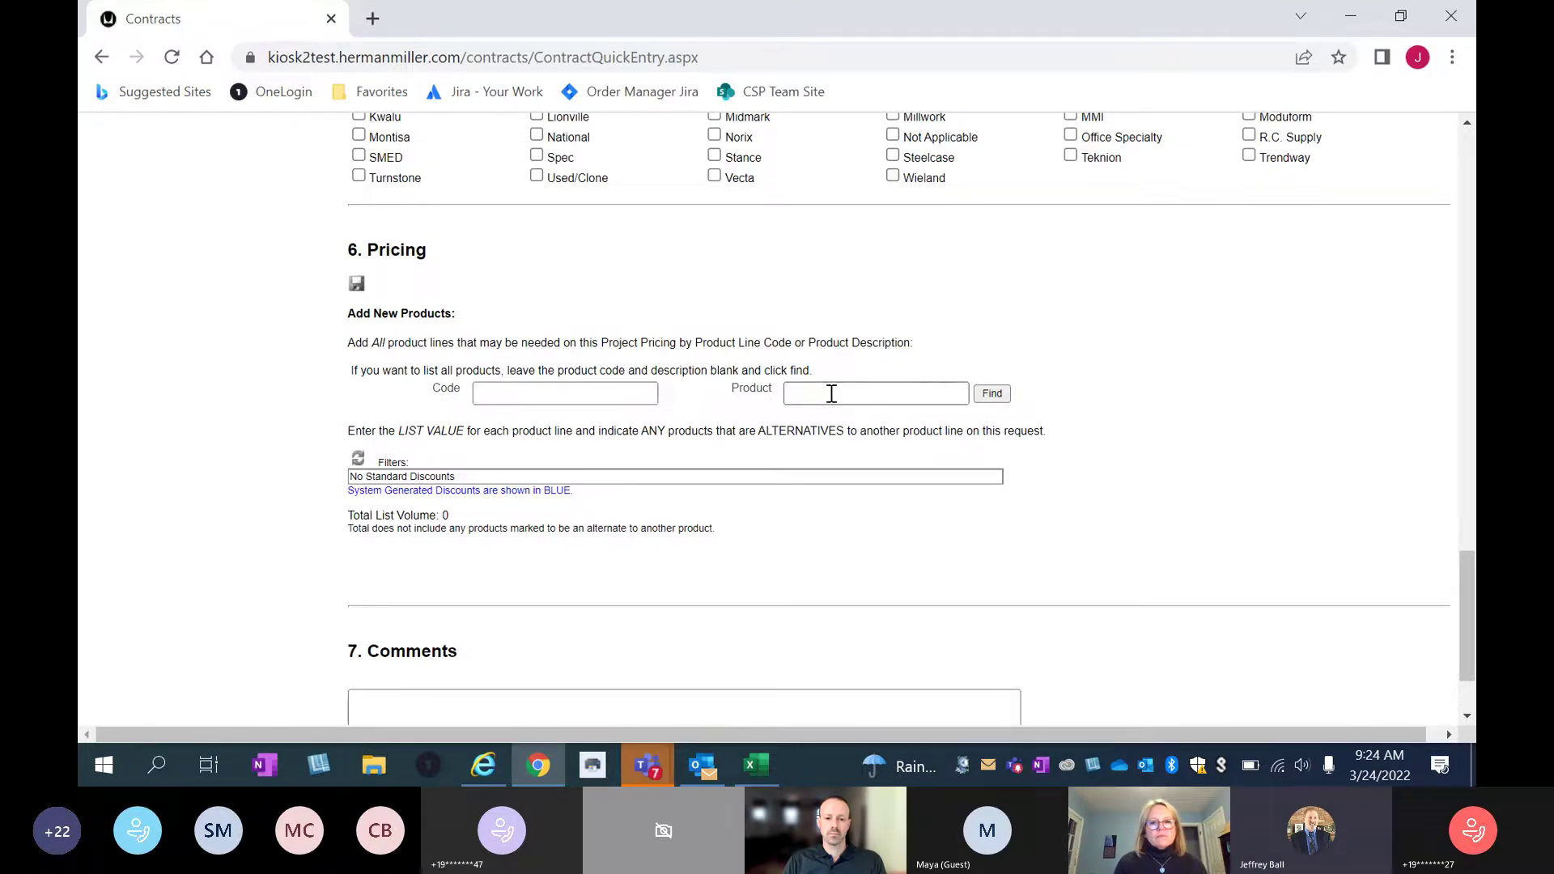
click(1005, 397)
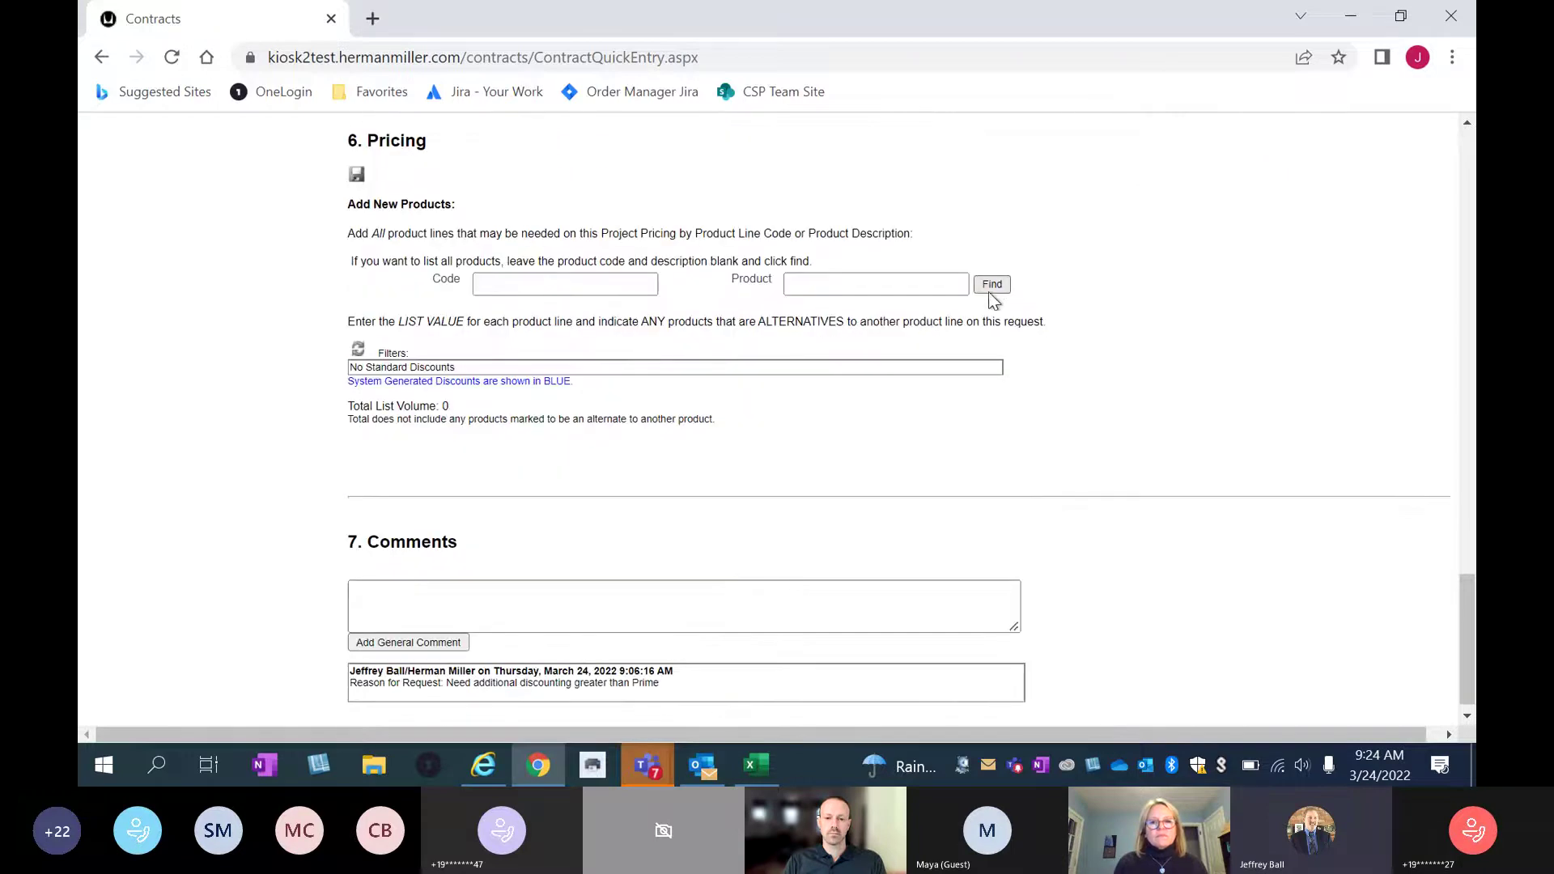
click(990, 289)
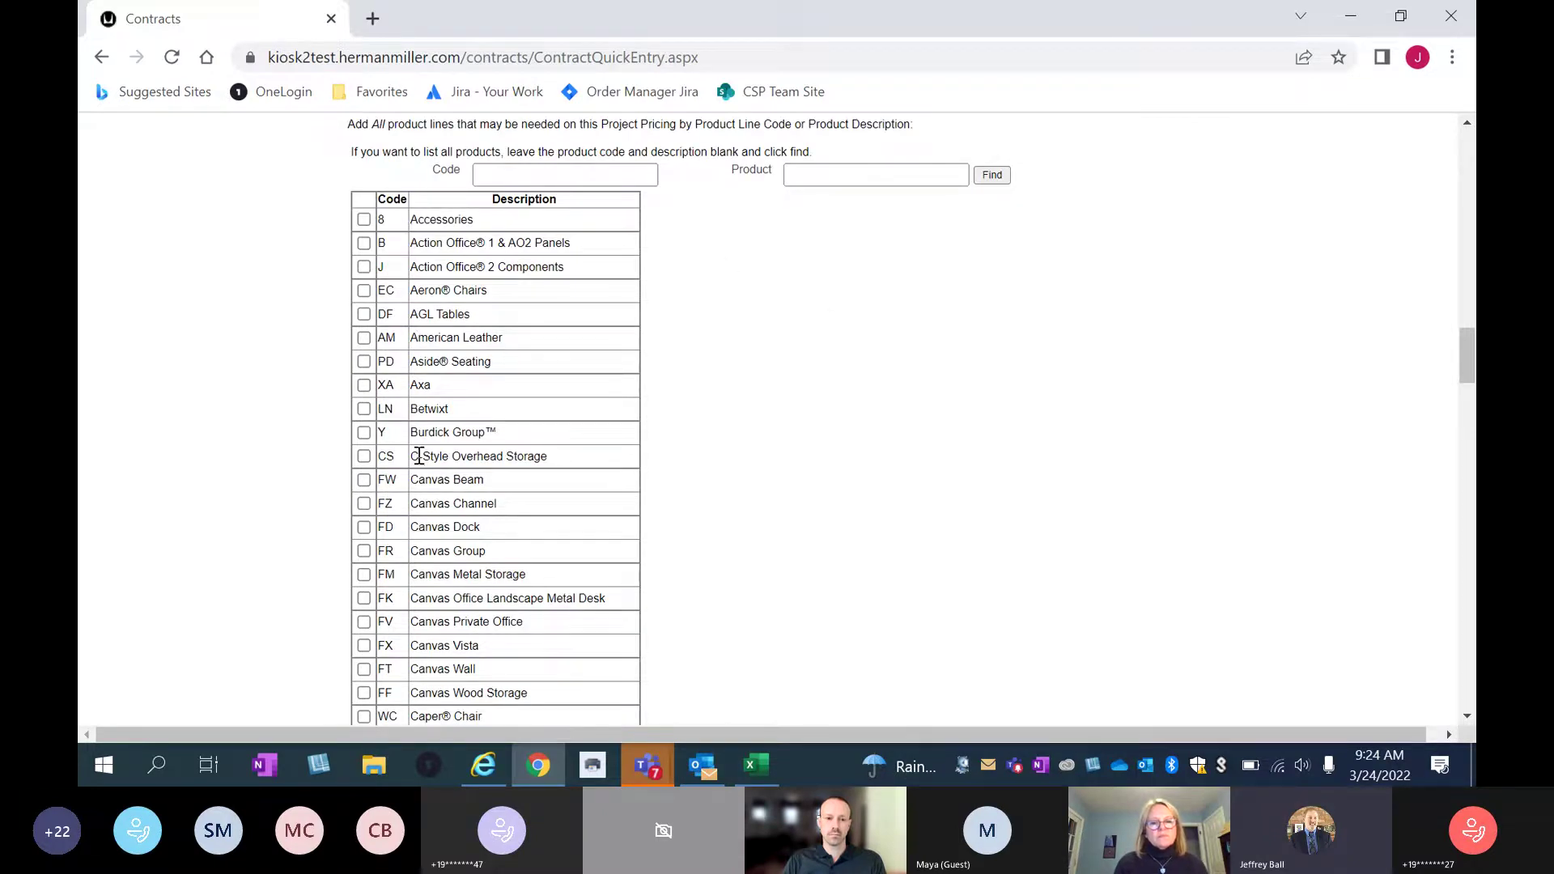
Add the Action Office 1 & AO2 Panels, Action Office 2 Components and Aeron Chairs product lines to the pricing request.
click(364, 244)
click(364, 267)
click(364, 291)
scroll(780, 359, down, 15)
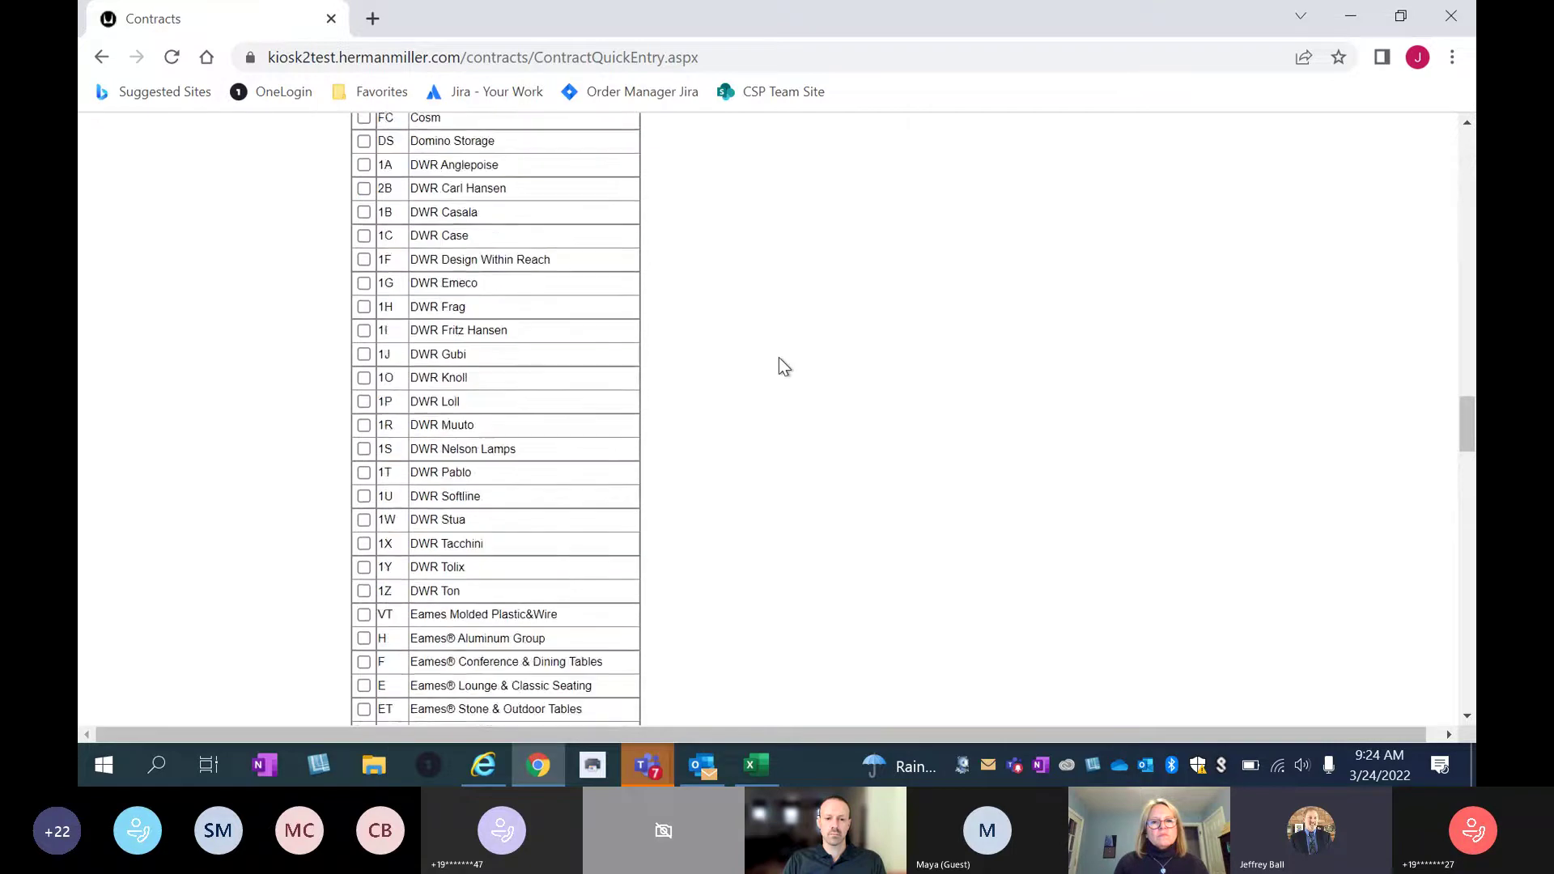
scroll(779, 358, down, 5)
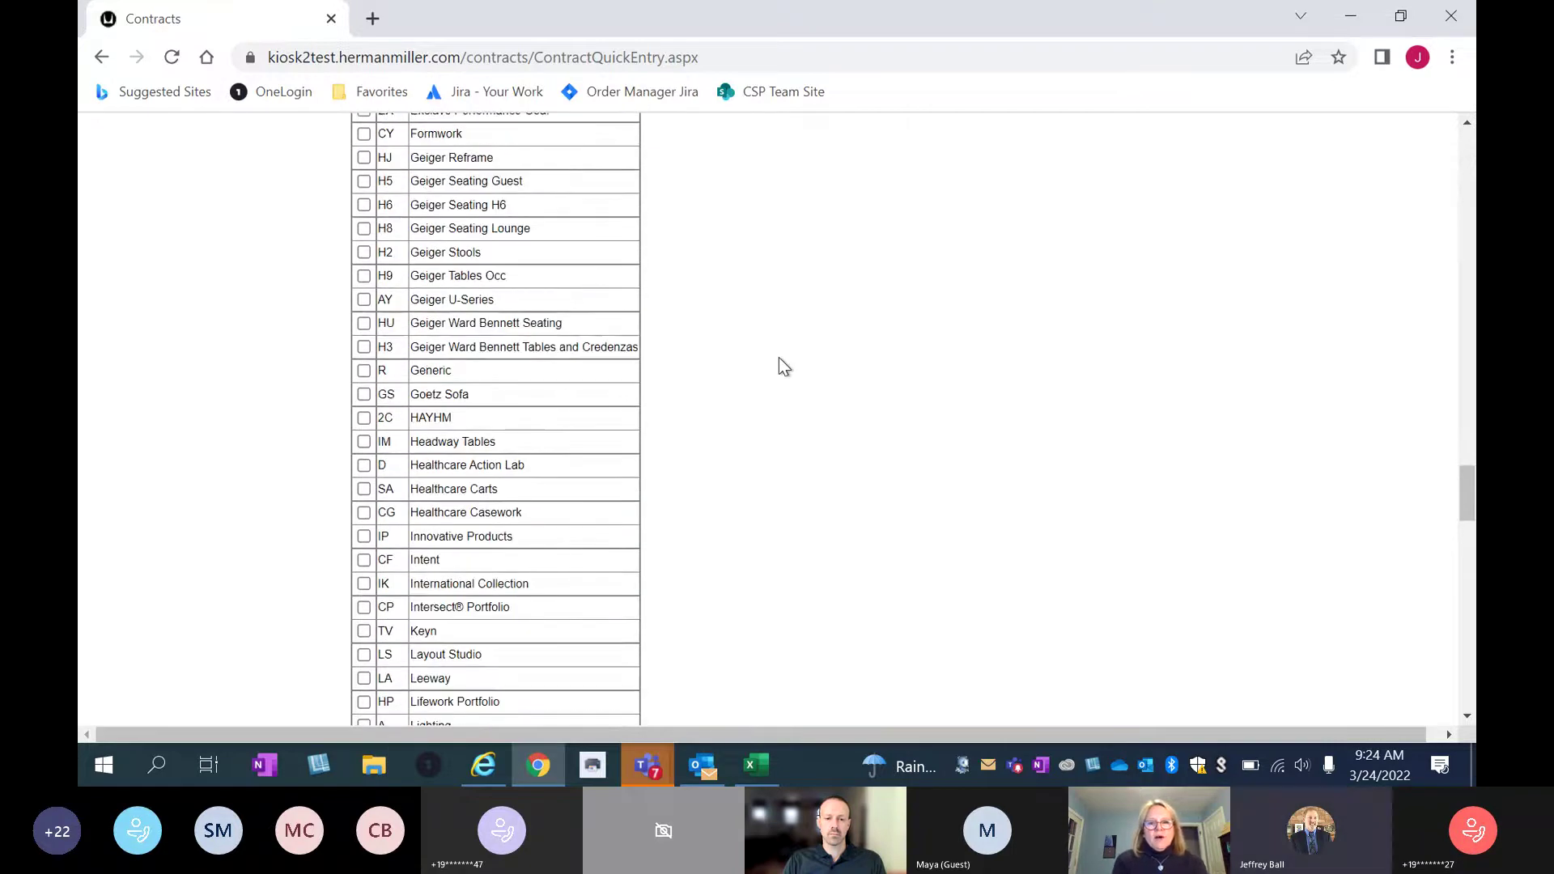
scroll(779, 361, down, 10)
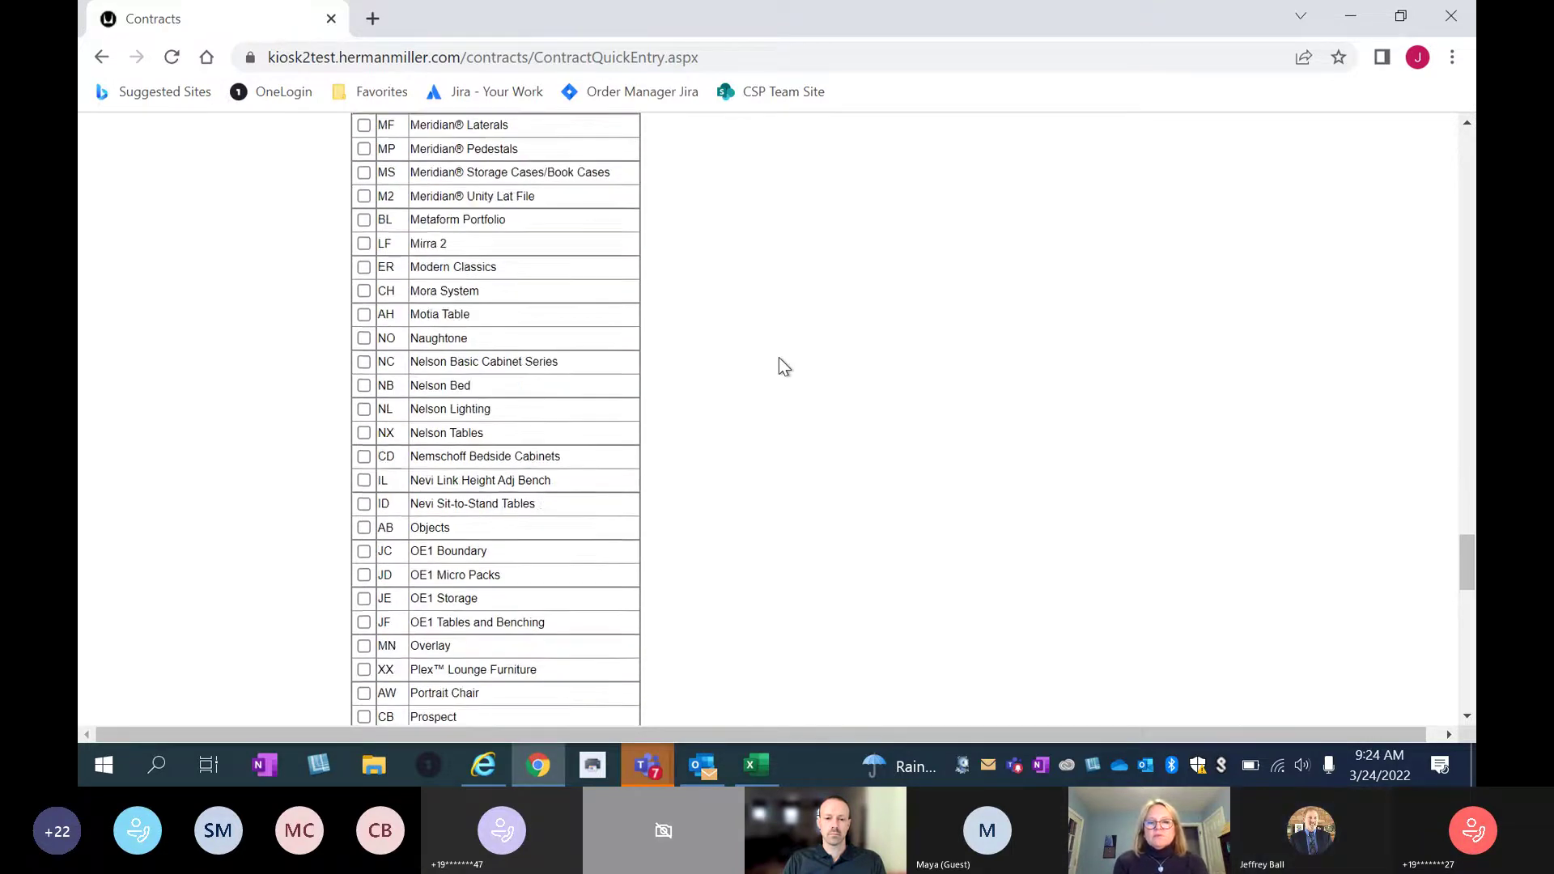
scroll(779, 360, down, 11)
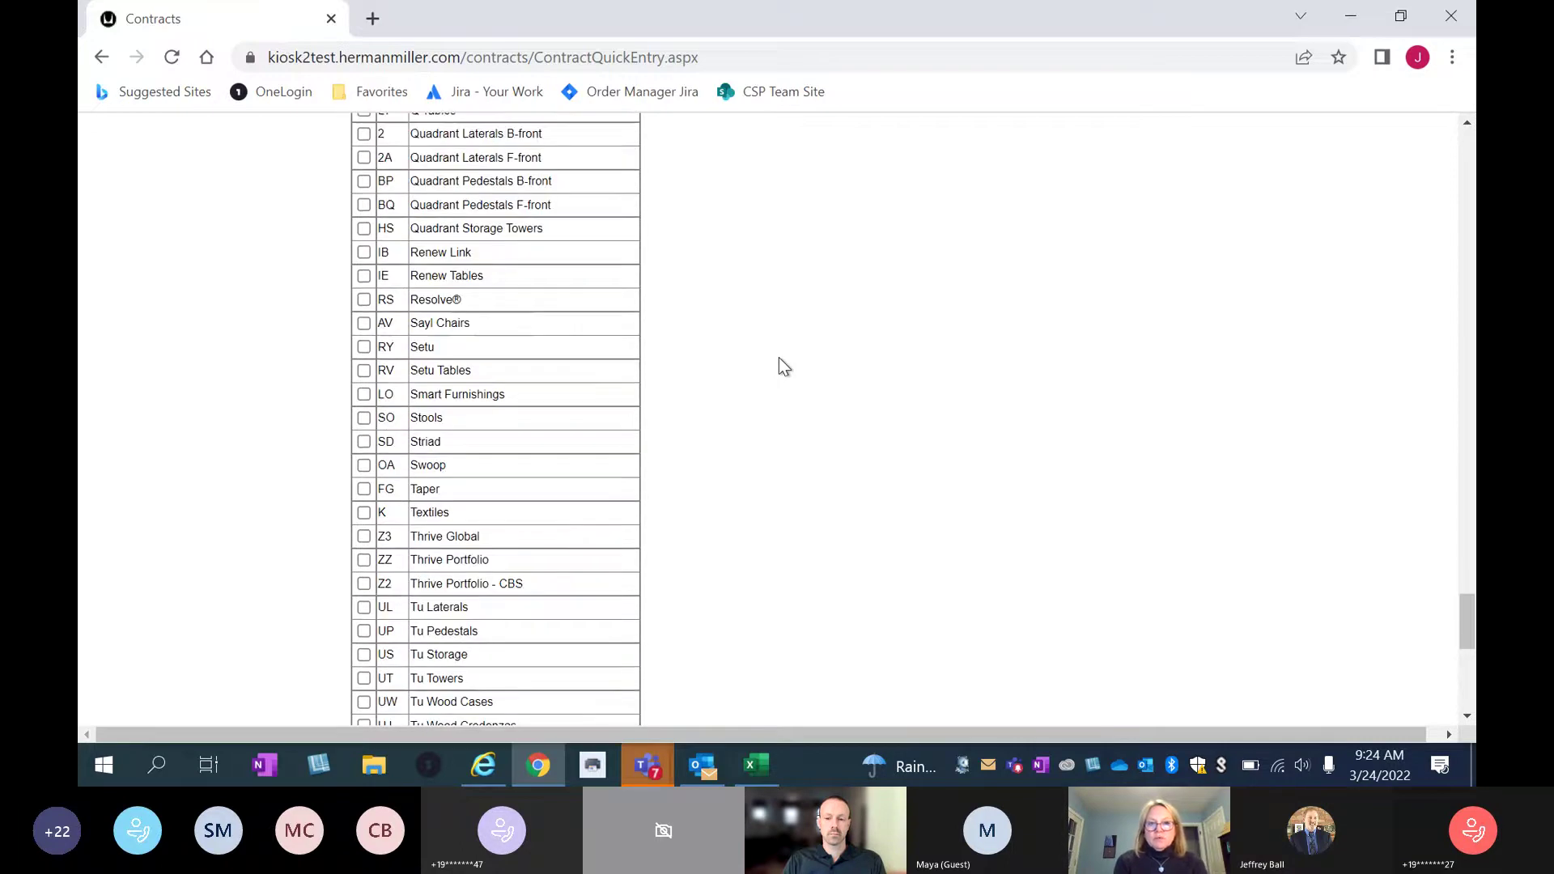
scroll(779, 359, down, 3)
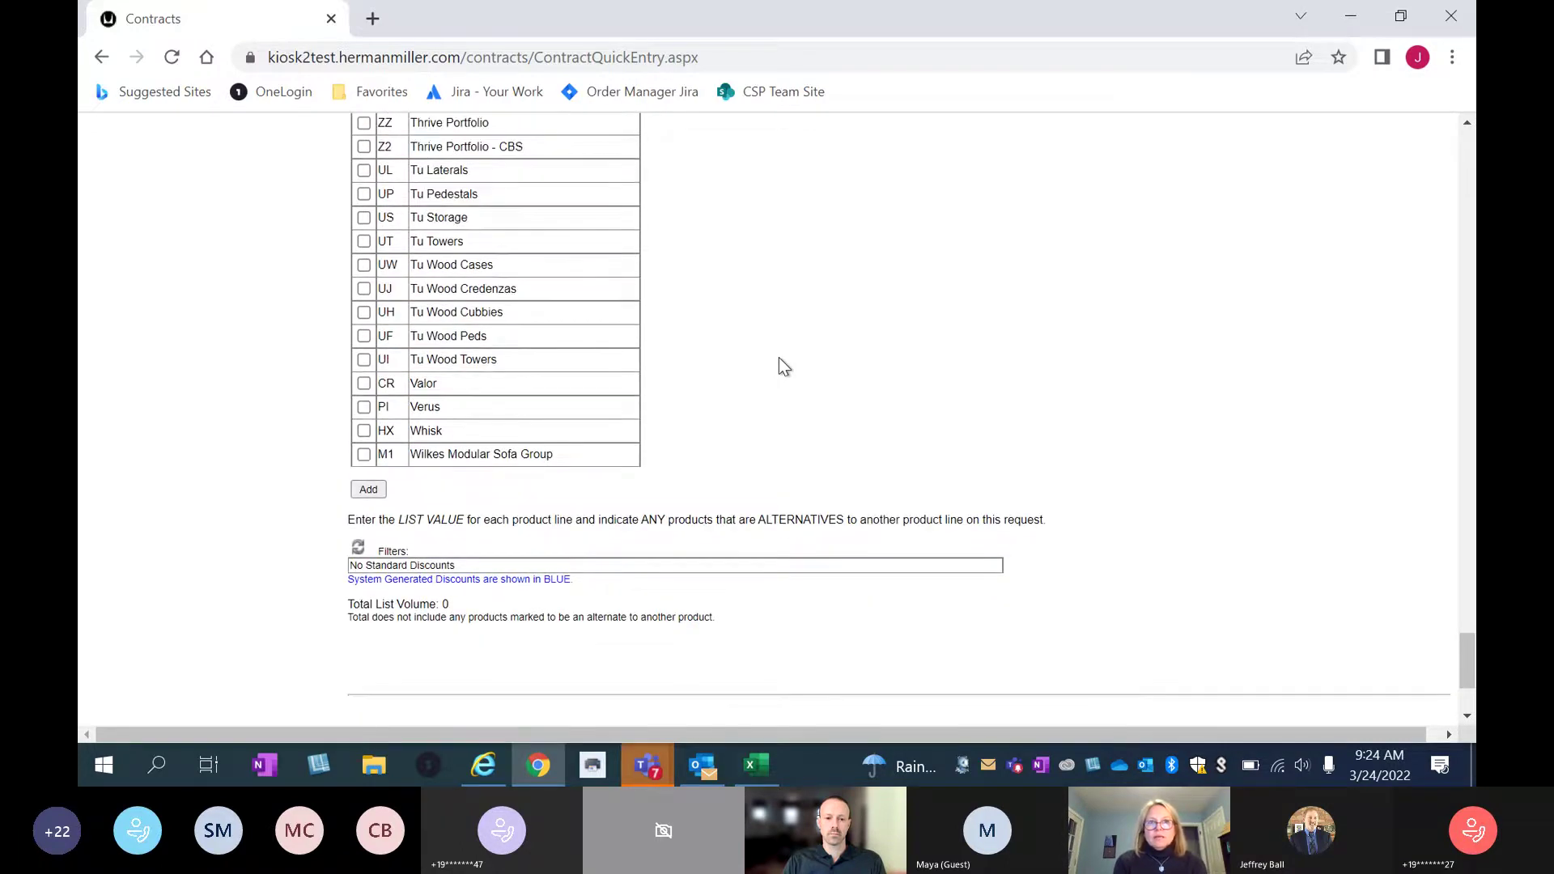
scroll(723, 457, down, 3)
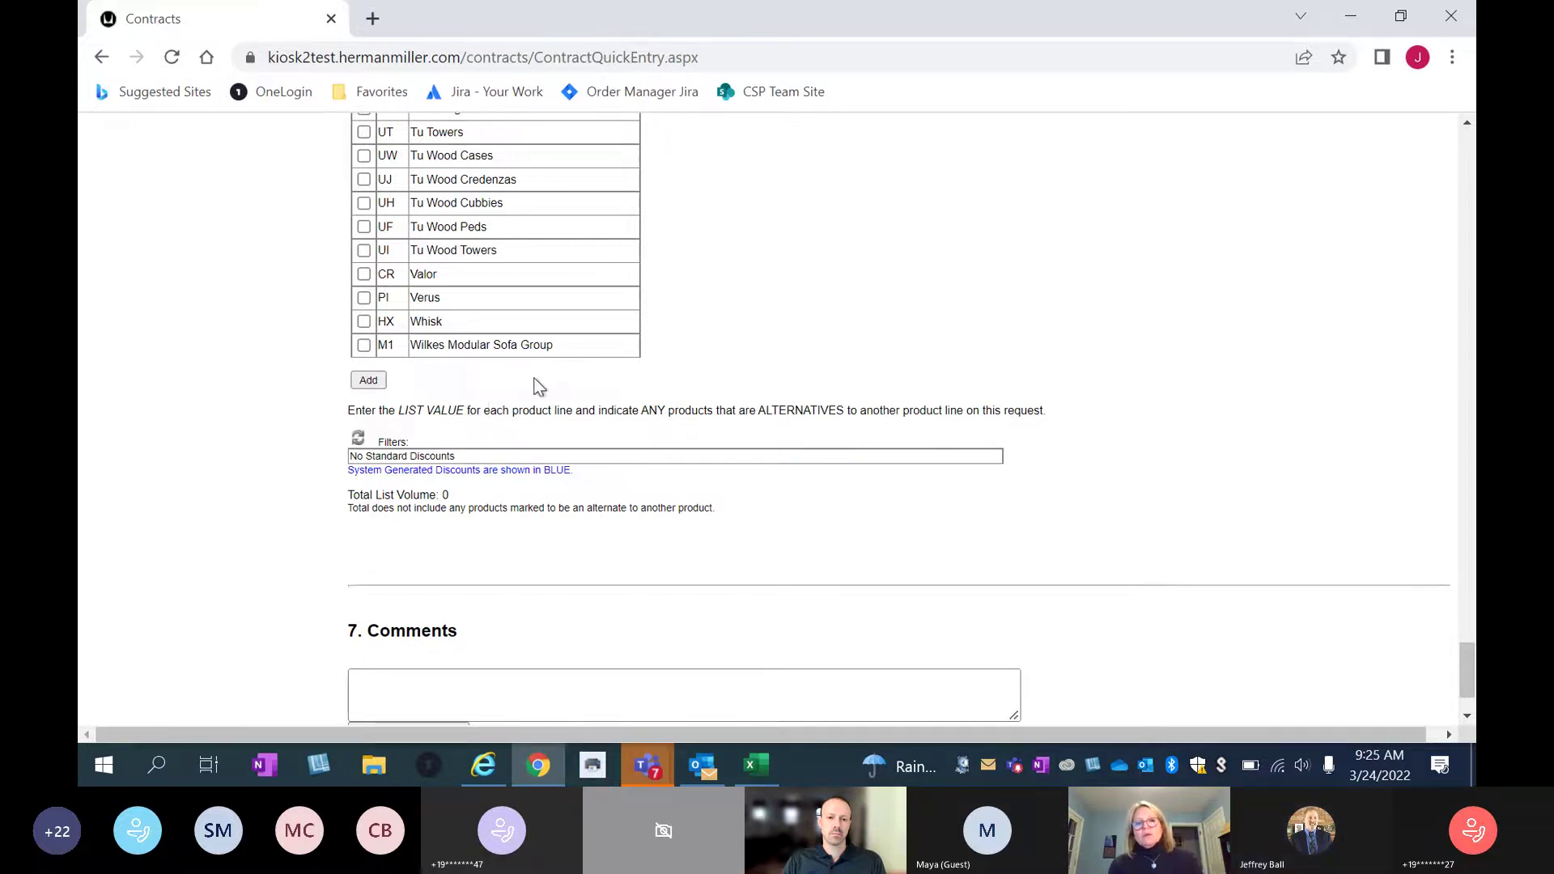
scroll(537, 387, up, 1)
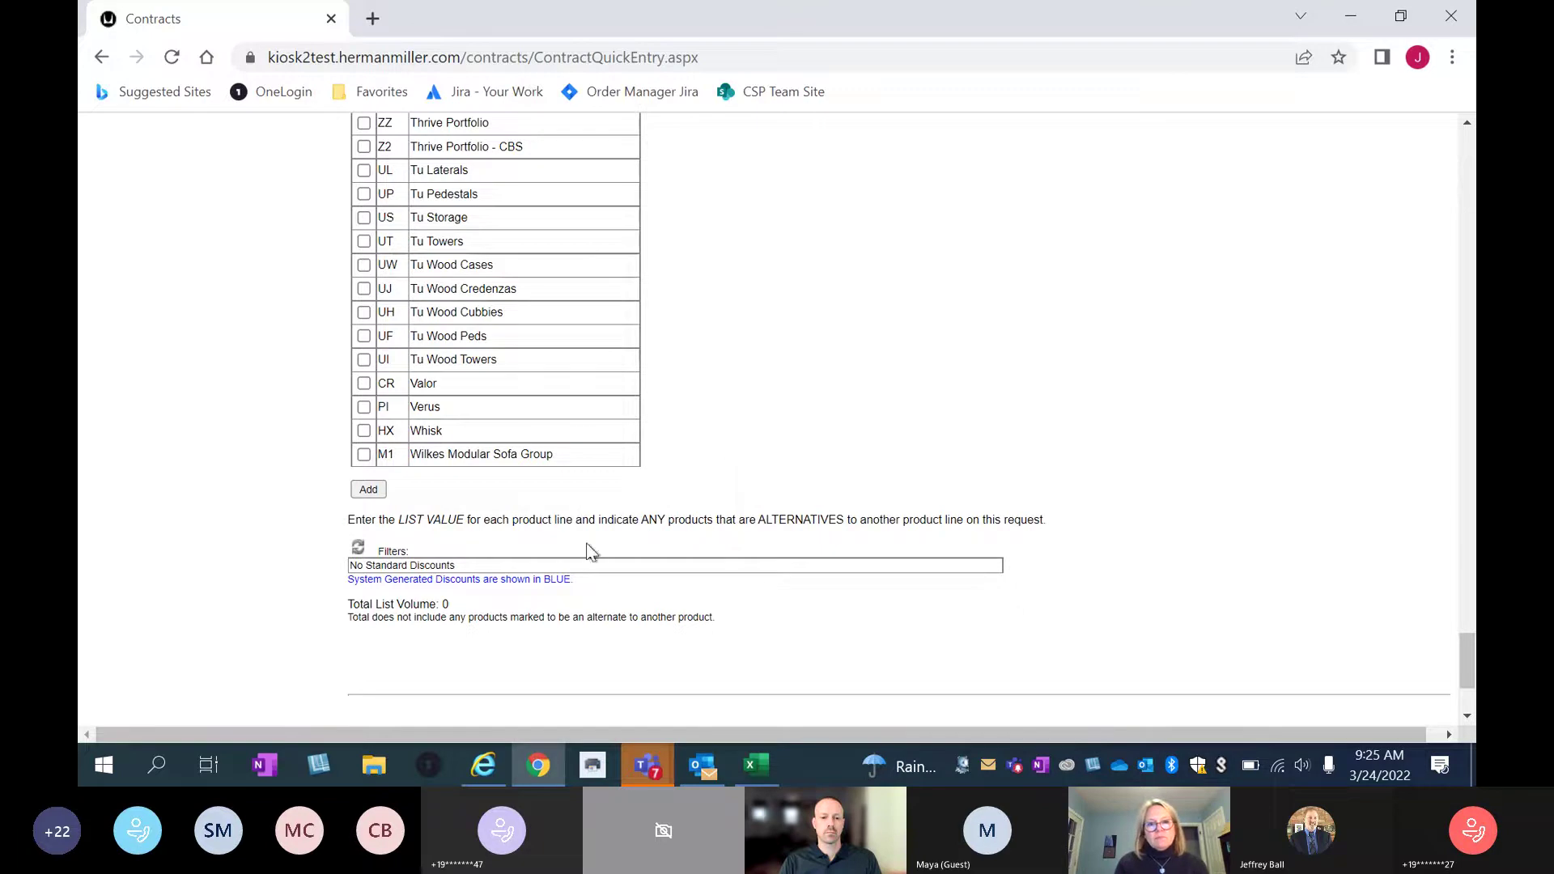
click(369, 490)
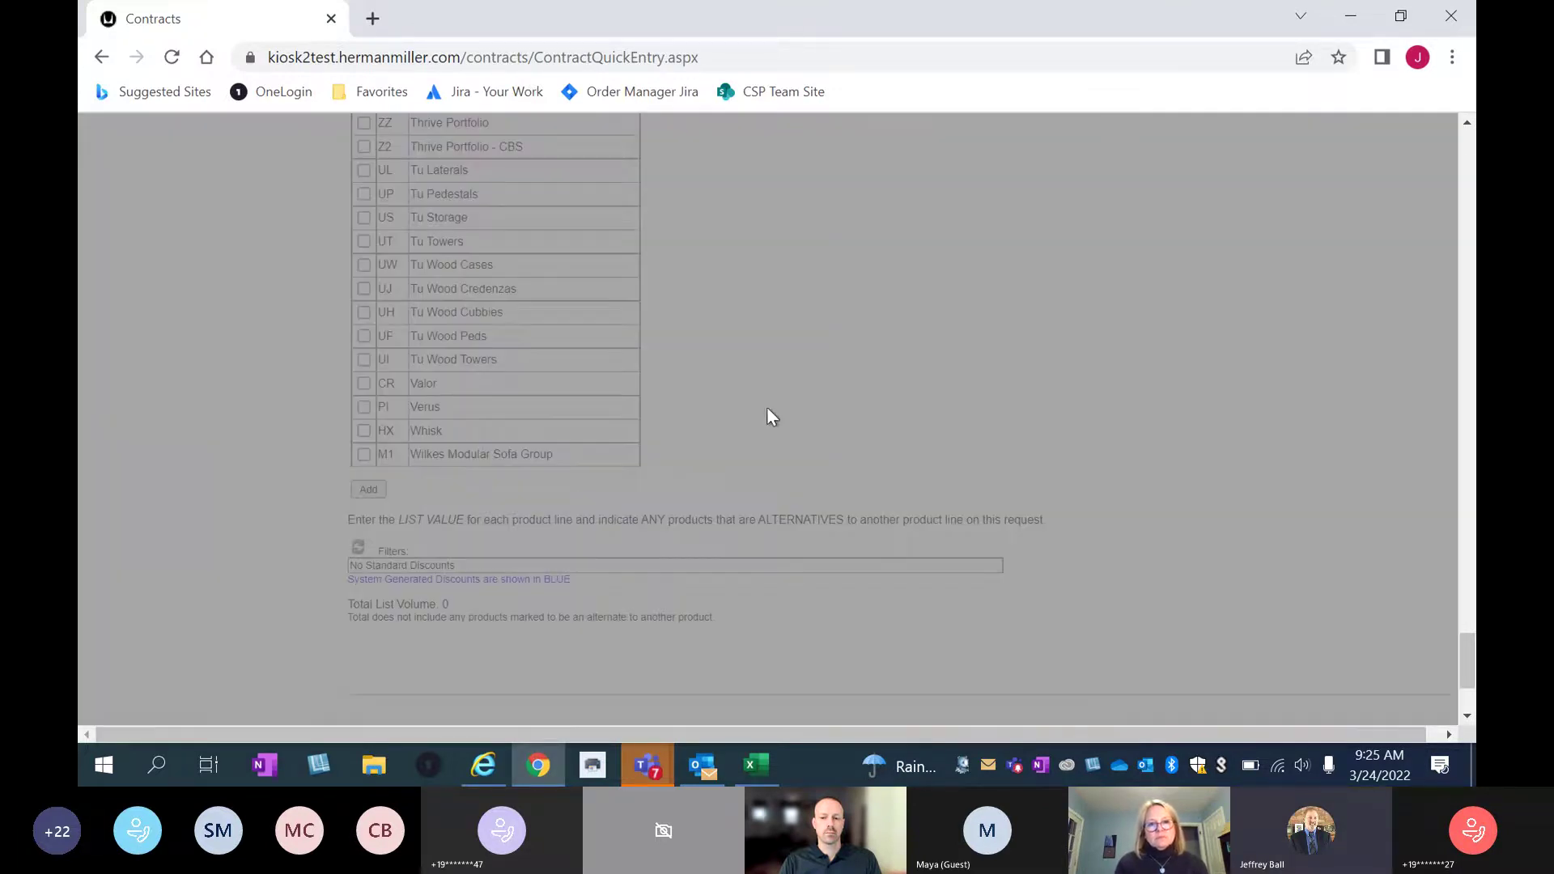
Set the list value to 100000 each for Action Office 1 & AO2 Panels, Action Office 2 Components and Aeron Chairs.
scroll(750, 396, up, 1)
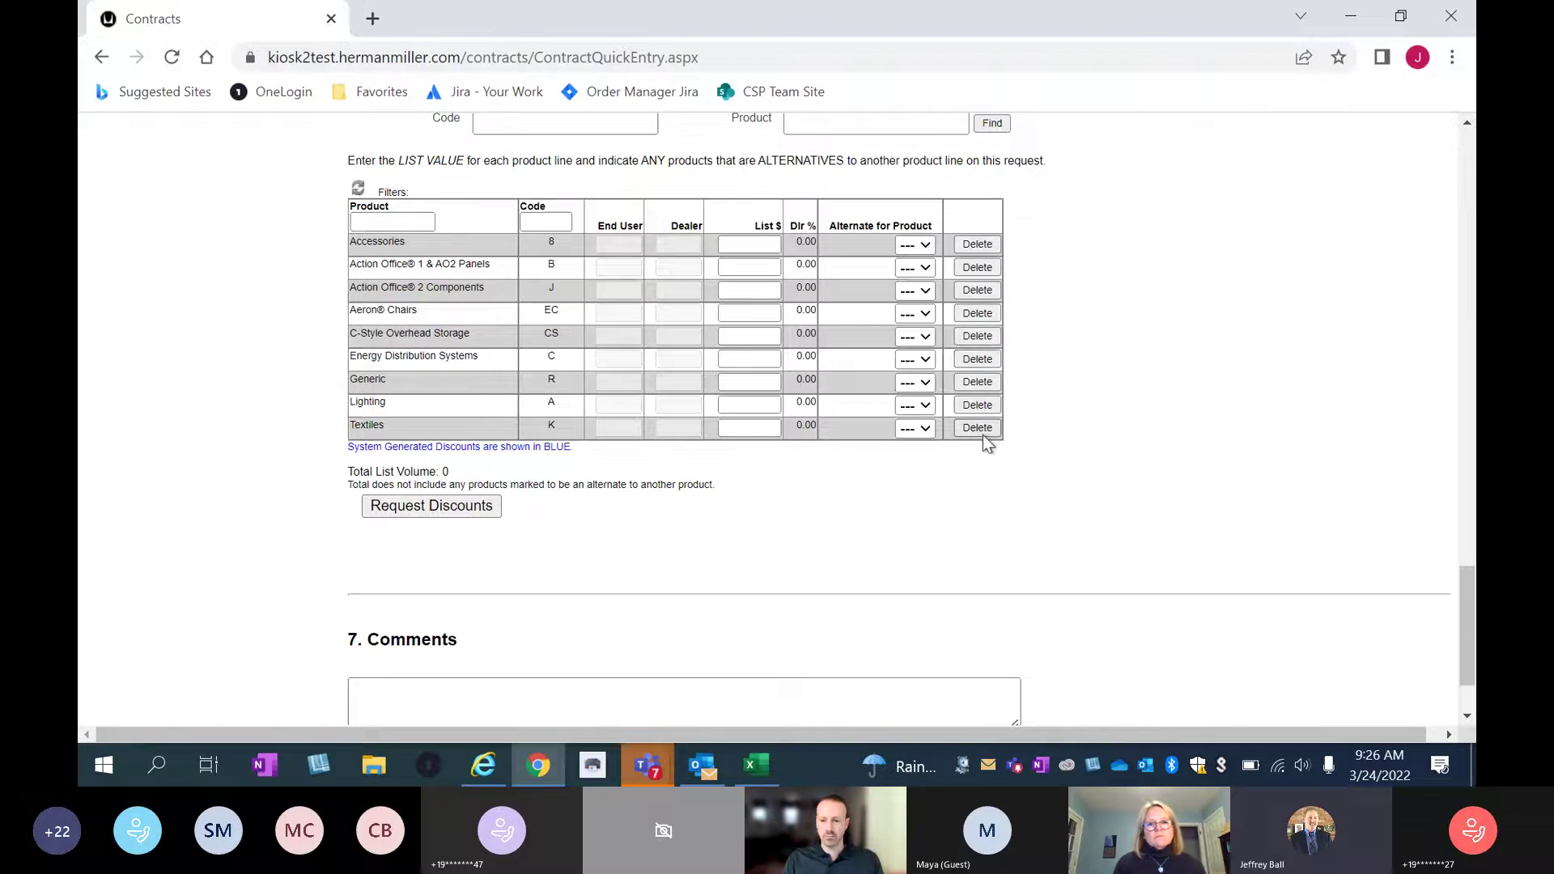
click(745, 265)
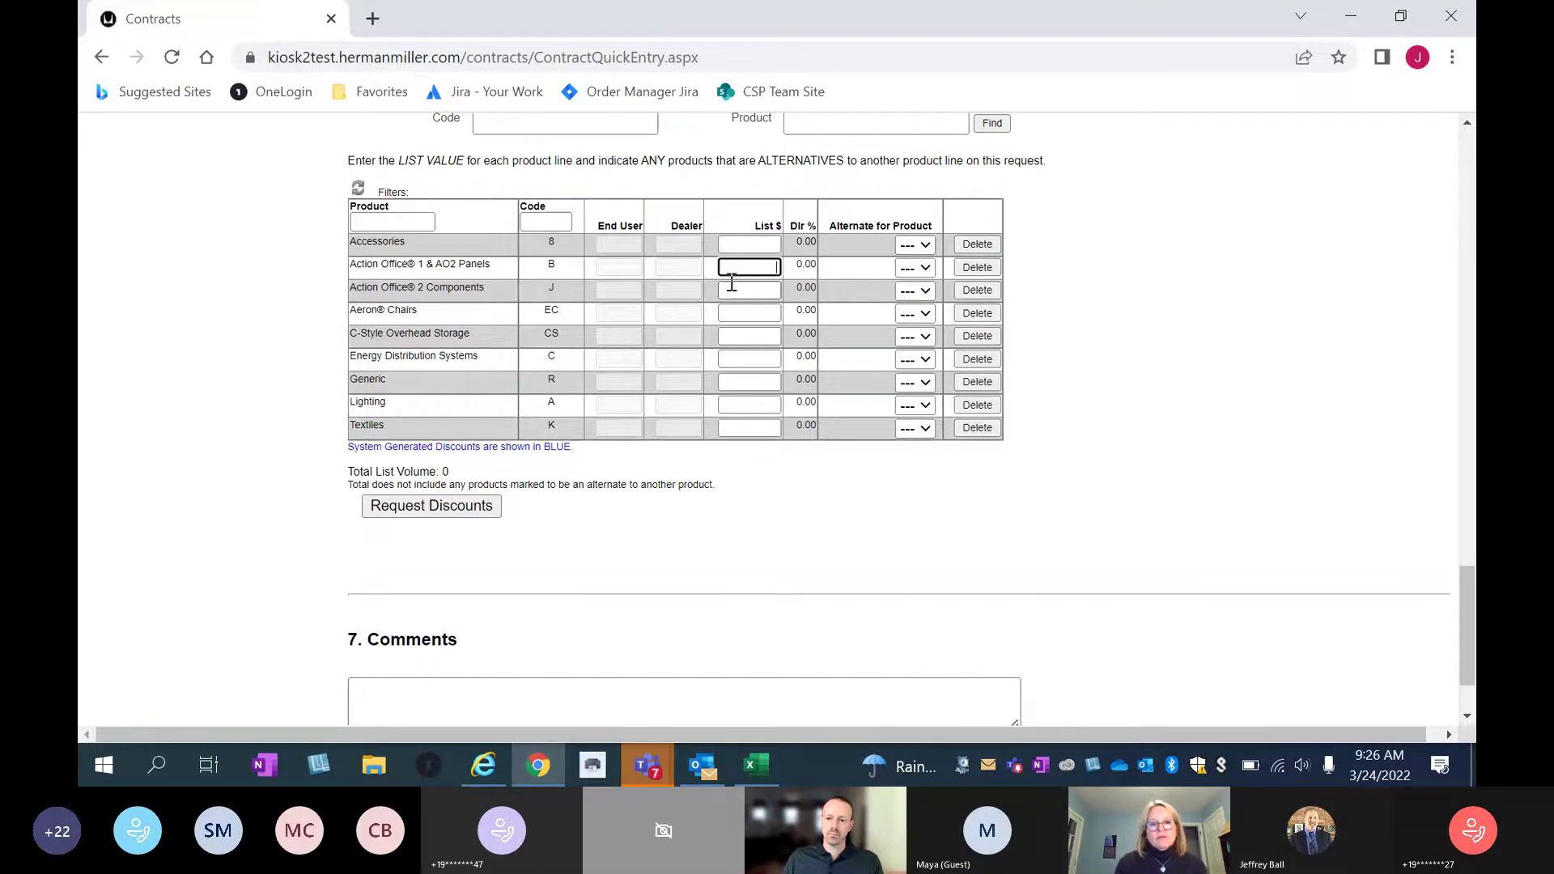
text(100000)
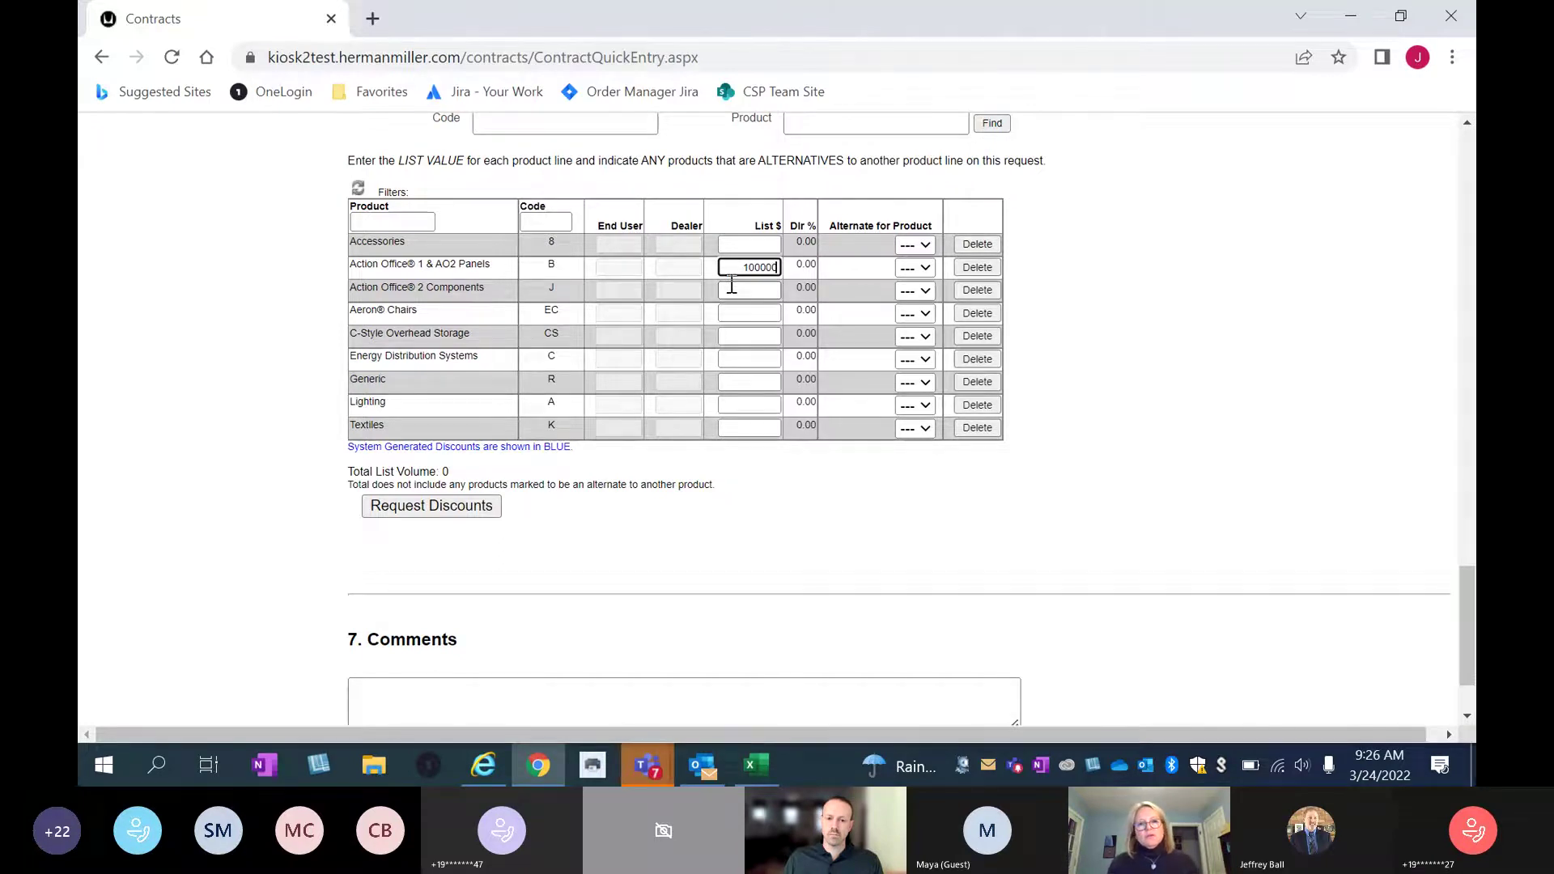
click(735, 291)
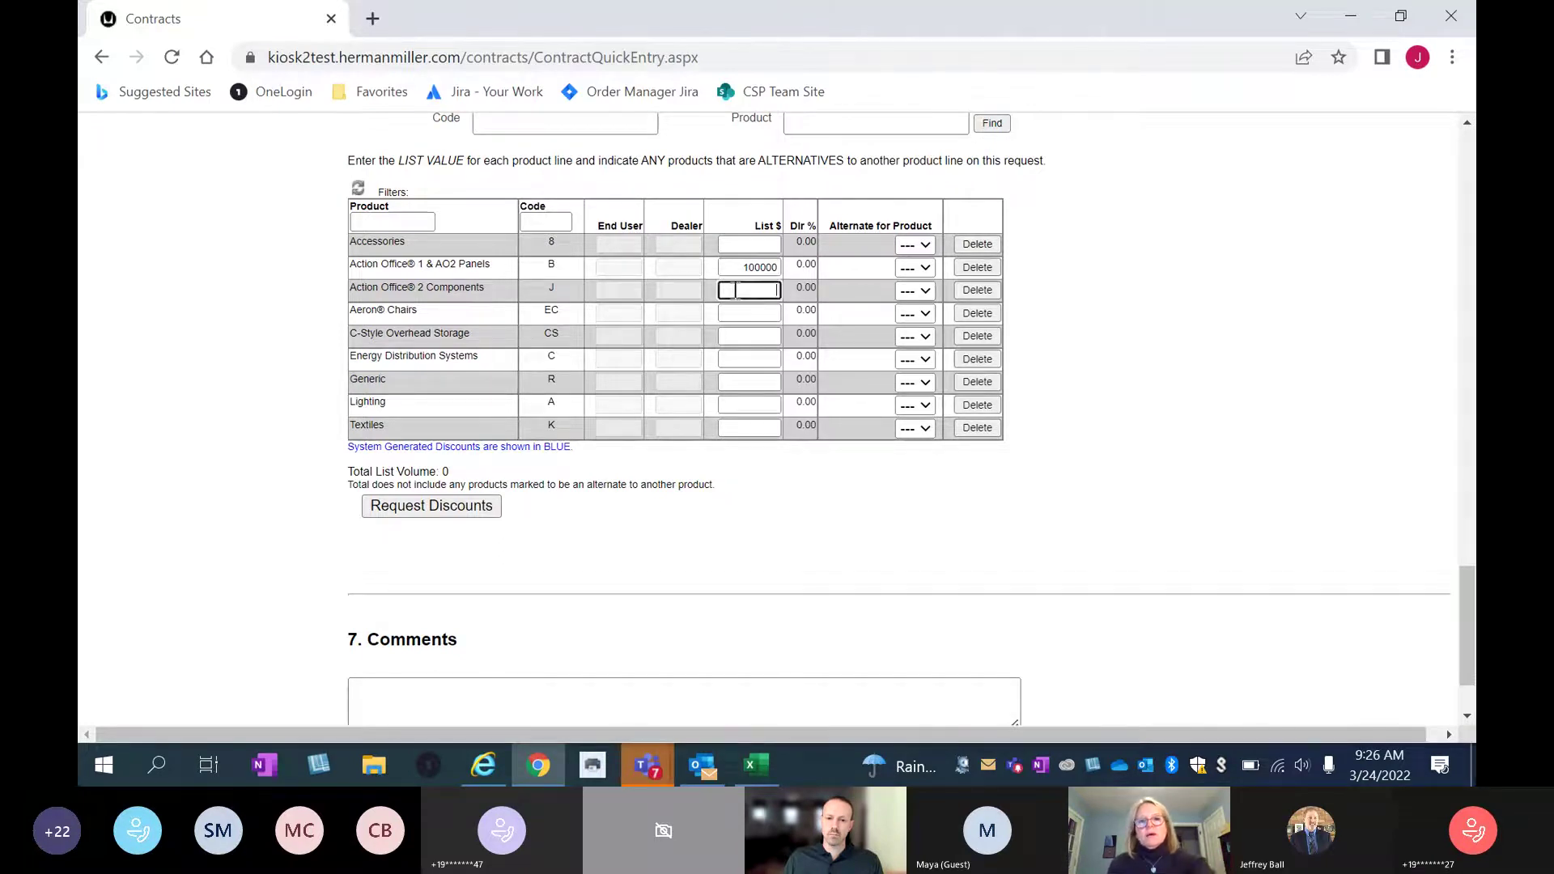
click(734, 290)
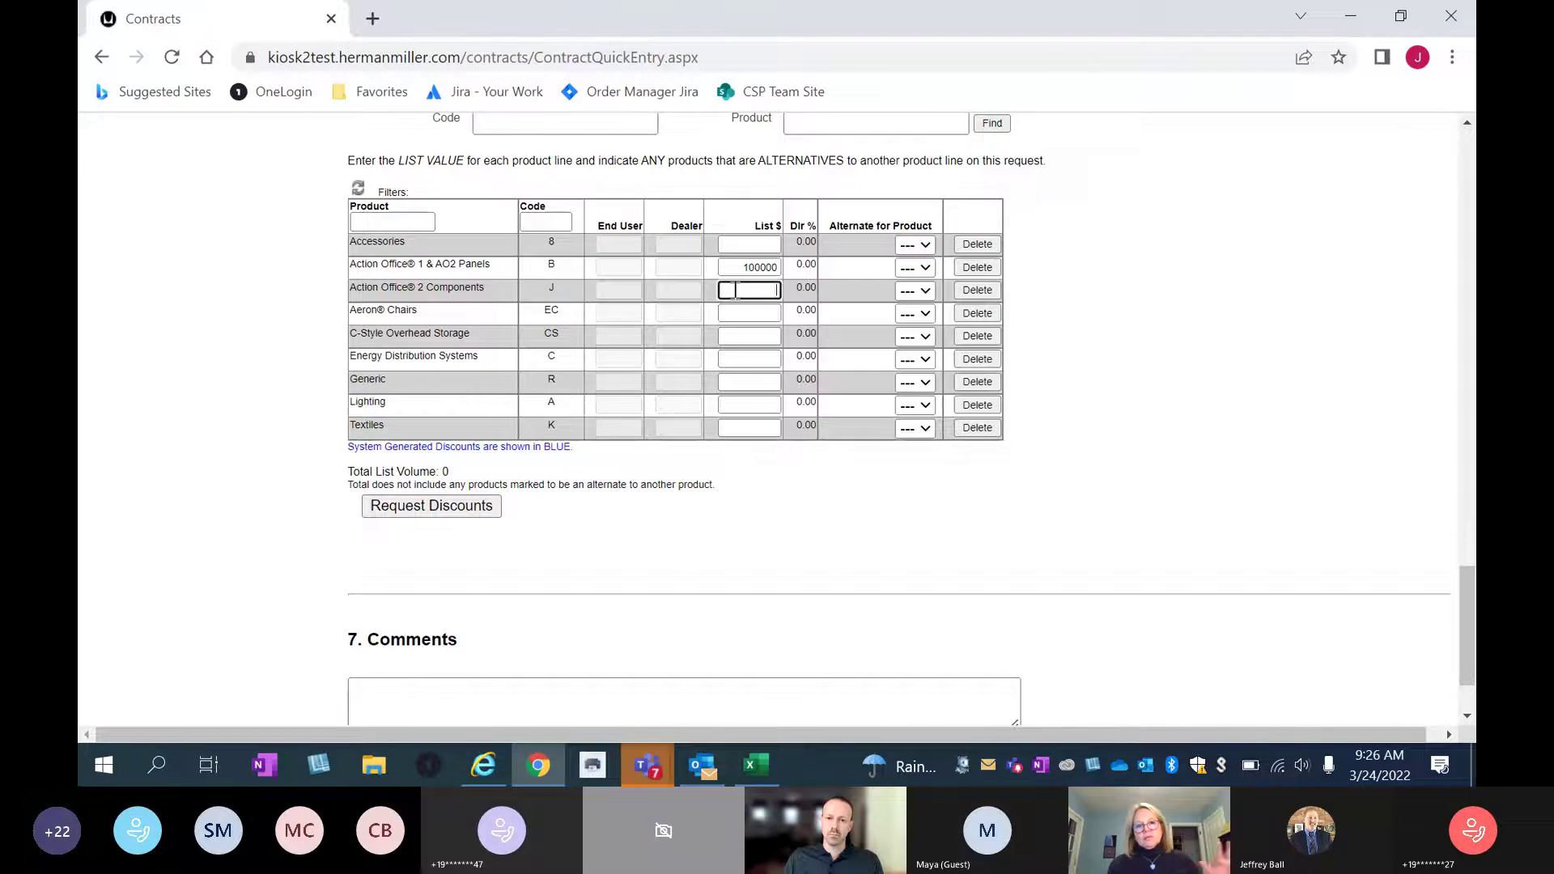
text(100000)
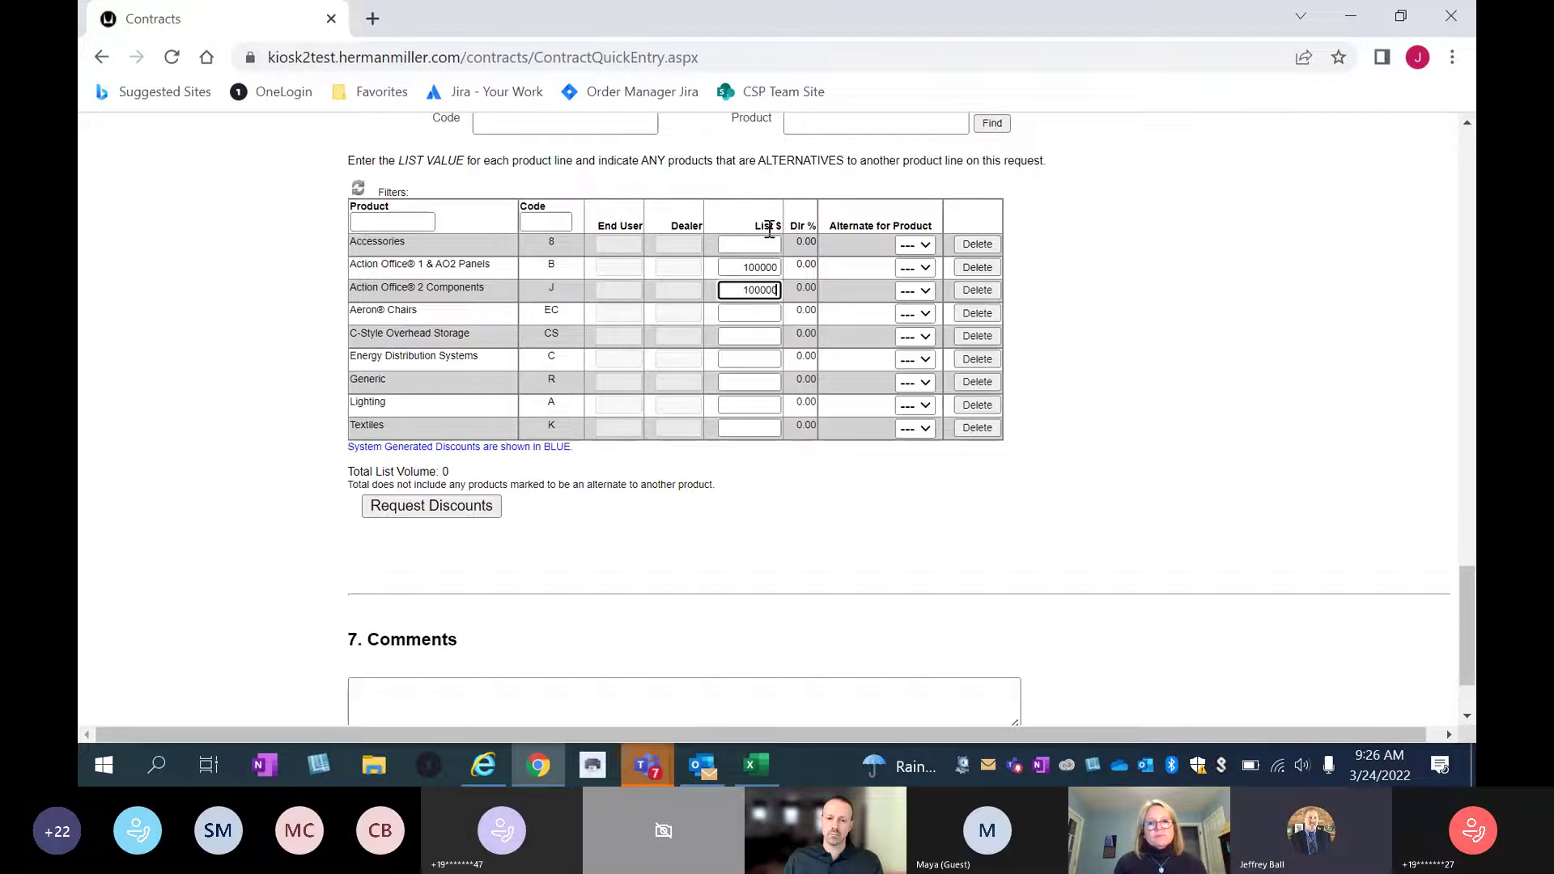
click(755, 318)
click(755, 319)
text(100000)
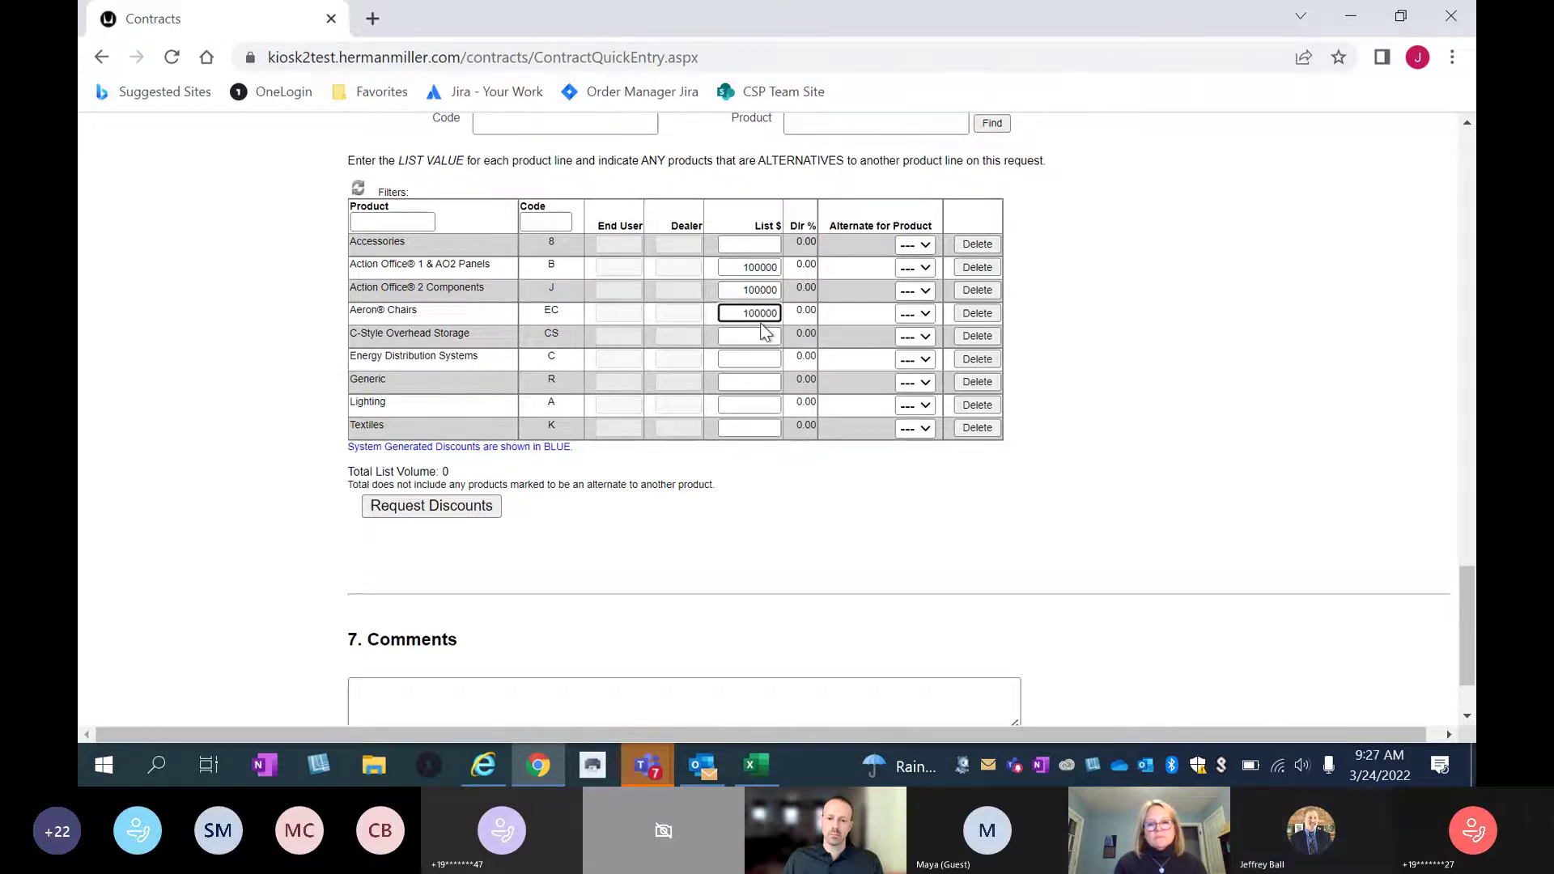
click(762, 331)
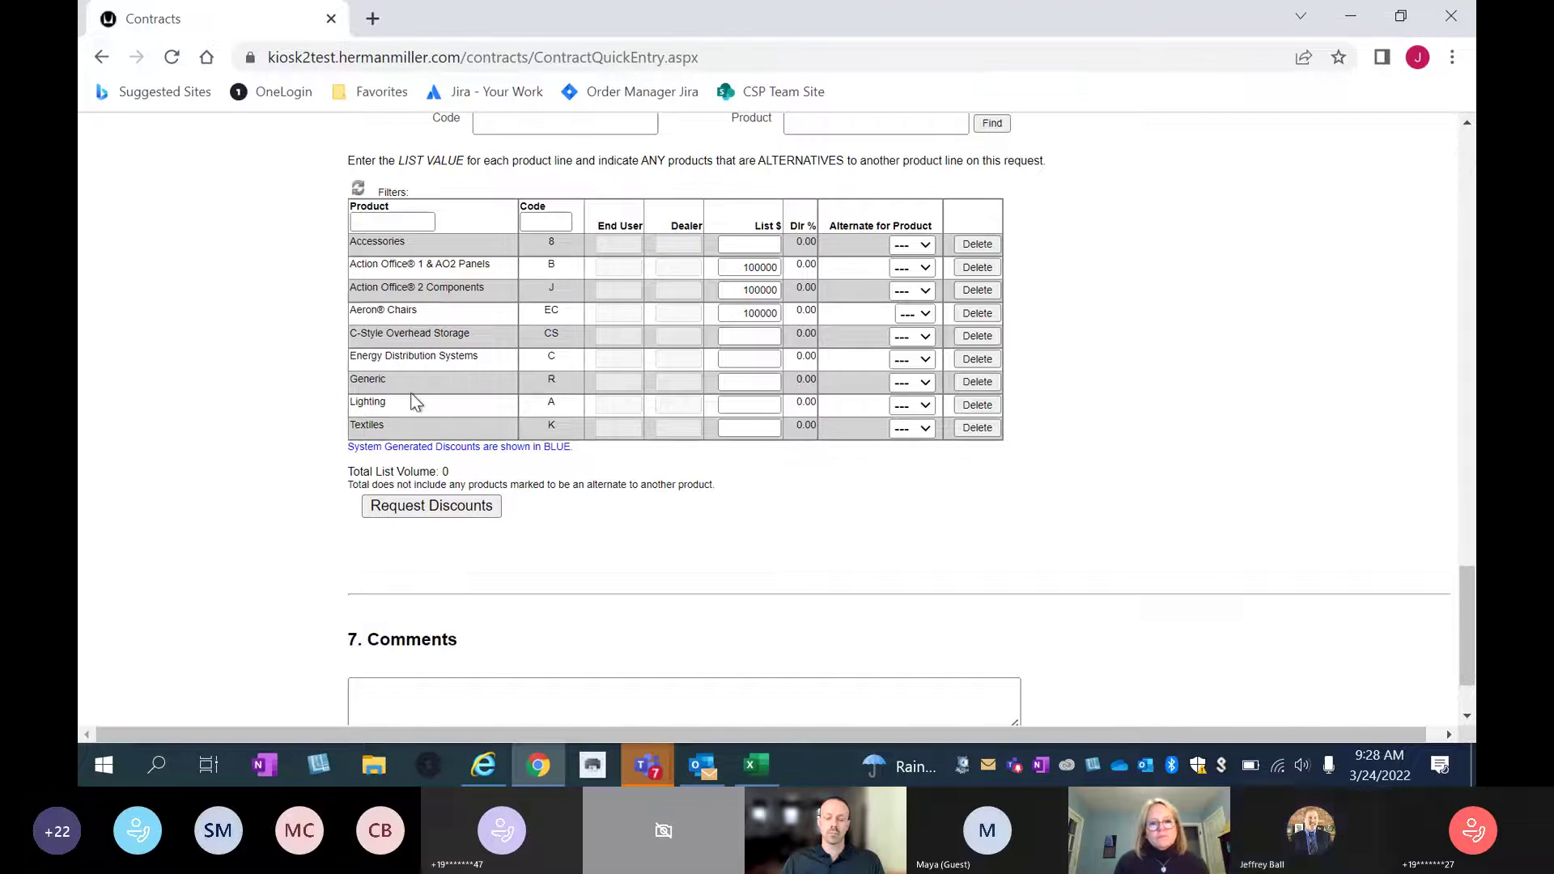
Try to request discounts for the listed products, continuing past the one-opportunity notice, and check the contract sections for errors.
click(409, 503)
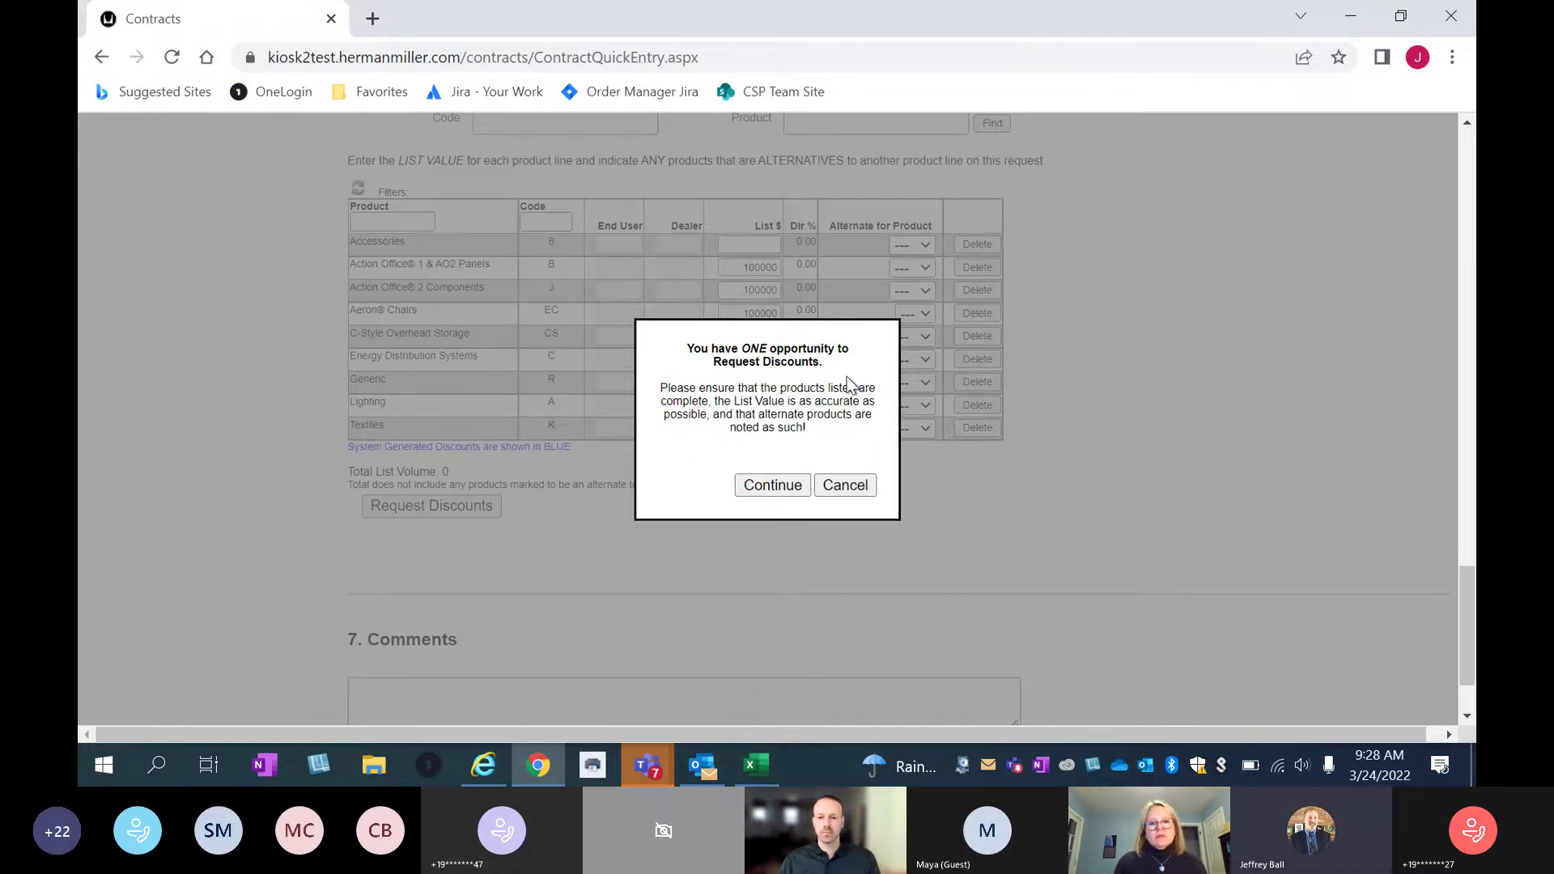
click(766, 485)
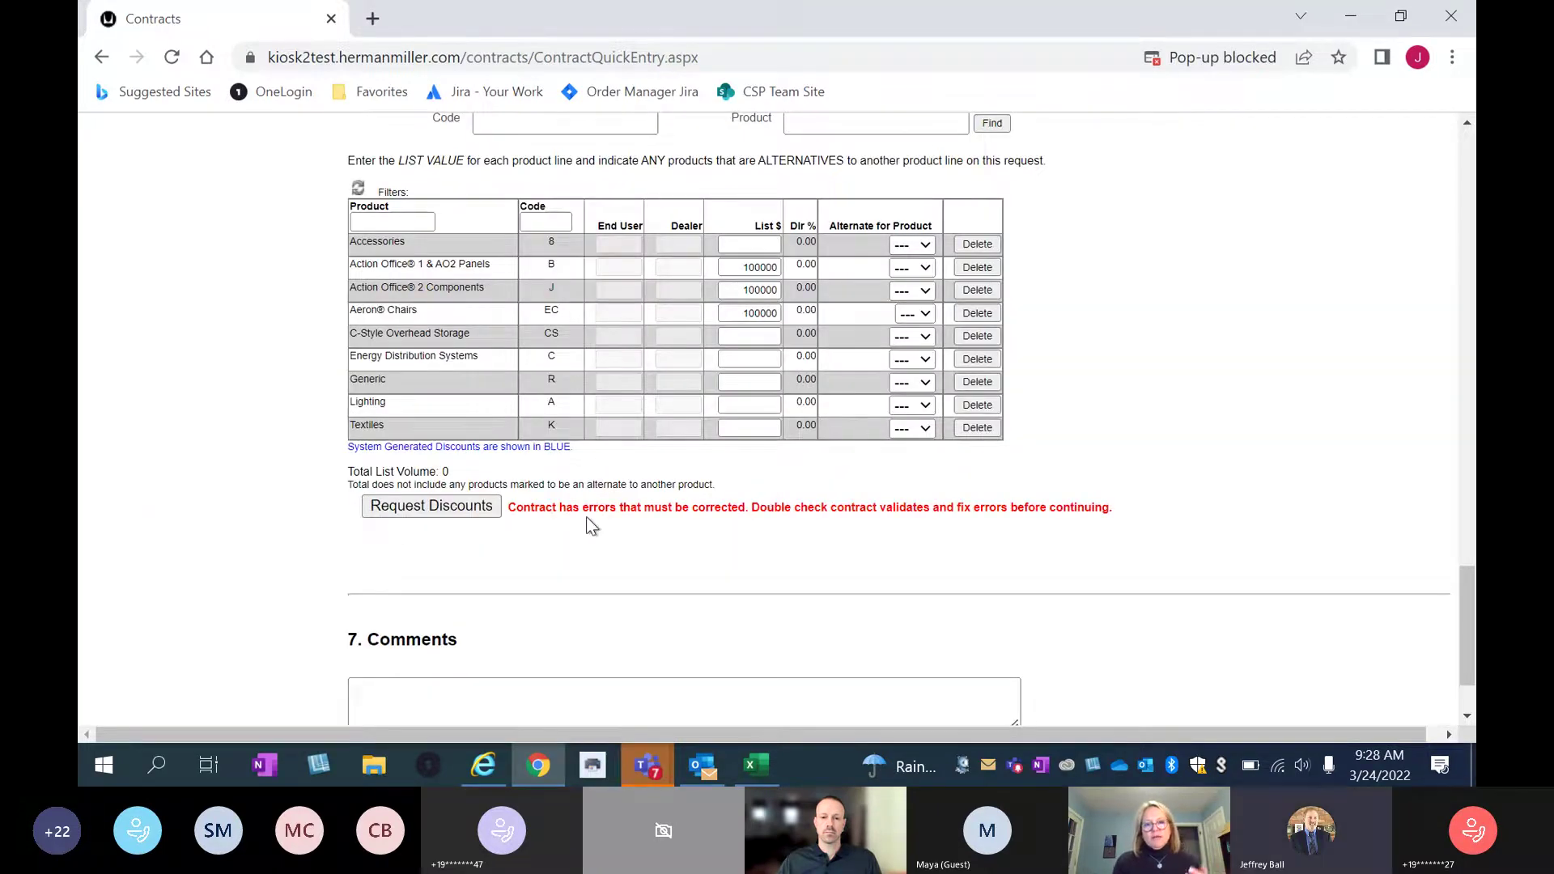
scroll(1198, 450, up, 3)
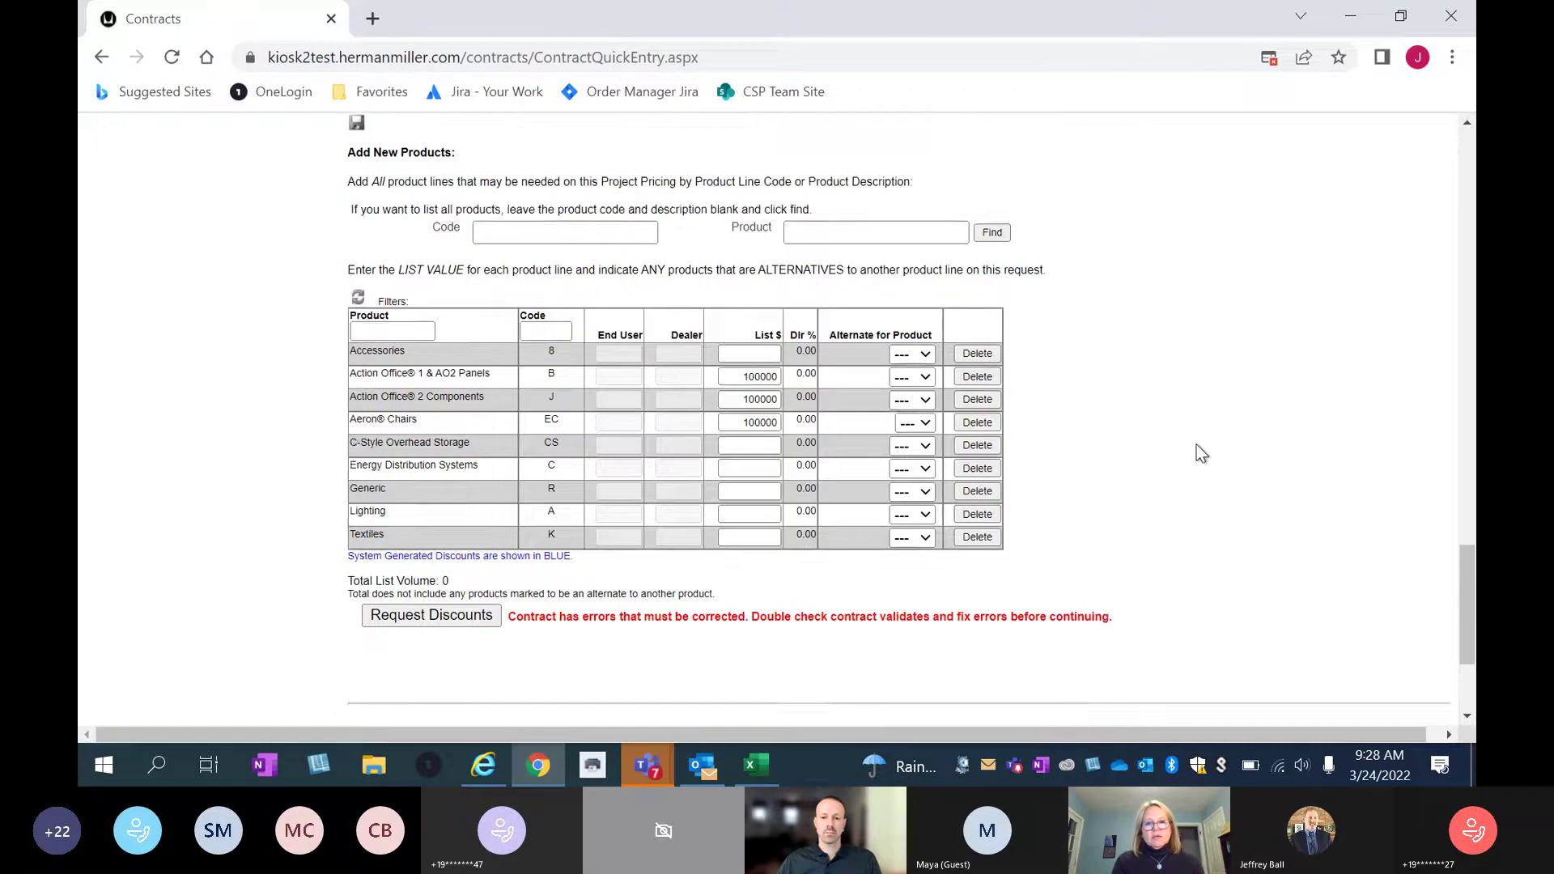
scroll(1201, 453, down, 4)
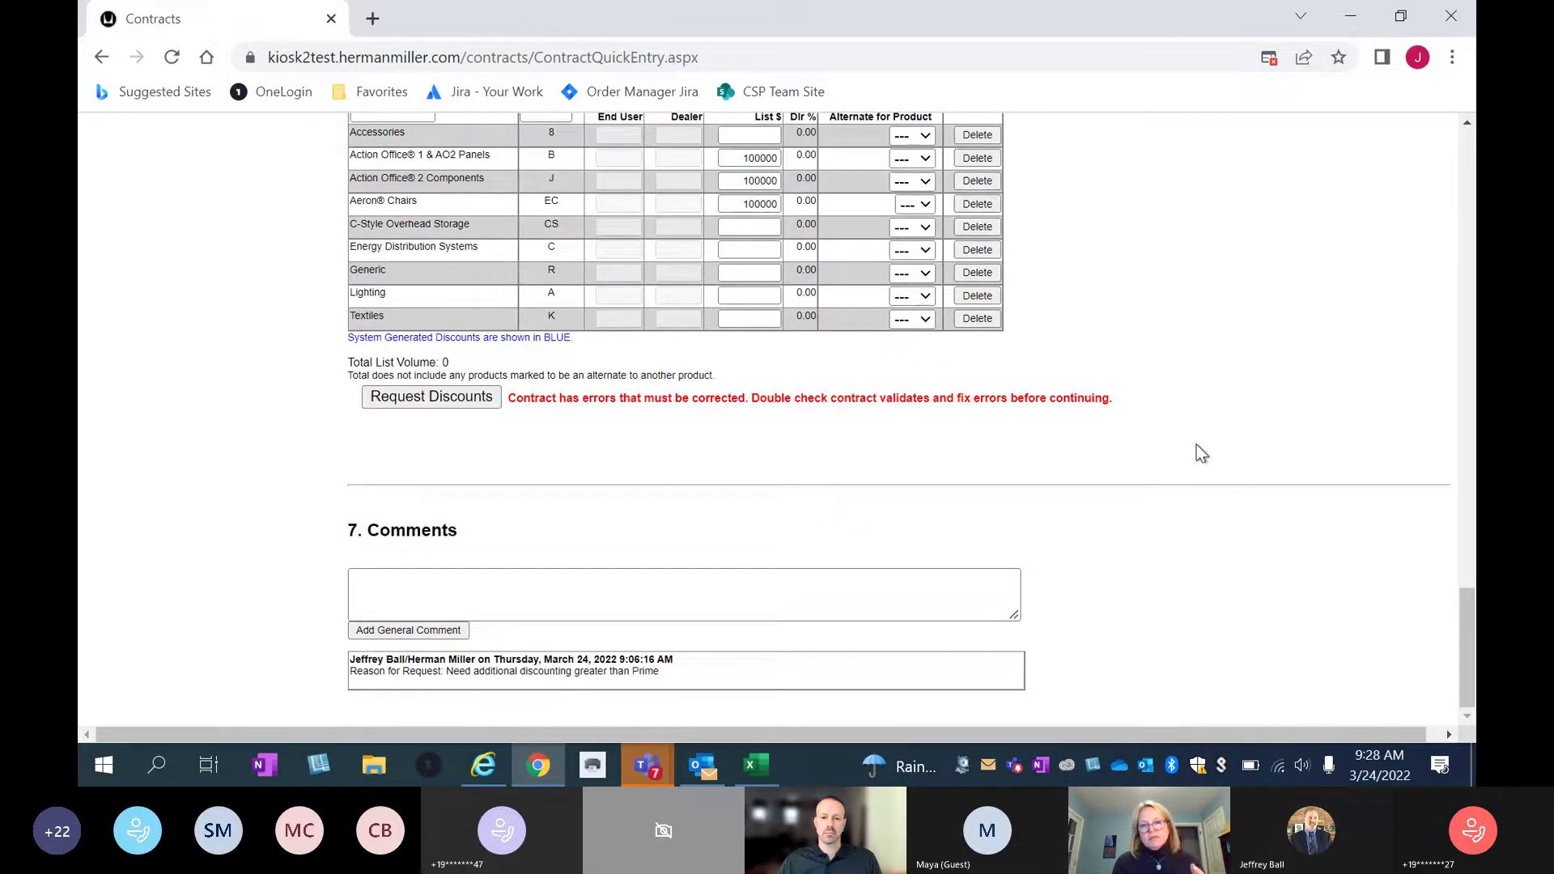
scroll(1196, 444, up, 5)
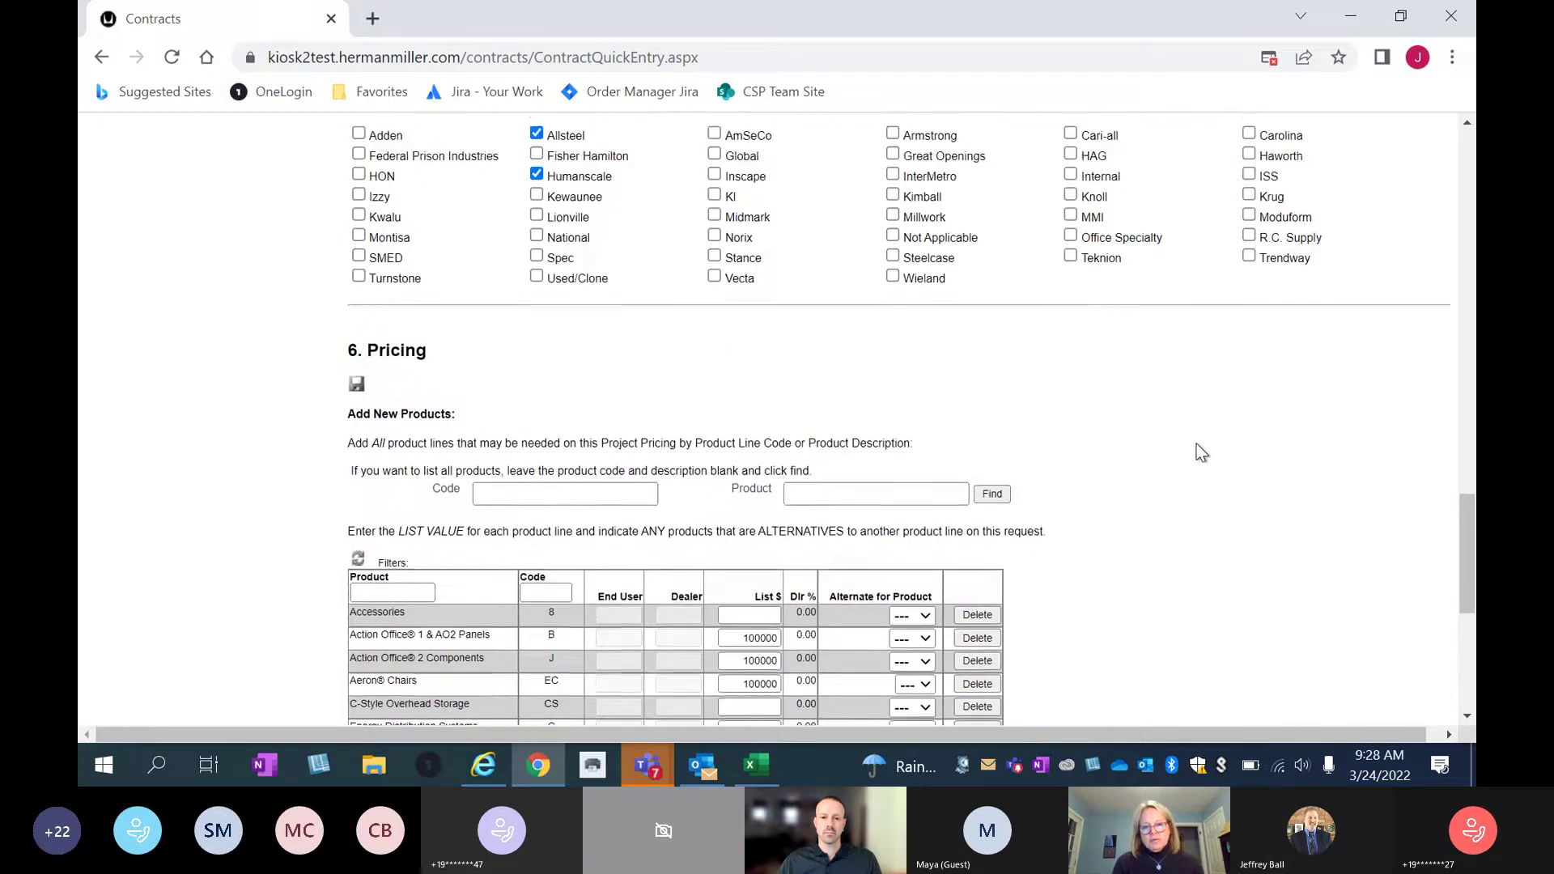
scroll(1196, 445, up, 6)
scroll(1196, 443, up, 2)
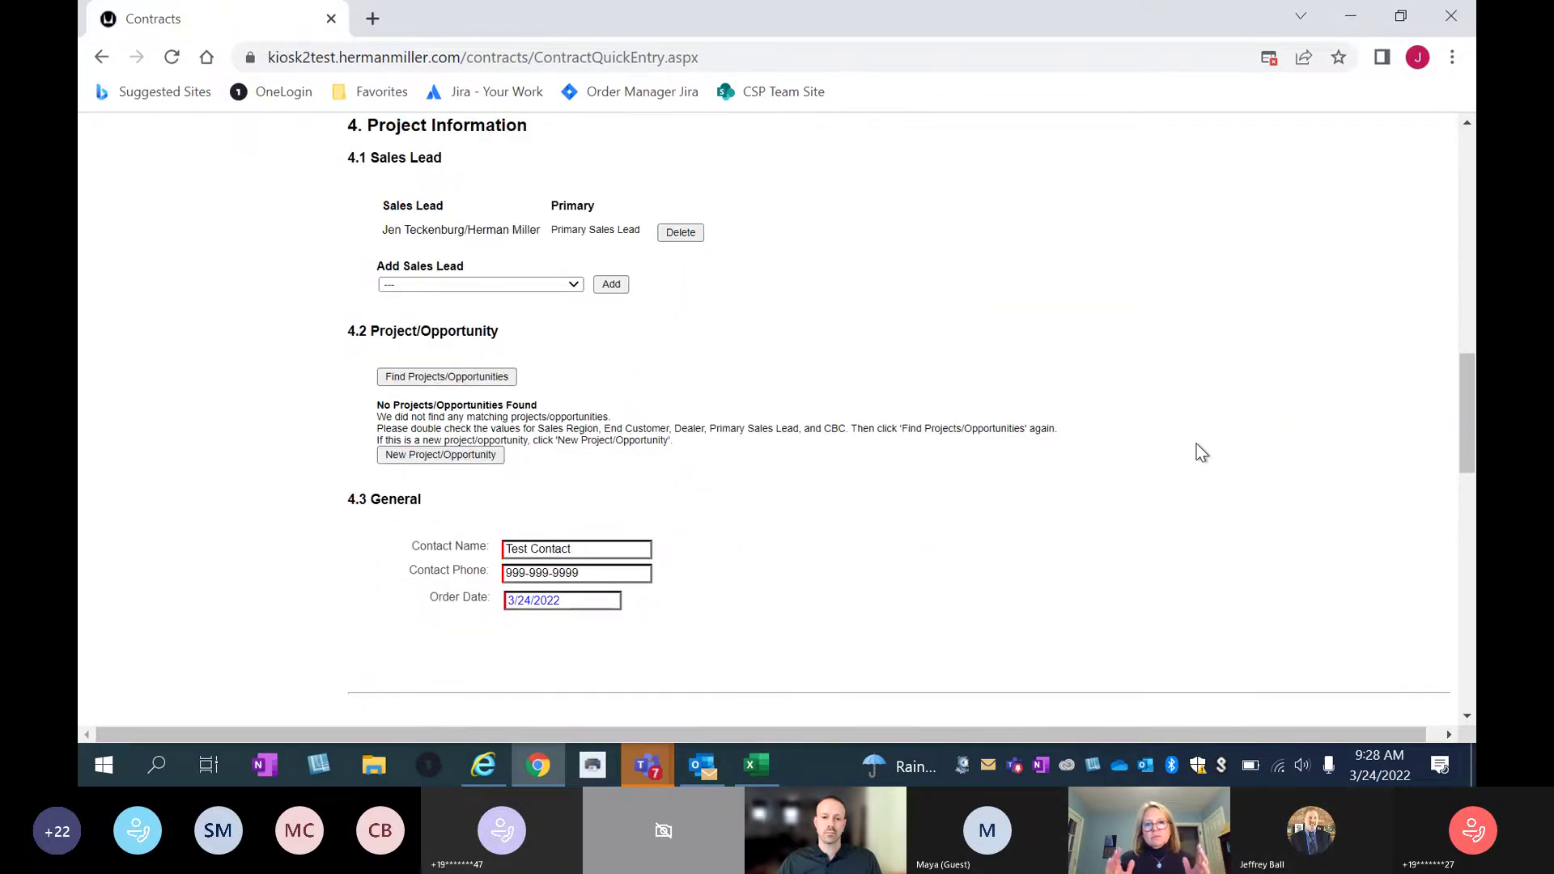
Review the draft contract request's customer, dealer, market, project, competitor and pricing sections.
scroll(1196, 443, up, 4)
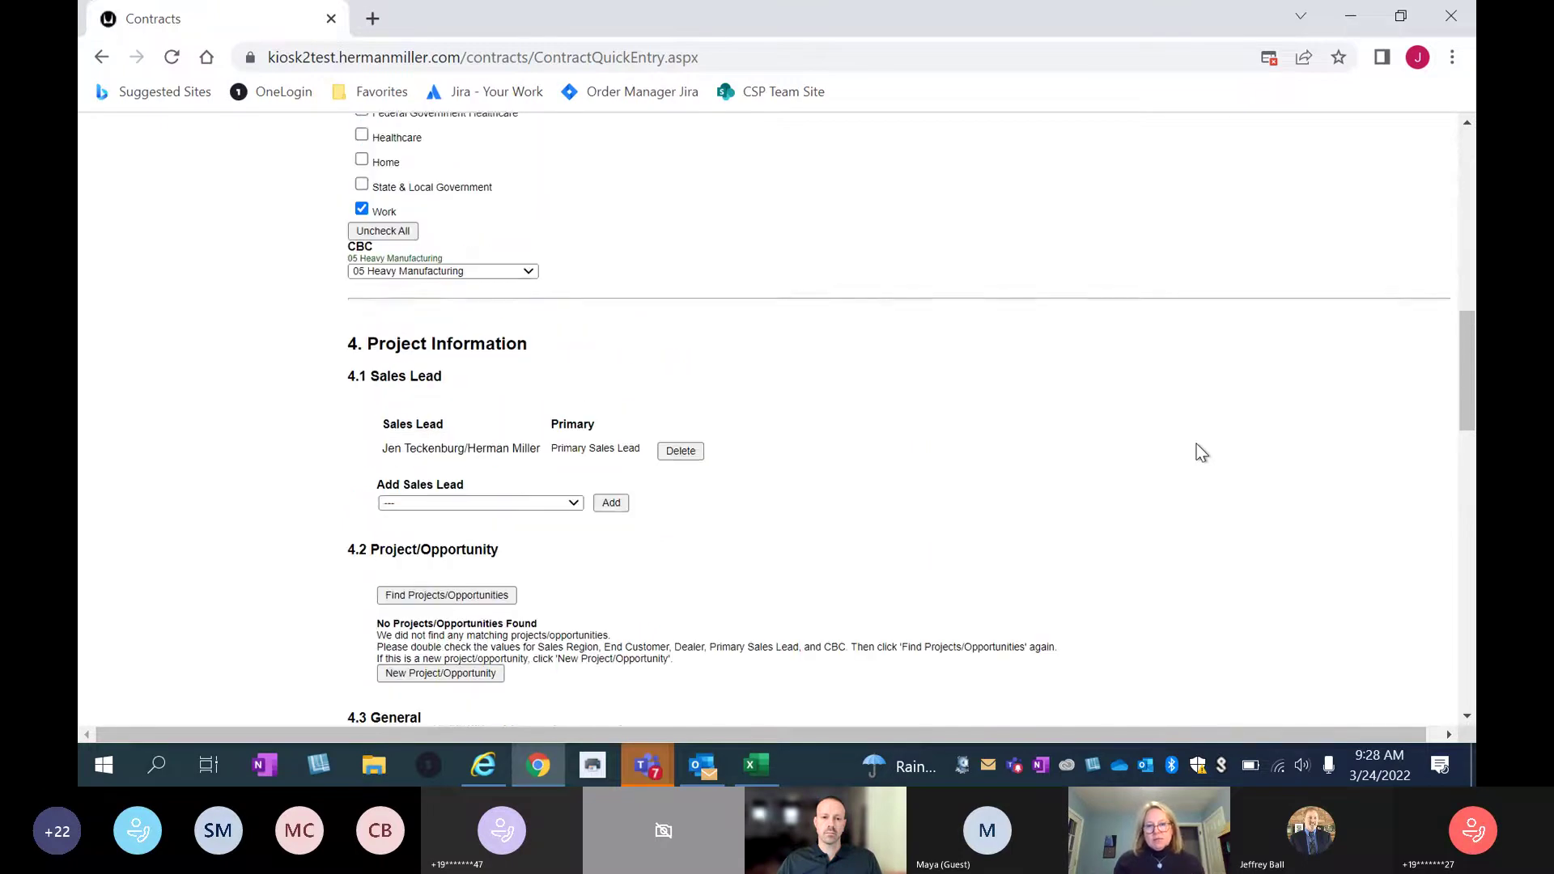
scroll(1196, 444, up, 4)
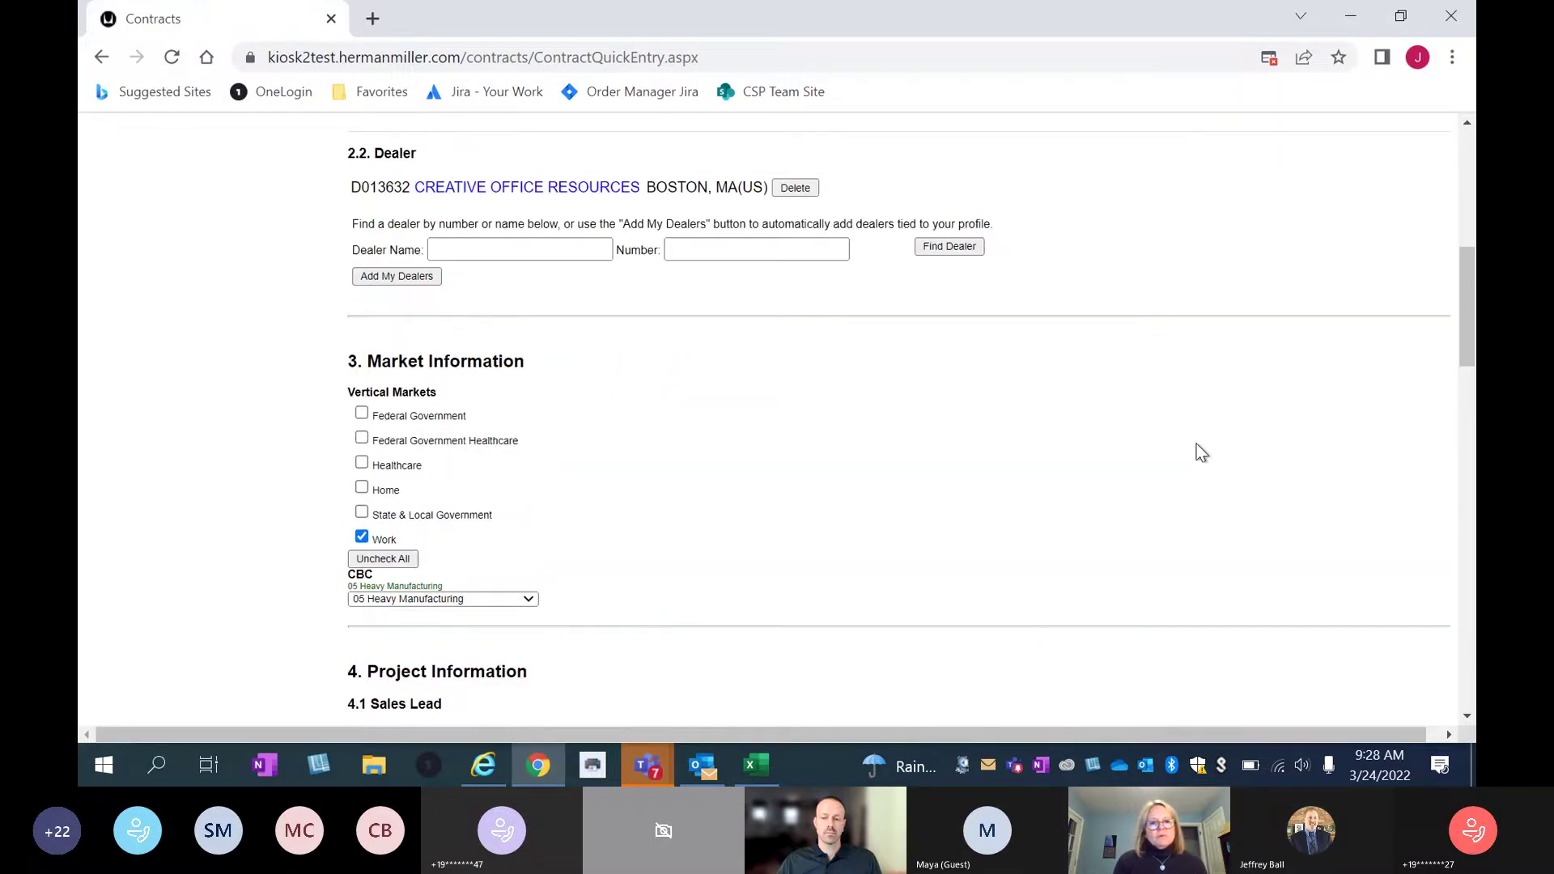
scroll(1200, 452, up, 3)
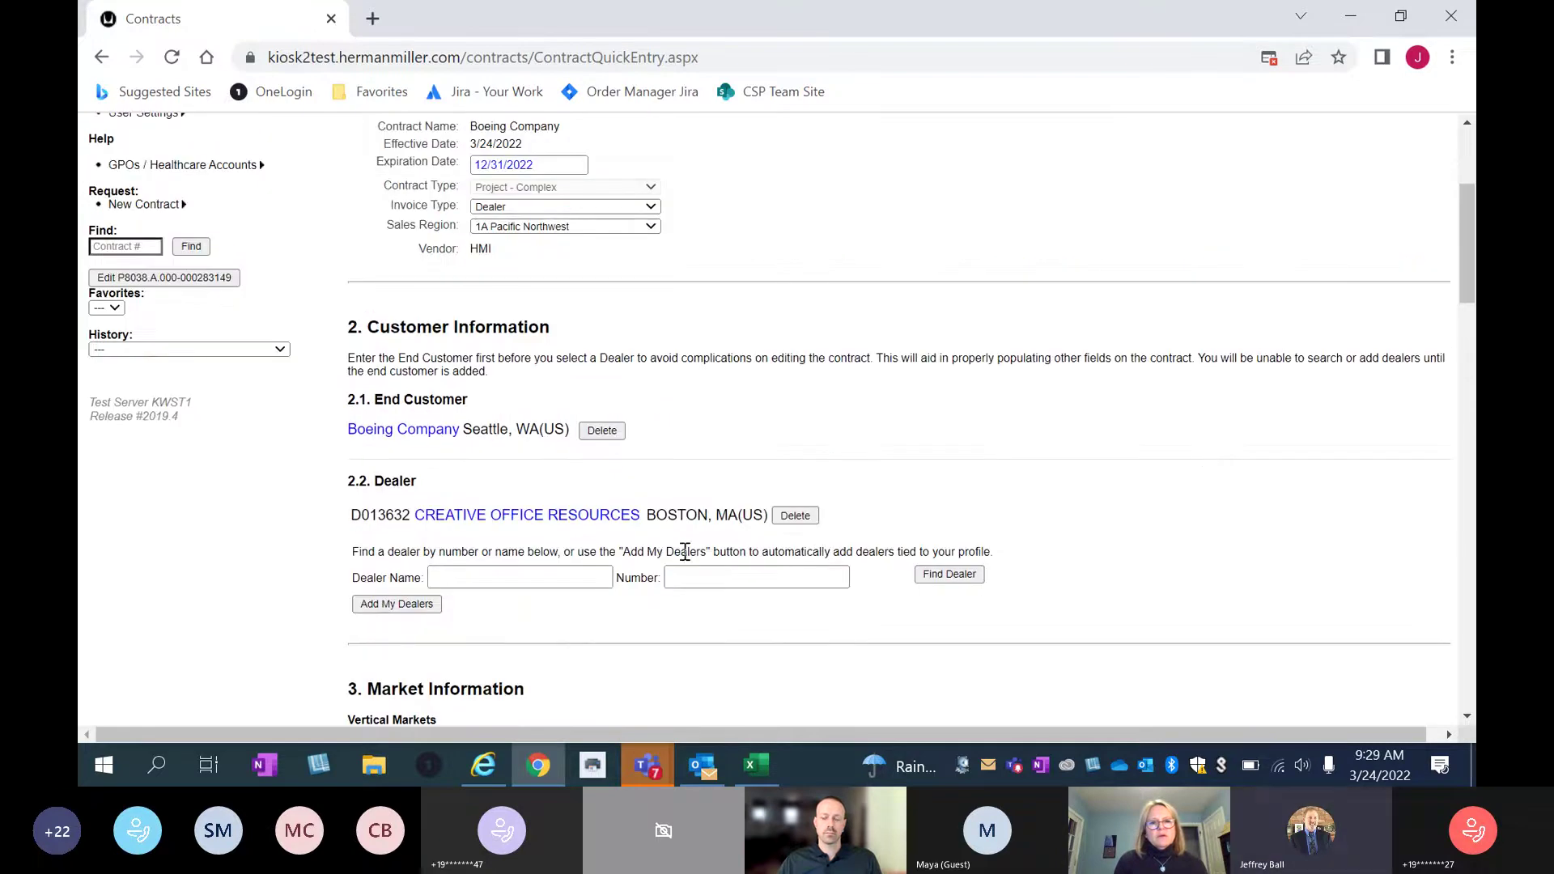
scroll(723, 351, up, 1)
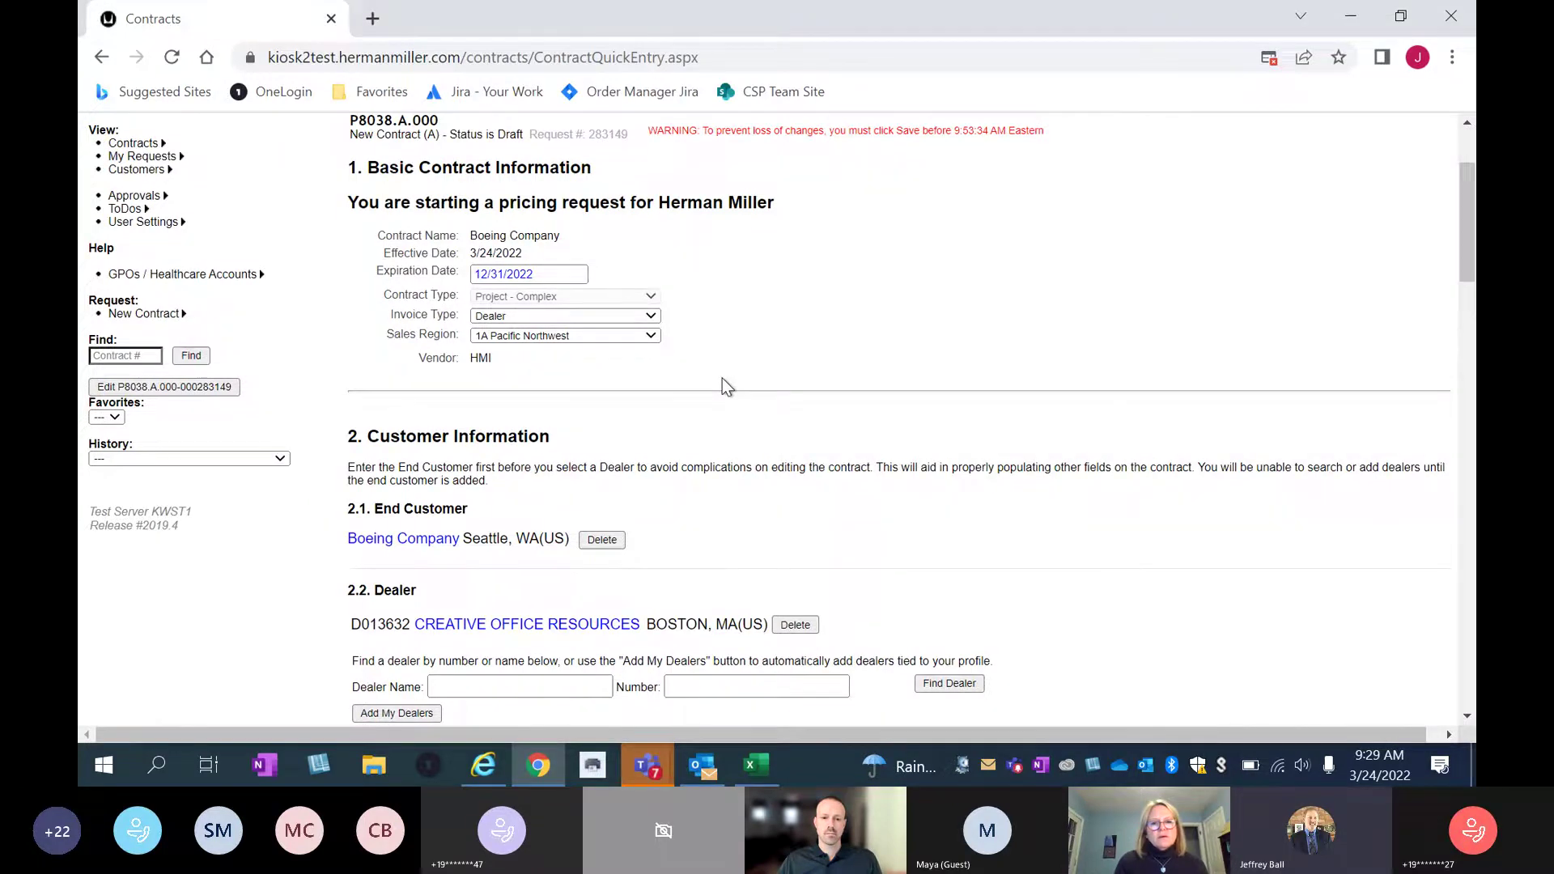
scroll(720, 378, down, 7)
scroll(718, 389, down, 9)
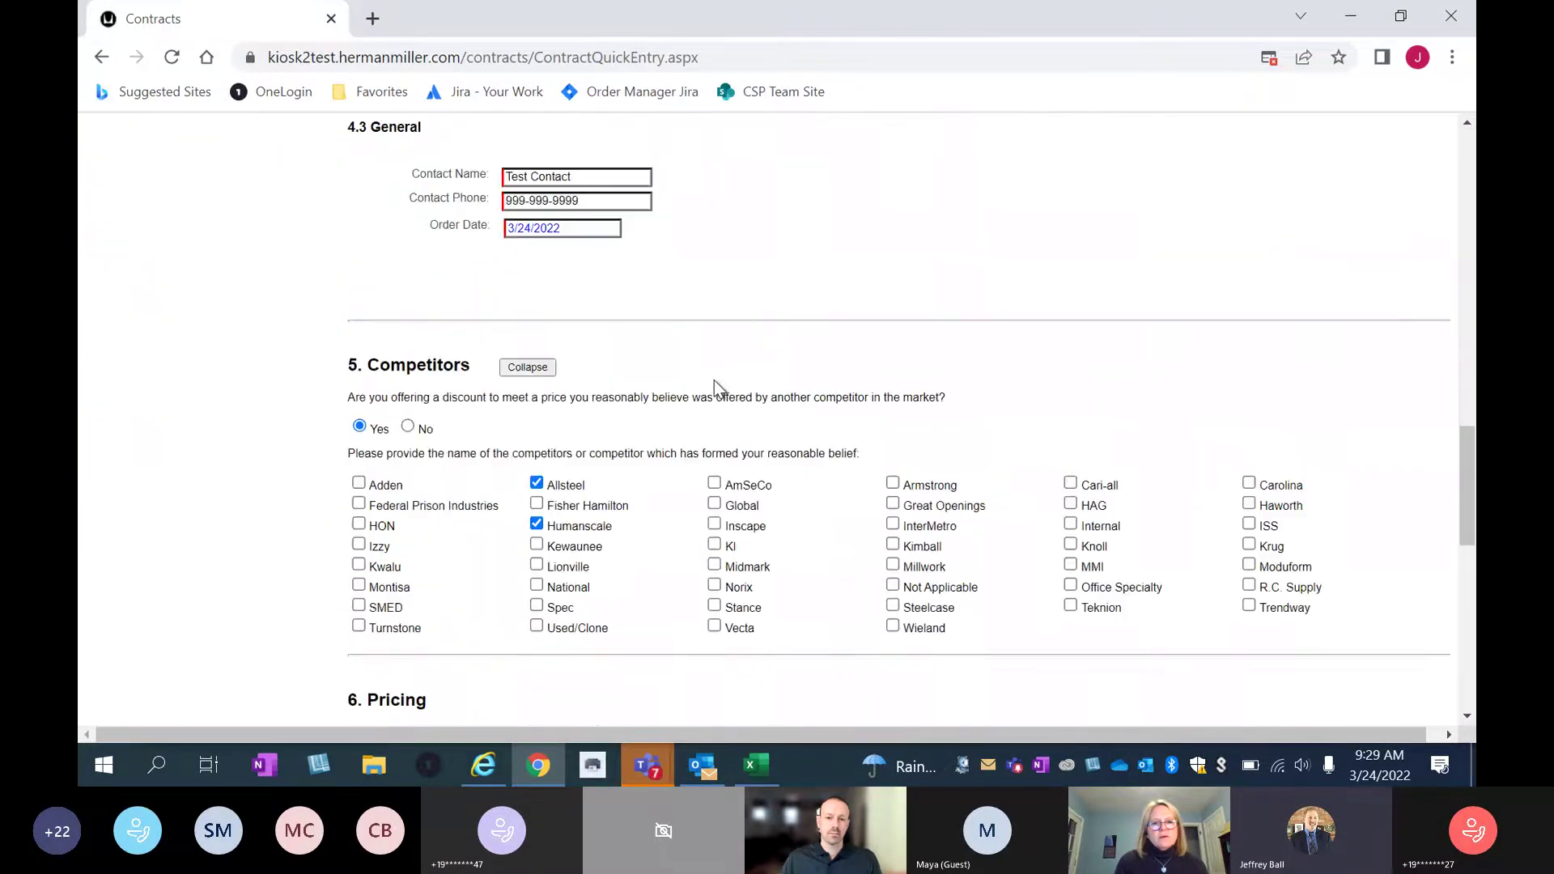
scroll(713, 380, down, 4)
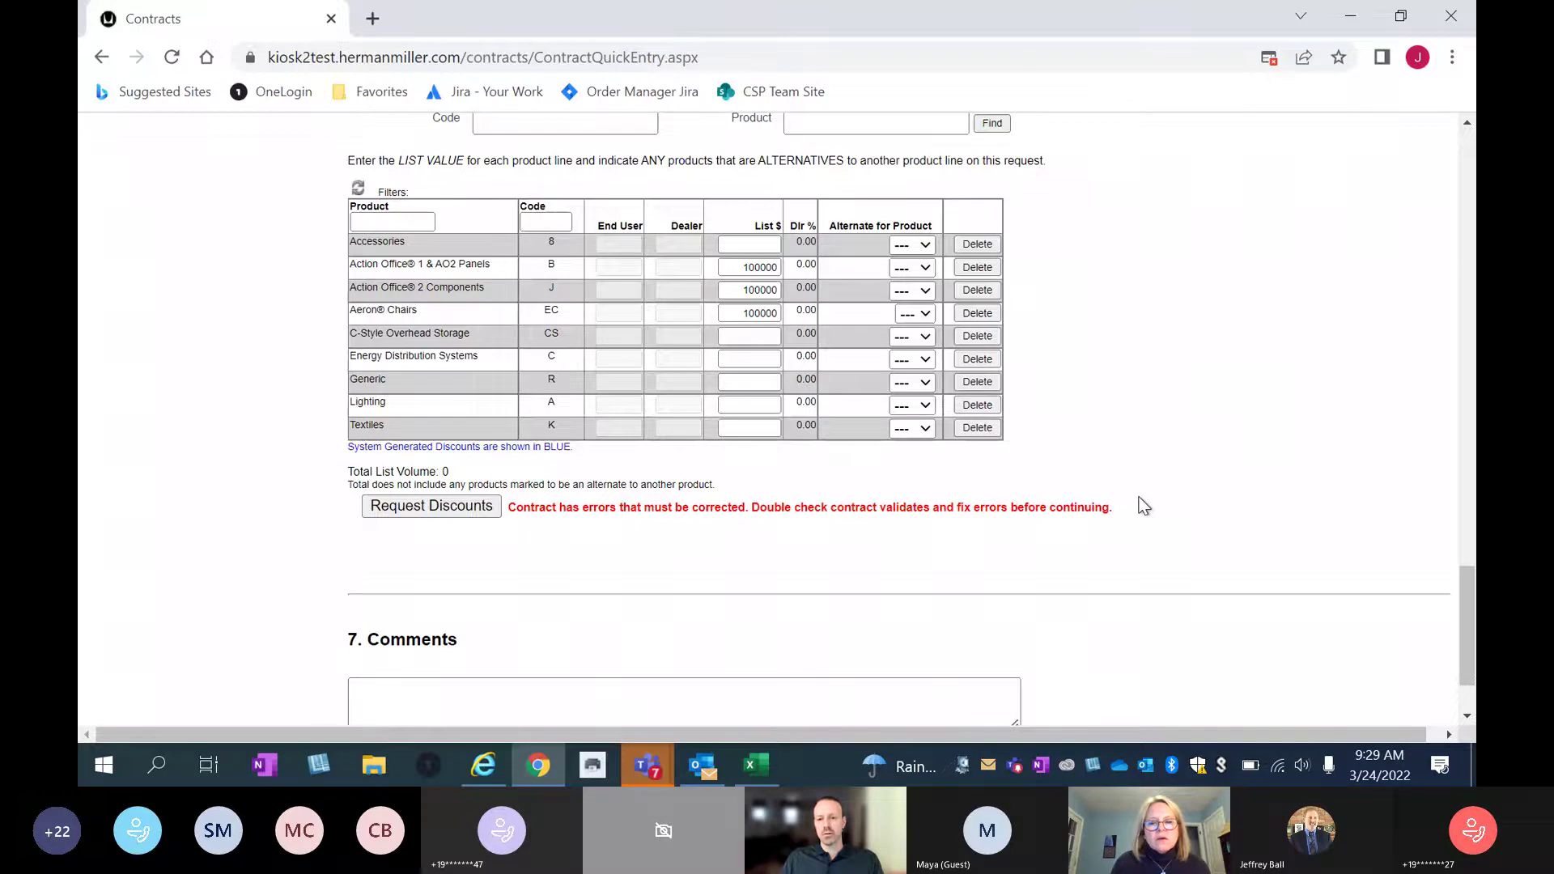
scroll(1143, 506, up, 9)
scroll(784, 436, up, 10)
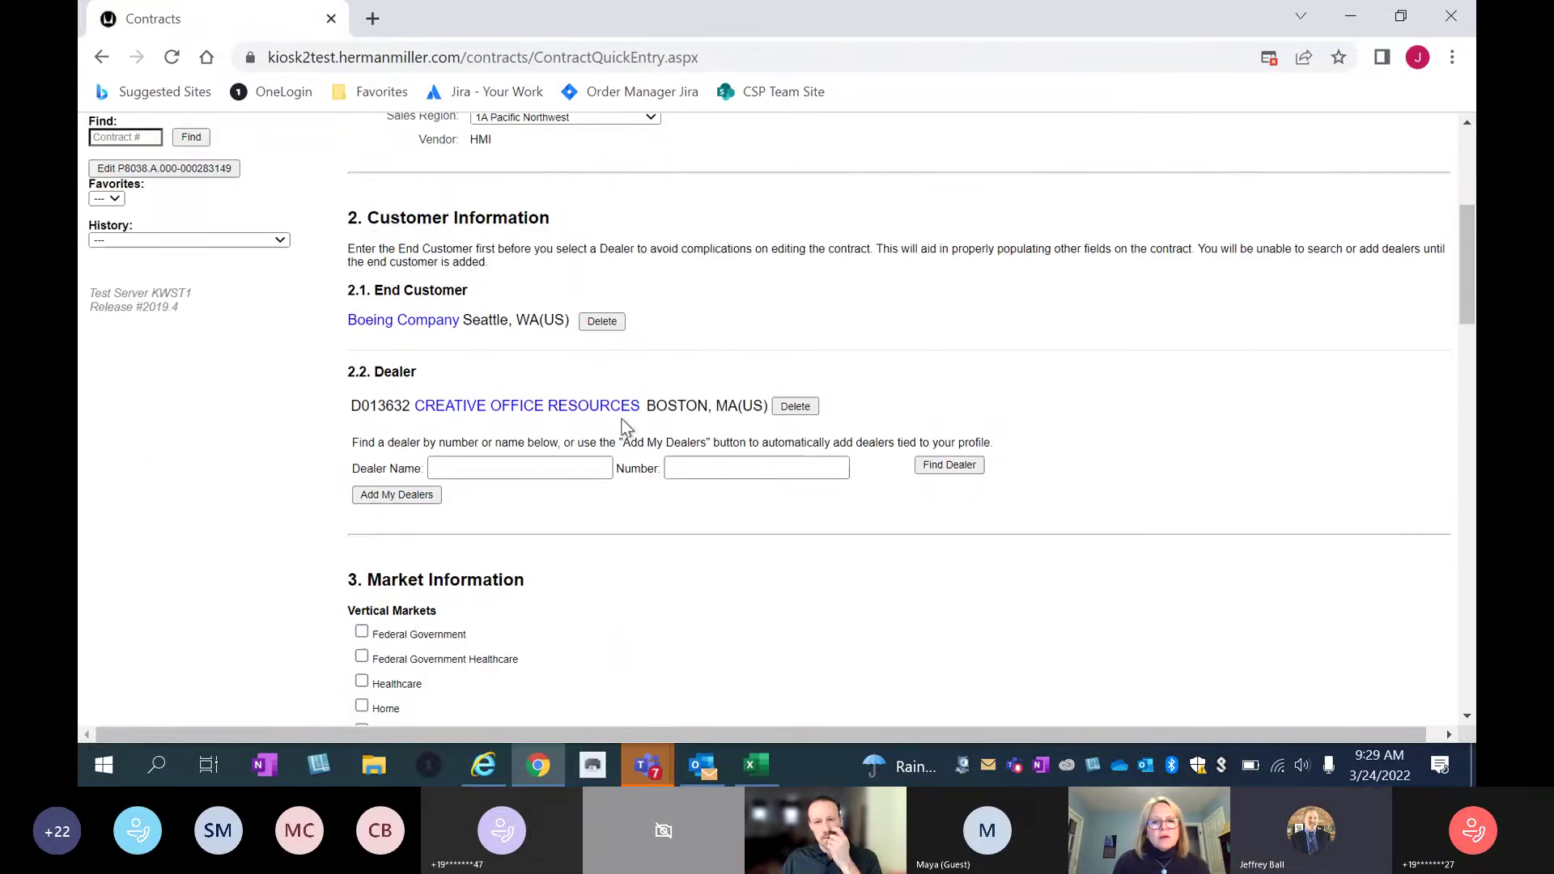
Replace the dealer Creative Office Resources with MBI Seattle, searching the dealer names for "mbi s".
click(795, 406)
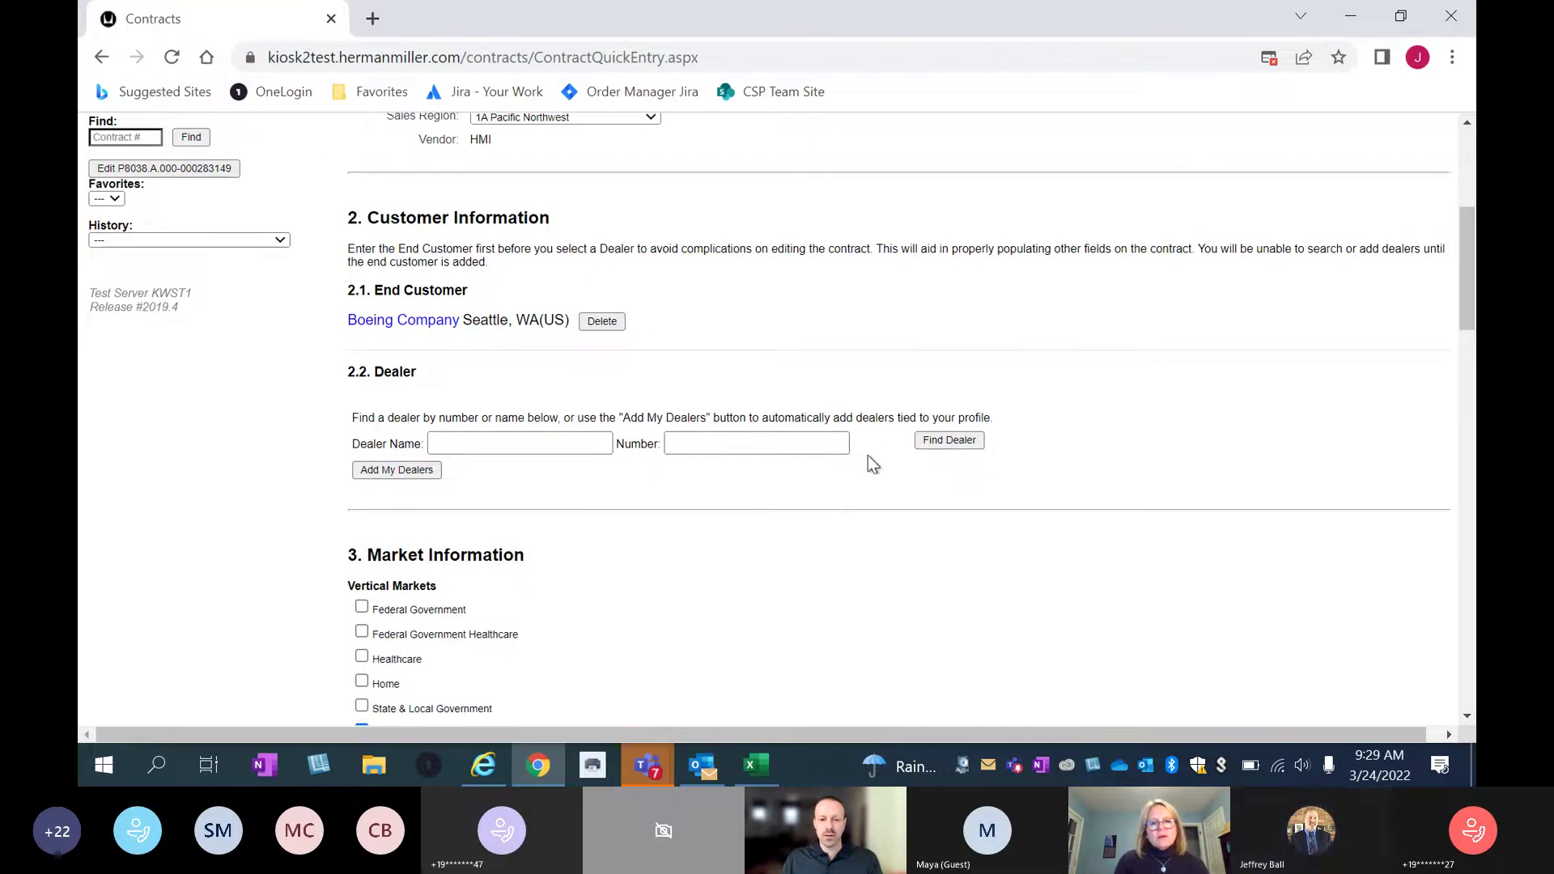
click(483, 444)
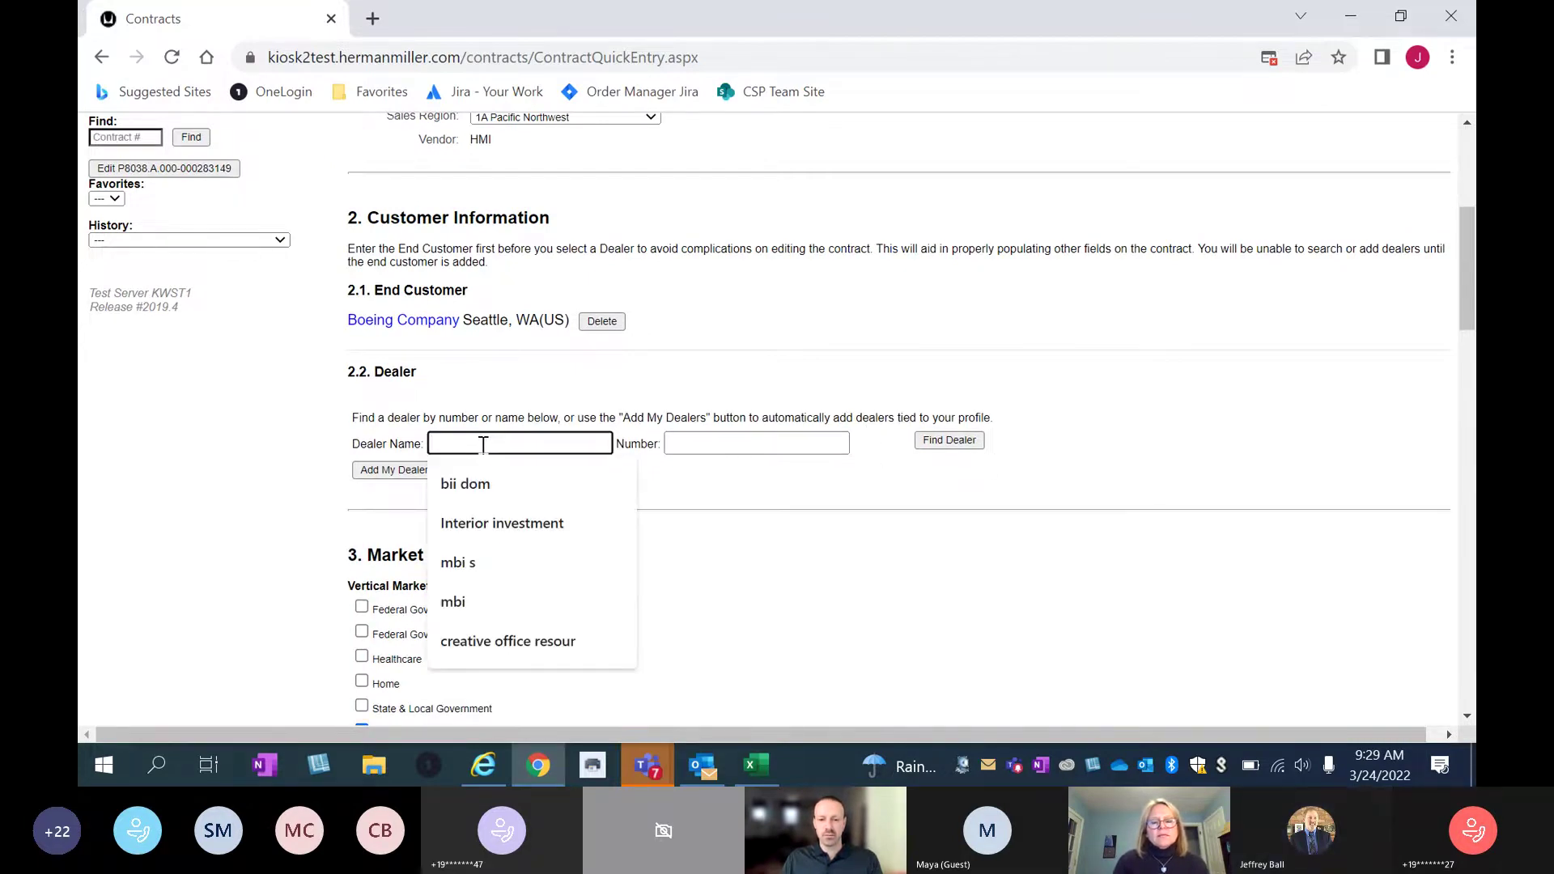
scroll(483, 445, up, 1)
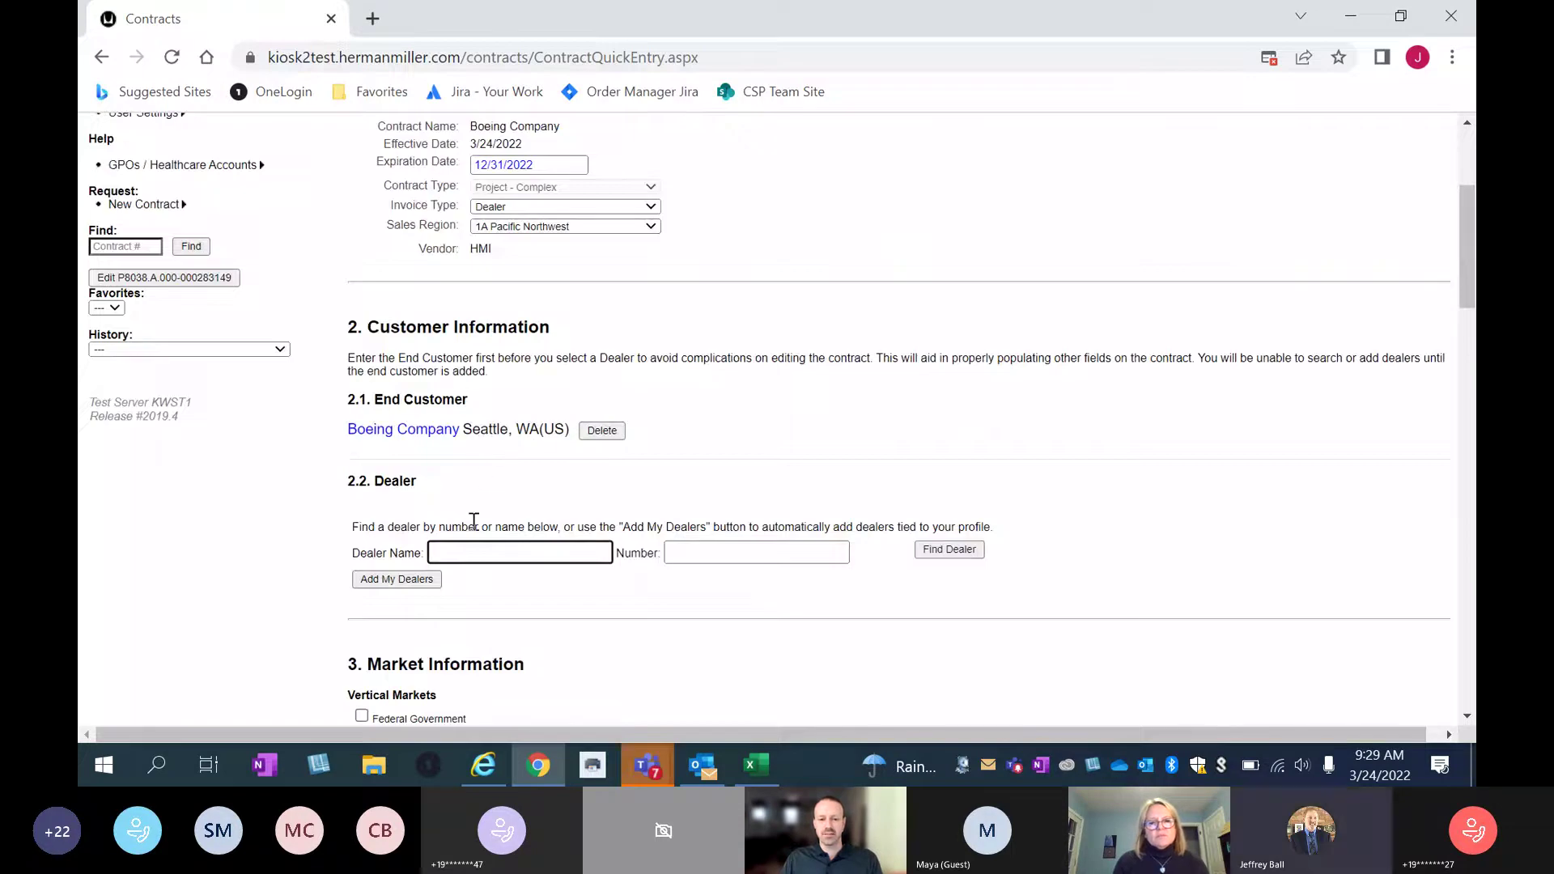
text(mbi)
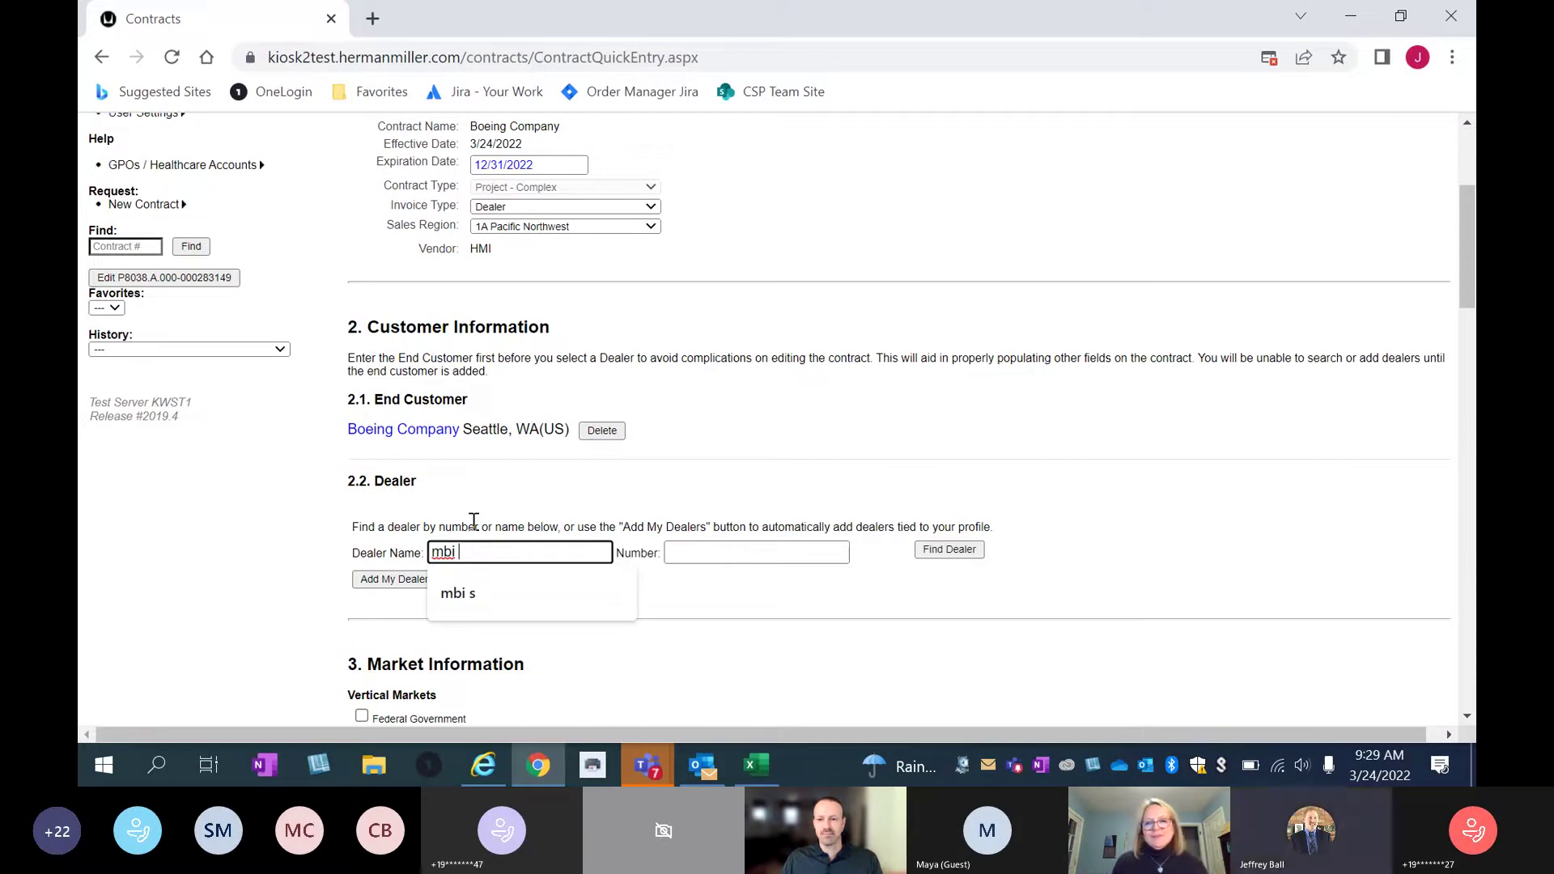
text(s)
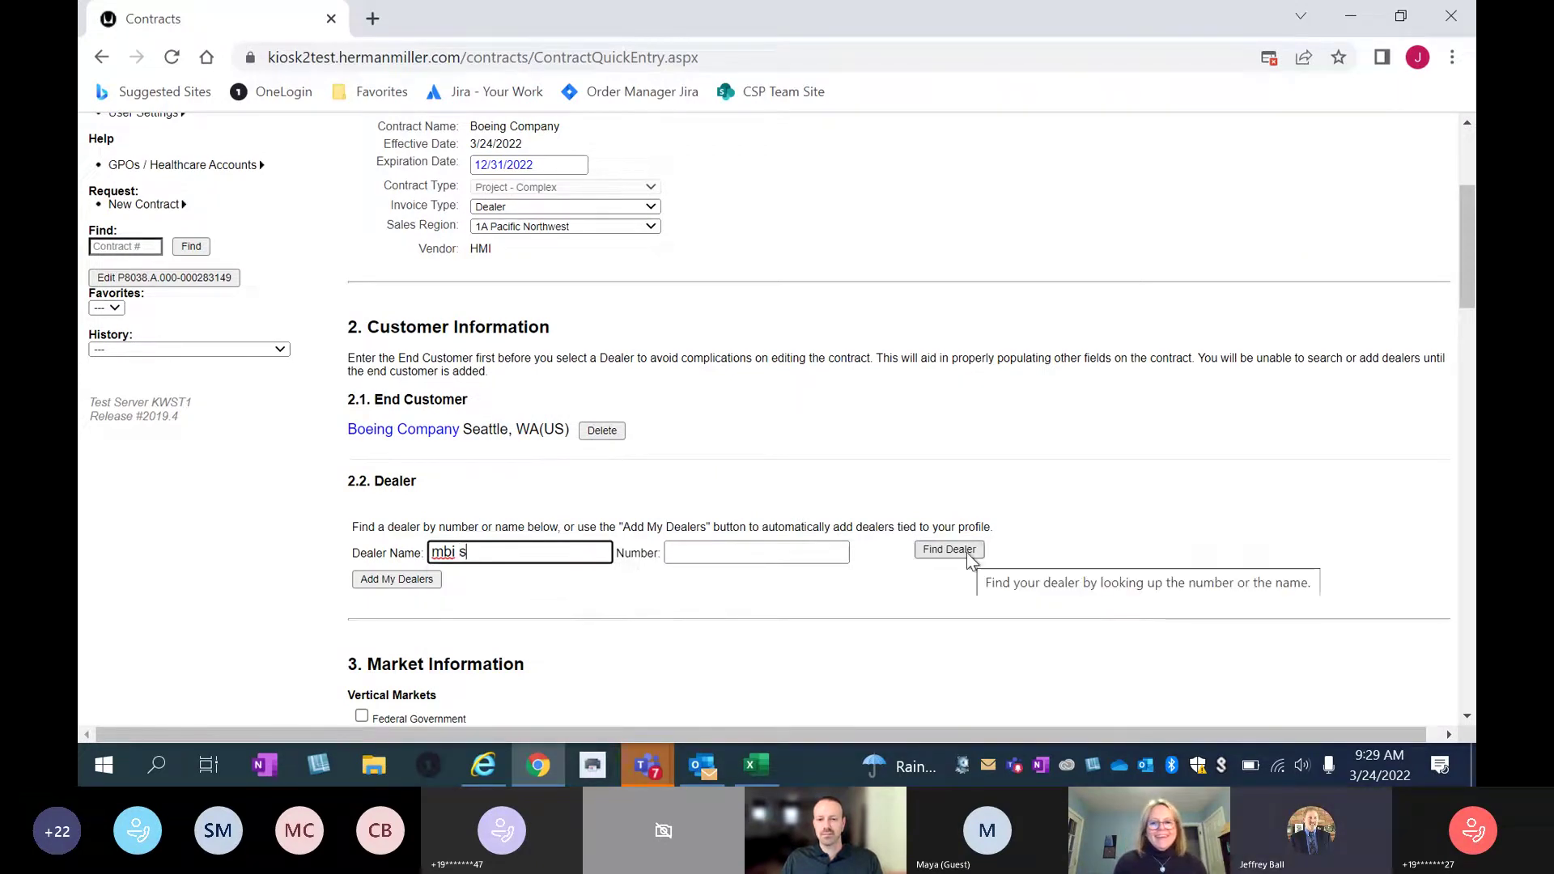
click(967, 552)
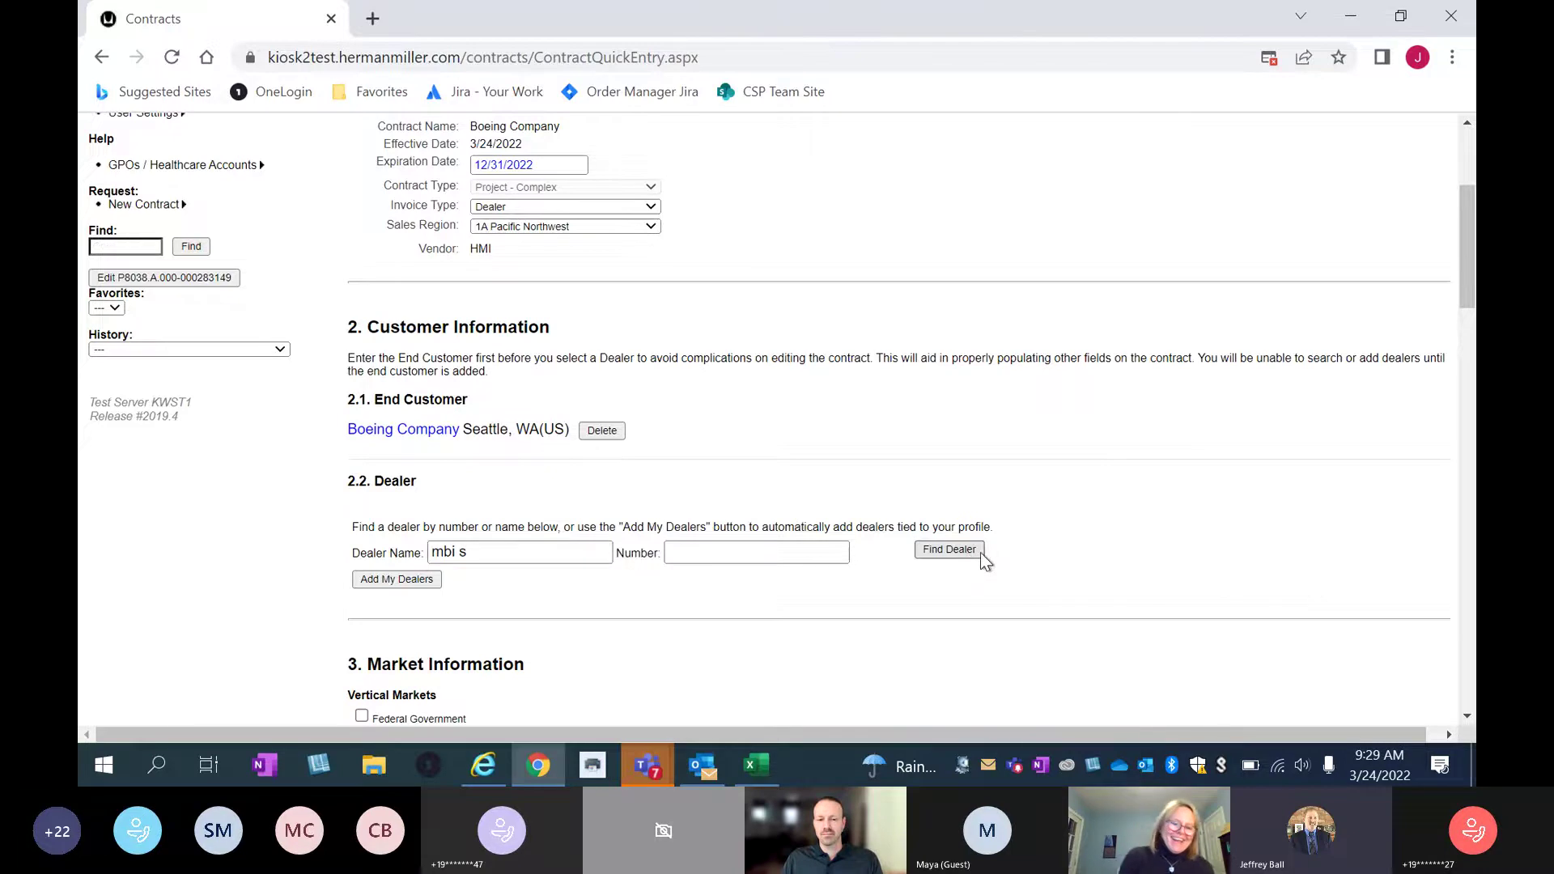
scroll(1121, 425, down, 3)
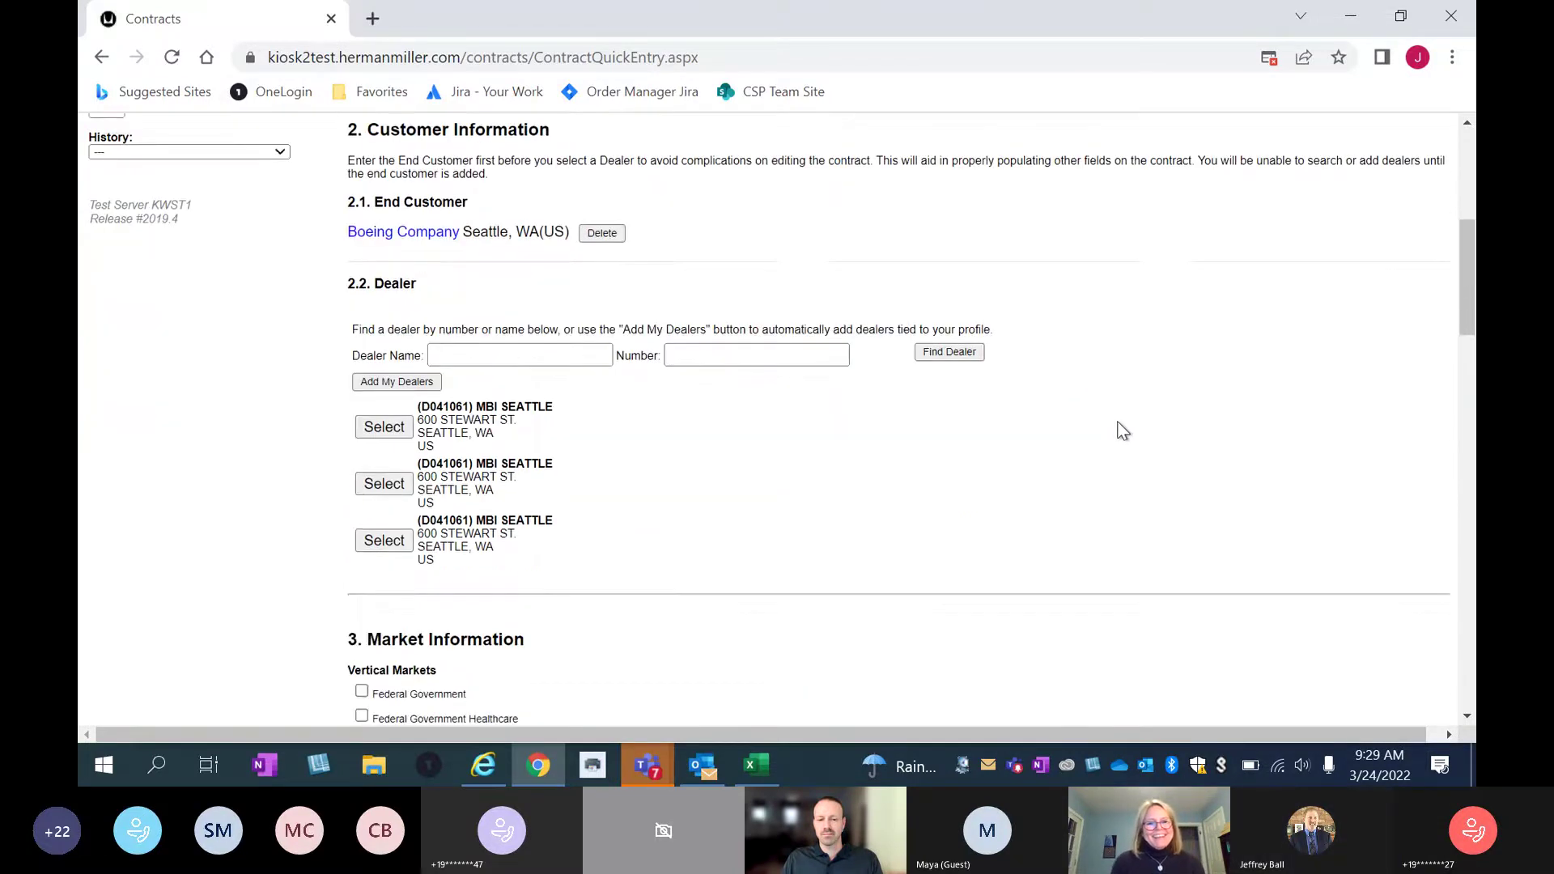
click(384, 405)
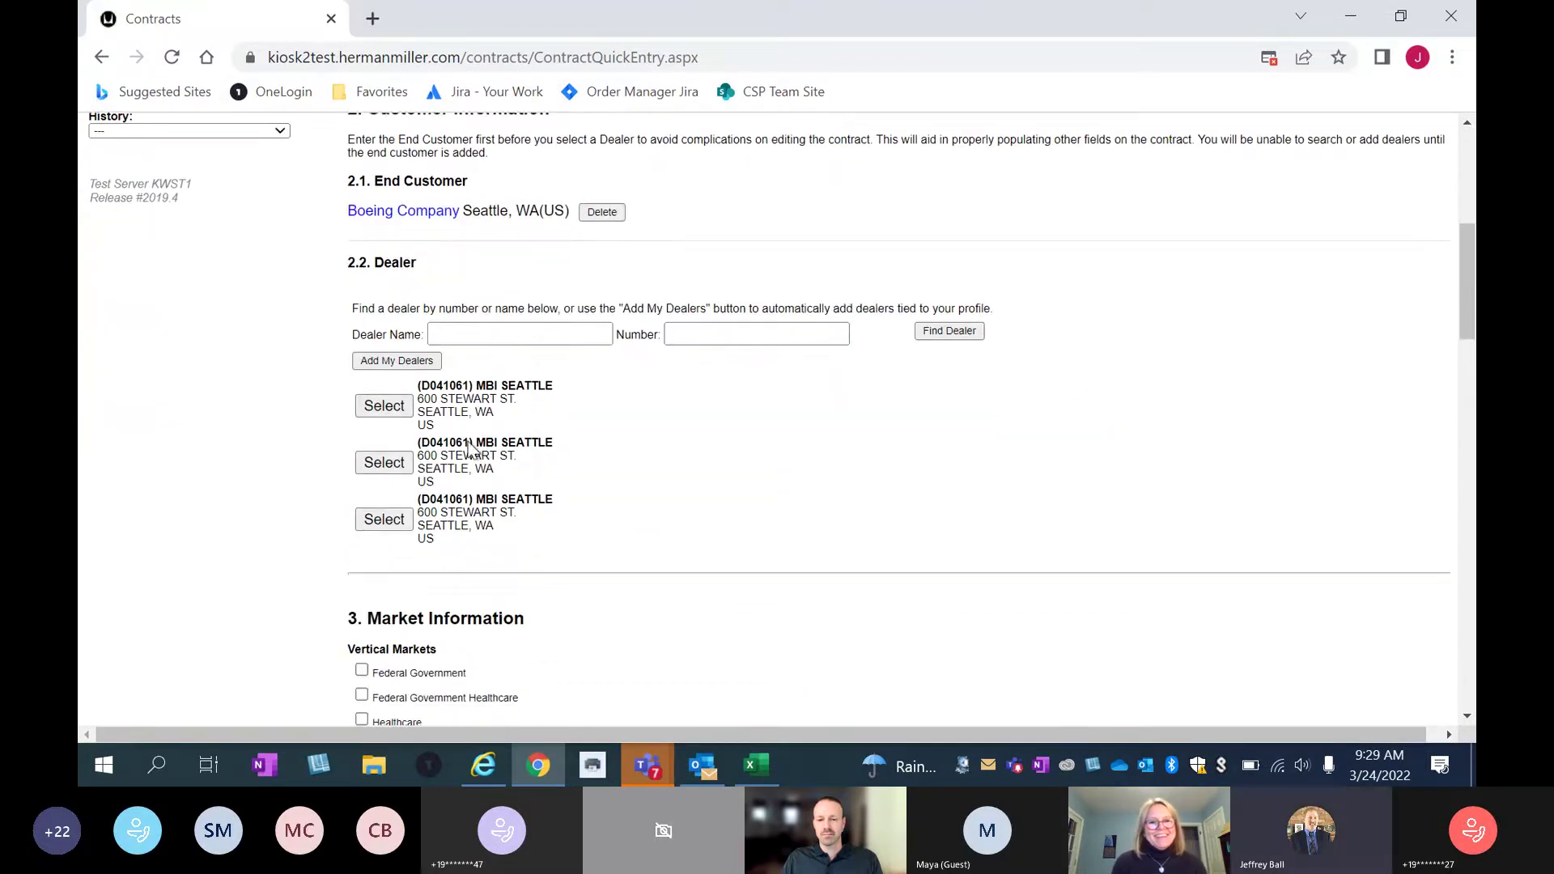
Check the remaining contract sections and save the contract request with its new dealer.
scroll(763, 483, down, 5)
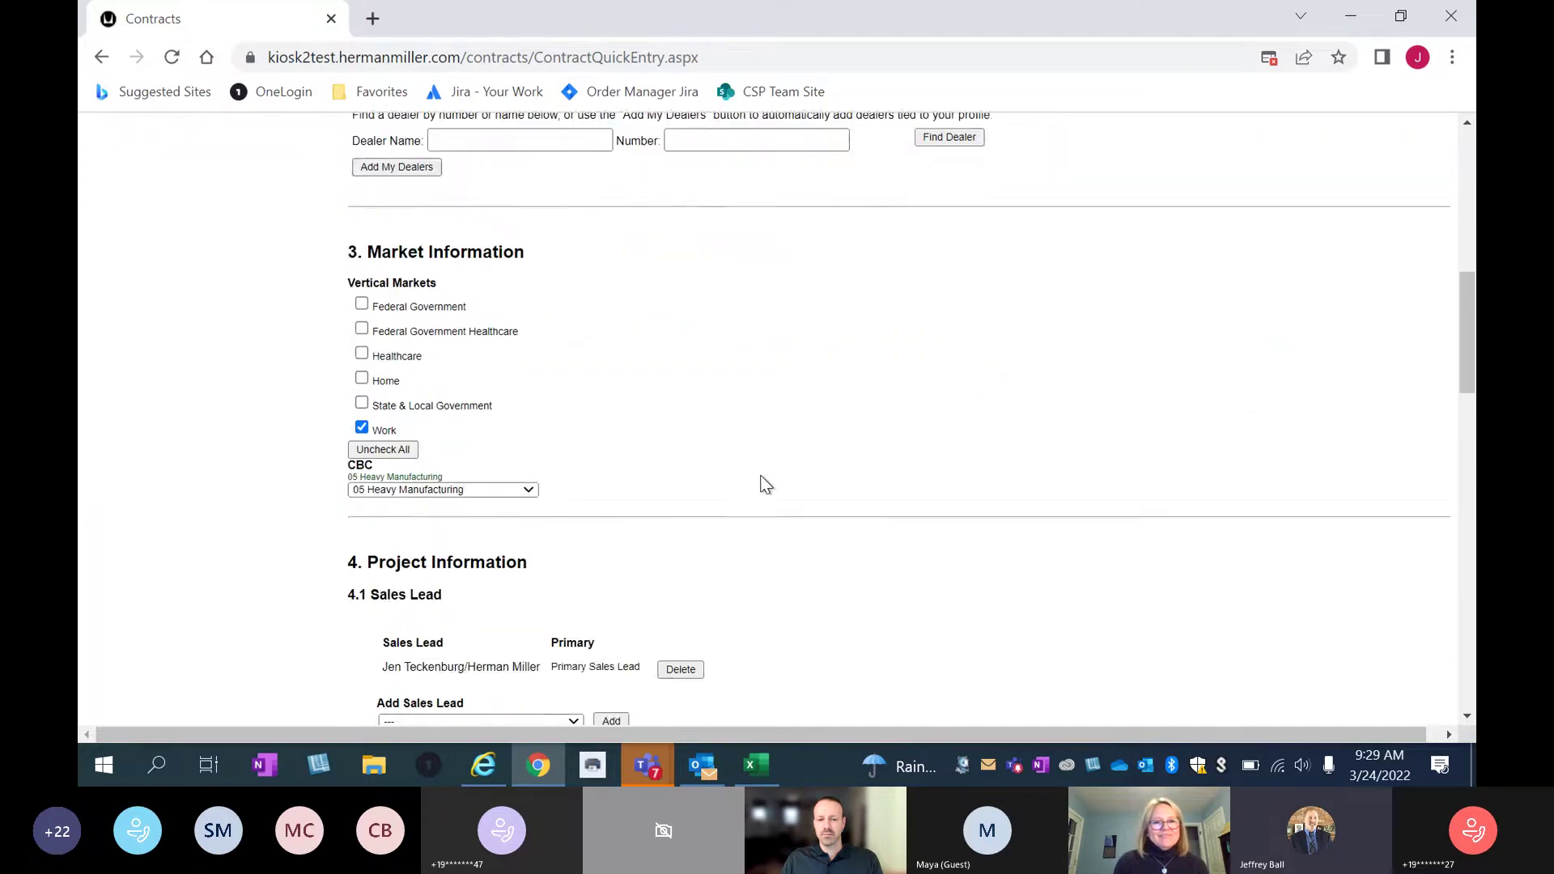
scroll(763, 482, down, 8)
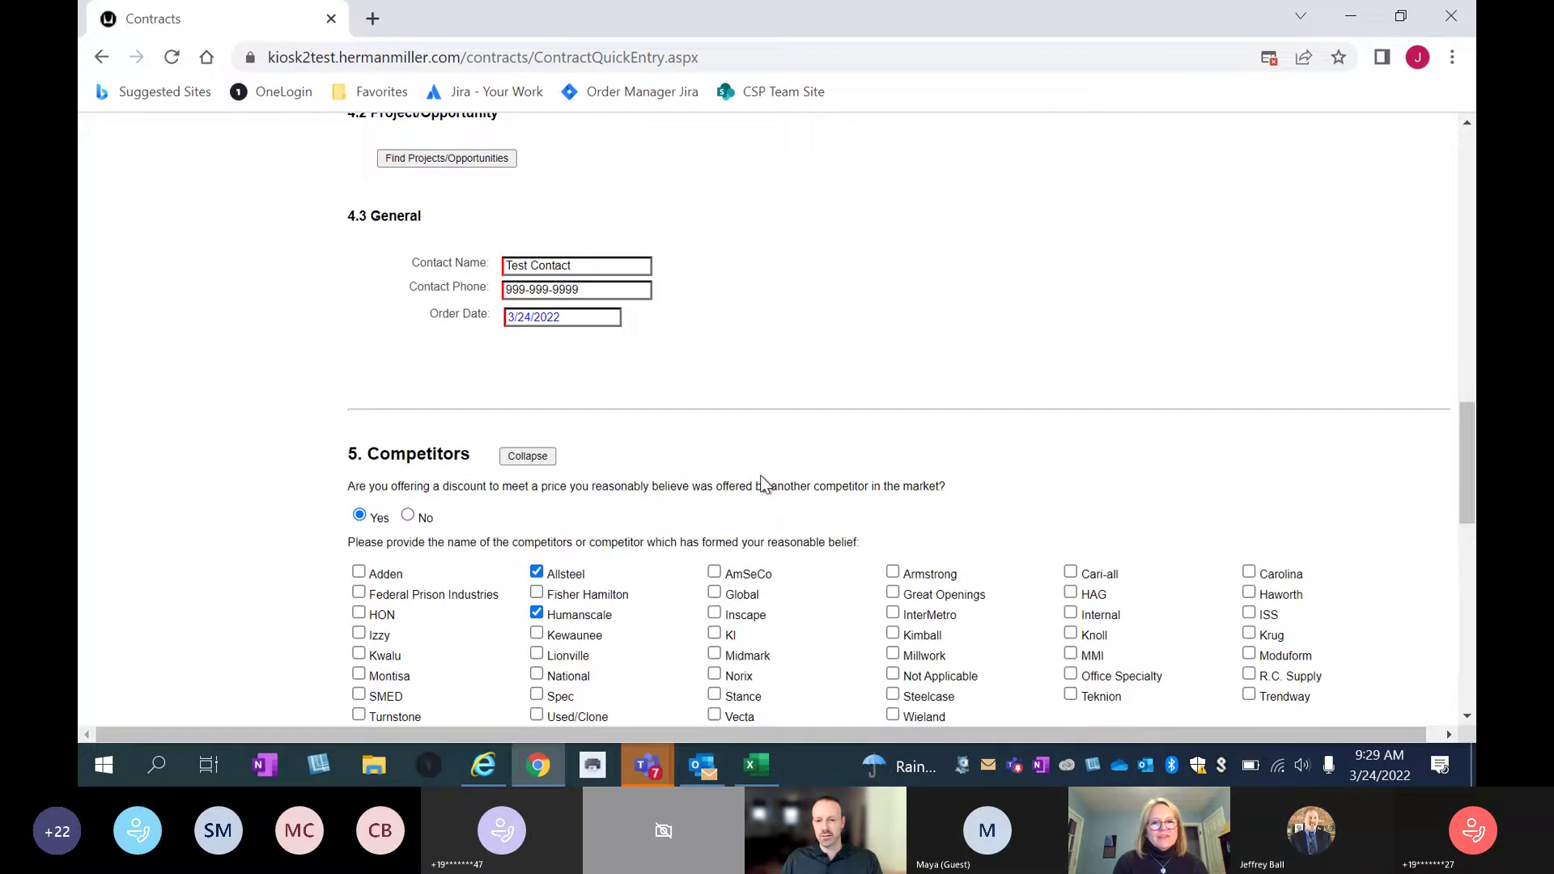
scroll(763, 482, down, 8)
scroll(763, 482, up, 4)
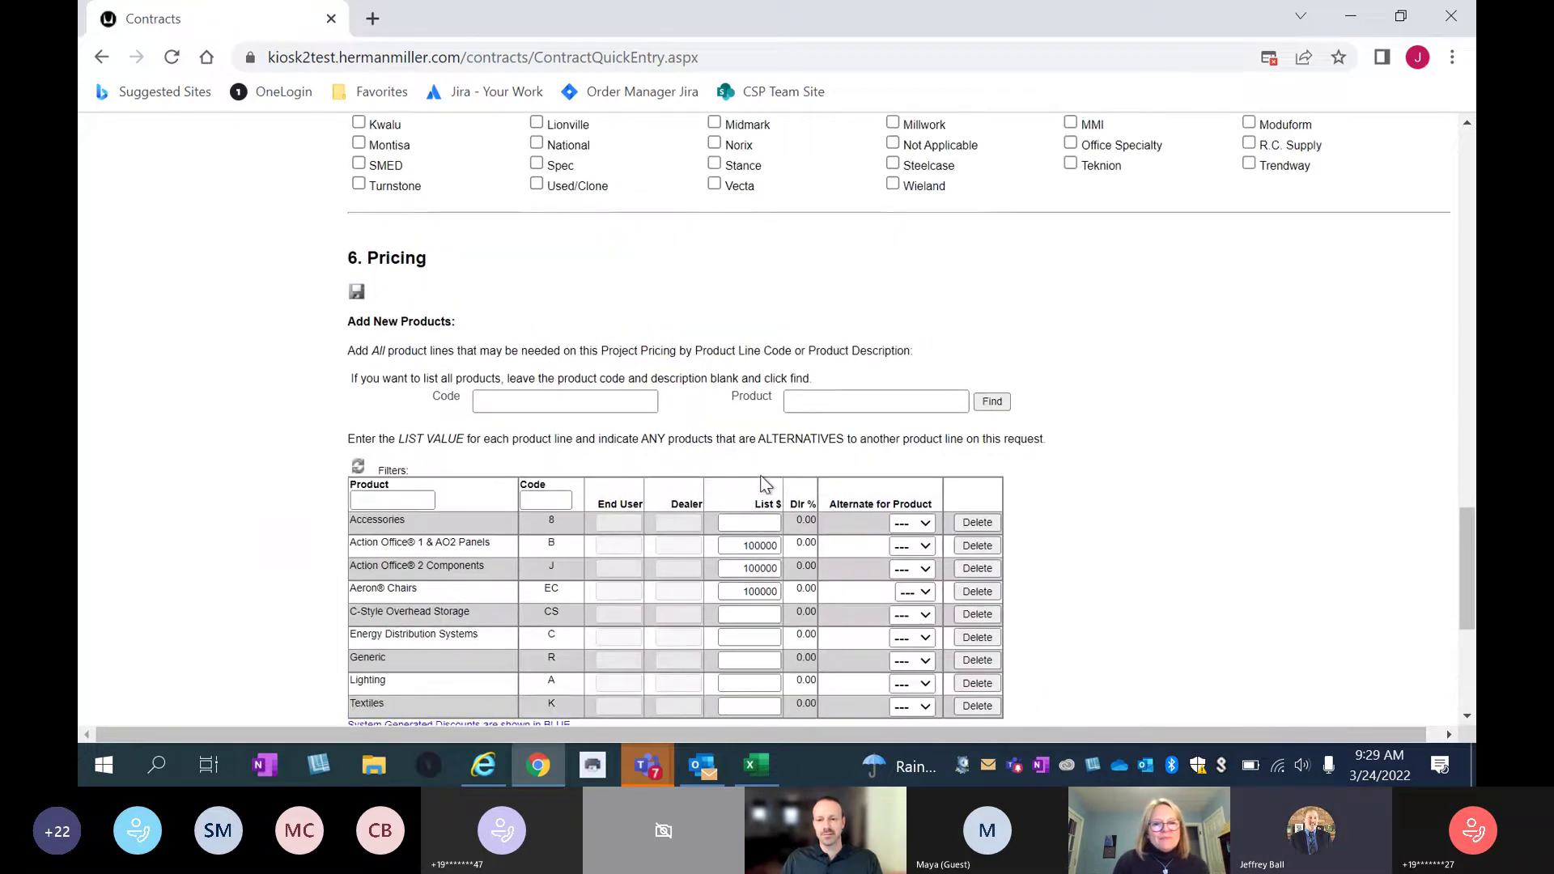
scroll(763, 483, down, 1)
scroll(763, 483, up, 15)
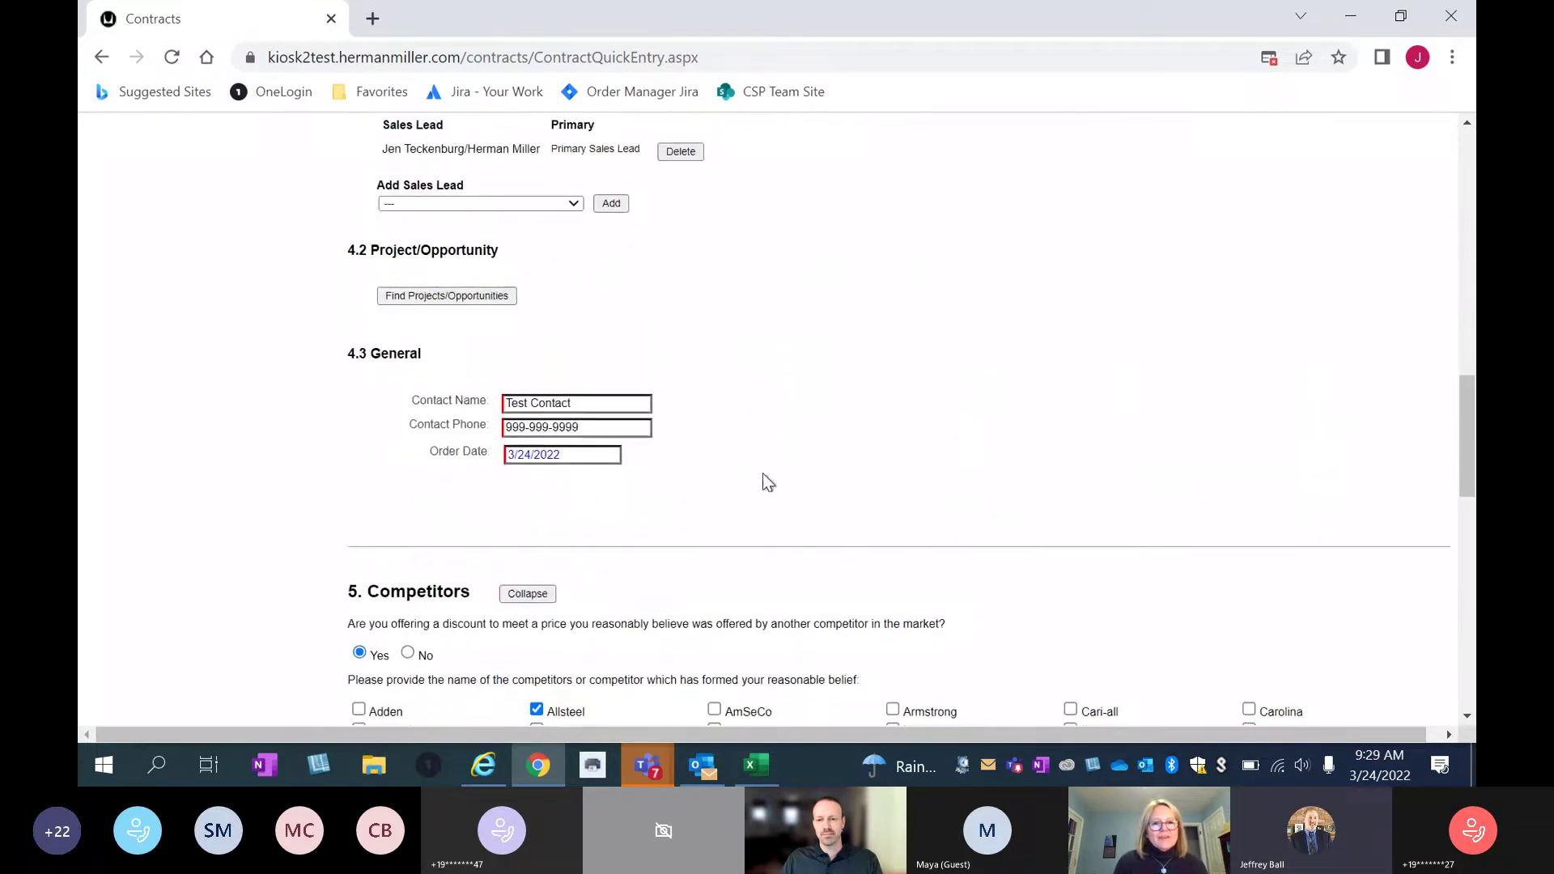
scroll(763, 482, up, 6)
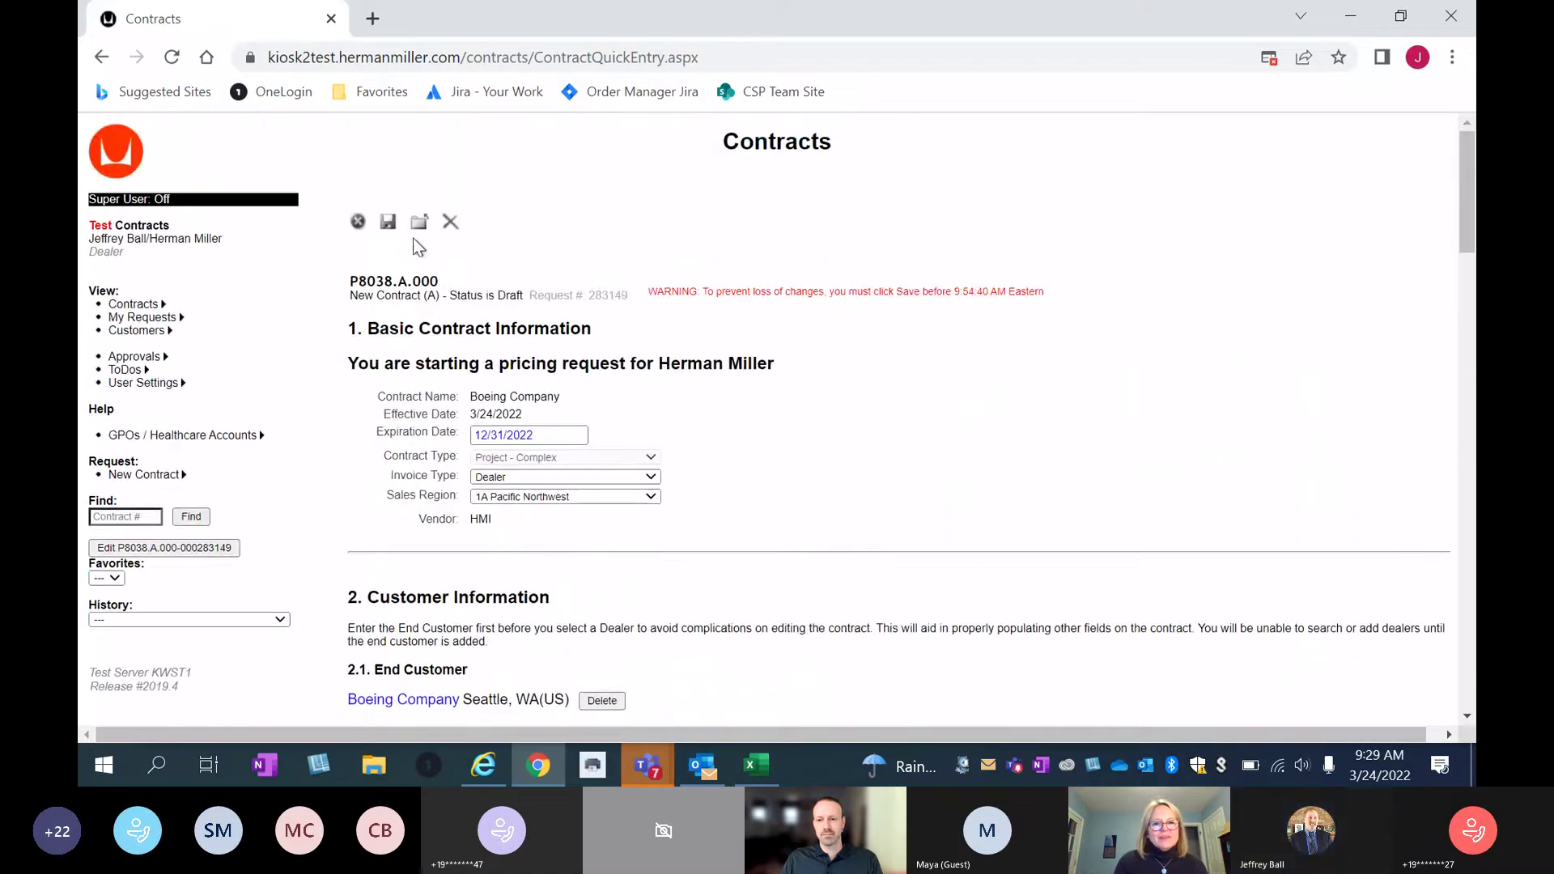
click(388, 224)
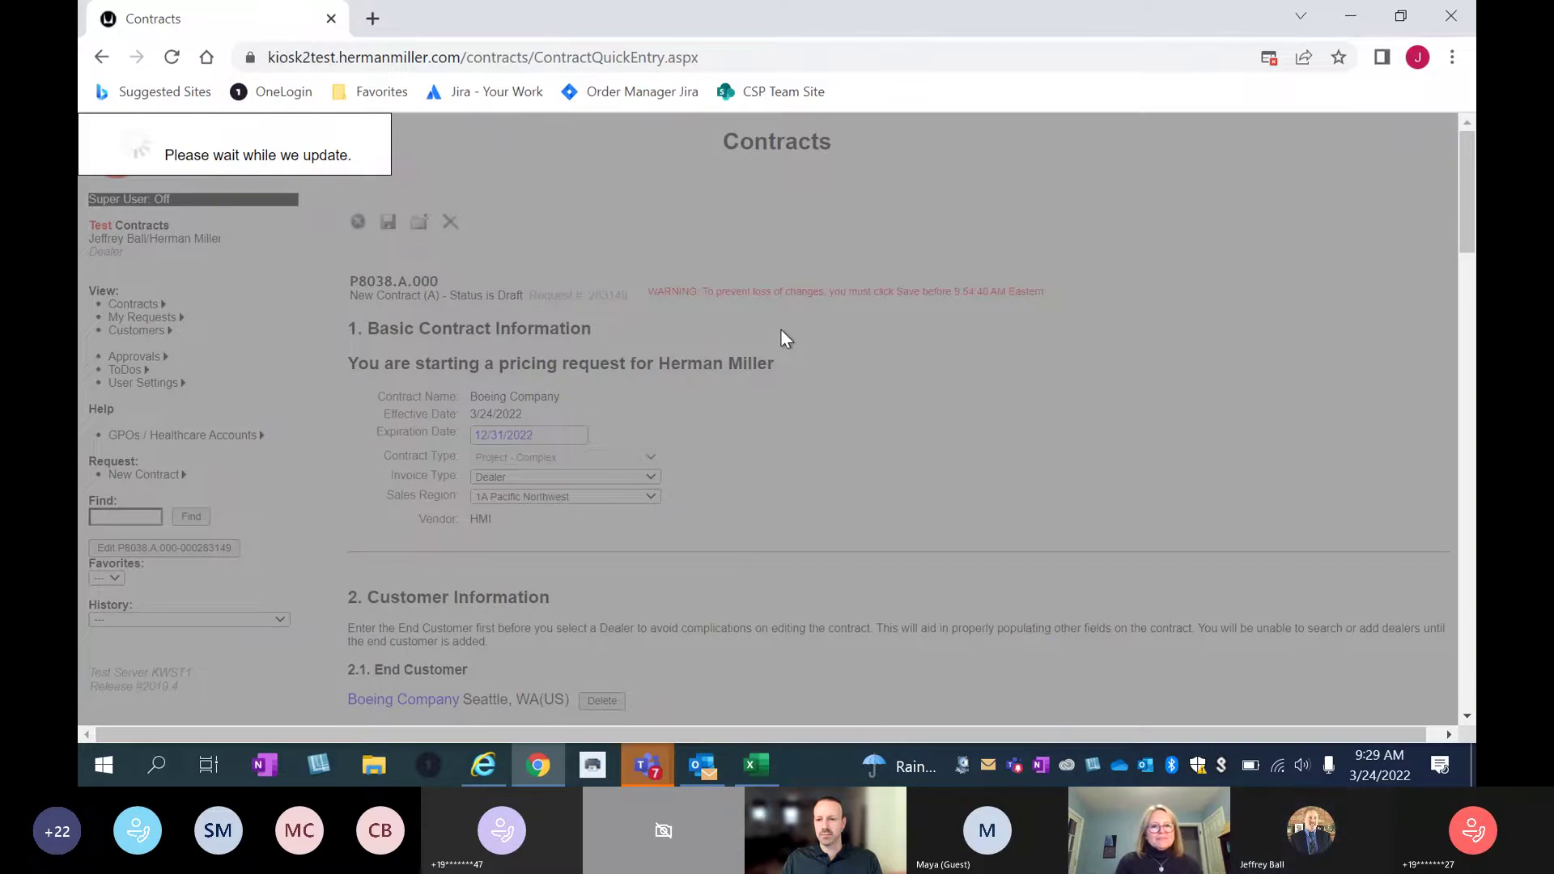
Try to request discounts for the listed products, continuing past the one-opportunity confirmation.
scroll(781, 334, down, 15)
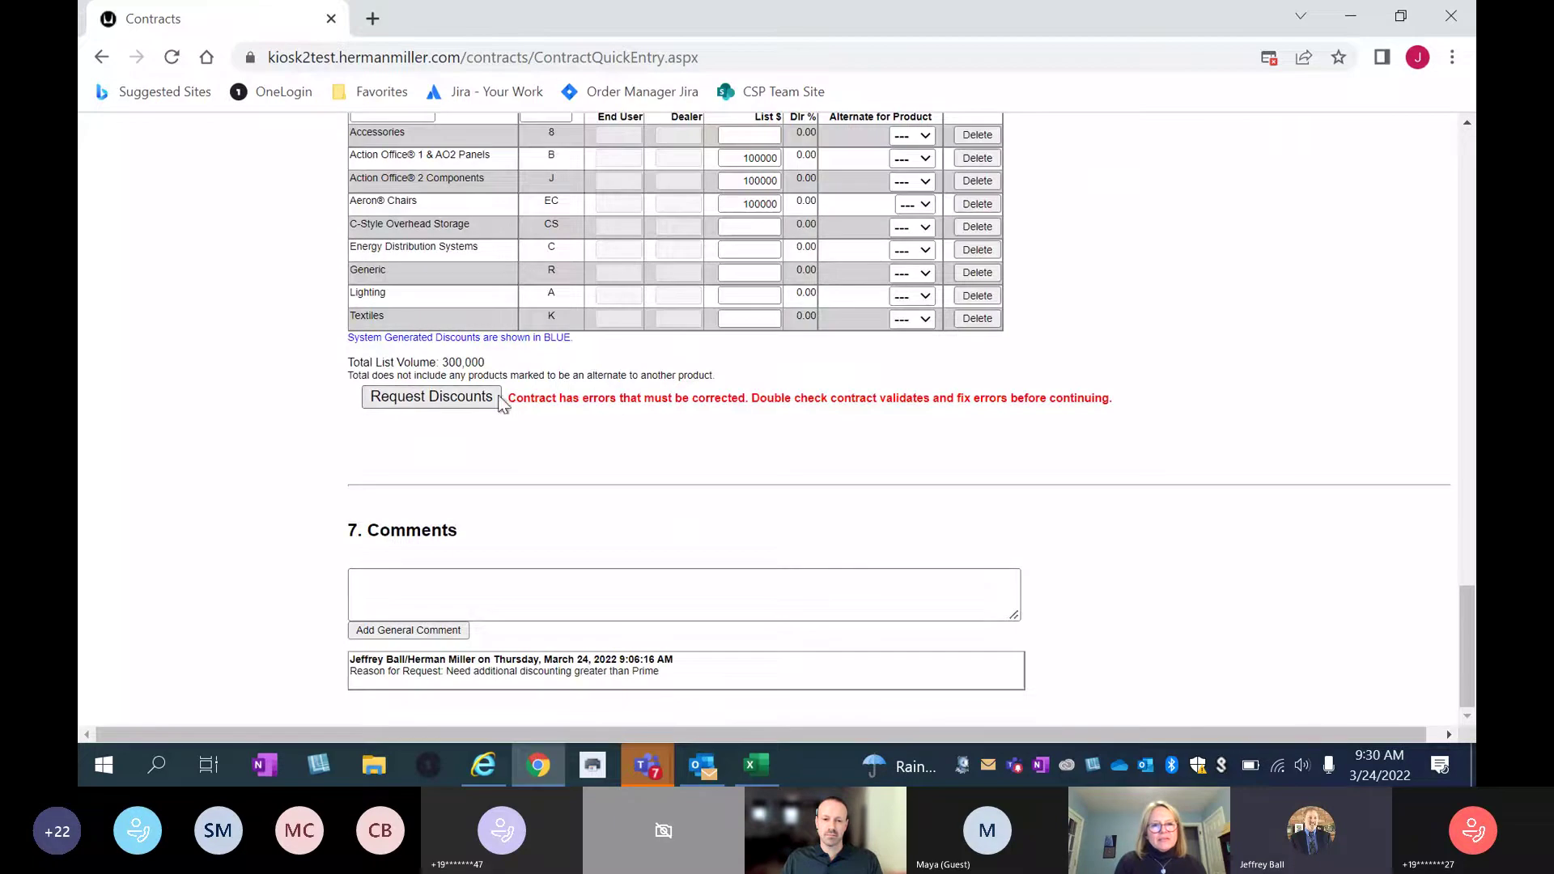
click(421, 398)
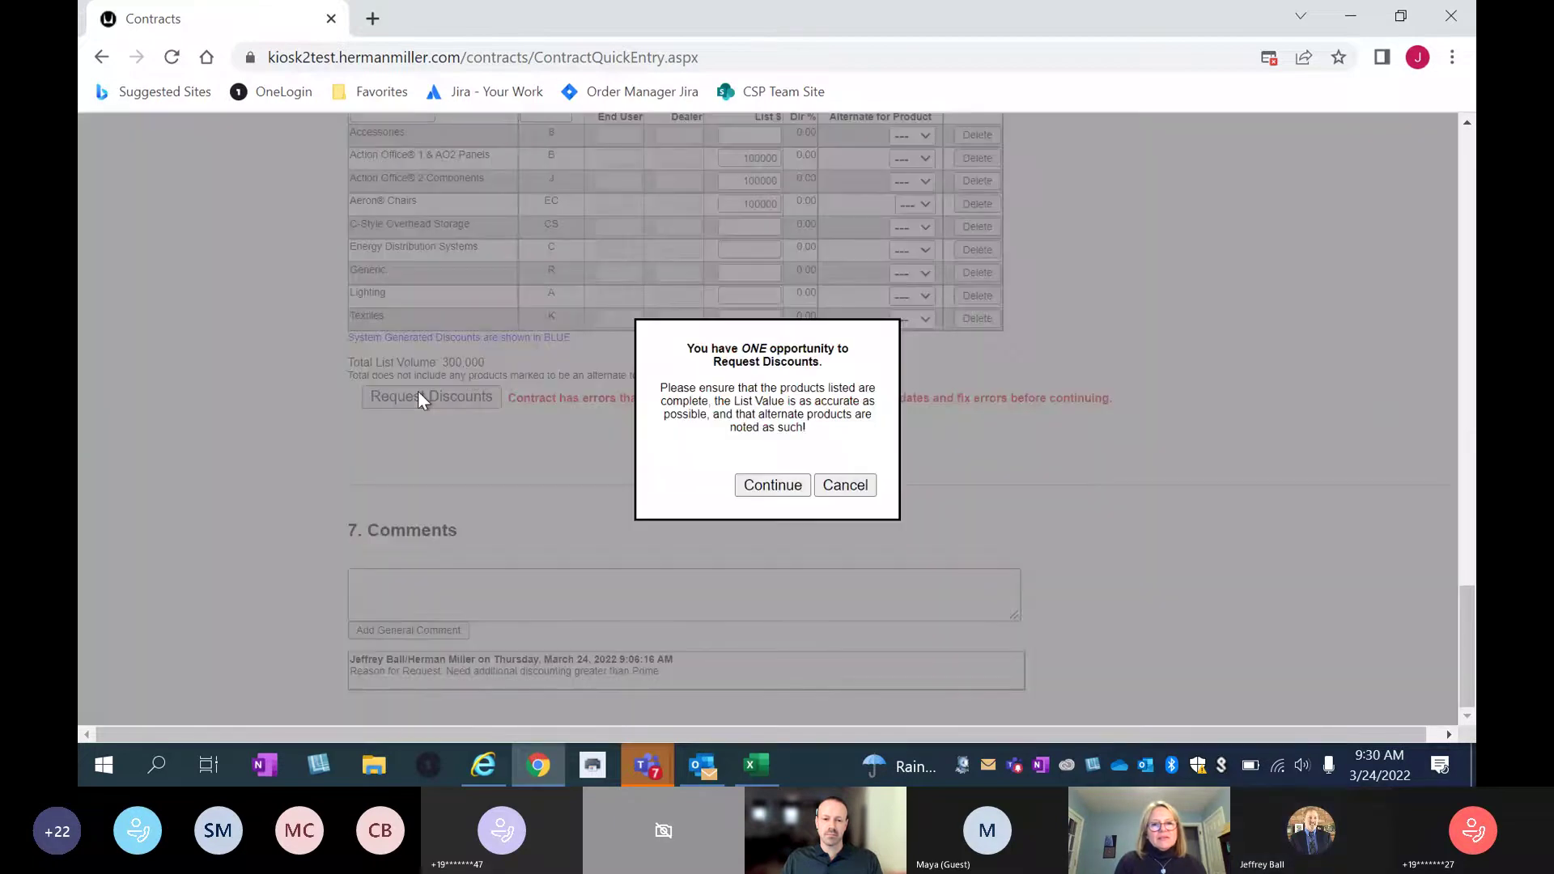
click(775, 486)
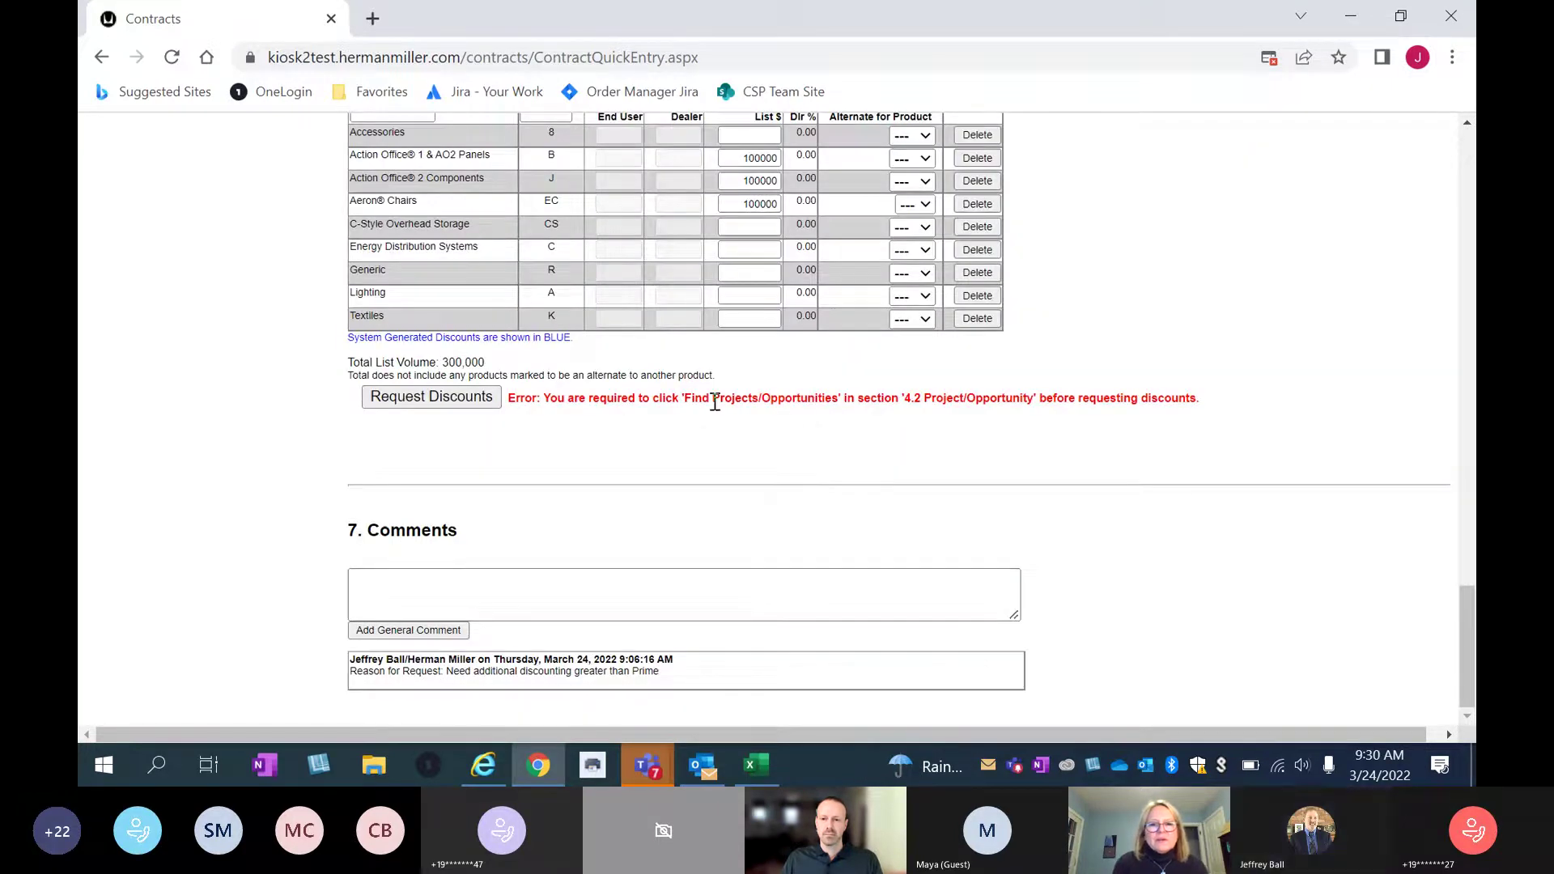
Find matching projects/opportunities, then start a new project/opportunity for Boeing Company with the state set to WASHINGTON - WA.
scroll(890, 429, up, 1)
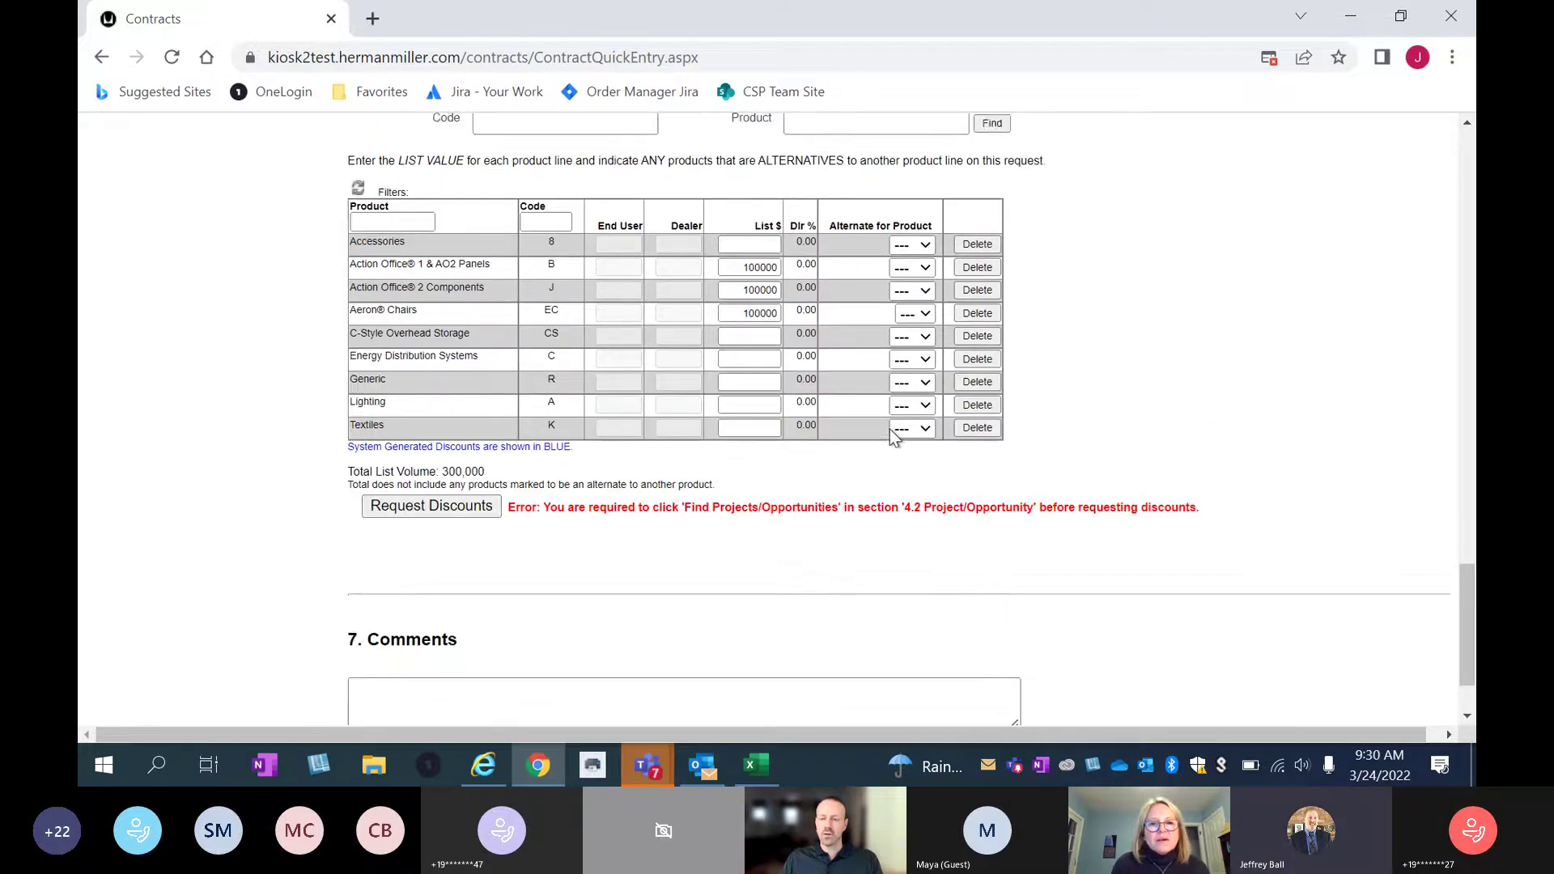
scroll(890, 428, up, 8)
scroll(441, 321, down, 1)
scroll(531, 254, up, 3)
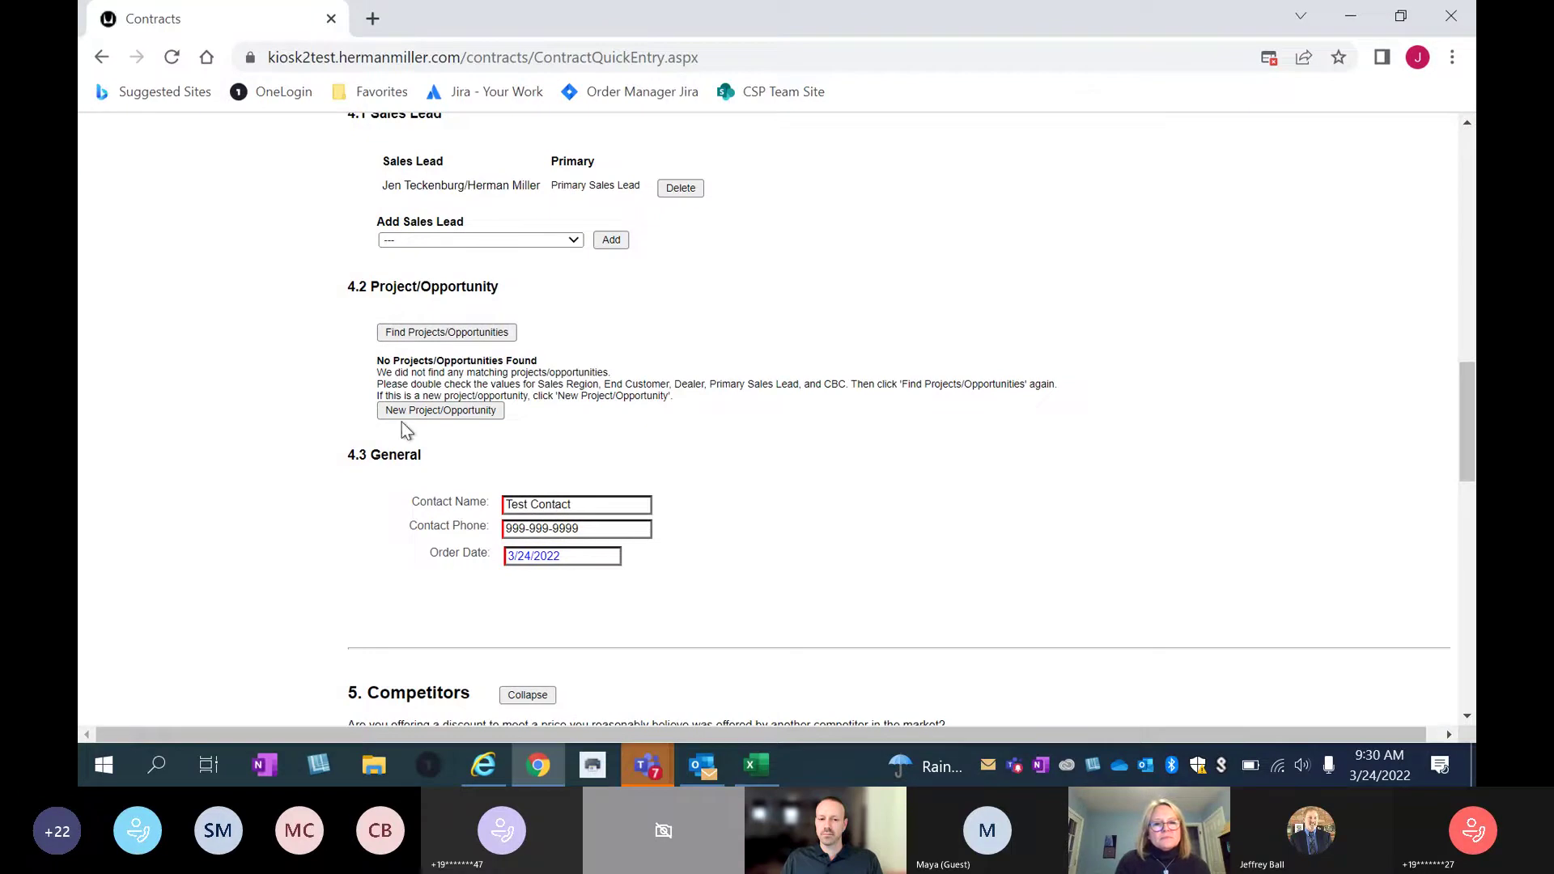
click(412, 411)
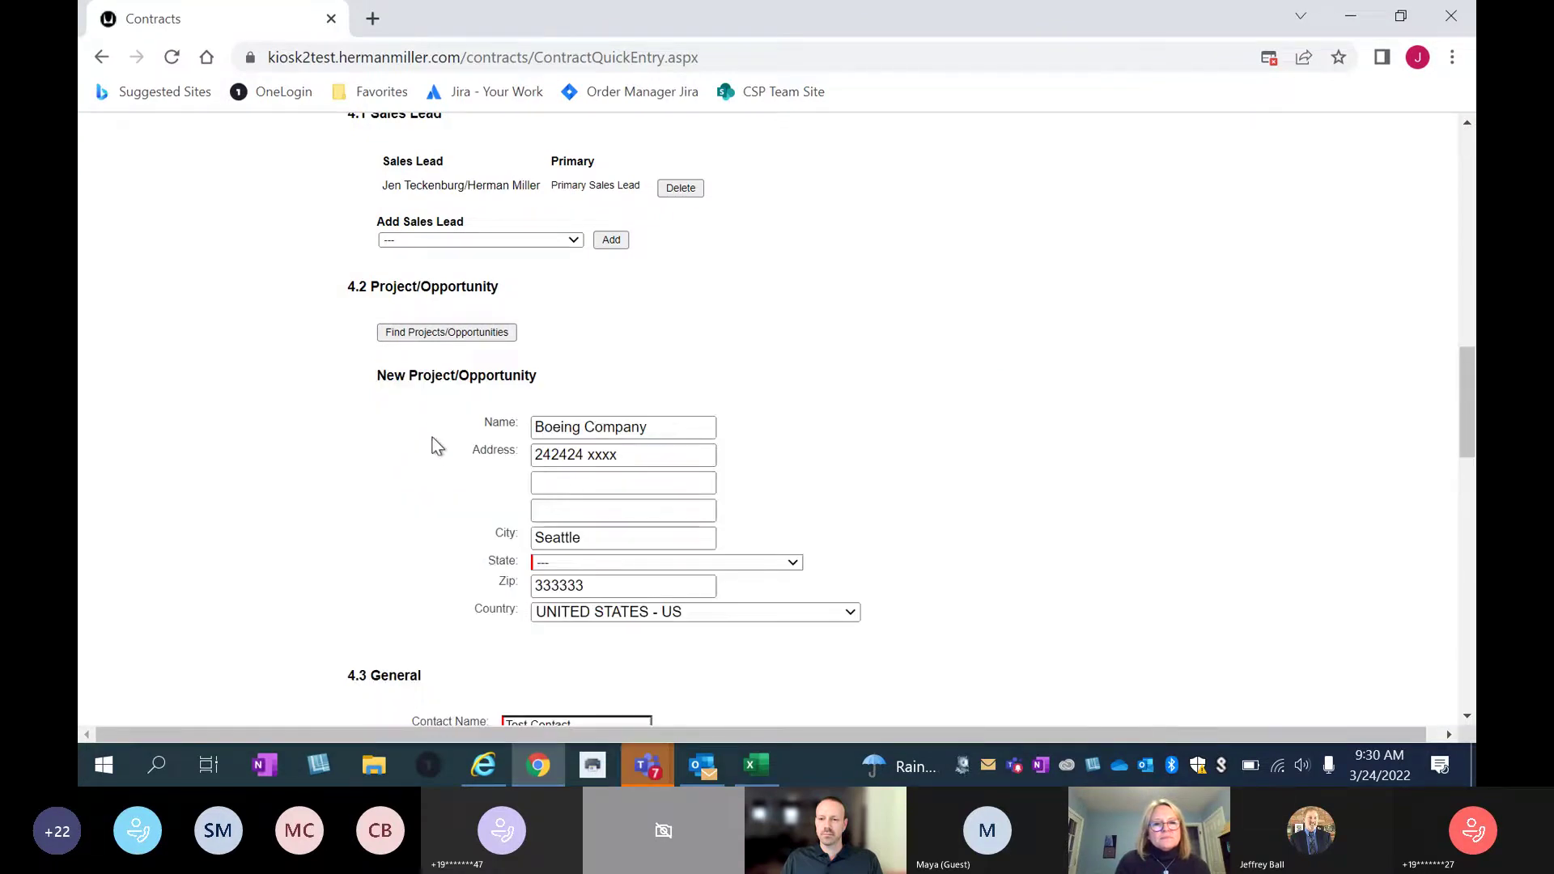
click(793, 564)
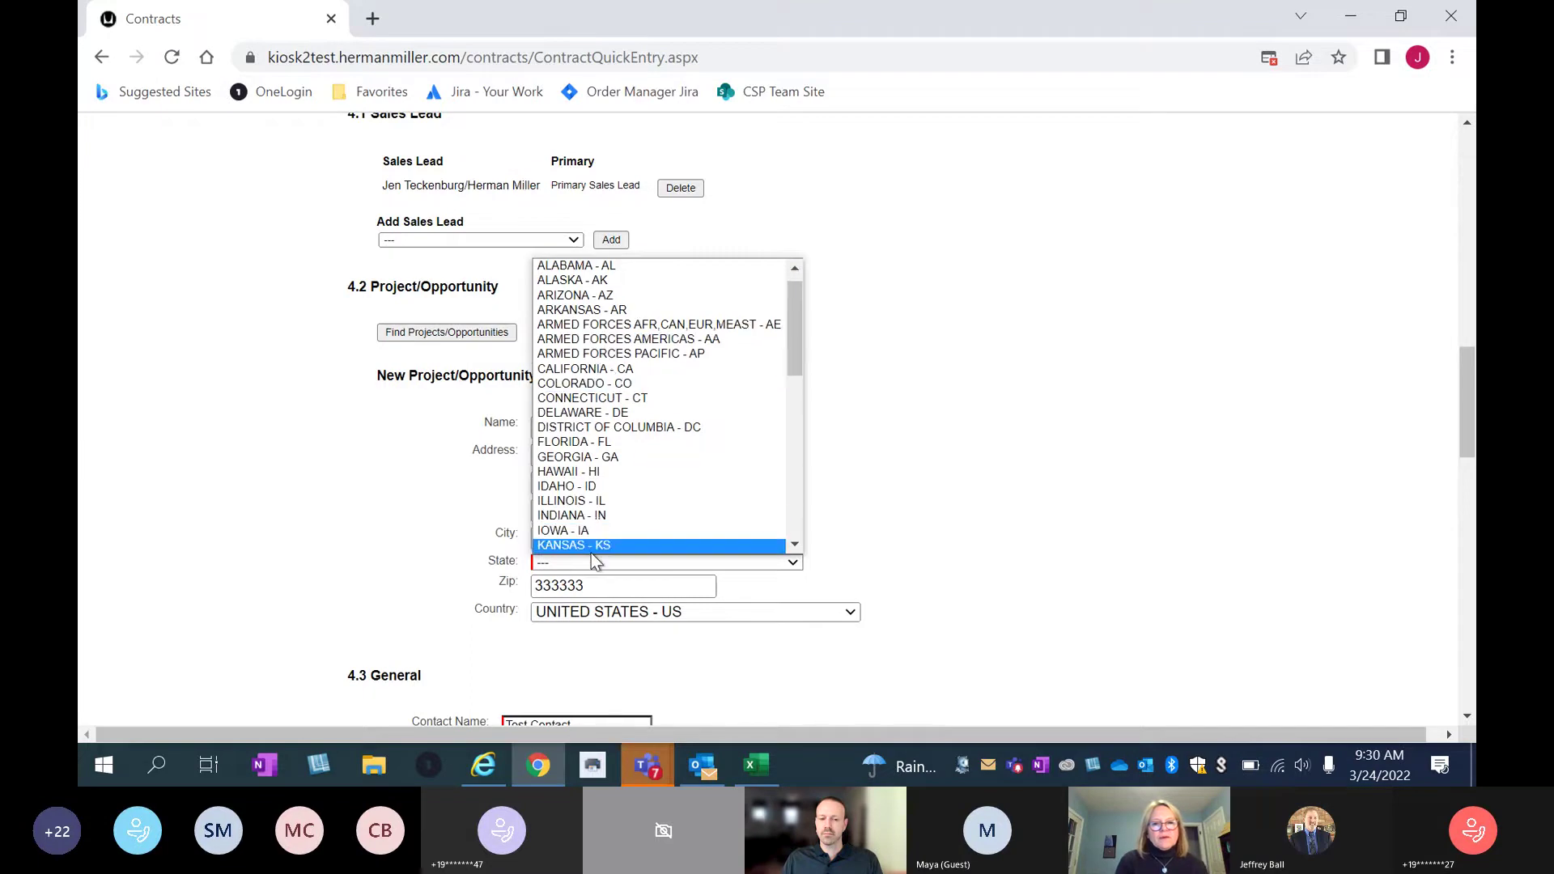
scroll(593, 556, down, 10)
click(594, 557)
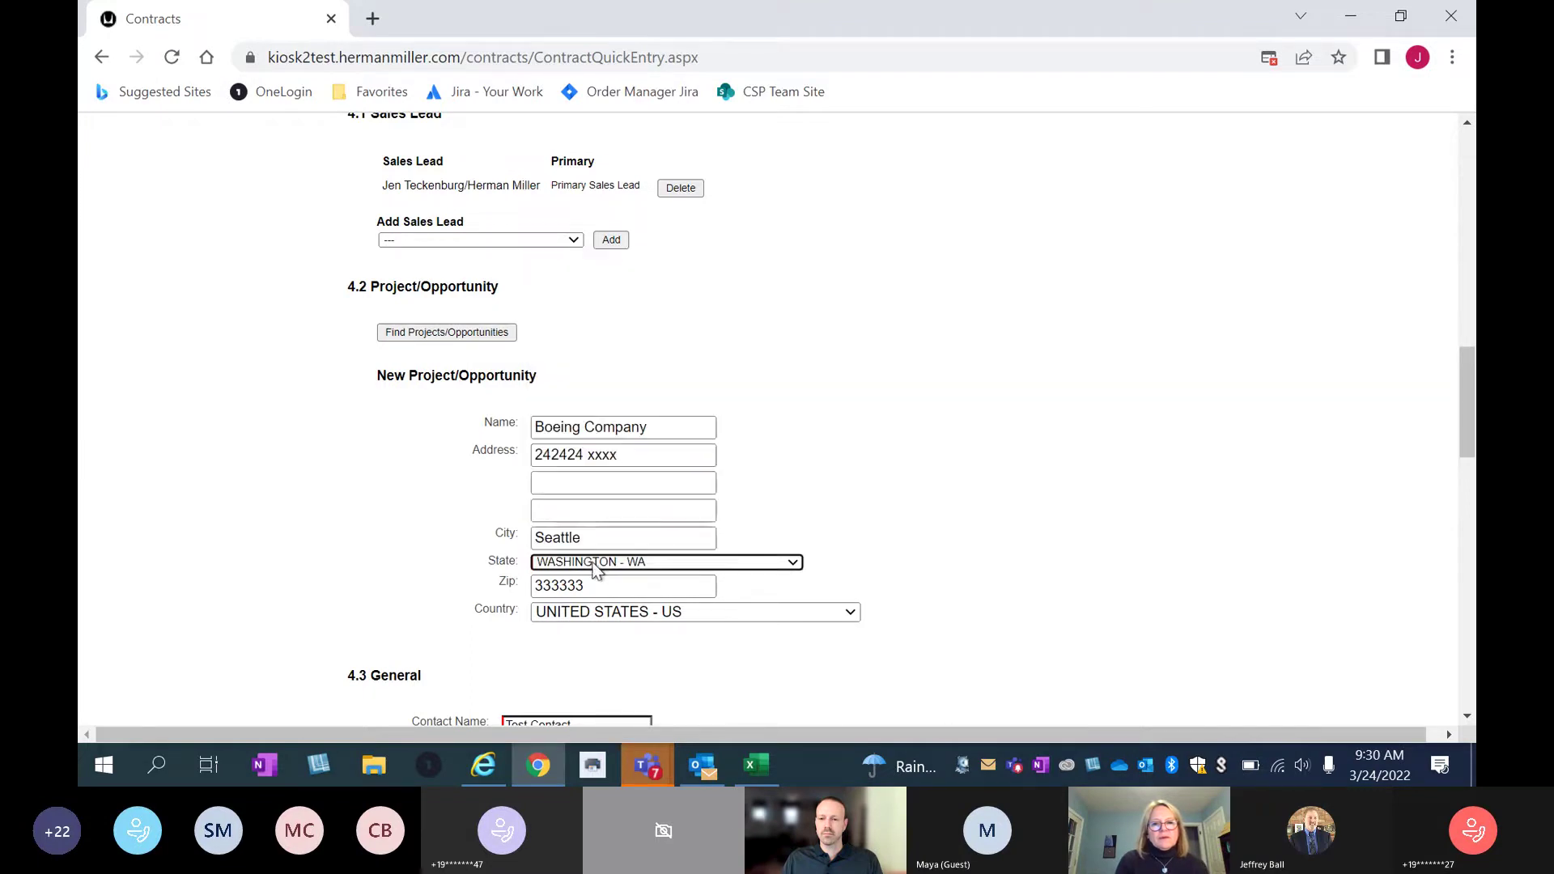
Save from the Pricing section and try again to request discounts, closing the error details window.
scroll(984, 605, down, 7)
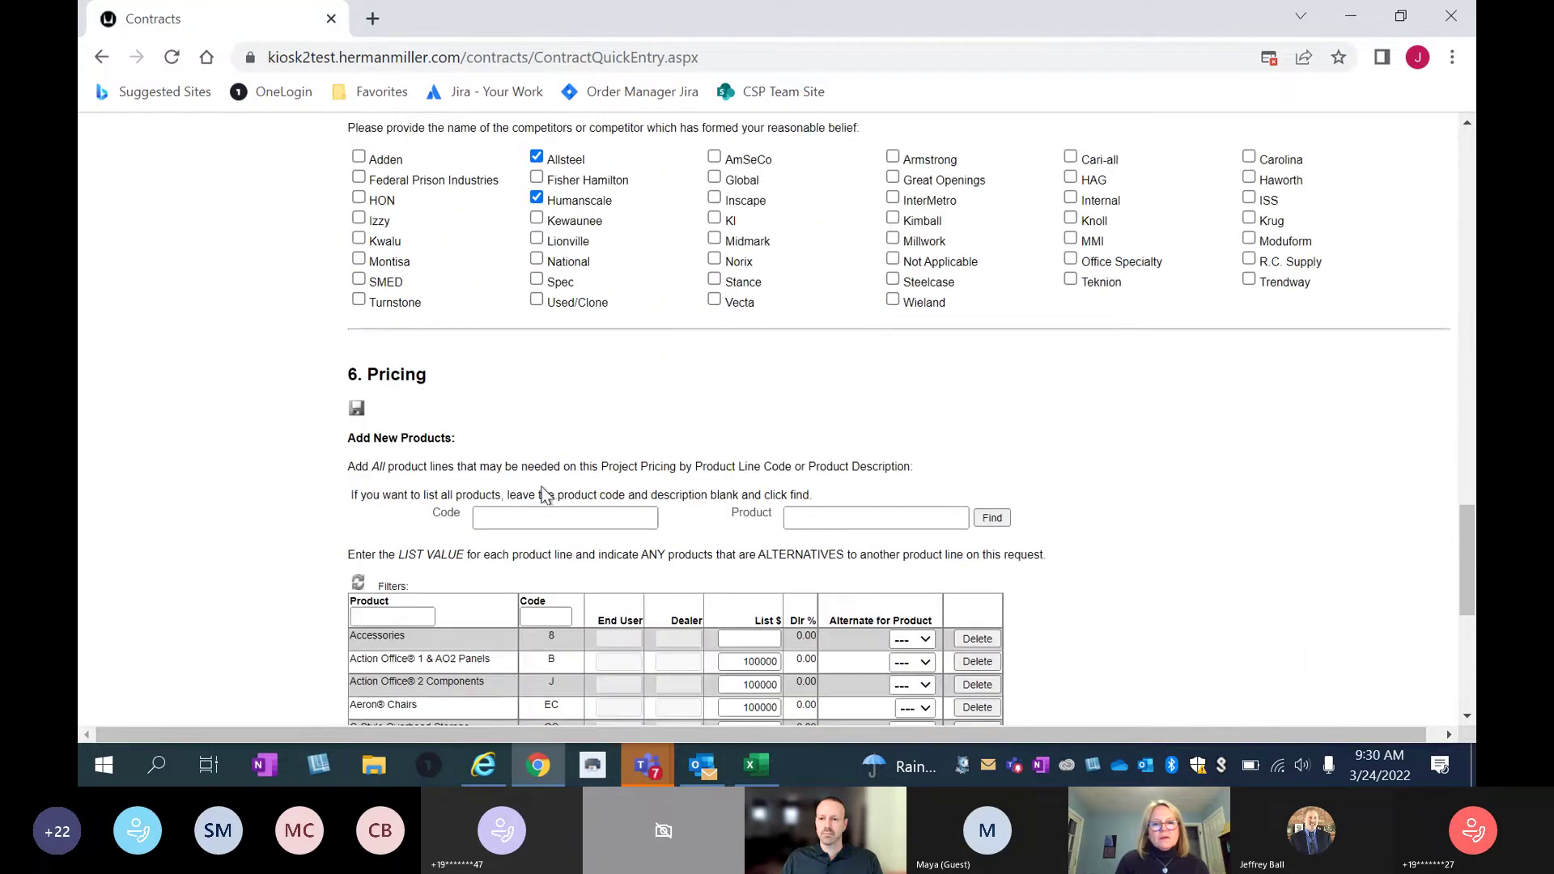
click(356, 408)
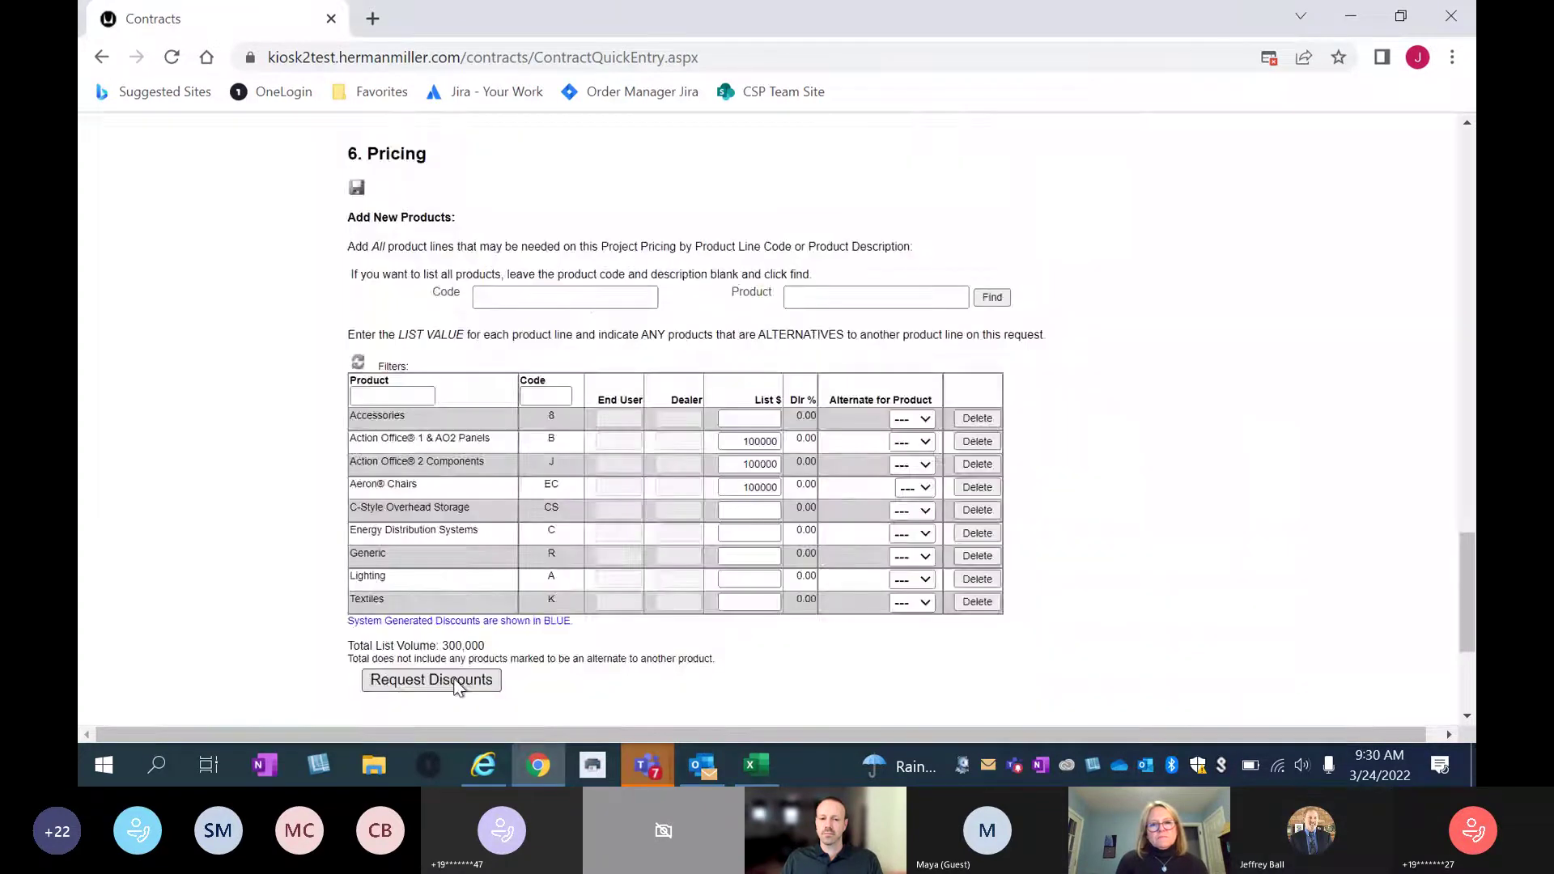
click(444, 680)
click(793, 485)
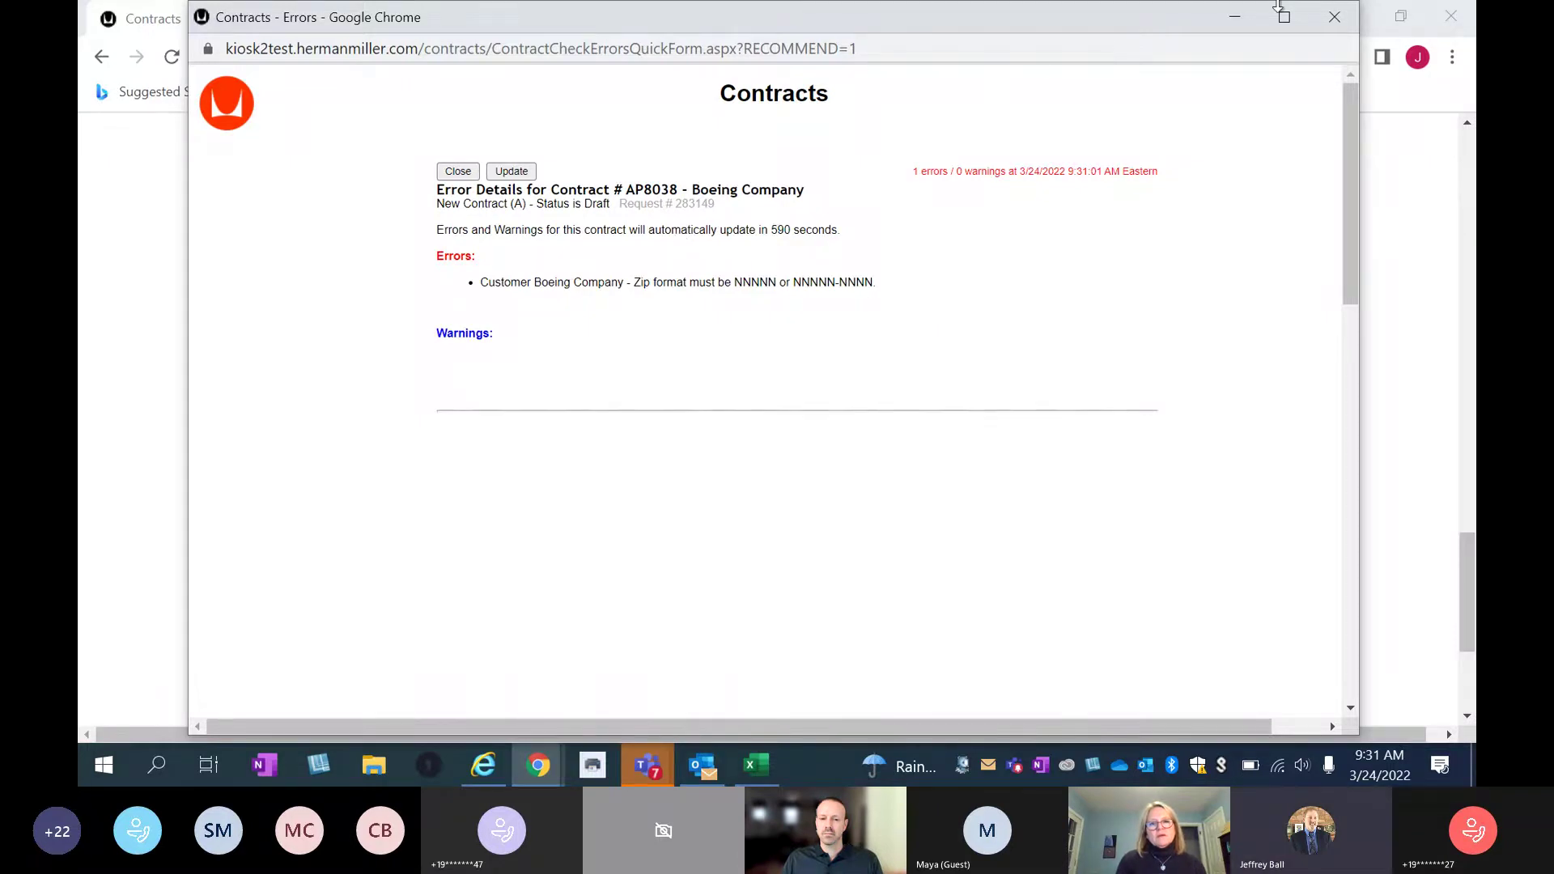
click(1334, 16)
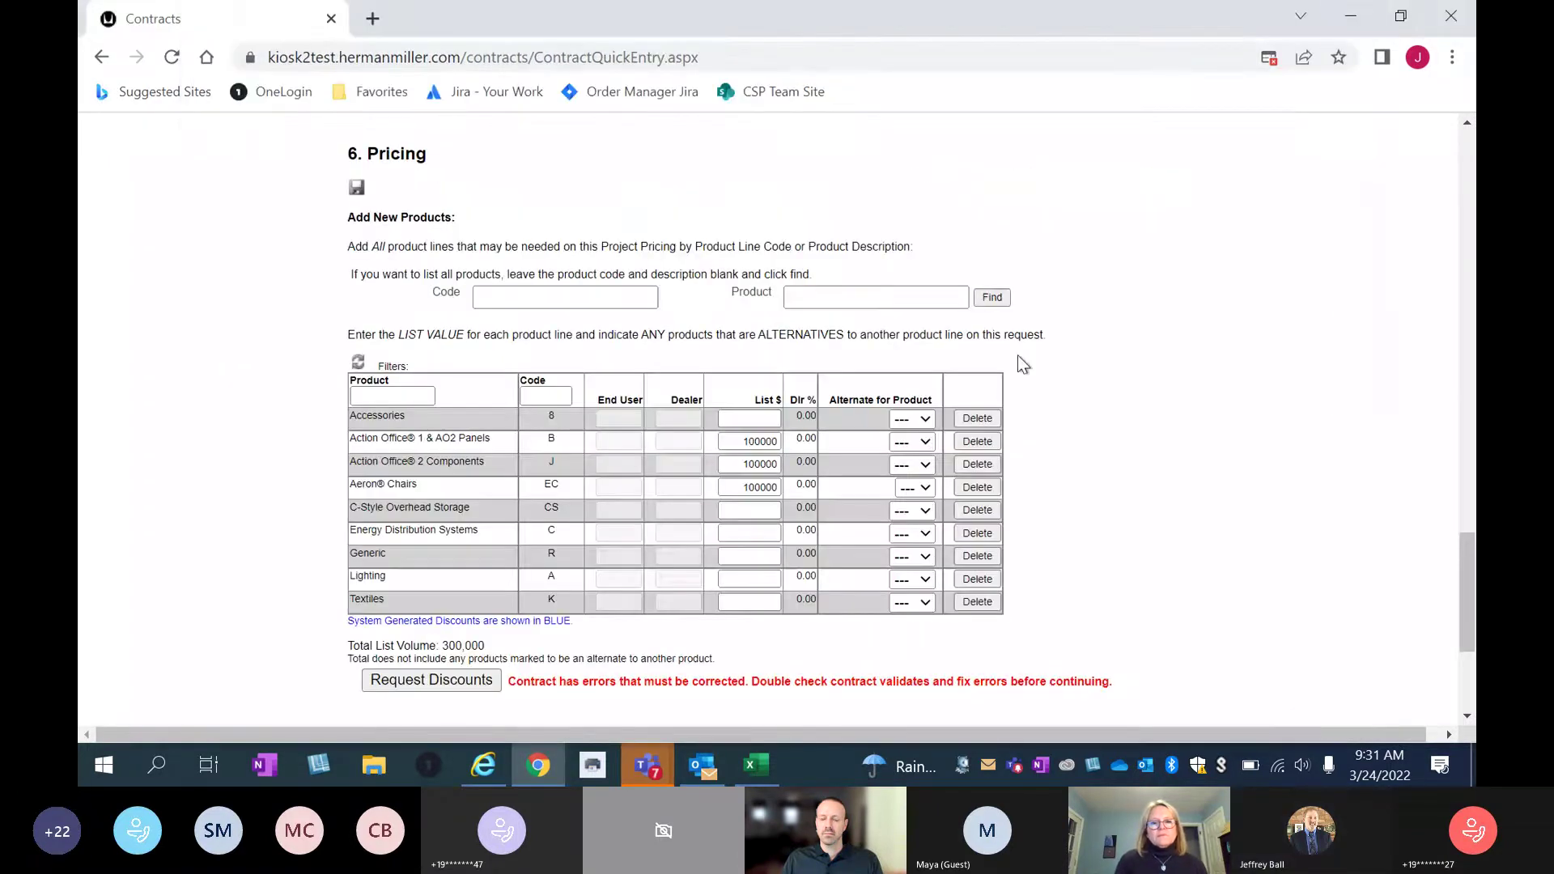
Delete Boeing Company as the end customer in the contract's Customer Information.
scroll(1017, 364, up, 5)
scroll(1017, 356, up, 8)
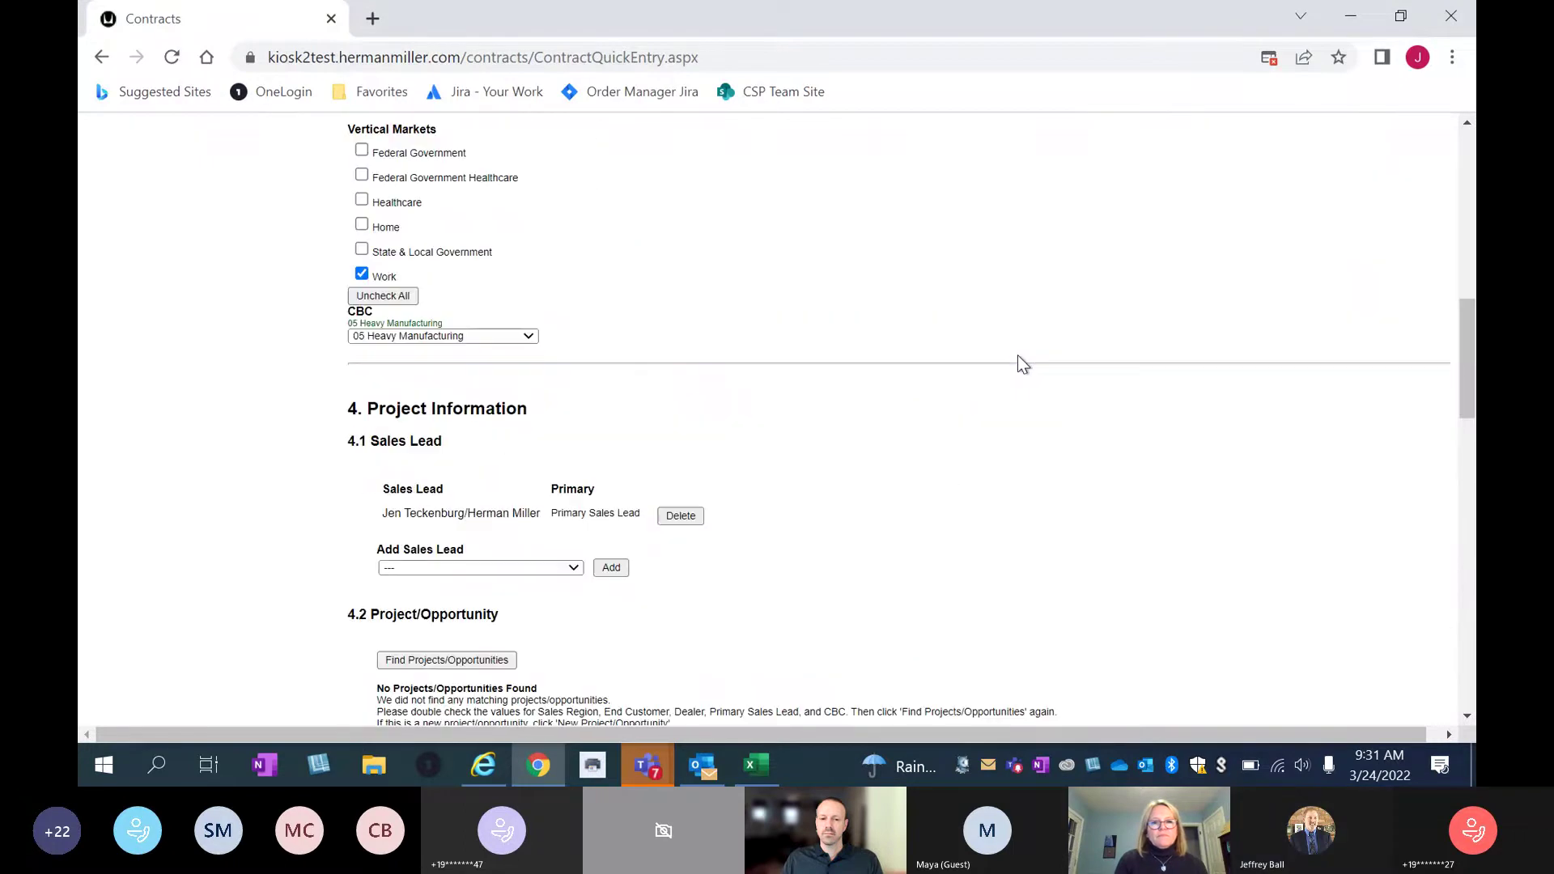
scroll(1017, 356, up, 4)
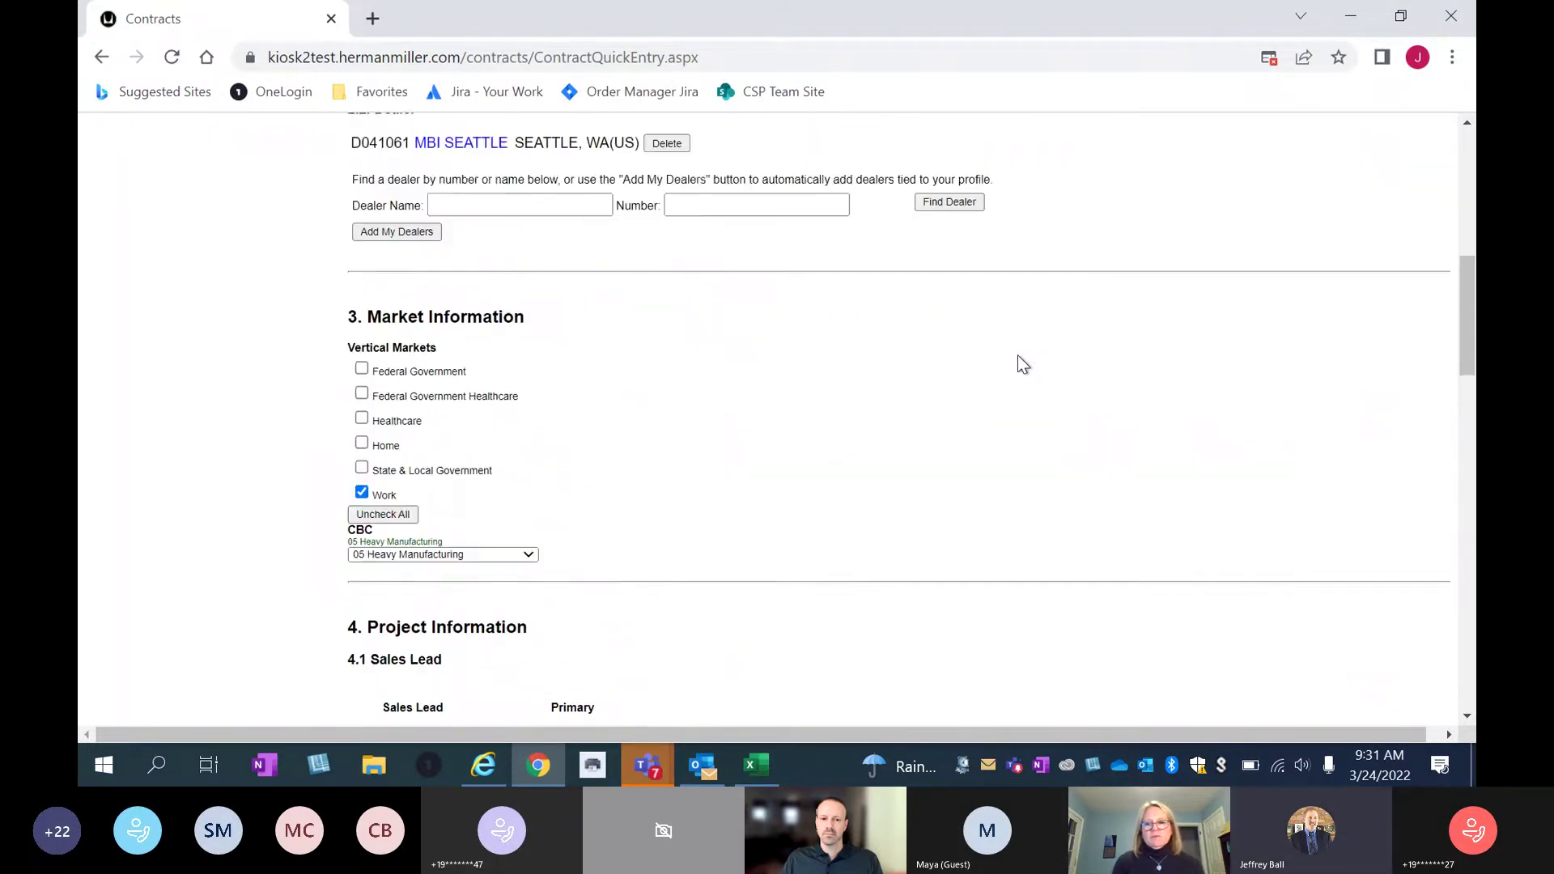
scroll(1017, 363, up, 2)
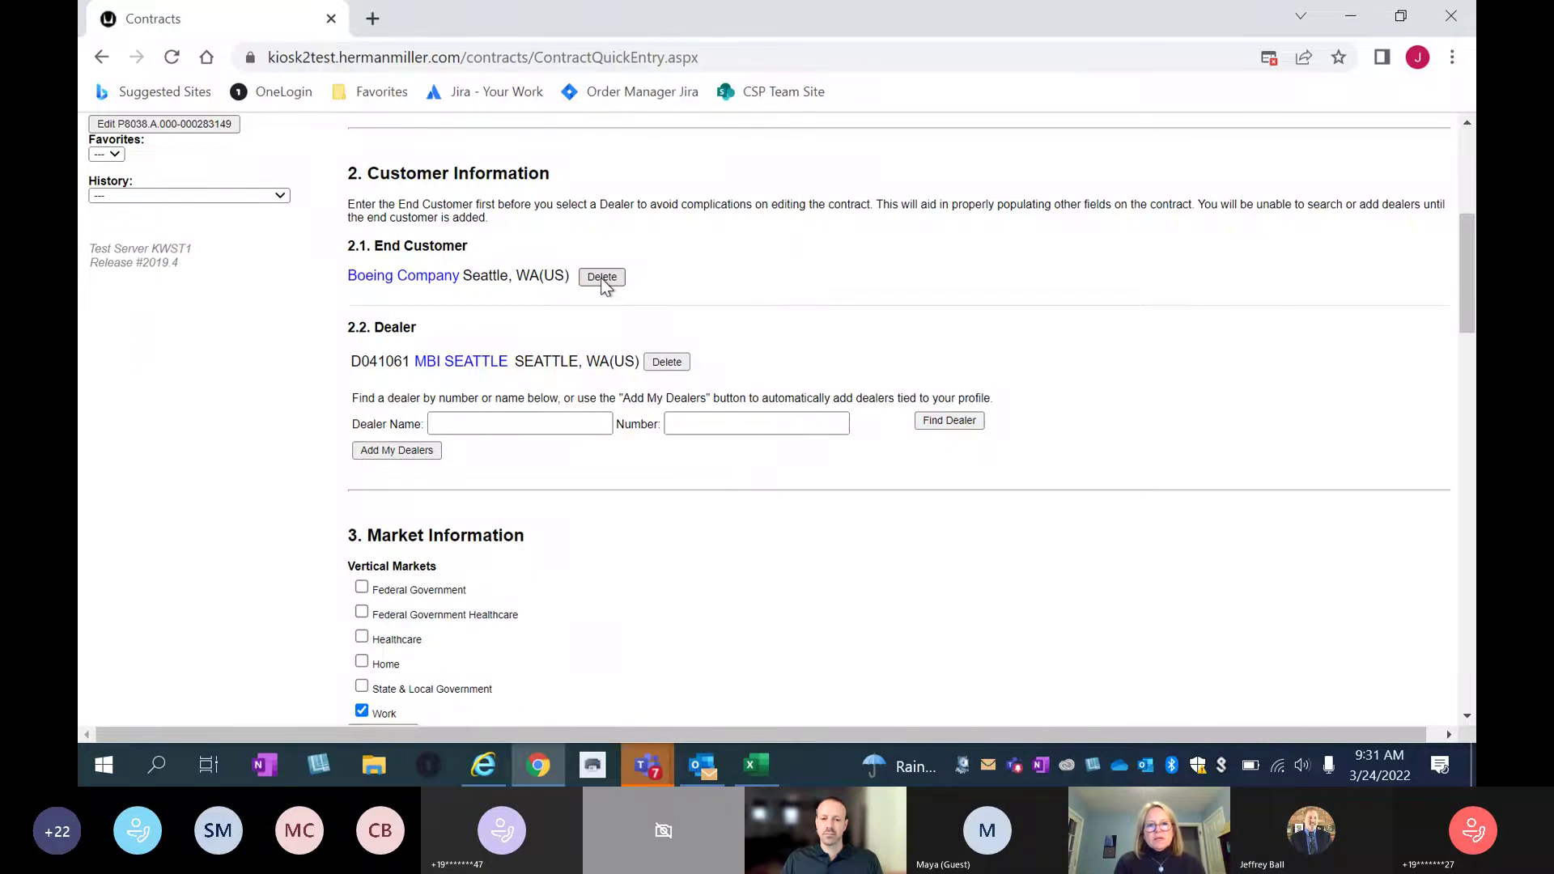
scroll(600, 278, up, 1)
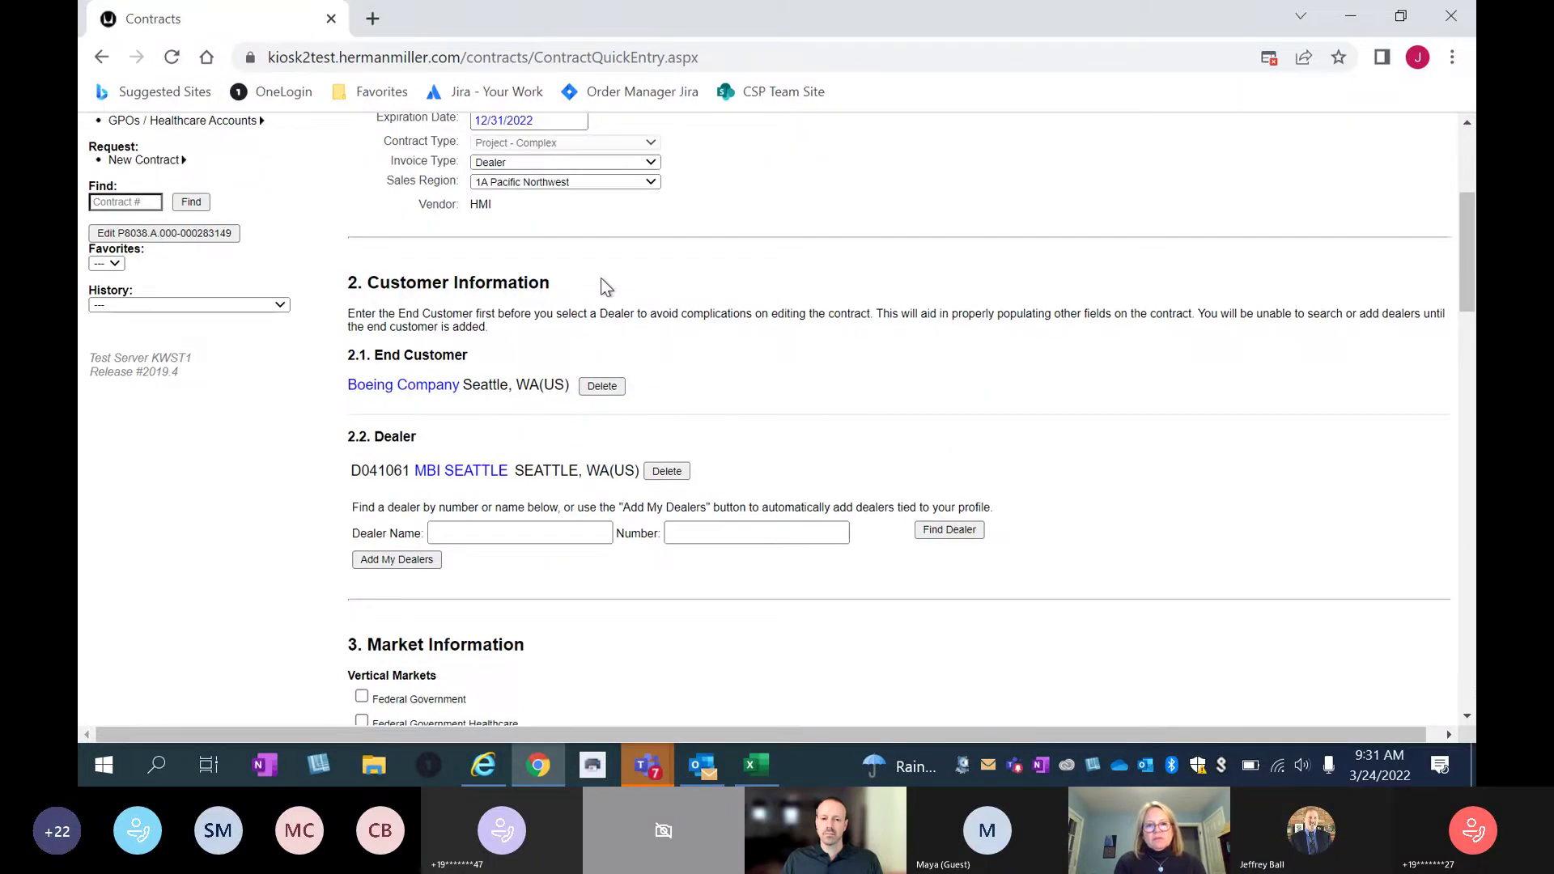
click(601, 387)
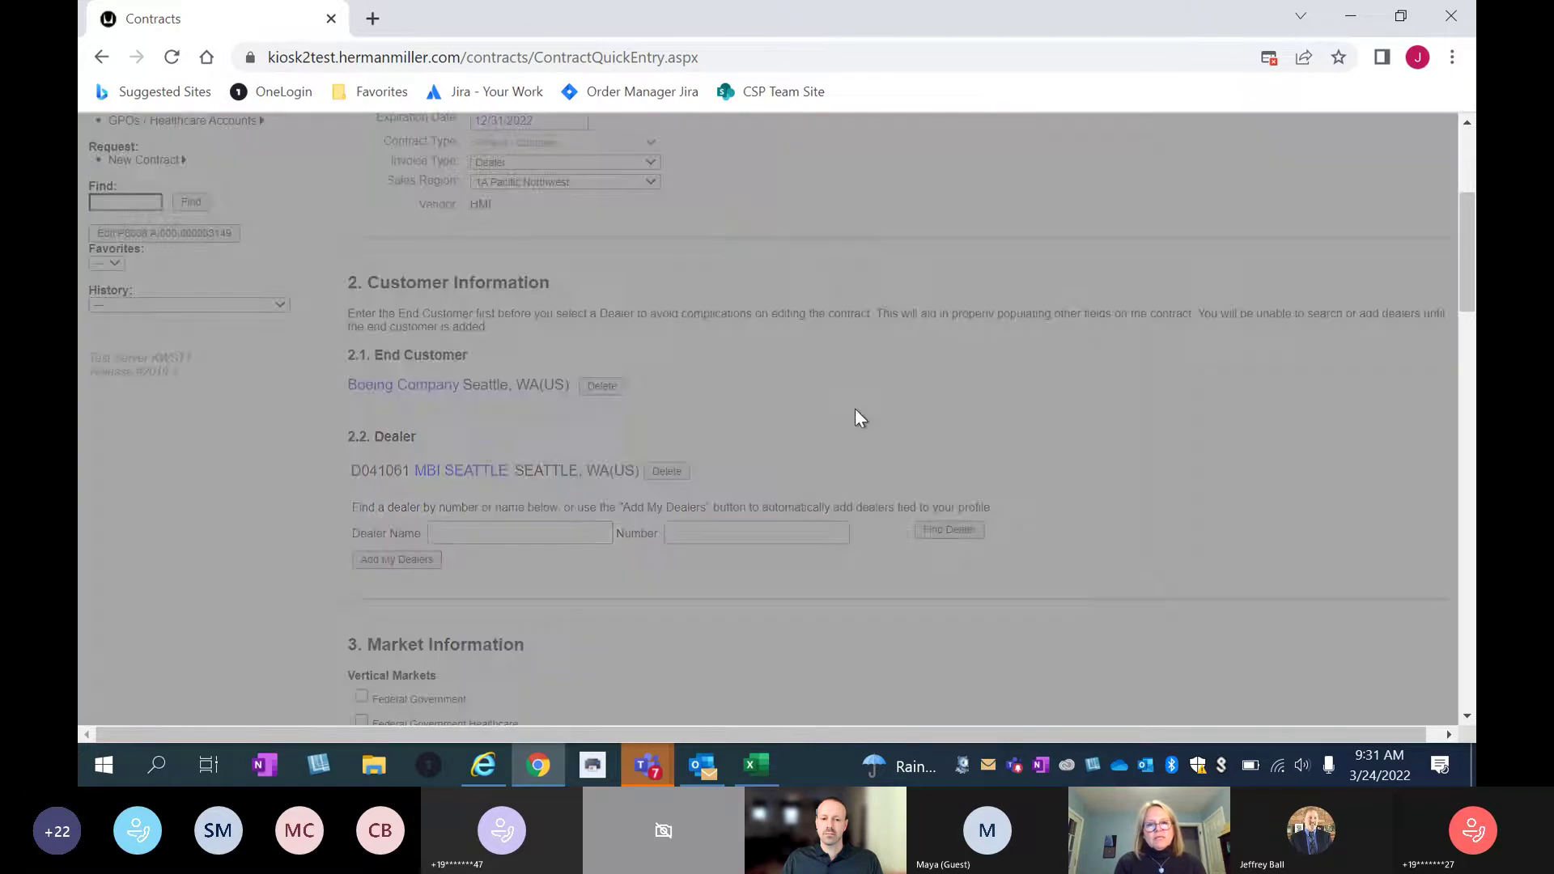
Fill in the End Customer search with the name boeing, state wa and country UNITED STATES - US.
scroll(850, 385, down, 2)
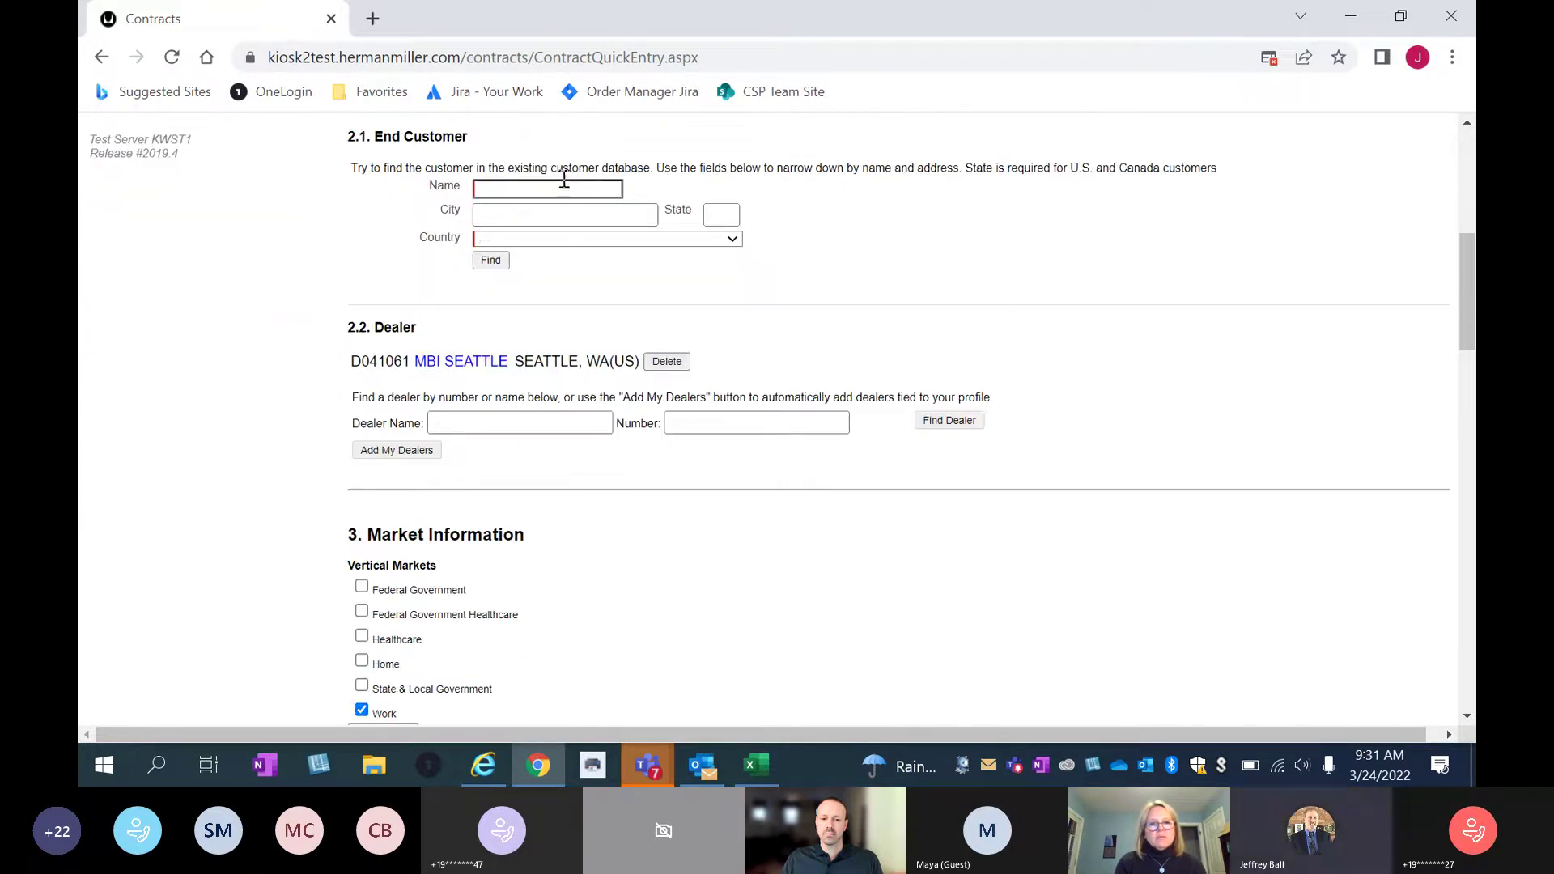
click(561, 190)
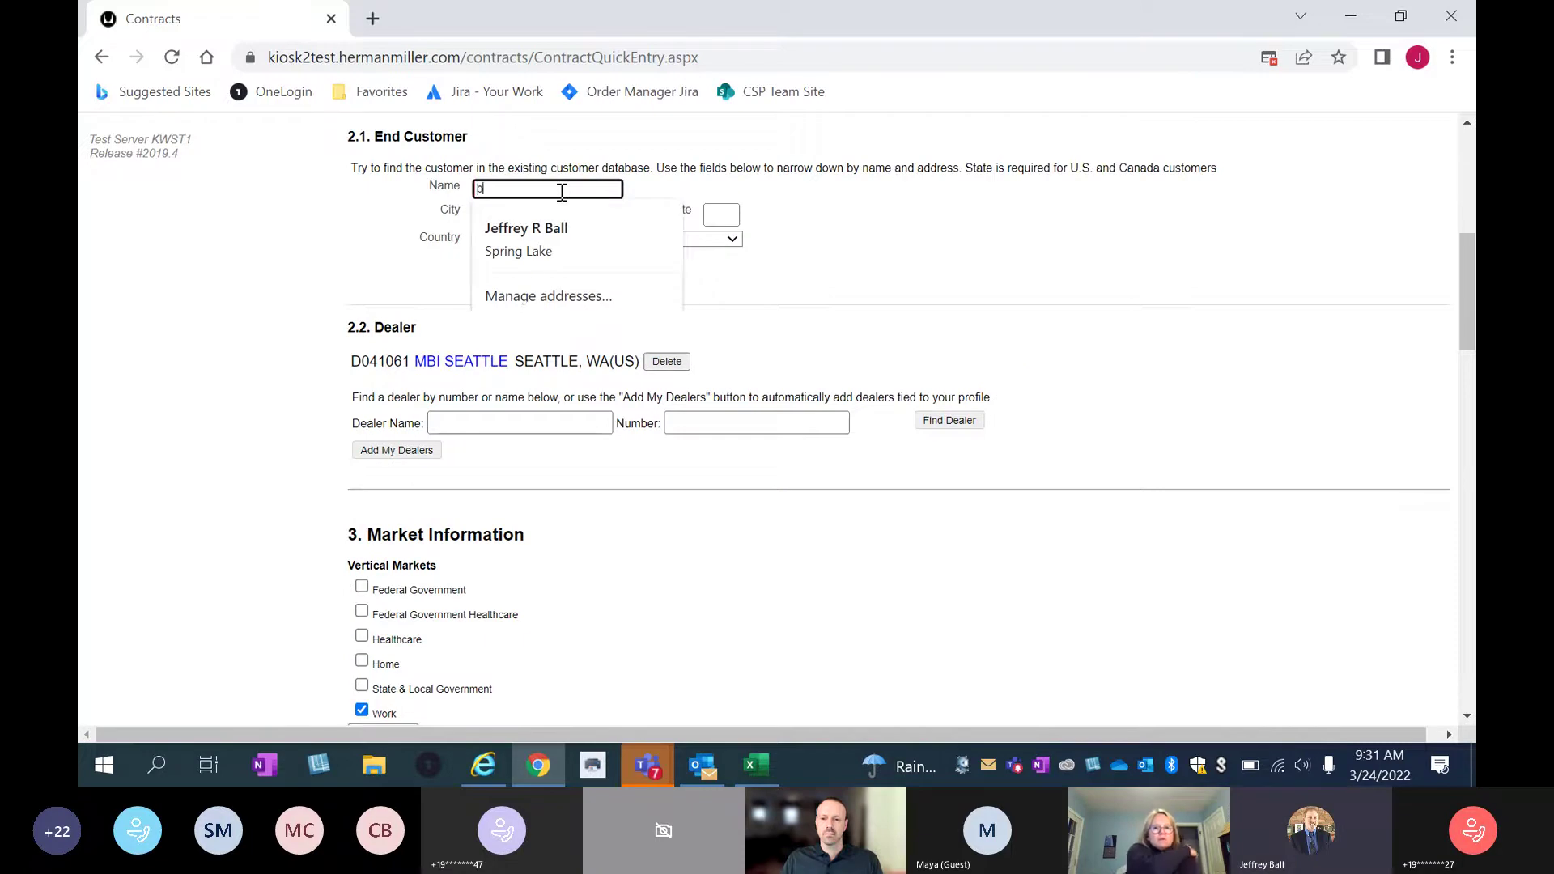
text(boeing)
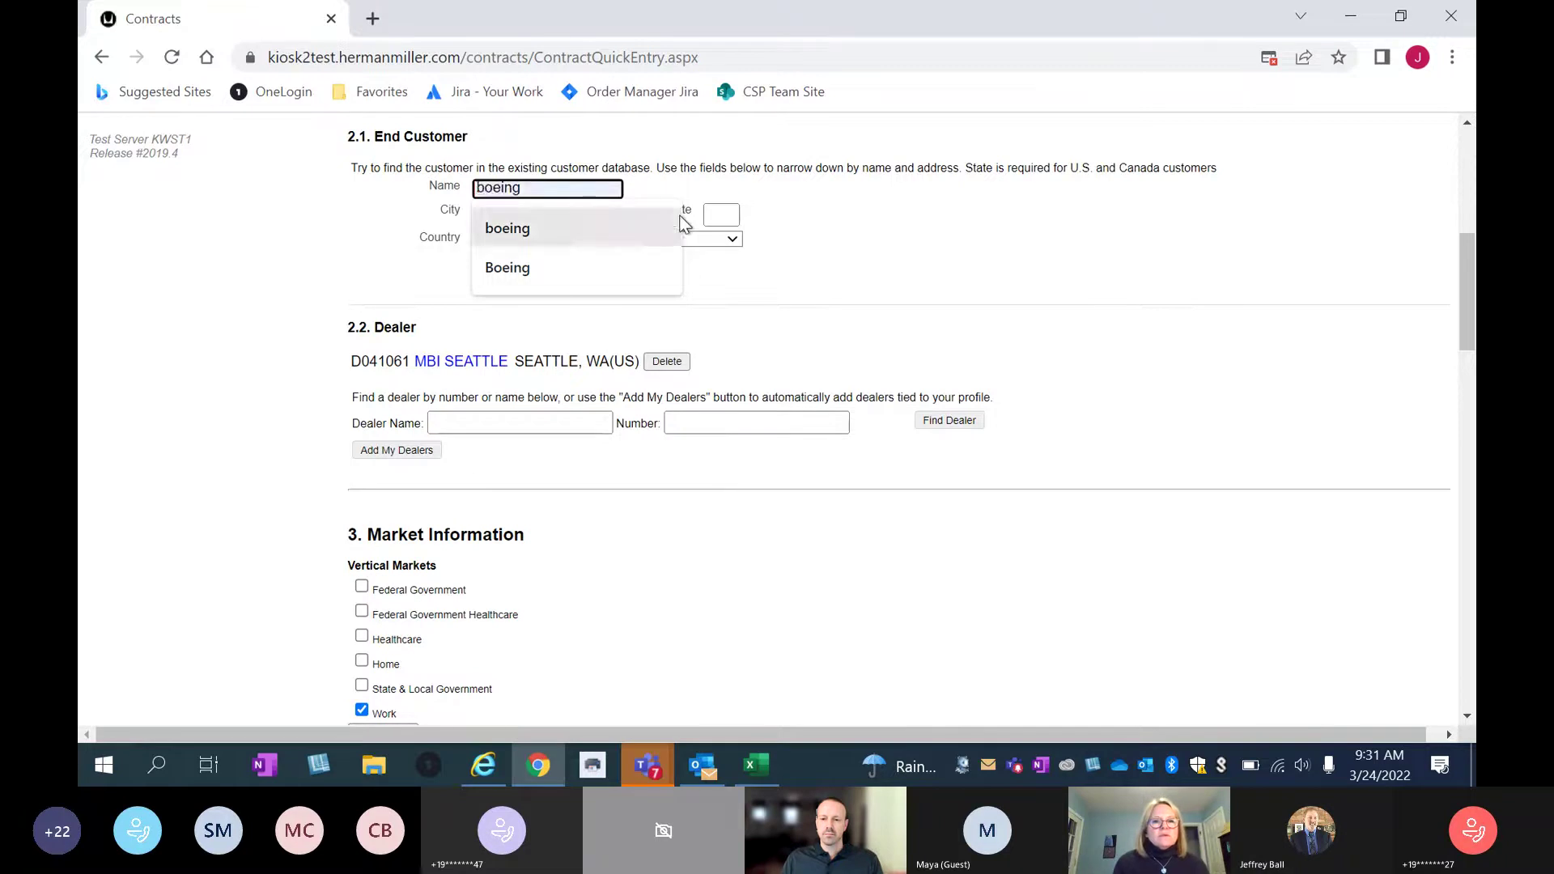
click(736, 215)
text(wa)
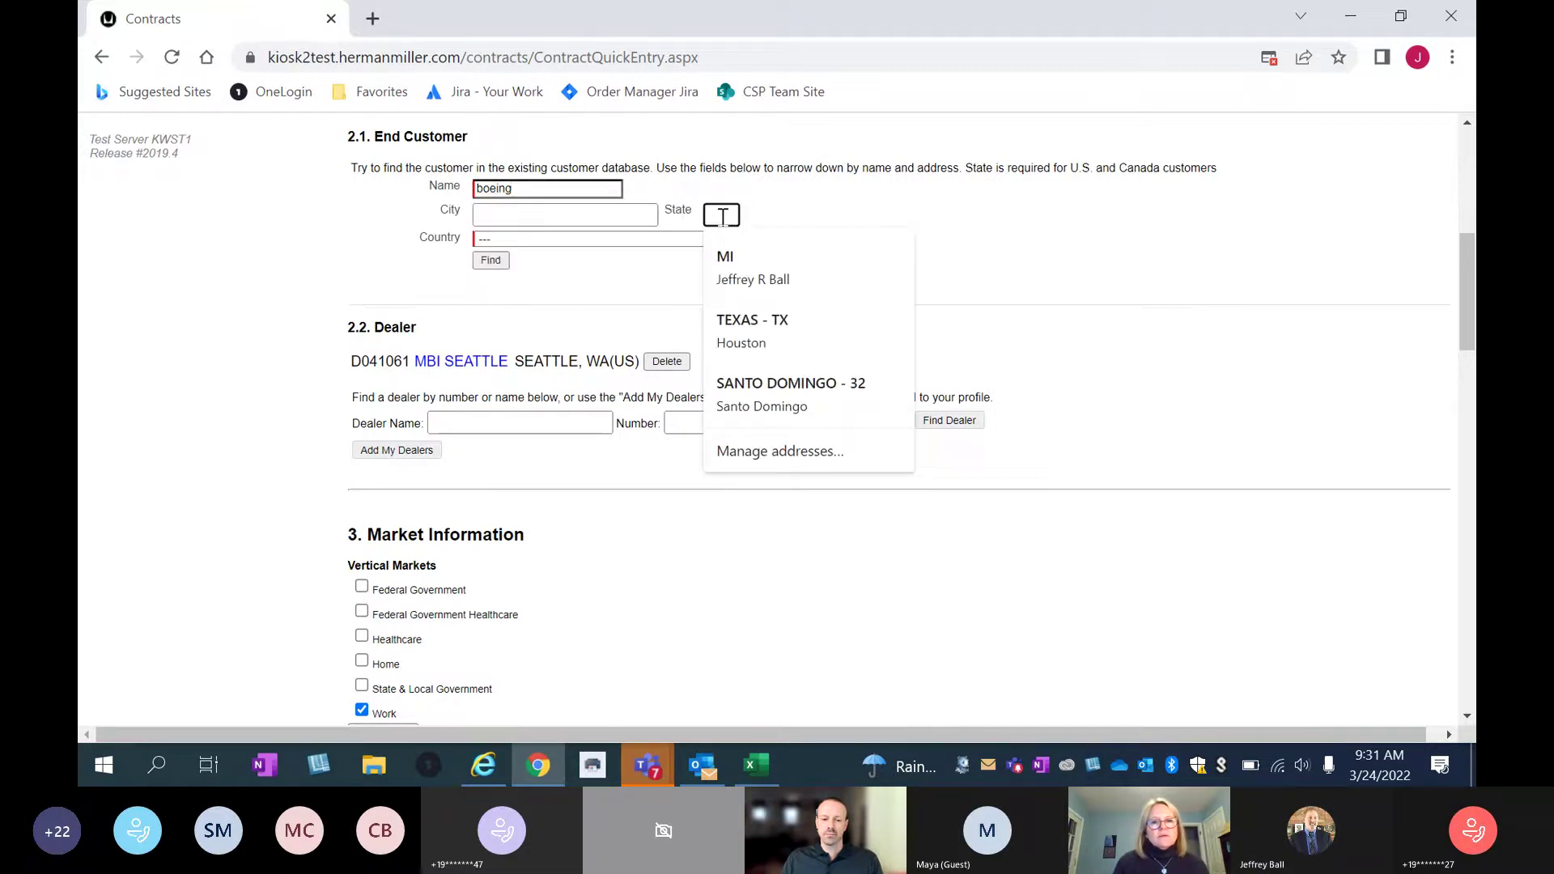
key(Tab)
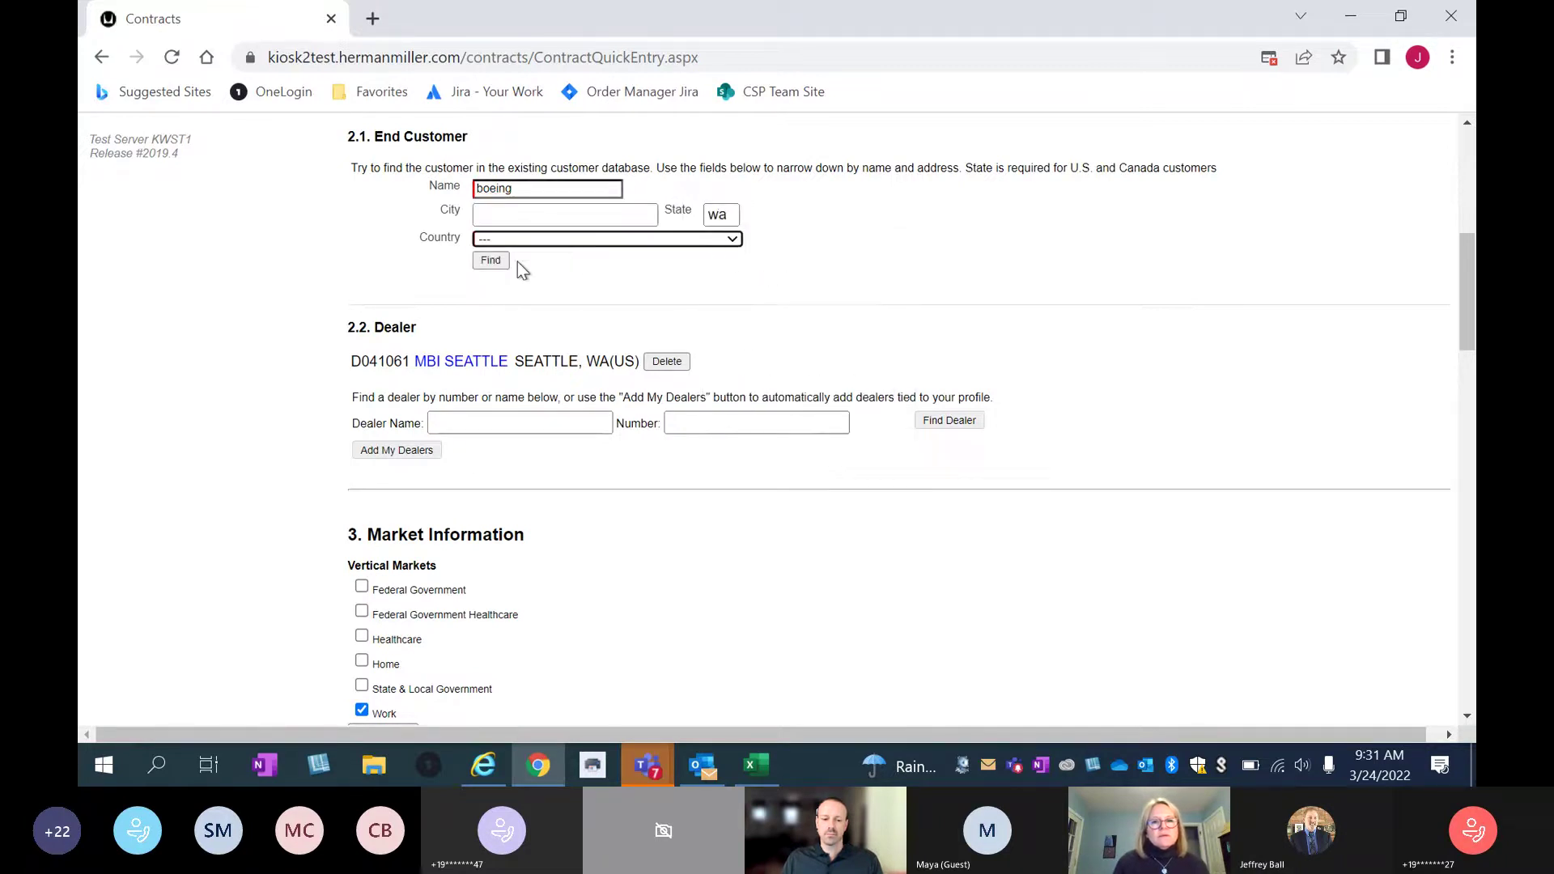
click(732, 240)
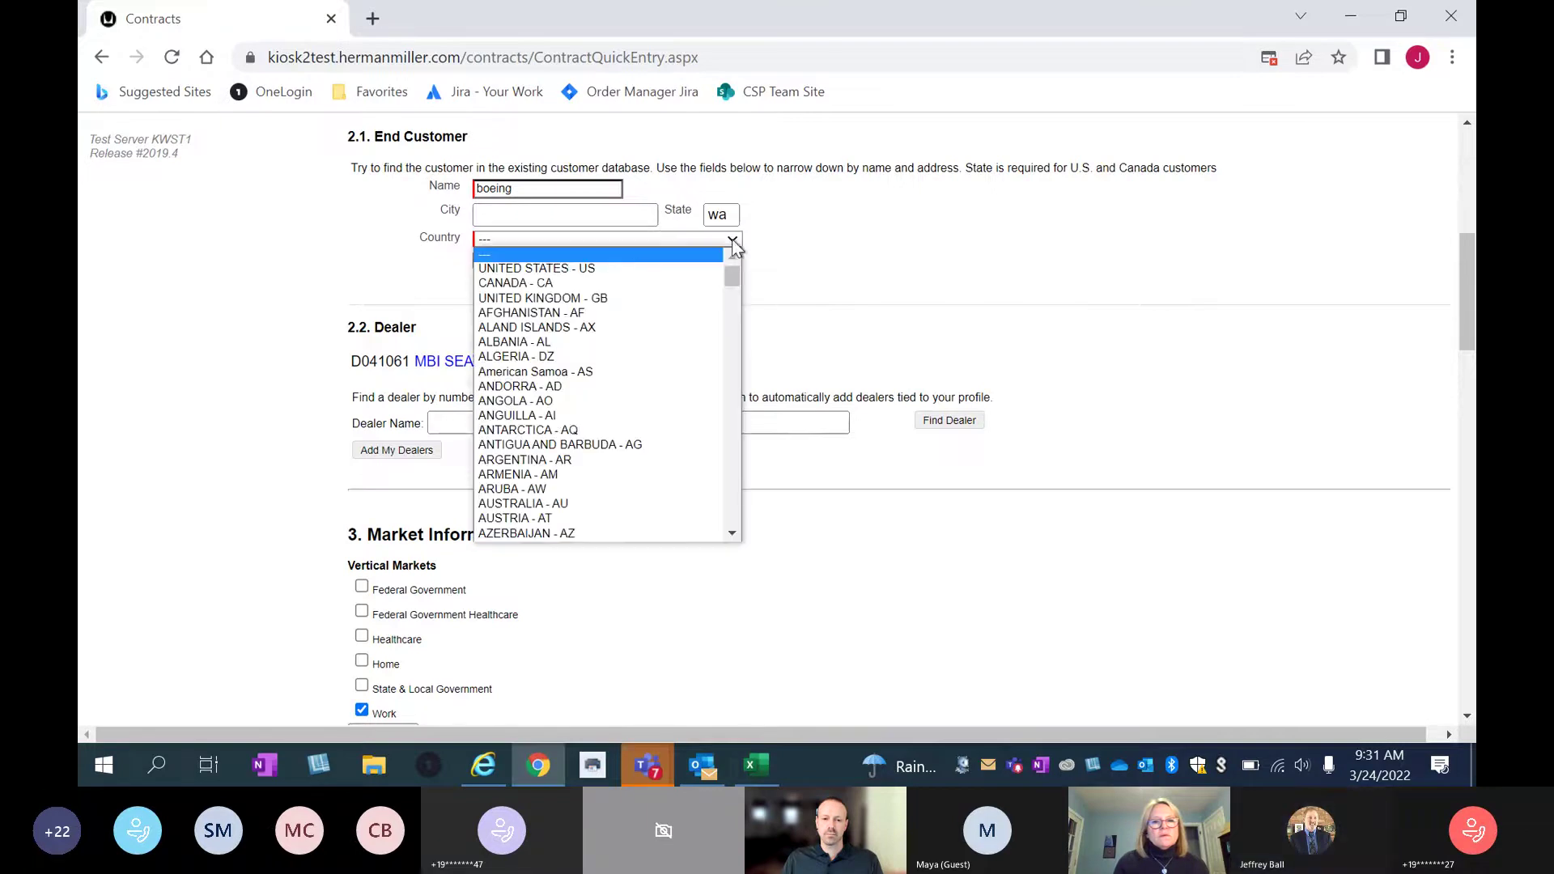
click(571, 269)
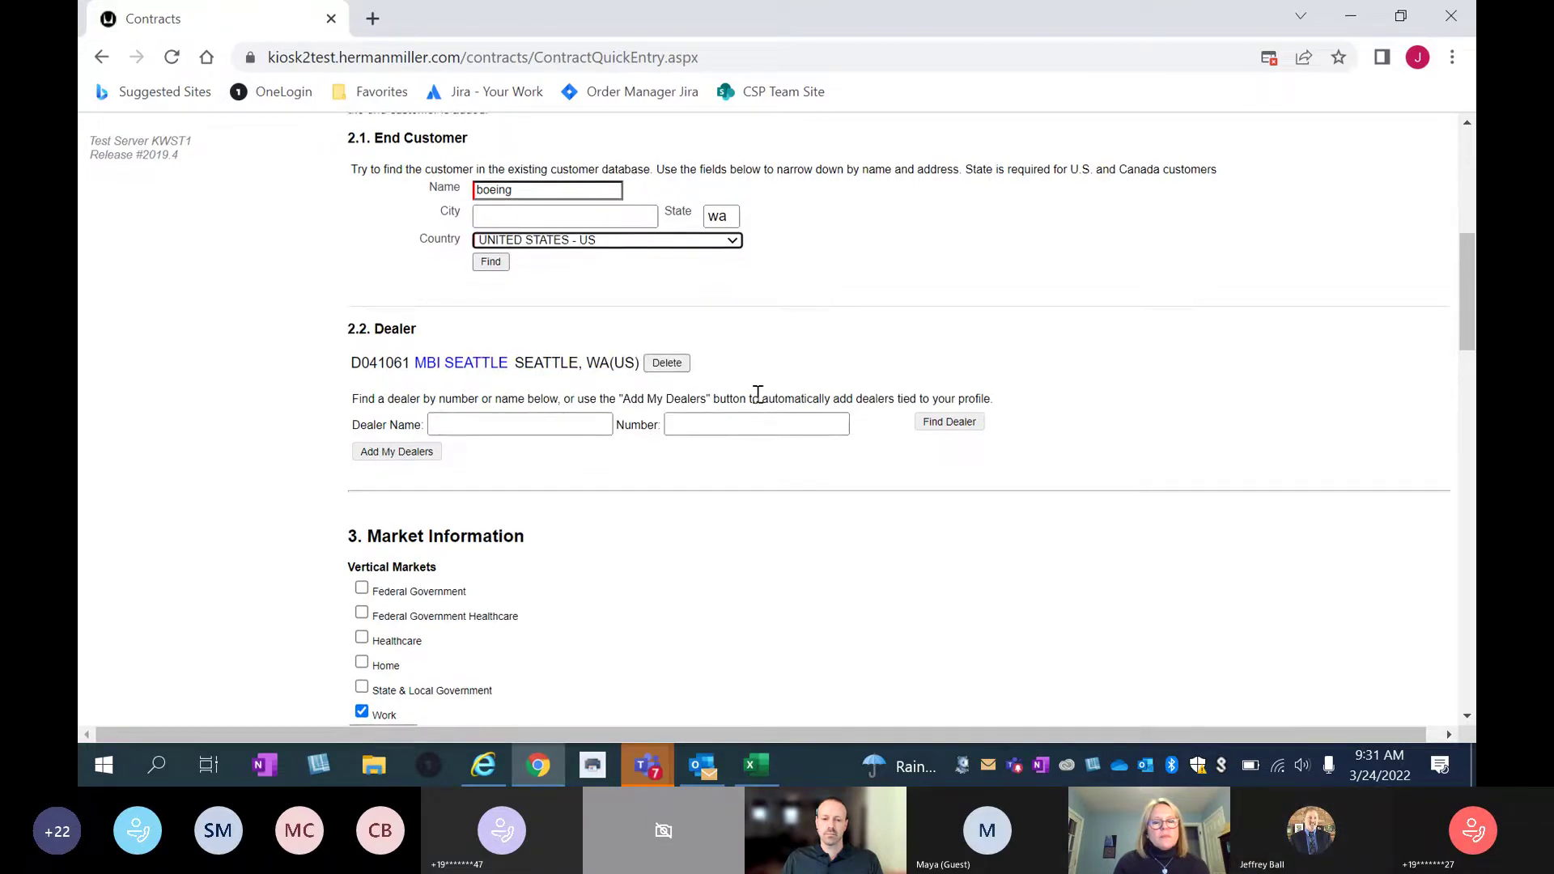
Save the contract from the Pricing section and try to find matching projects/opportunities.
scroll(712, 386, down, 6)
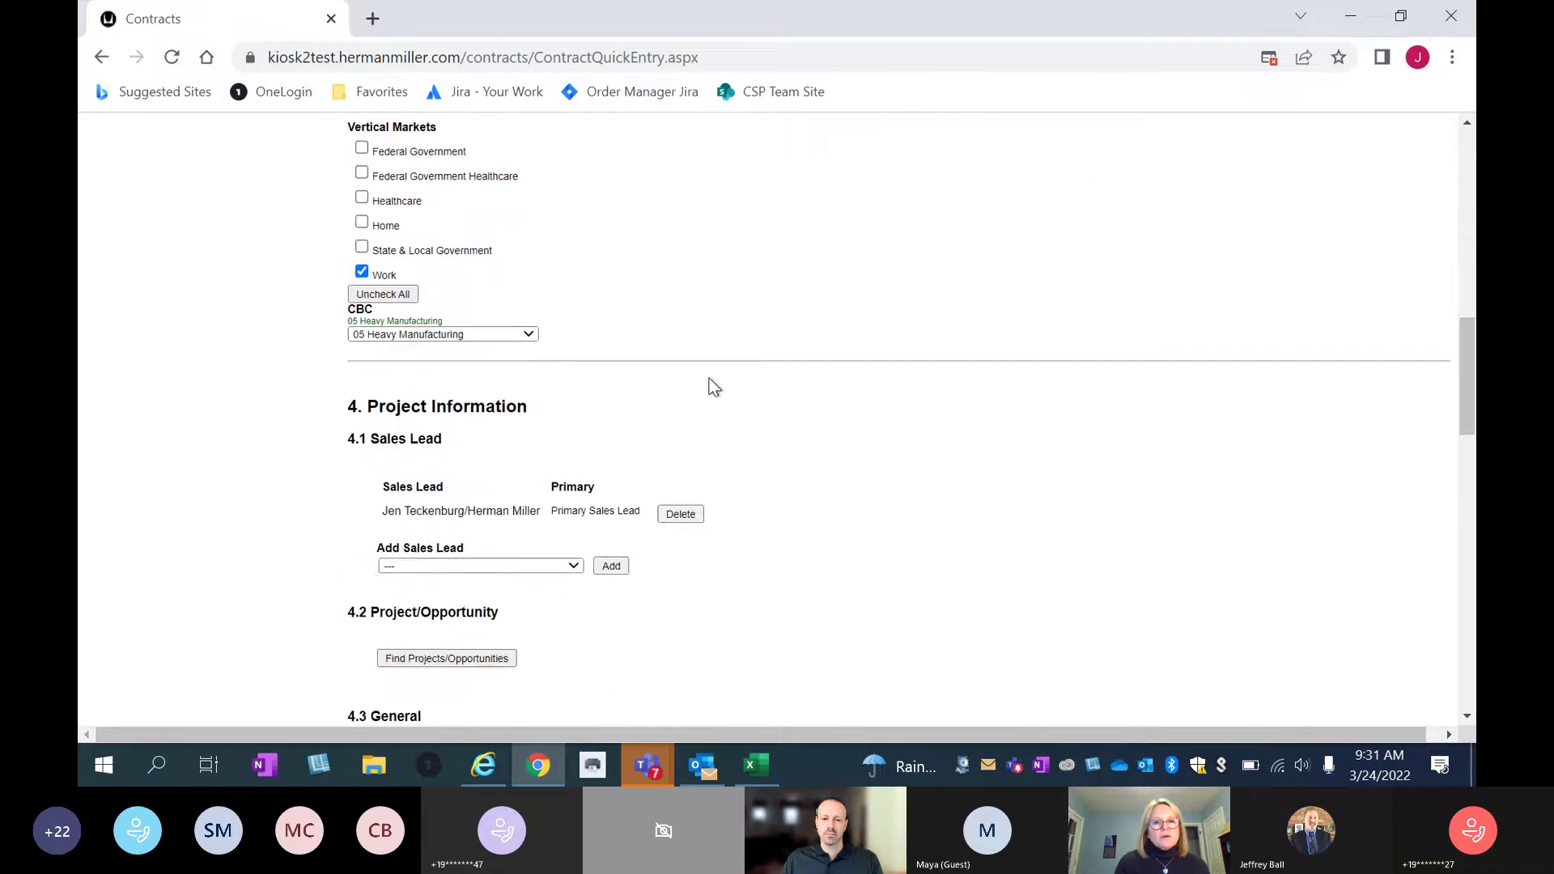
scroll(449, 340, down, 8)
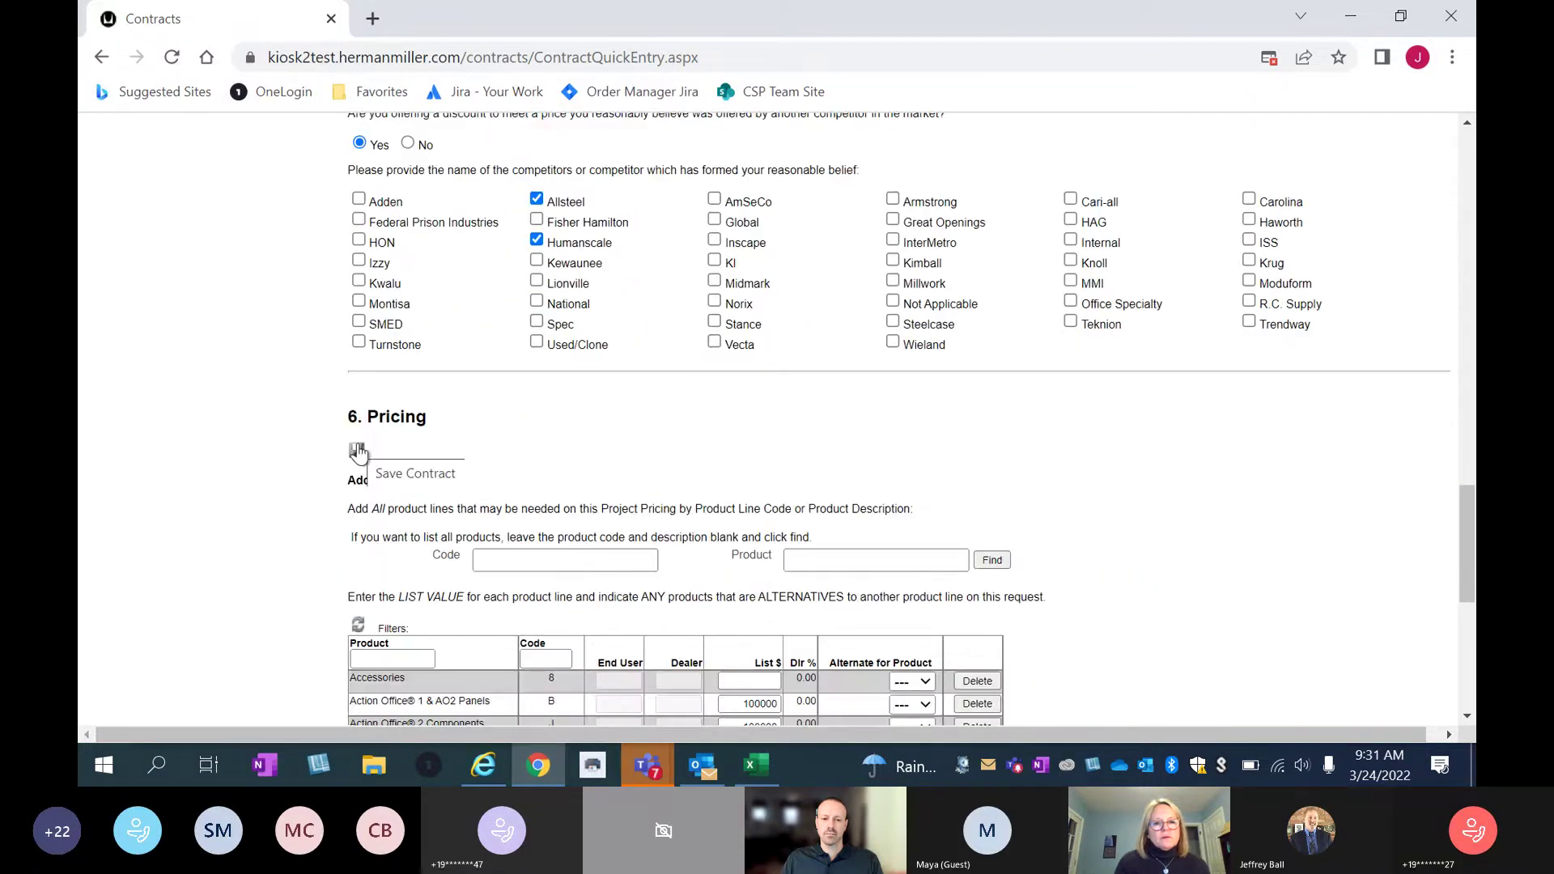
click(357, 451)
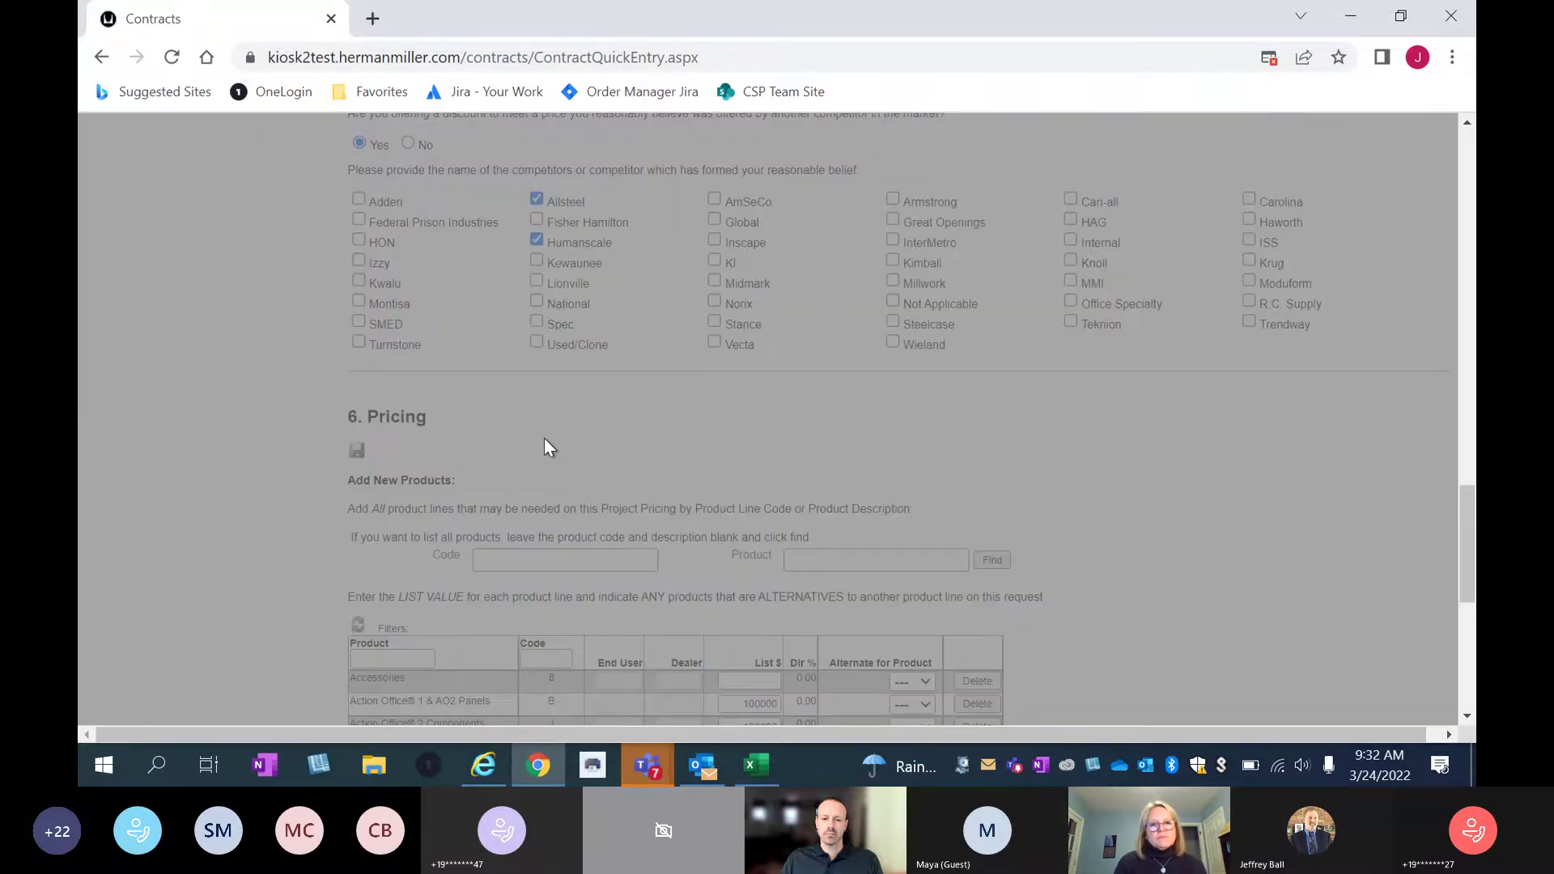
scroll(544, 438, up, 1)
scroll(544, 438, up, 1)
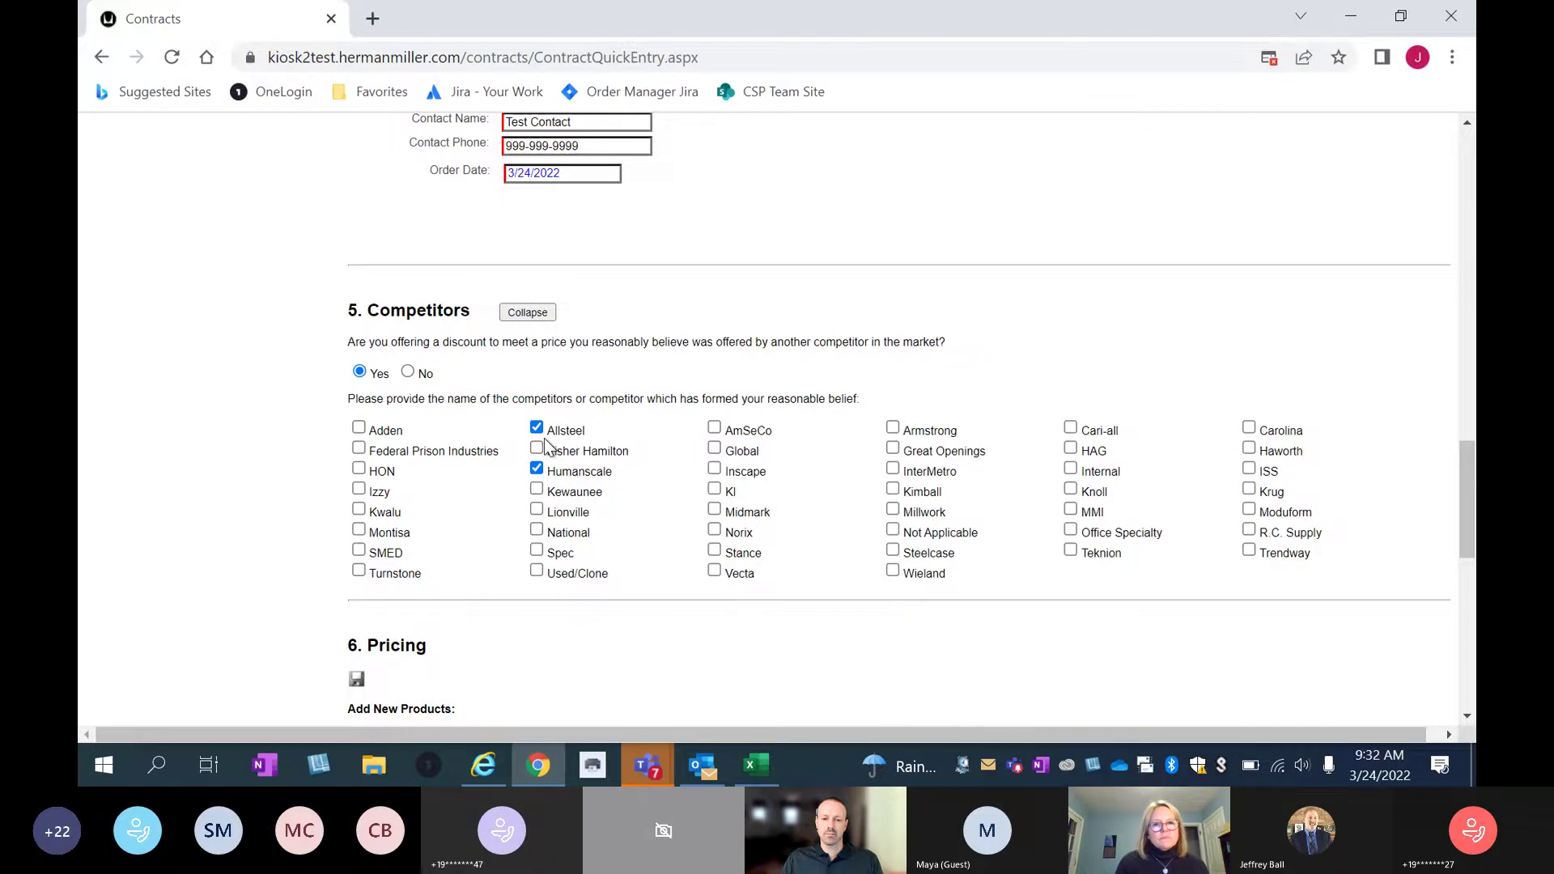
scroll(544, 438, up, 3)
click(458, 344)
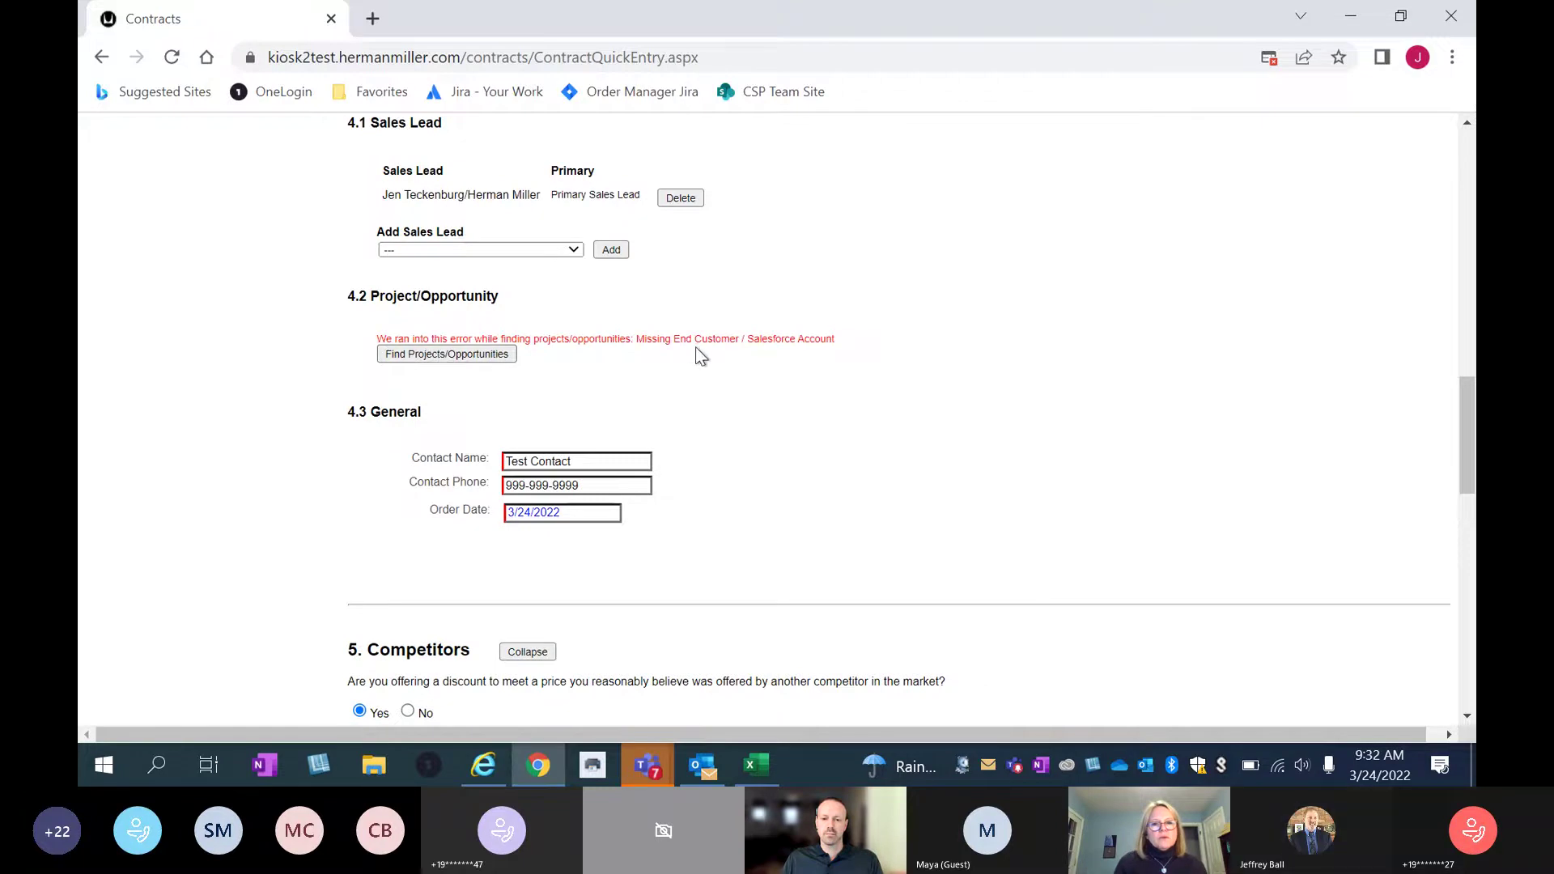
Search for the boeing end customer with the state set to wa and select Boeing Employees' Credit Union.
scroll(746, 379, up, 10)
scroll(746, 380, up, 2)
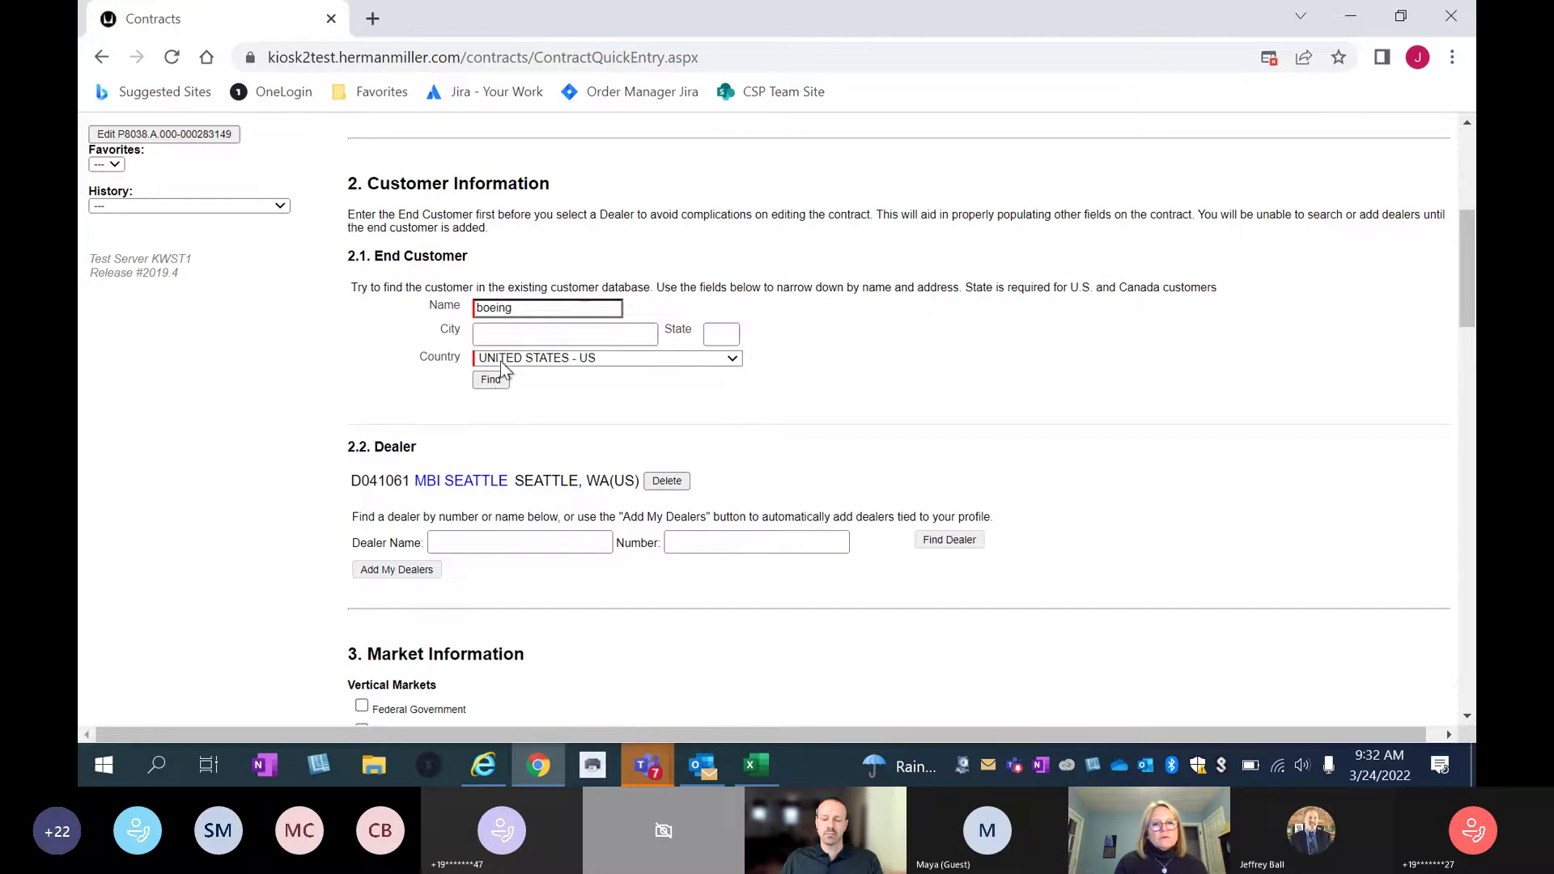
click(492, 382)
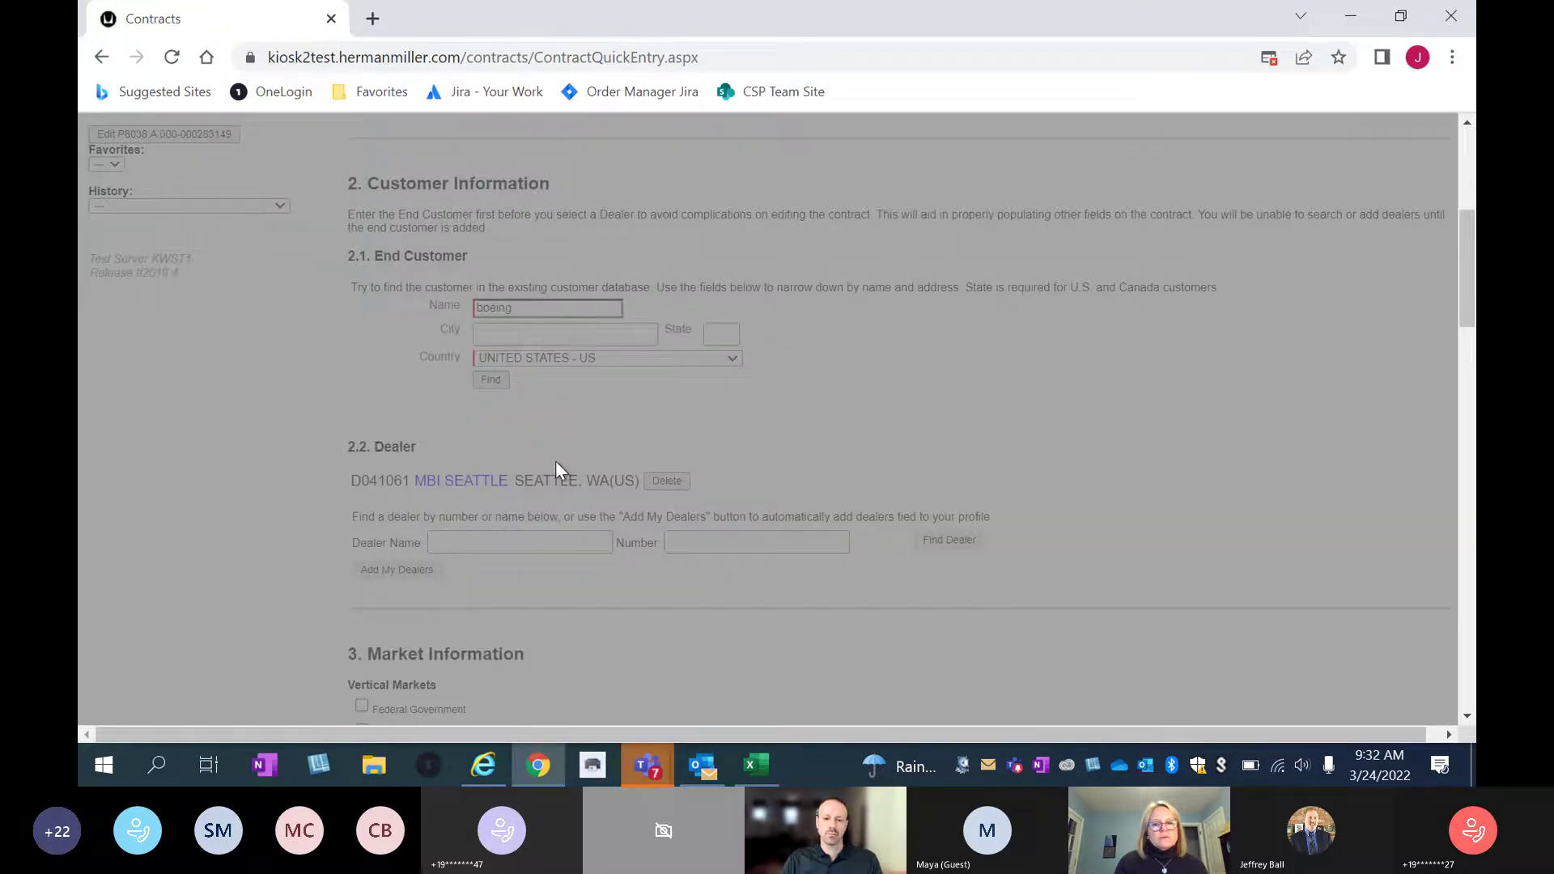
click(713, 333)
text(wa)
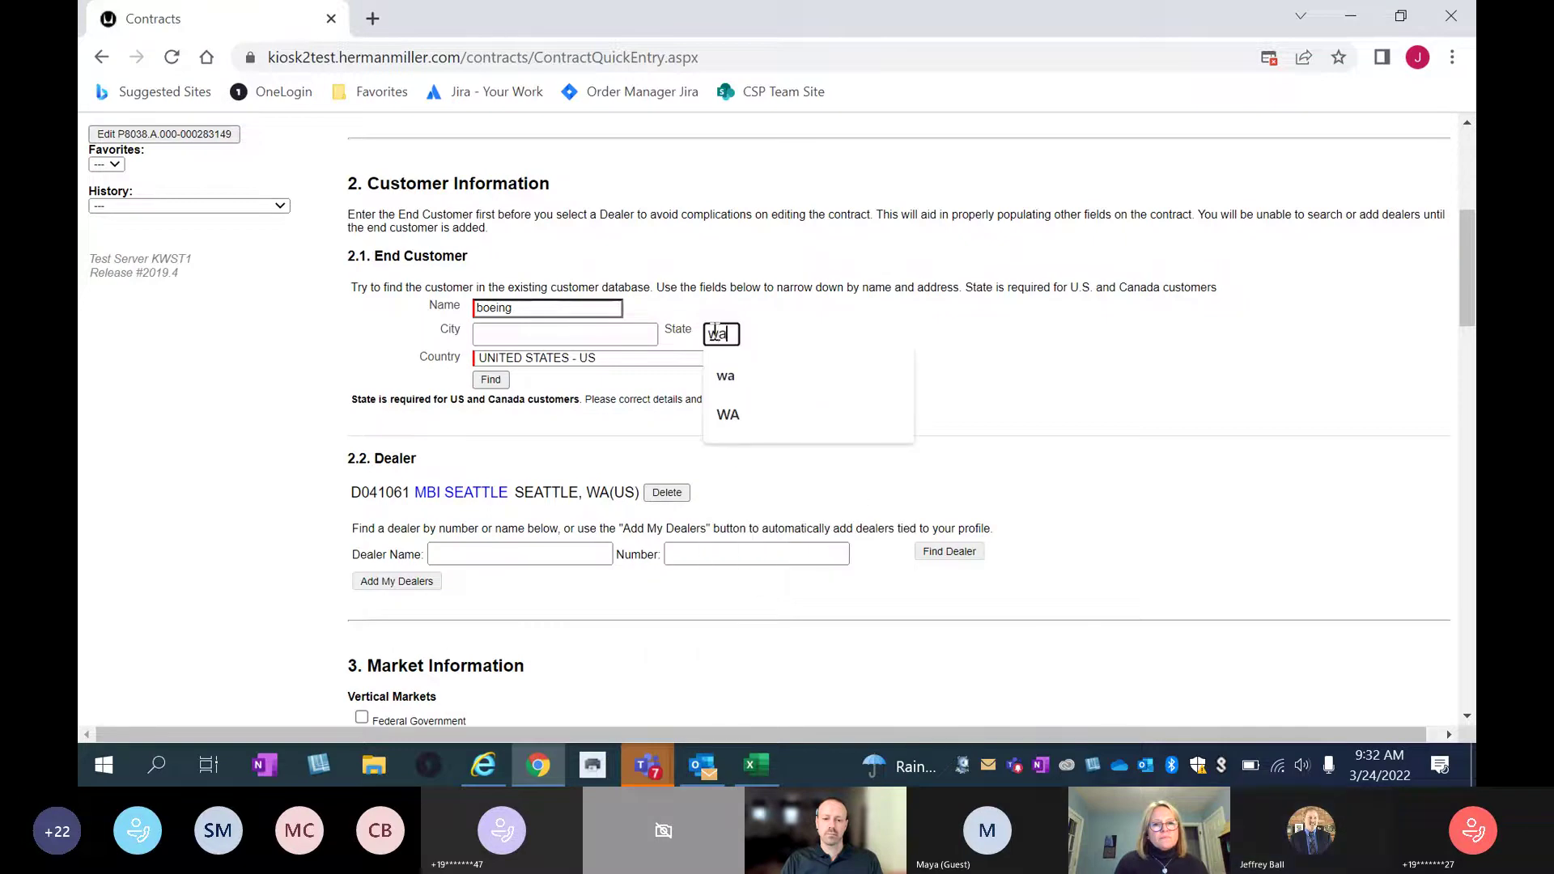
key(Tab)
click(499, 379)
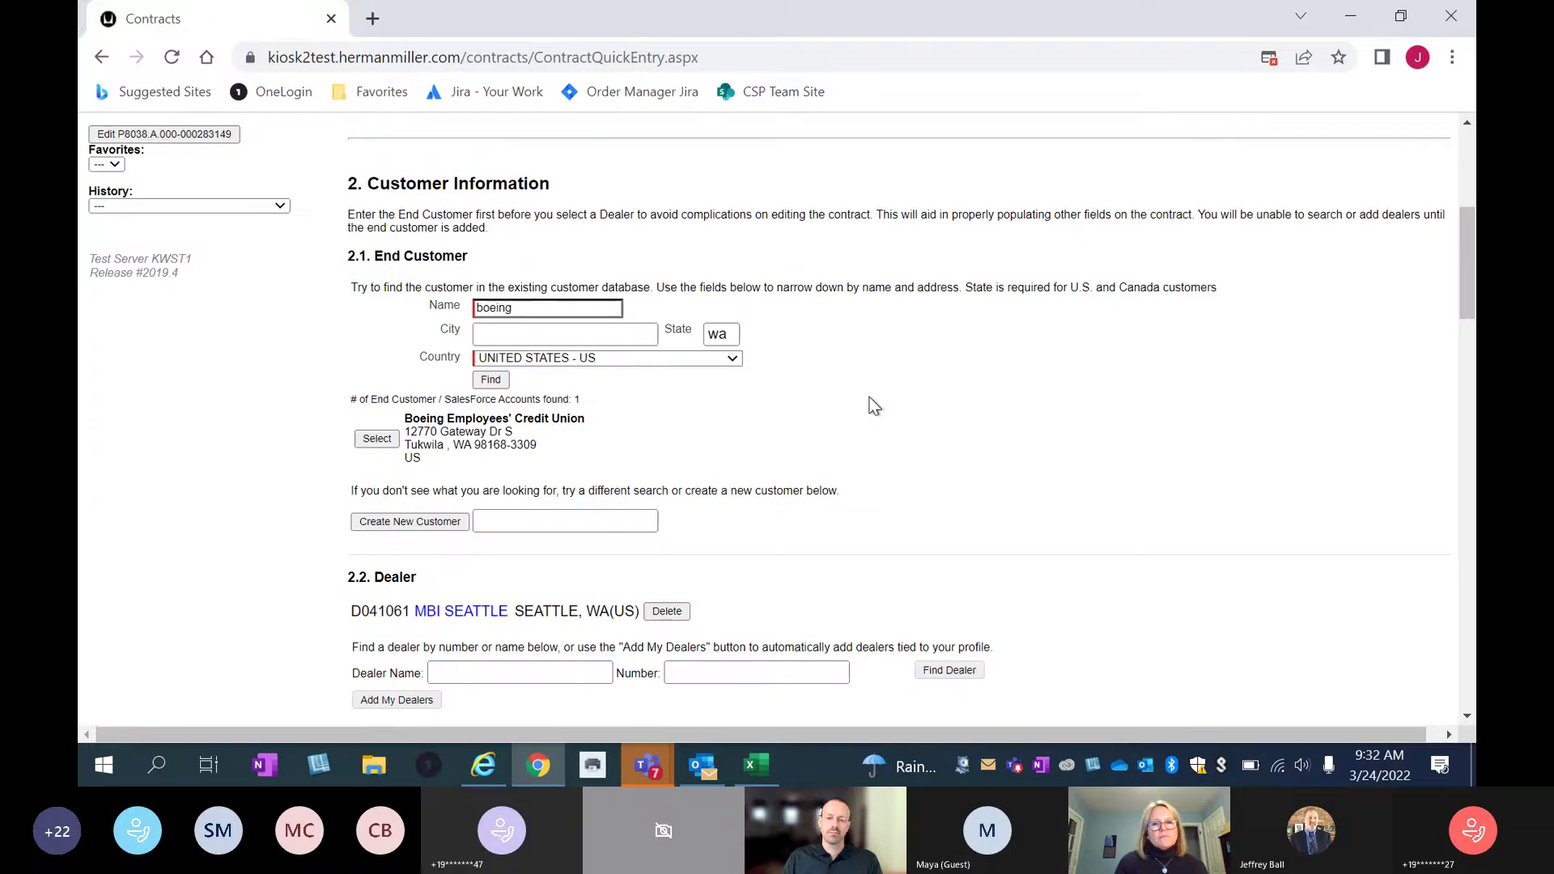
click(376, 438)
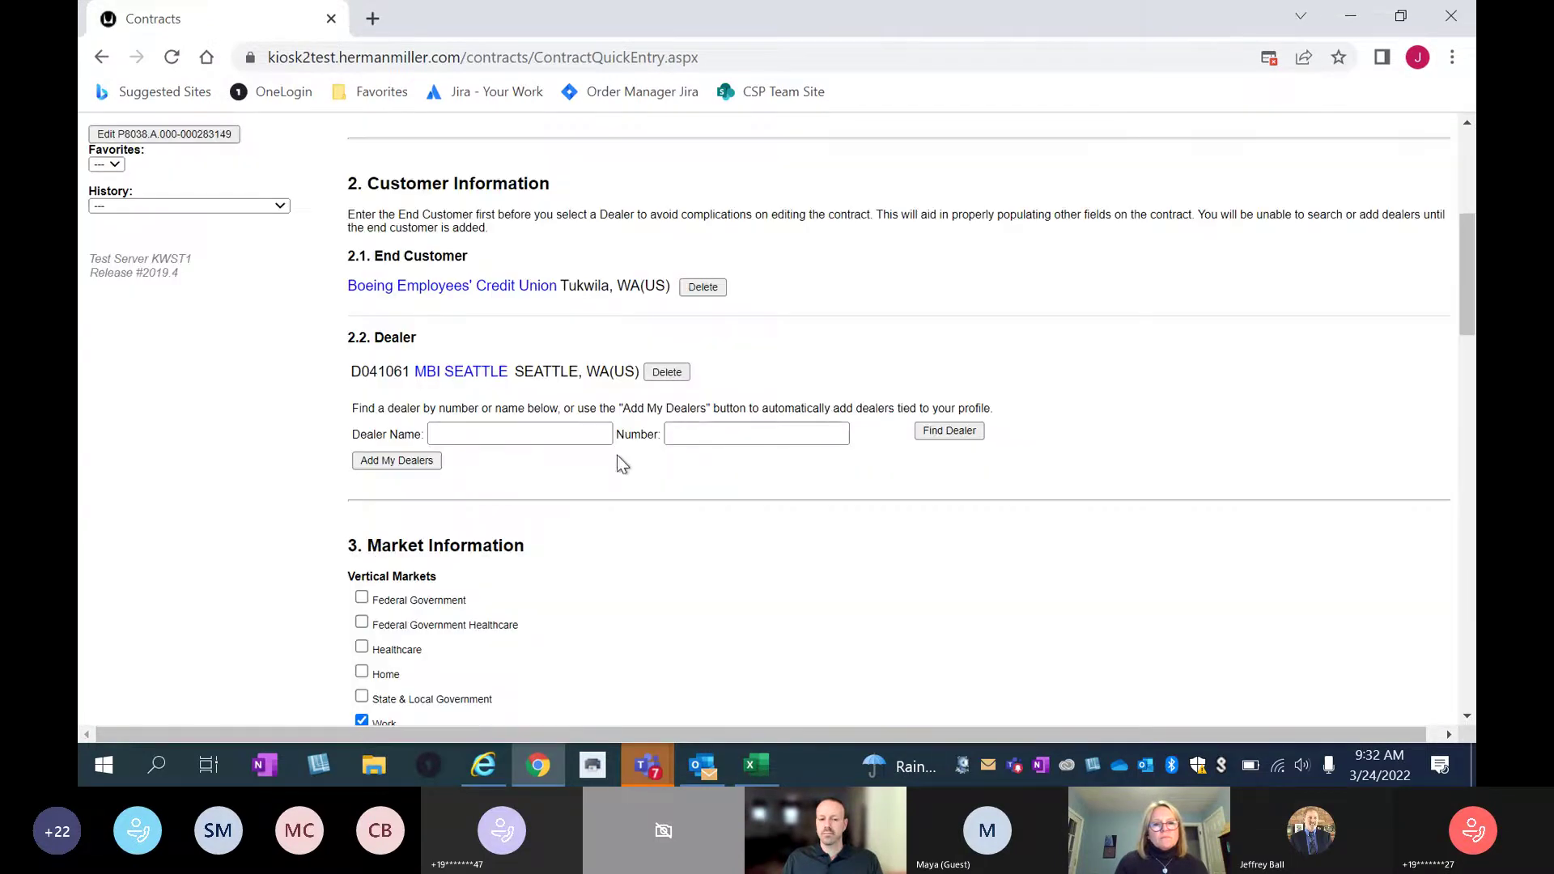
Start a new project/opportunity for the credit union, and fill in the contact name as Test COntact plus the contact phone number.
scroll(628, 456, down, 10)
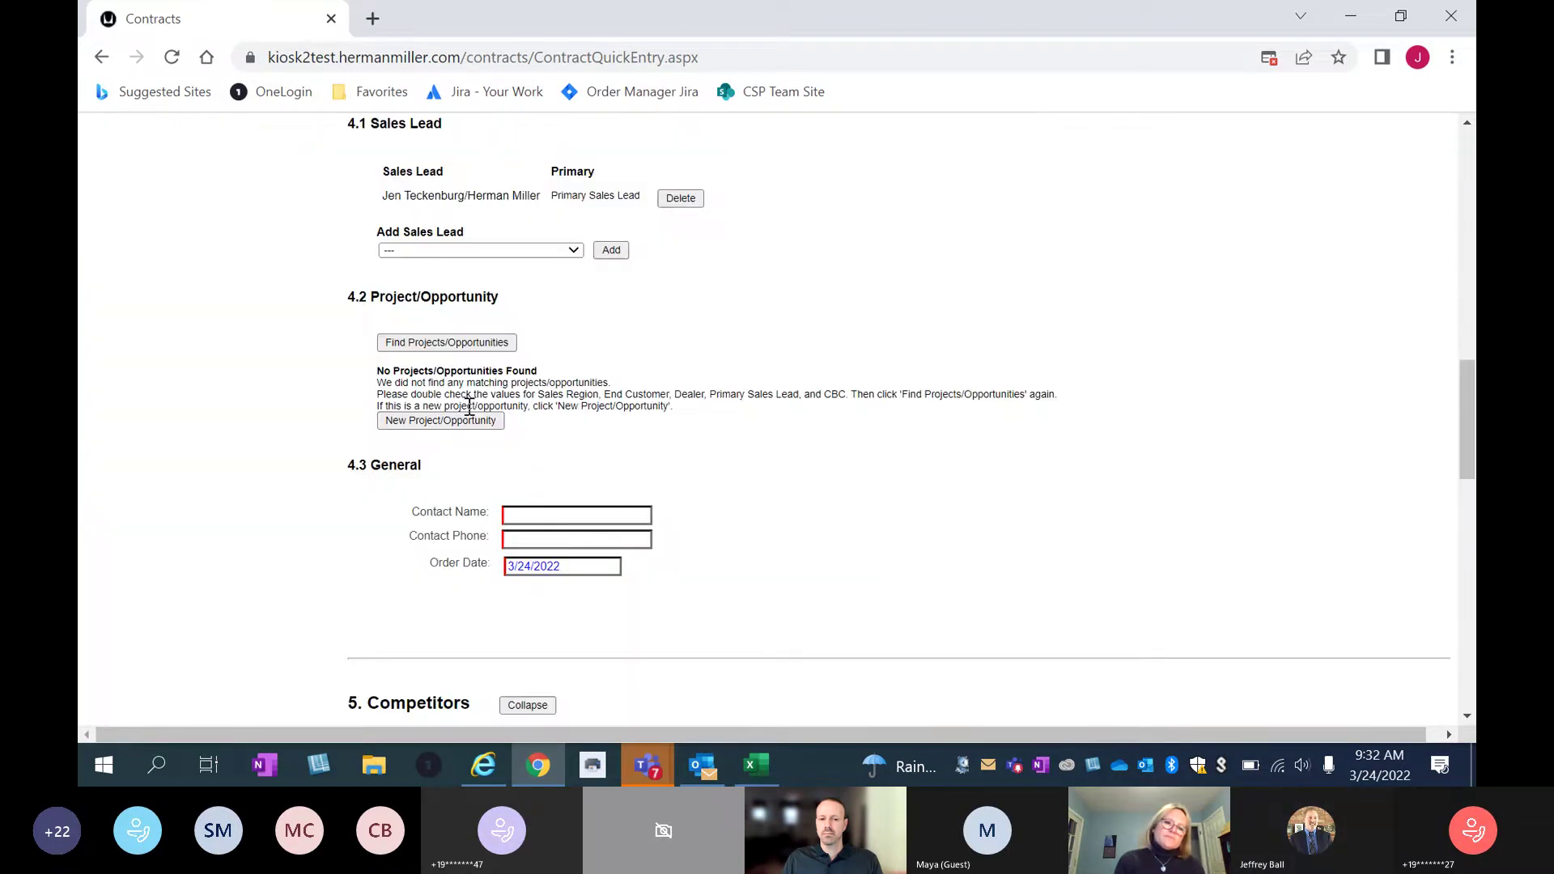
click(429, 423)
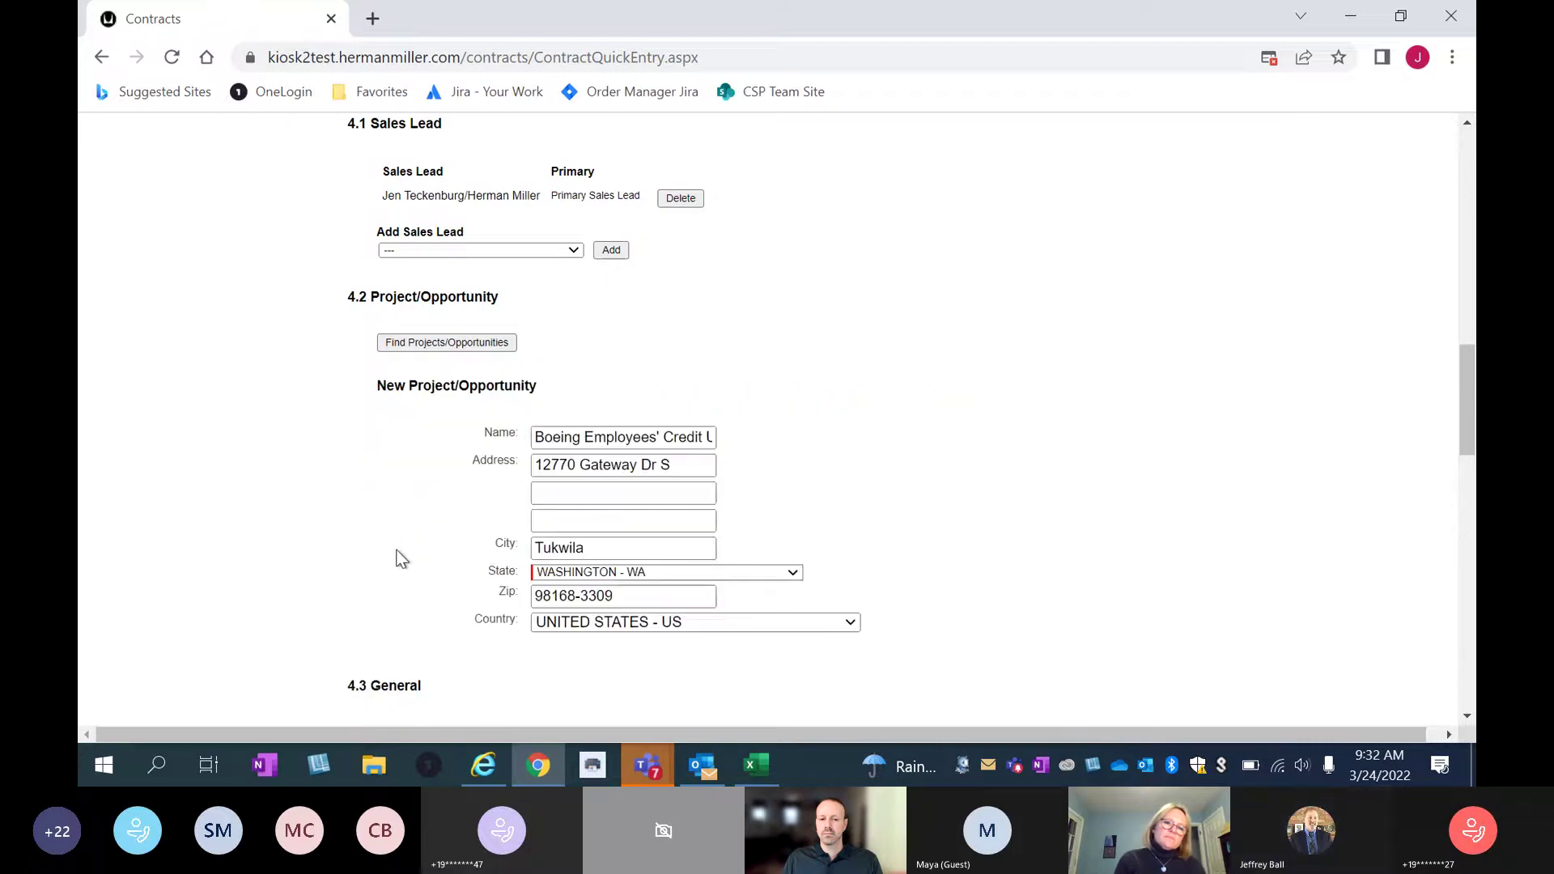
scroll(863, 450, down, 4)
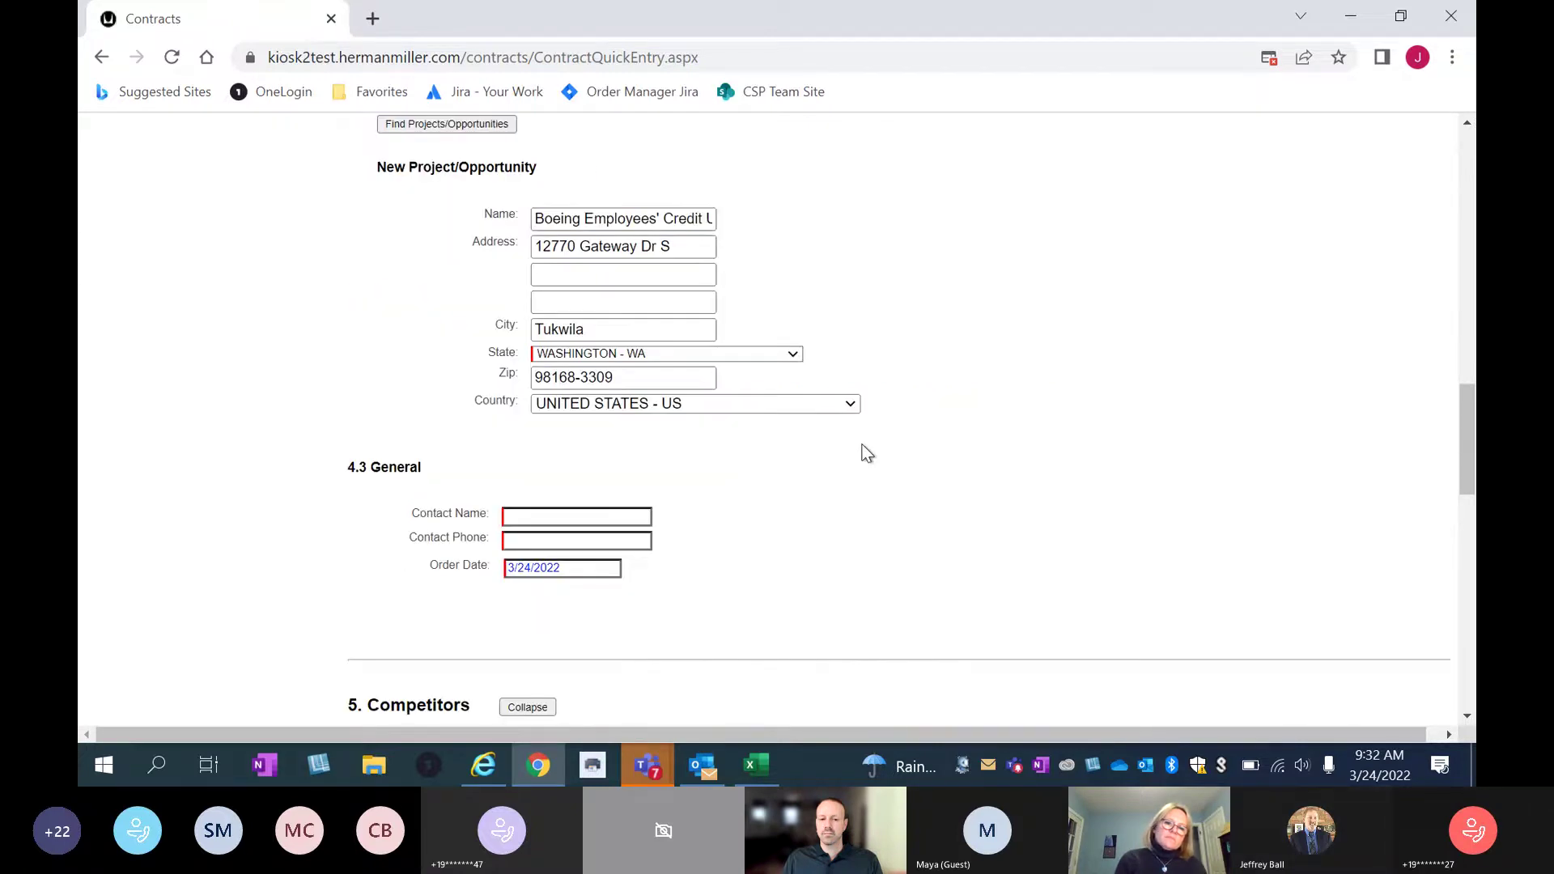
click(612, 408)
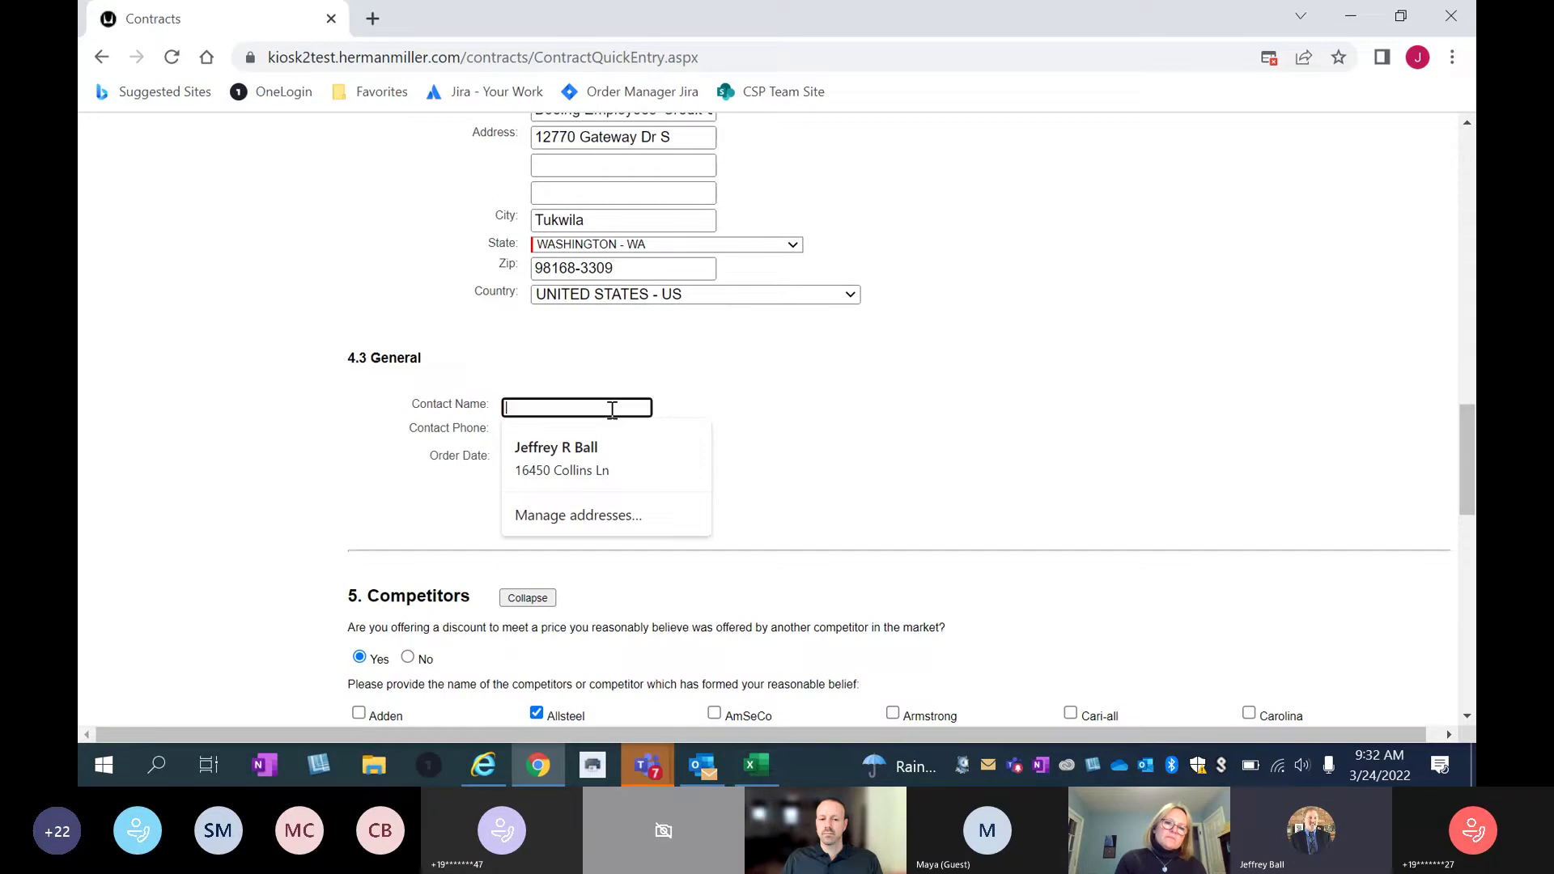
text(Test COntact)
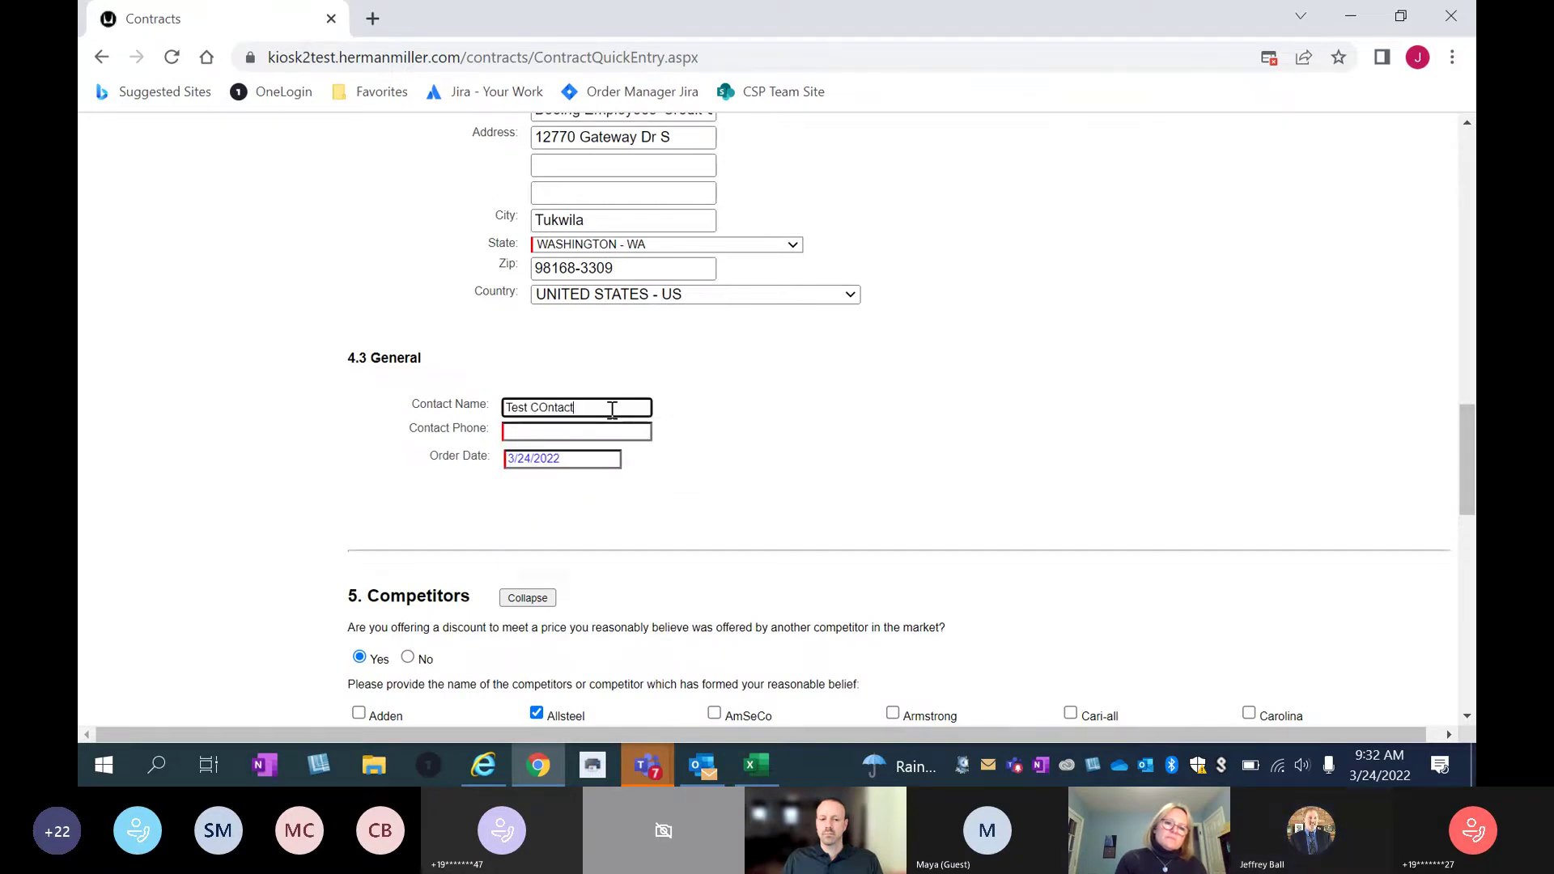
click(581, 433)
text(999-999-9999)
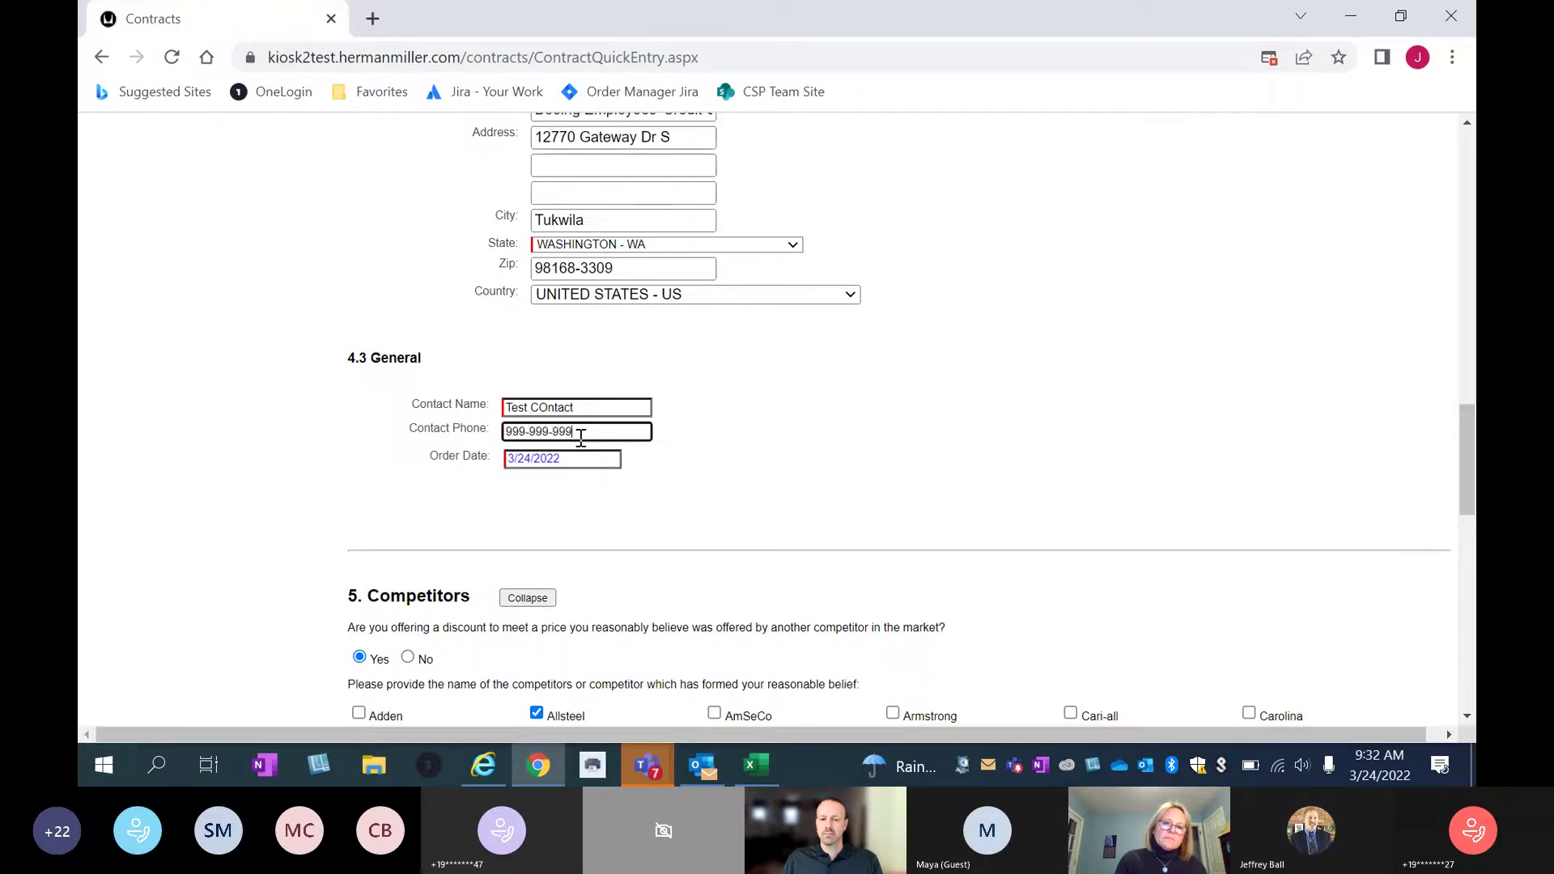
Save the contract with its new end customer and request discounts for the listed products, accepting the one-opportunity confirmation.
scroll(736, 448, down, 10)
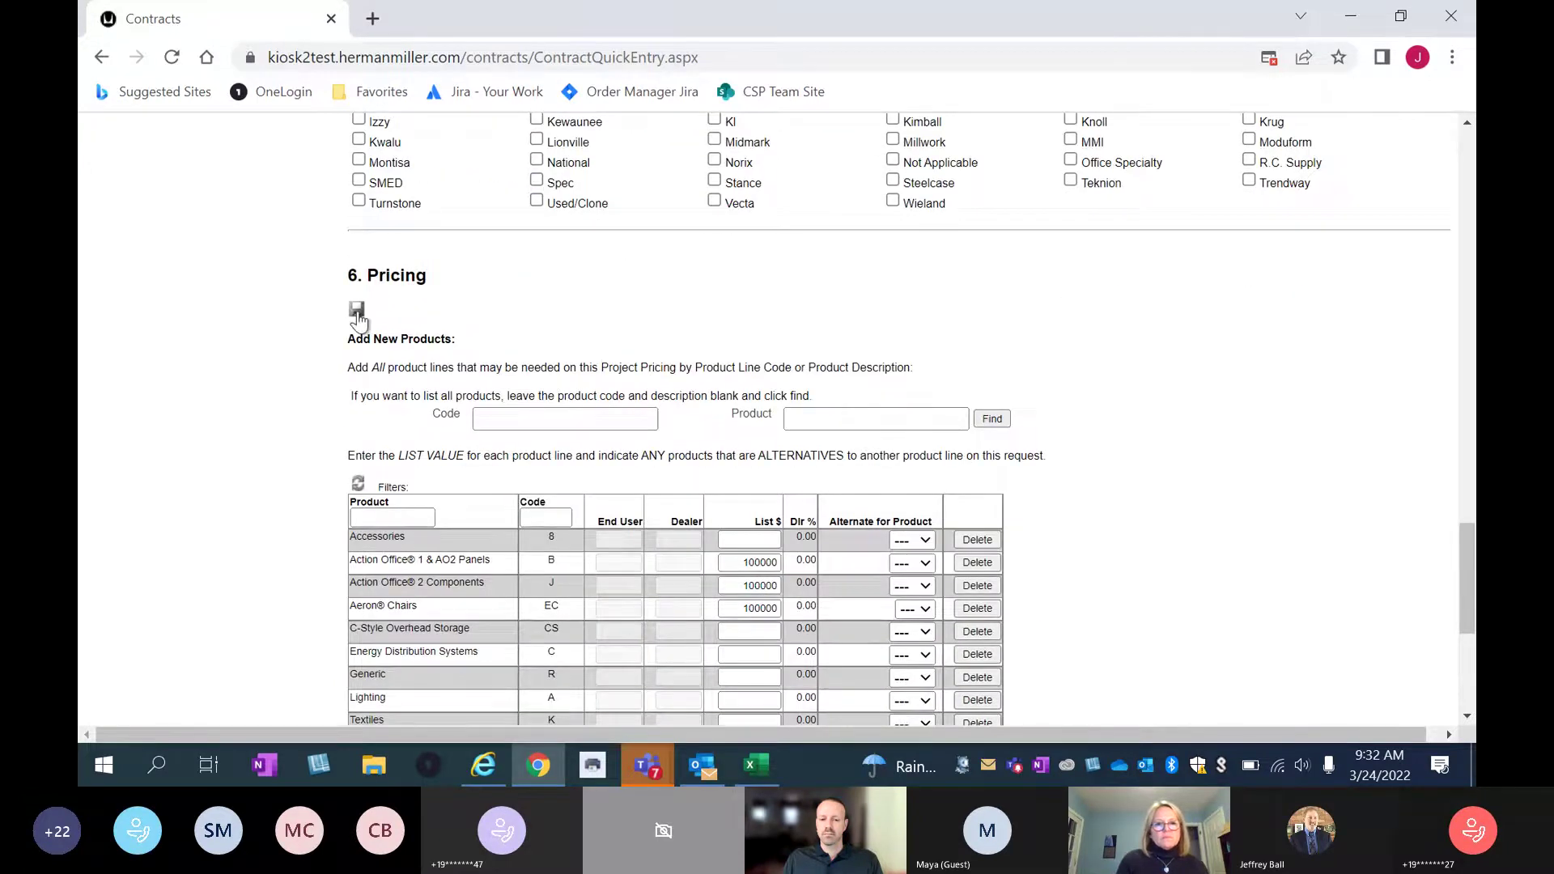
click(357, 310)
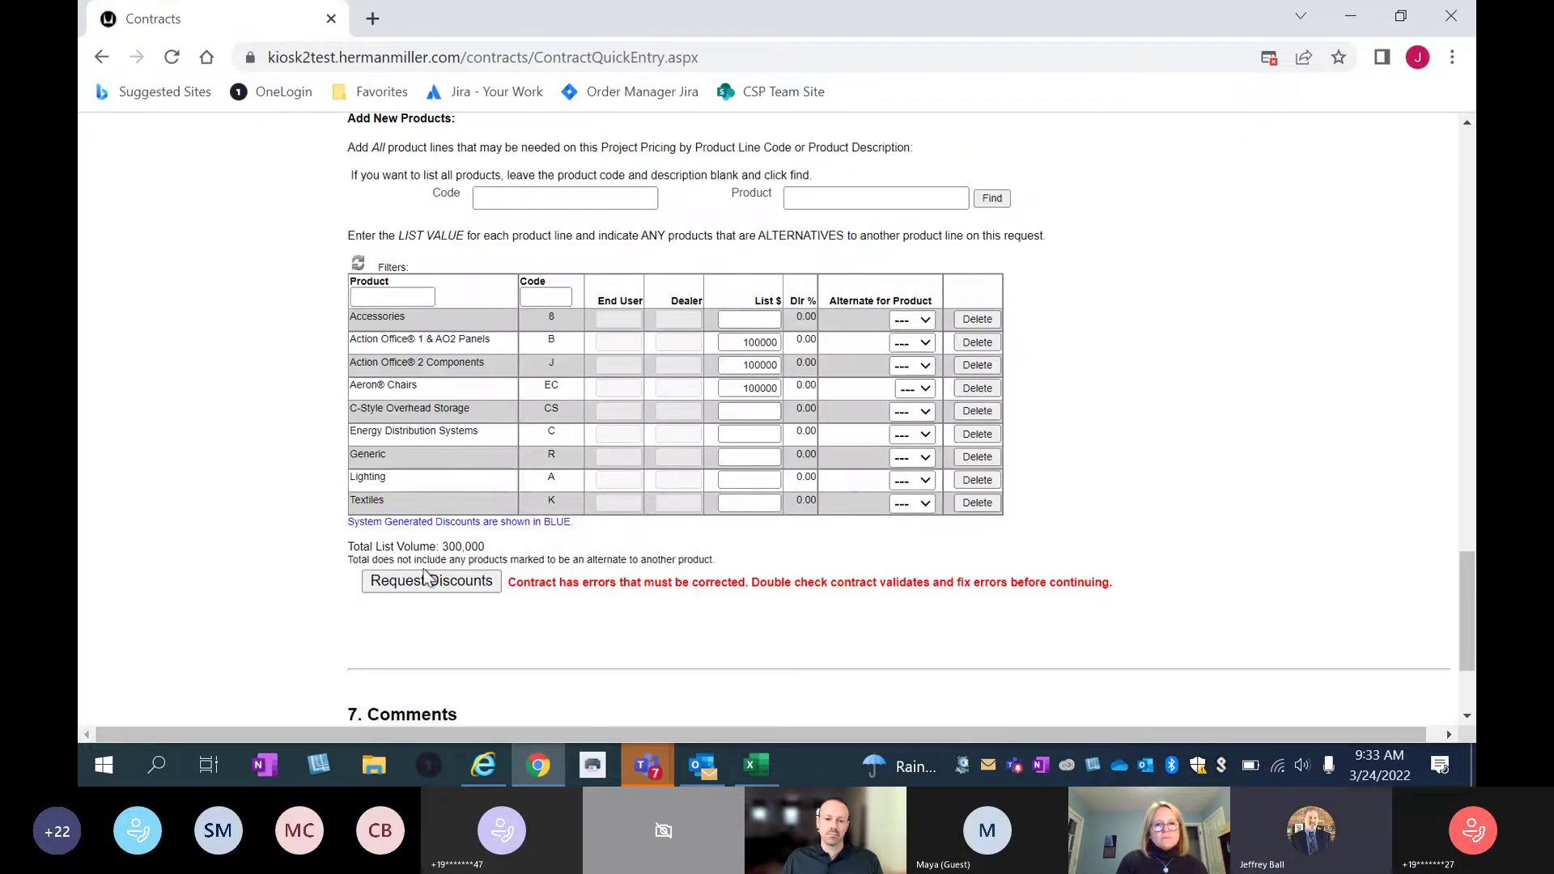
click(414, 589)
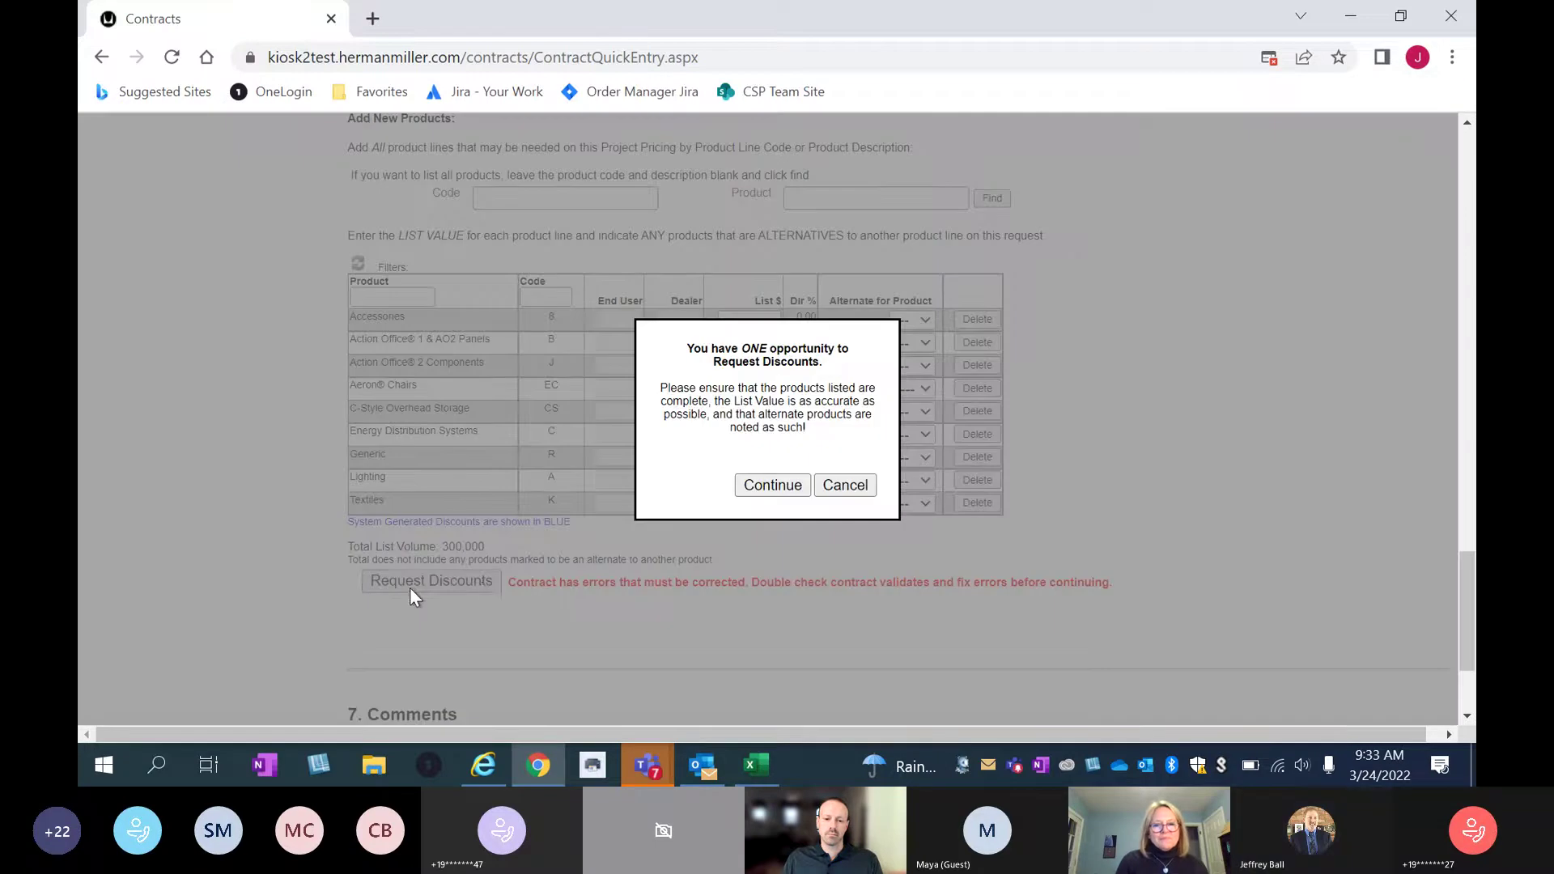
click(778, 486)
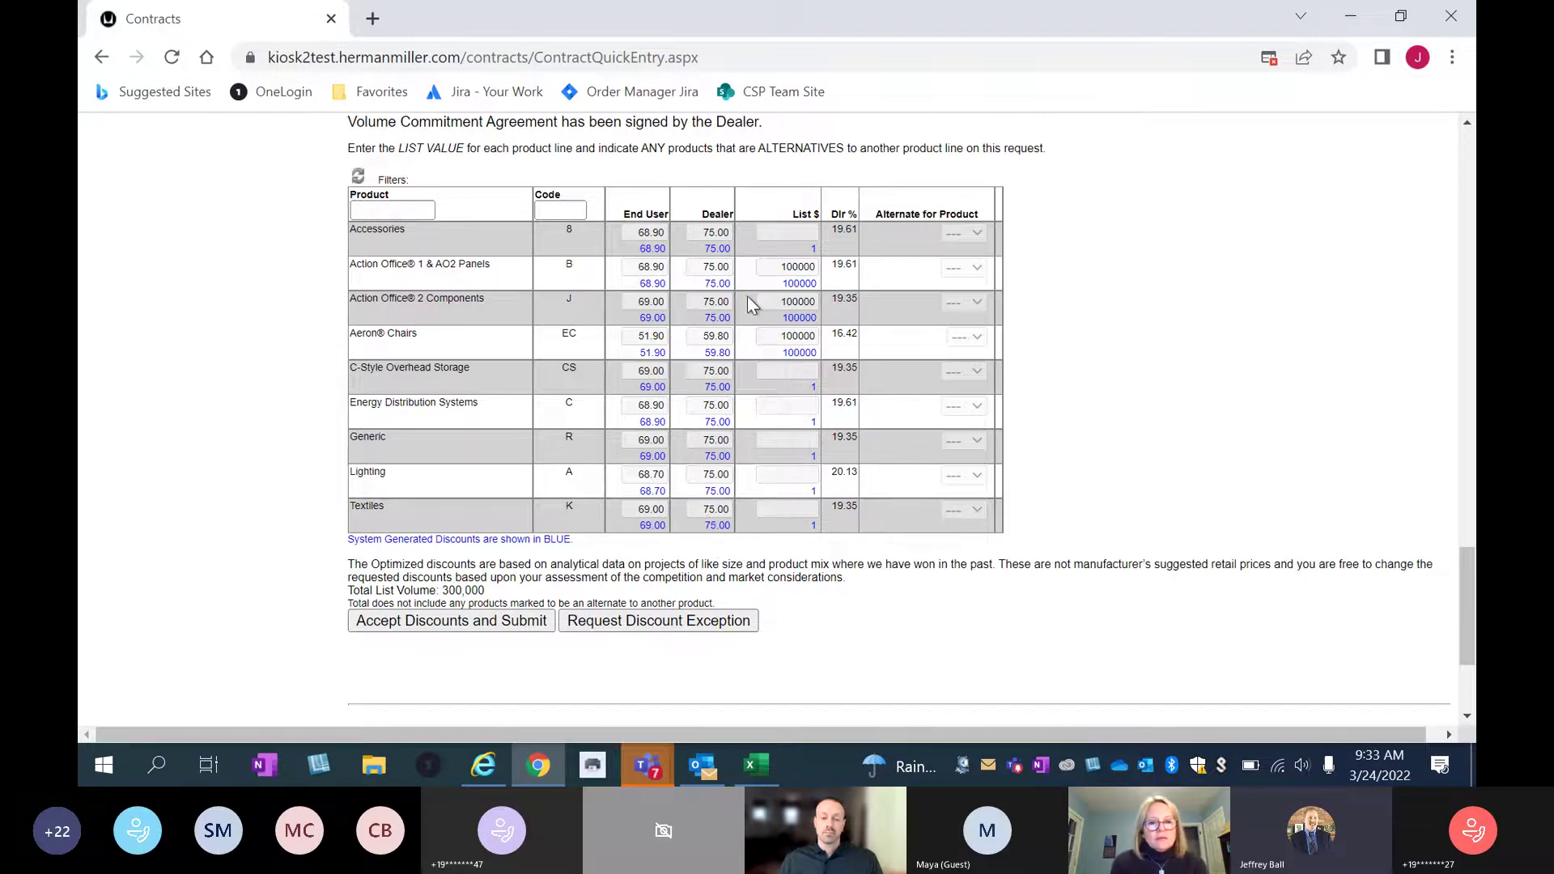
scroll(474, 471, down, 1)
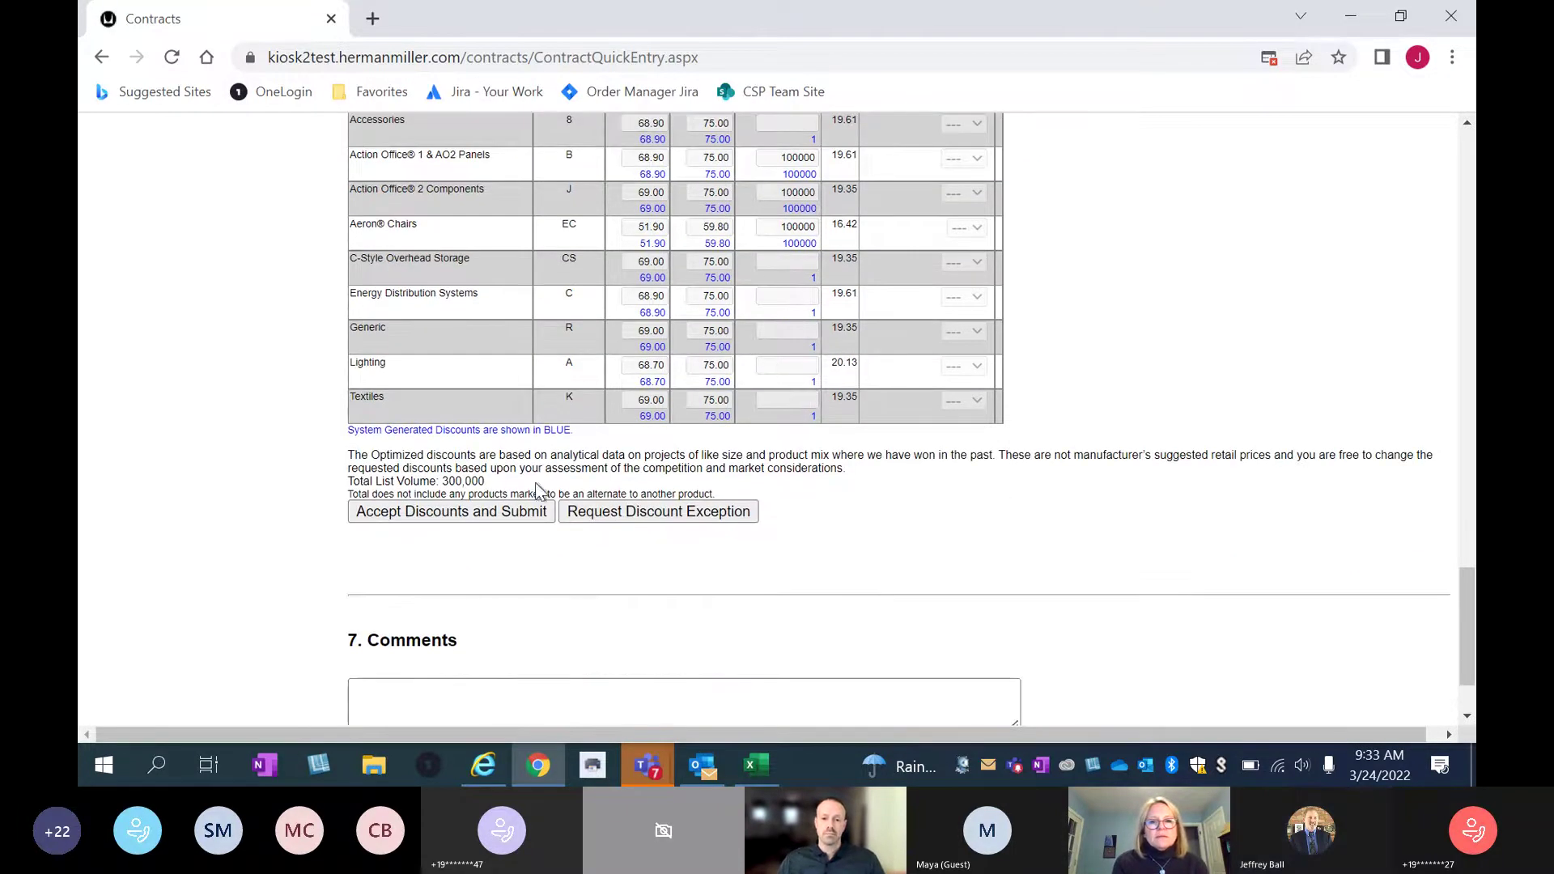
scroll(775, 434, up, 1)
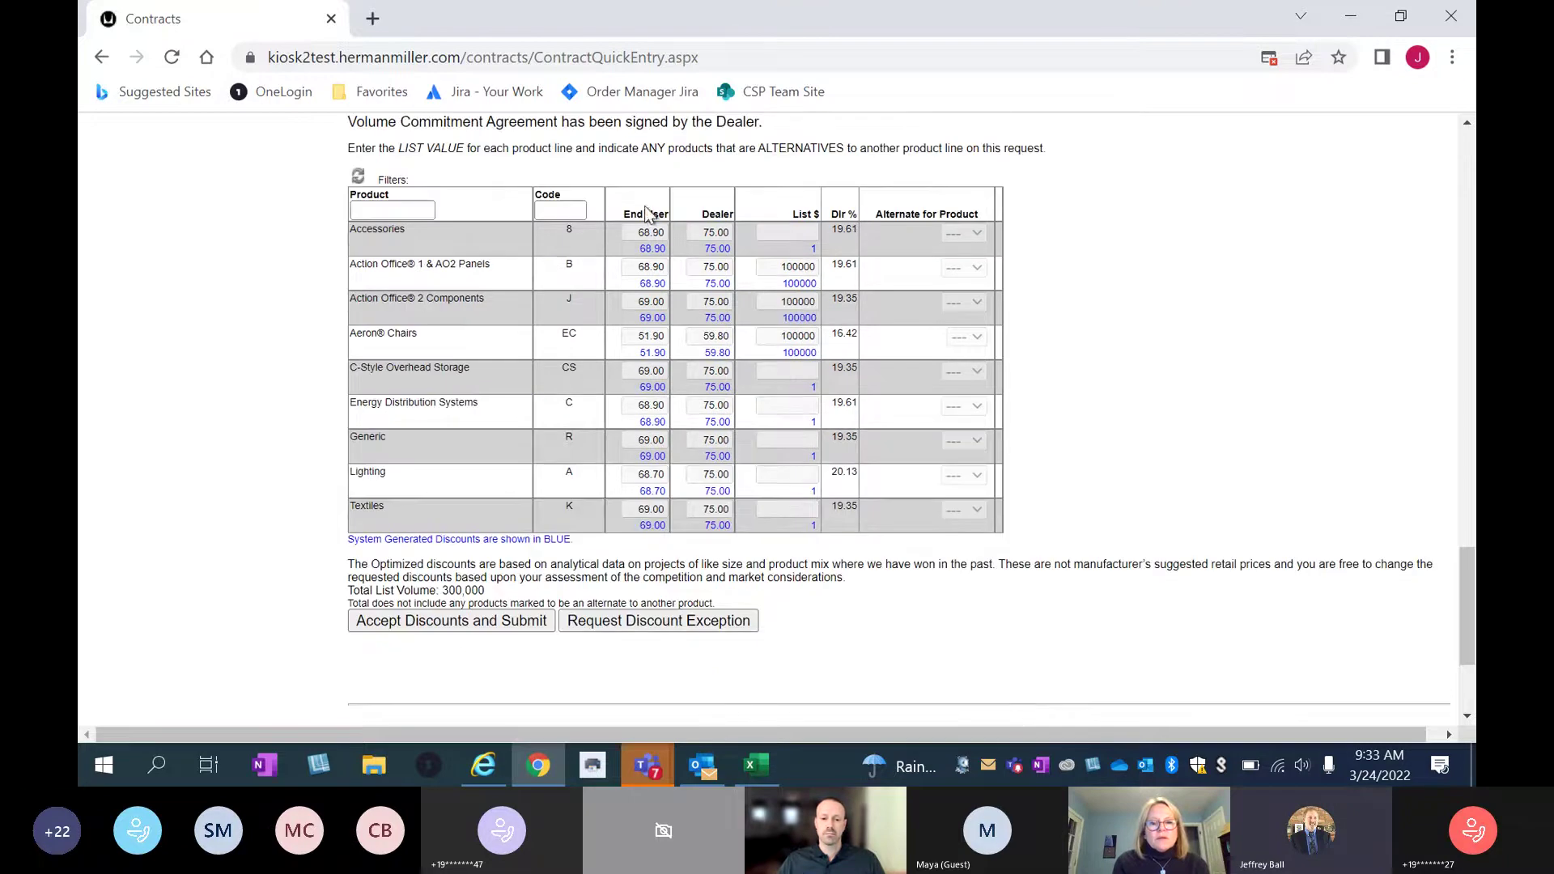
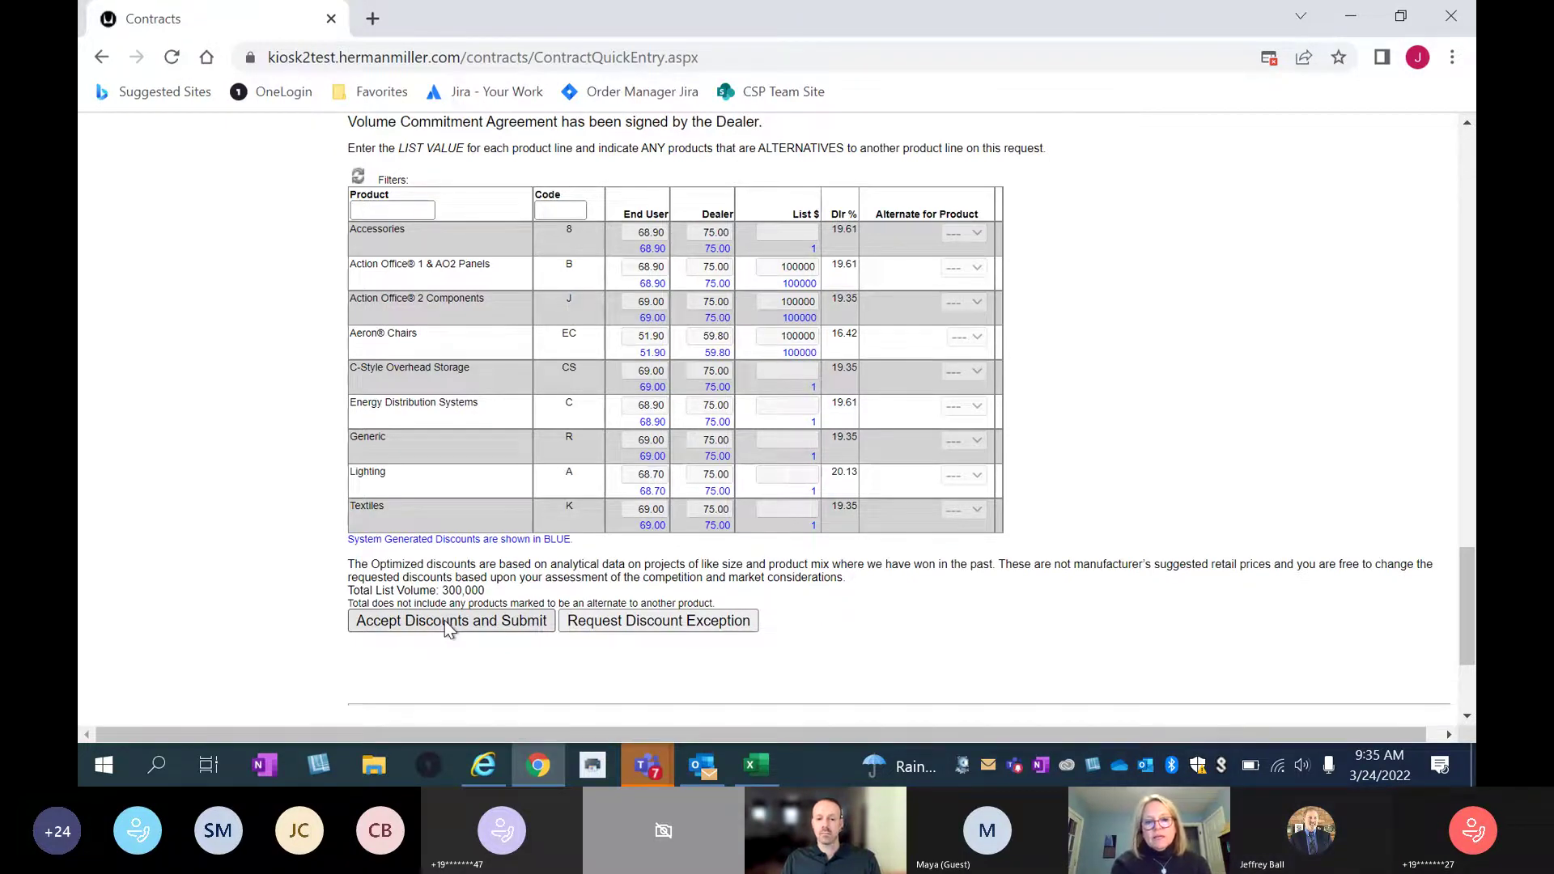
Request a discount exception and enter "Need deeper discounts" as its justification.
scroll(878, 663, down, 1)
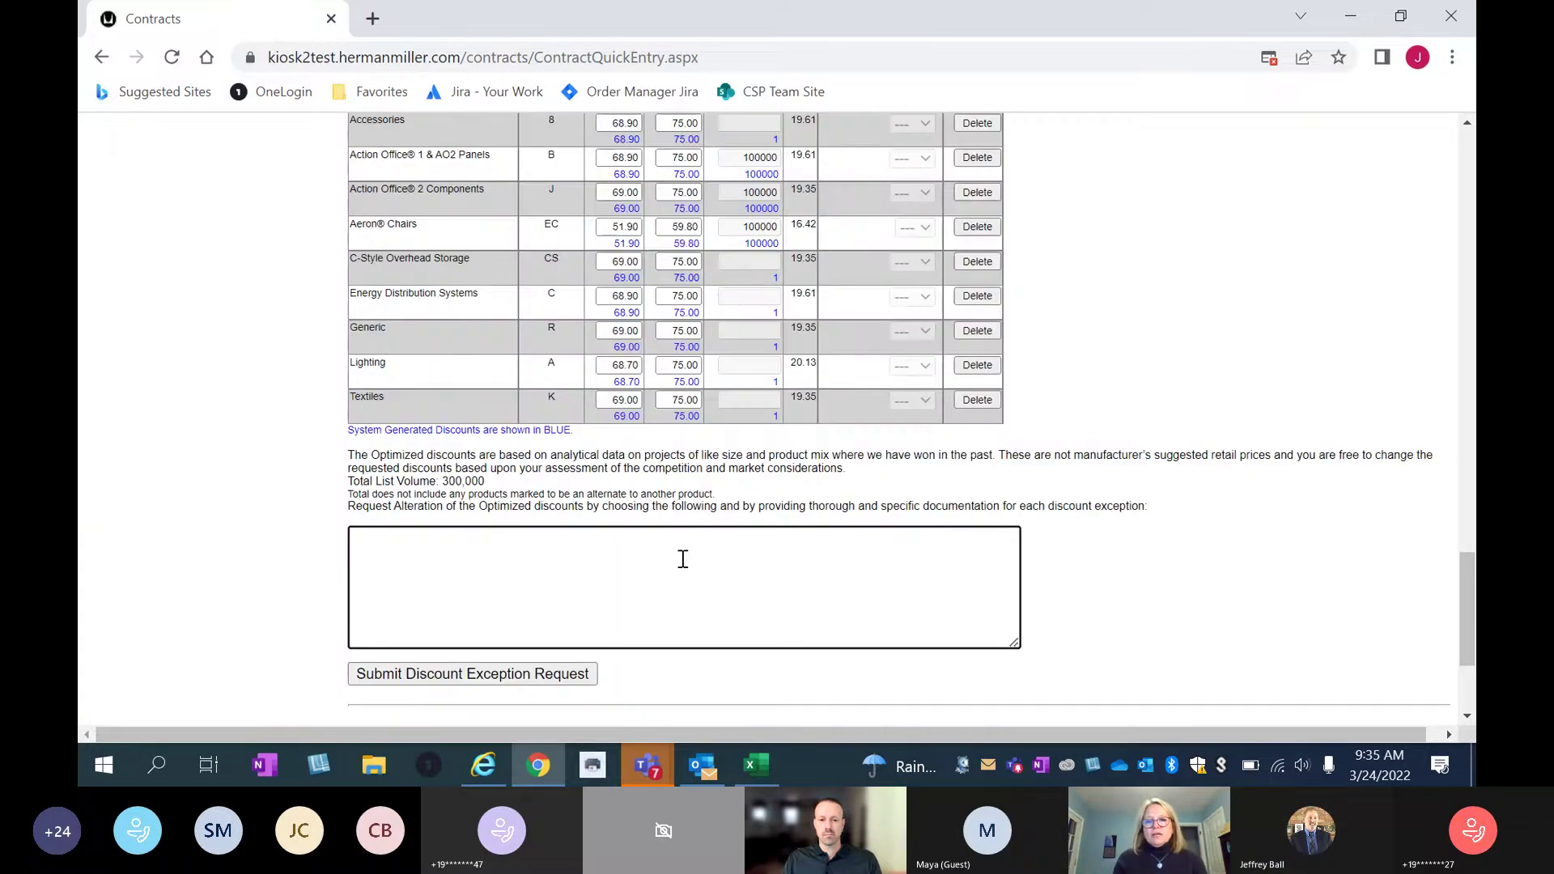
text(Need)
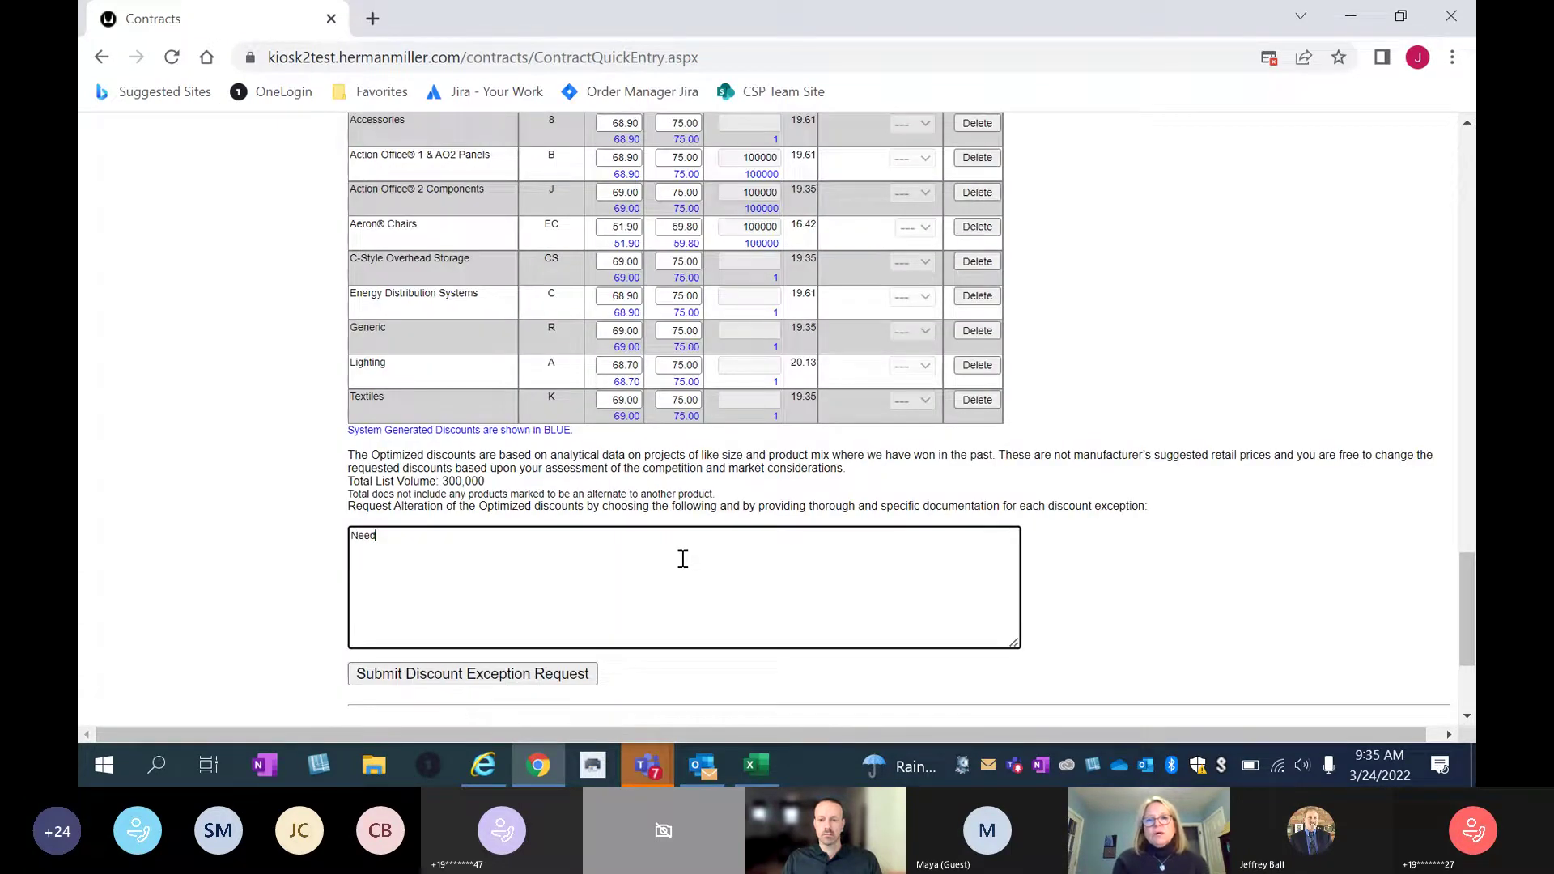
text( de)
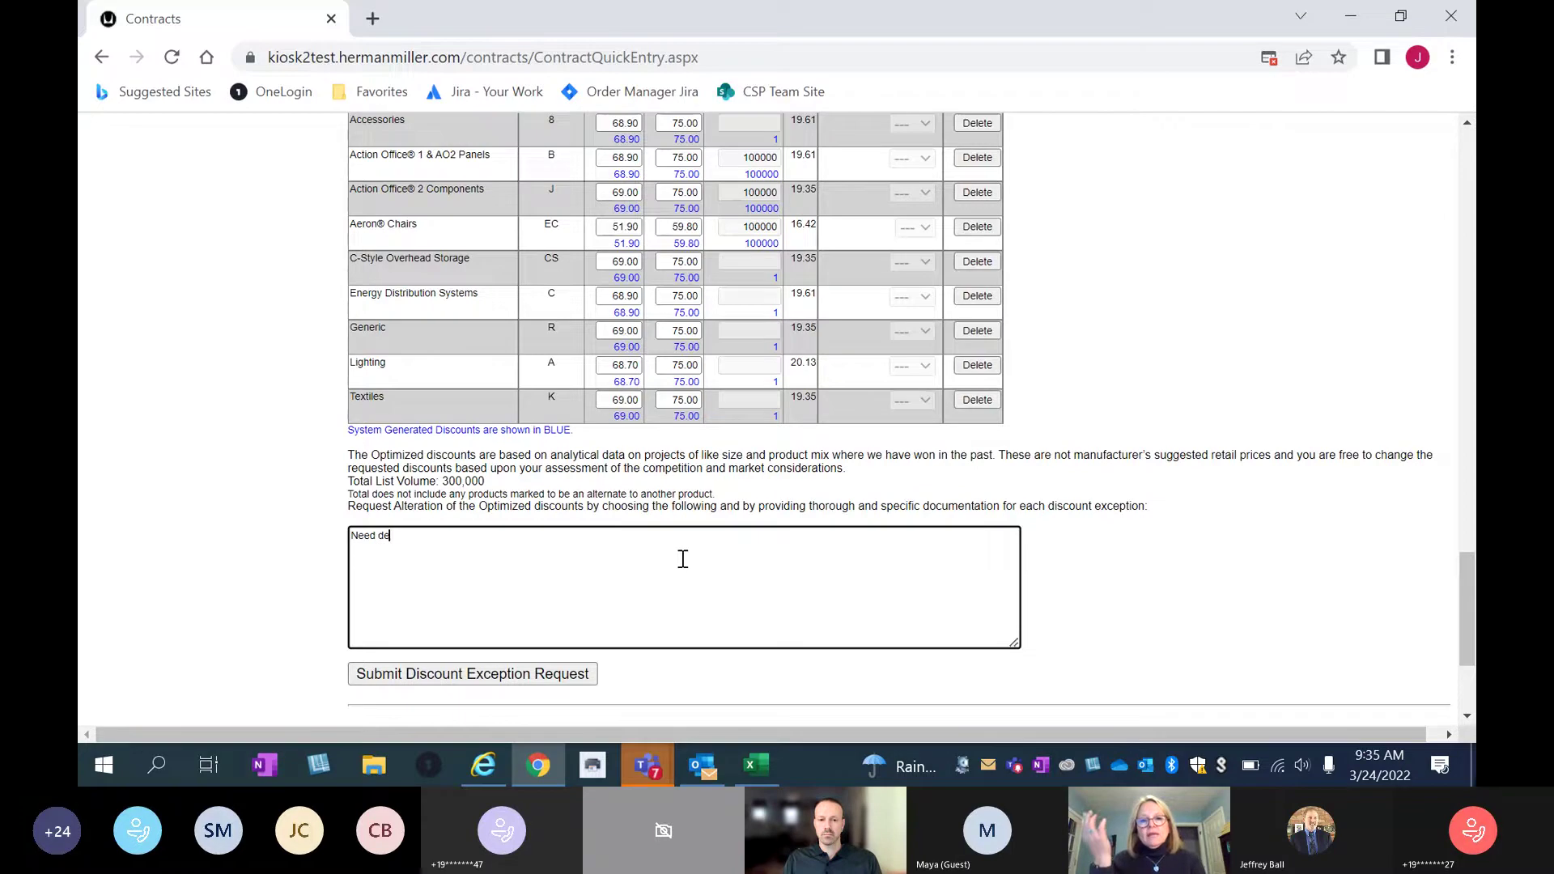
text(eper d)
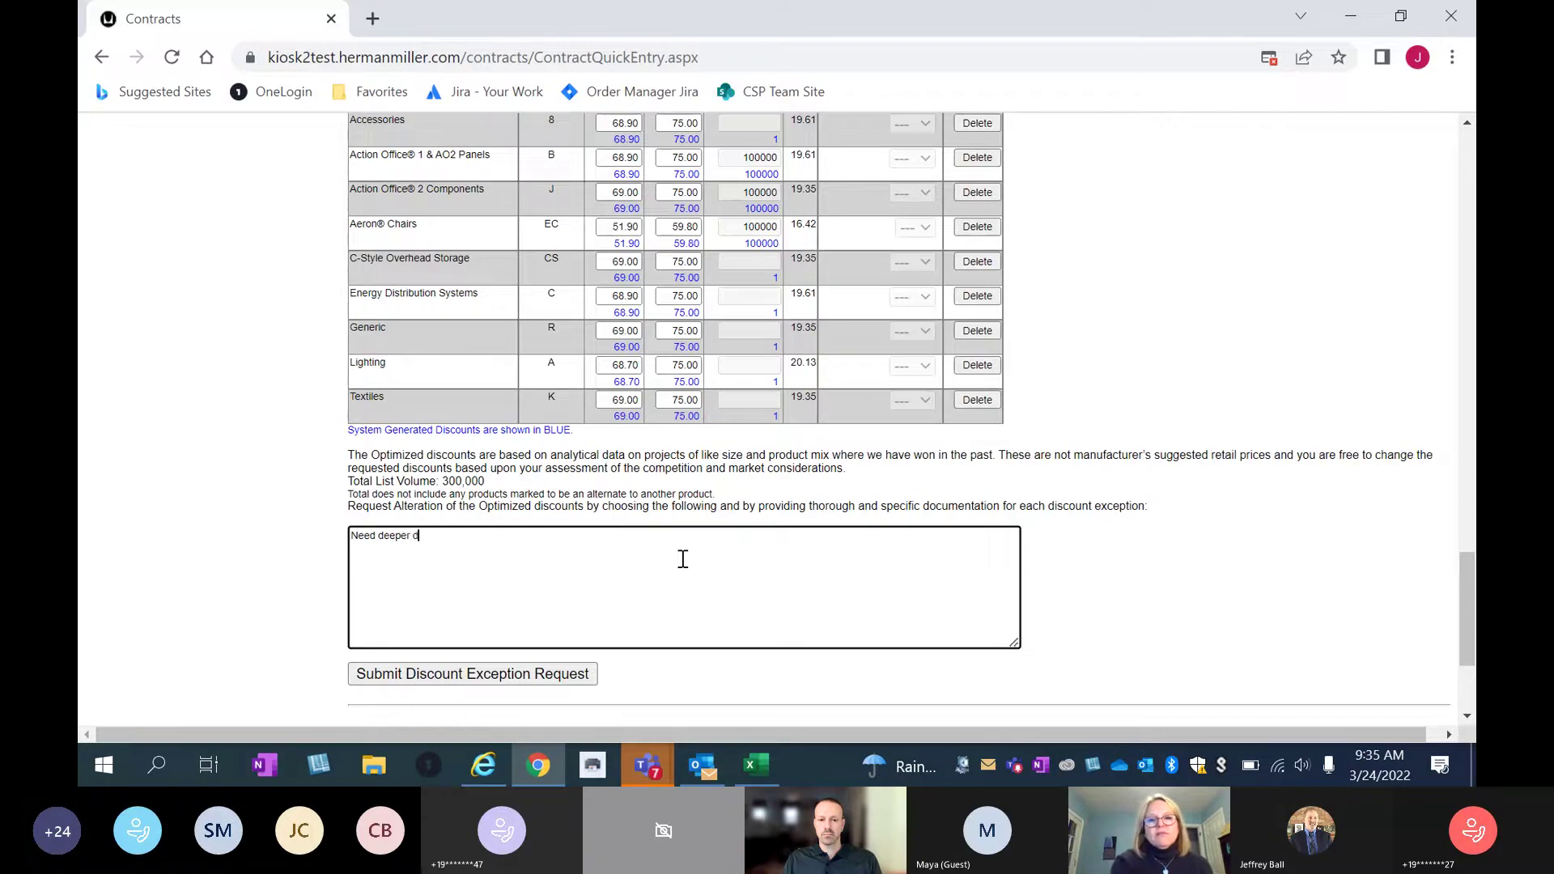
text(iscounts)
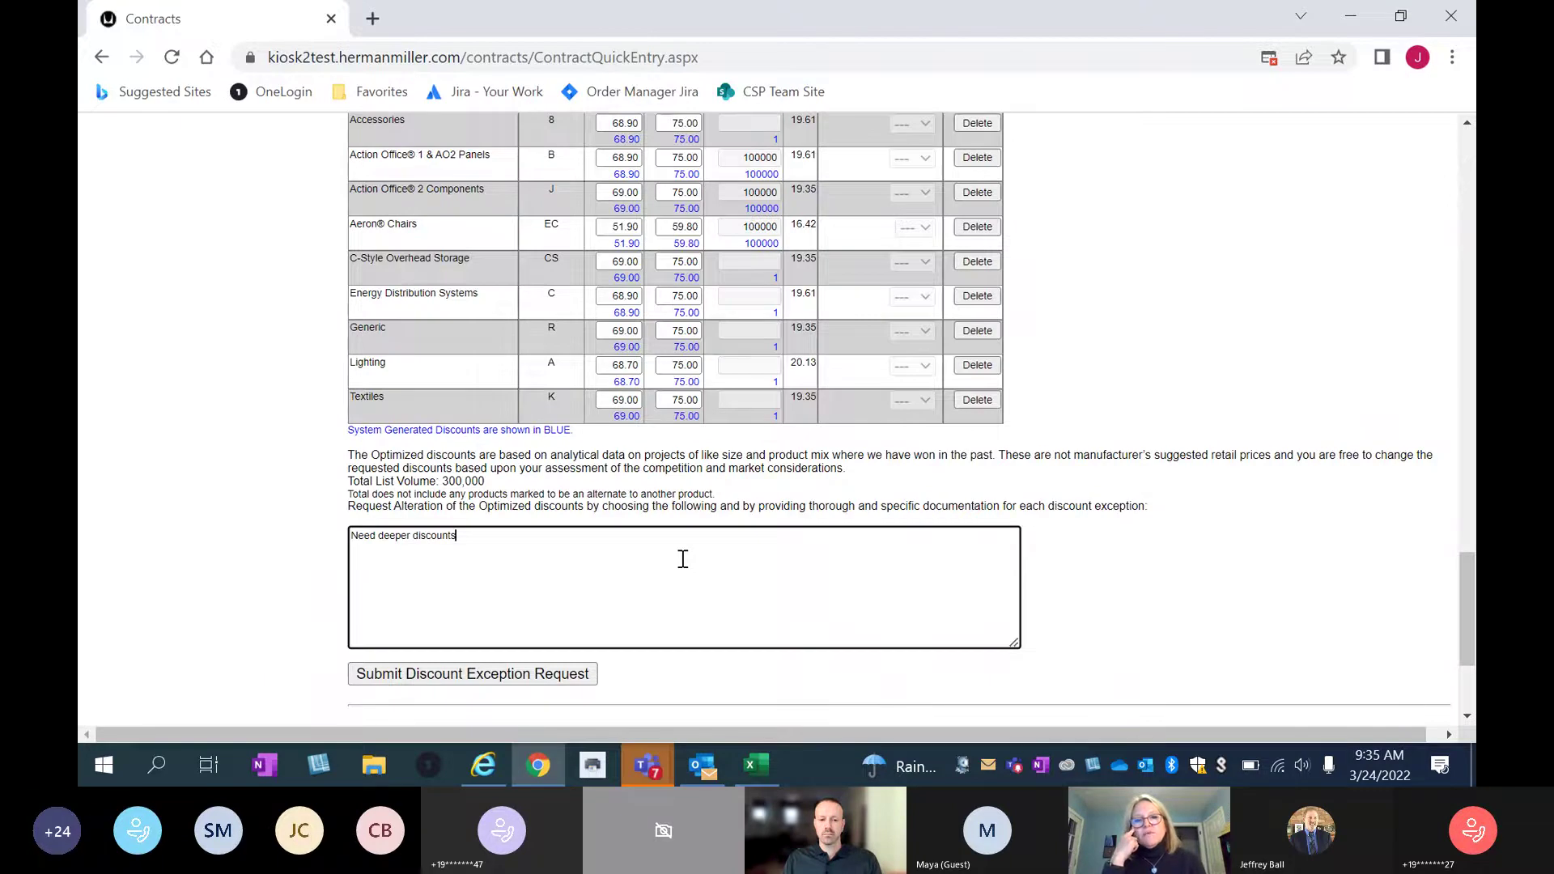
Set the End User discount for Action Office 1 & AO2 Panels to 70 in the Pricing table.
scroll(712, 562, up, 3)
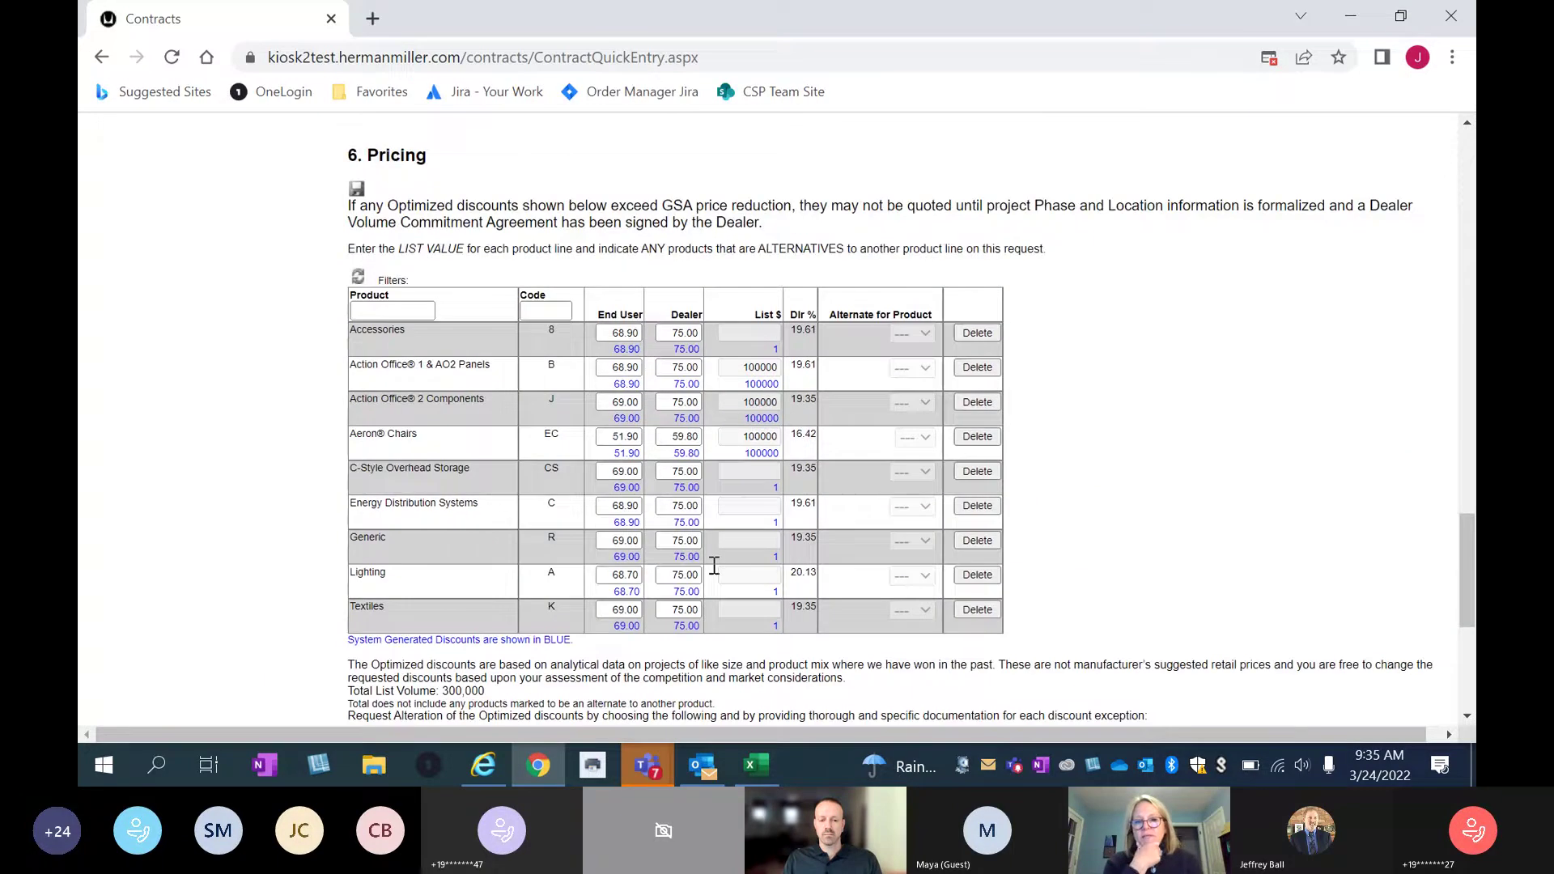
scroll(714, 564, up, 1)
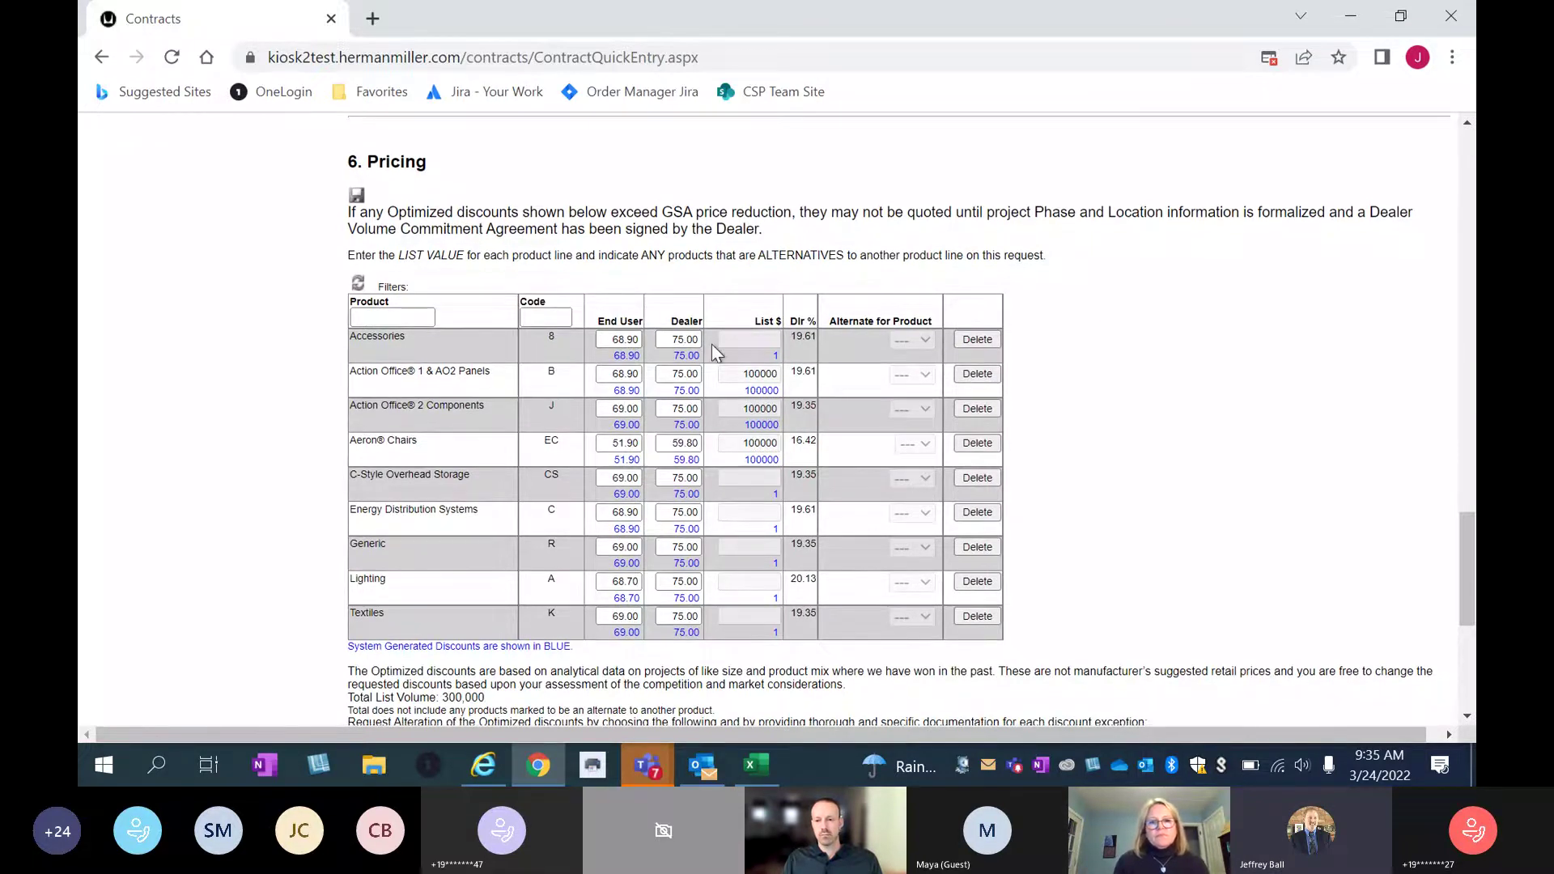
scroll(636, 275, down, 1)
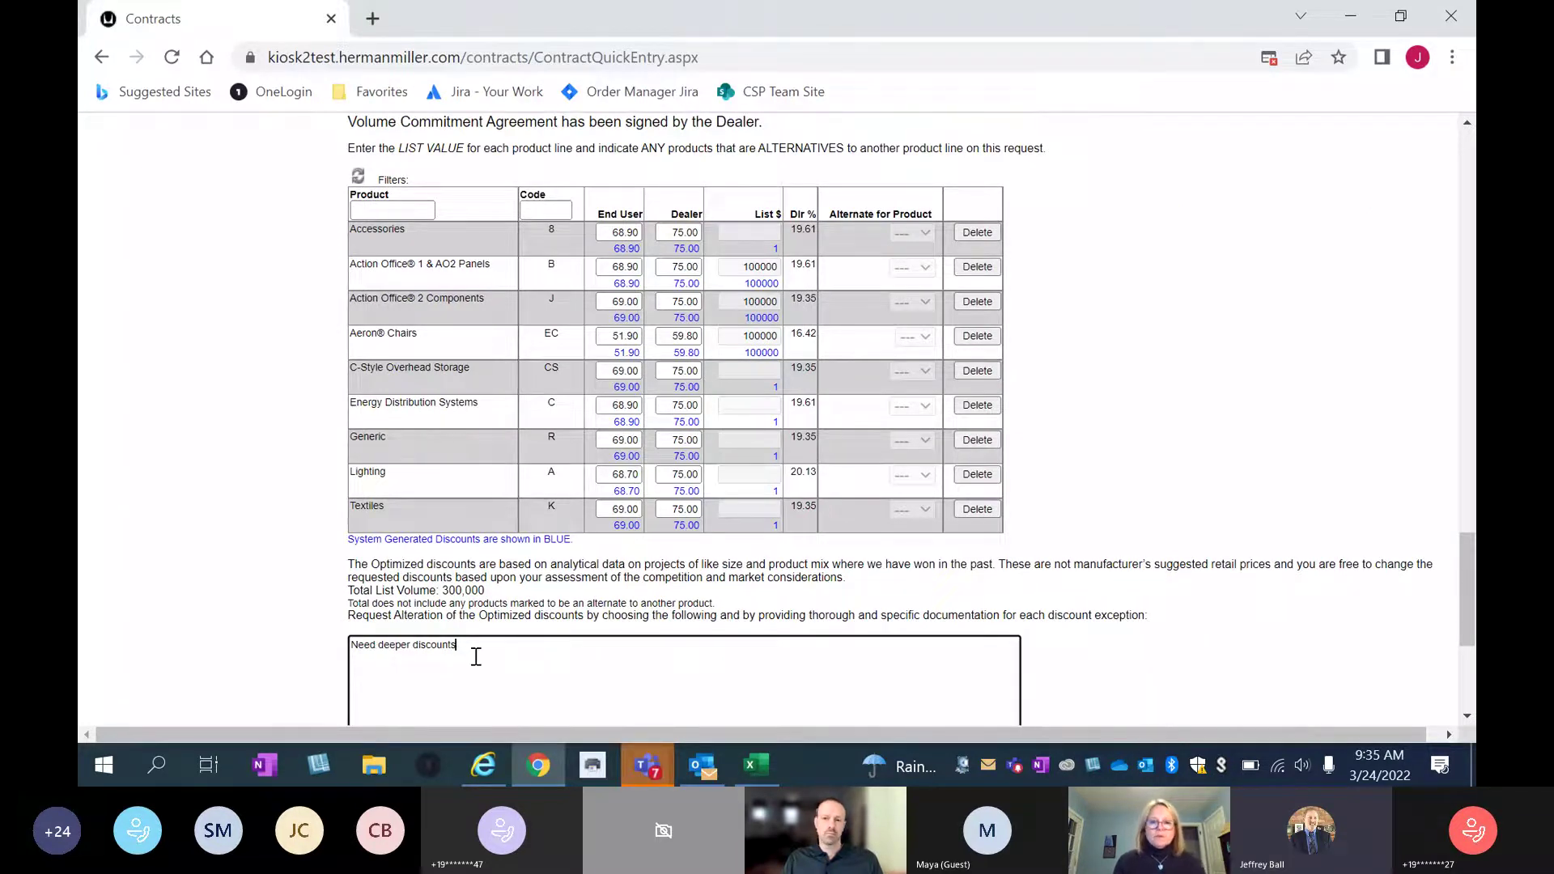
scroll(477, 657, down, 2)
scroll(486, 582, down, 1)
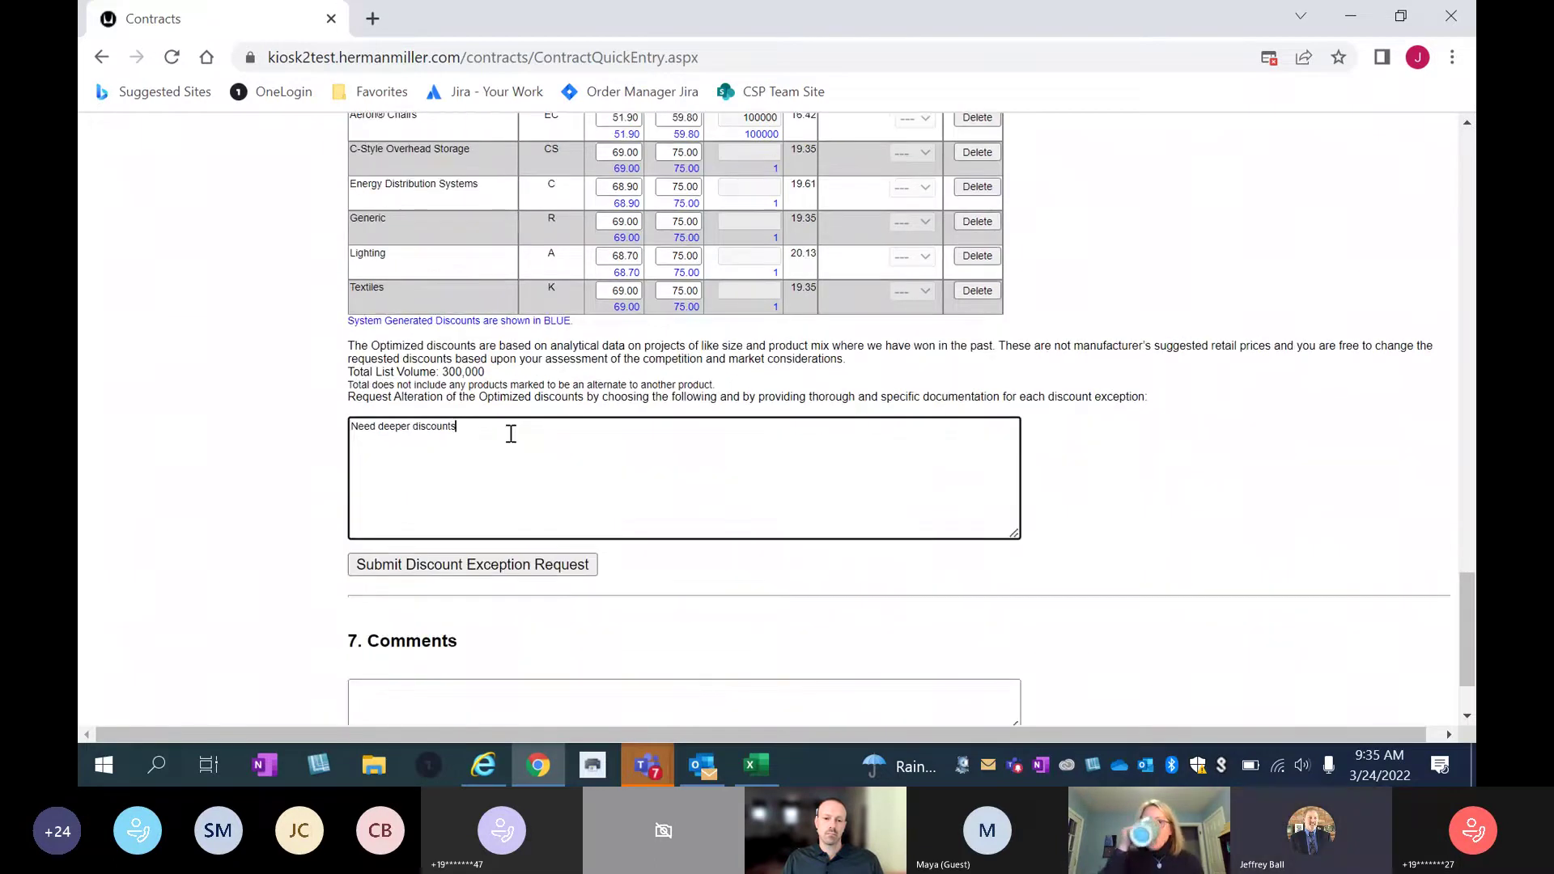
scroll(510, 434, up, 1)
scroll(567, 389, up, 3)
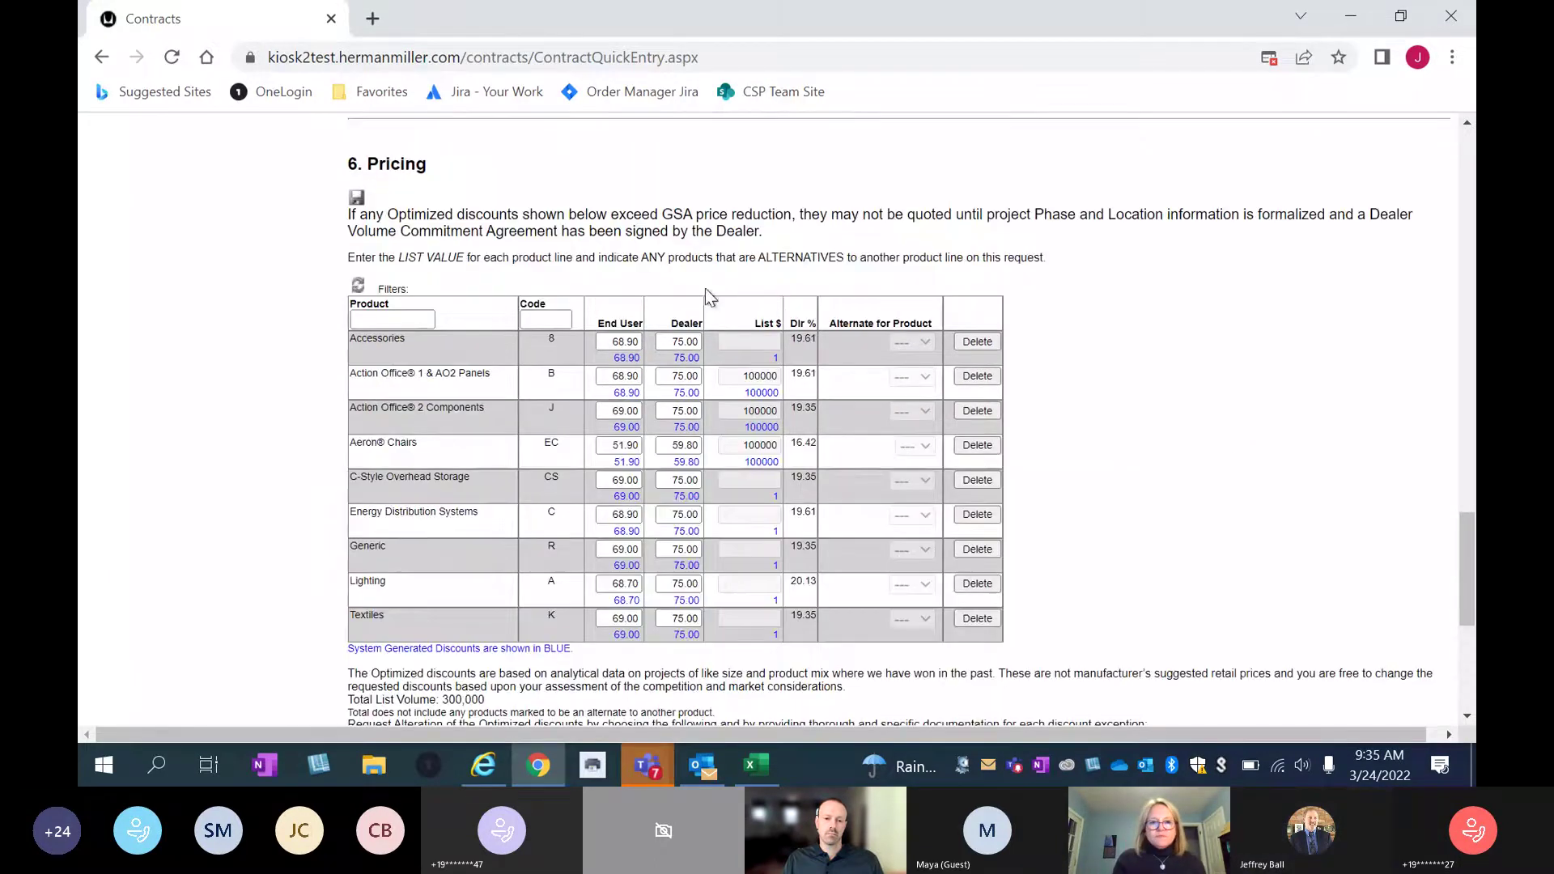
click(637, 376)
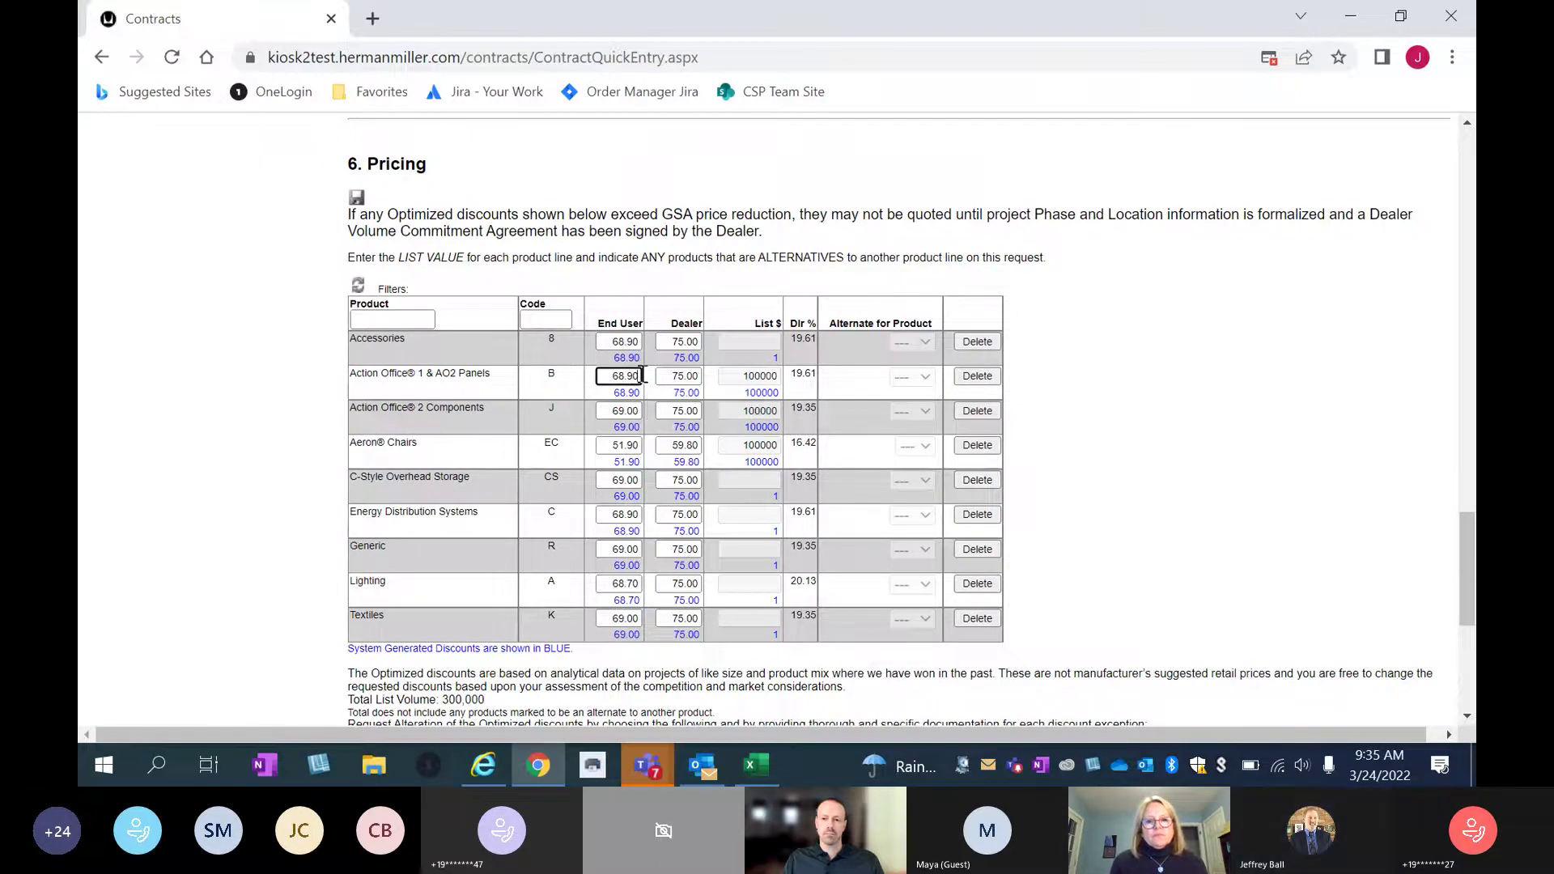
key(ctrl+a)
key(BackSpace)
text(70)
key(Tab)
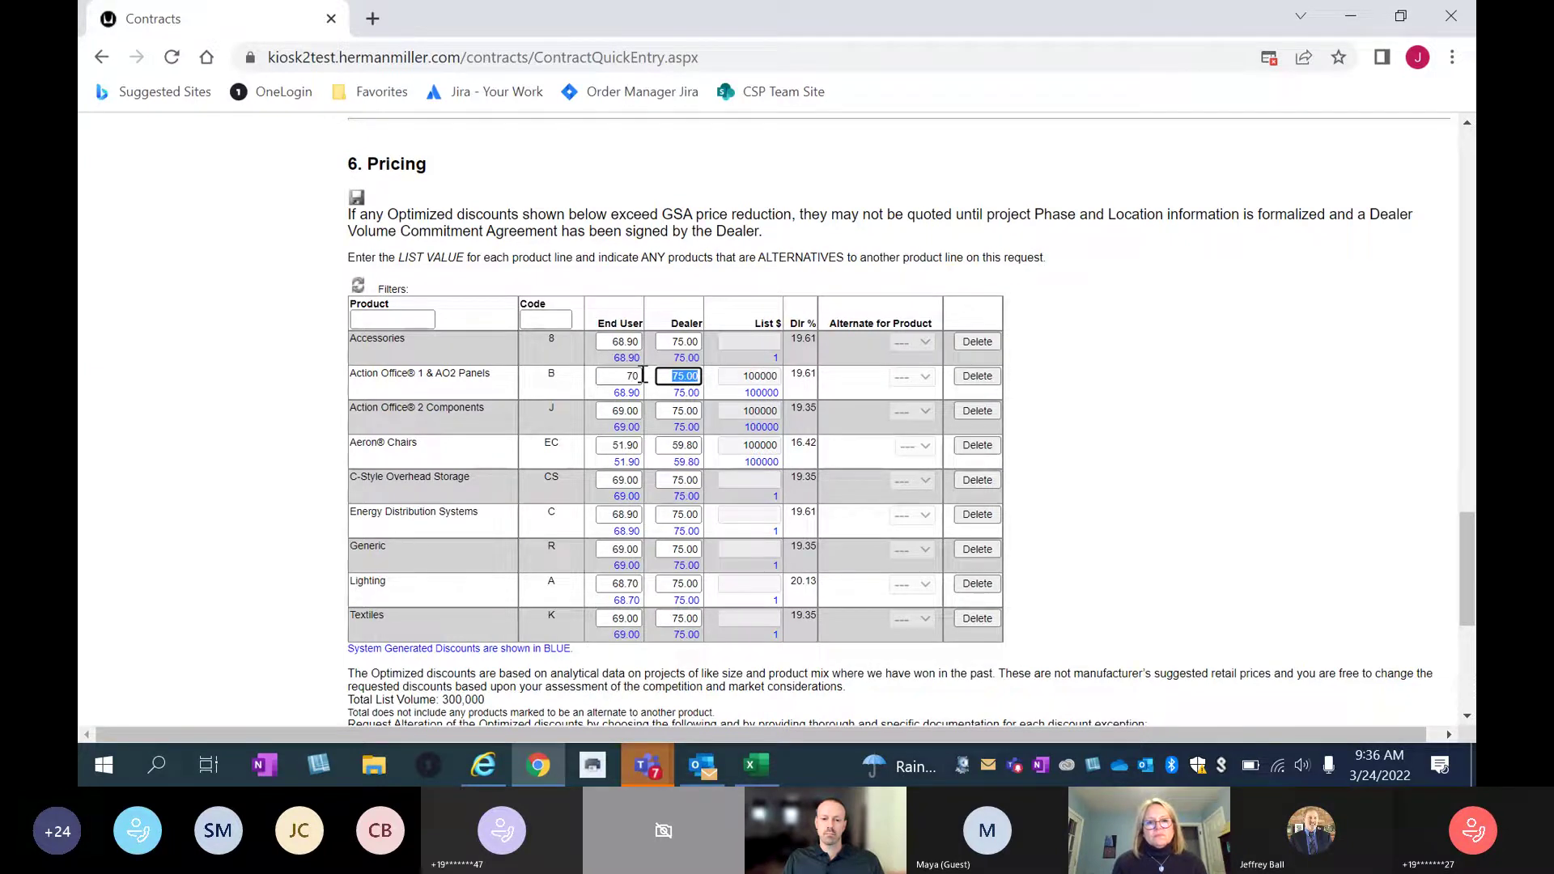
Set the Dealer discount for Action Office 1 & AO2 Panels to 76 and save the pricing.
text(7)
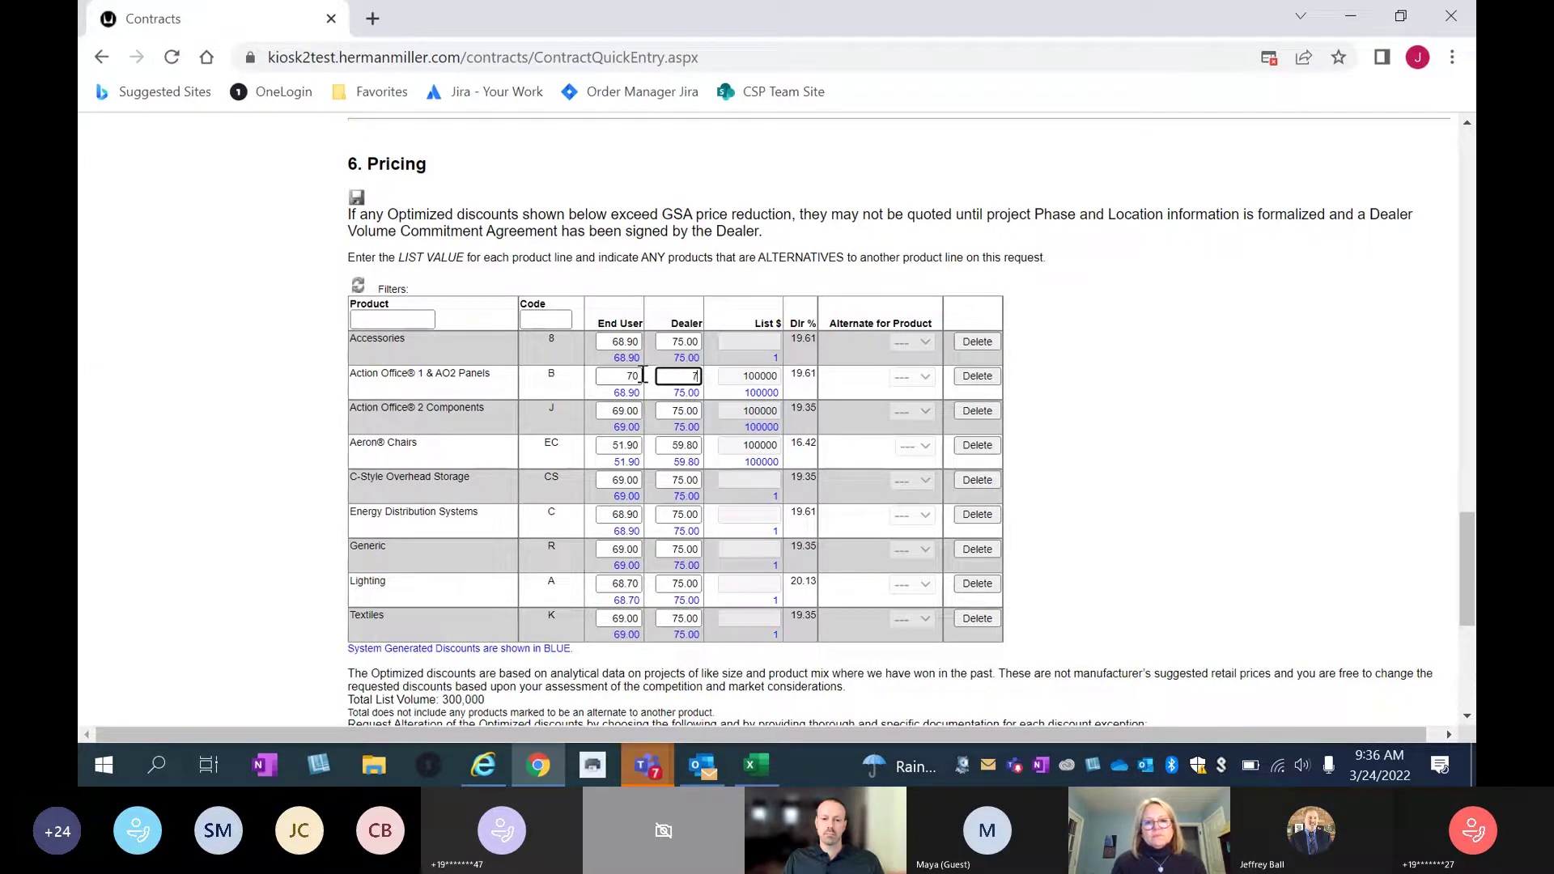
text(6)
key(Tab)
scroll(641, 473, down, 1)
scroll(600, 440, up, 1)
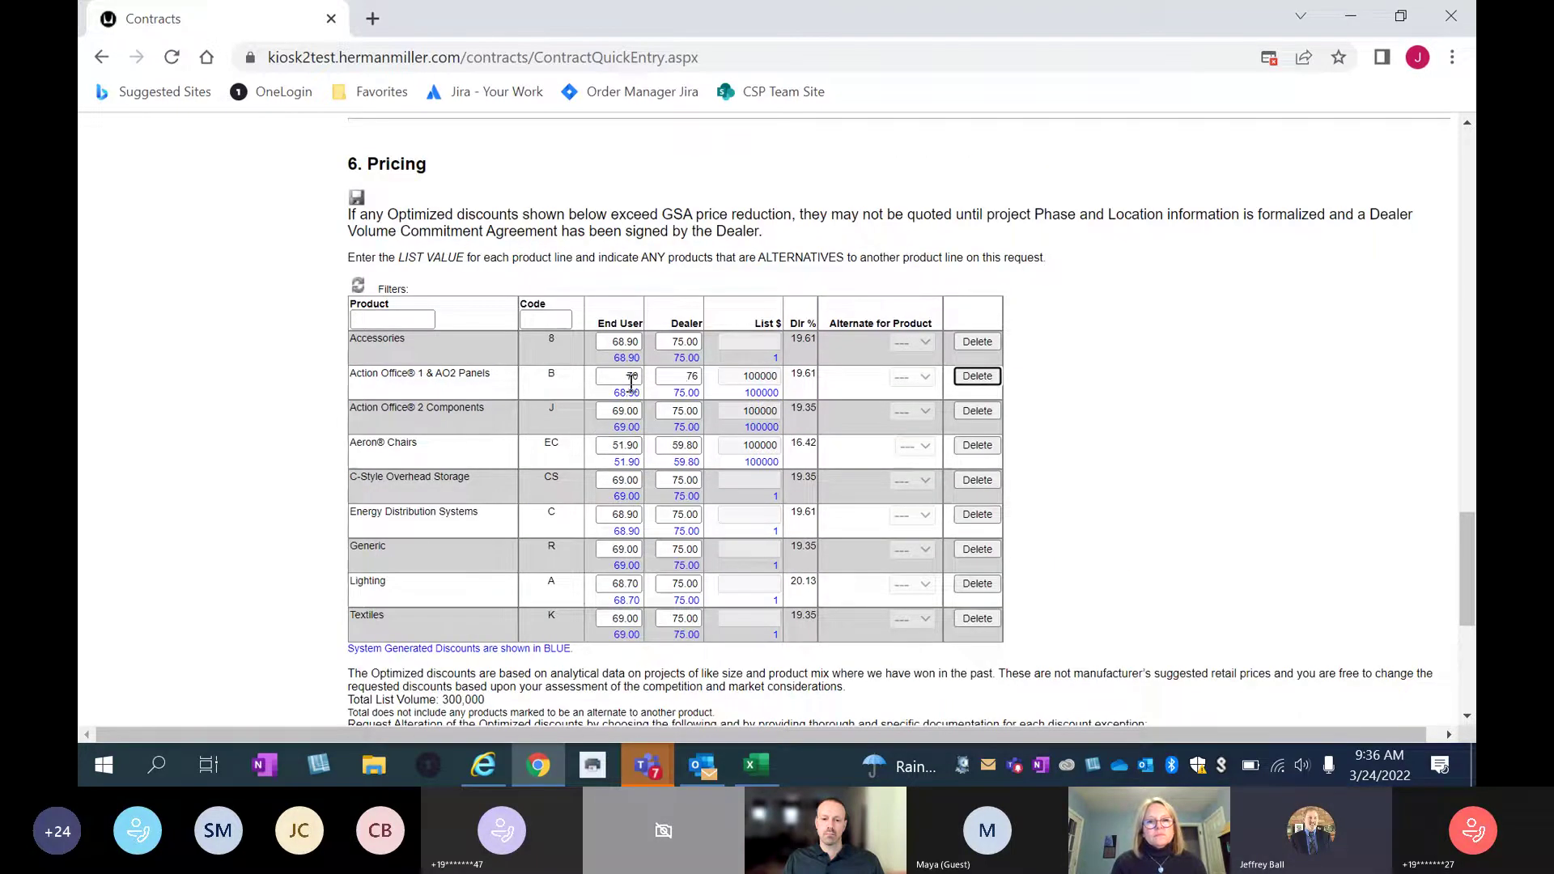
click(356, 199)
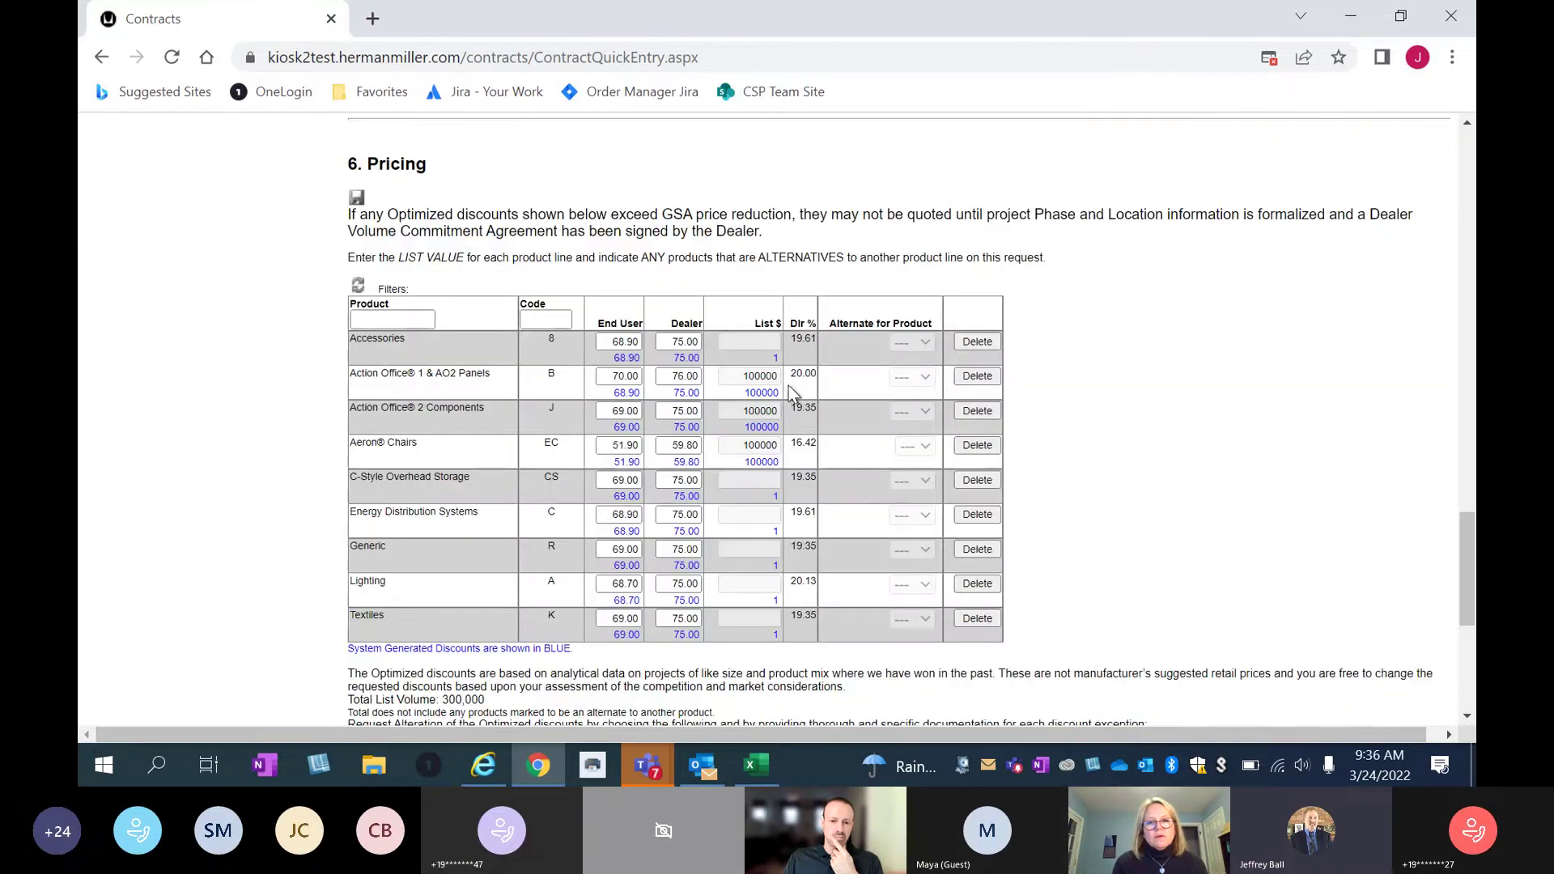
Review the altered discounts and justification, and submit the discount exception request.
scroll(1205, 341, down, 1)
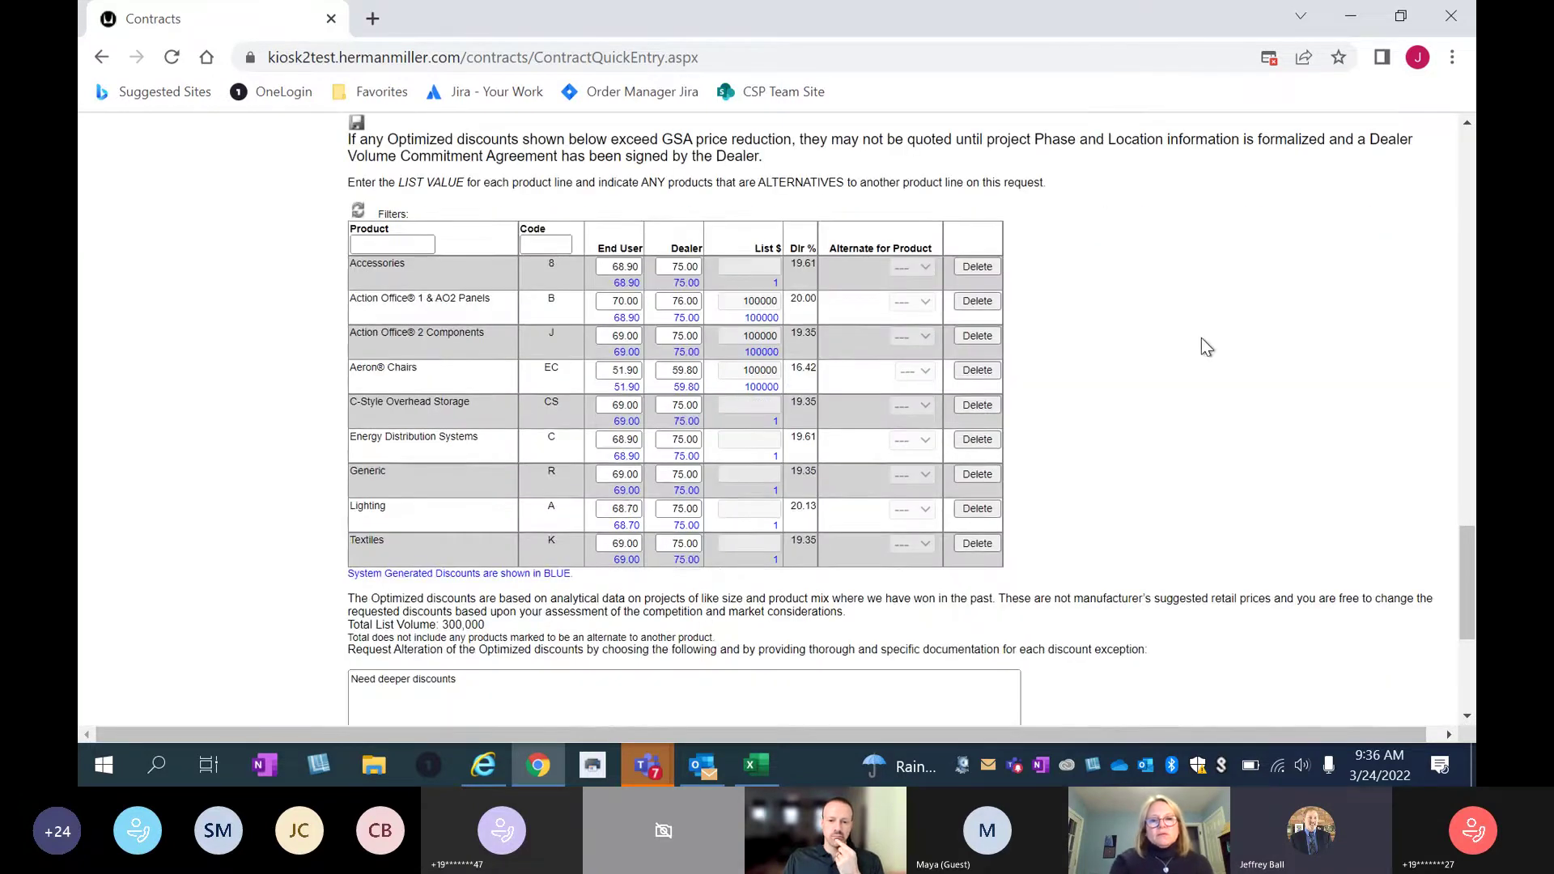
scroll(1205, 344, down, 2)
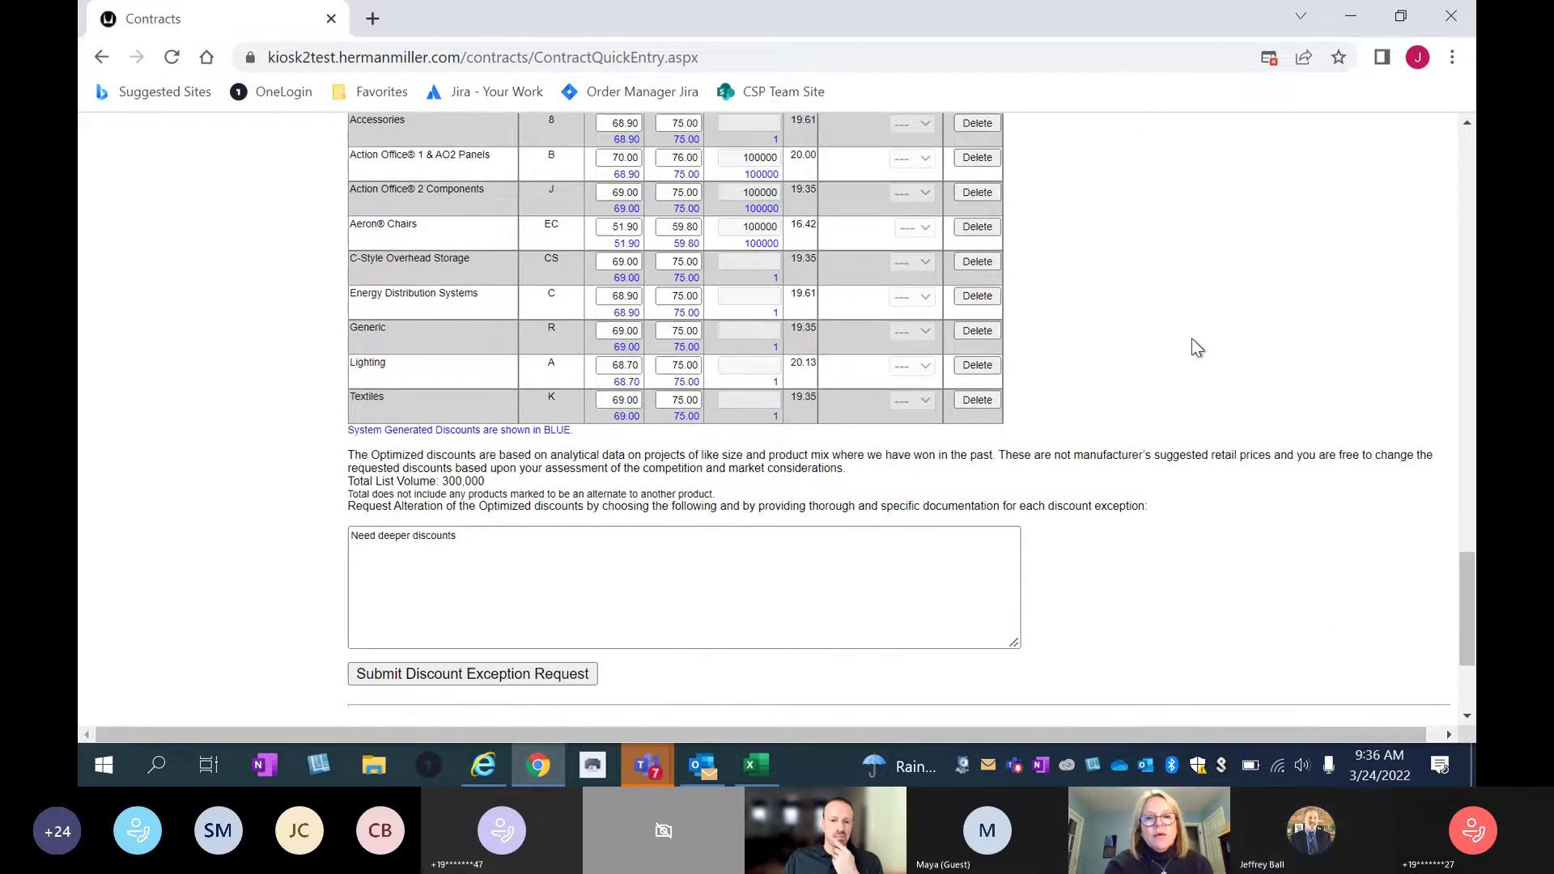
scroll(1181, 332, up, 1)
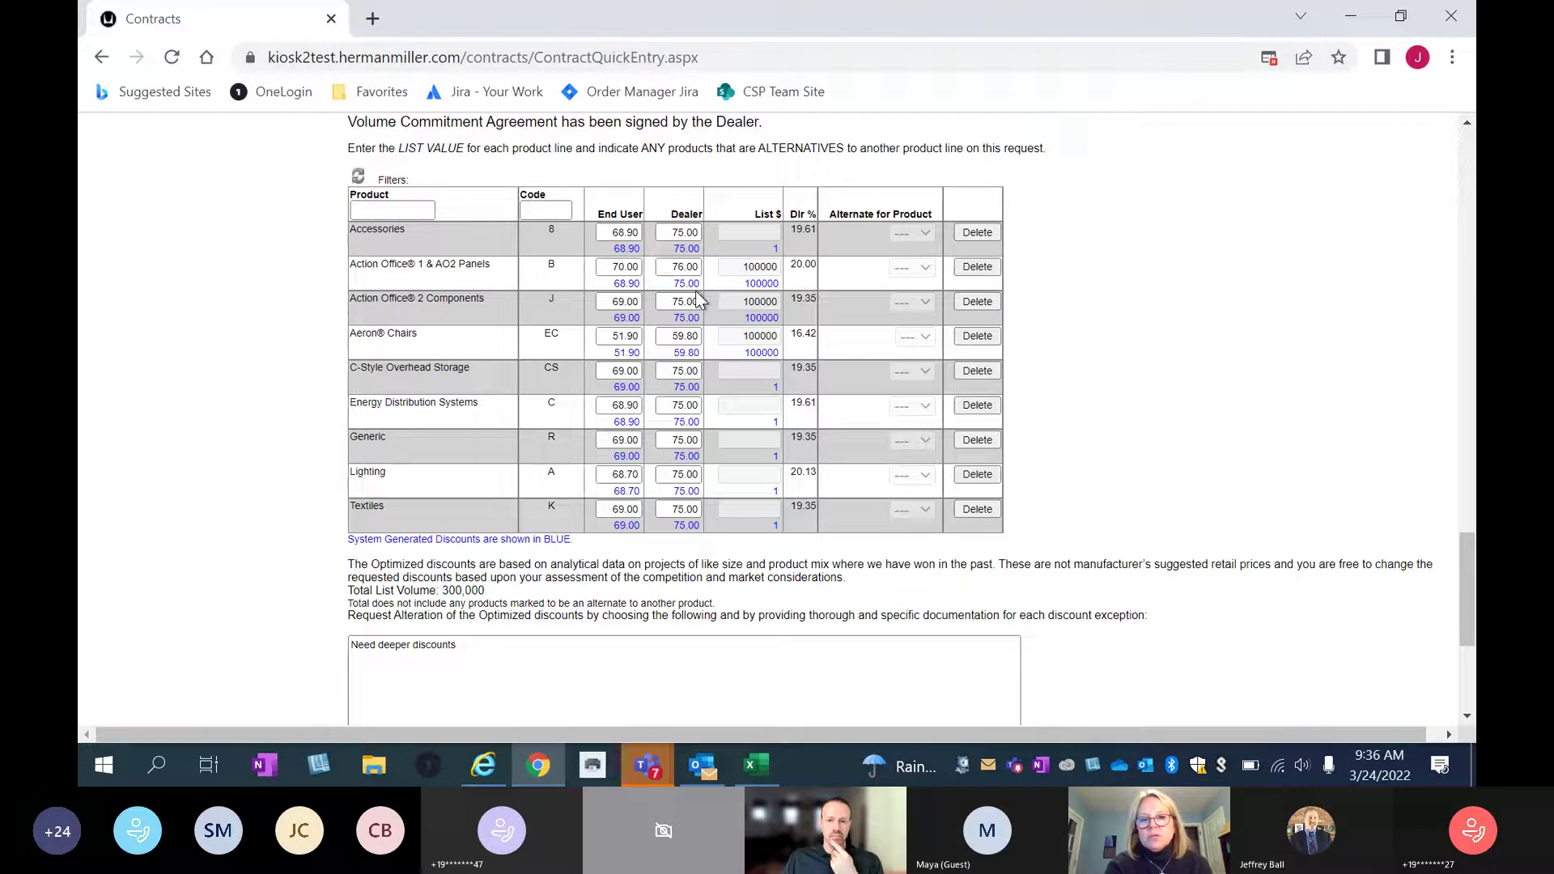
scroll(697, 300, down, 1)
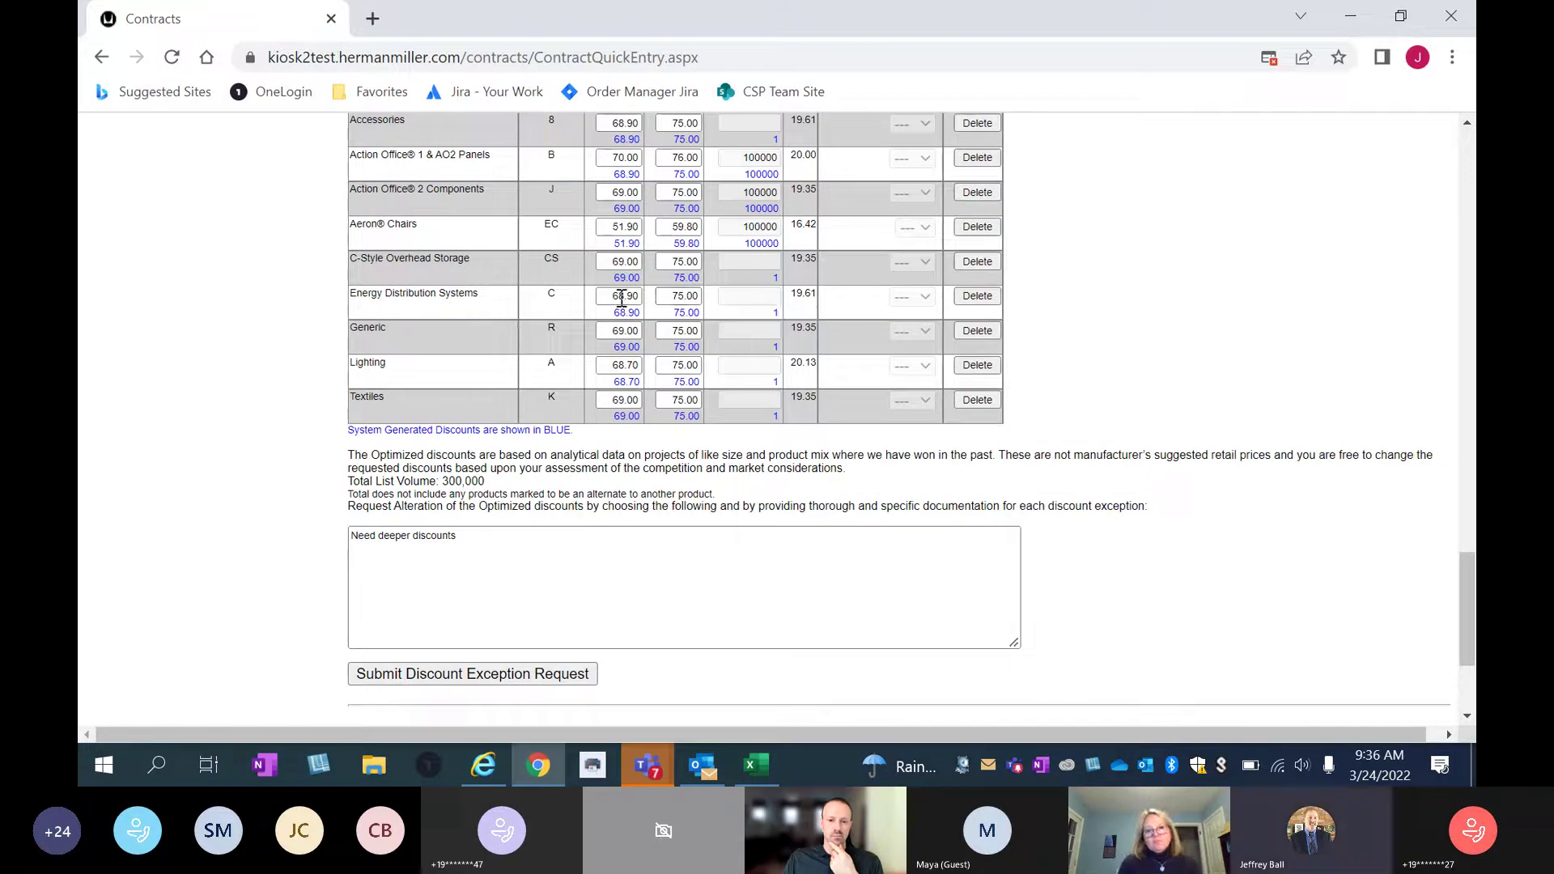
scroll(842, 574, down, 1)
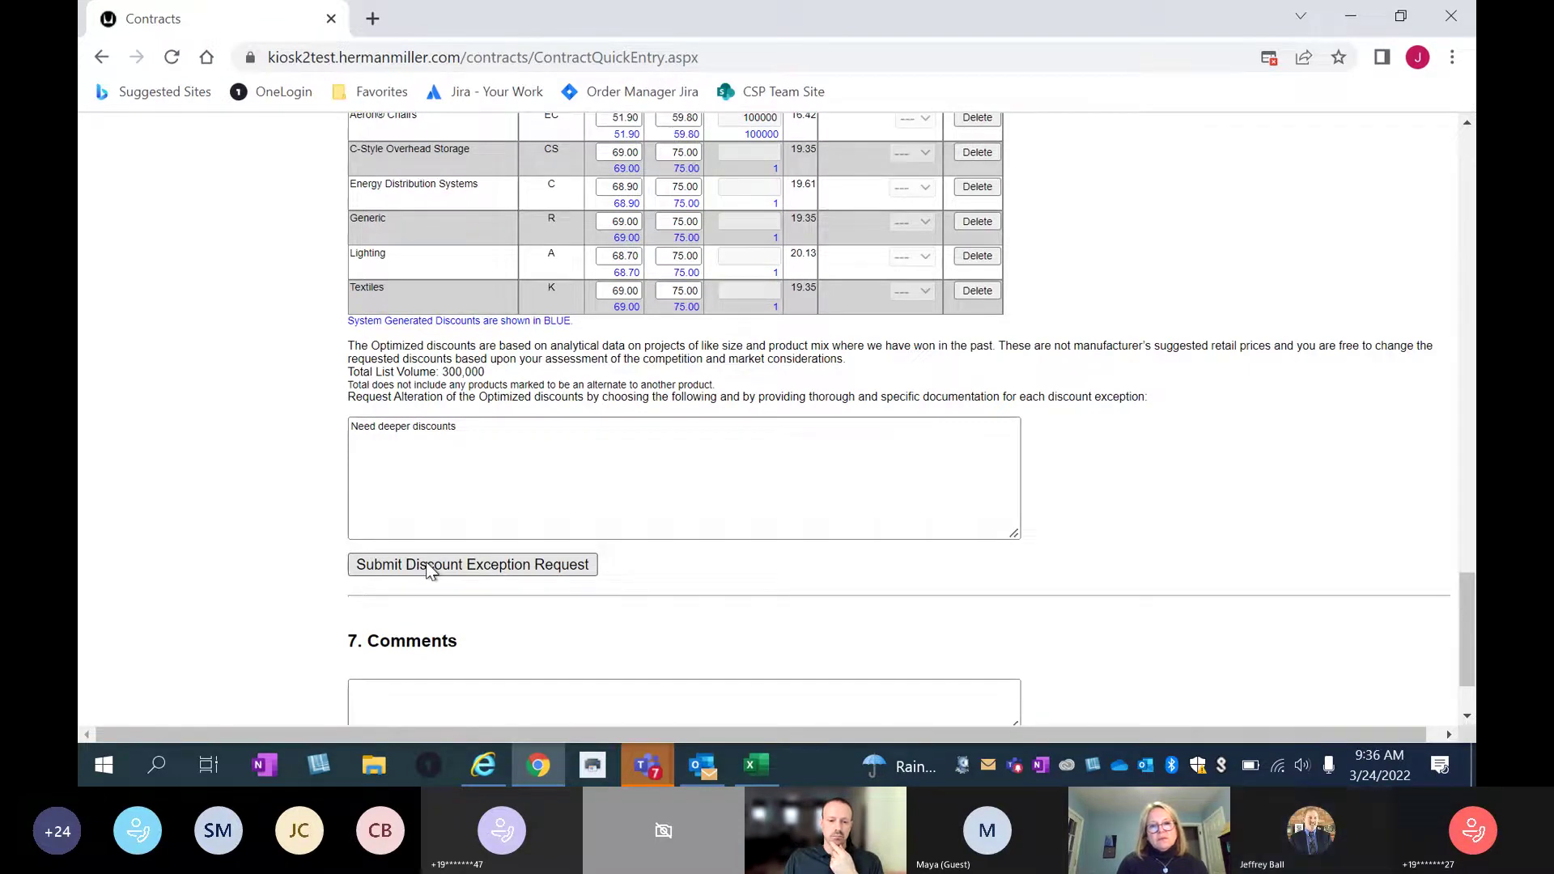
click(425, 561)
click(777, 473)
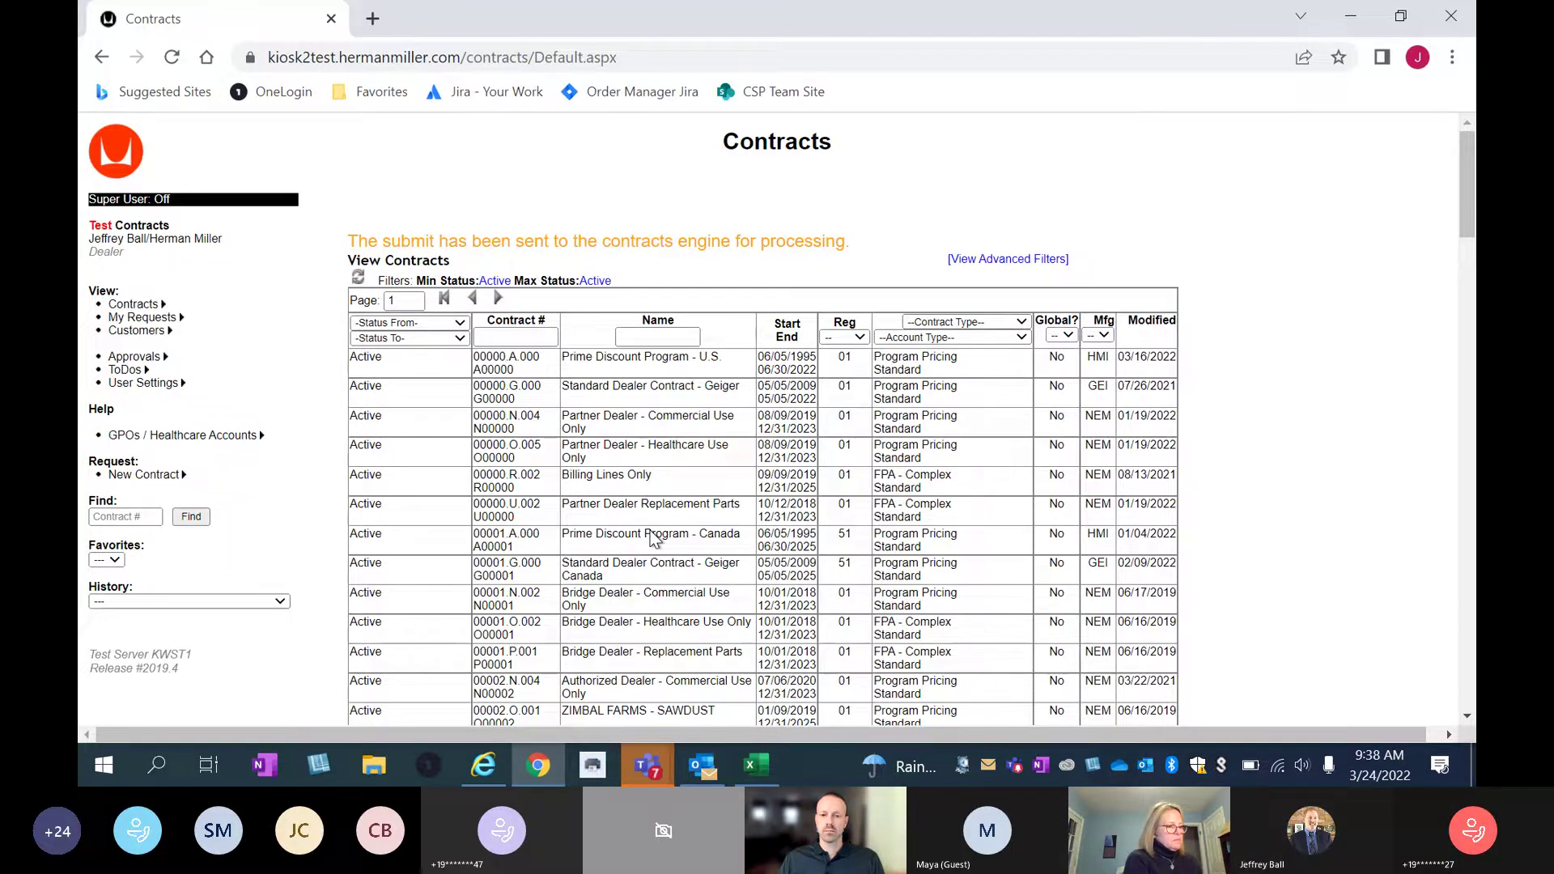
scroll(654, 539, down, 1)
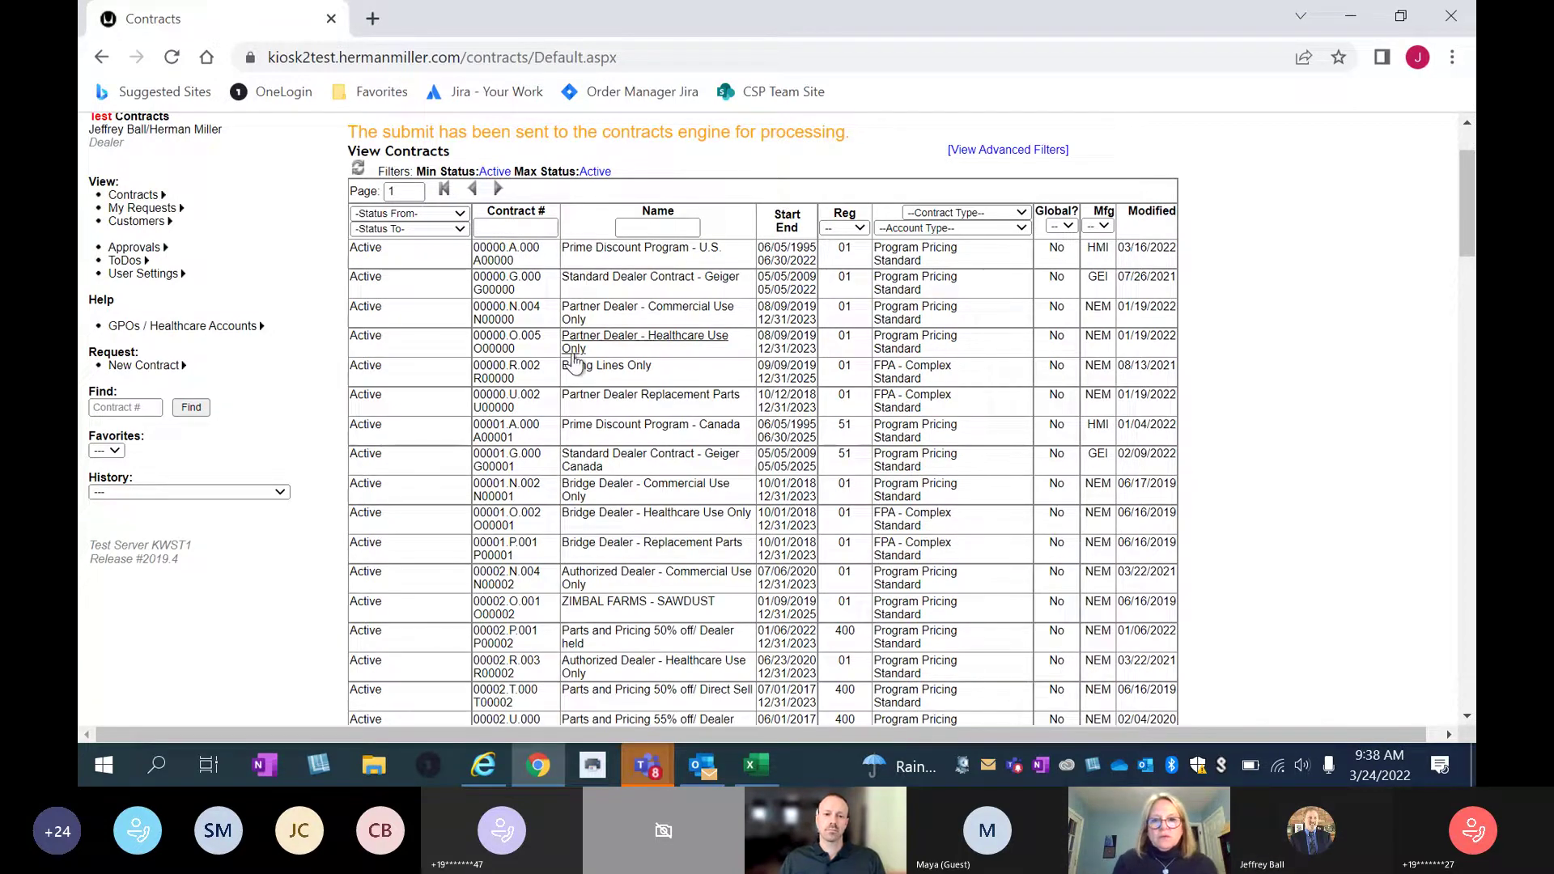
scroll(573, 362, up, 2)
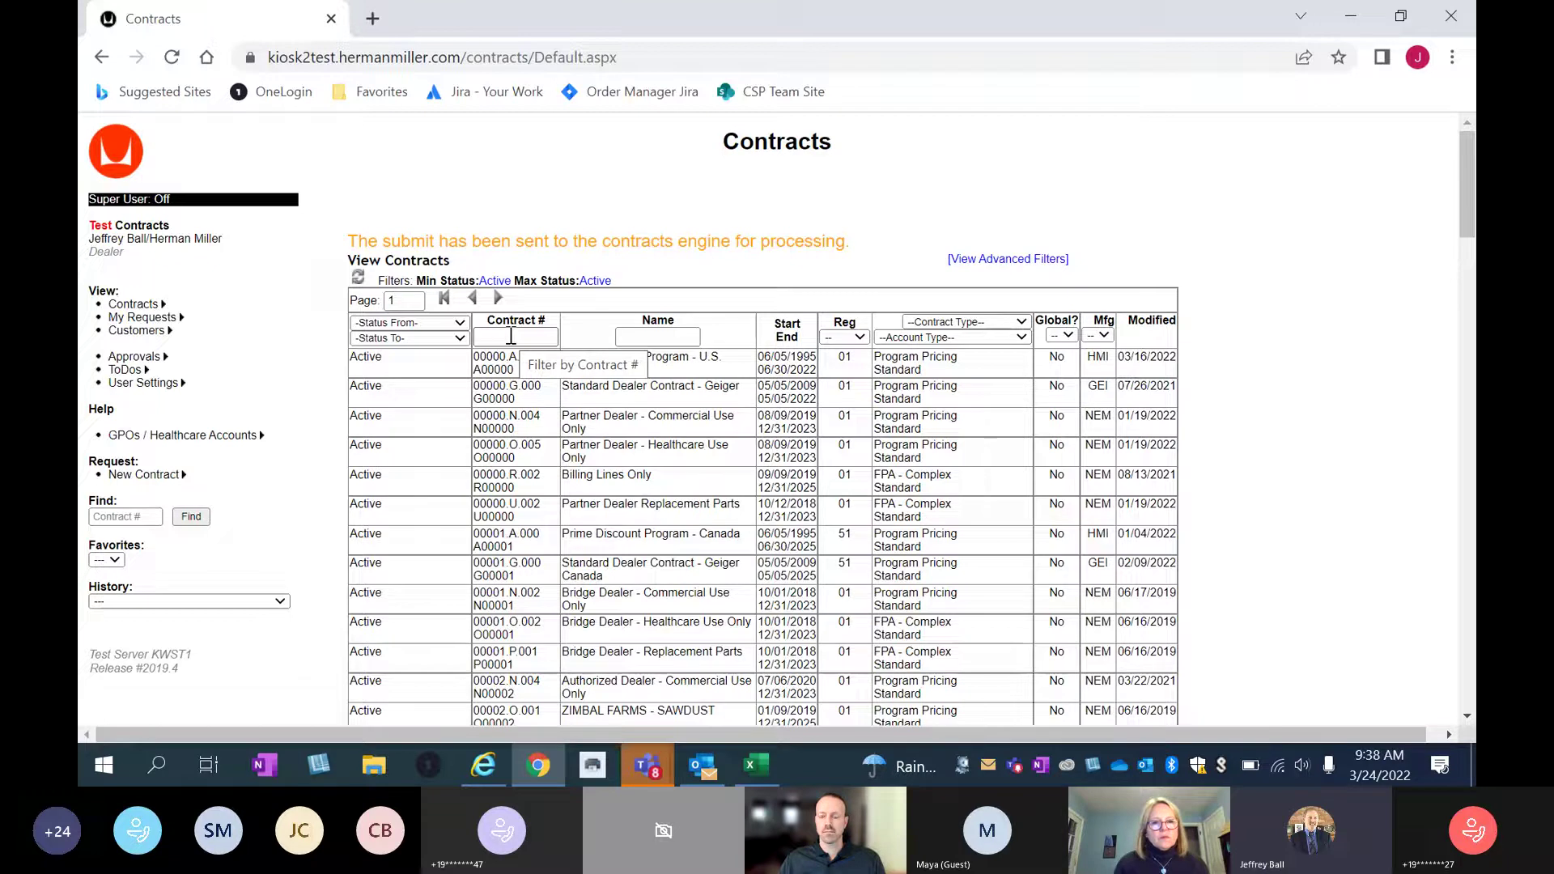
click(510, 335)
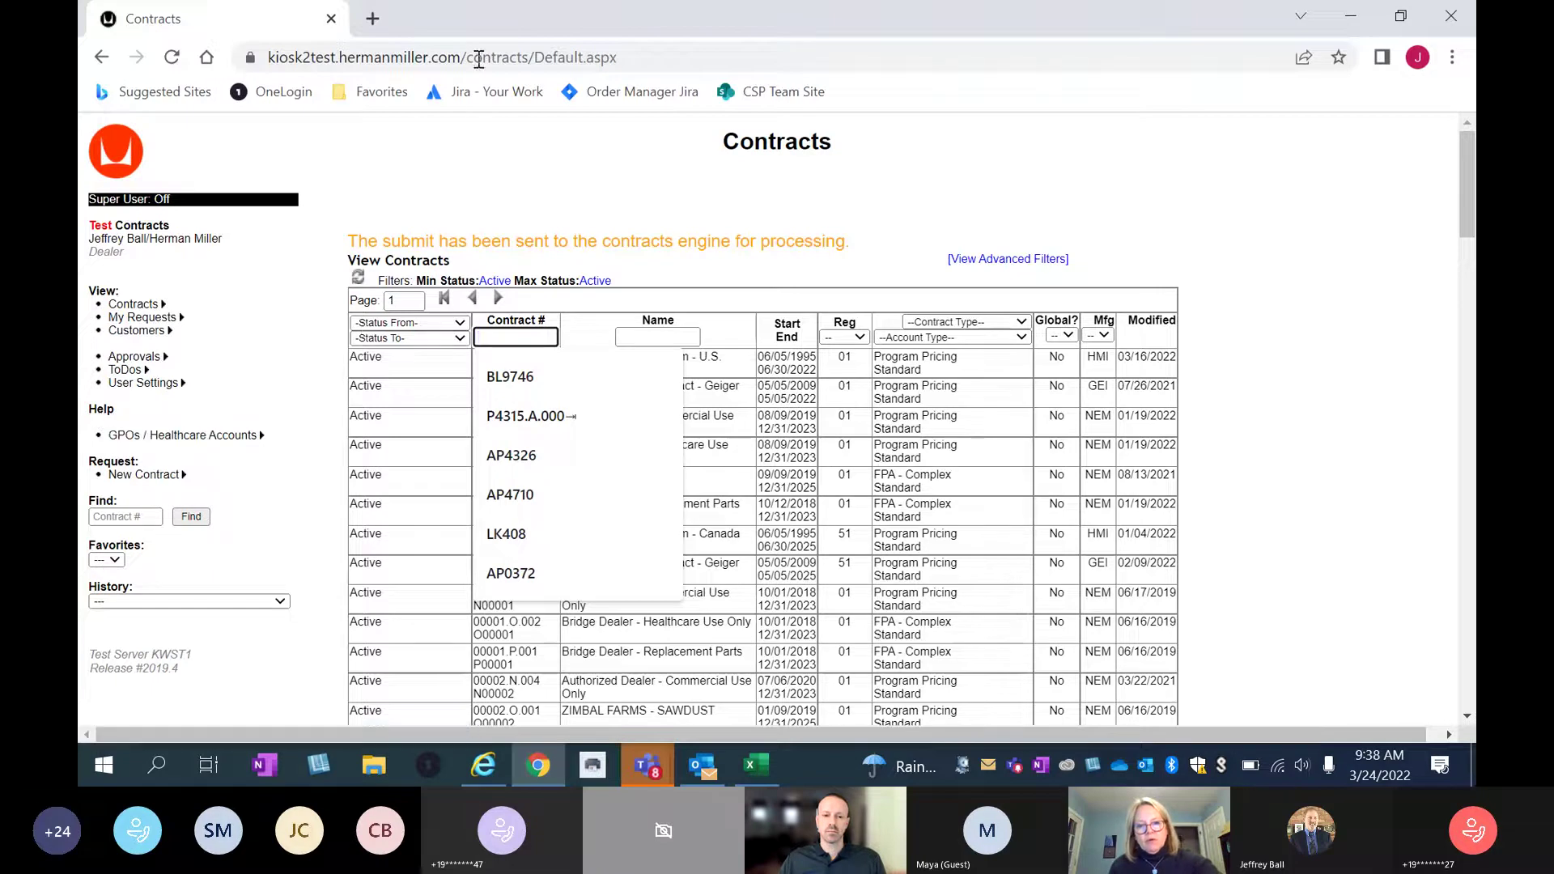
click(417, 146)
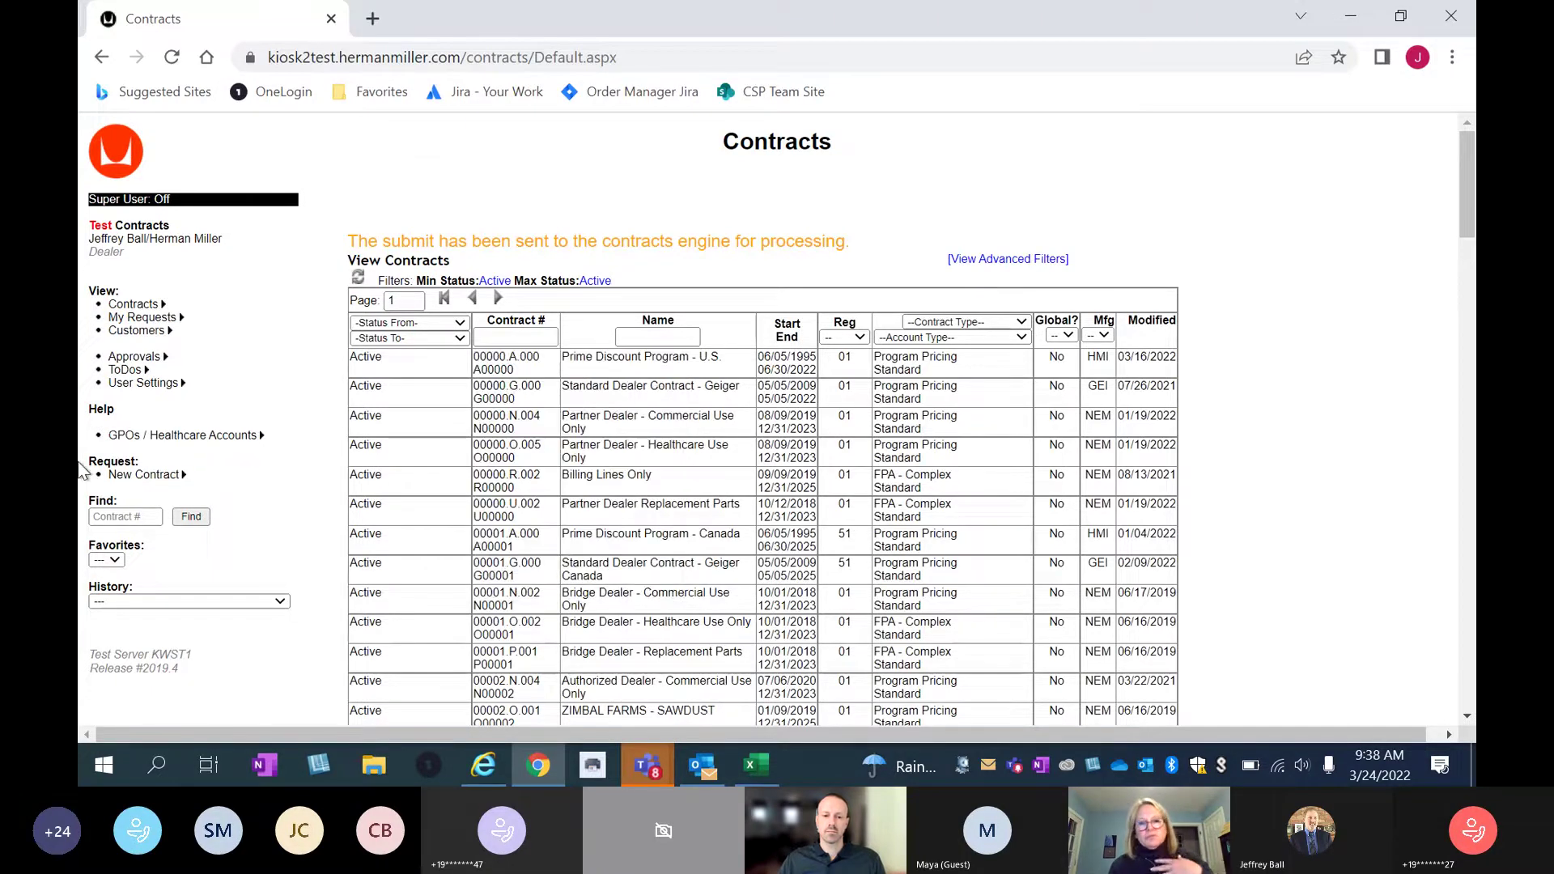
Look through the Contracts Help topics for the Change Request Process Video and close the help page.
click(102, 410)
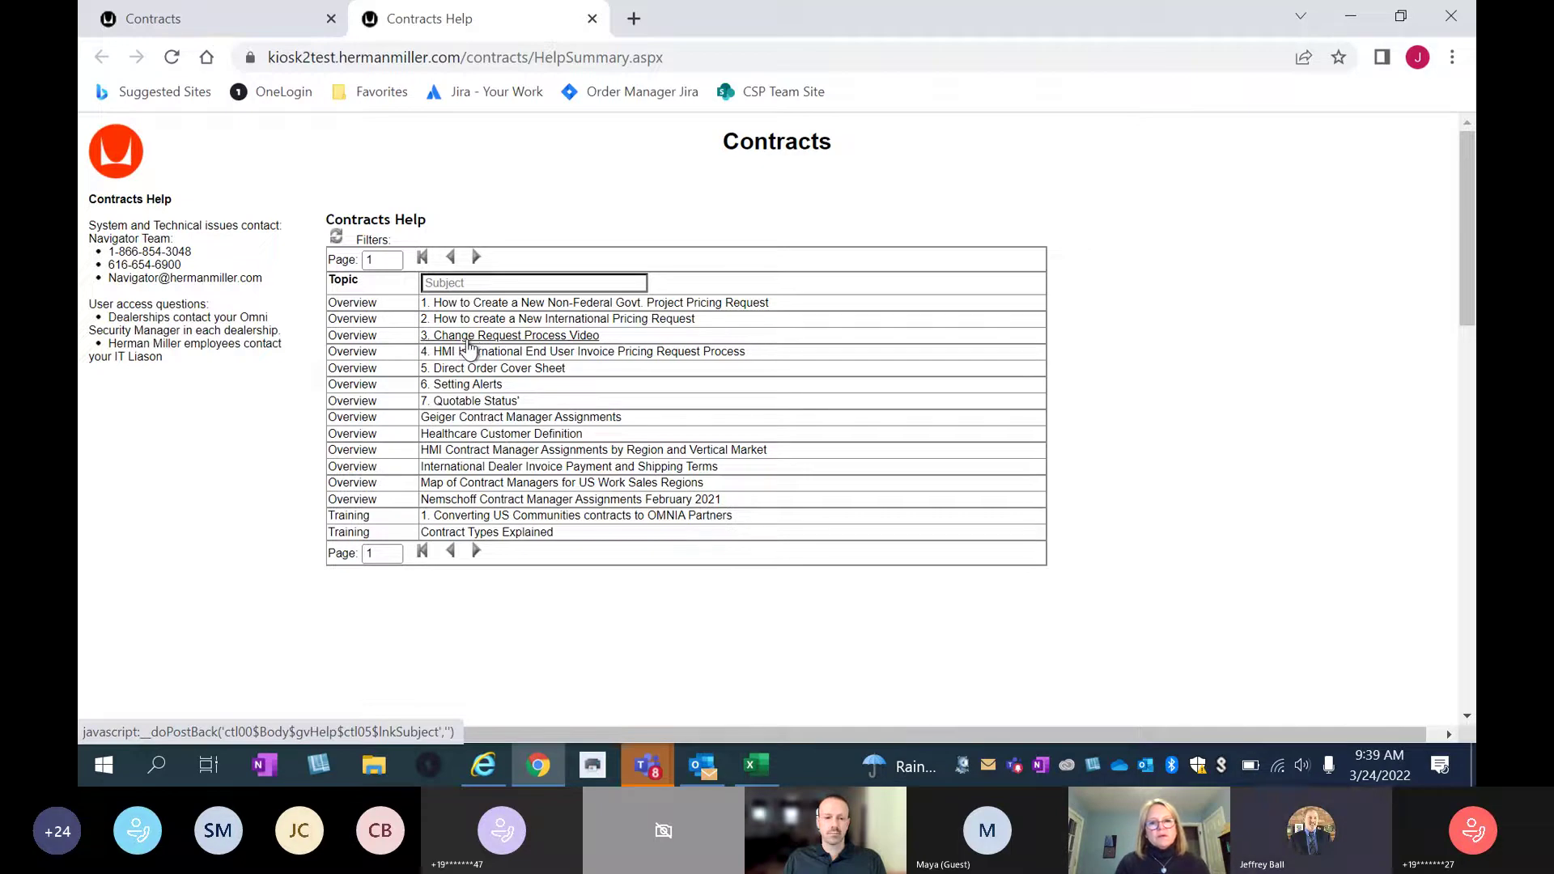
click(592, 19)
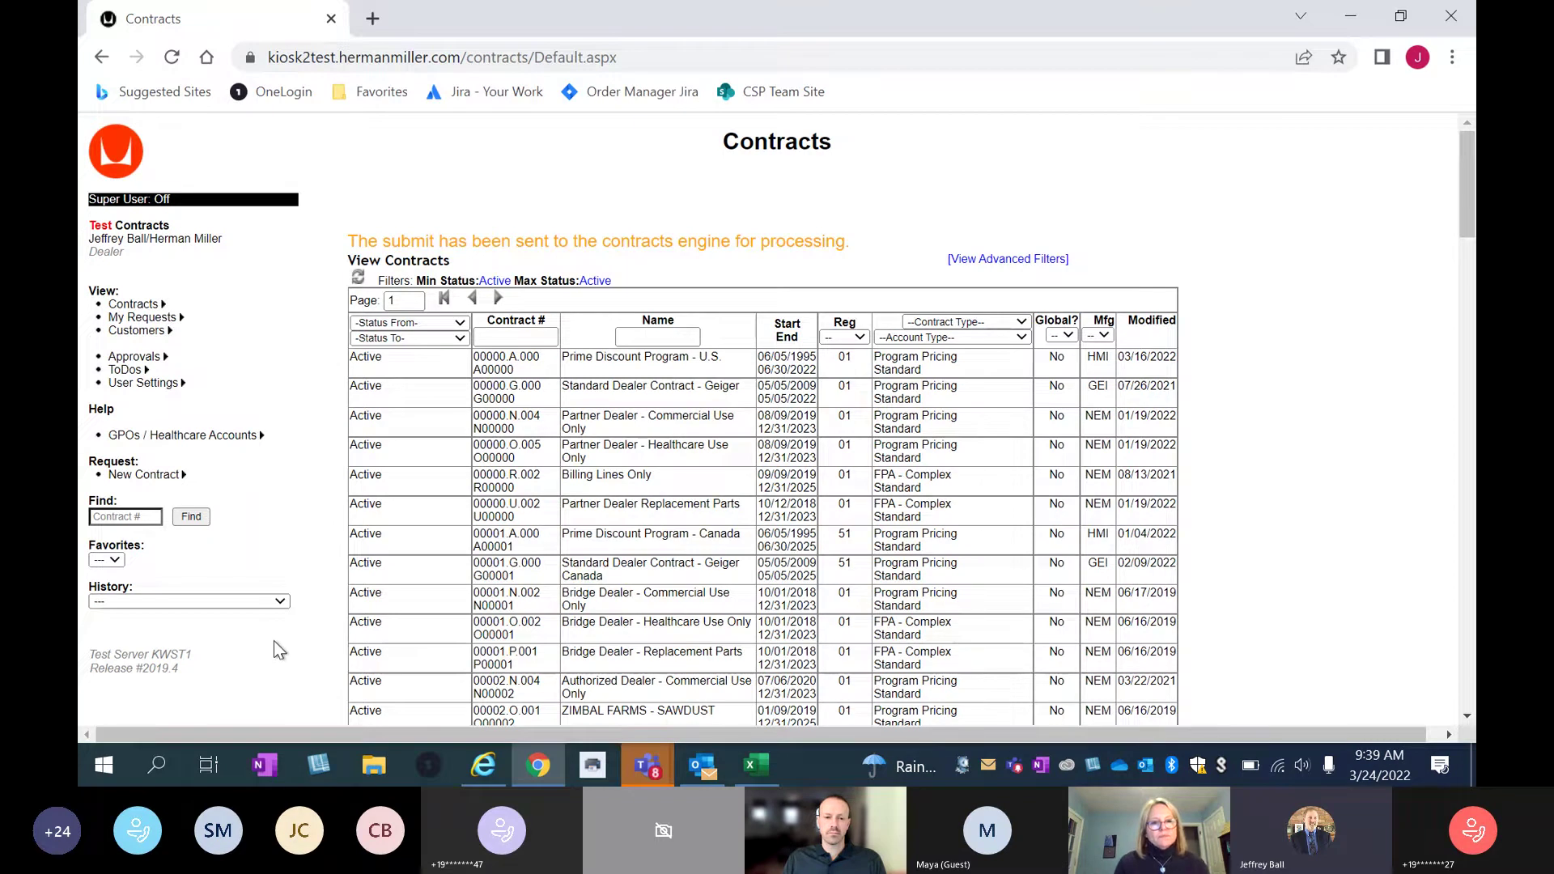
Filter the contracts by contract number ah0988 and open the active Cox Enterprises, Inc. contract.
click(544, 335)
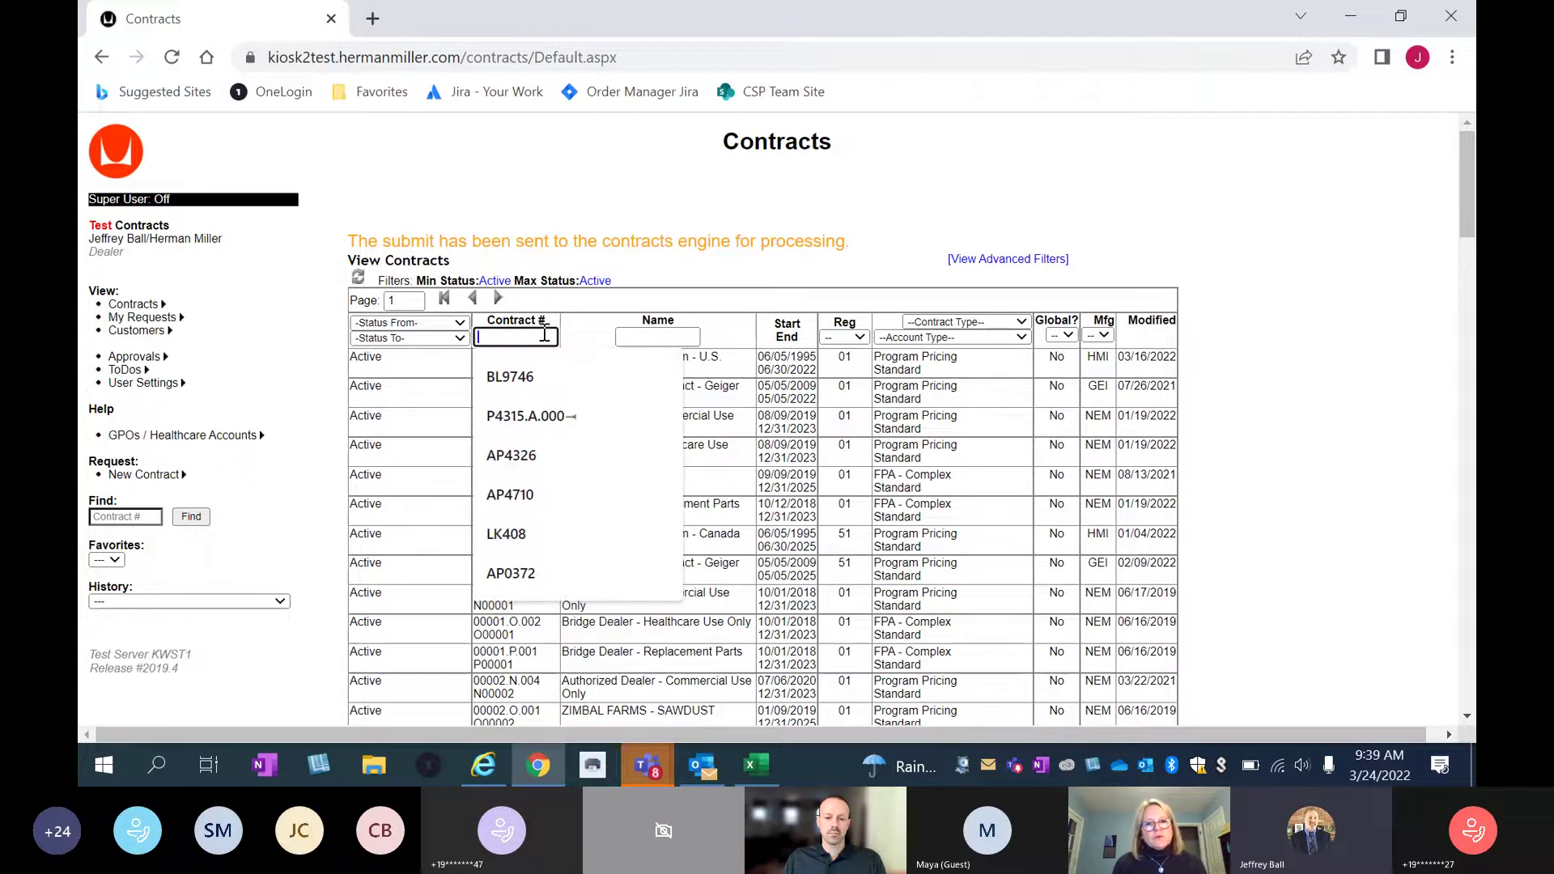
text(ah)
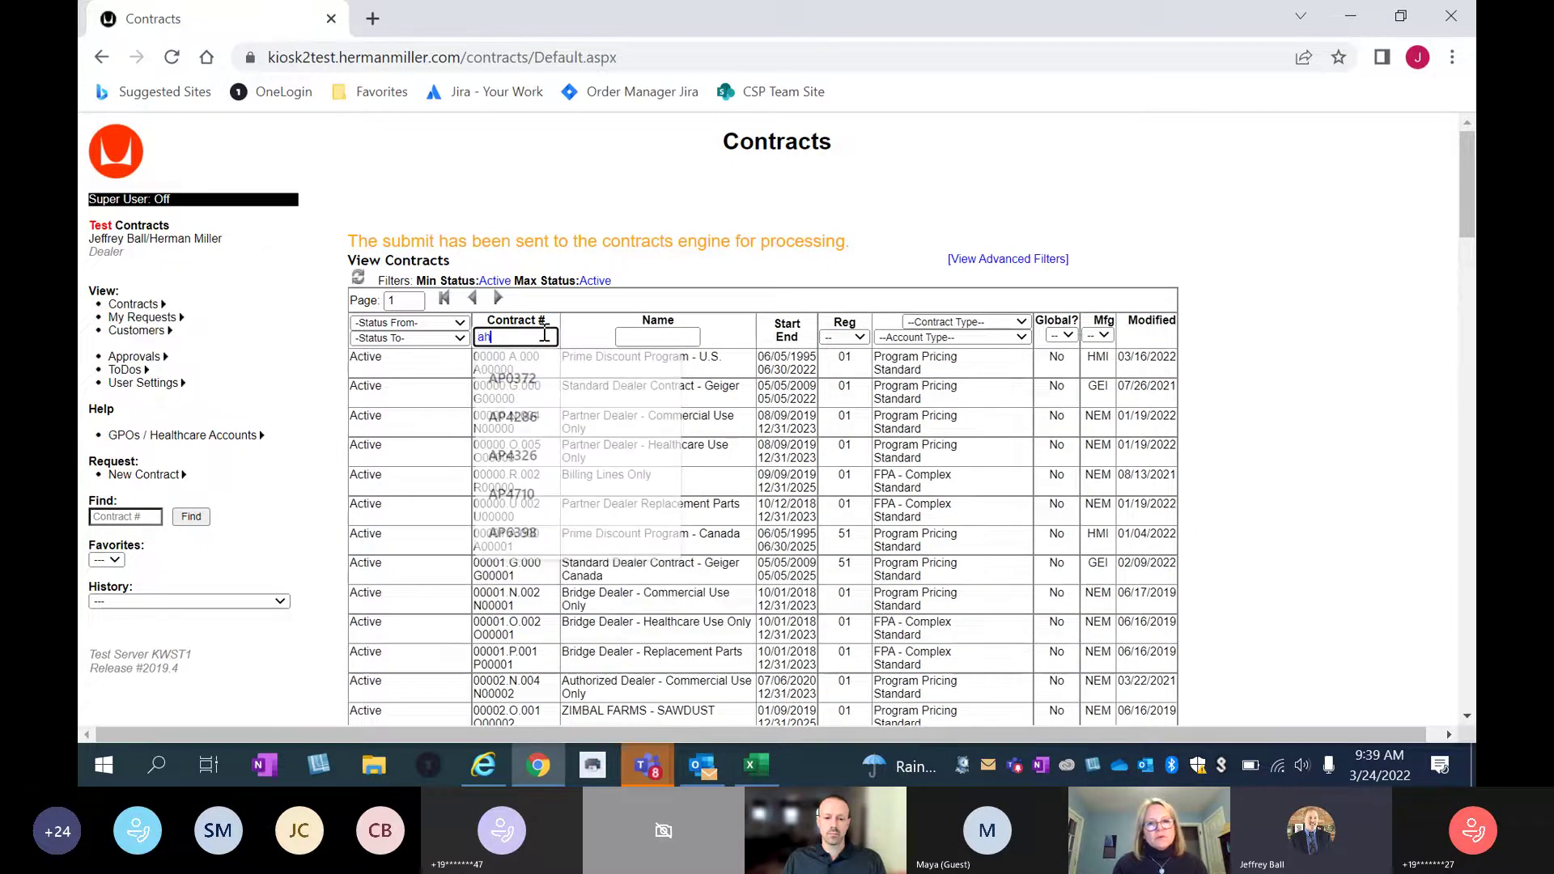
text(0988)
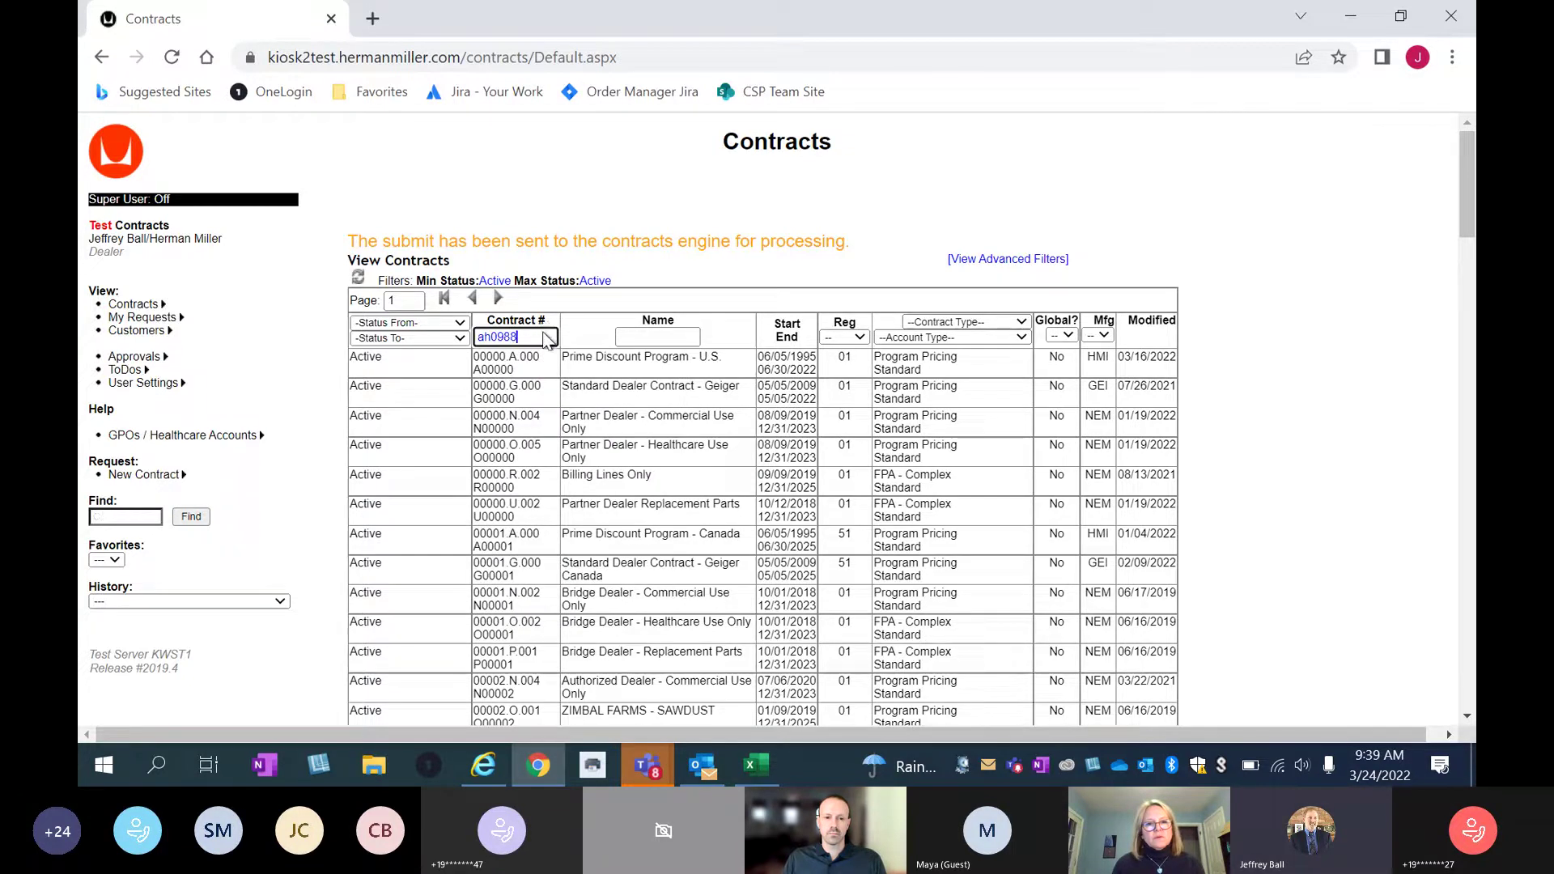
key(Return)
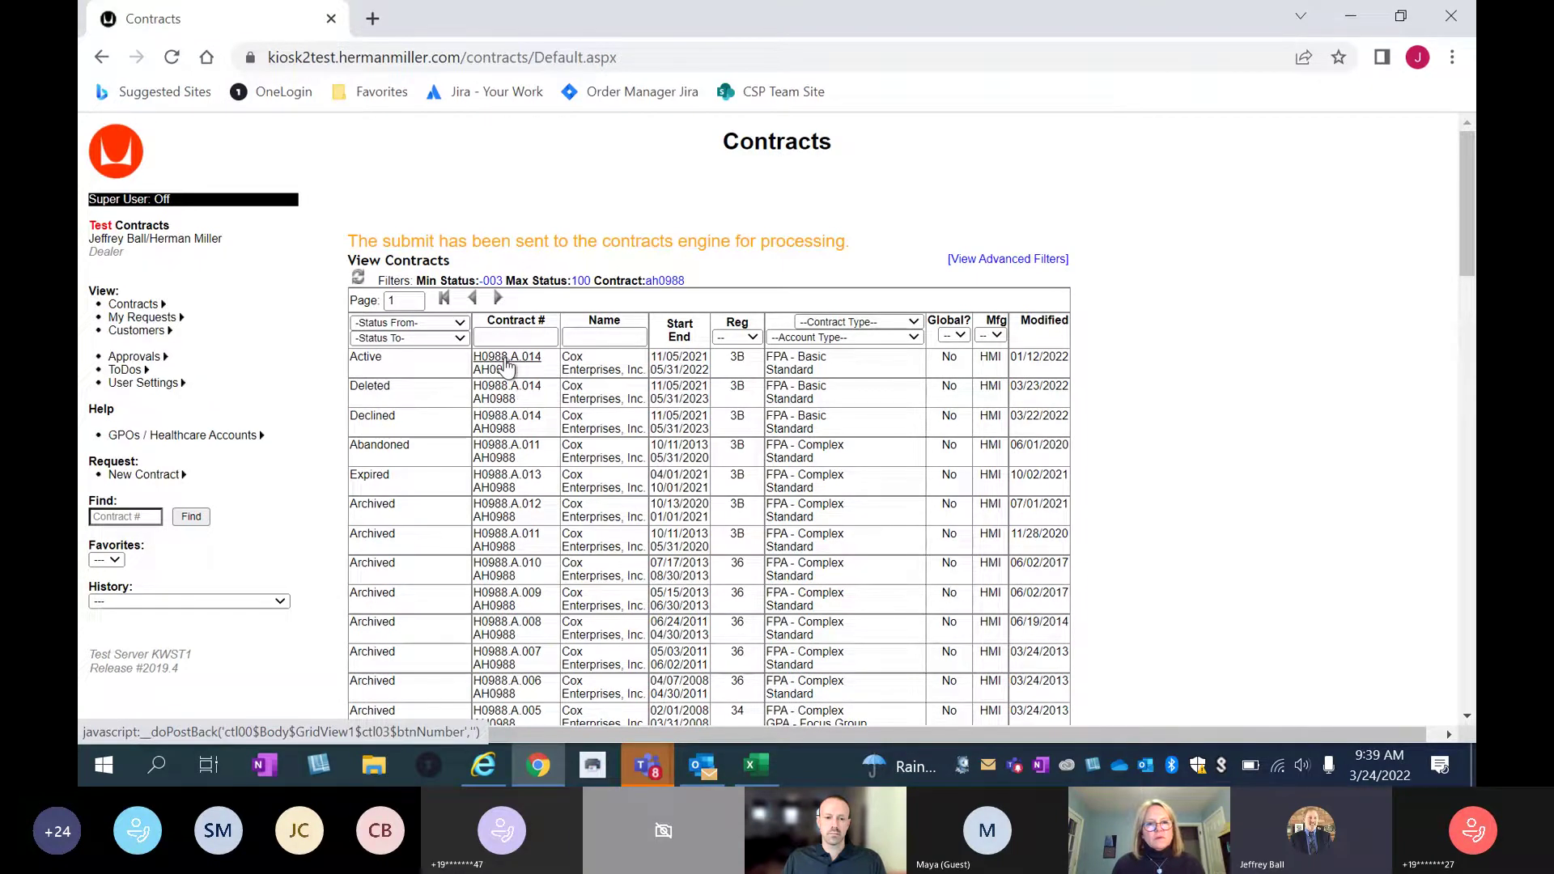
click(506, 362)
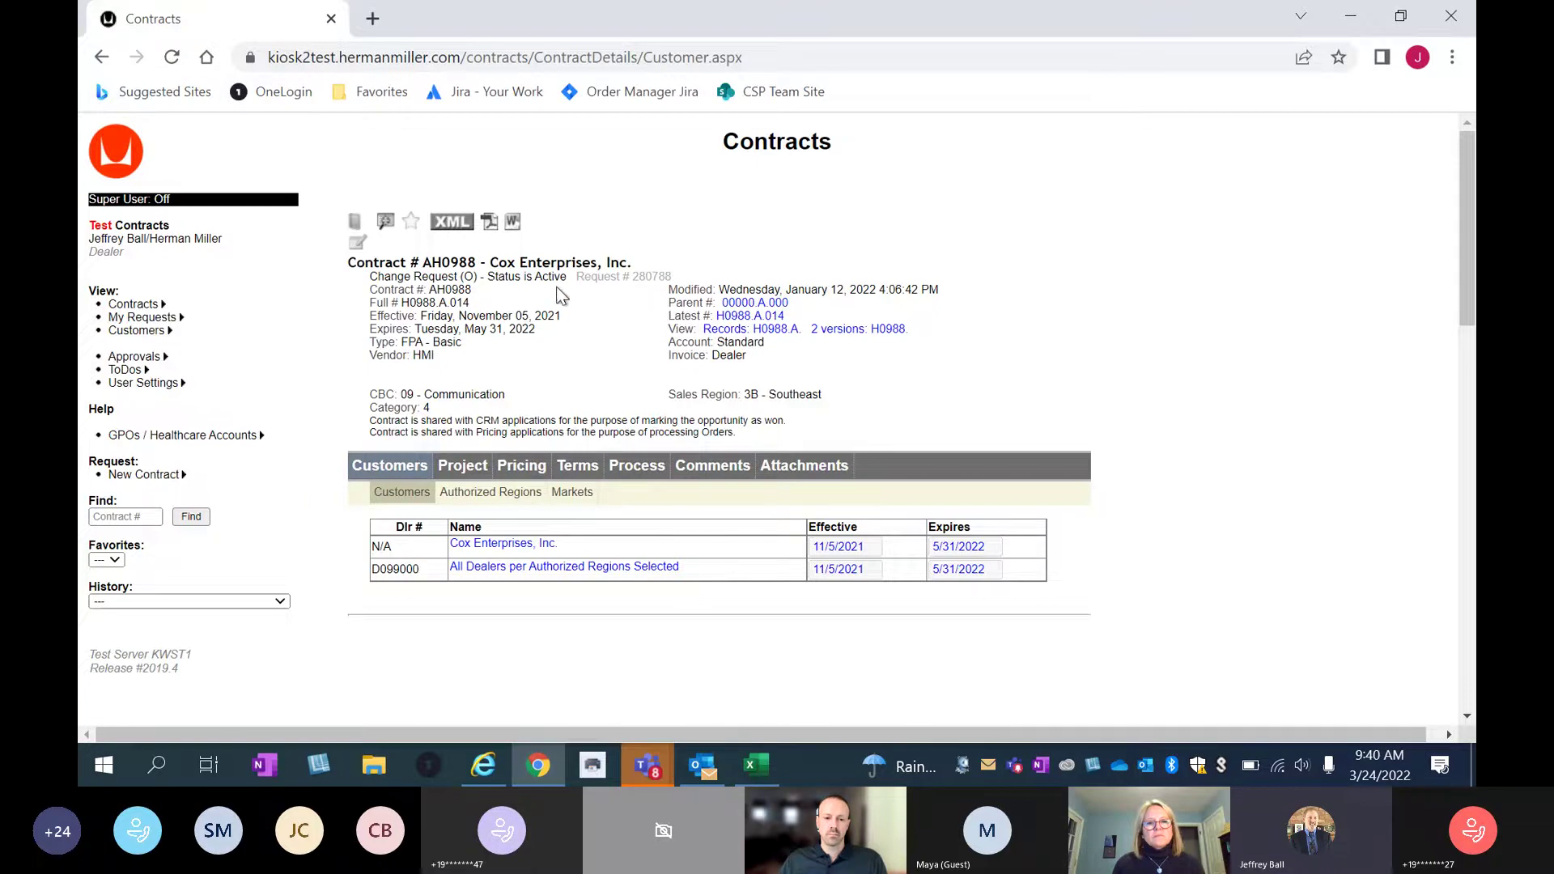
Start a change request on the Cox Enterprises contract and enter the reason "Add products, extend, change discounts, app price protection".
click(356, 240)
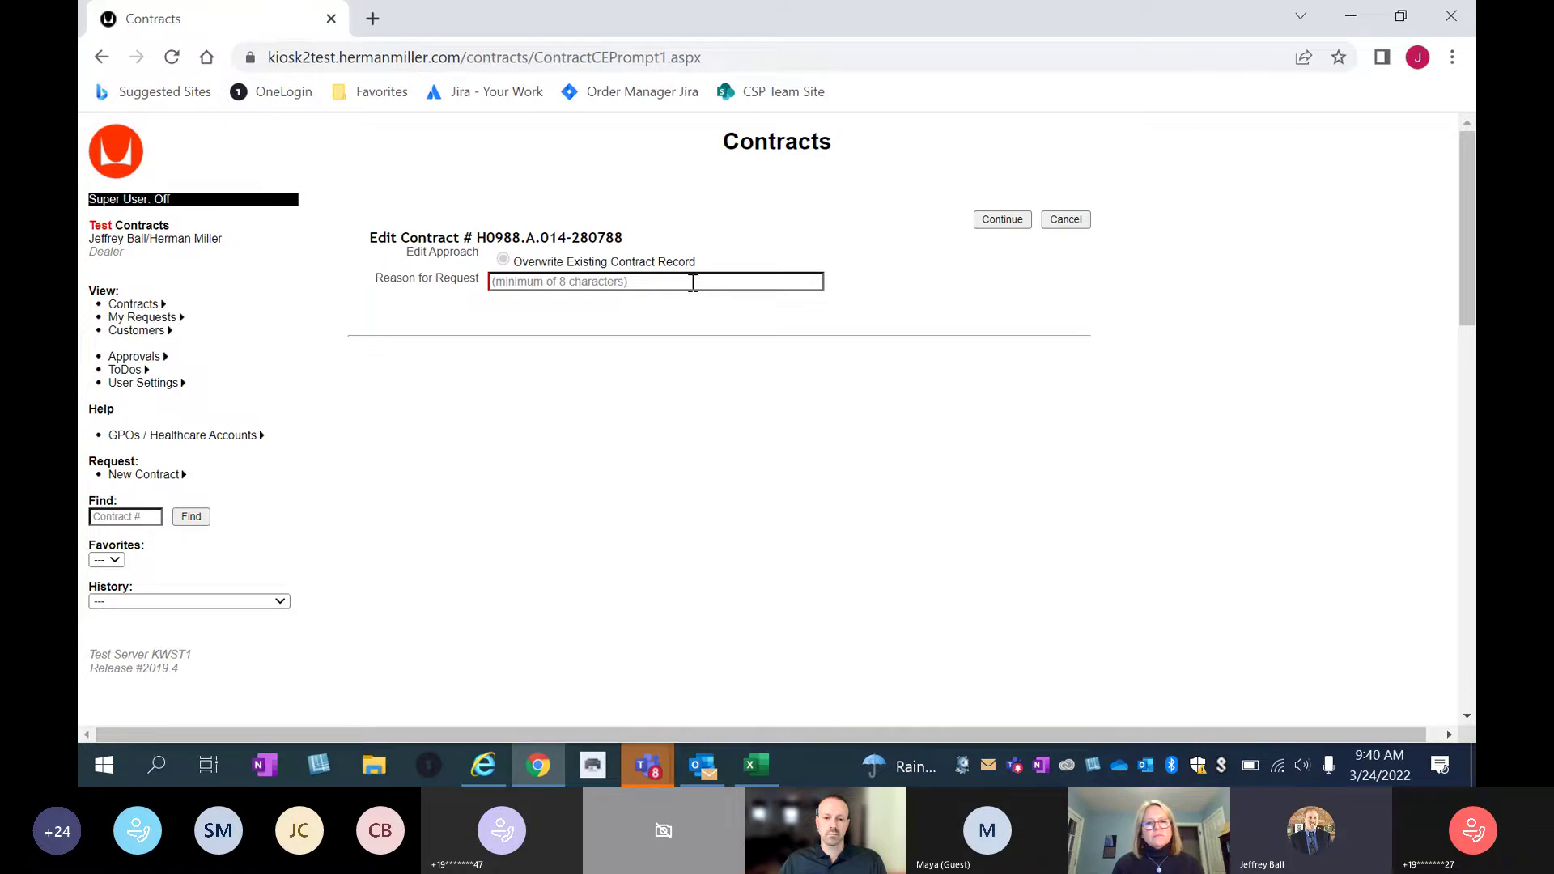
click(693, 282)
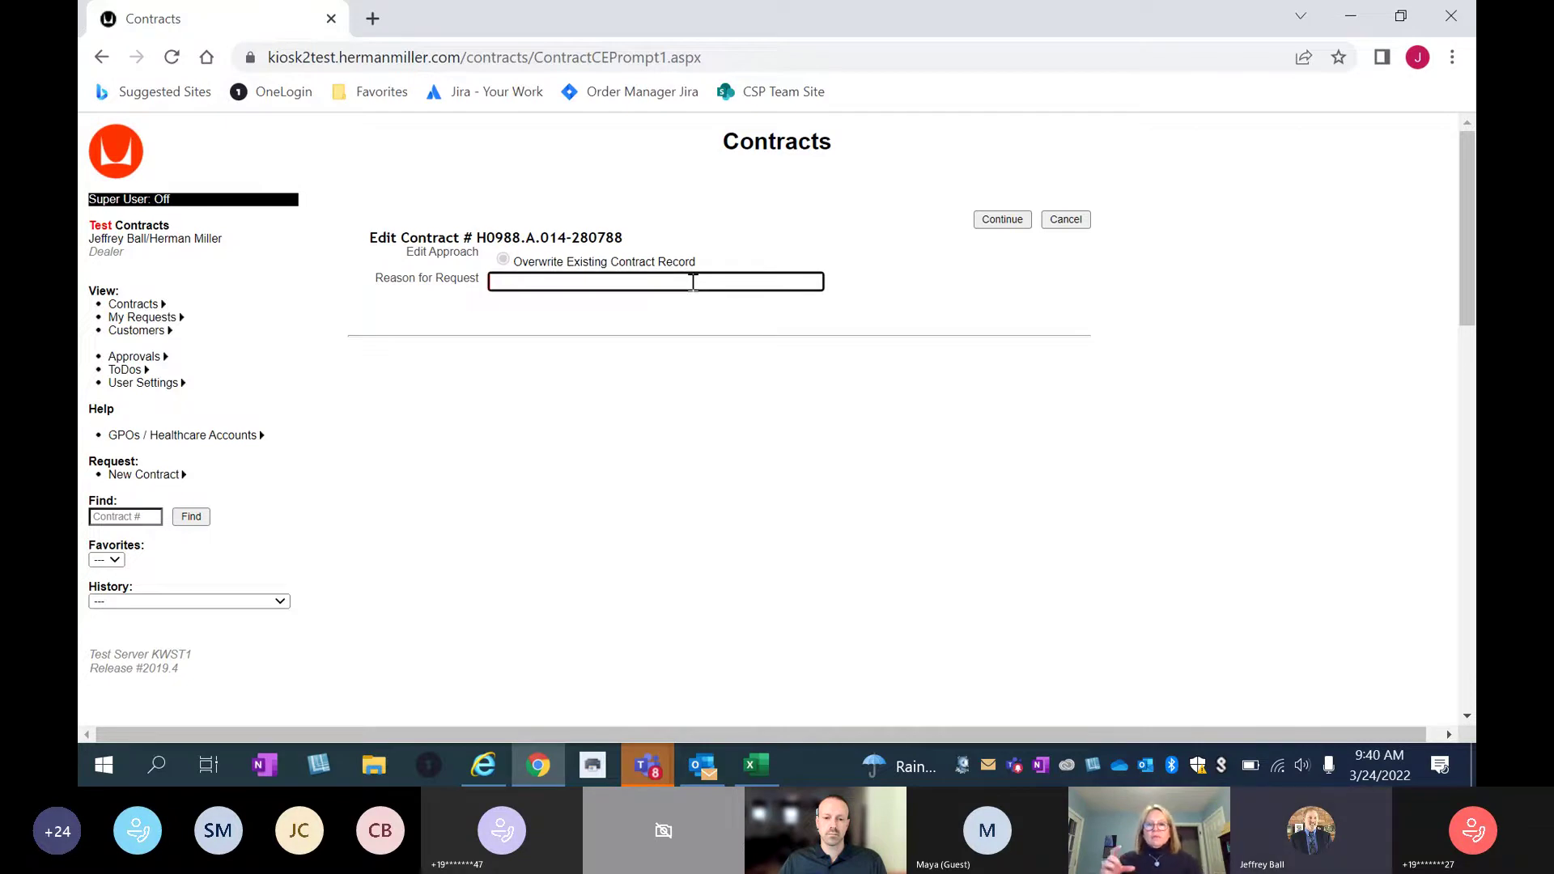
text(Add)
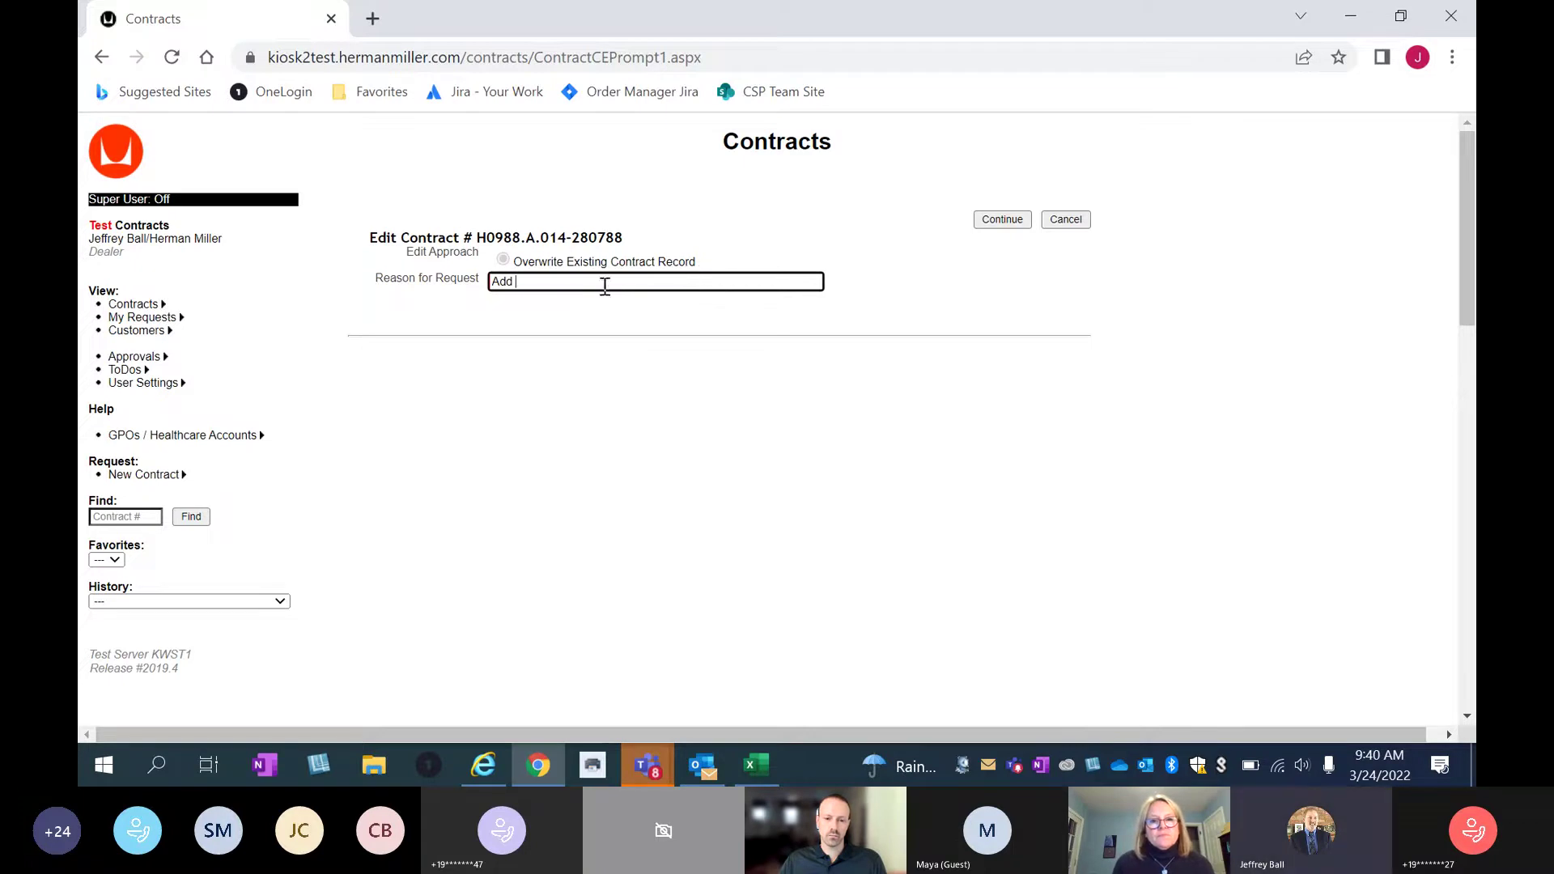
text(procu)
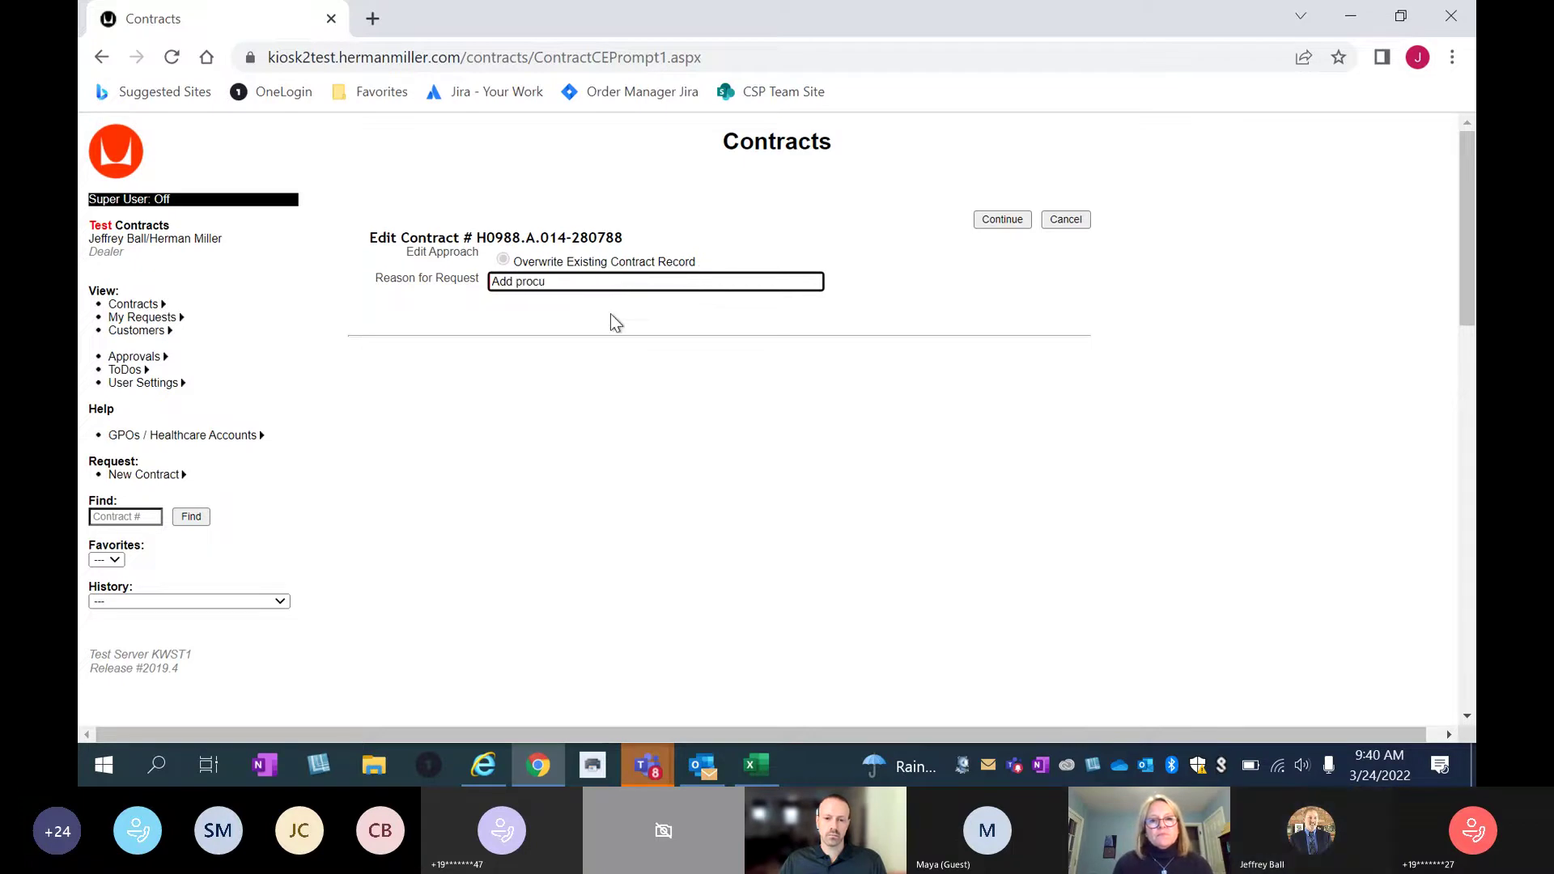
key(ctrl+shift+Left)
text(proc)
text(duct)
text(s)
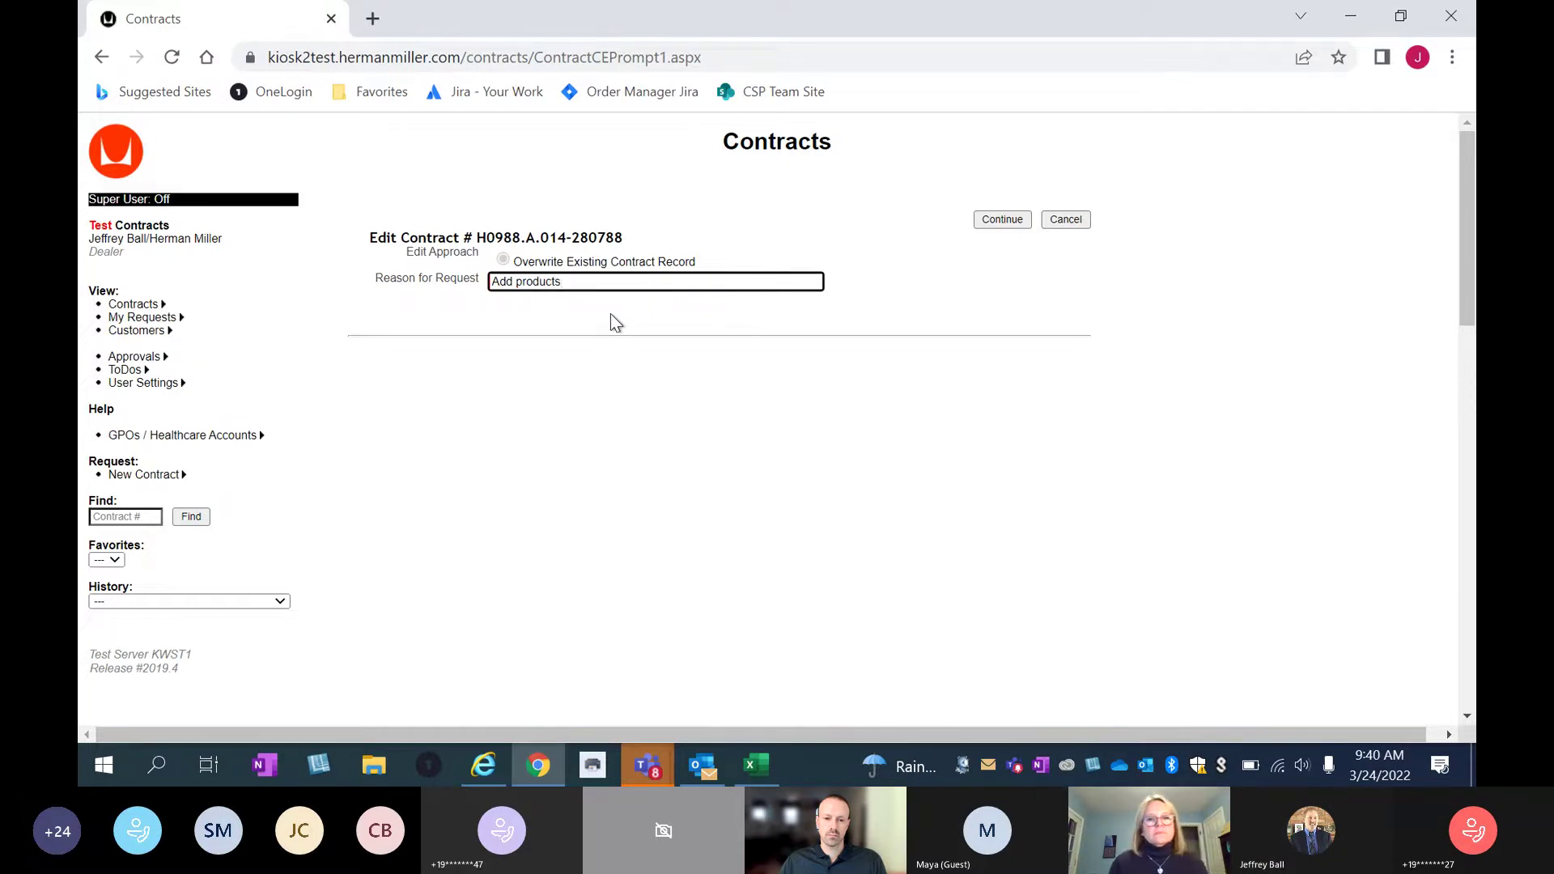
text(, extend )
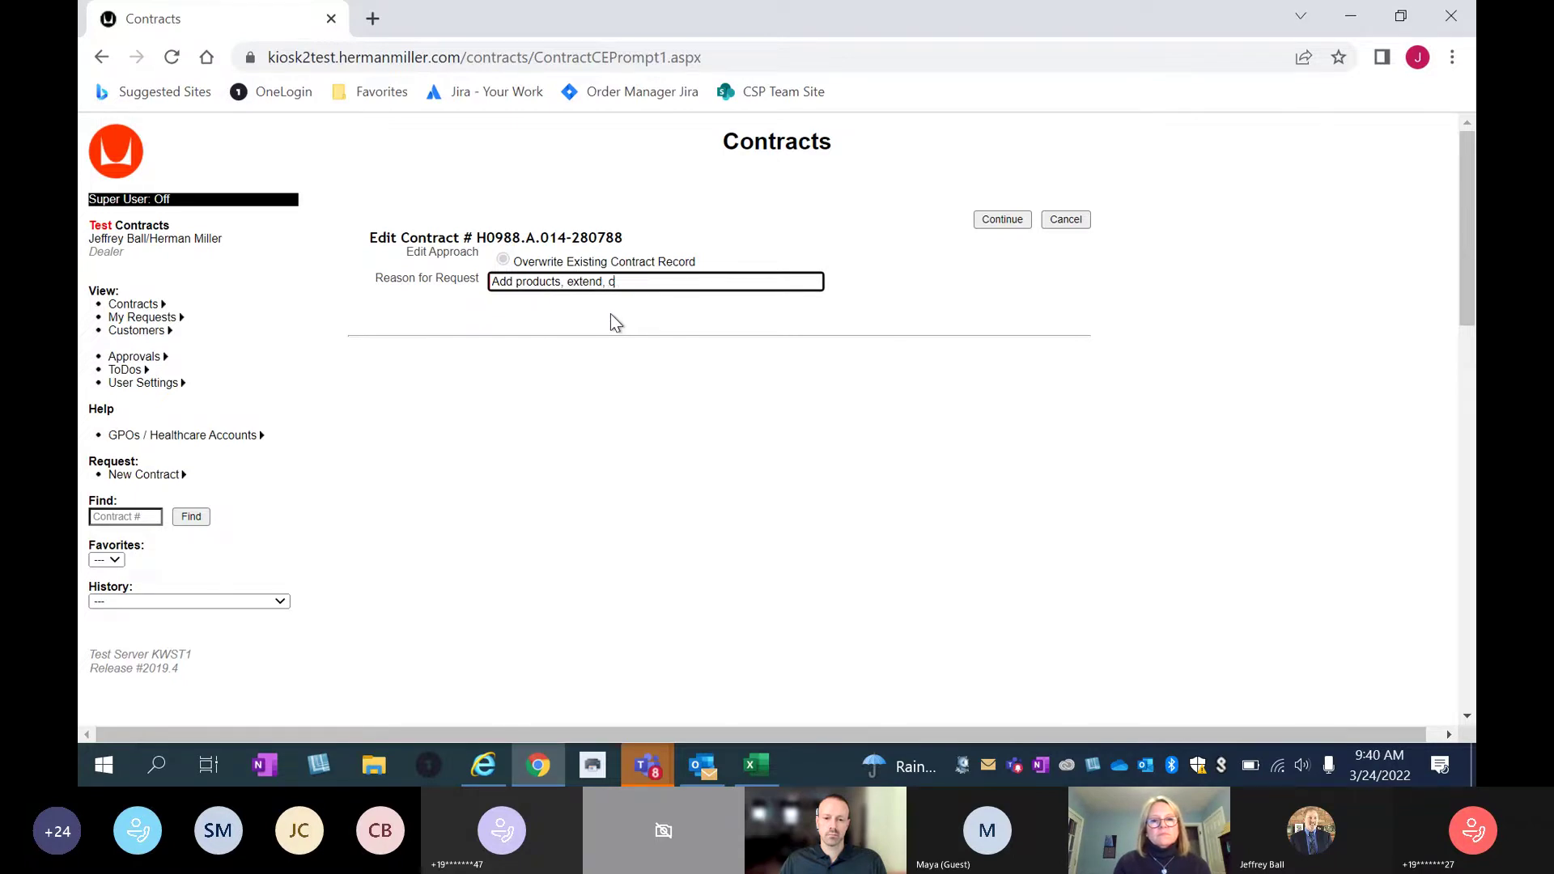
text( change discounts)
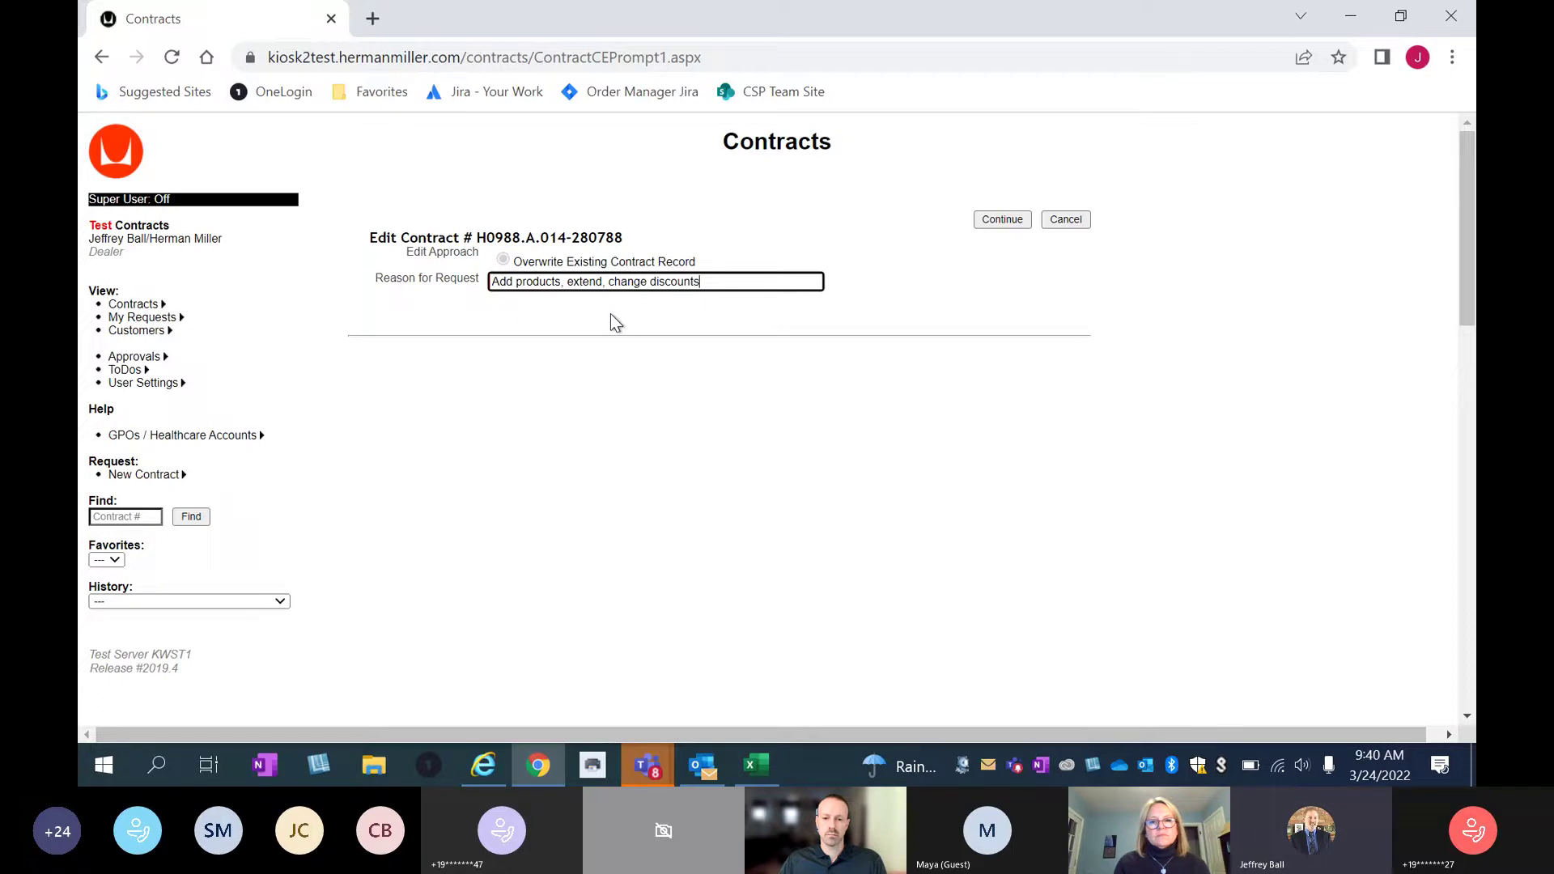
text(, app )
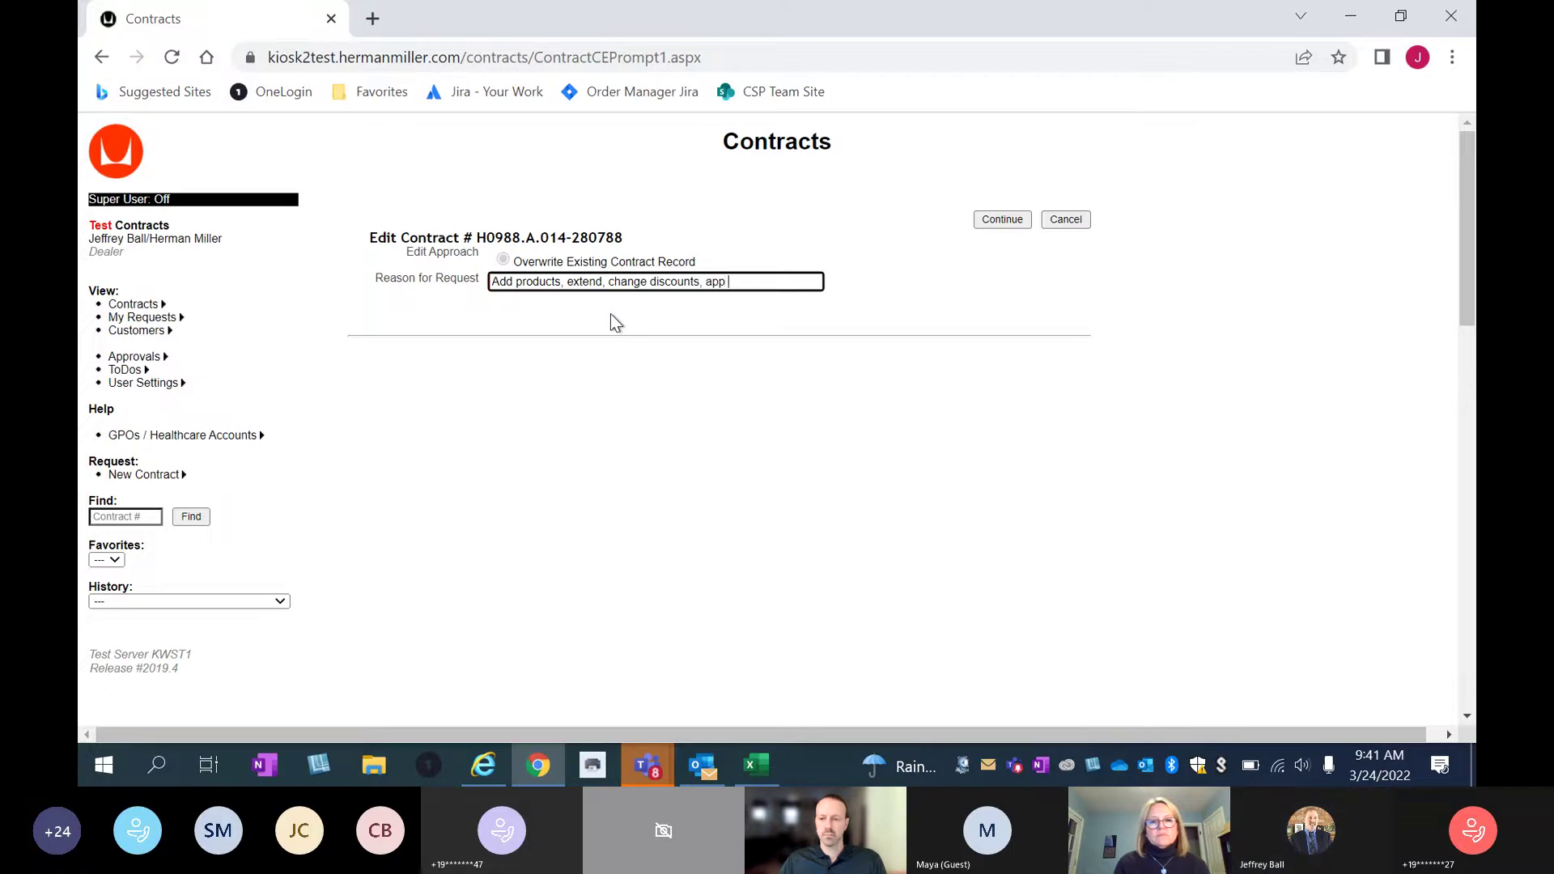
text(price protection)
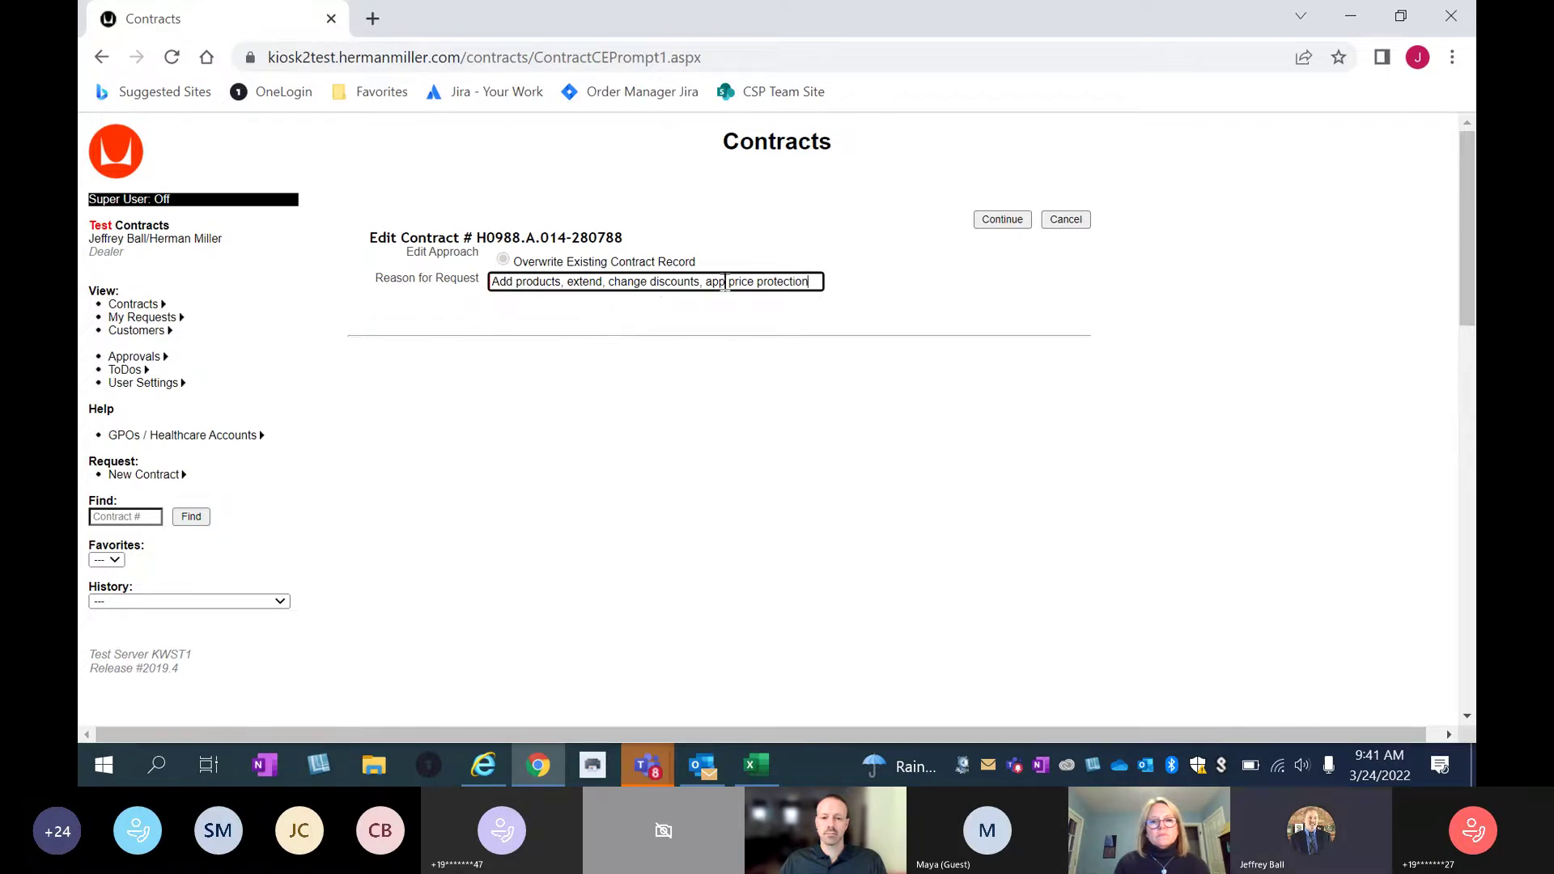
Correct "app" to "add" in the reason for request and continue to the draft change request.
key(Left)
key(Left)
key(Left)
key(Left)
key(Left)
key(Left)
key(Left)
key(Left)
key(Left)
key(Left)
key(Left)
key(Left)
key(Left)
key(Left)
key(Left)
key(Left)
key(Left)
key(BackSpace)
key(BackSpace)
text(dd)
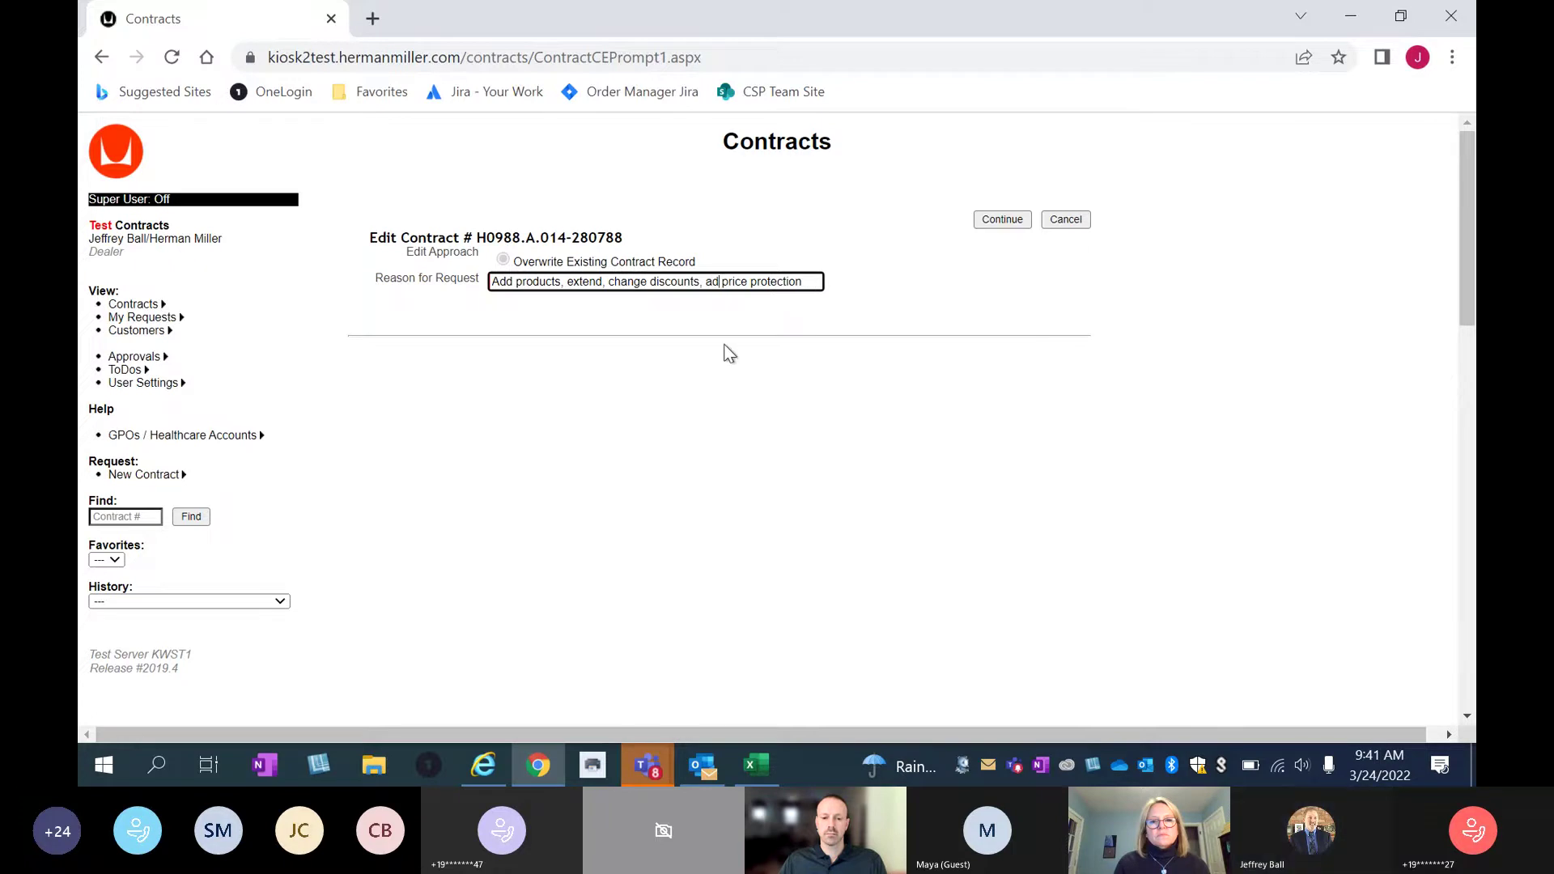
click(1003, 225)
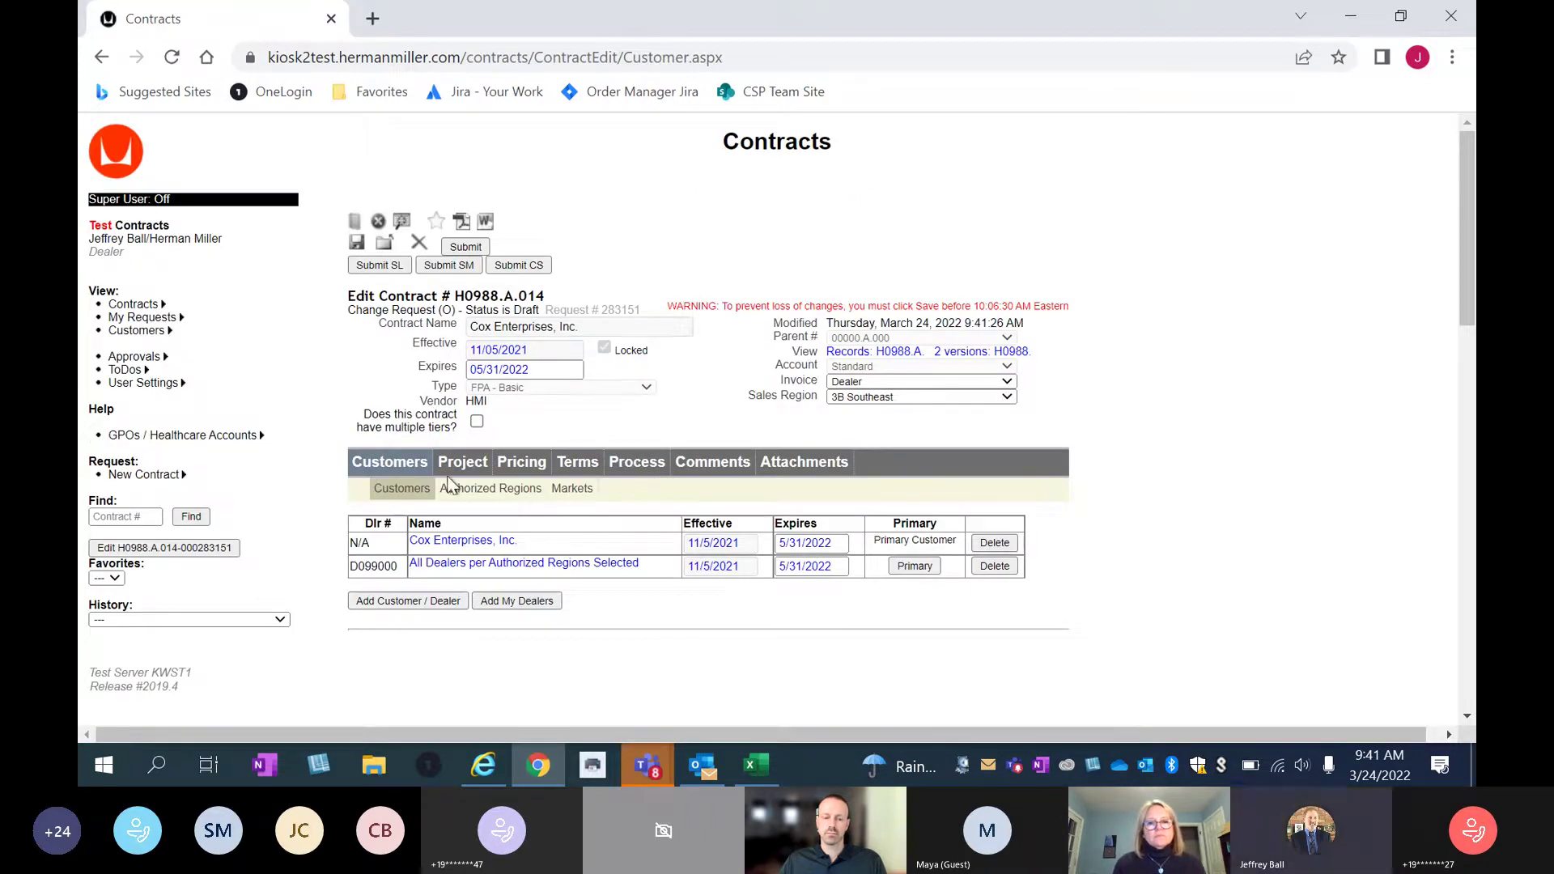
Extend the contract's expiration date to 05/31/2023, save the request, and check the dates on the contract terms.
click(544, 370)
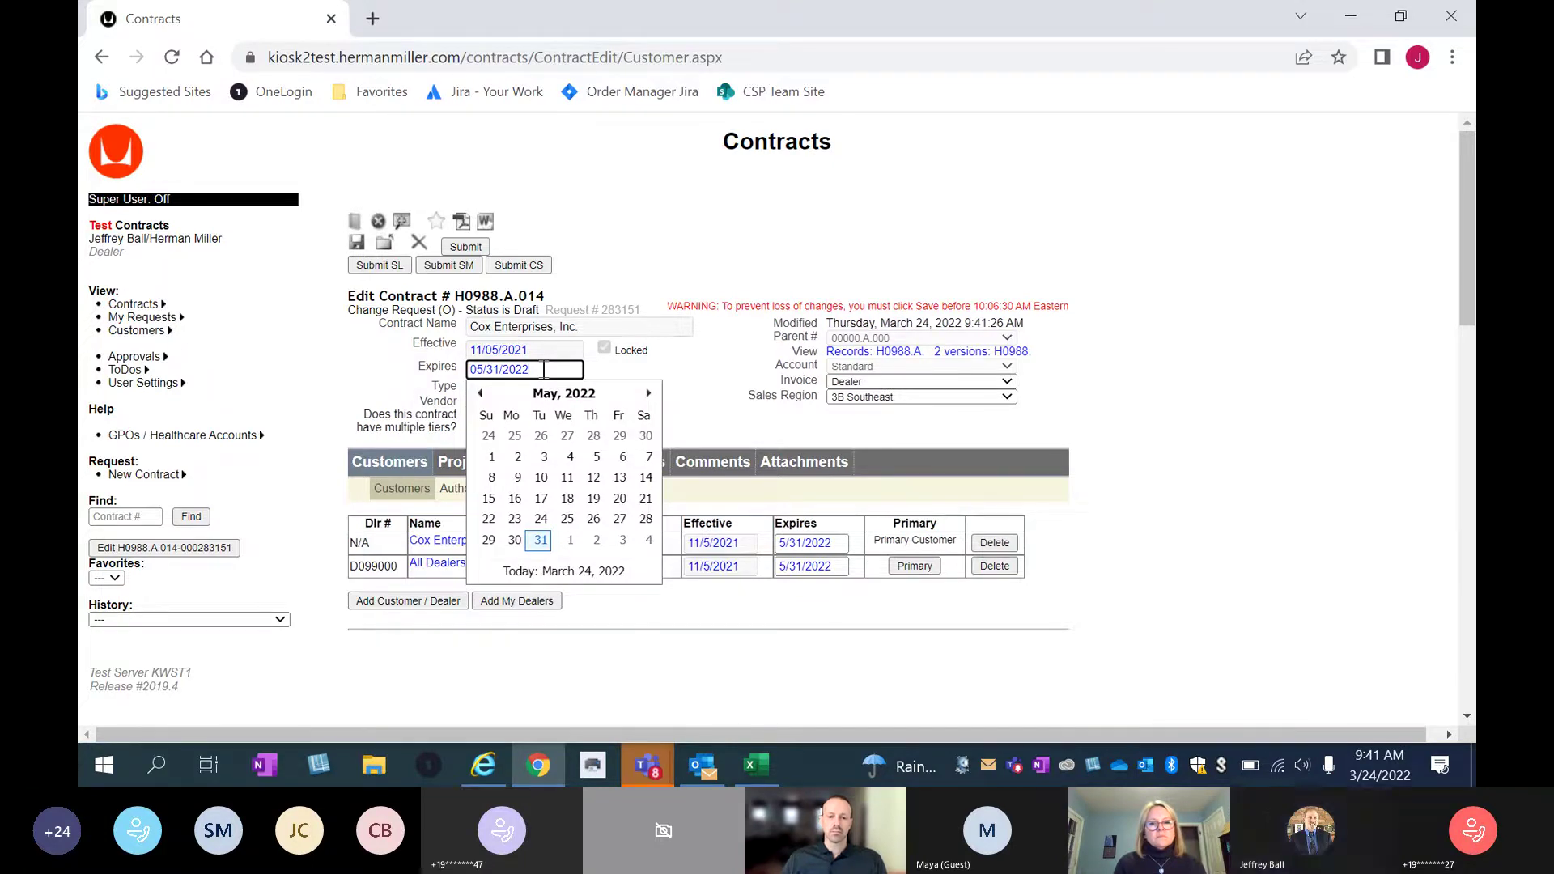
key(BackSpace)
text(3)
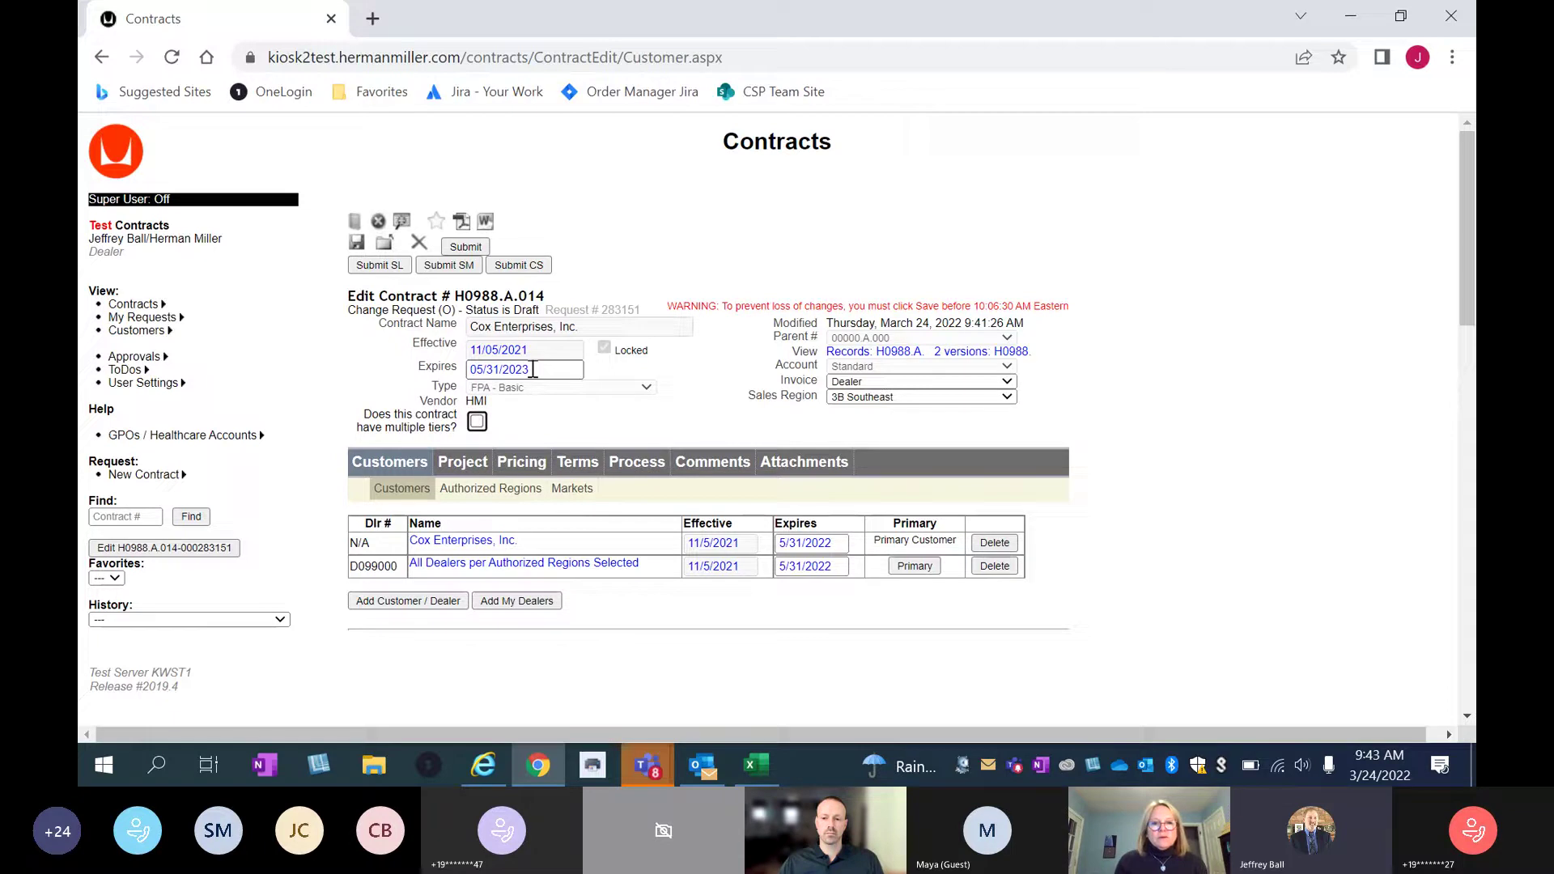
click(356, 243)
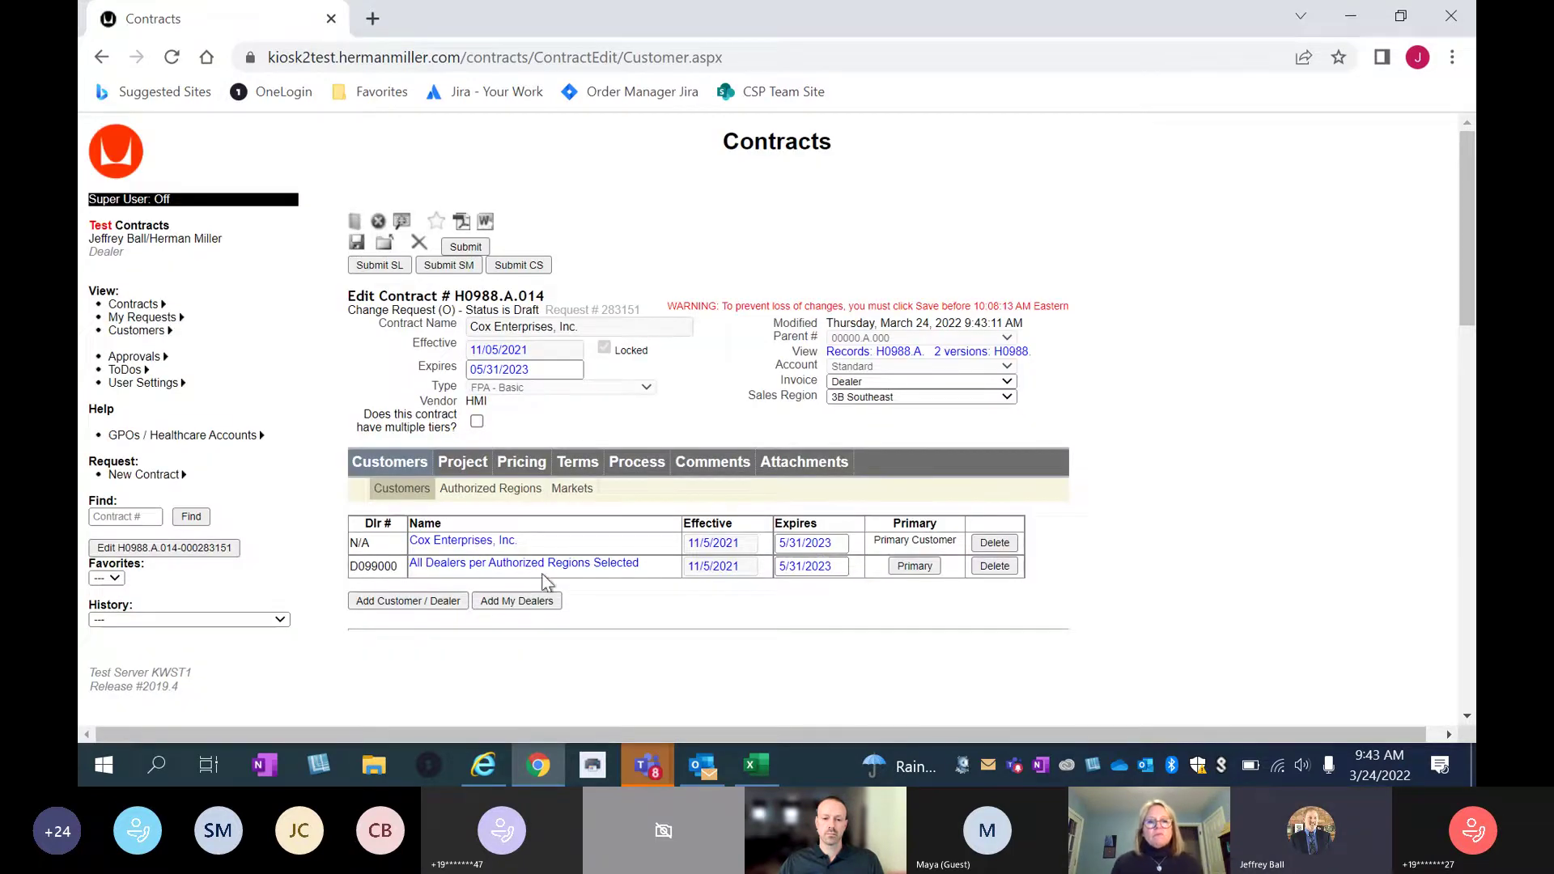
click(577, 461)
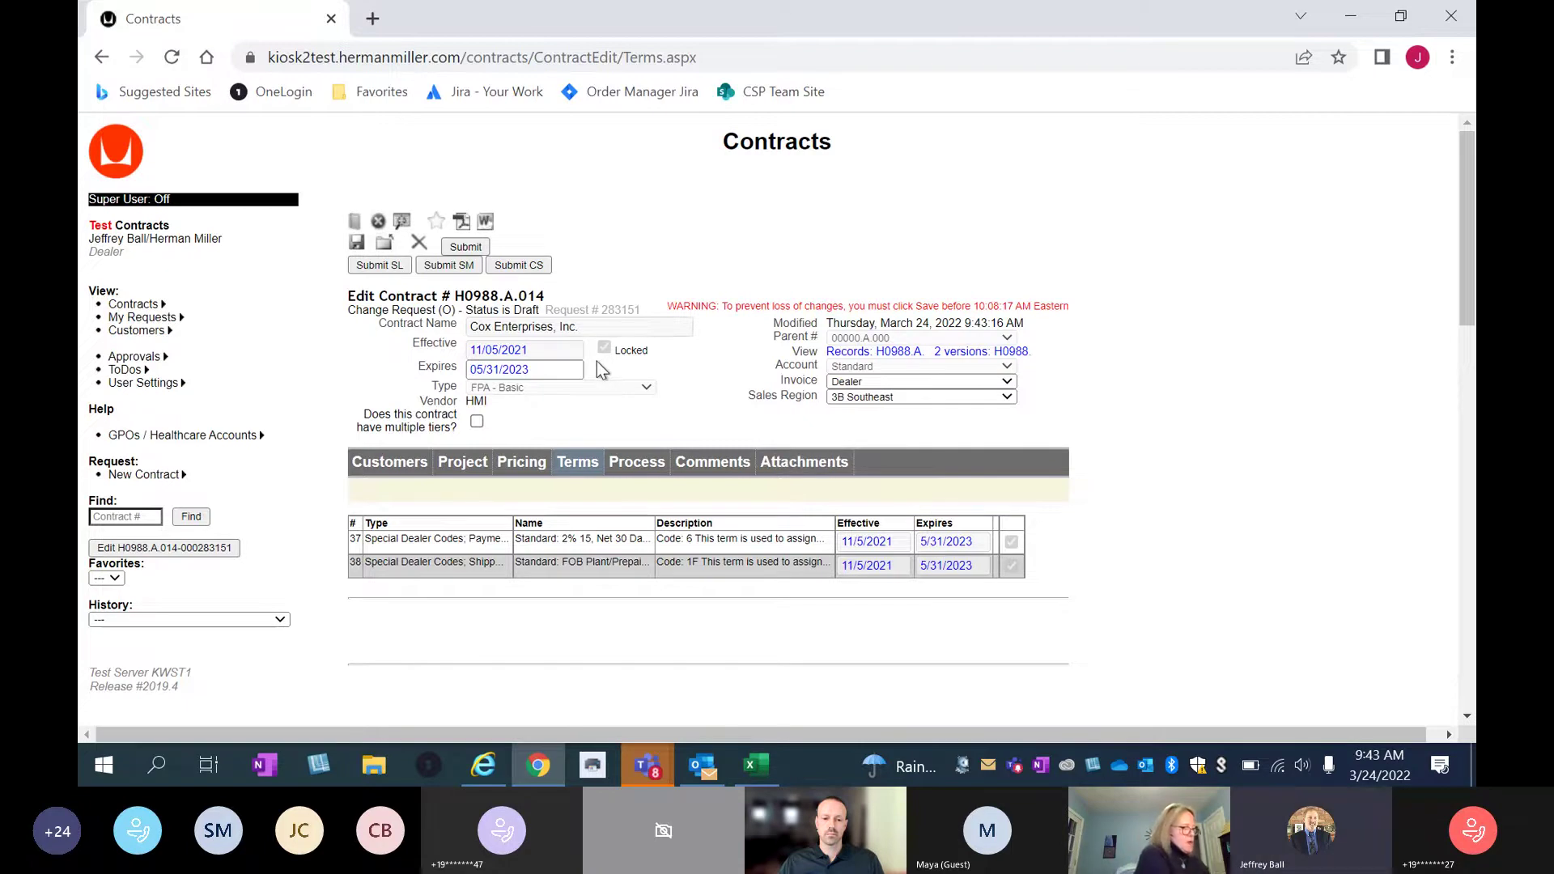
Add the product lines Canvas Group (FR) and Canvas Office Landscape Metal Desk (FK) to the contract's pricing.
click(518, 476)
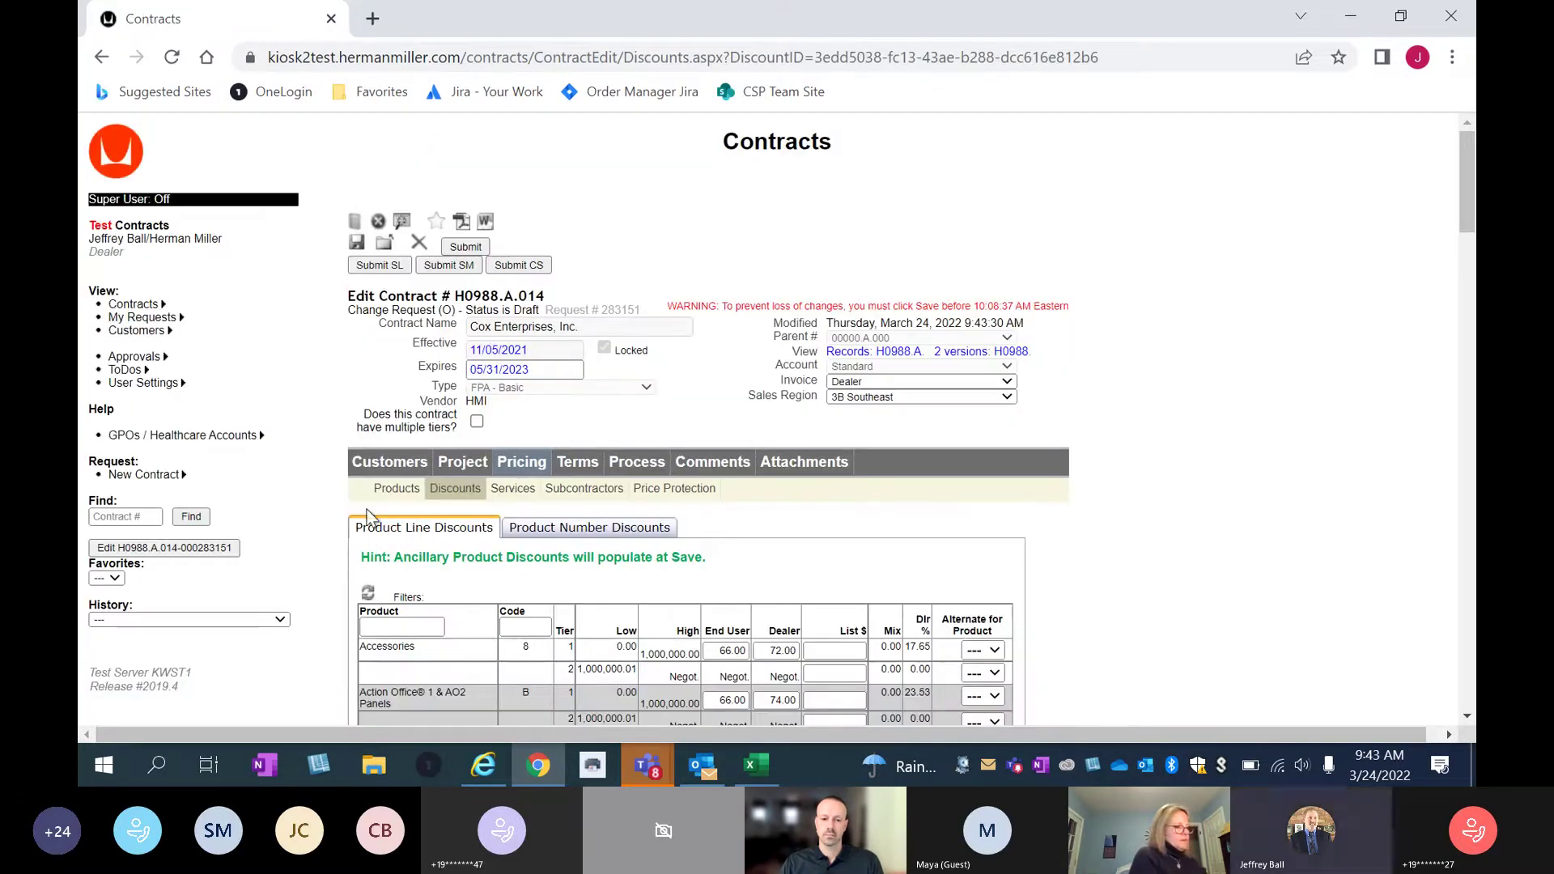
scroll(725, 509, down, 3)
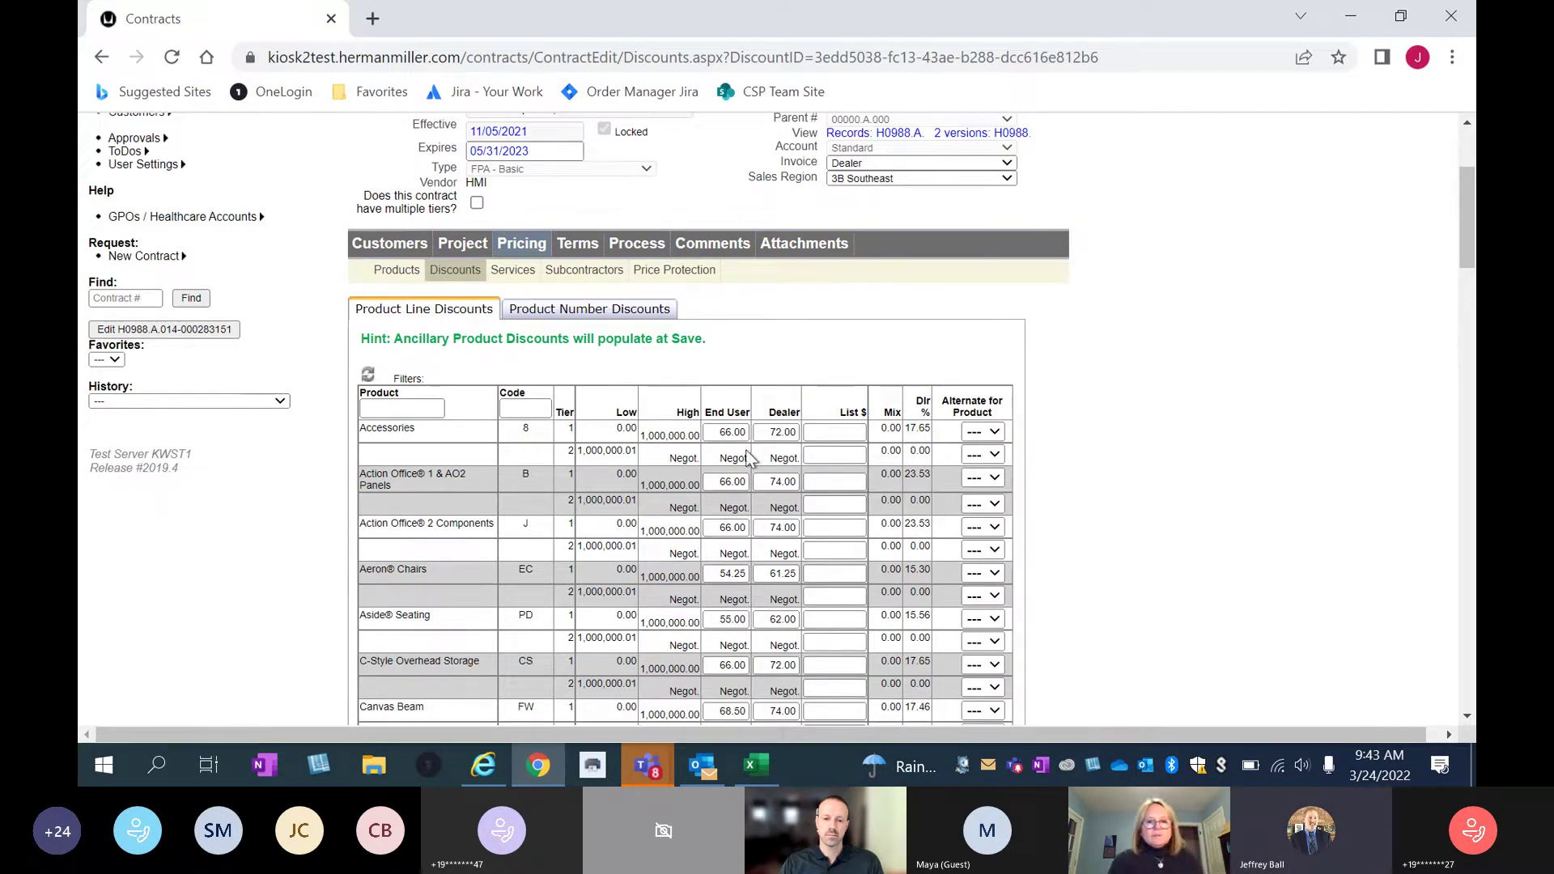
click(396, 272)
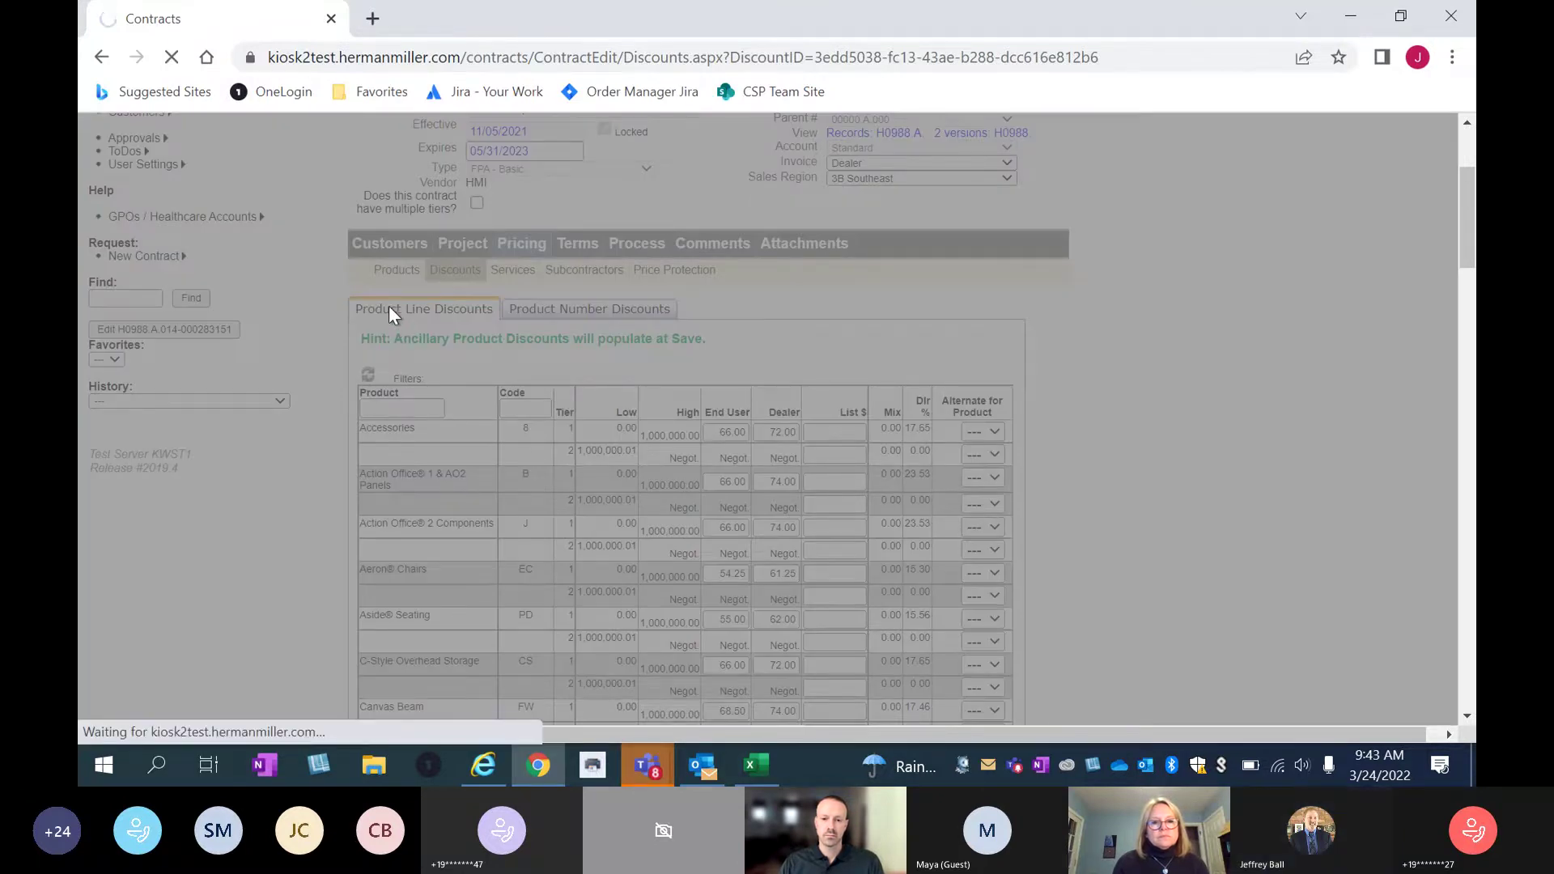
scroll(391, 305, down, 1)
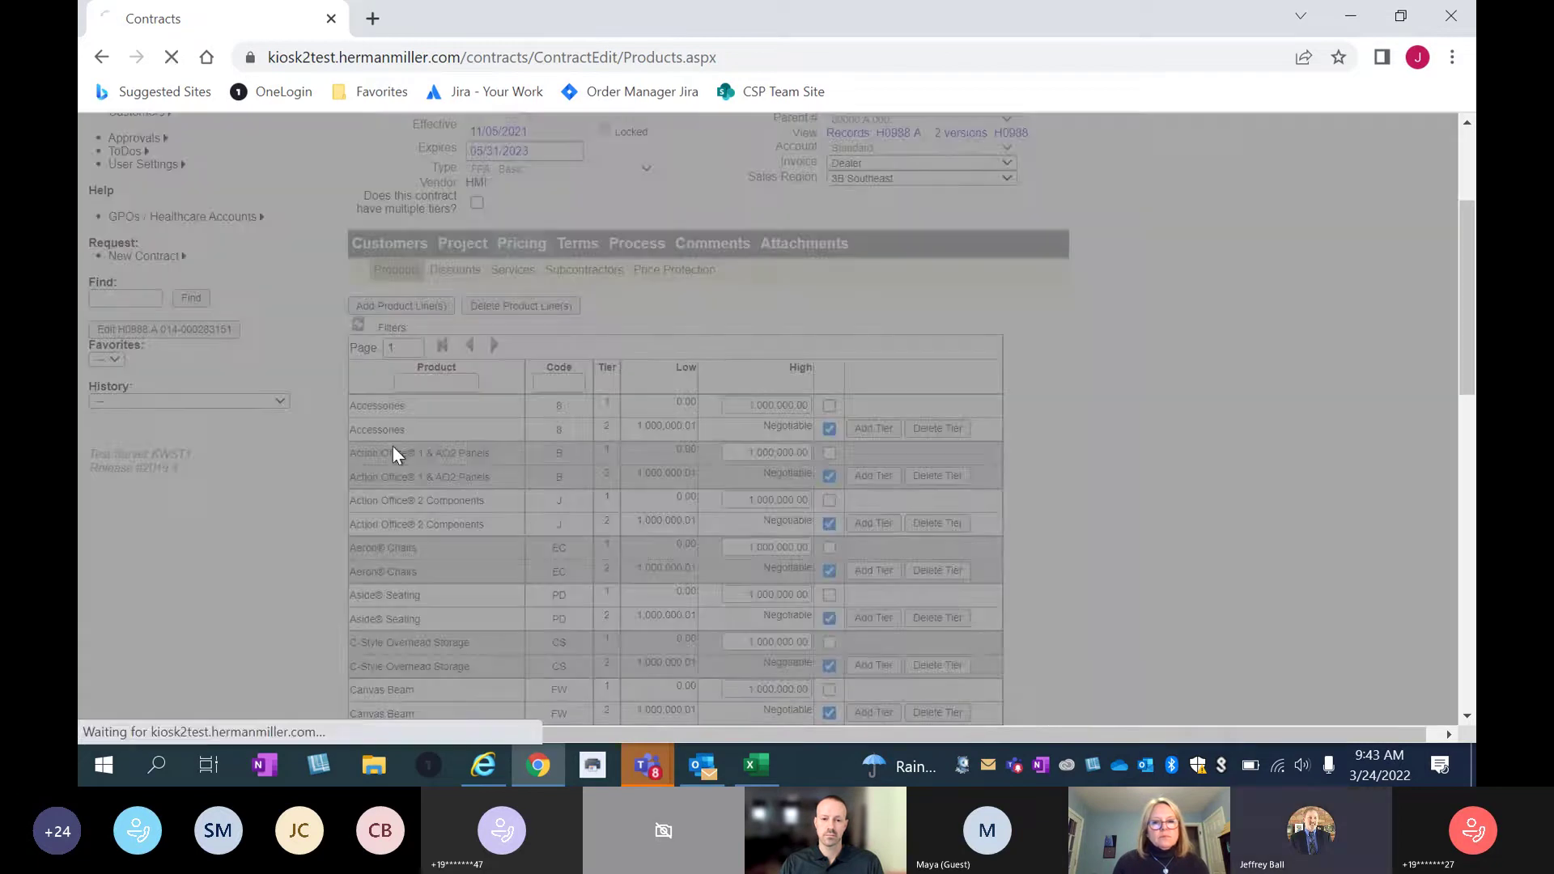
scroll(411, 389, down, 2)
scroll(412, 388, down, 1)
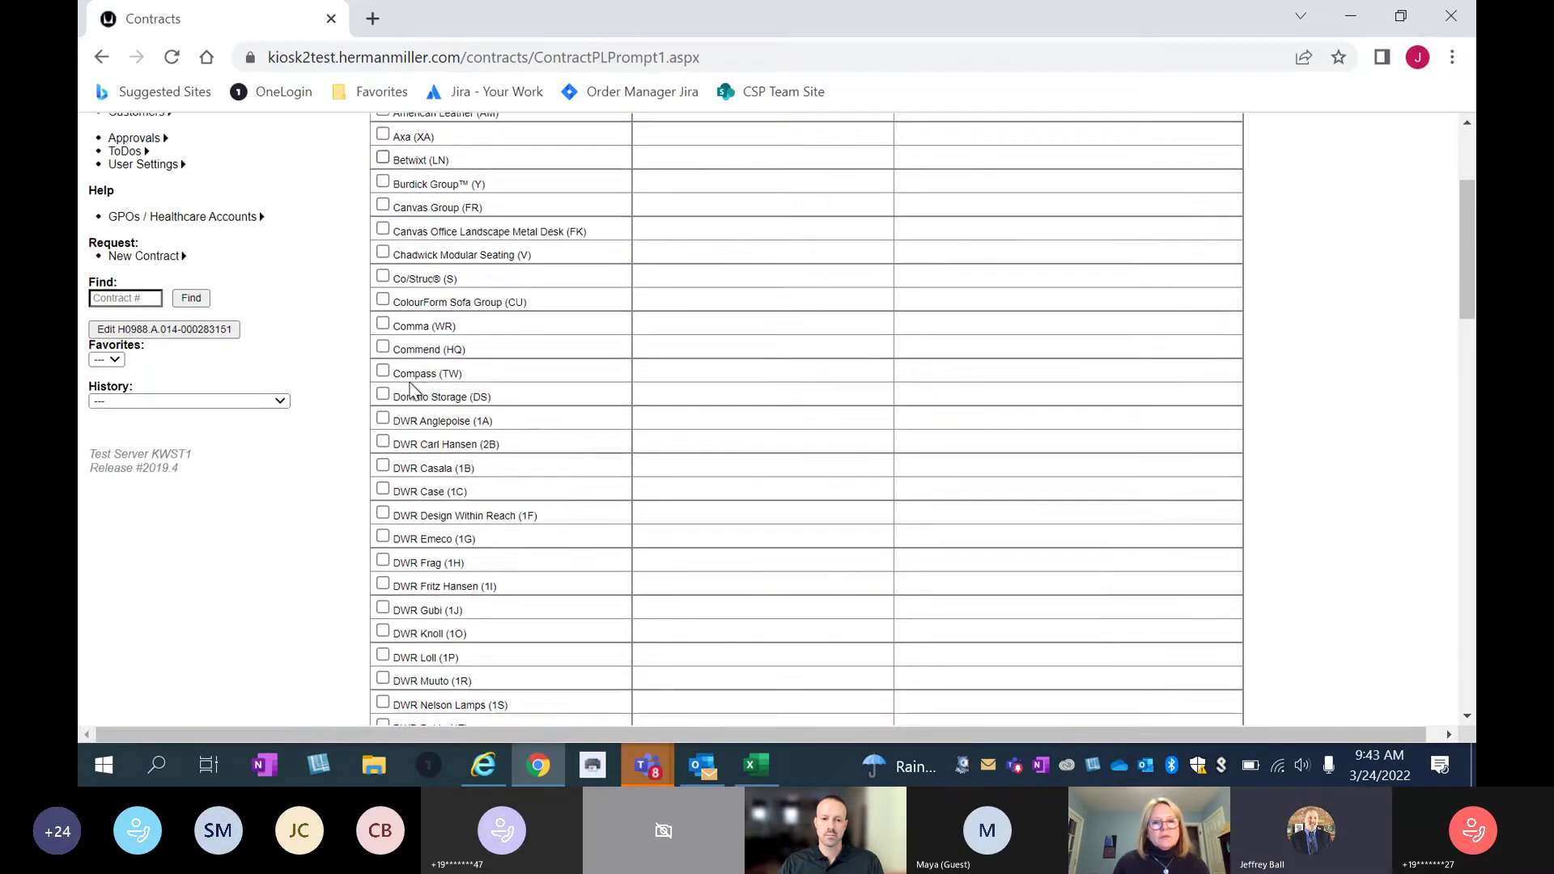
click(382, 205)
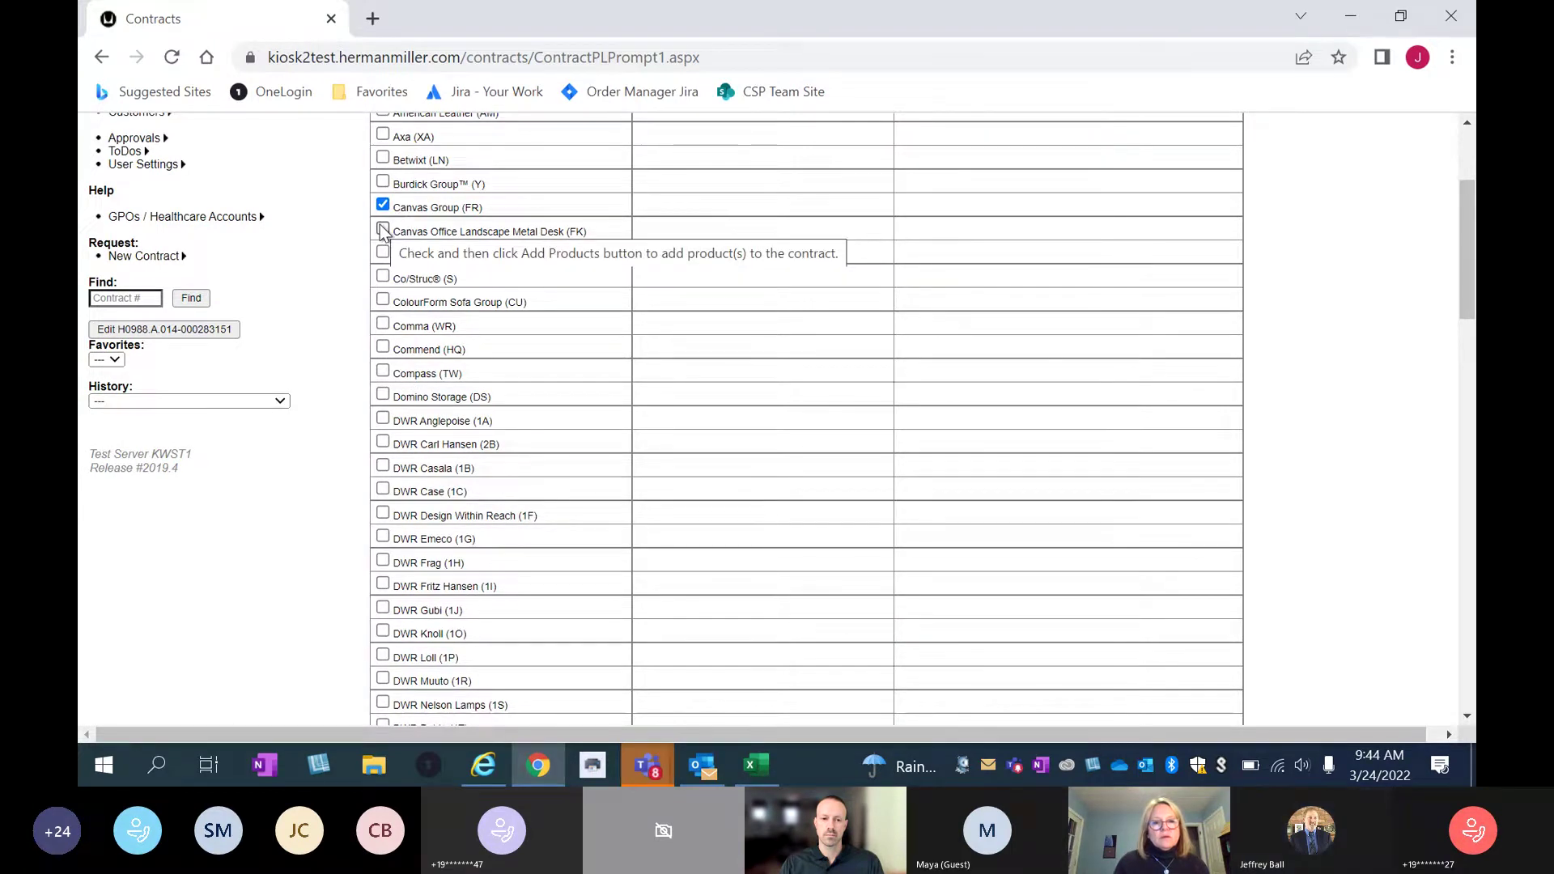
click(383, 229)
scroll(417, 334, up, 3)
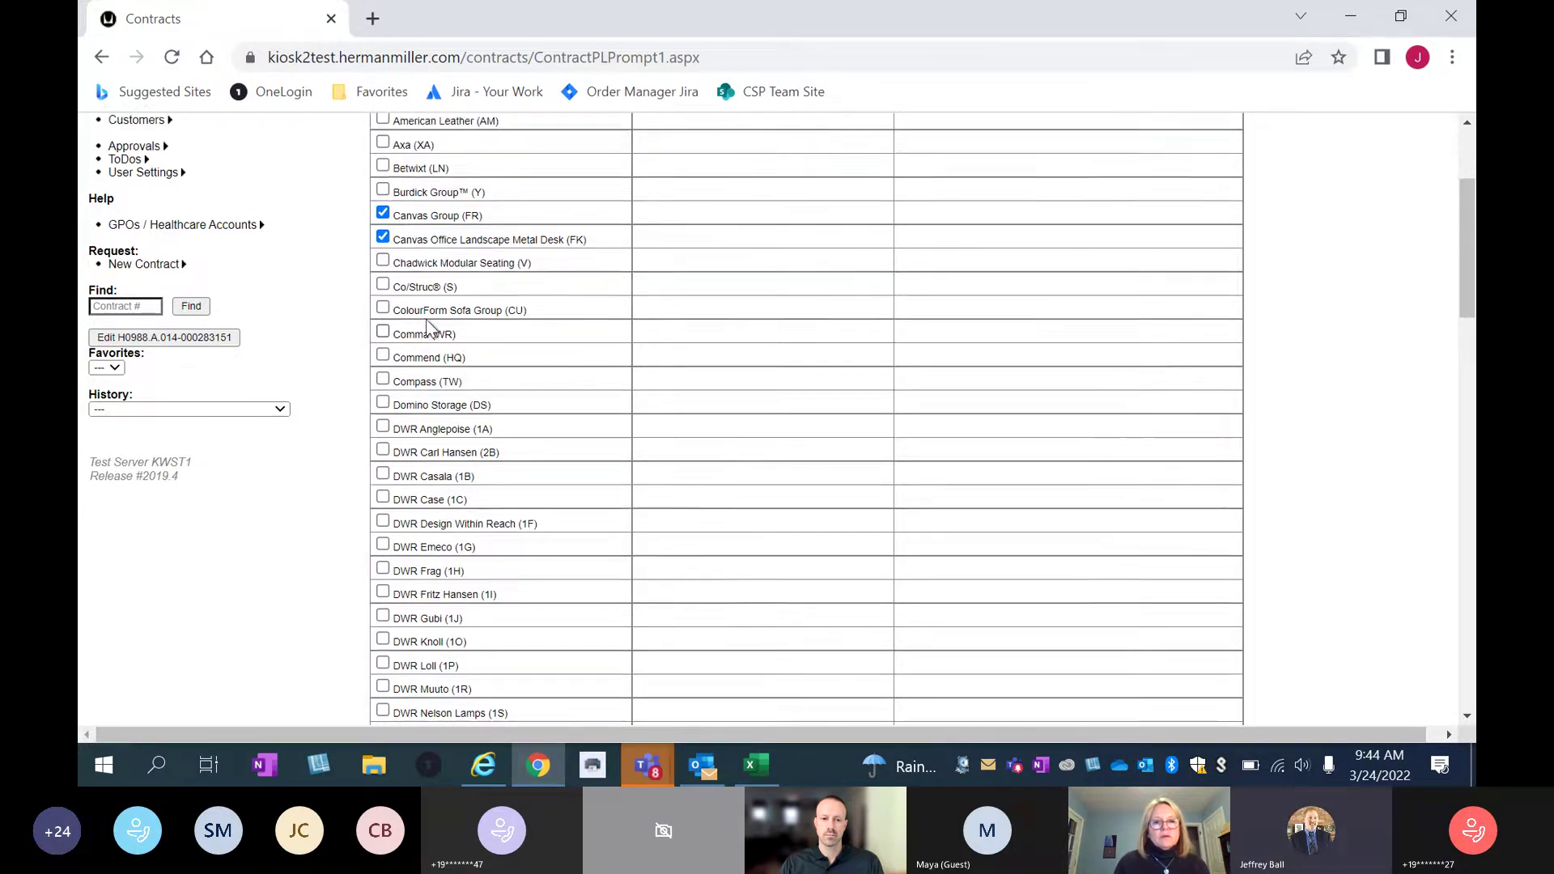
click(413, 257)
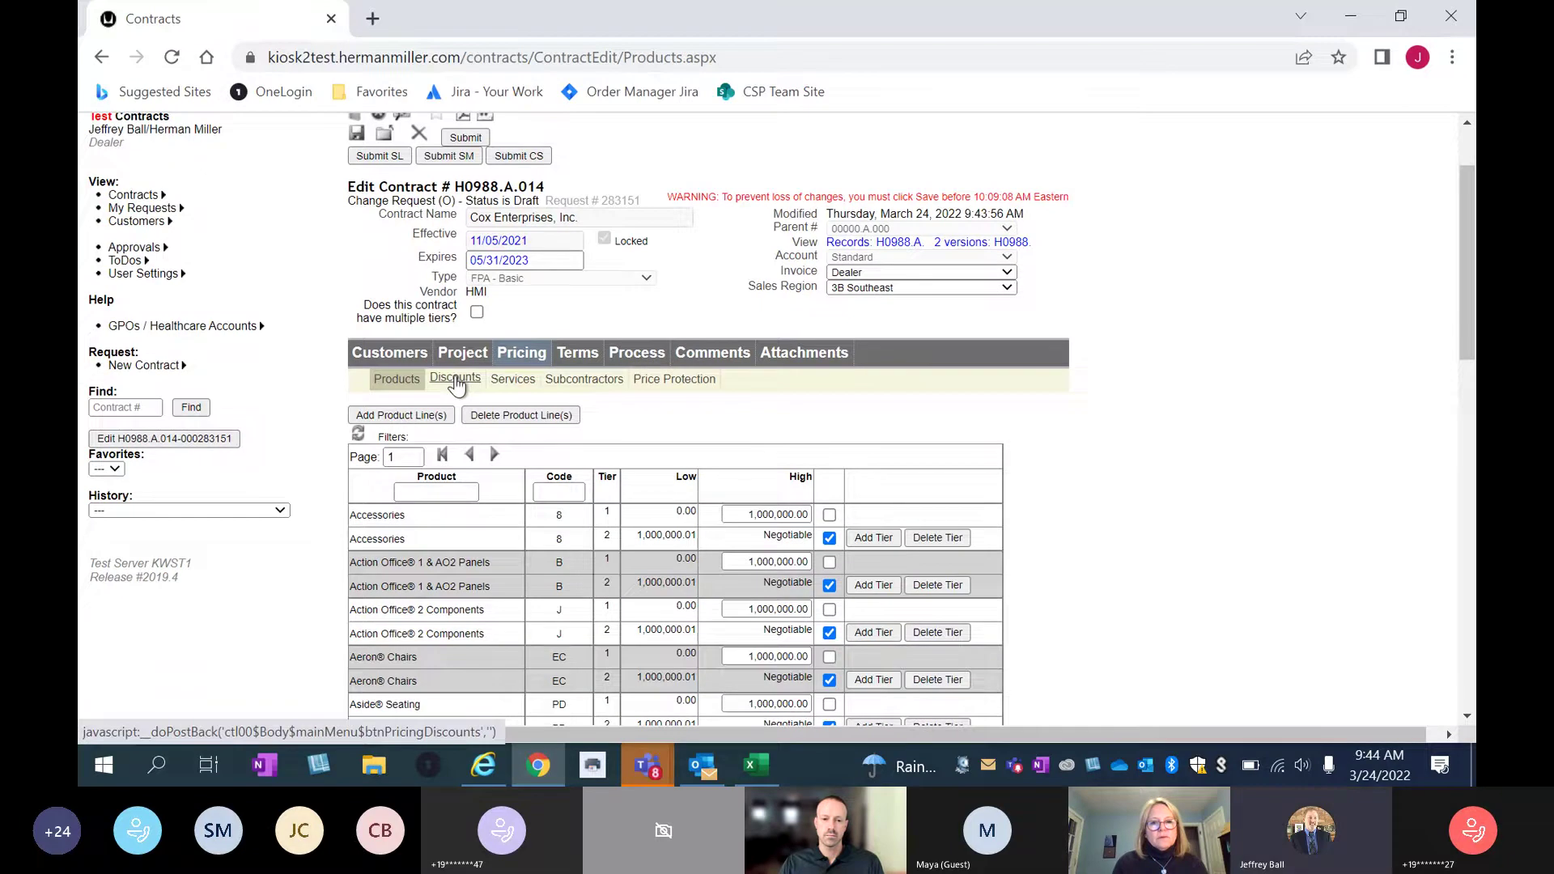
Set the Canvas Group product line discounts to 68.5 for End User and 74 for Dealer.
click(456, 377)
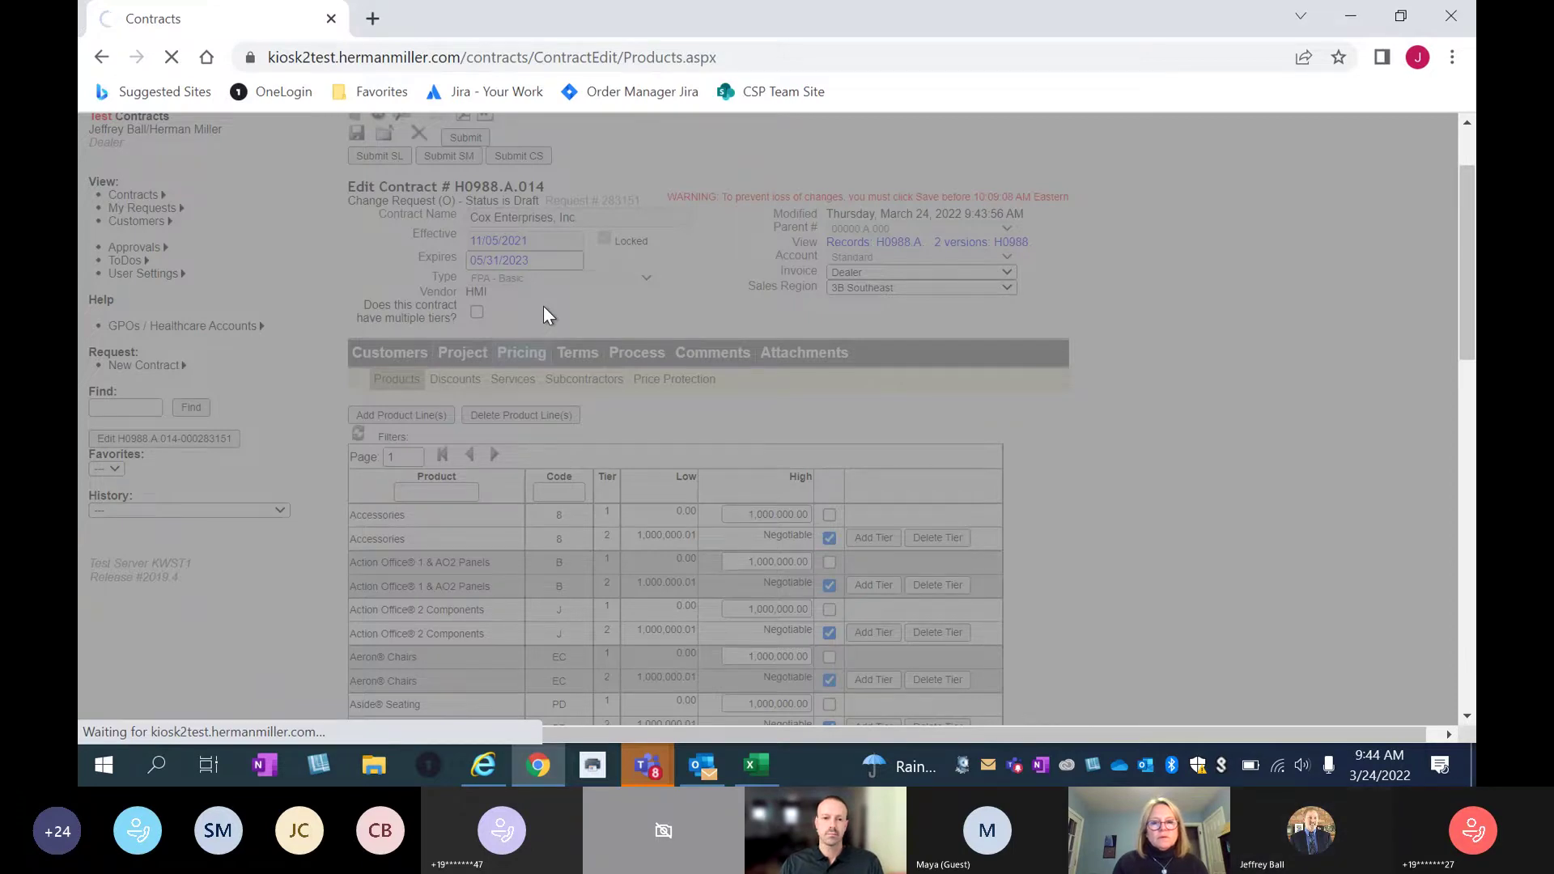
scroll(542, 305, down, 6)
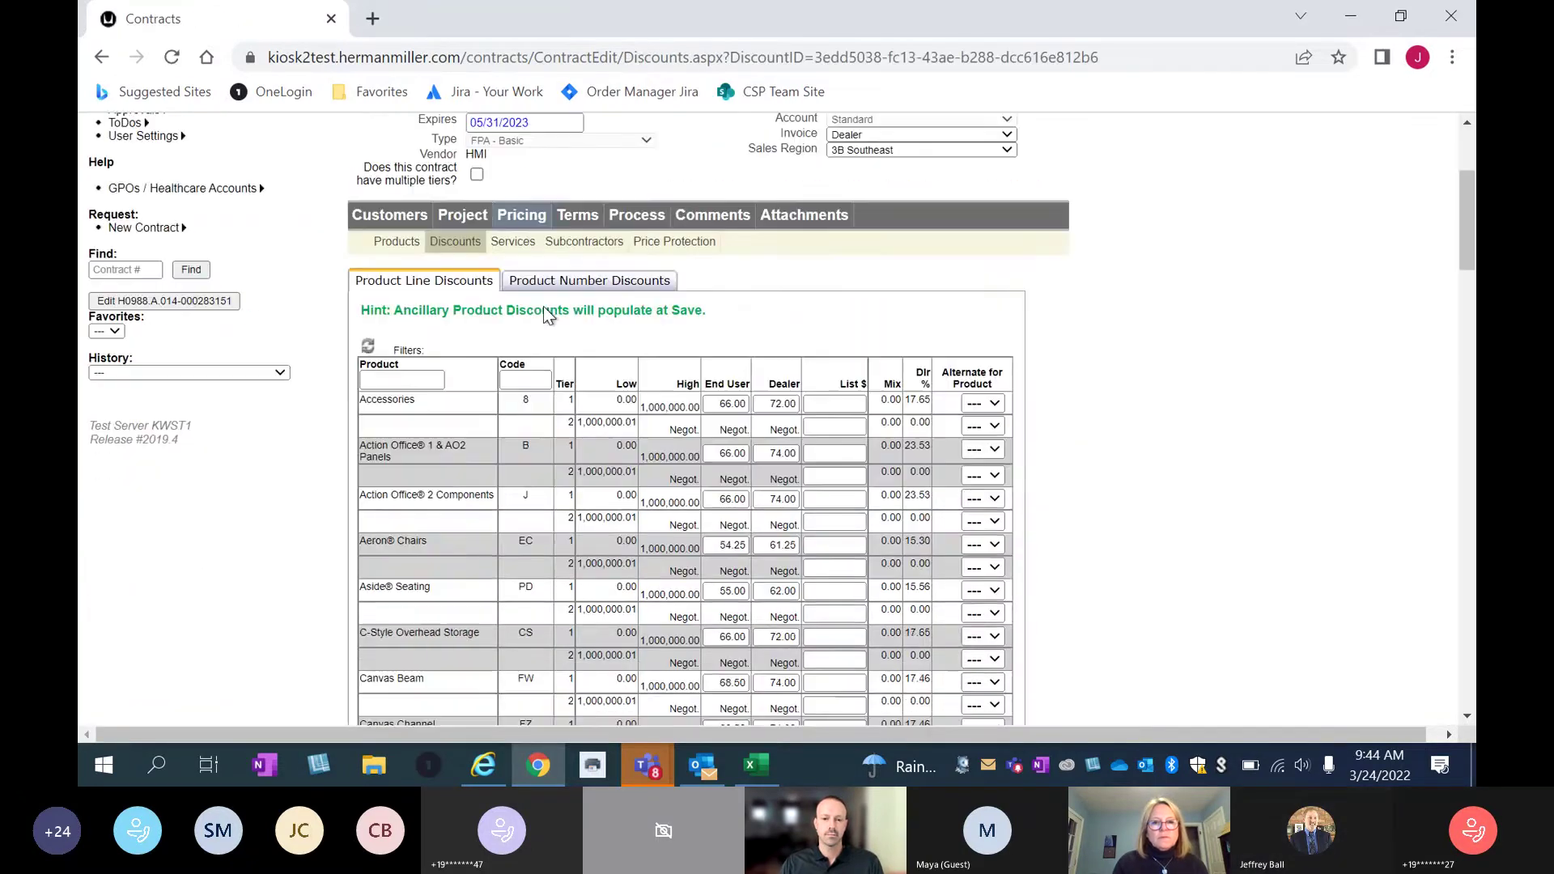
scroll(542, 306, down, 2)
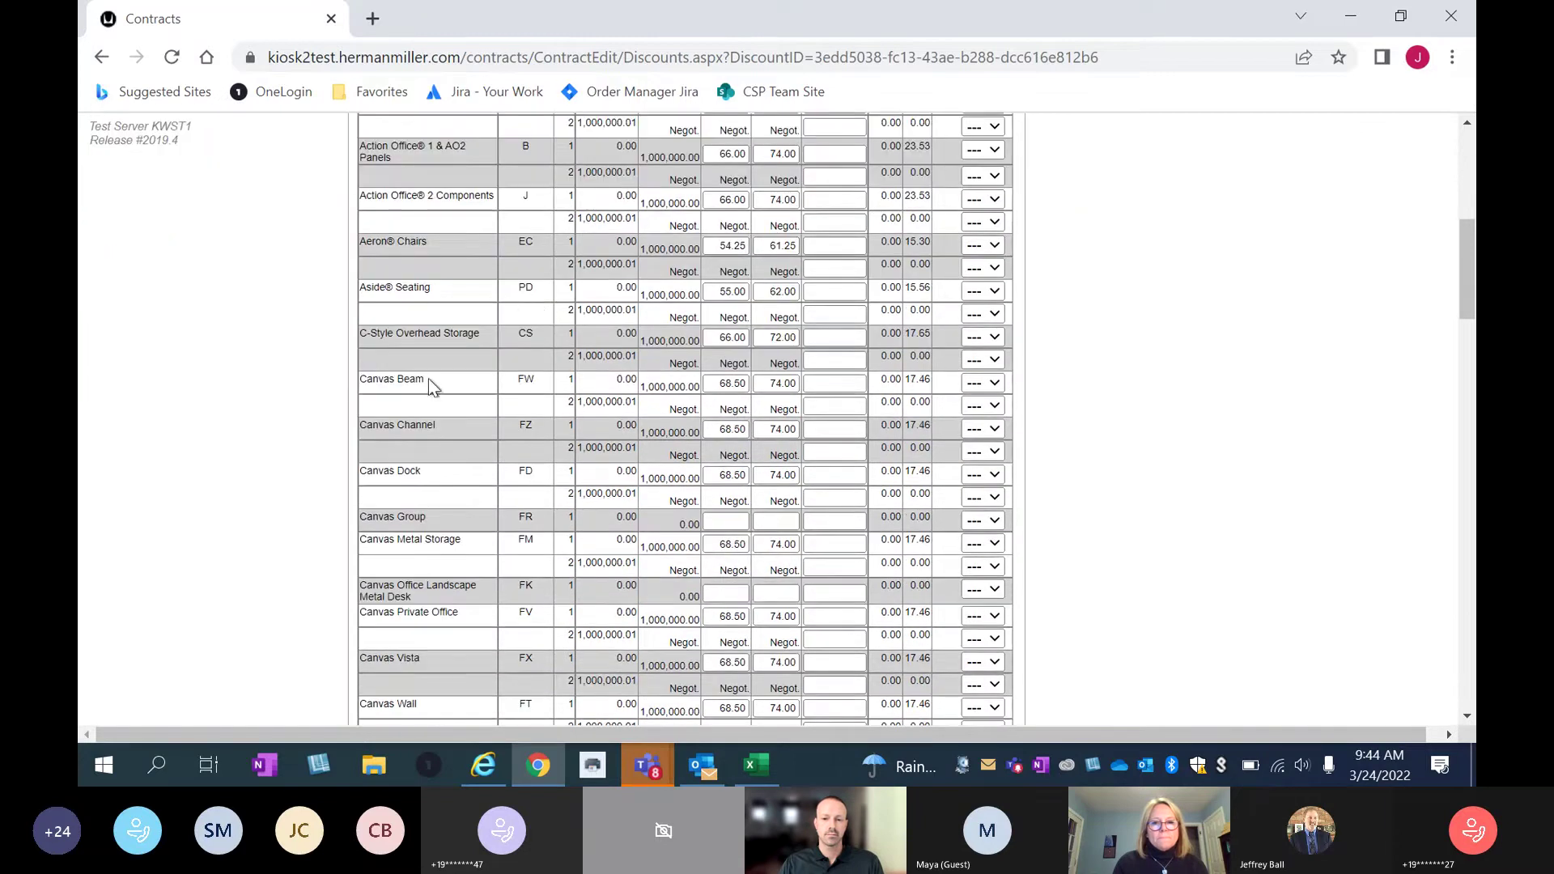
scroll(582, 388, down, 3)
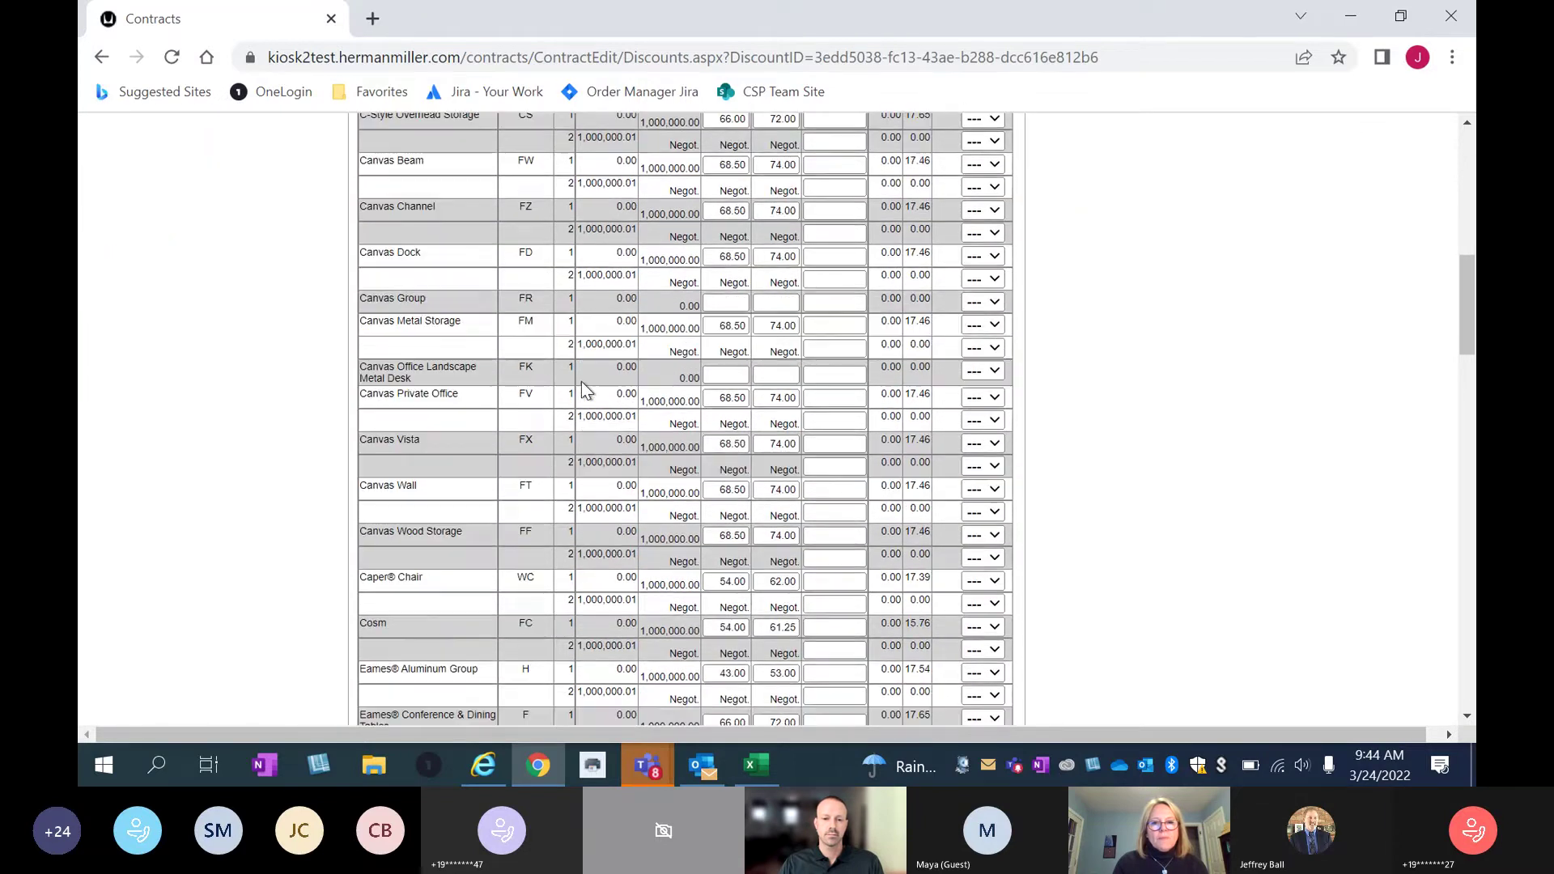
click(738, 308)
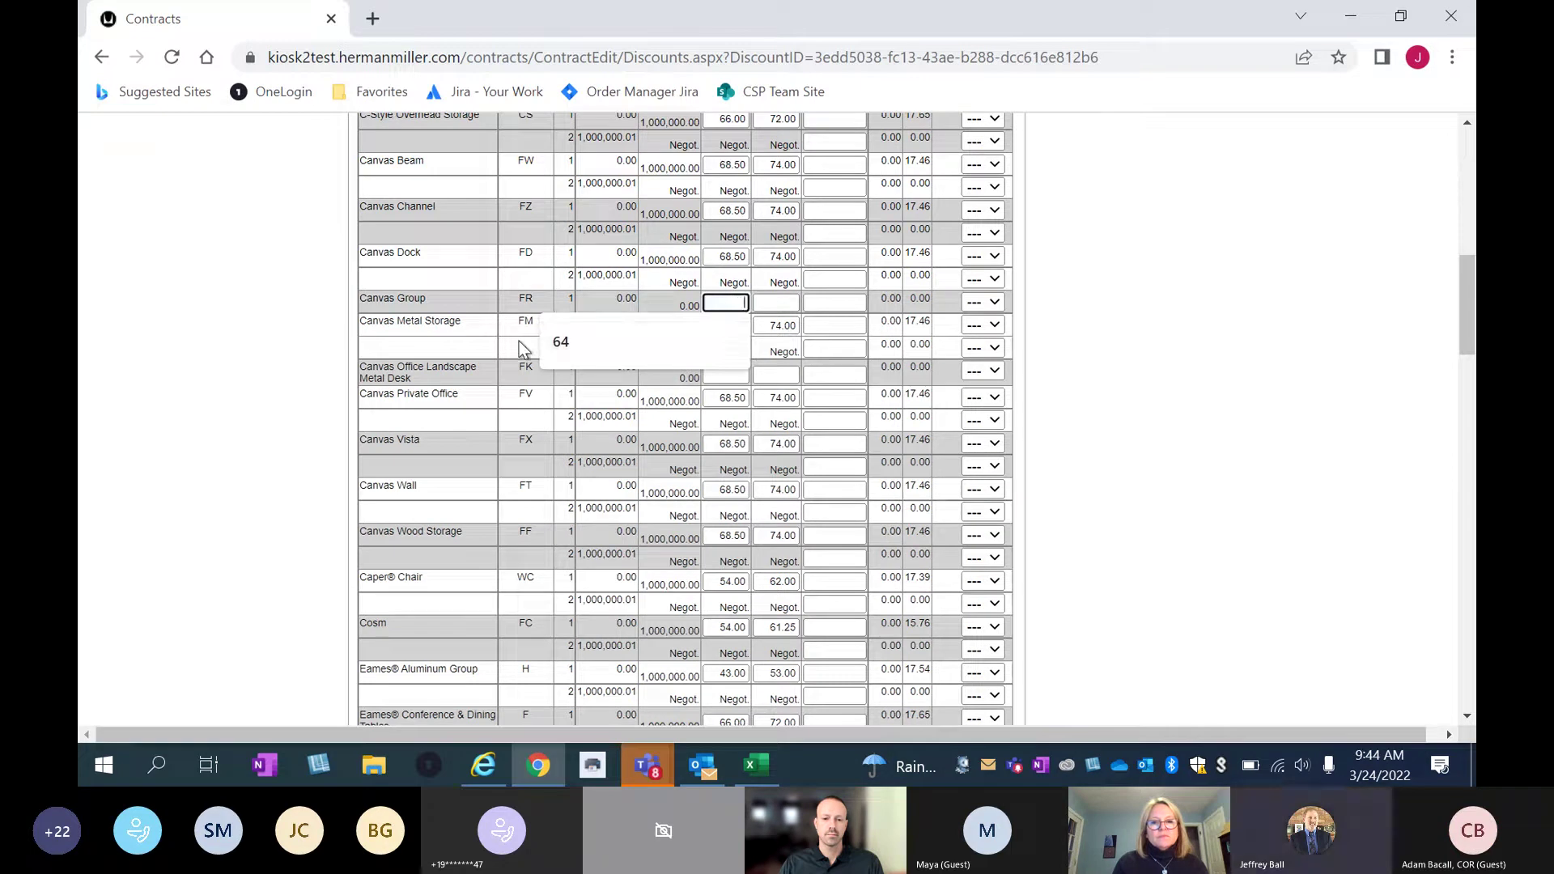
text(68.5)
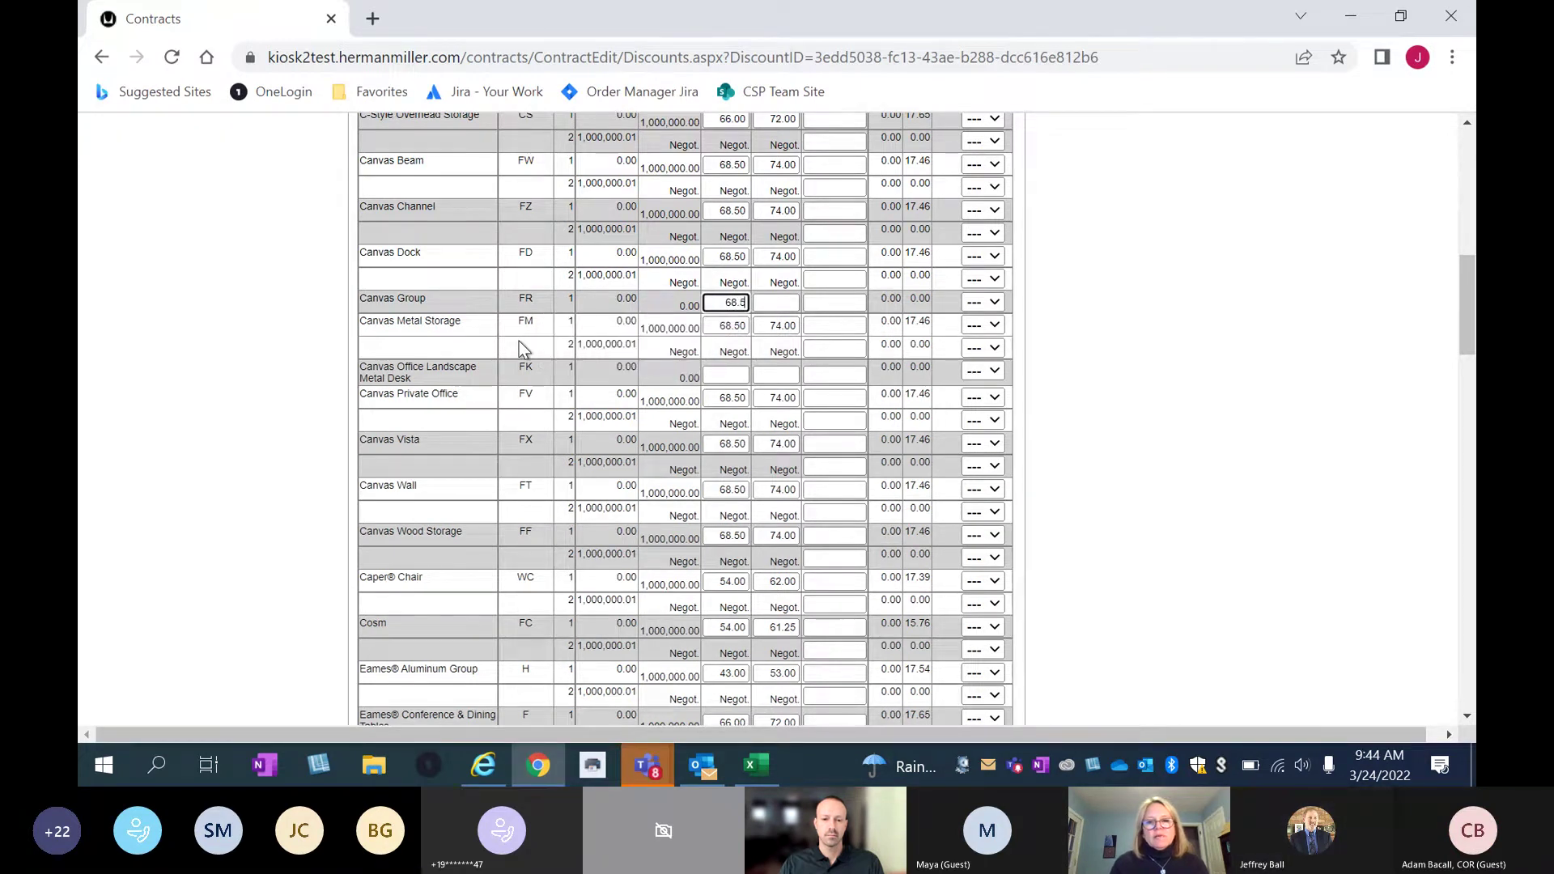
key(Tab)
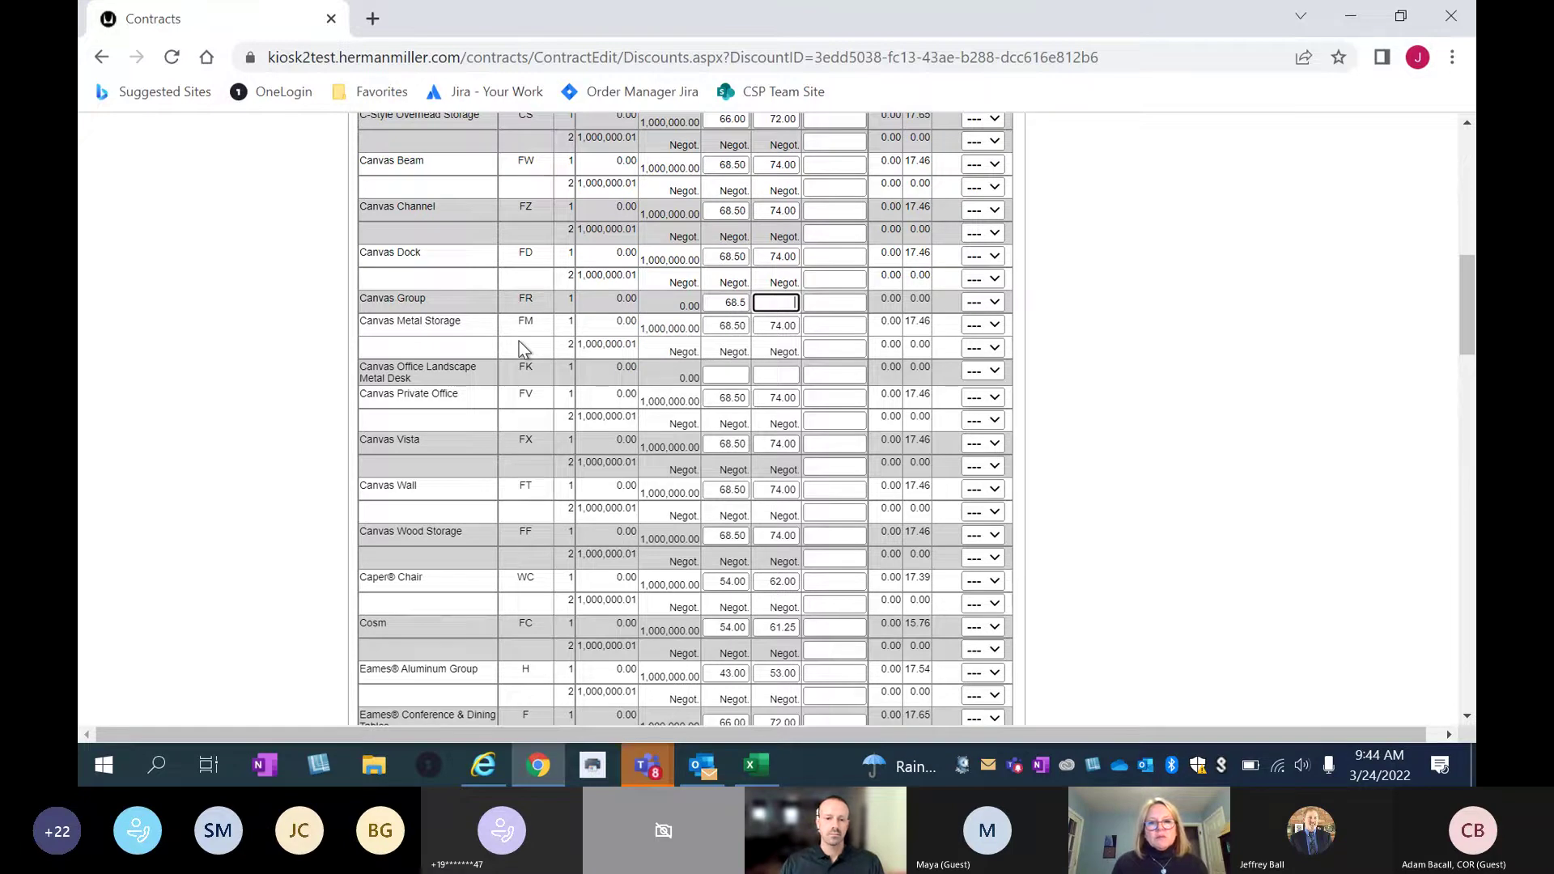
text(74)
key(Tab)
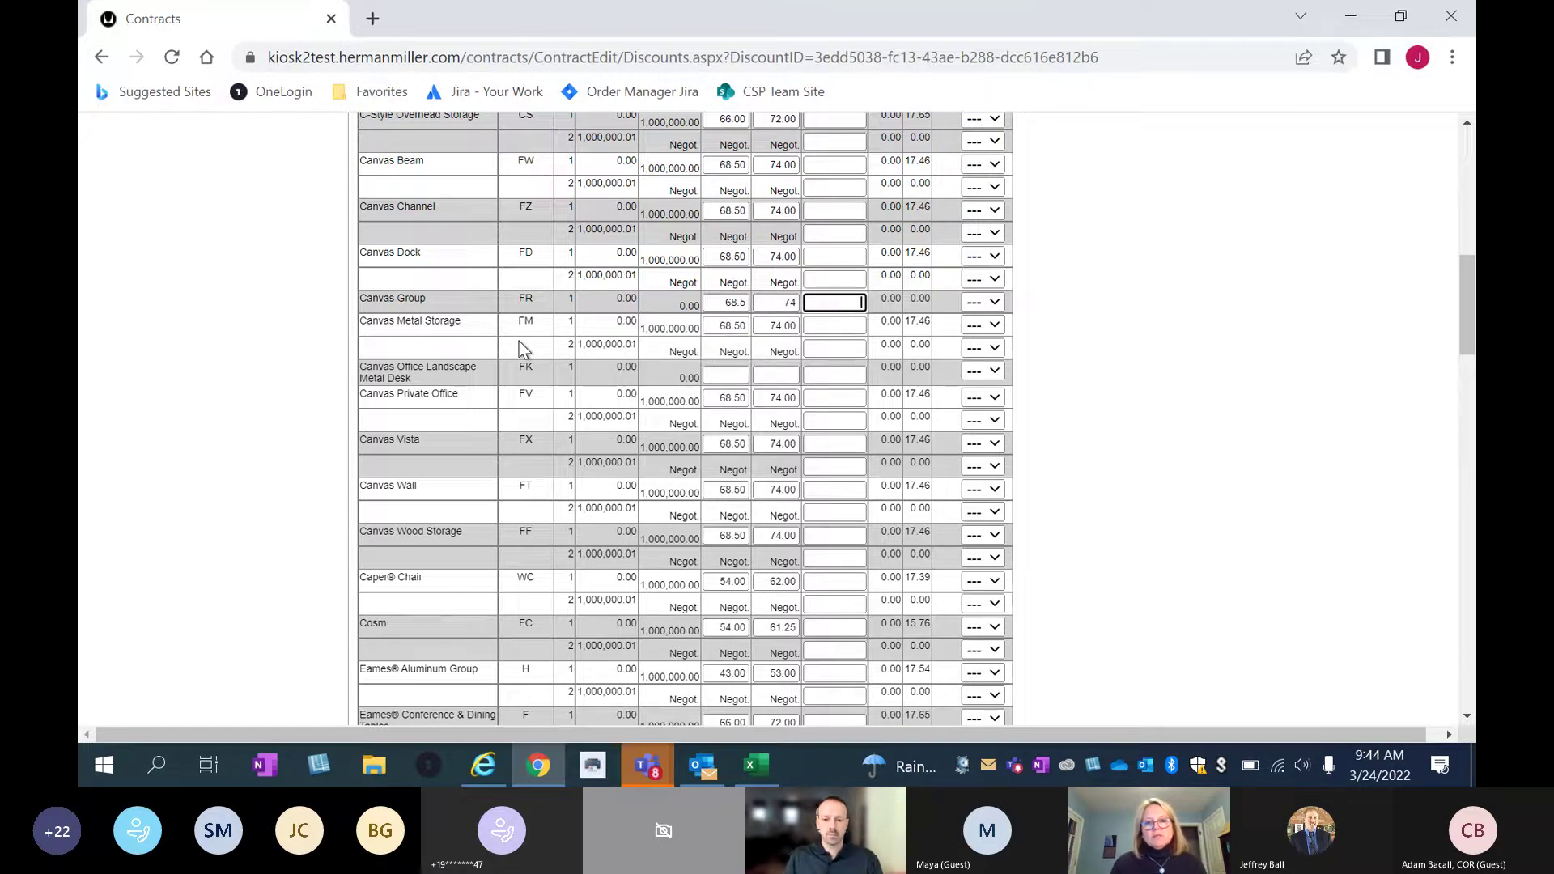
Set the Canvas Office Landscape Metal Desk discounts to 68.5 for End User and 74 for Dealer.
click(719, 374)
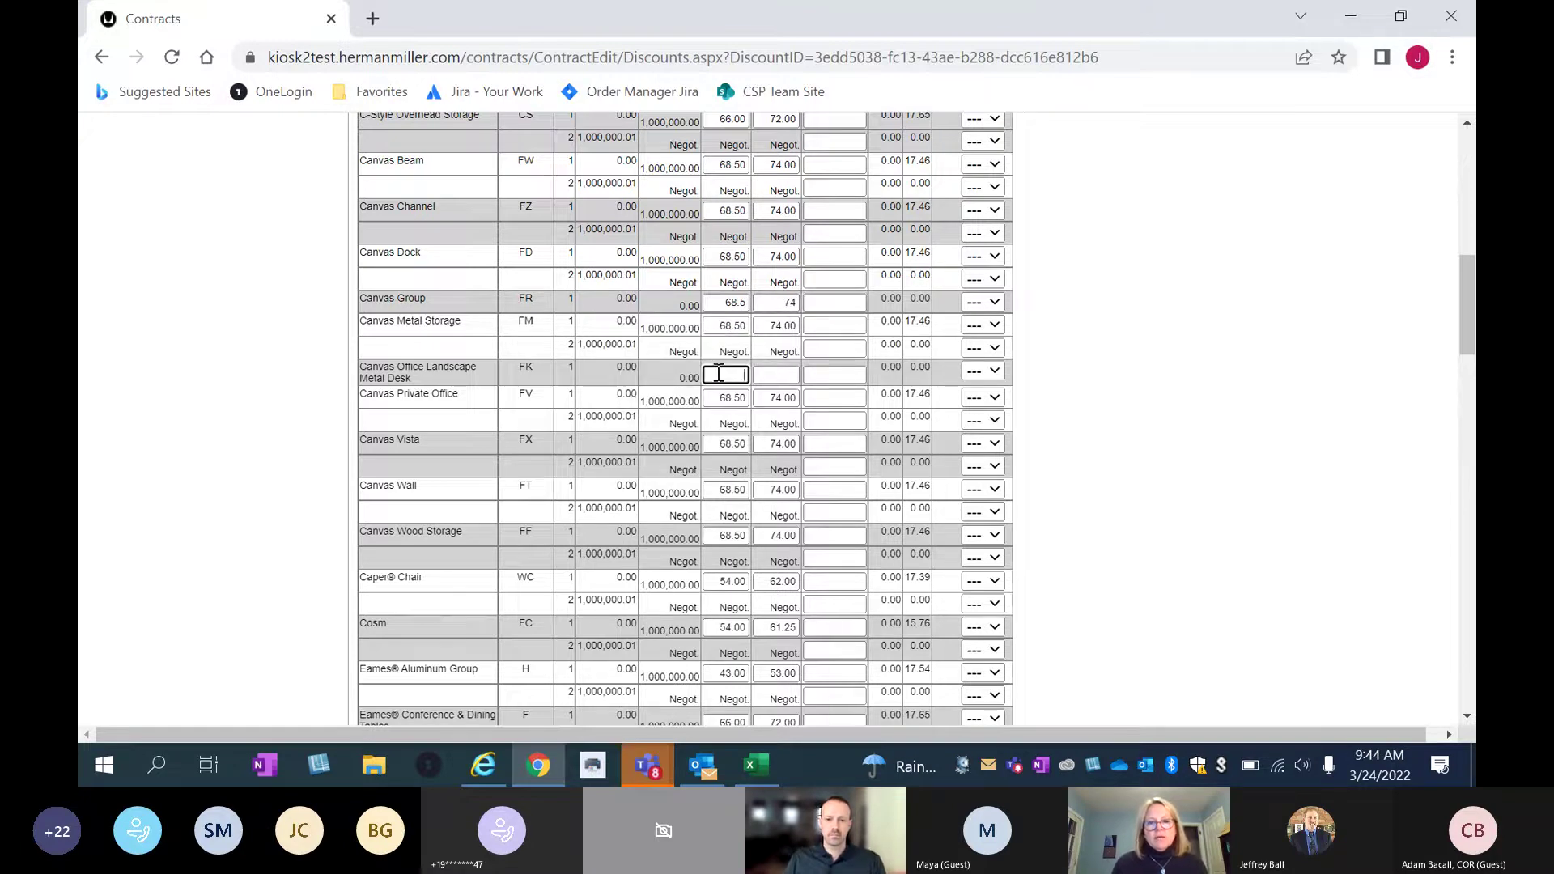
text(68)
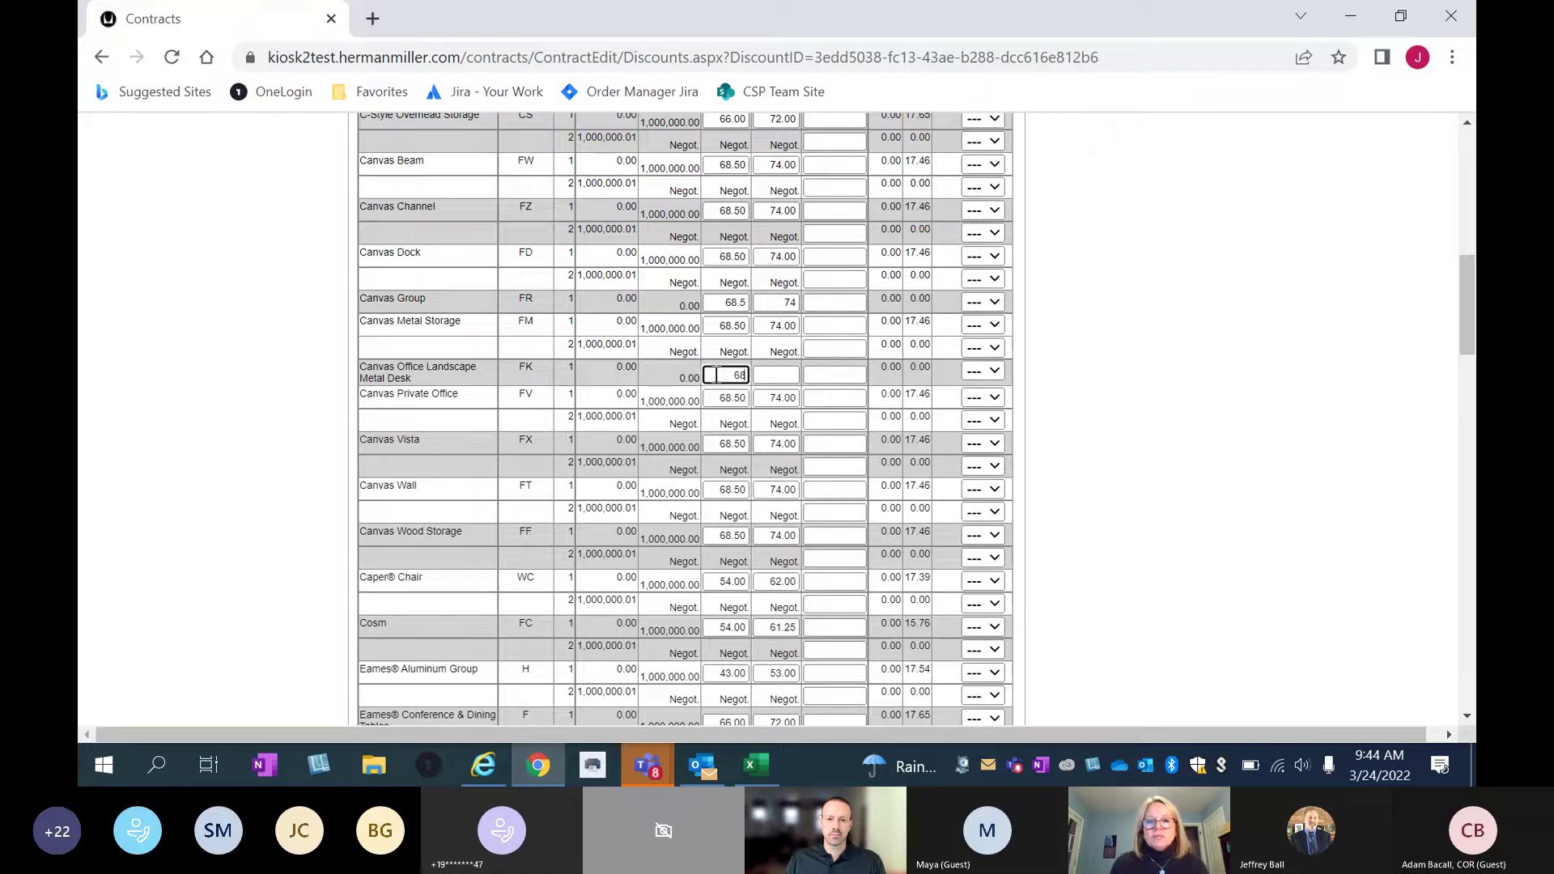
text(.5)
key(Tab)
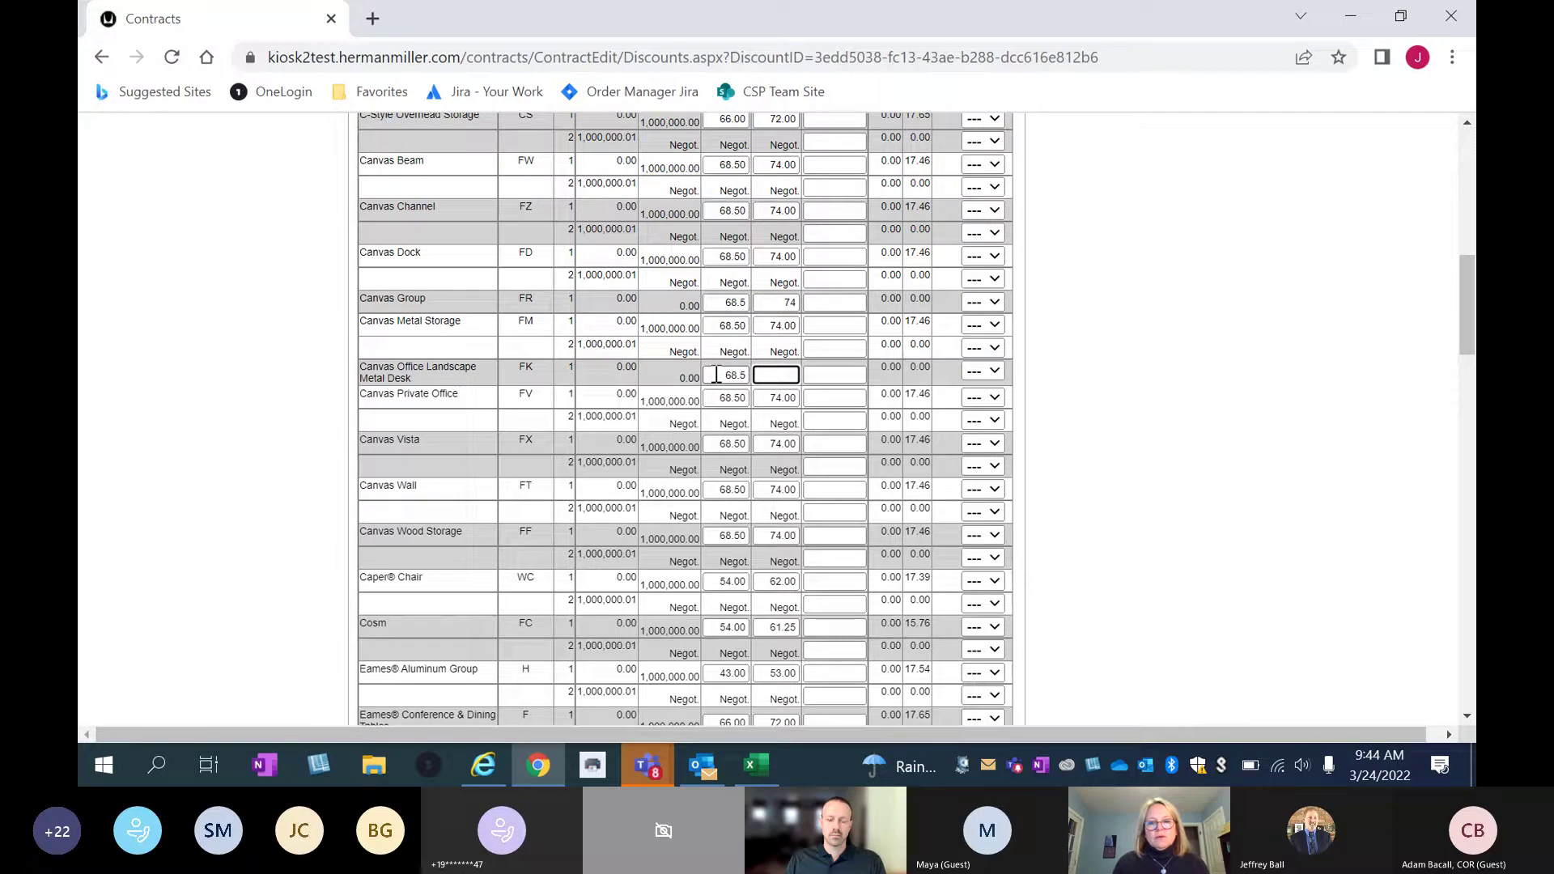
key(Tab)
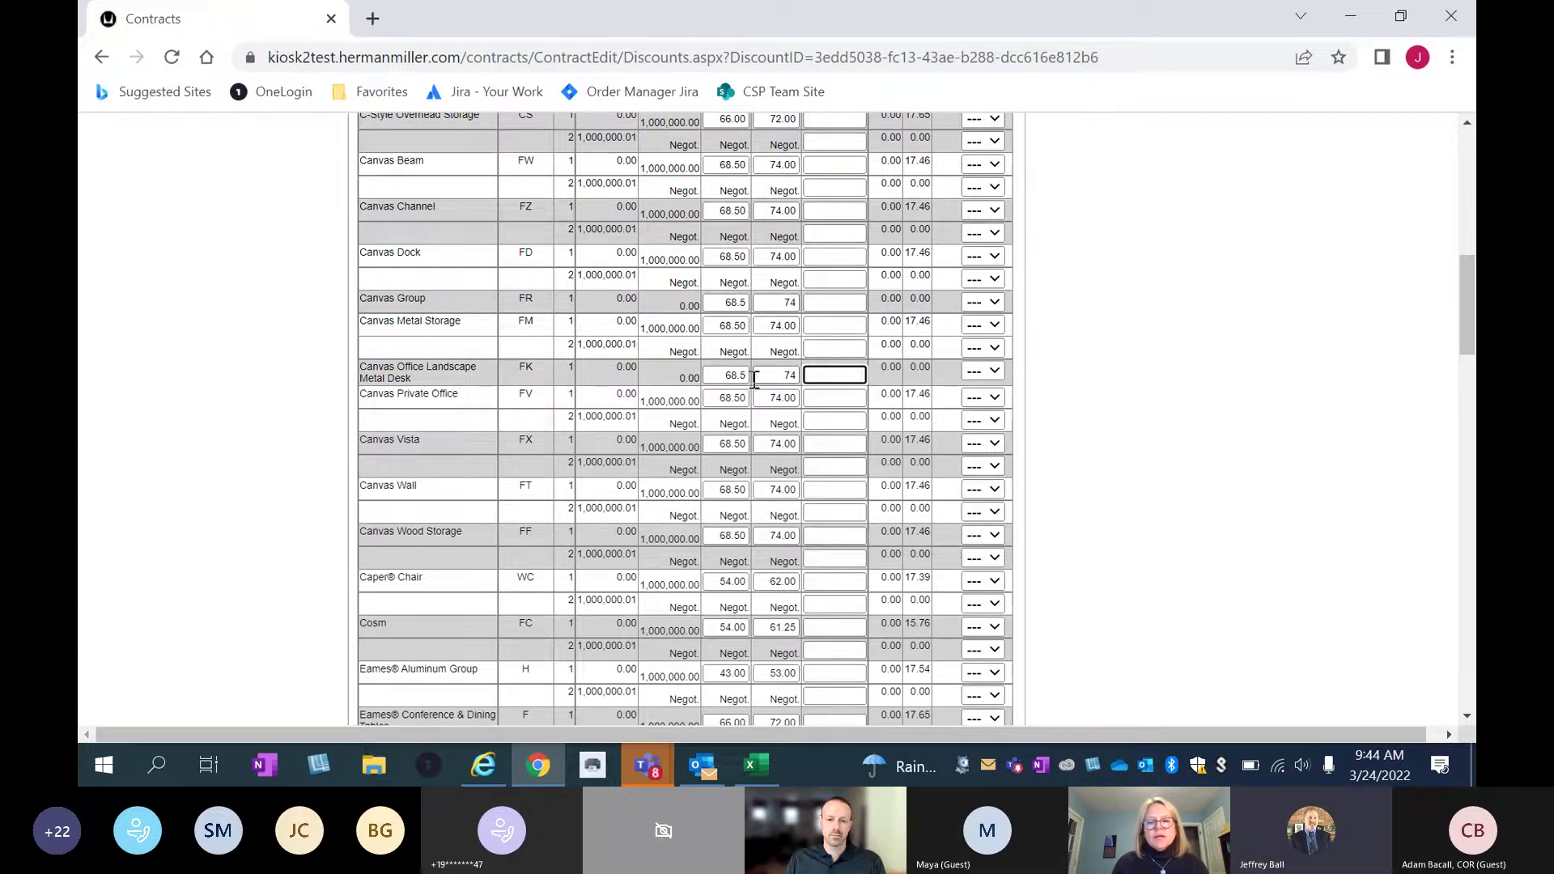
Review the discounts entered for the Canvas product lines and save the change request.
scroll(745, 368, down, 3)
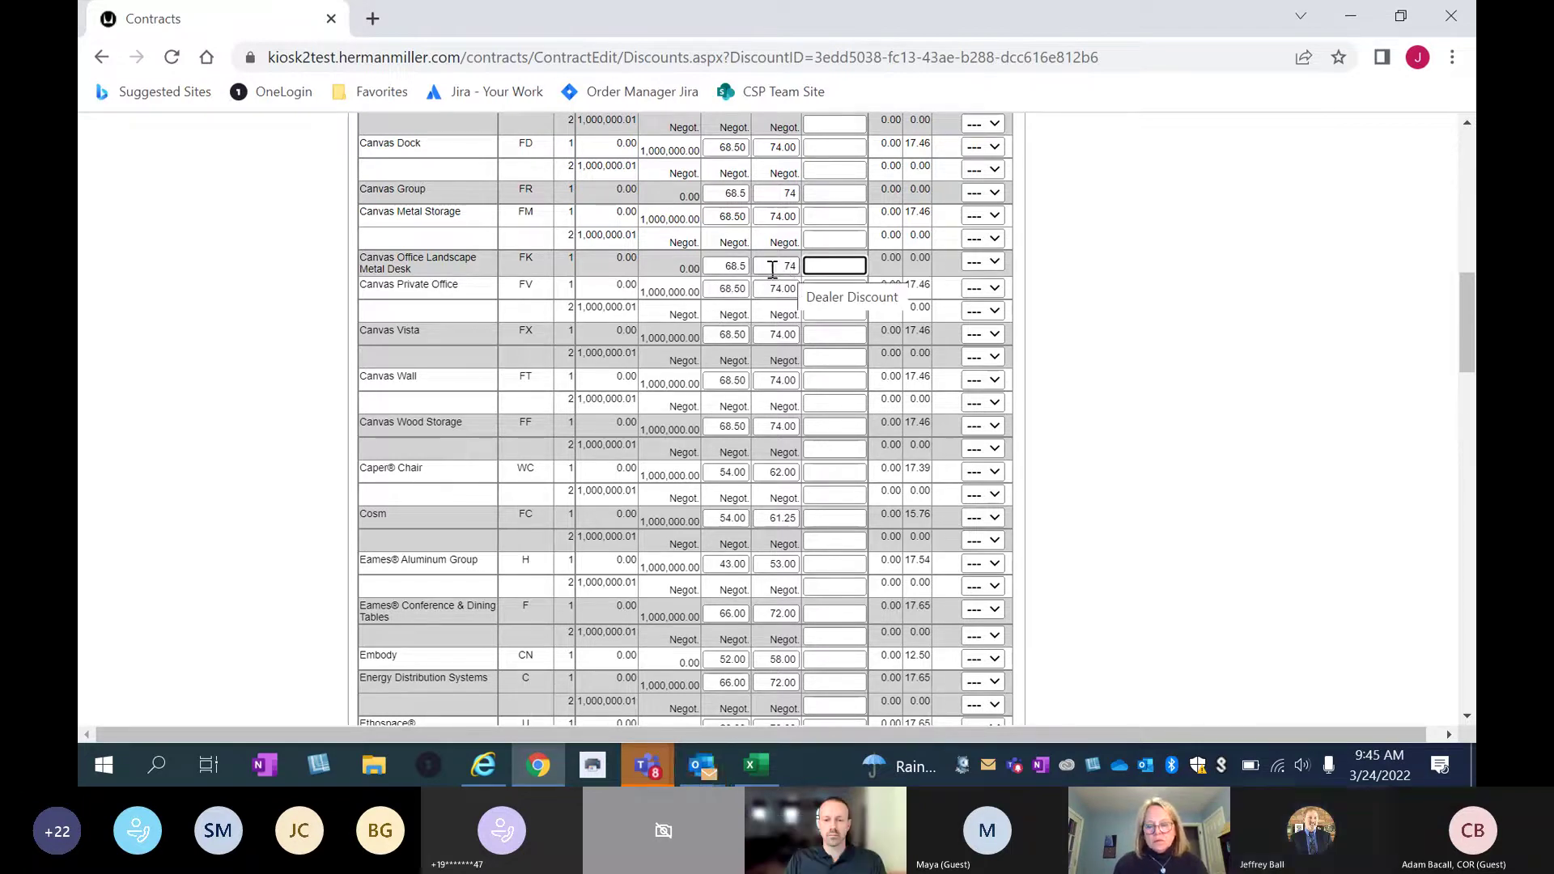
scroll(737, 360, up, 3)
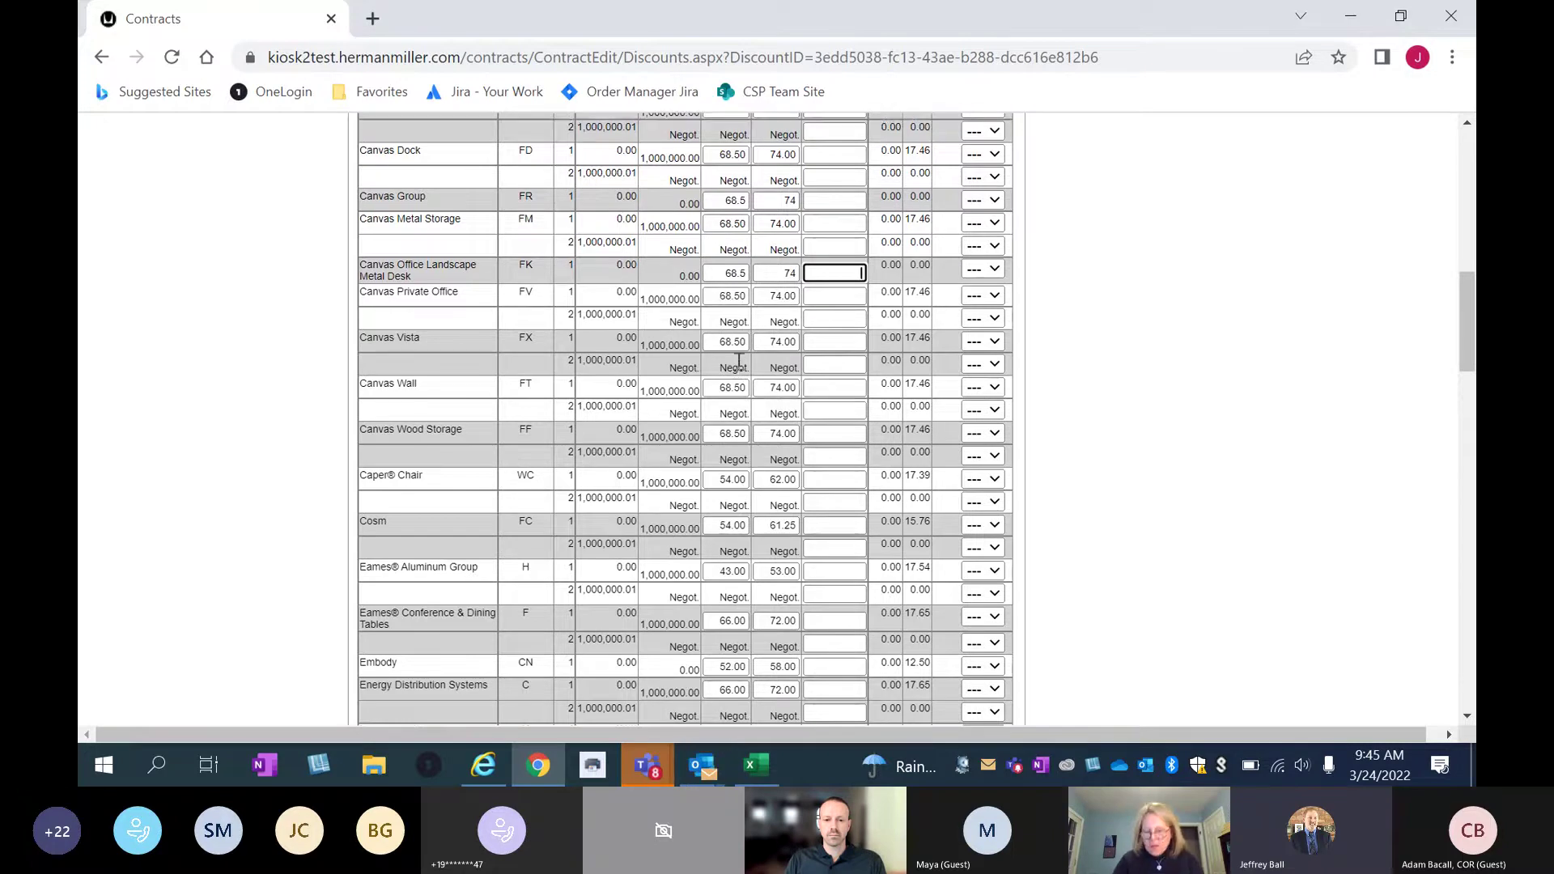
scroll(738, 360, up, 7)
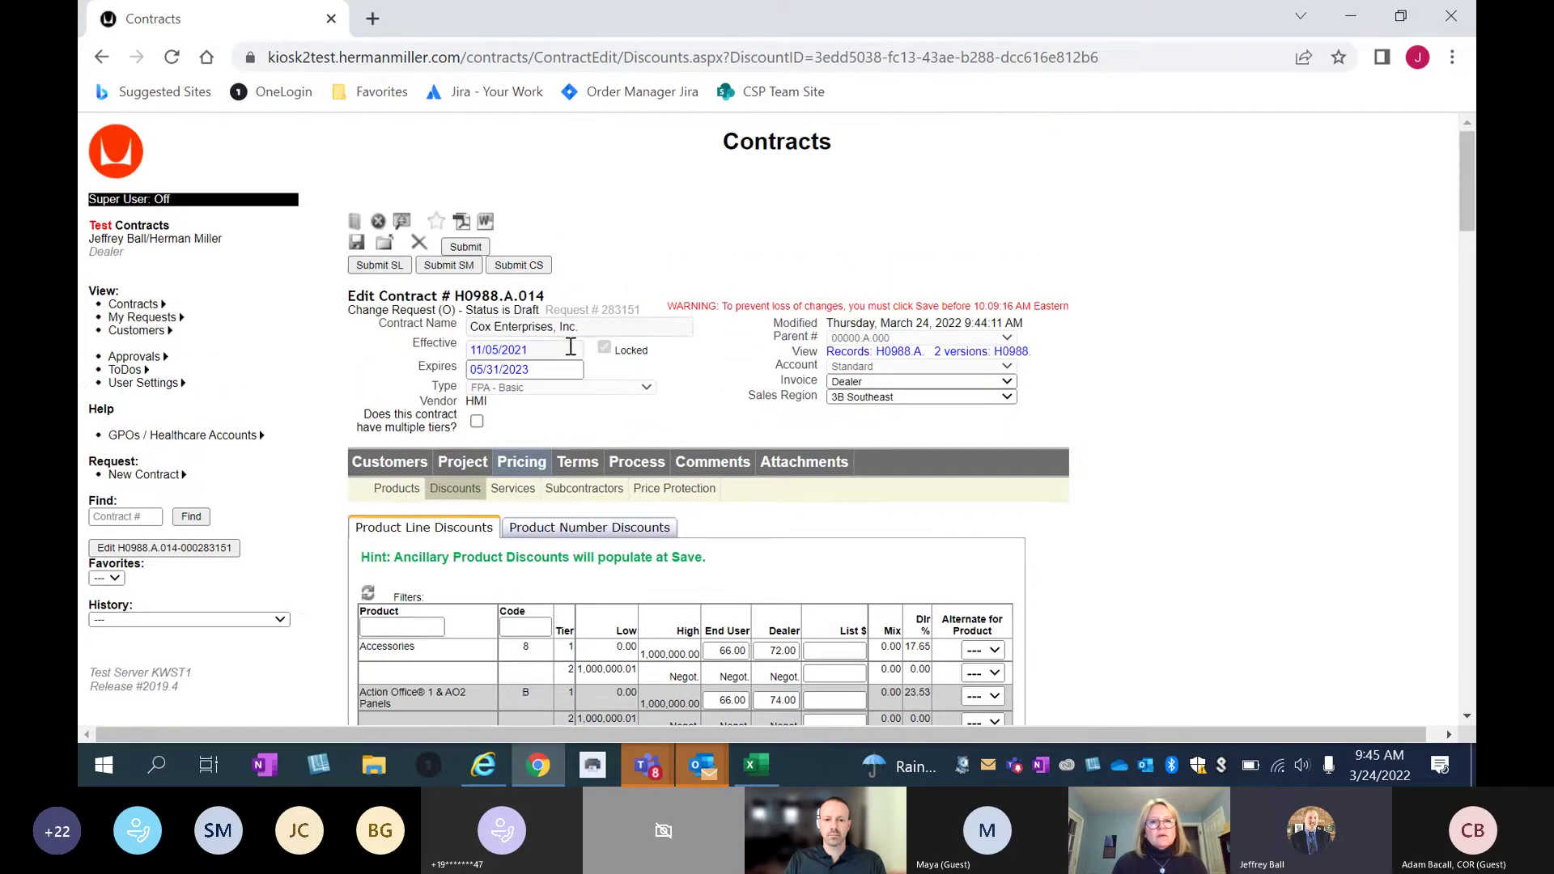
click(356, 242)
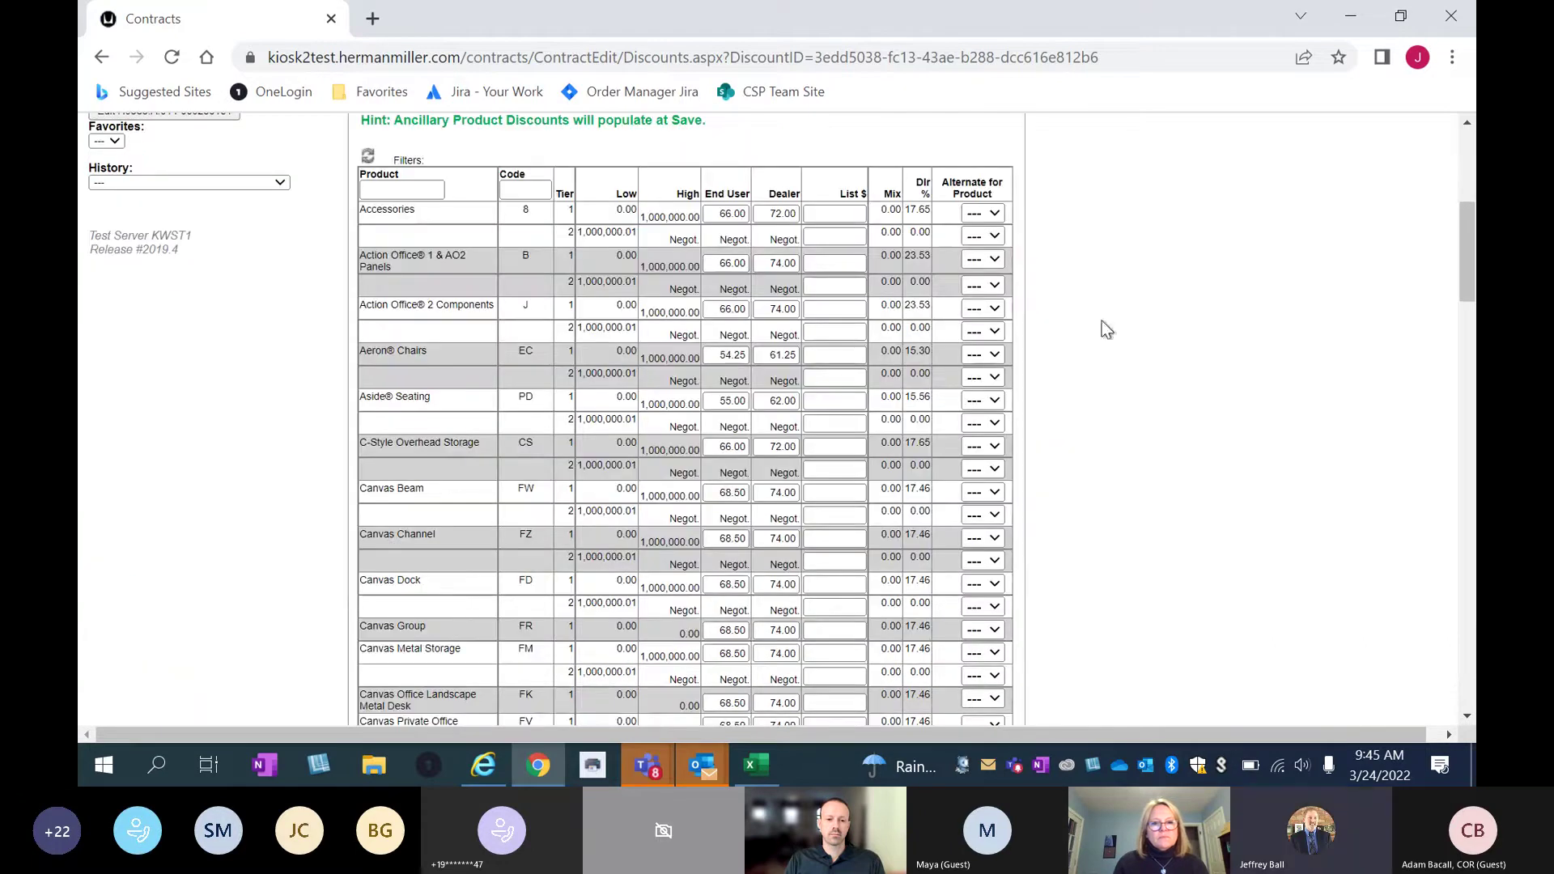
Set the Action Office 1 & AO2 Panels discounts to 67 for End User and 75 for Dealer, and save the request.
click(731, 263)
key(BackSpace)
text(7)
key(Tab)
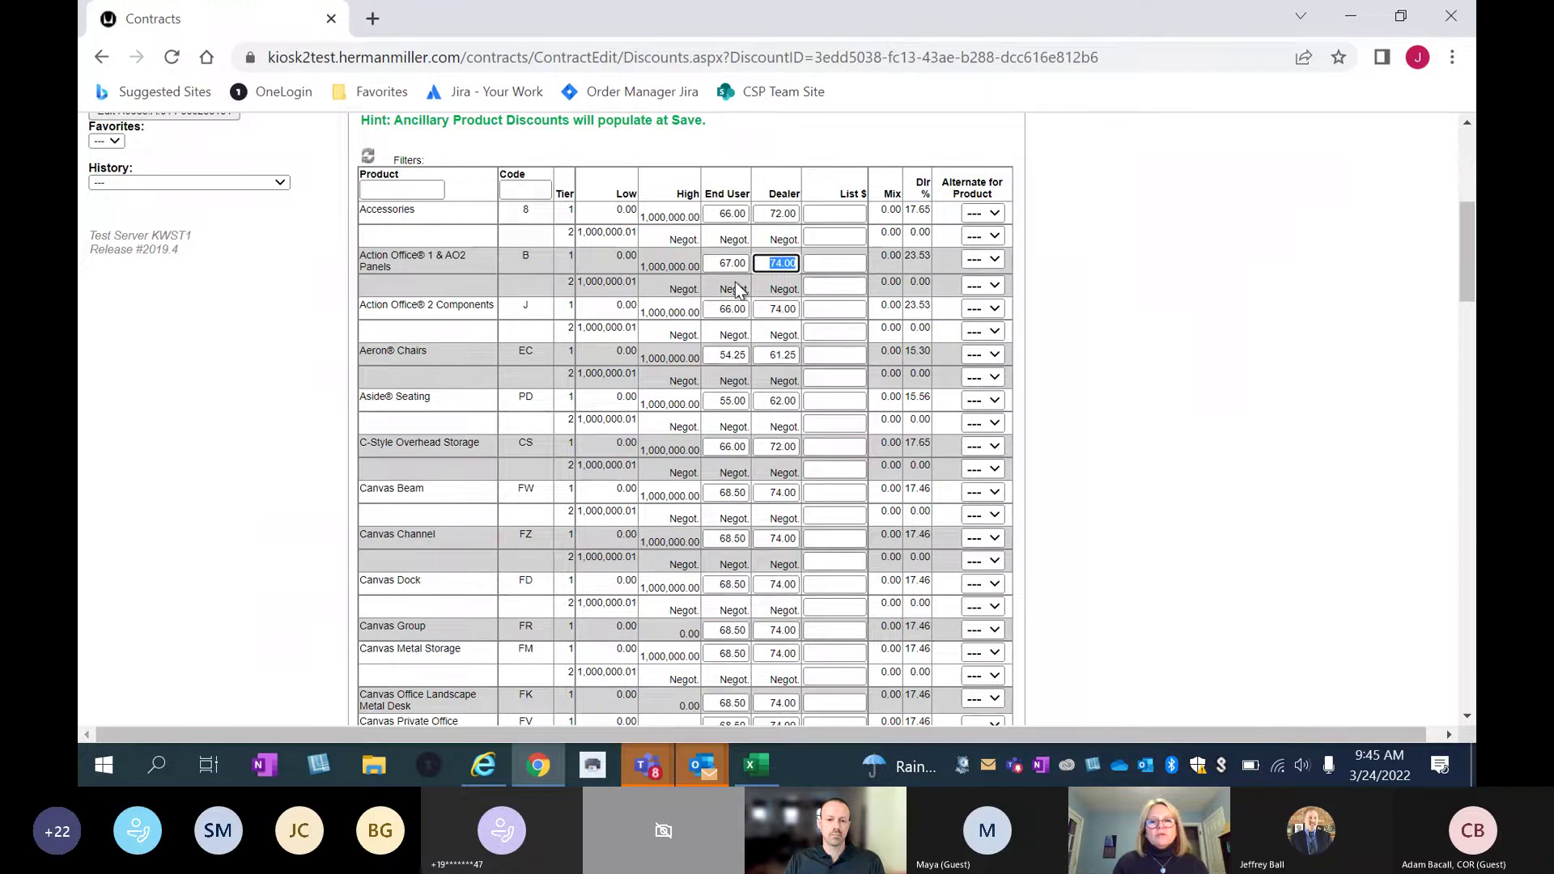
text(75)
key(Tab)
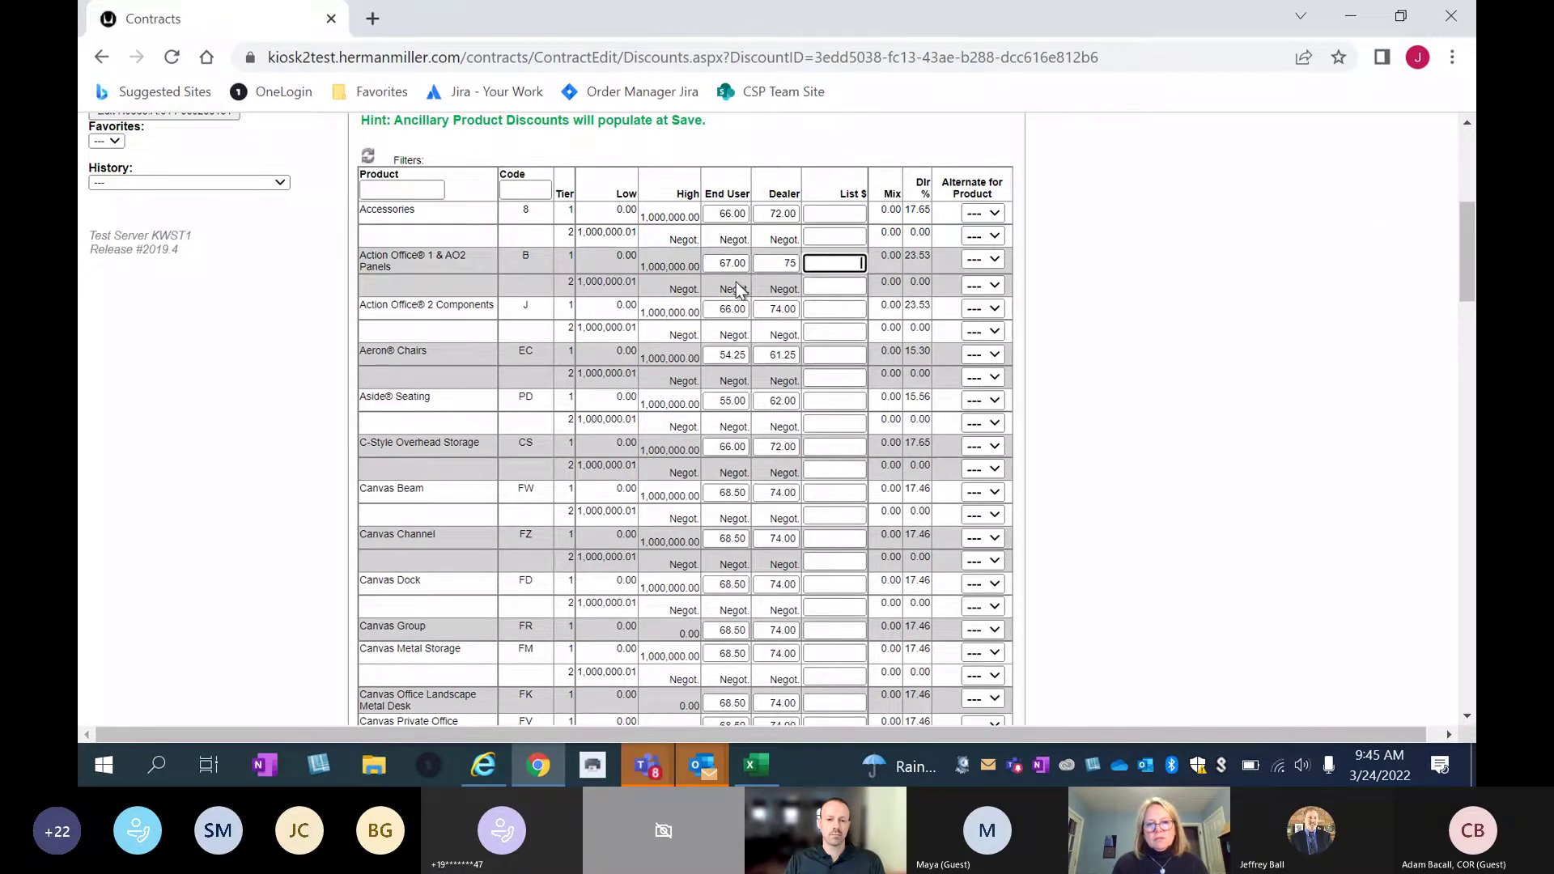
scroll(771, 429, up, 4)
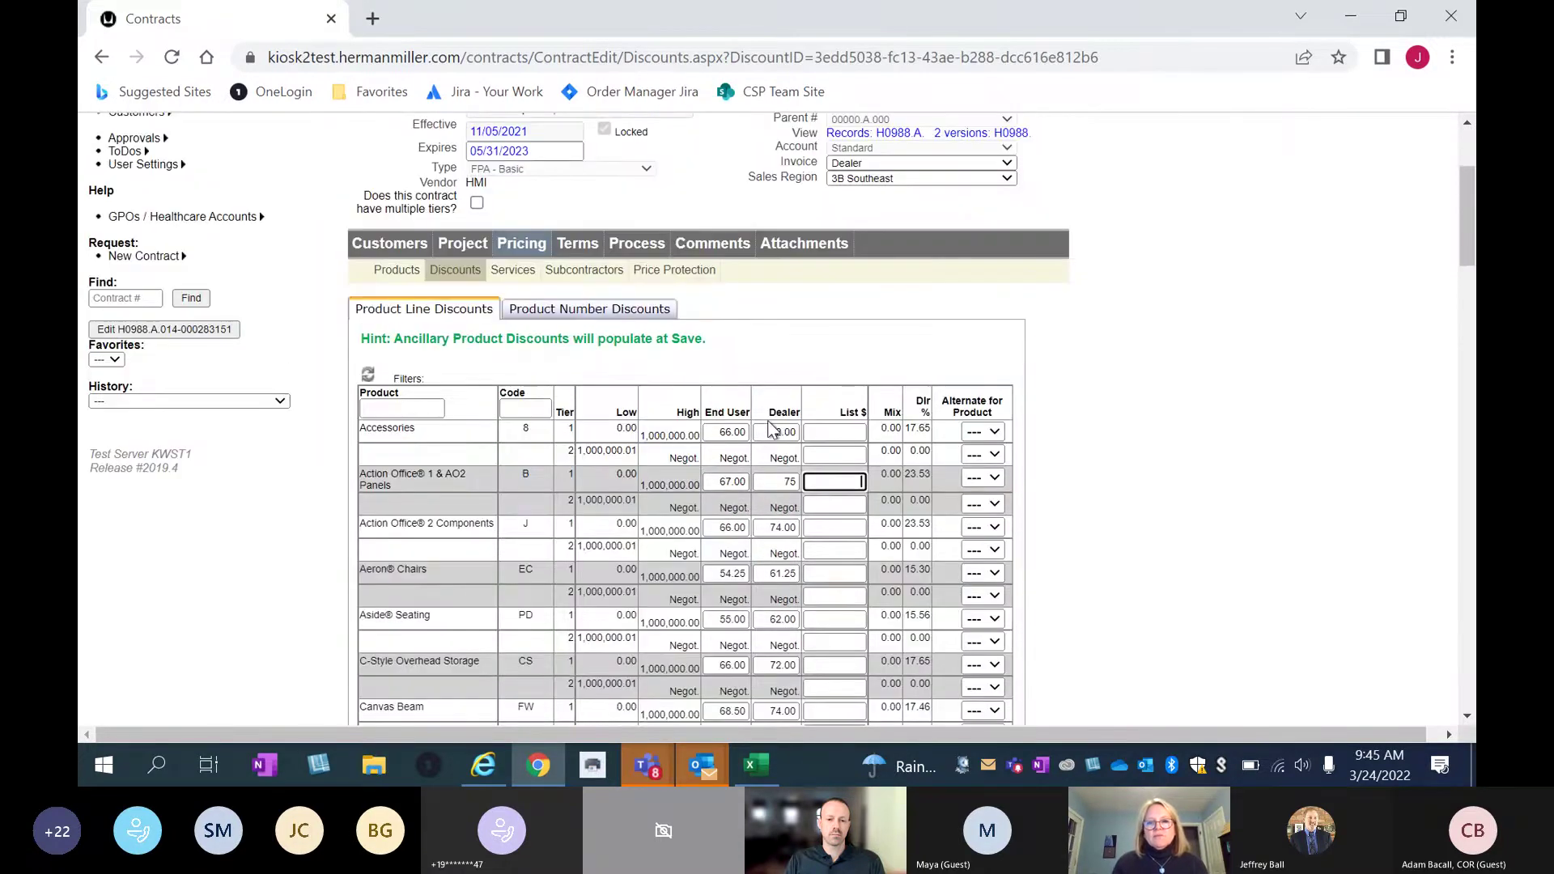
scroll(566, 340, up, 2)
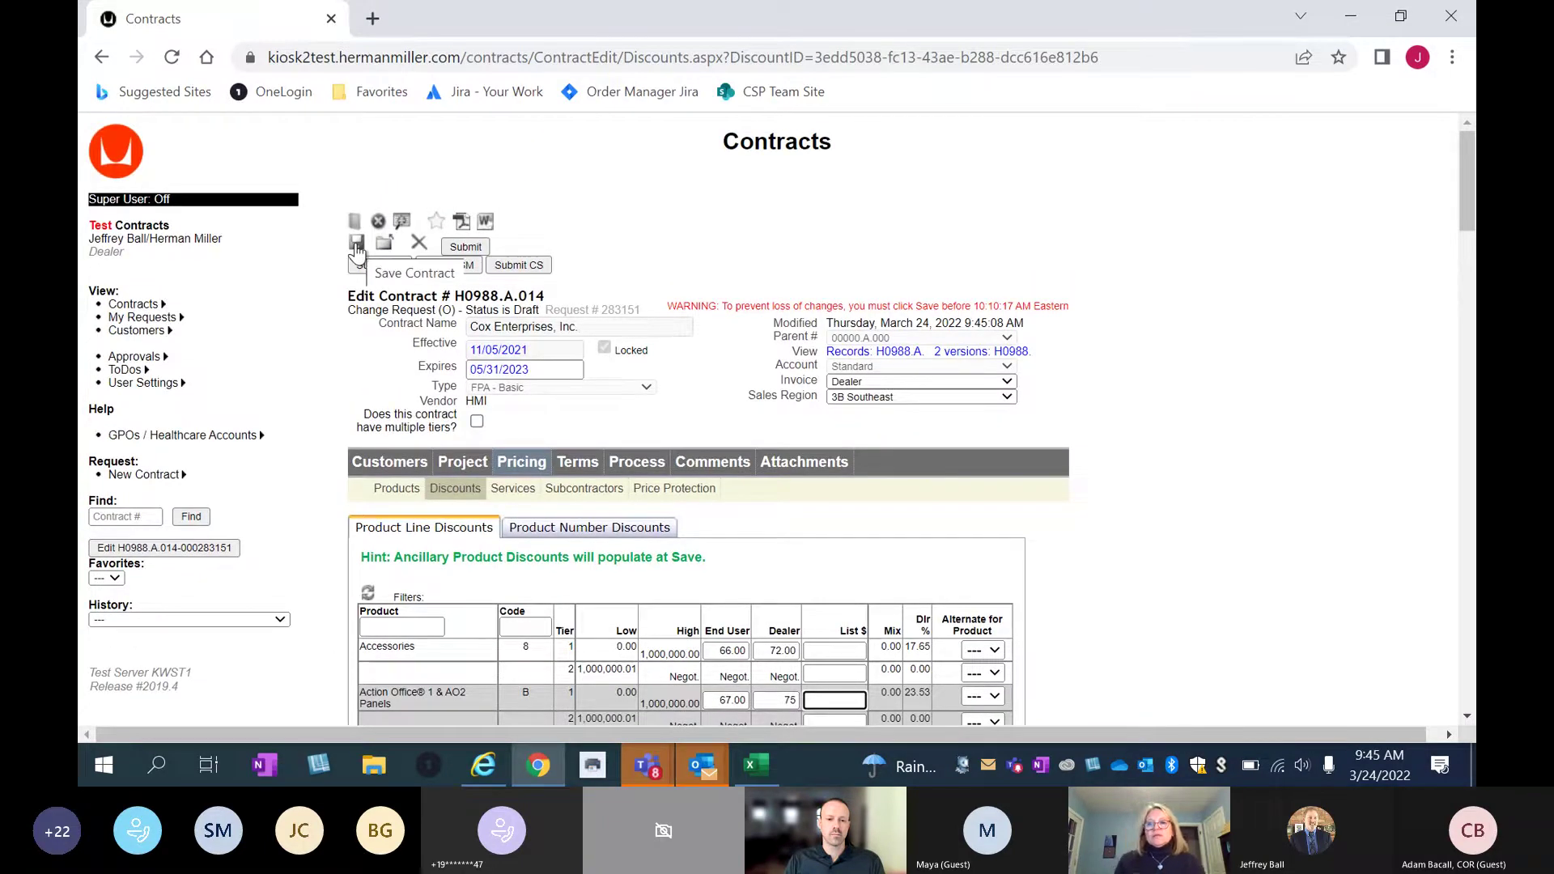
click(357, 245)
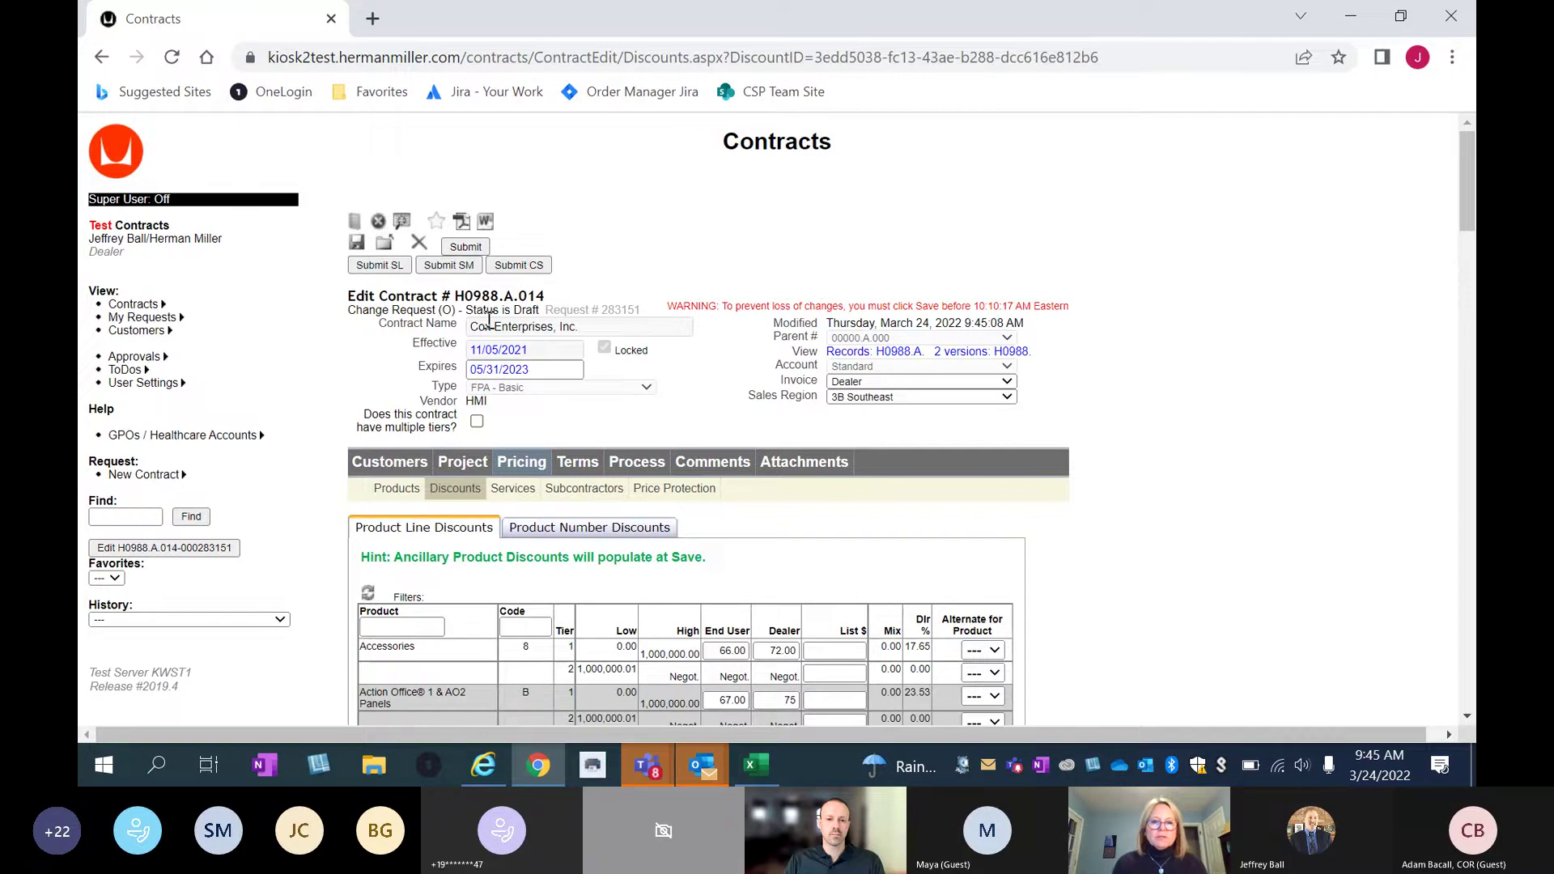
scroll(624, 628, down, 3)
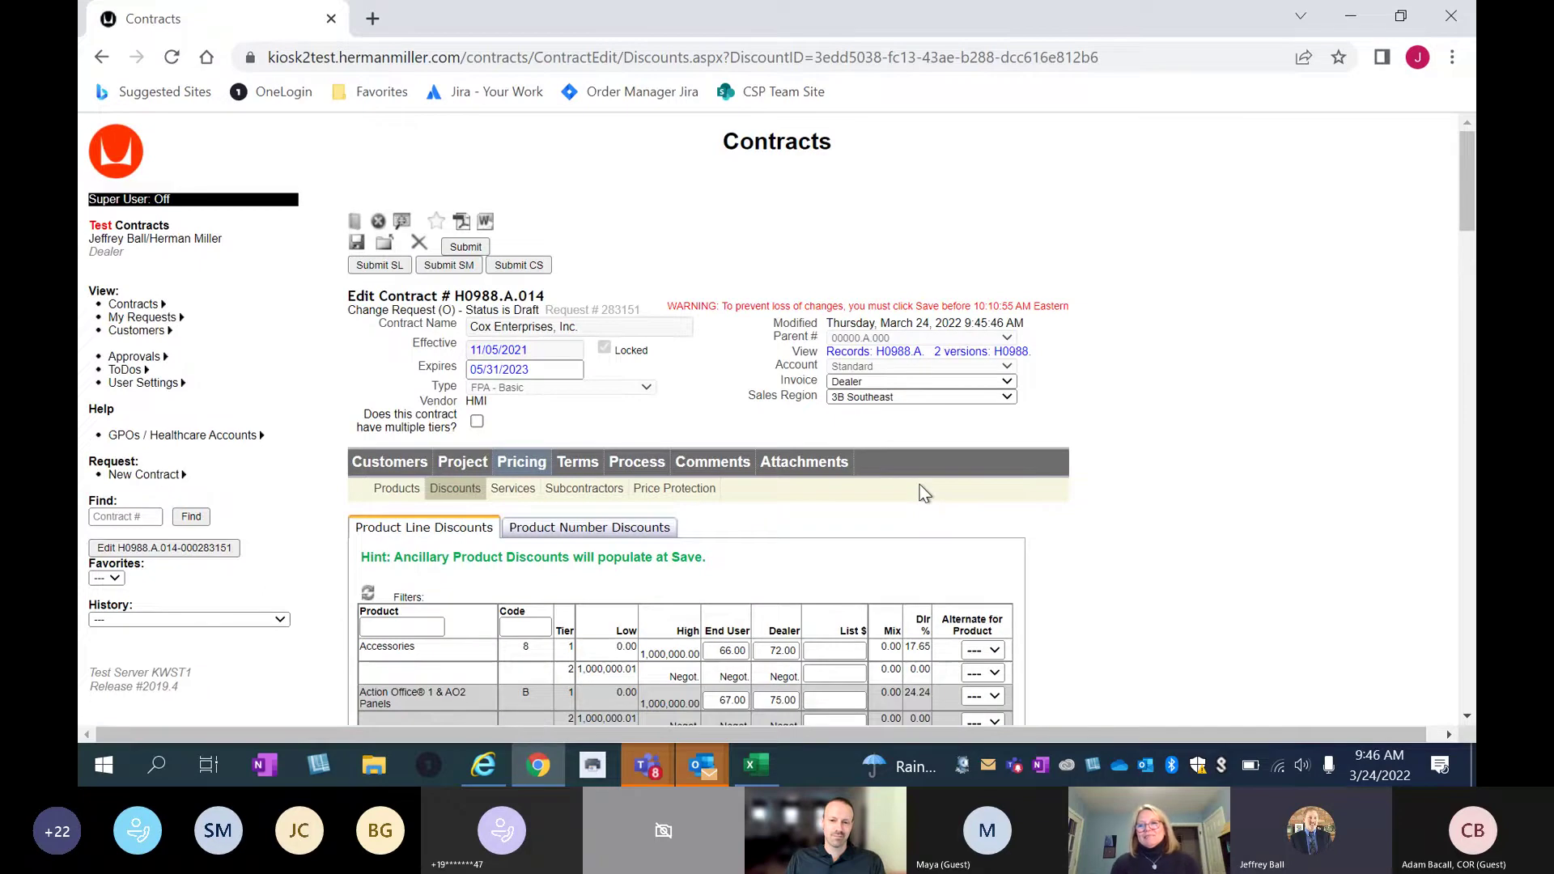
scroll(920, 484, down, 3)
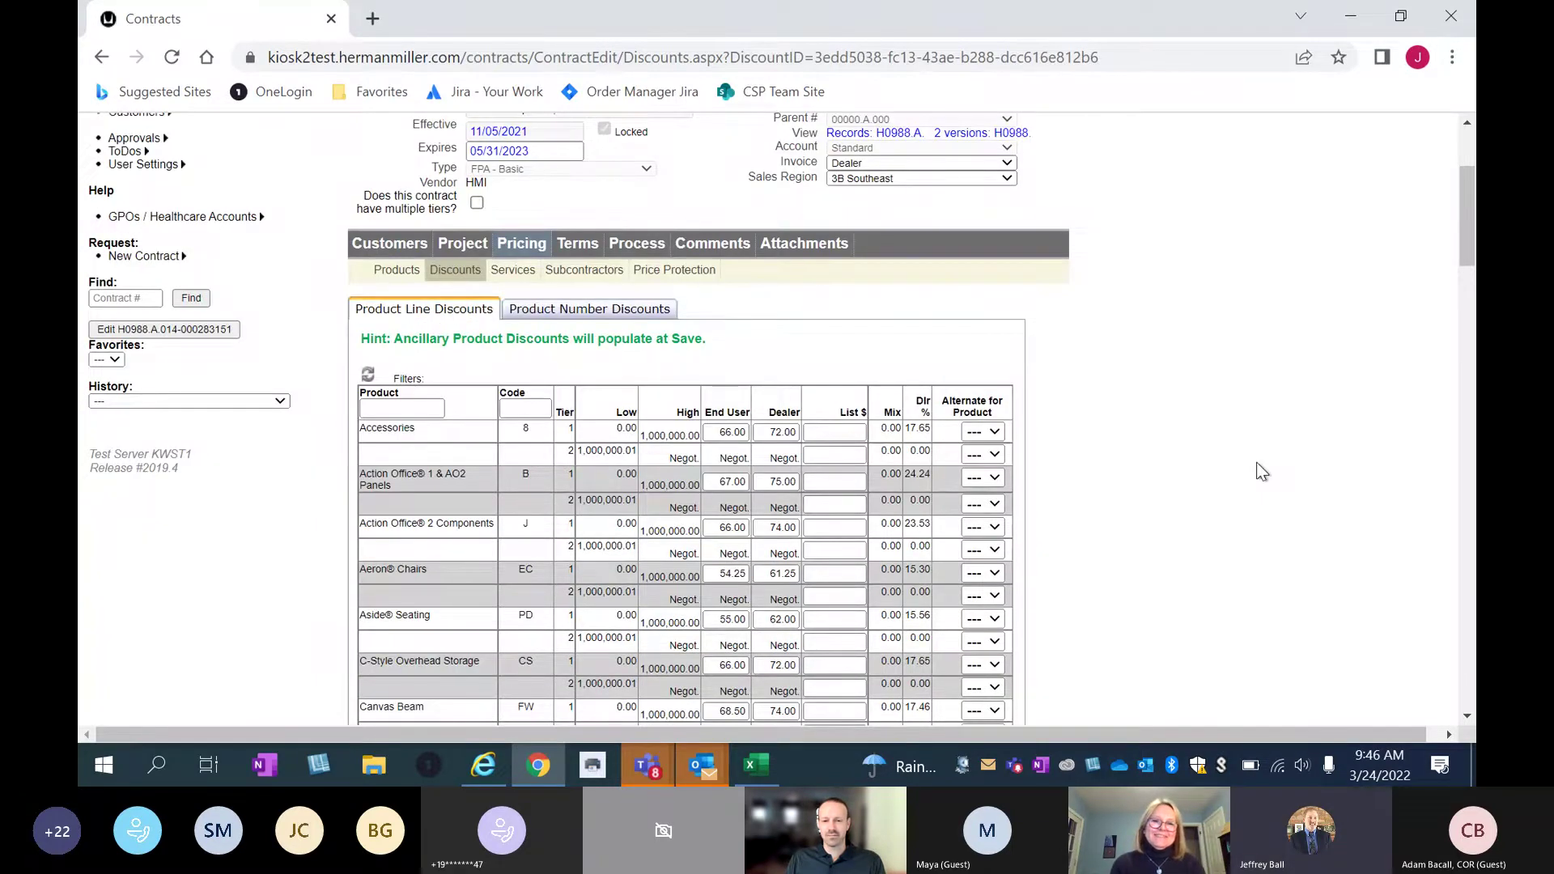
Add the general comment "Add January 4, 2022 price list hold for three months" to the change request.
scroll(1261, 472, up, 2)
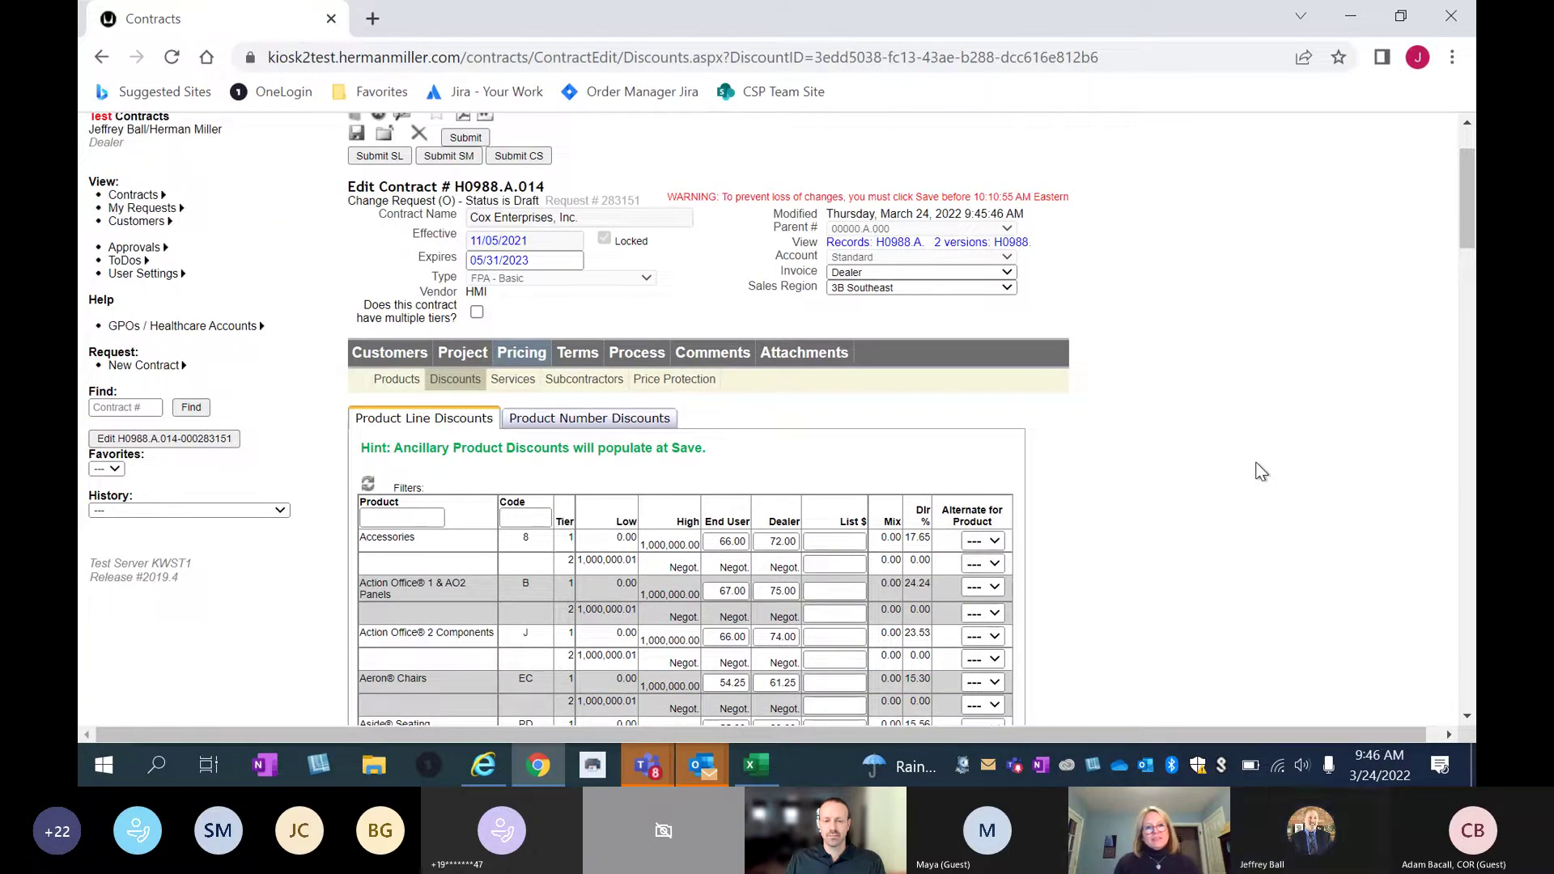
click(712, 353)
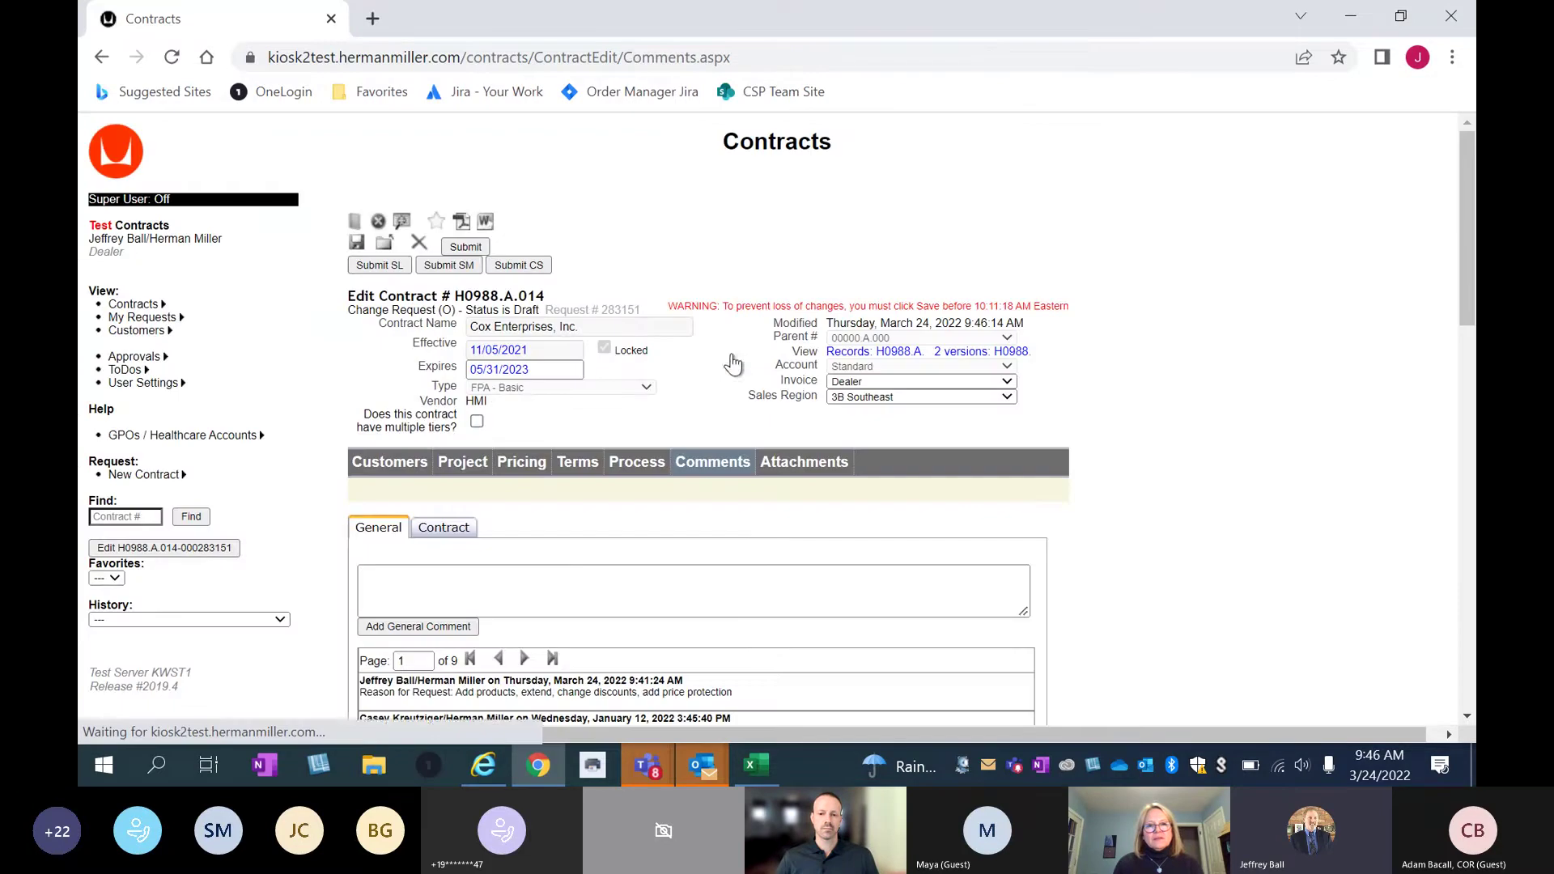
click(580, 581)
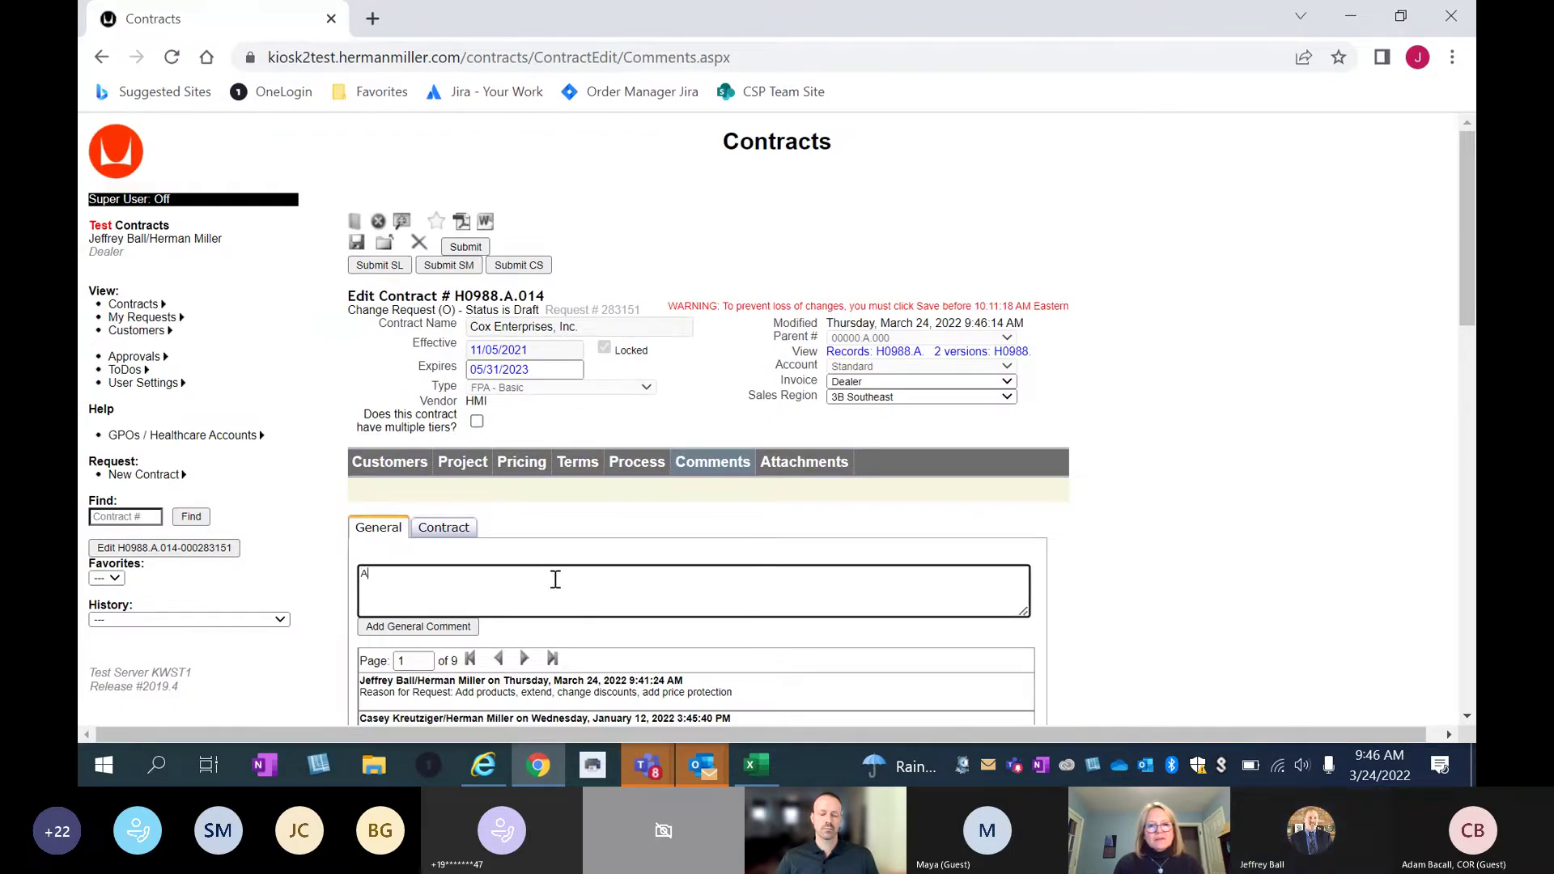
text(Add)
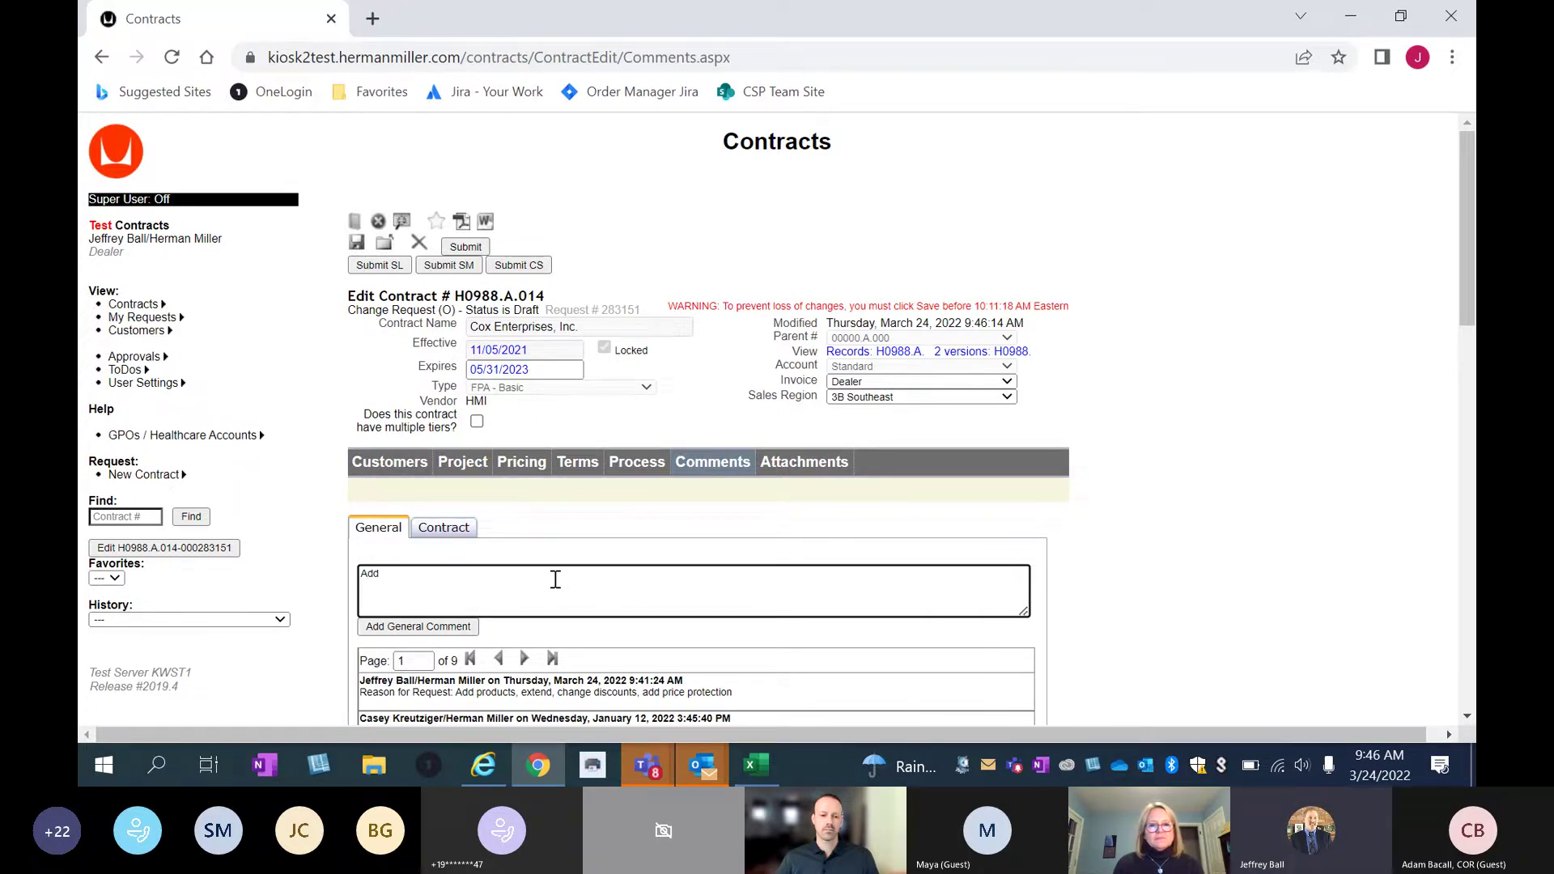
text( Ja)
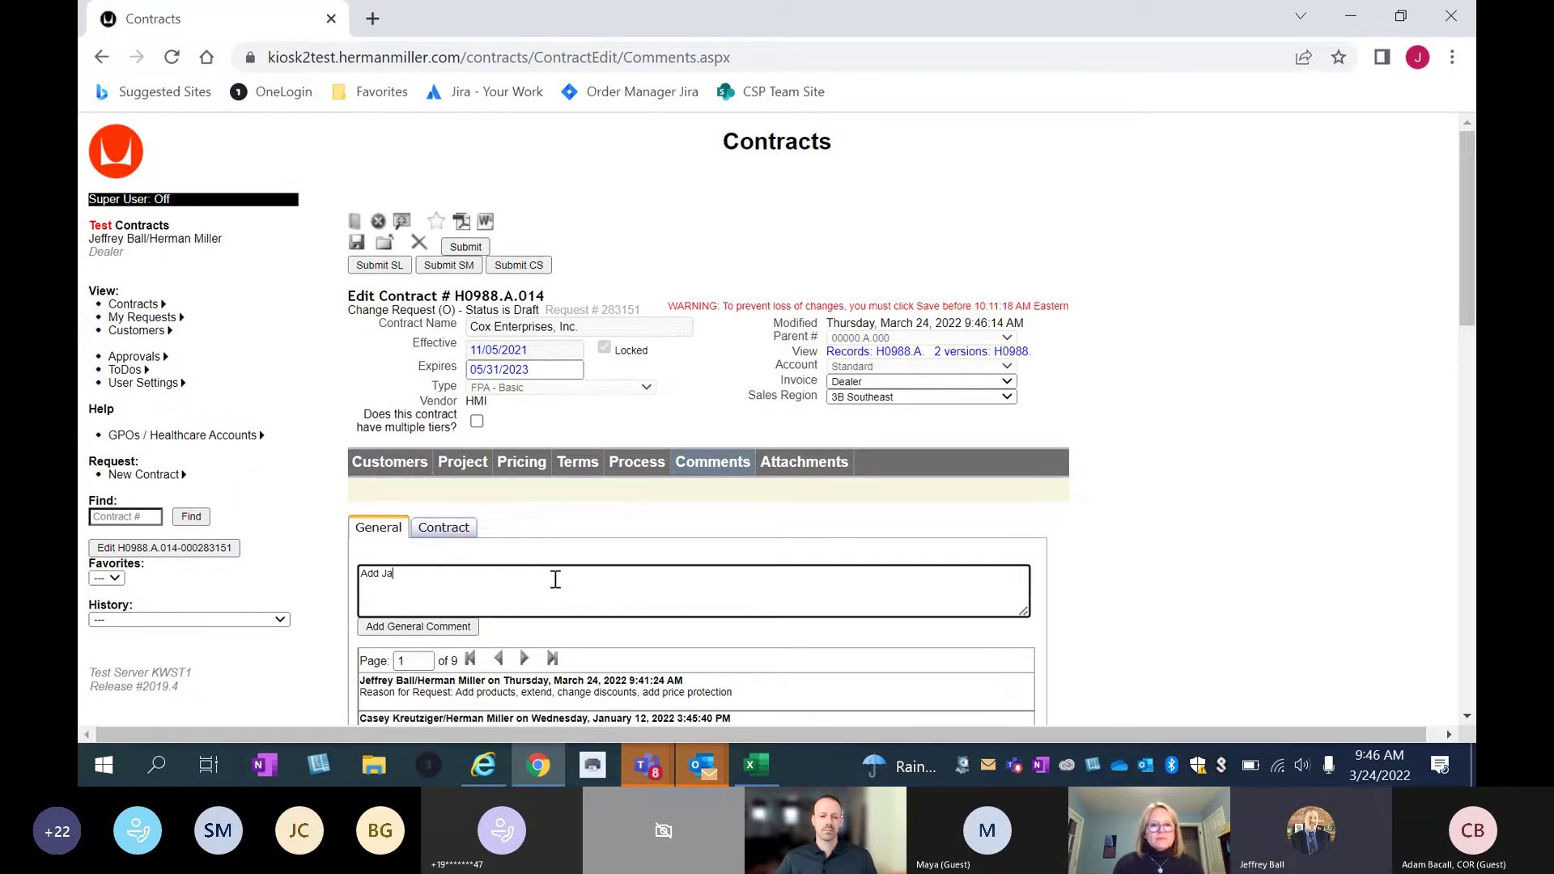
text(nuary 4, 2022 price list)
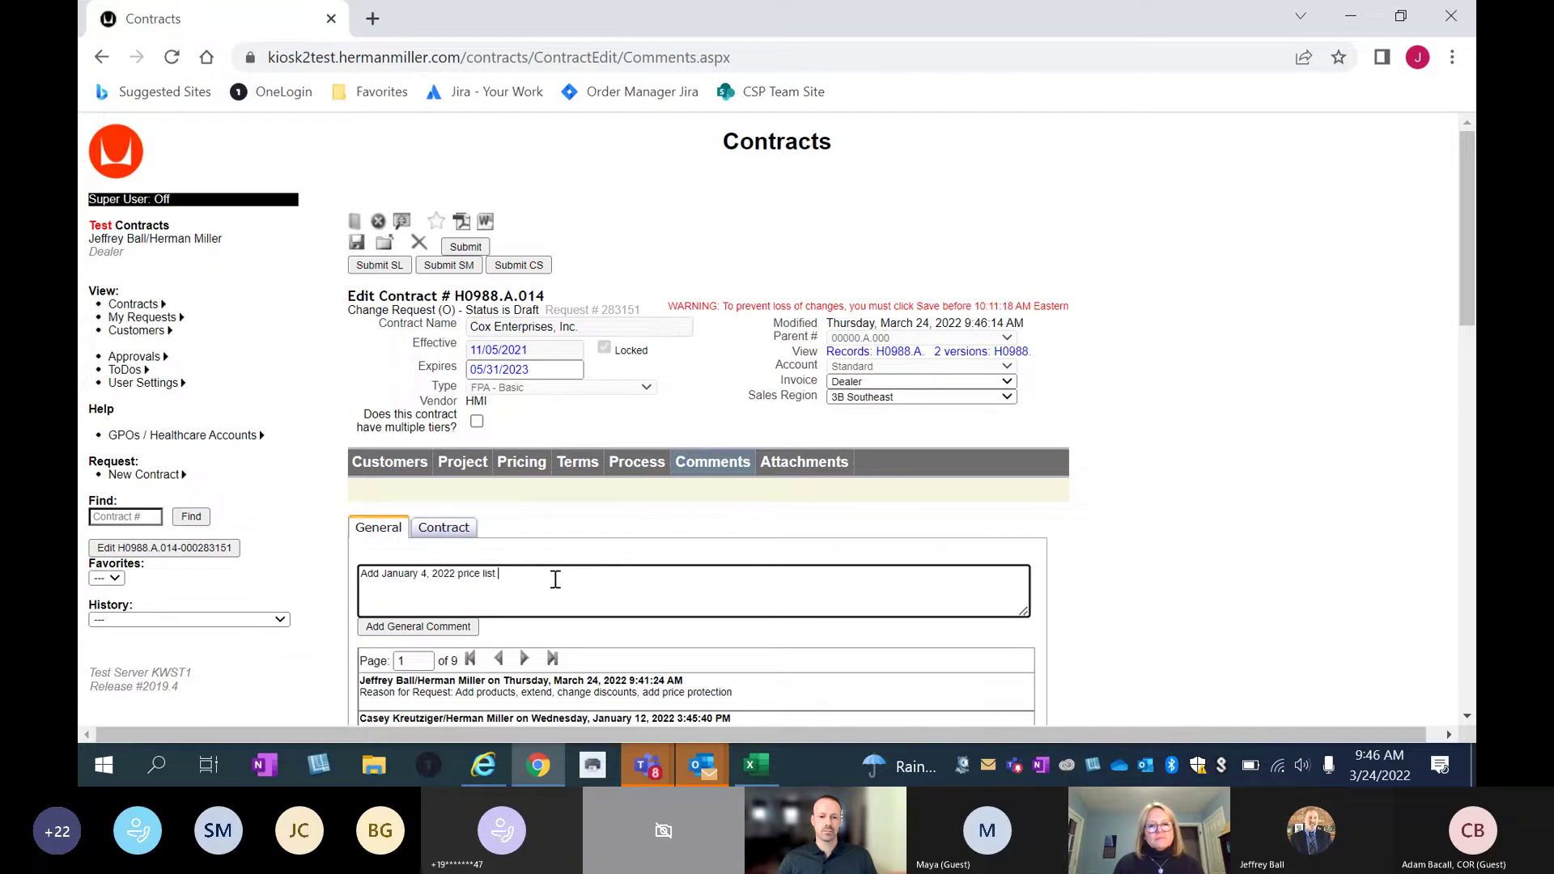
text(old for three months)
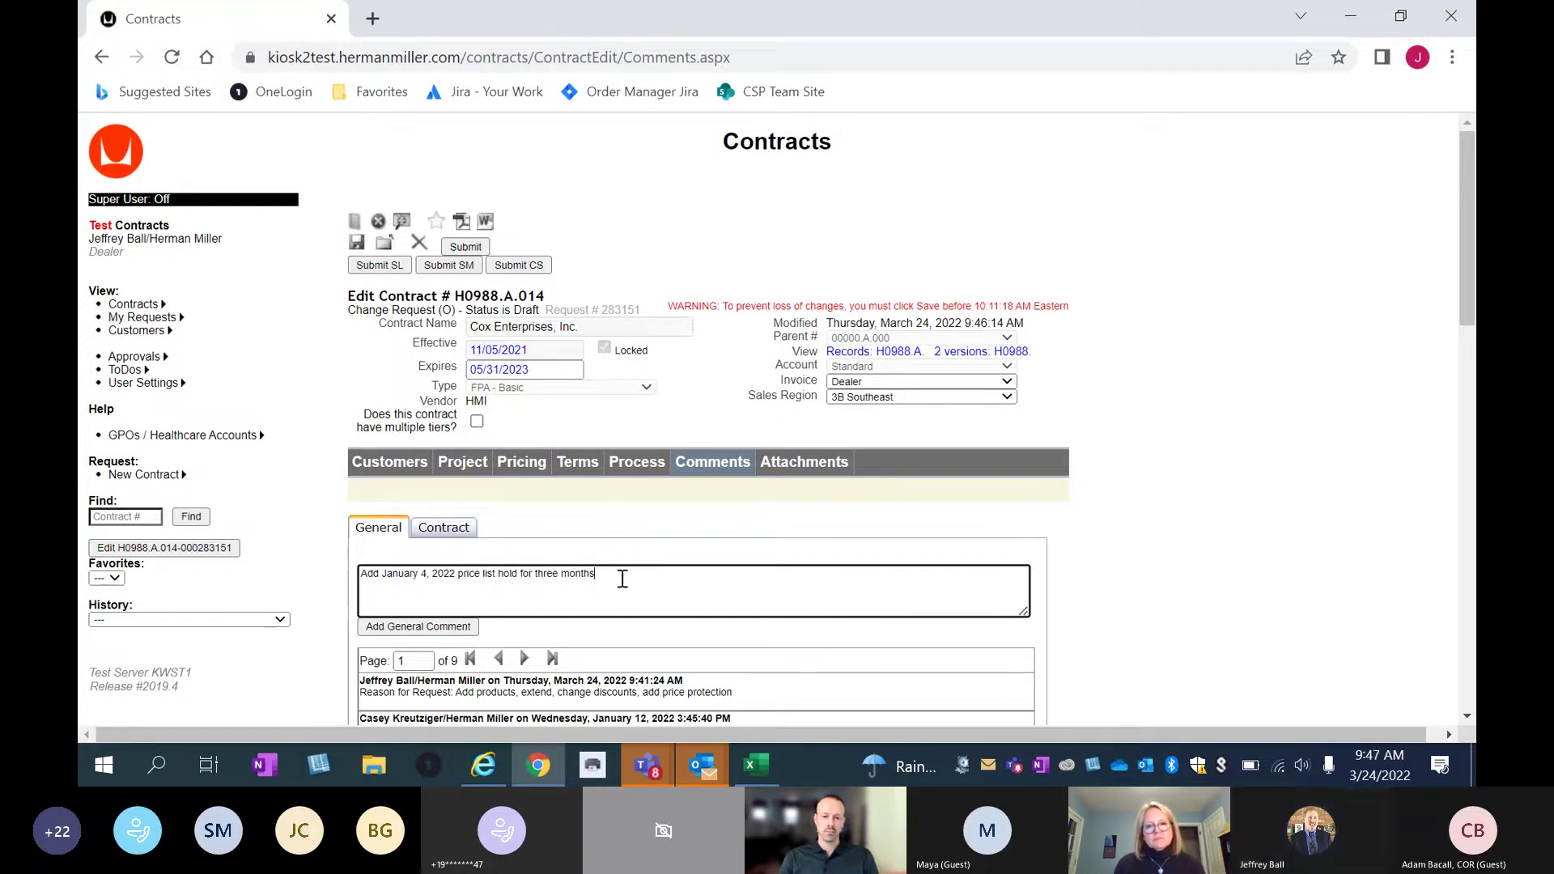
click(419, 627)
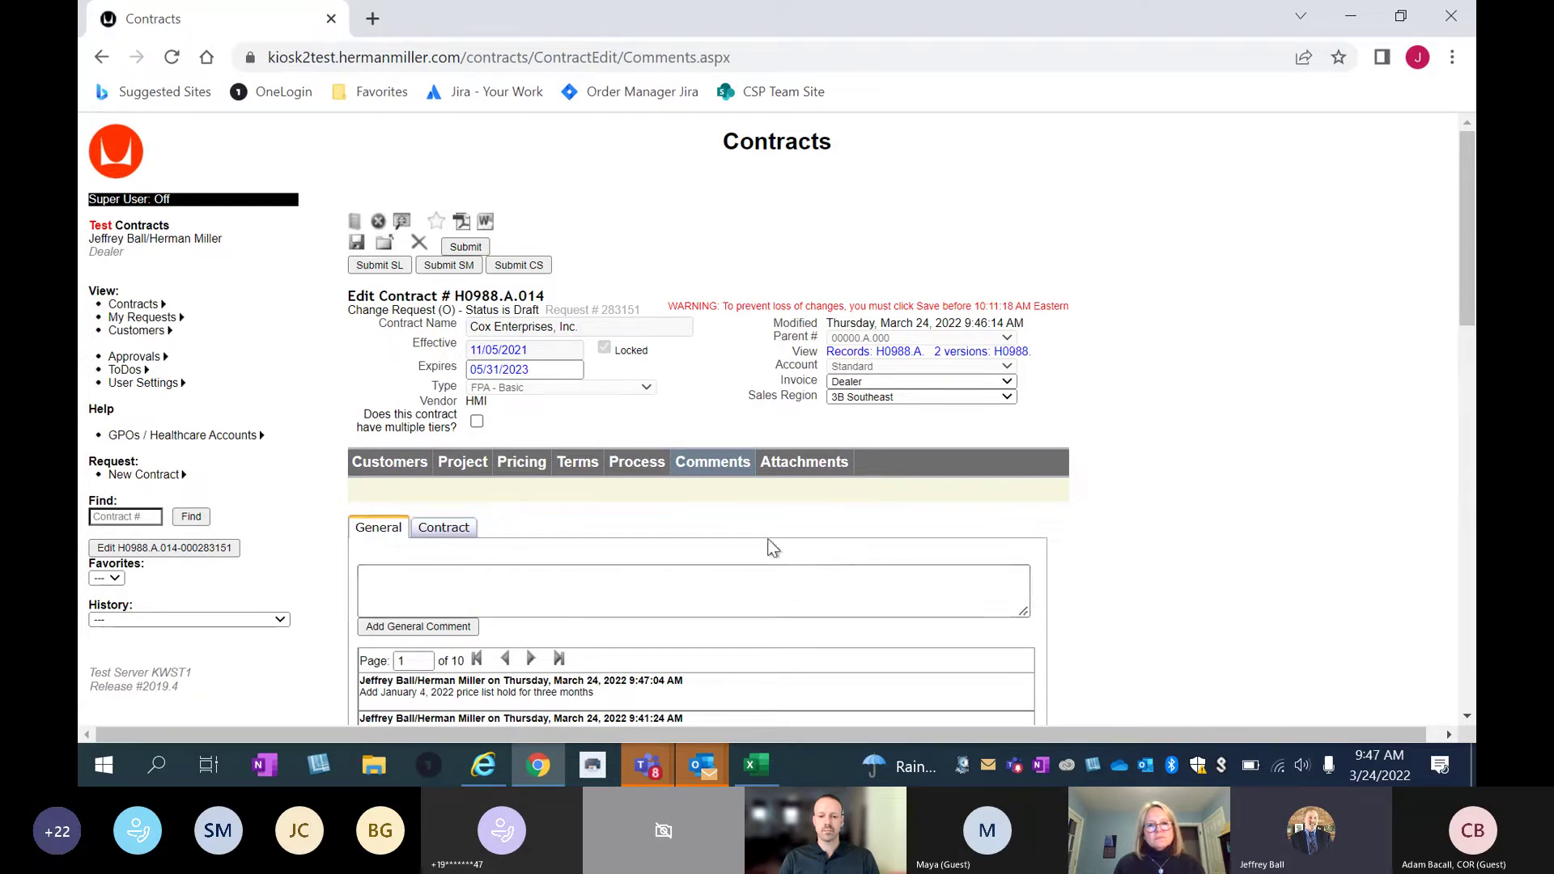
scroll(628, 610, down, 1)
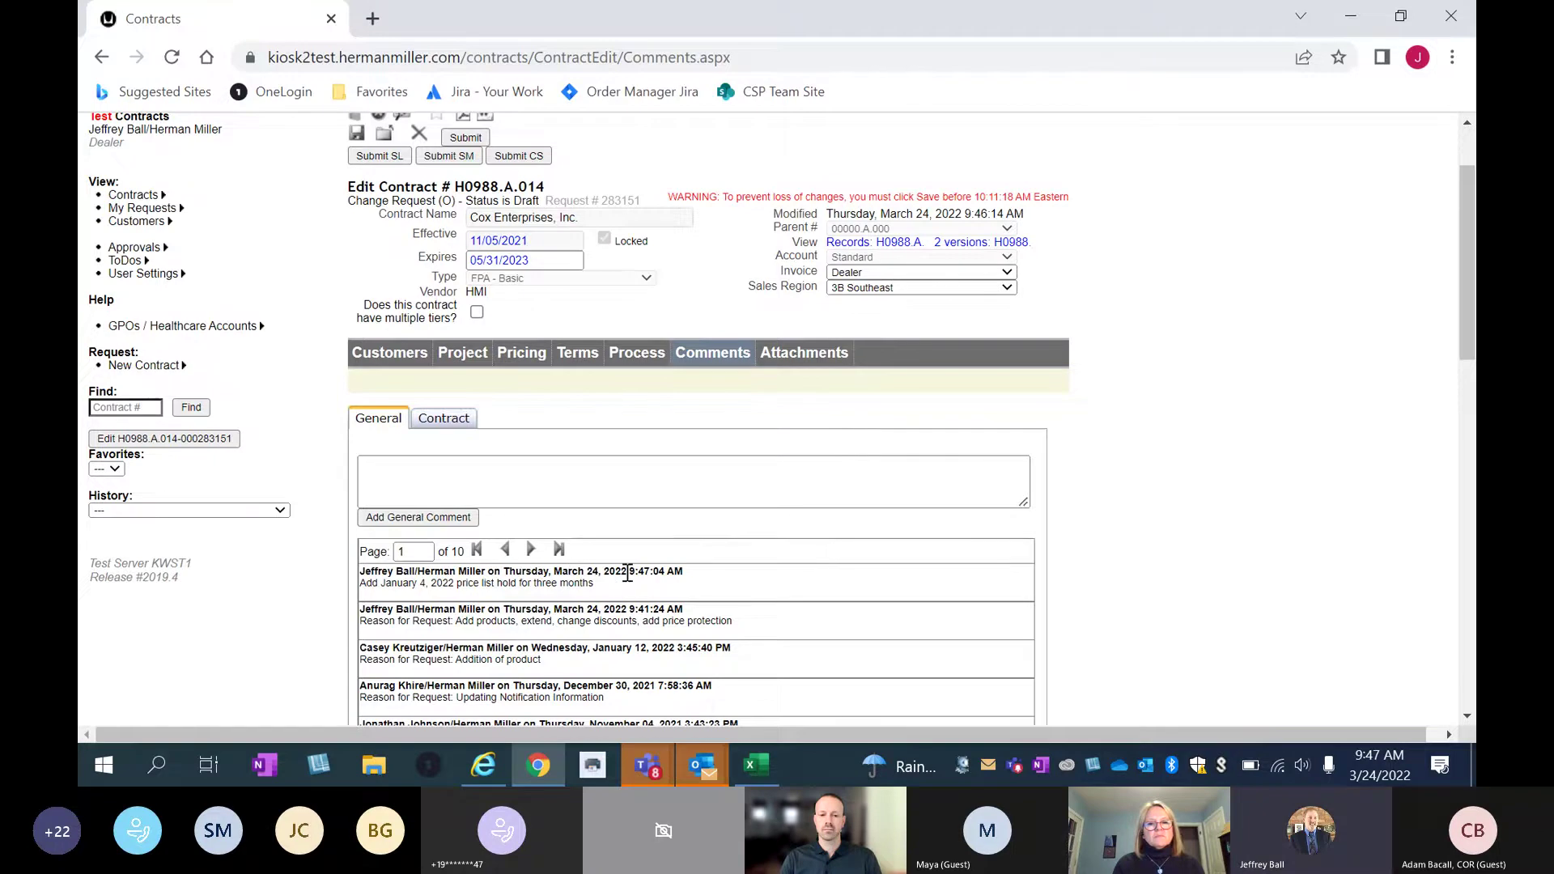
Check the change request for errors and warnings, then submit the contract and confirm the submission.
scroll(696, 545, up, 2)
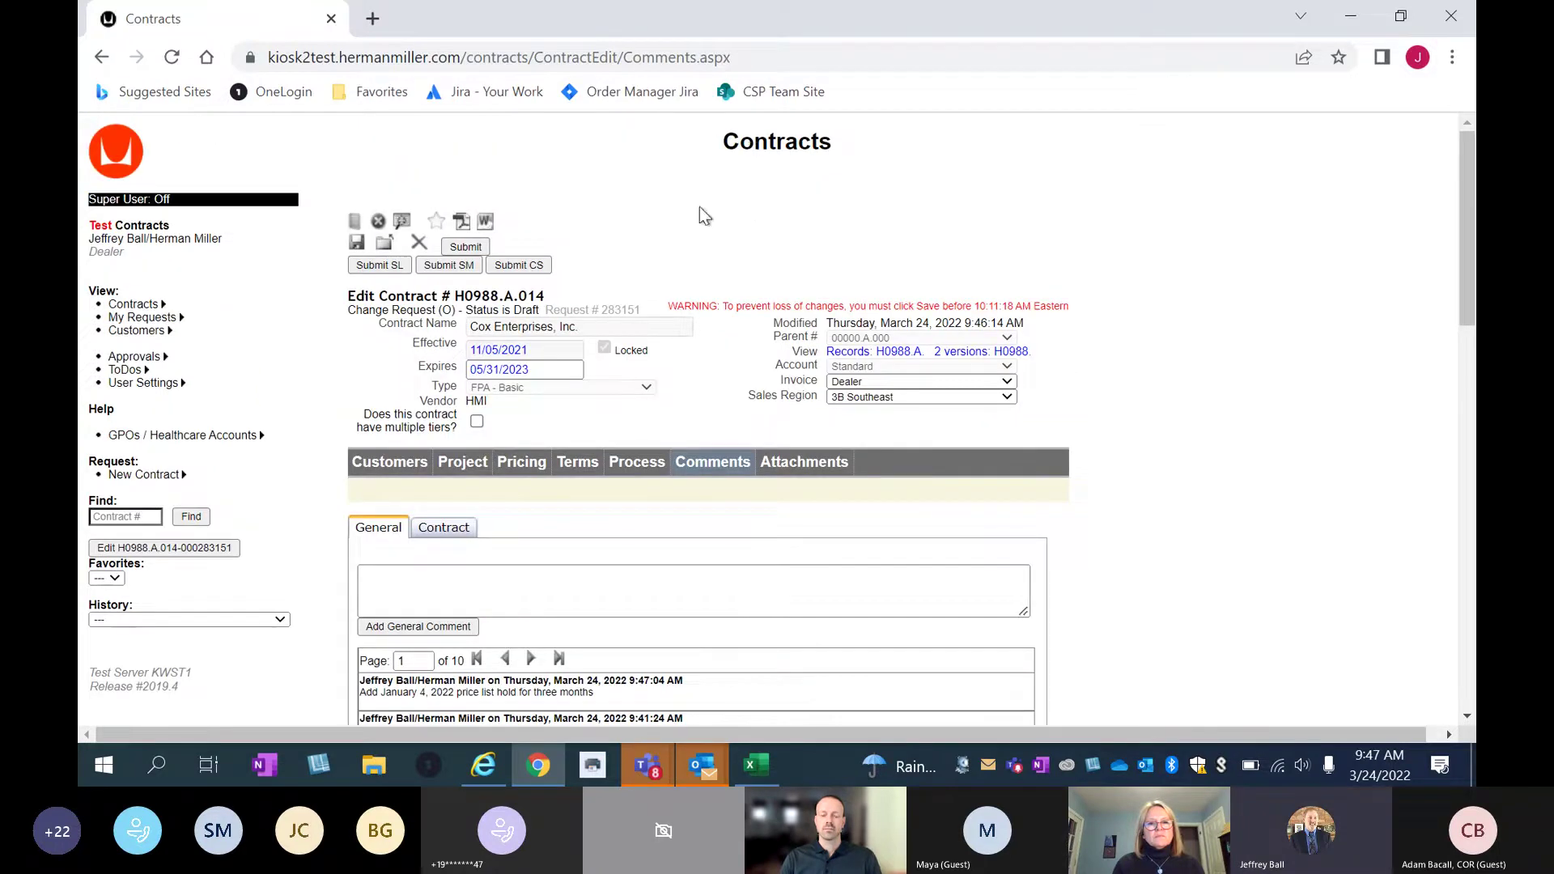
click(378, 224)
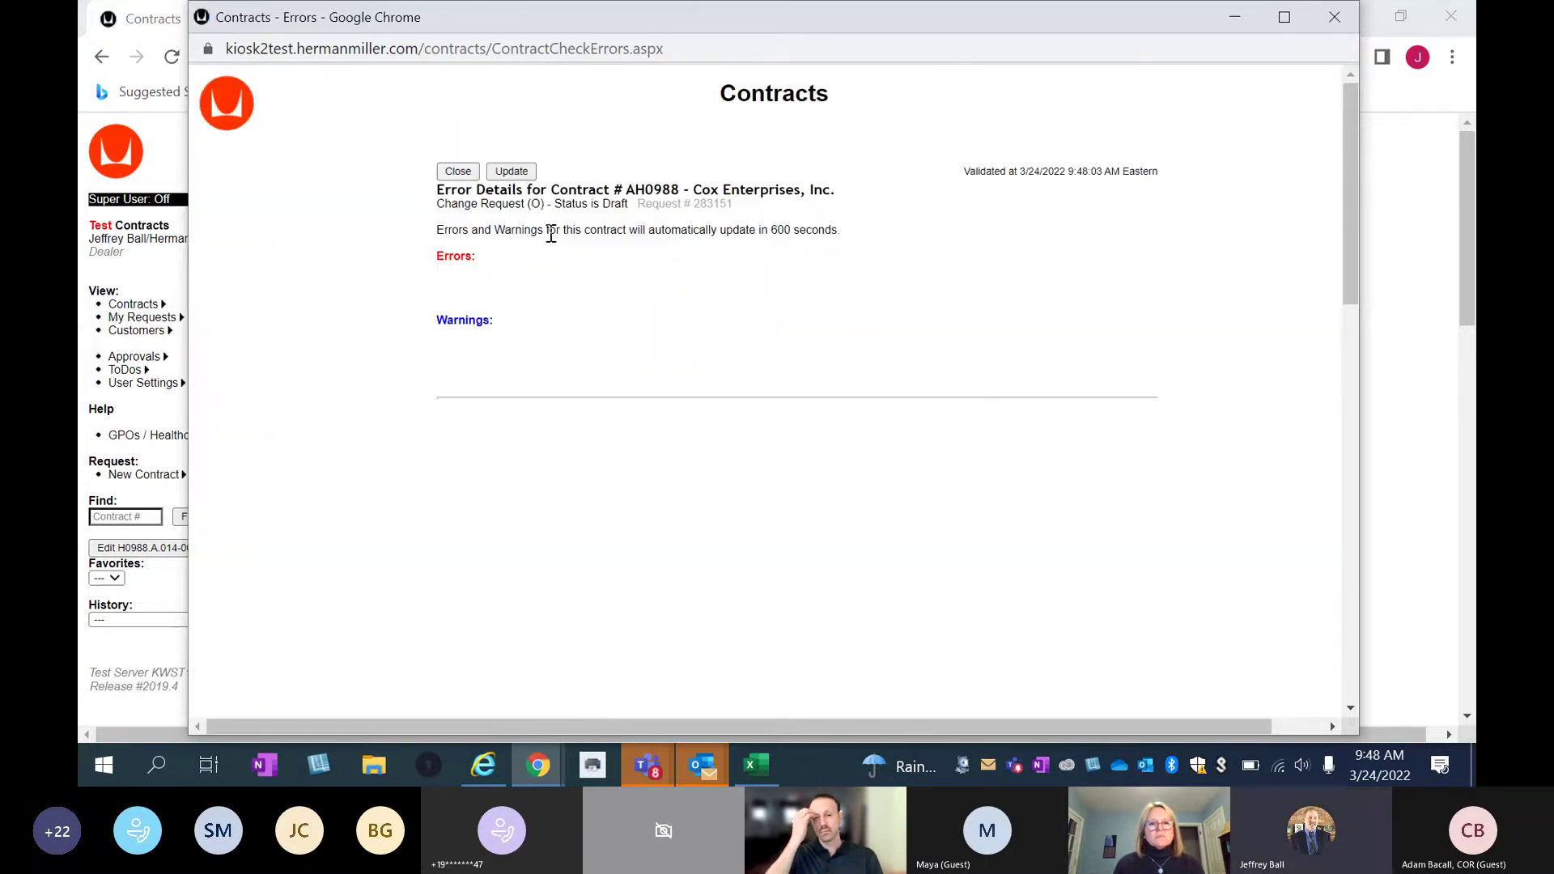
click(458, 171)
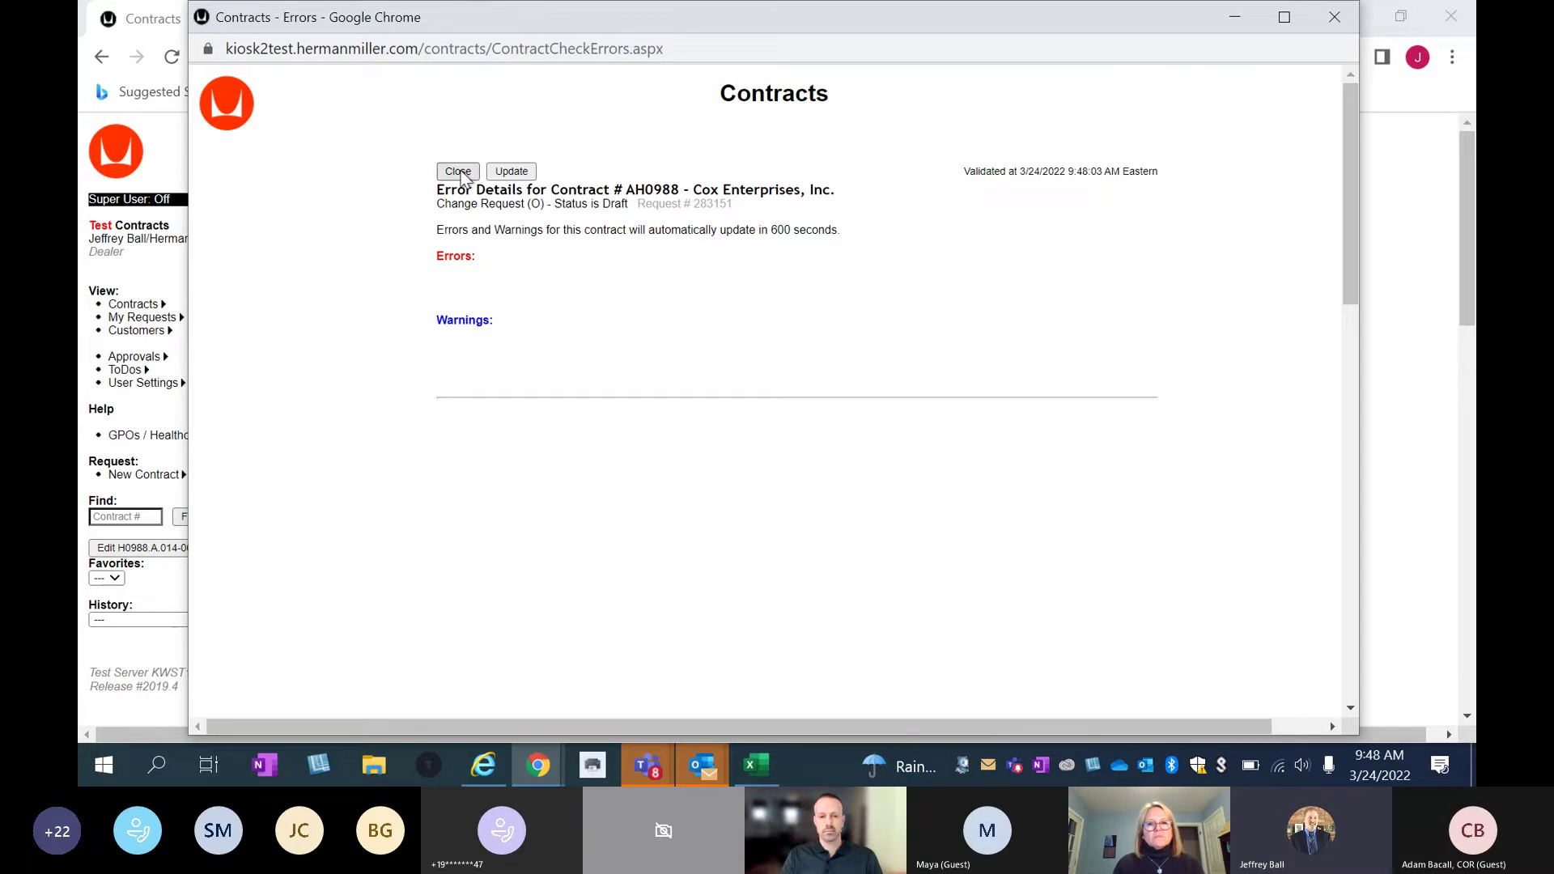
click(468, 246)
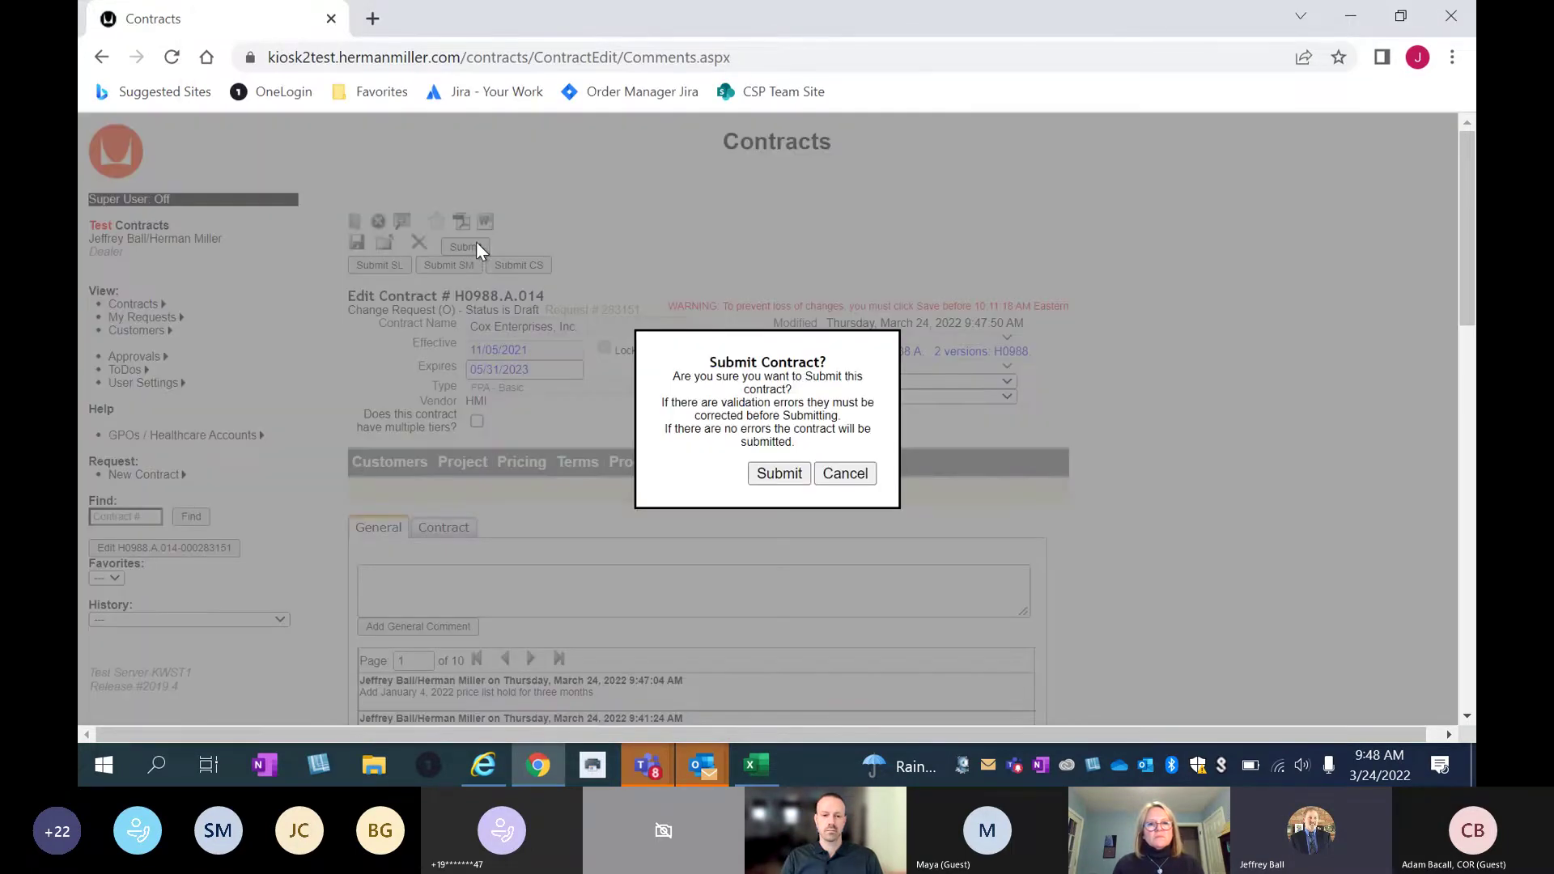
click(778, 477)
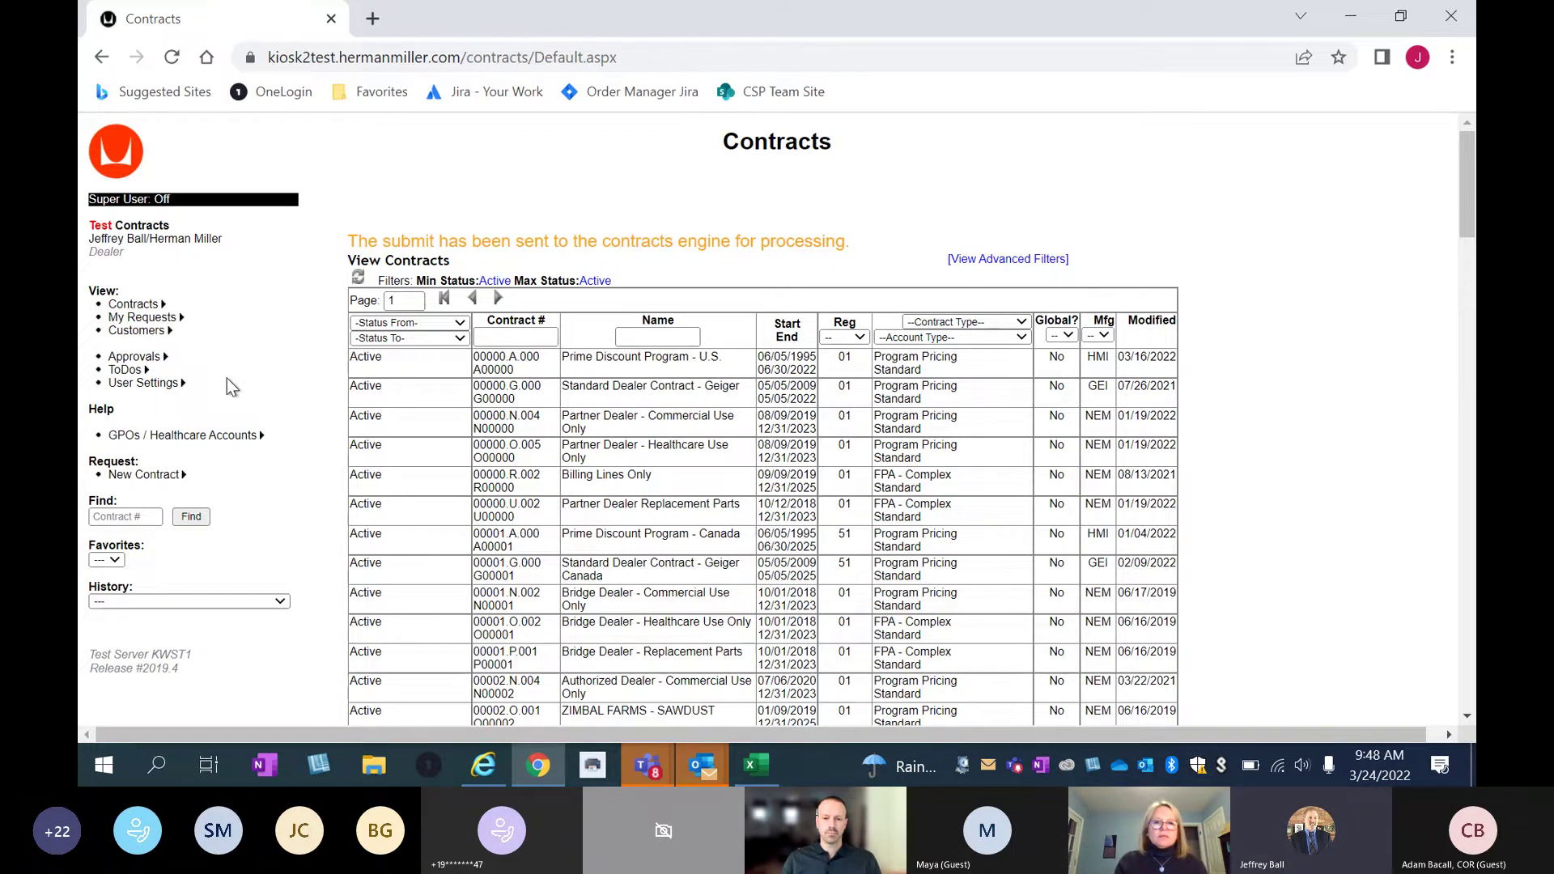
Find the General Pricing Approval Process training topic in the Contracts help, then download and open its PDF.
click(154, 435)
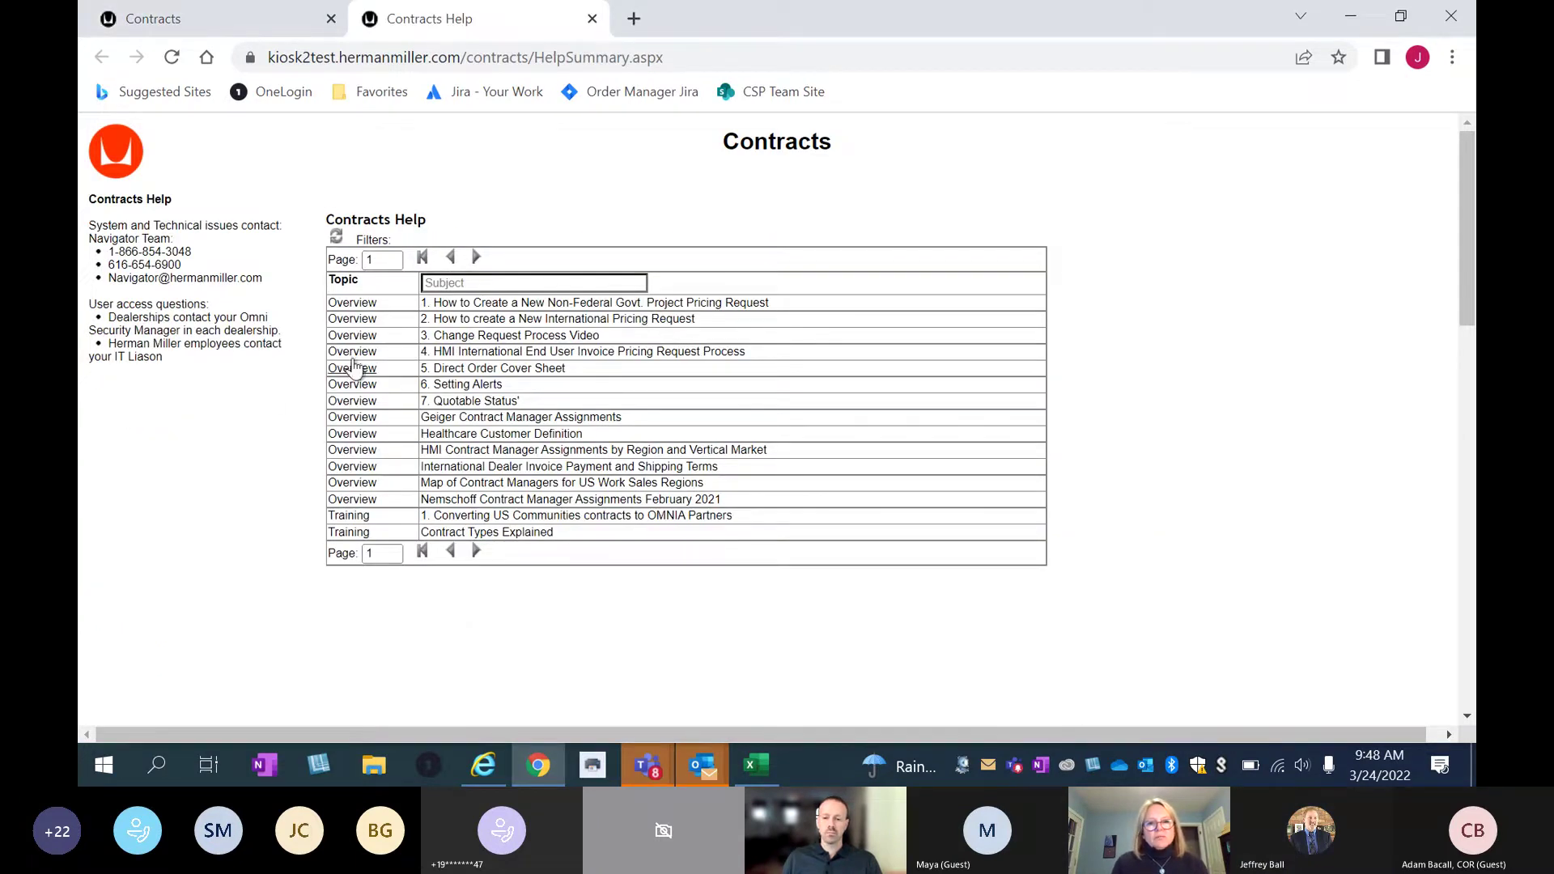
click(476, 259)
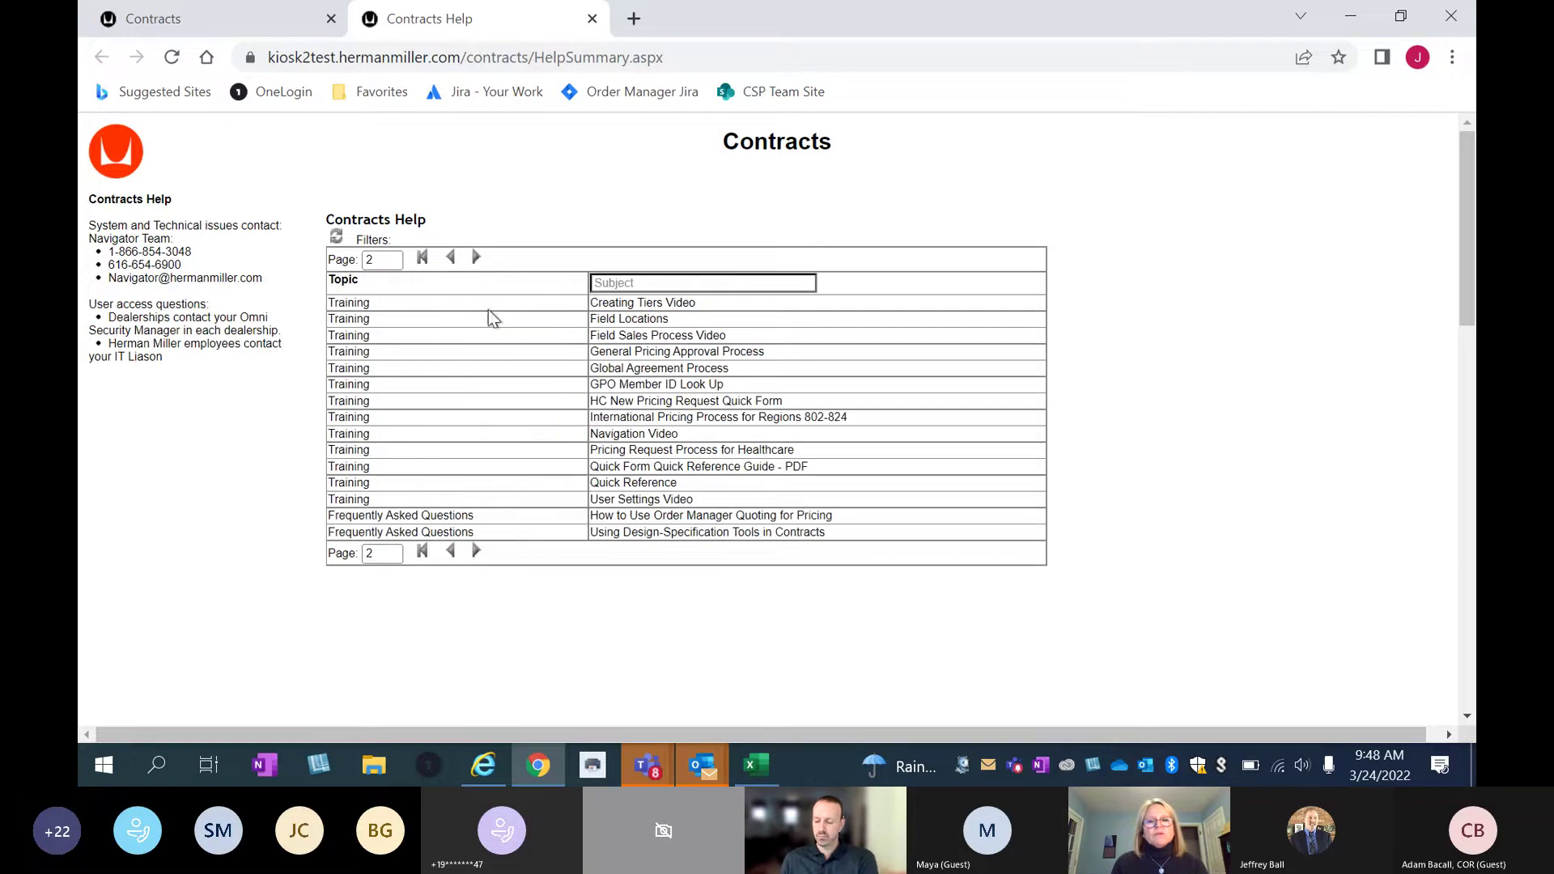
click(659, 356)
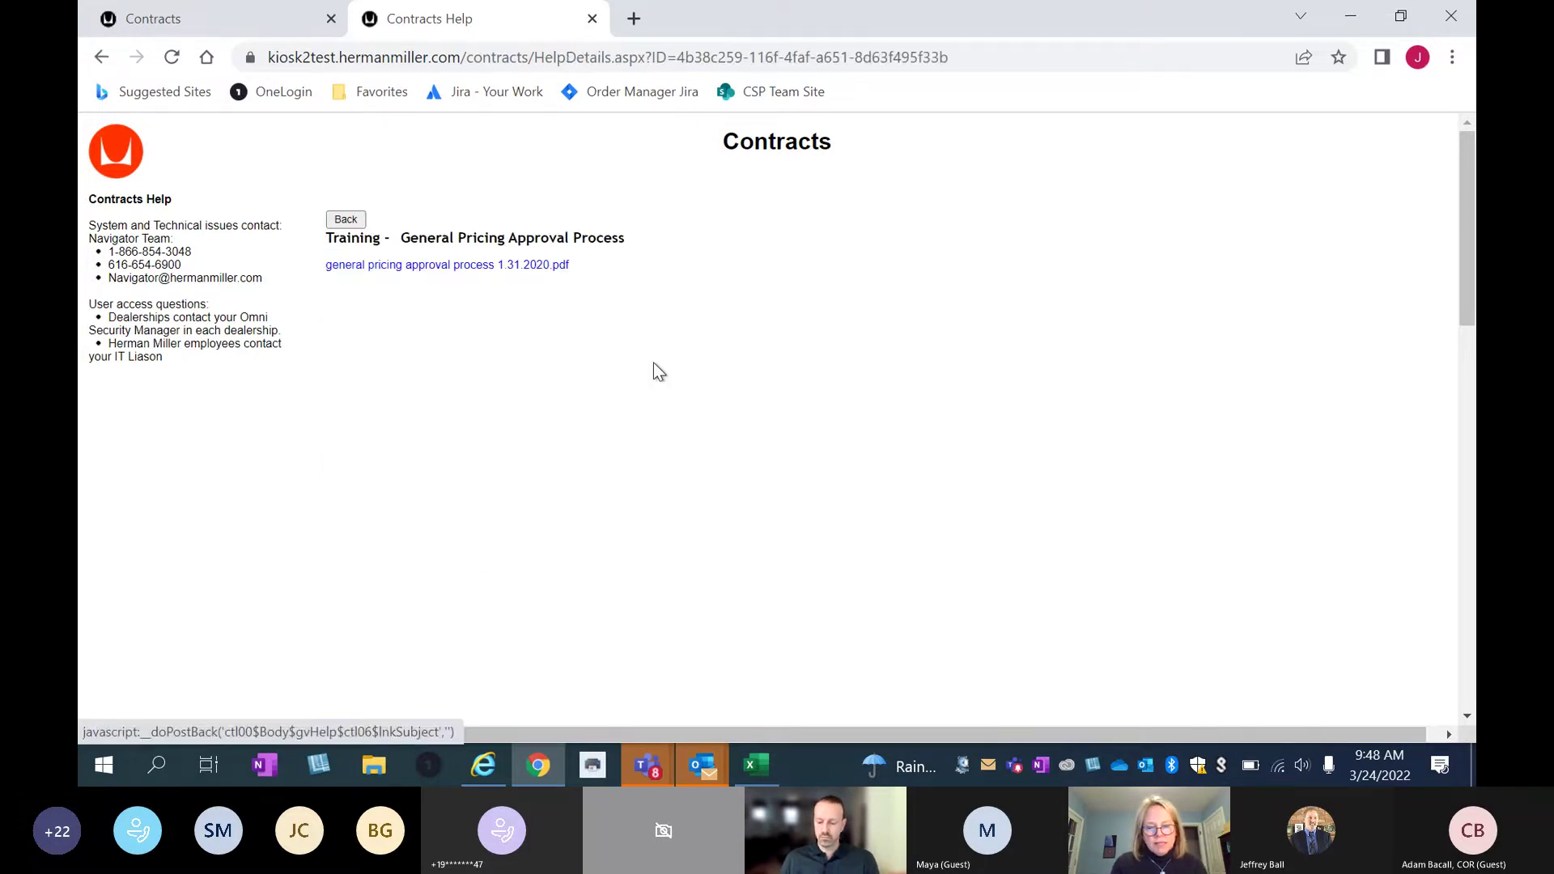
click(450, 267)
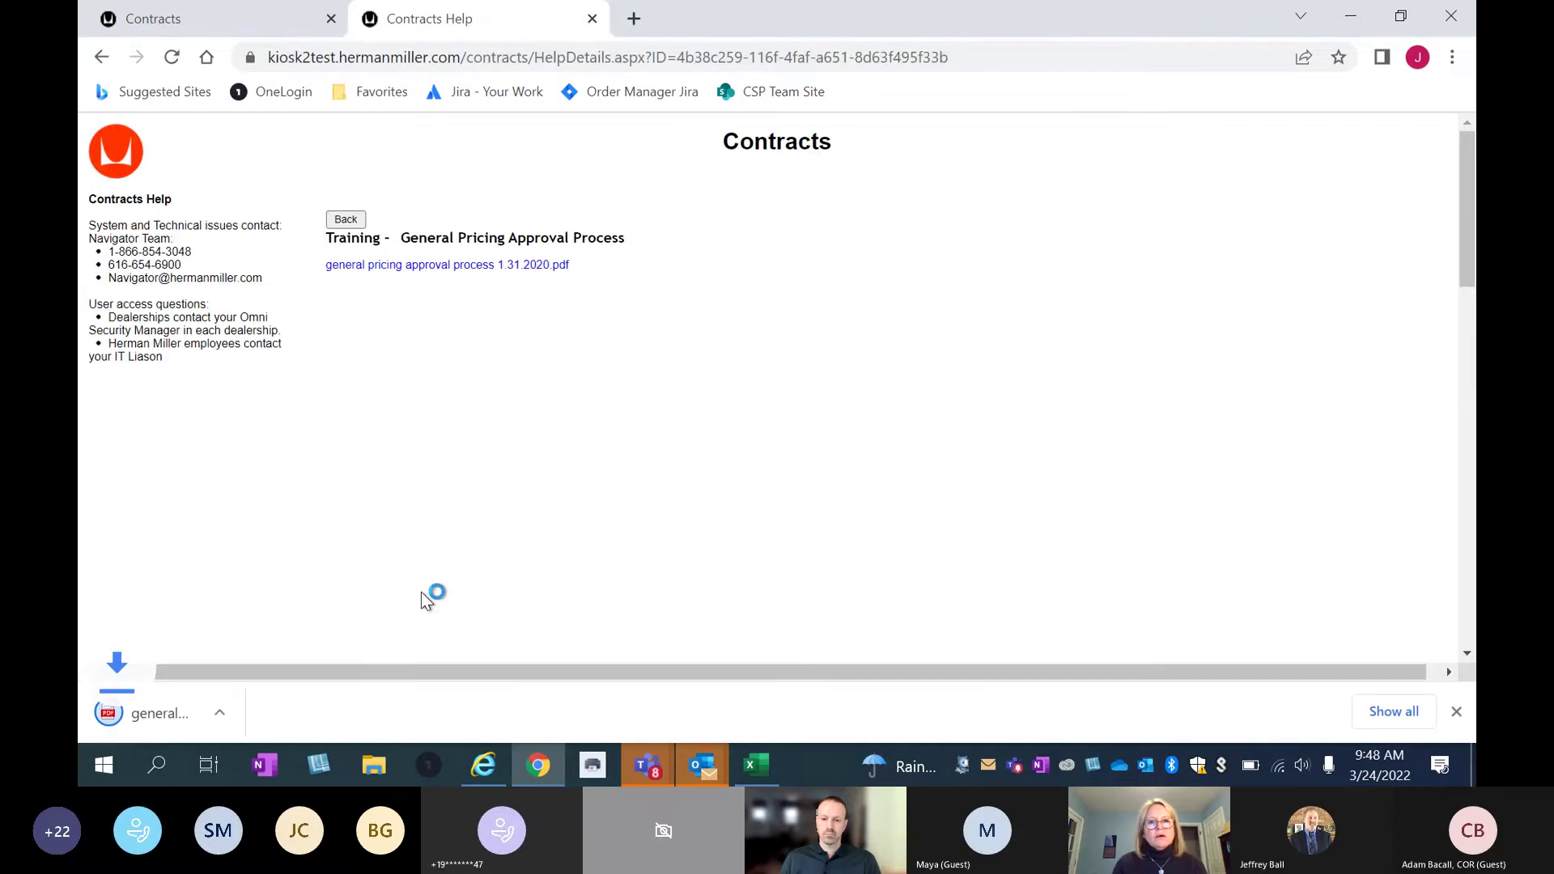
click(198, 720)
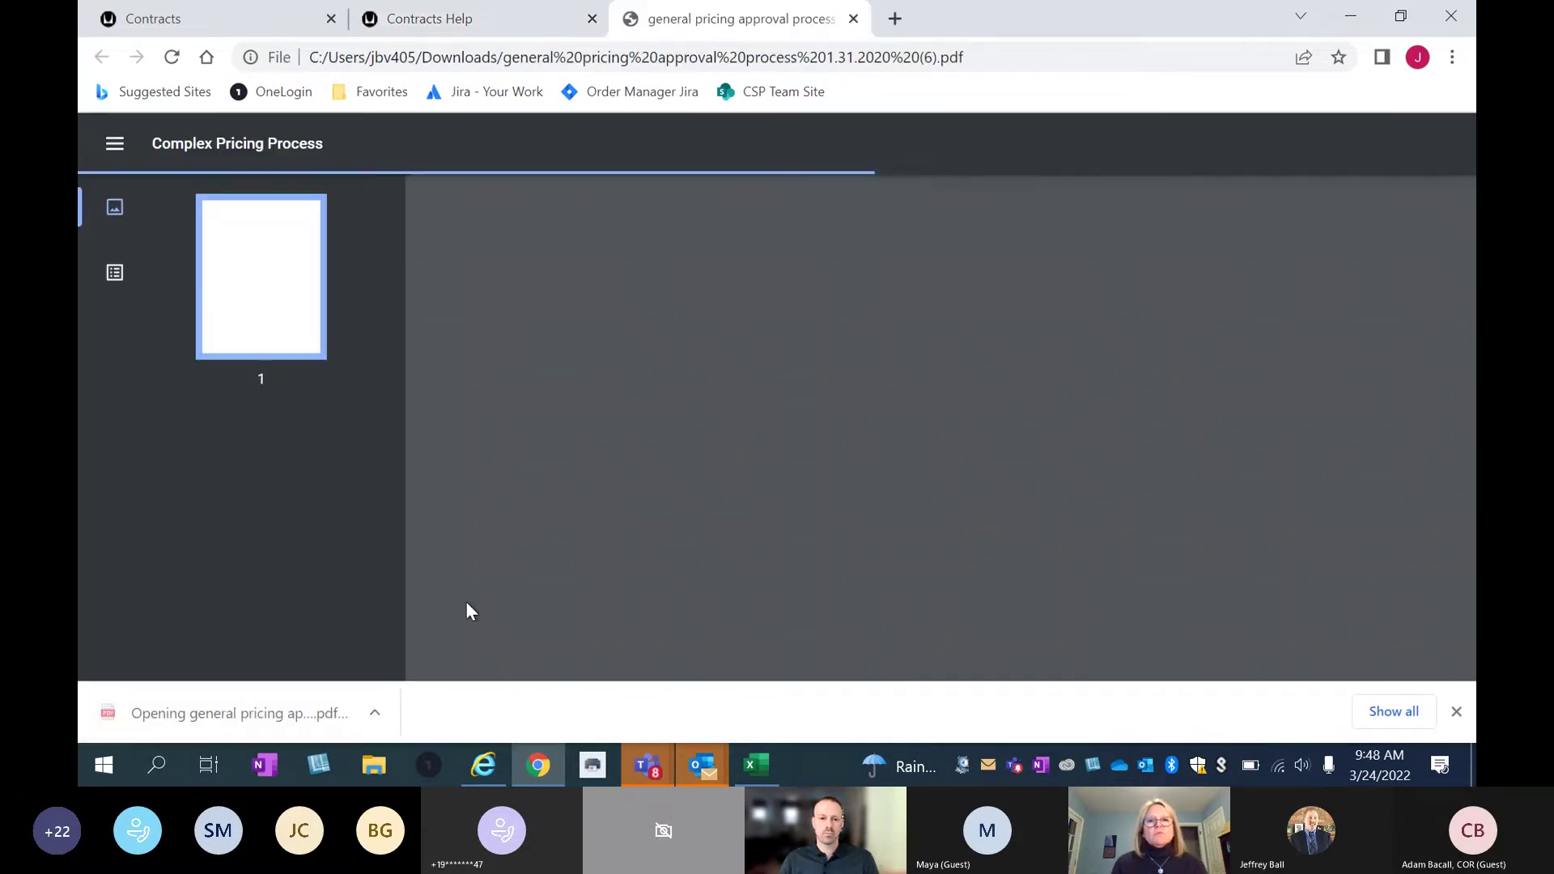
Examine the flowchart's approval stages from Draft Status through Contract Mgr status.
scroll(702, 547, down, 3)
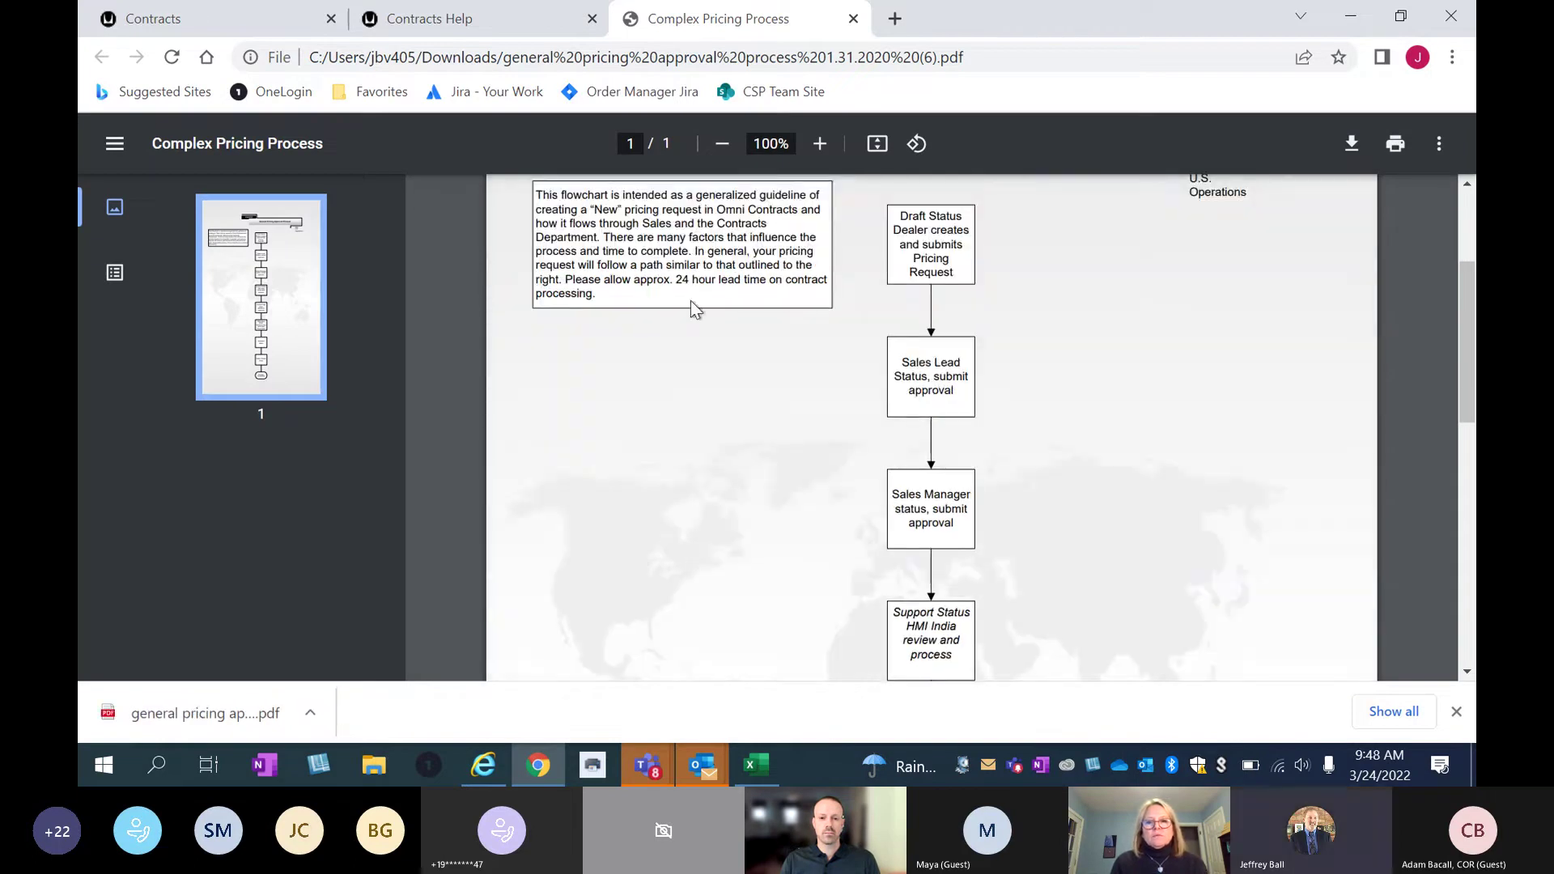
drag(899, 216, 960, 215)
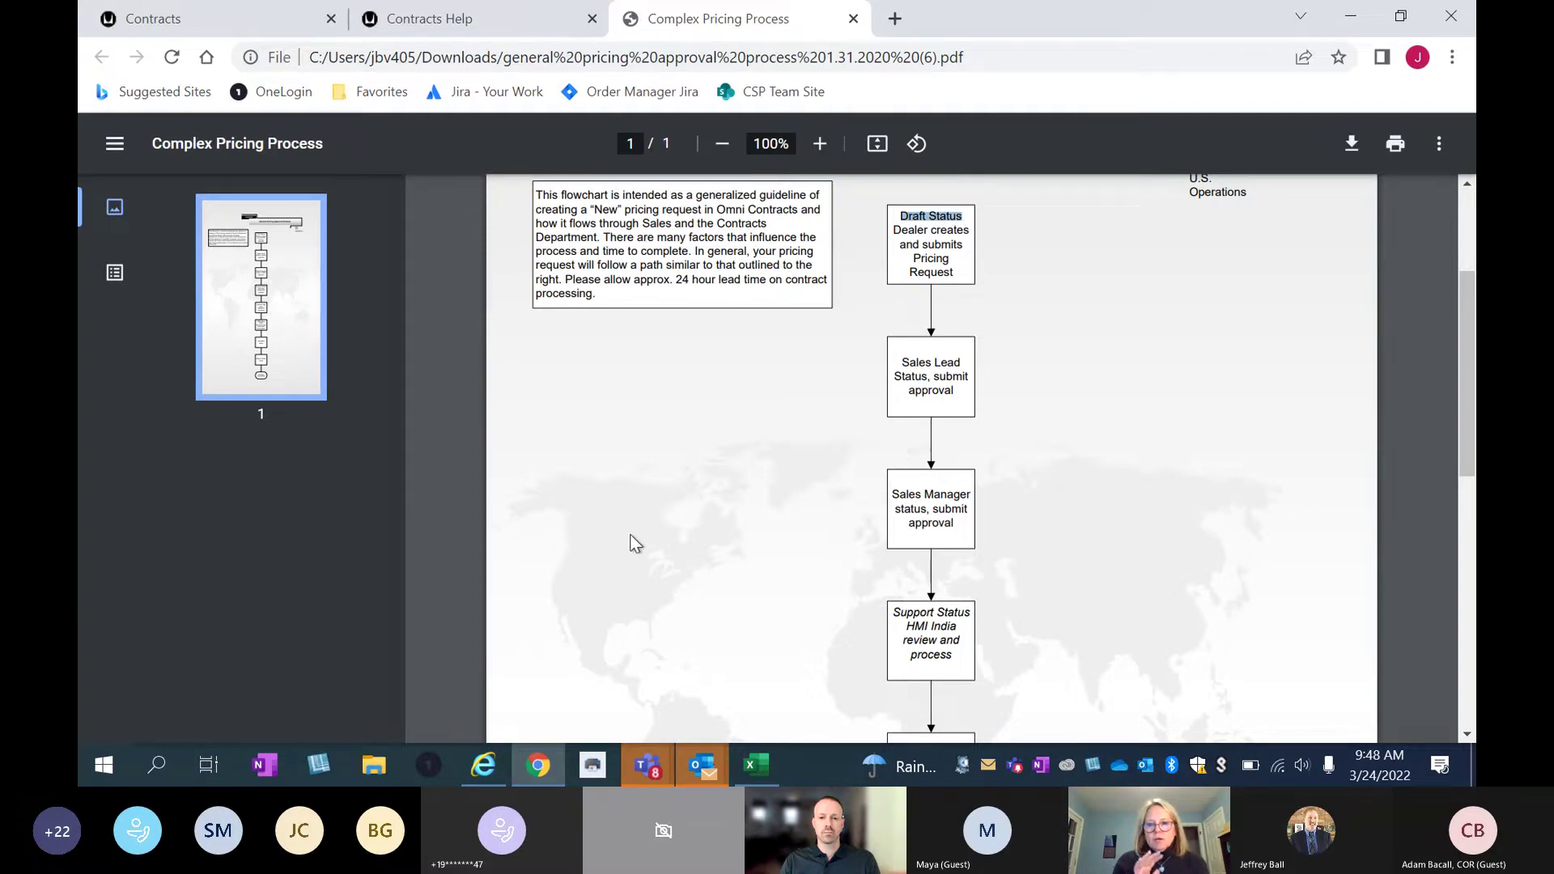
click(721, 514)
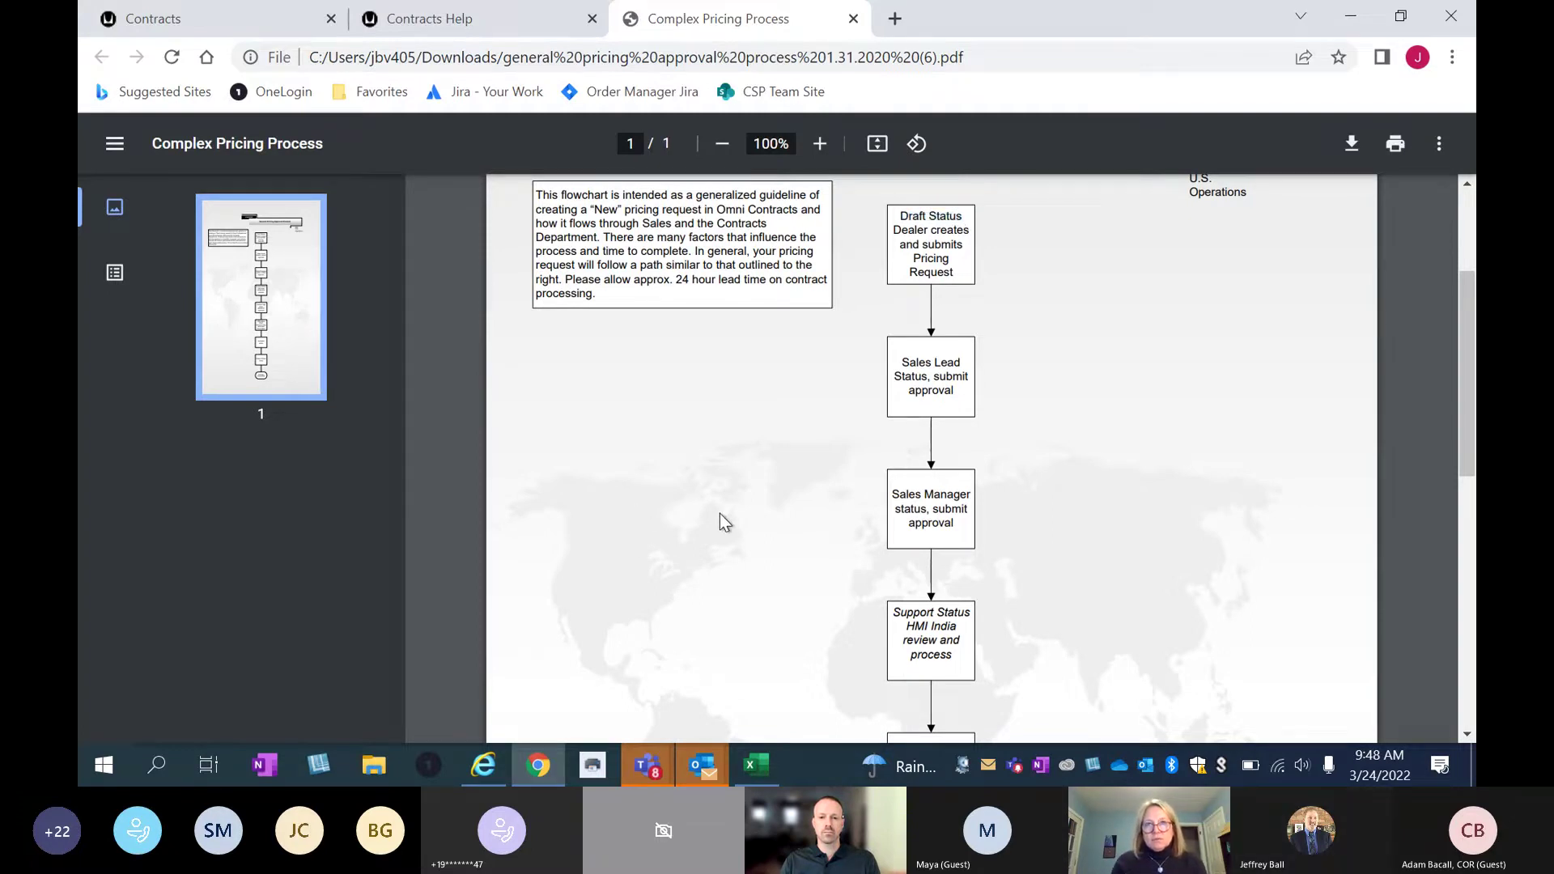
scroll(720, 518, down, 1)
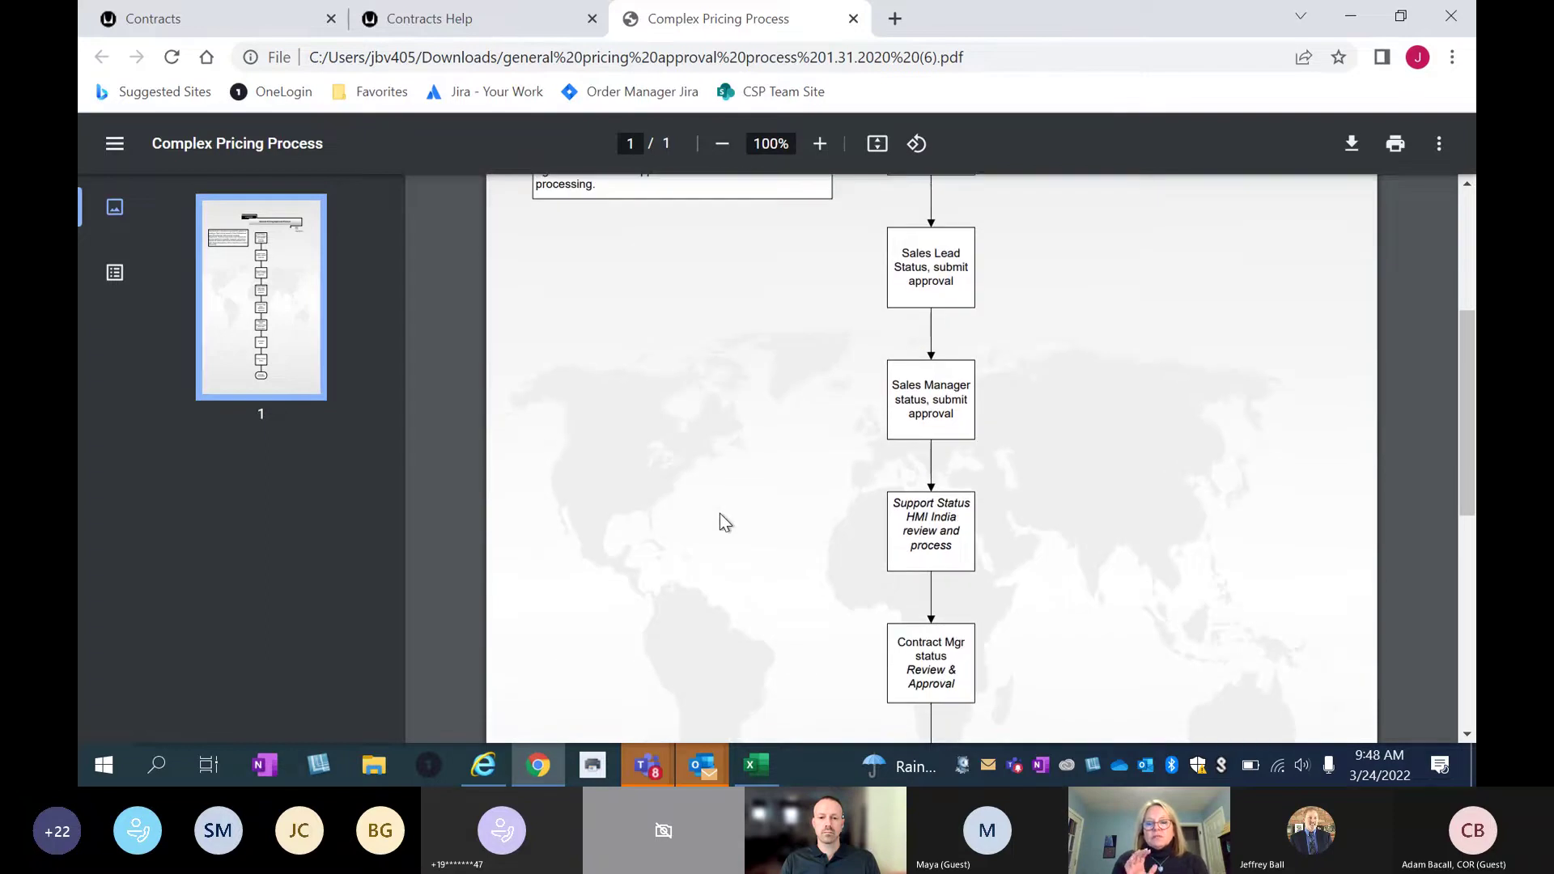
scroll(719, 513, up, 1)
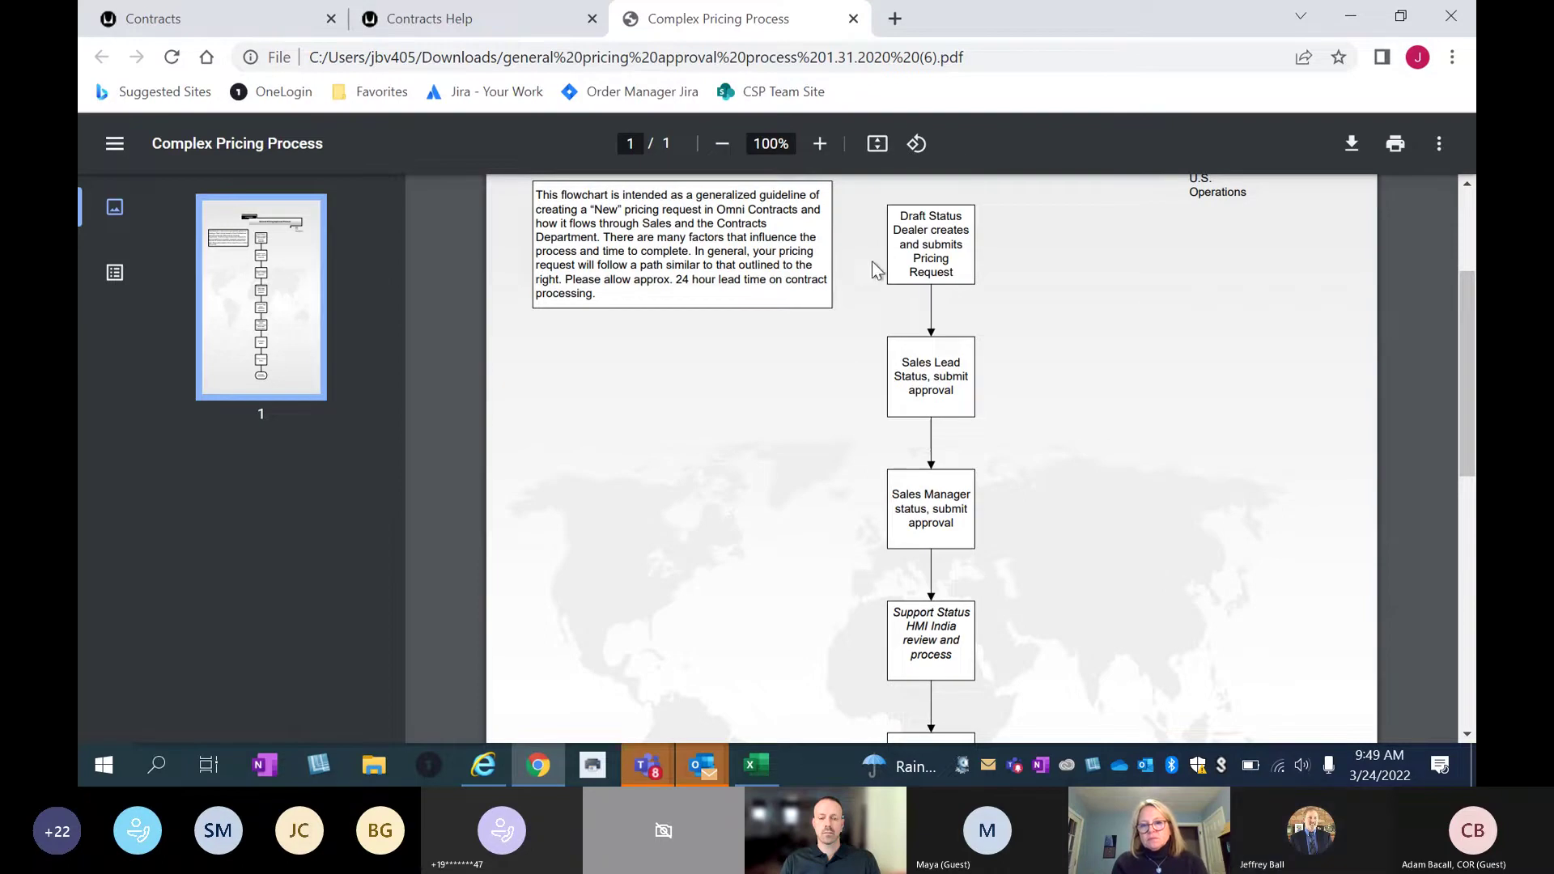
Highlight and examine the Draft Status, Sales Lead and Sales Manager stages in the pricing approval flowchart.
scroll(868, 310, up, 1)
scroll(865, 301, up, 1)
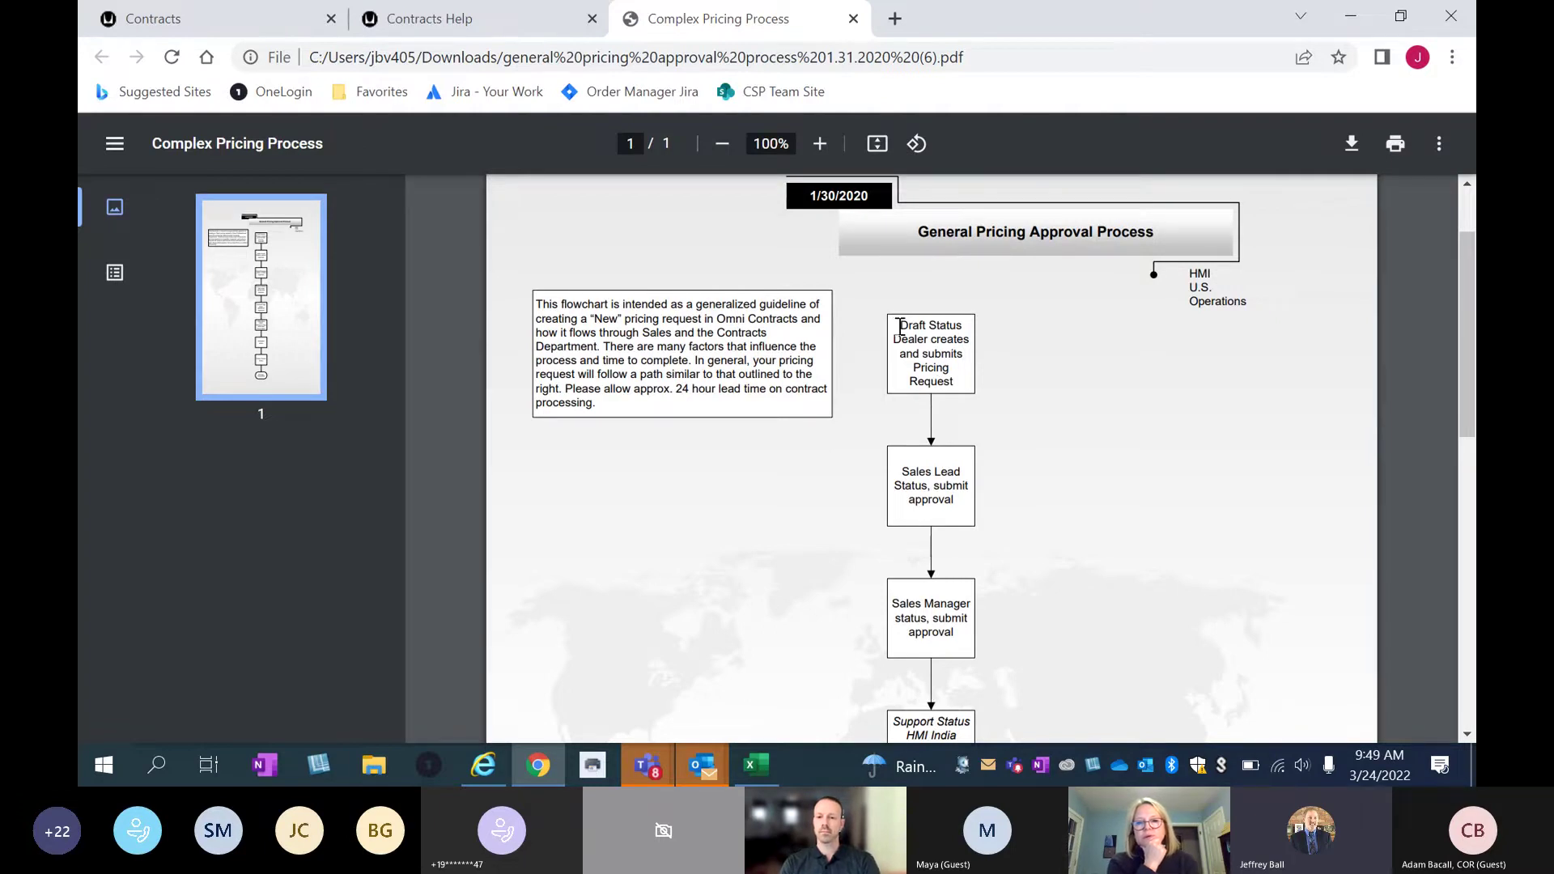
drag(900, 325, 959, 316)
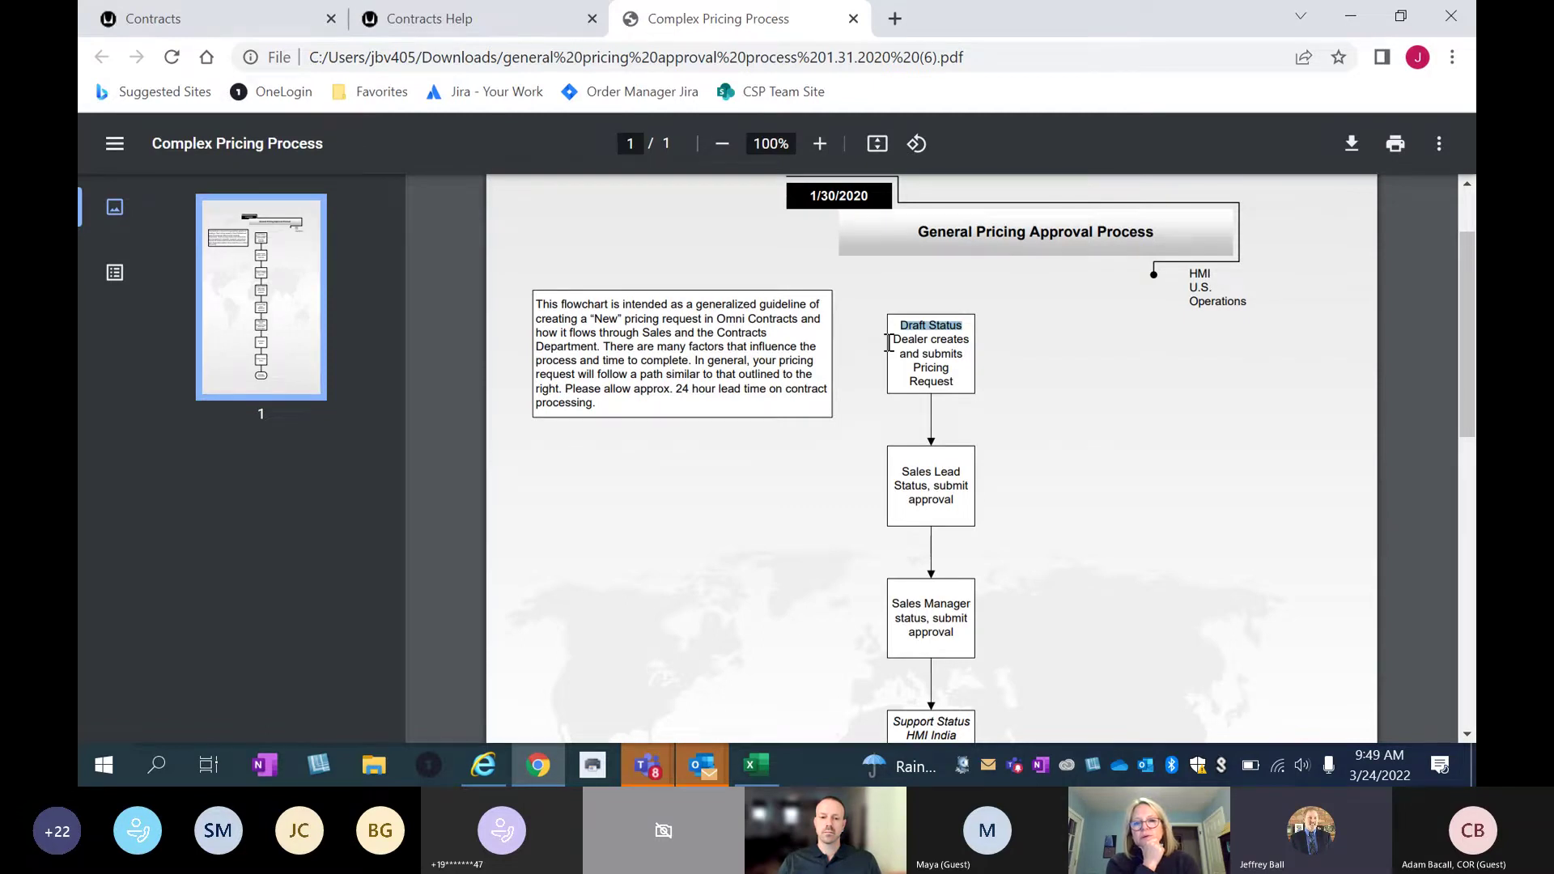
scroll(959, 336, down, 2)
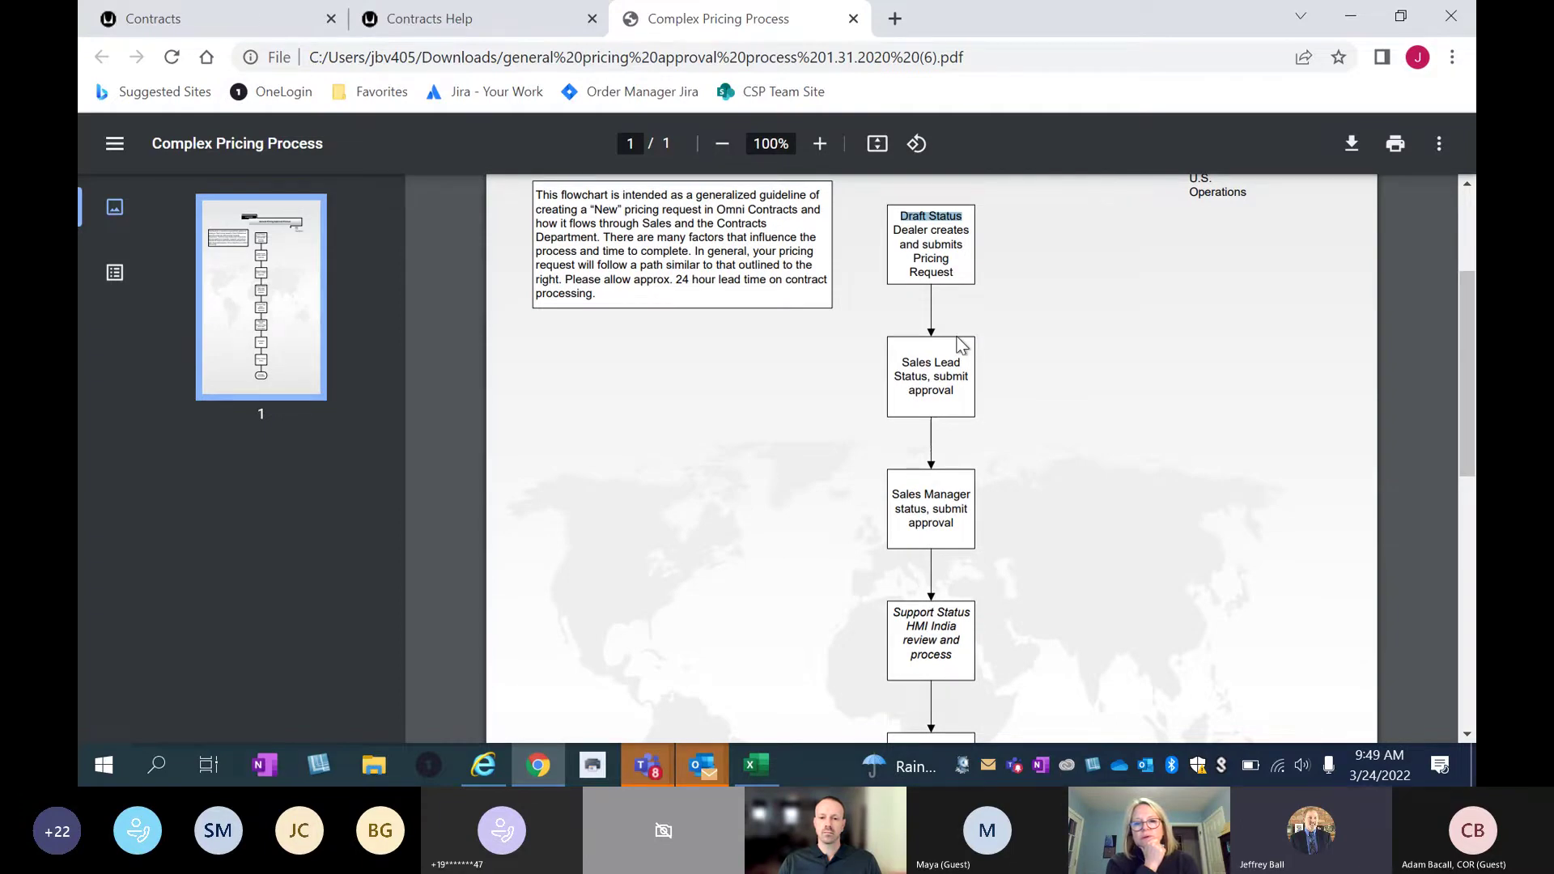
mouse_move(900, 374)
mouse_down()
mouse_move(924, 361)
mouse_move(909, 359)
mouse_up()
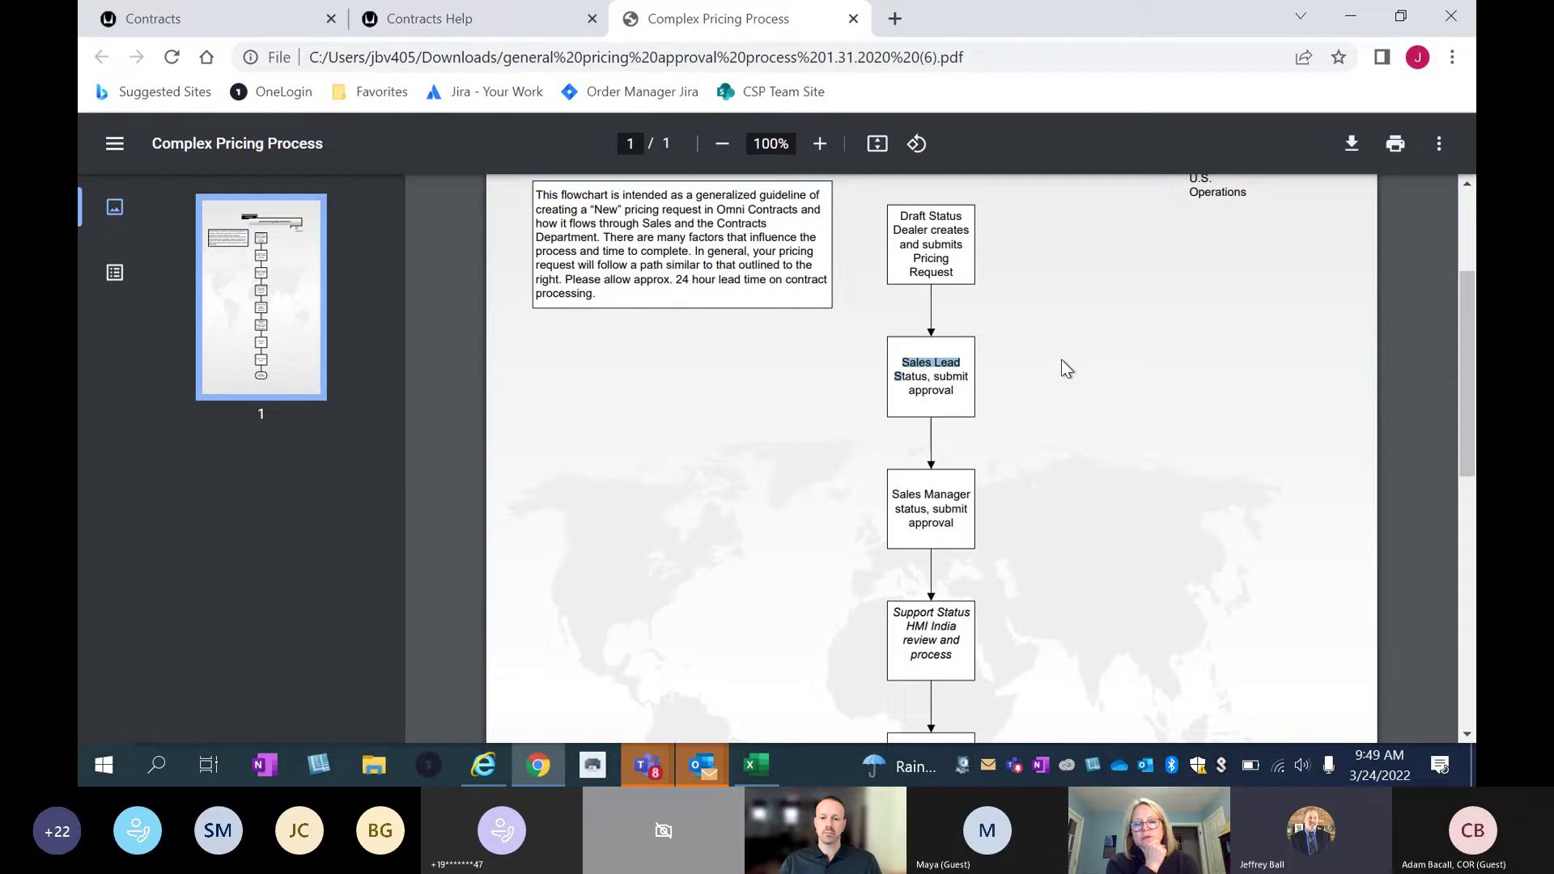
scroll(1051, 356, down, 2)
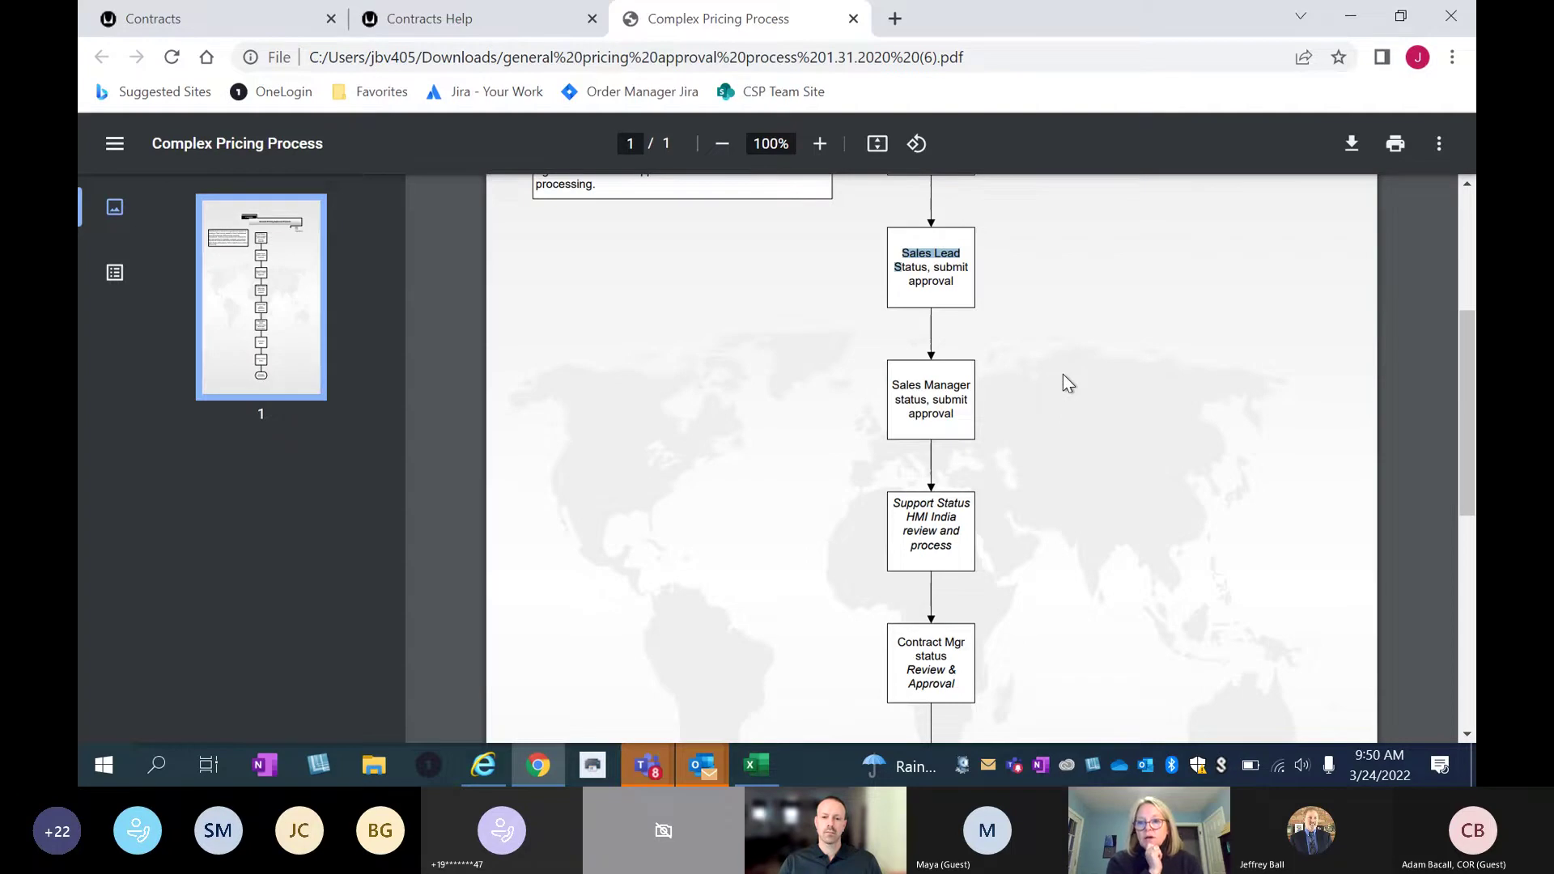
scroll(1062, 374, up, 1)
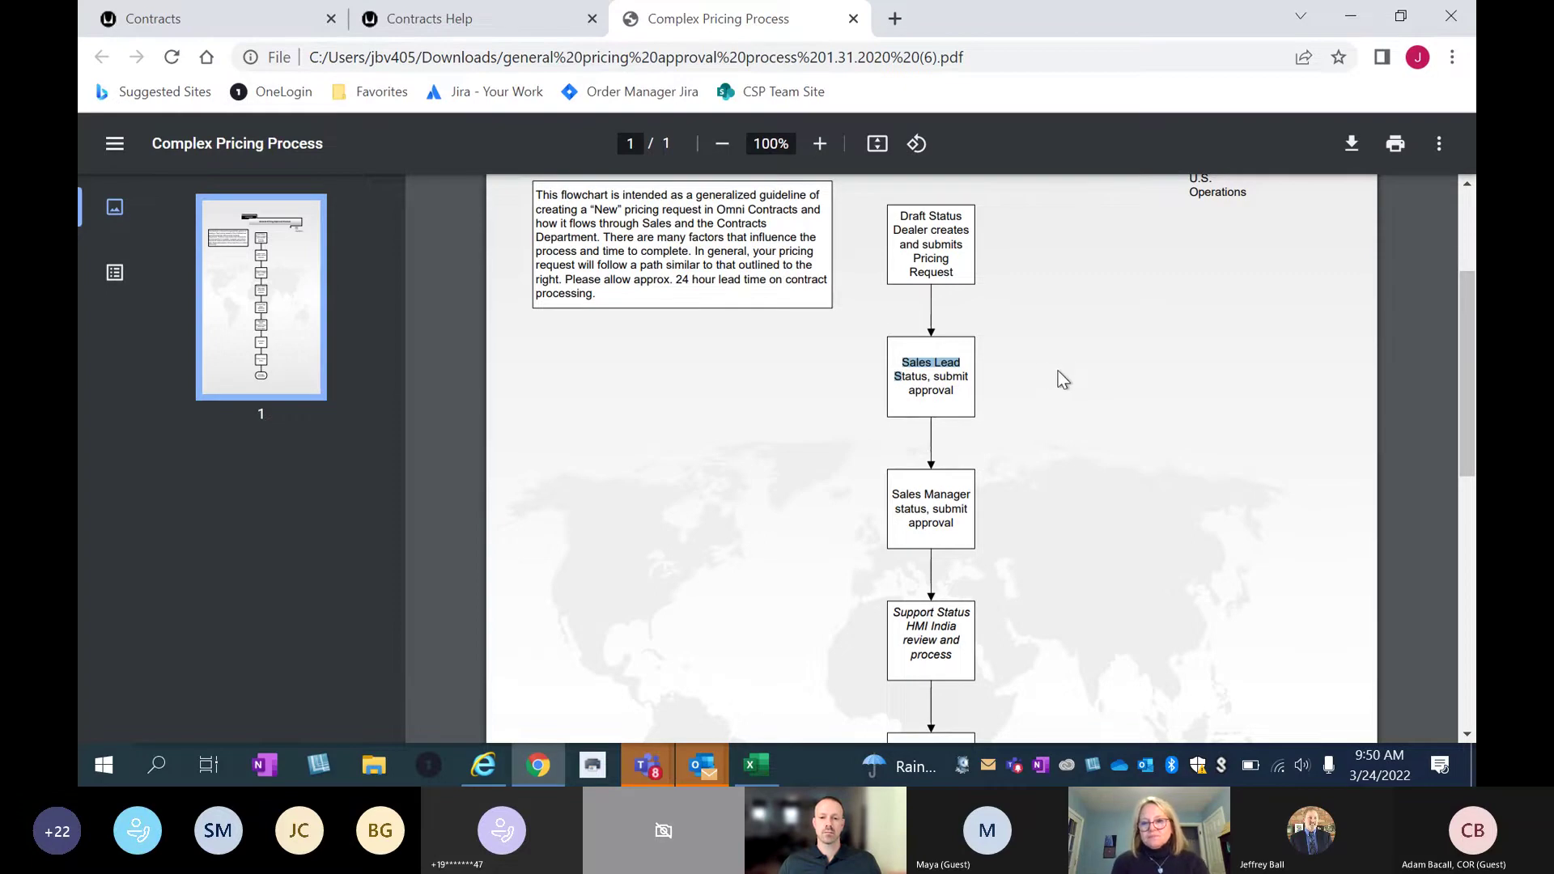
scroll(1058, 371, down, 1)
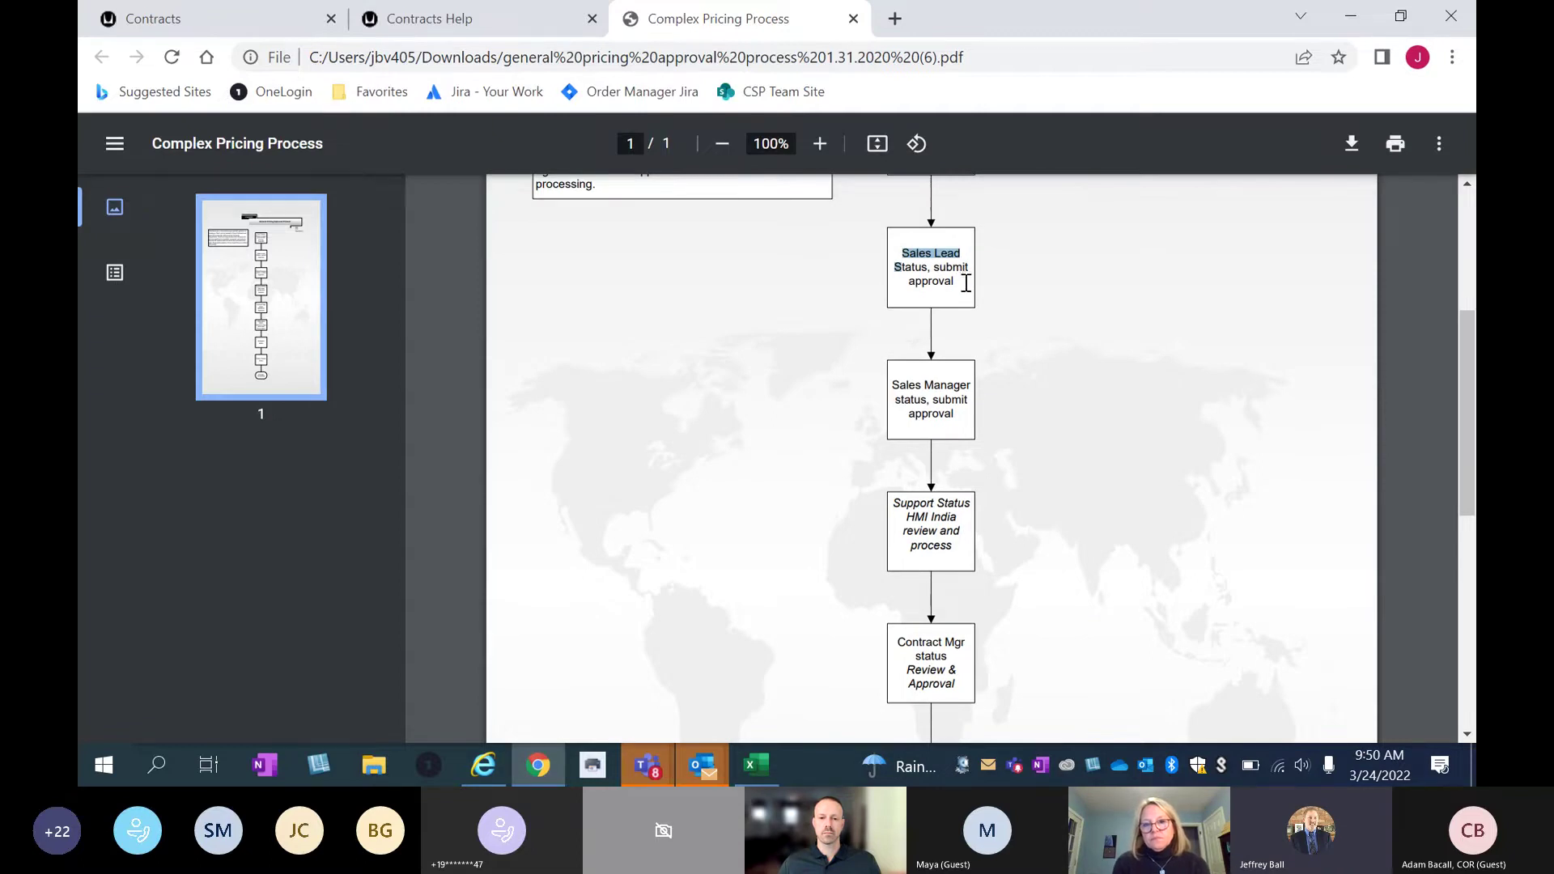
drag(890, 385, 981, 385)
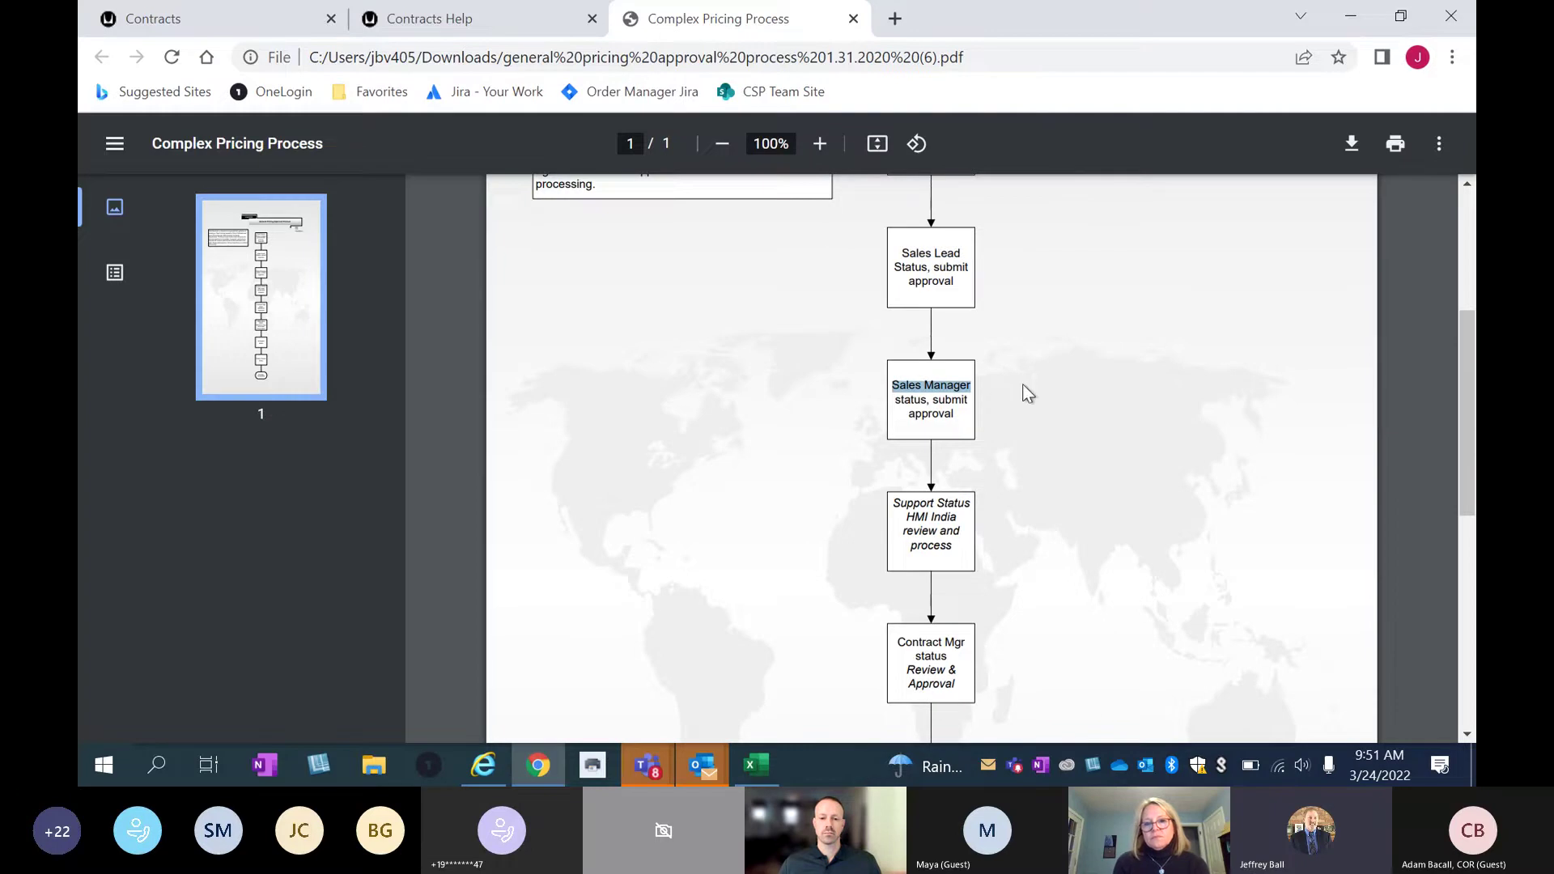
Highlight and examine the Support Status and Contract Mgr review stages in the flowchart.
scroll(1022, 389, down, 3)
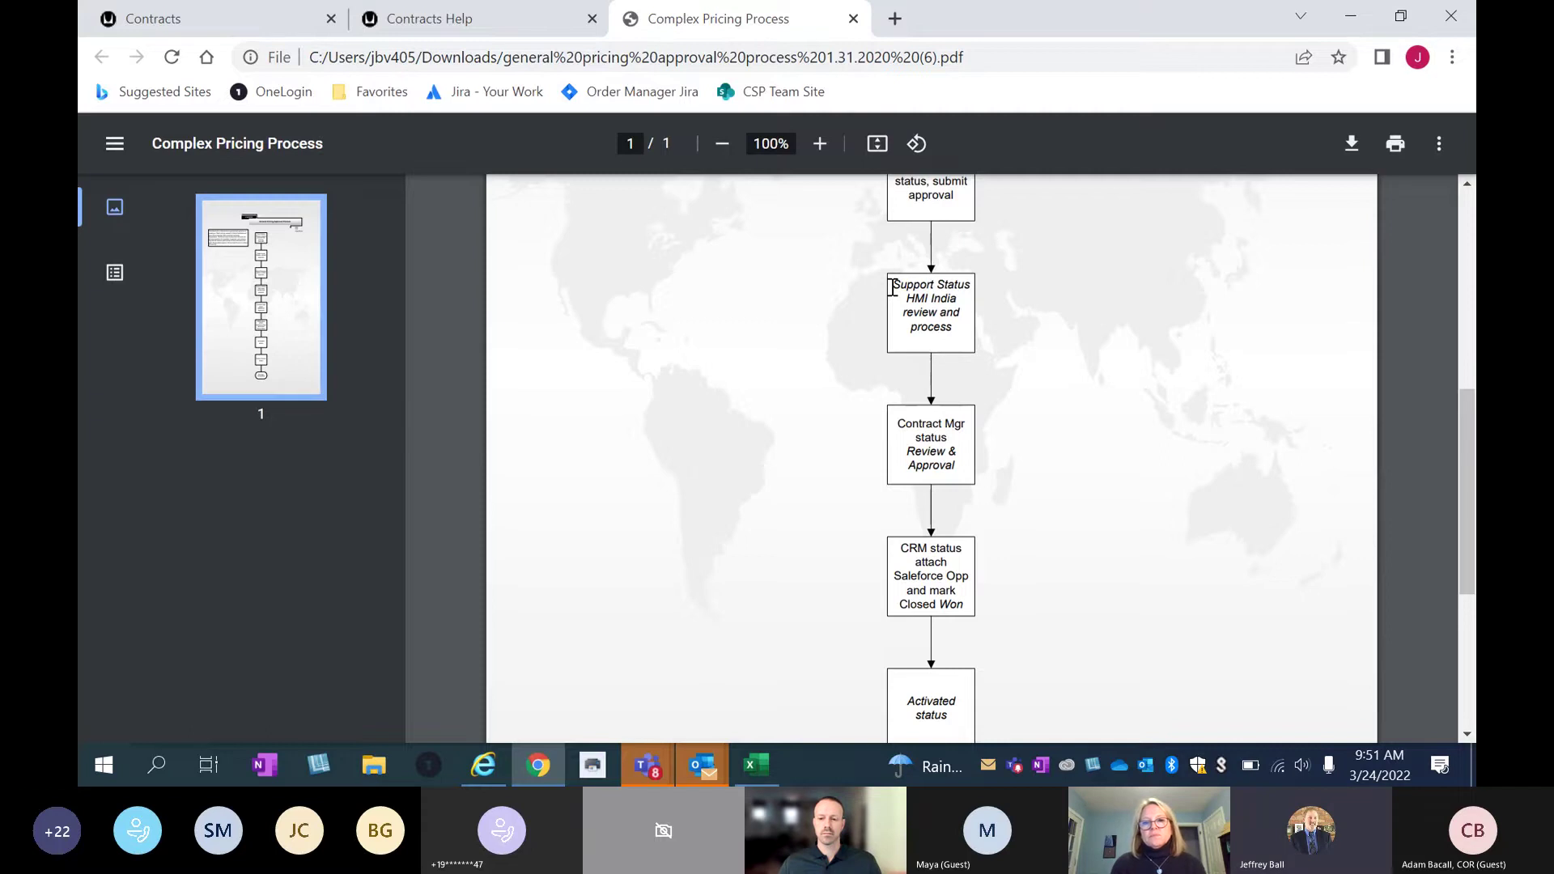
drag(891, 287, 982, 287)
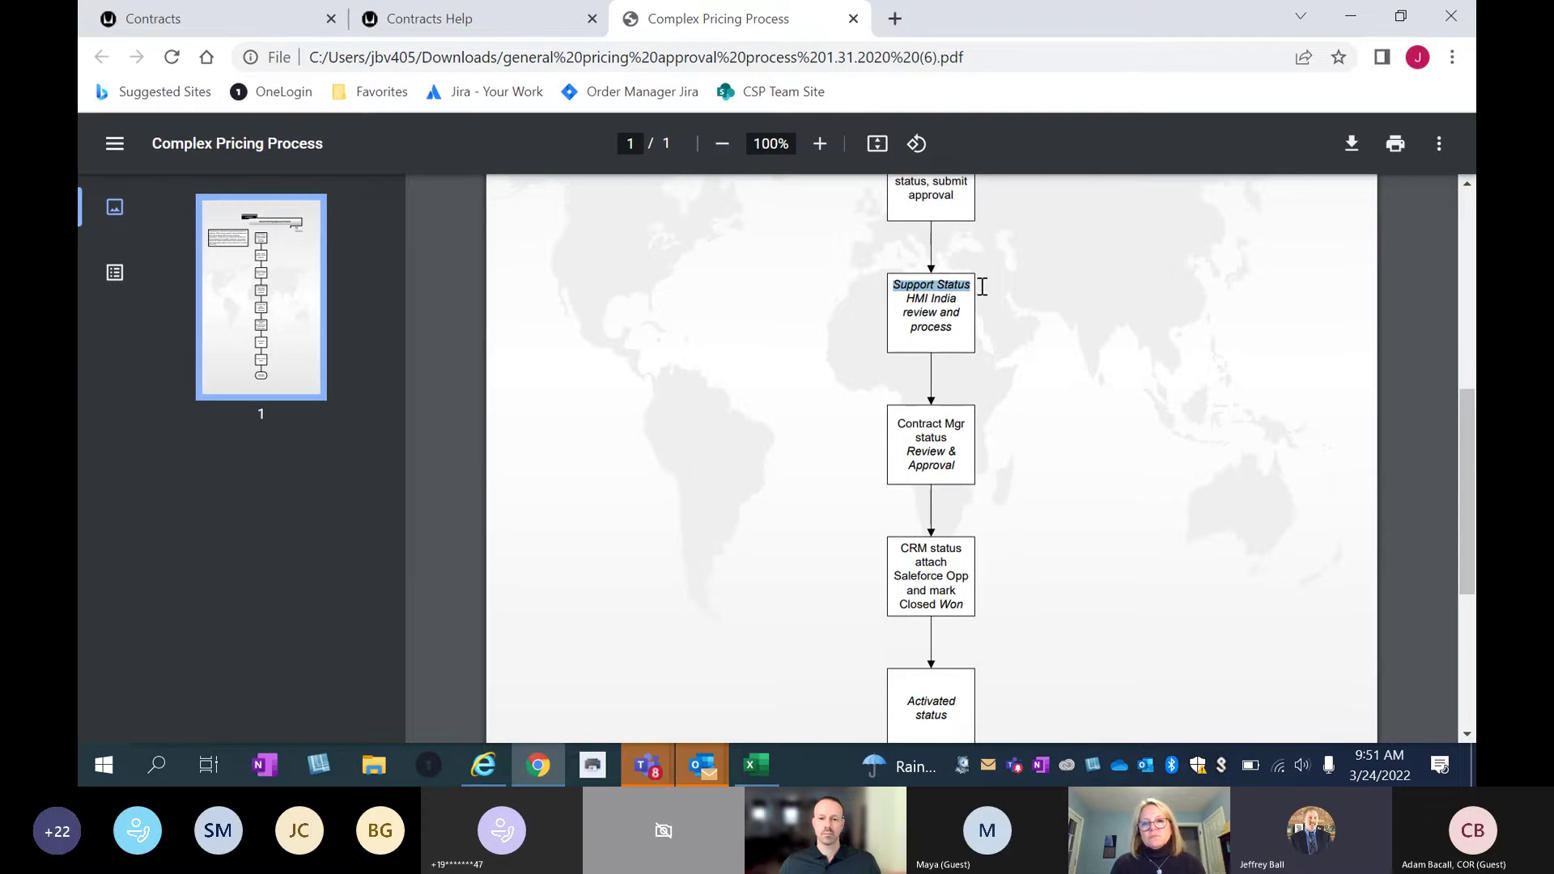
scroll(982, 287, down, 2)
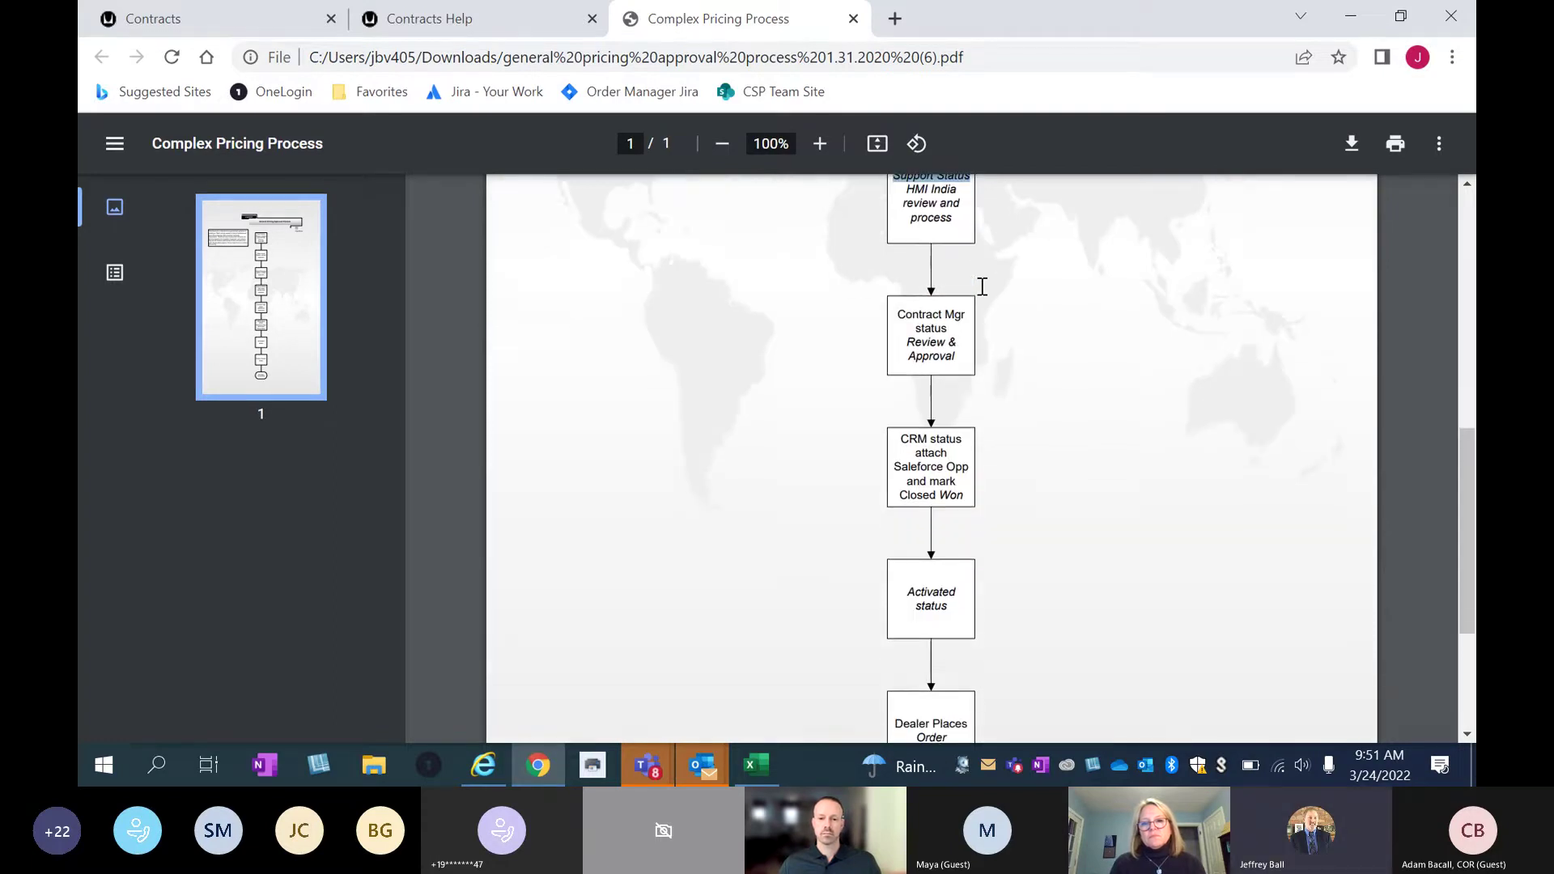
scroll(982, 286, up, 2)
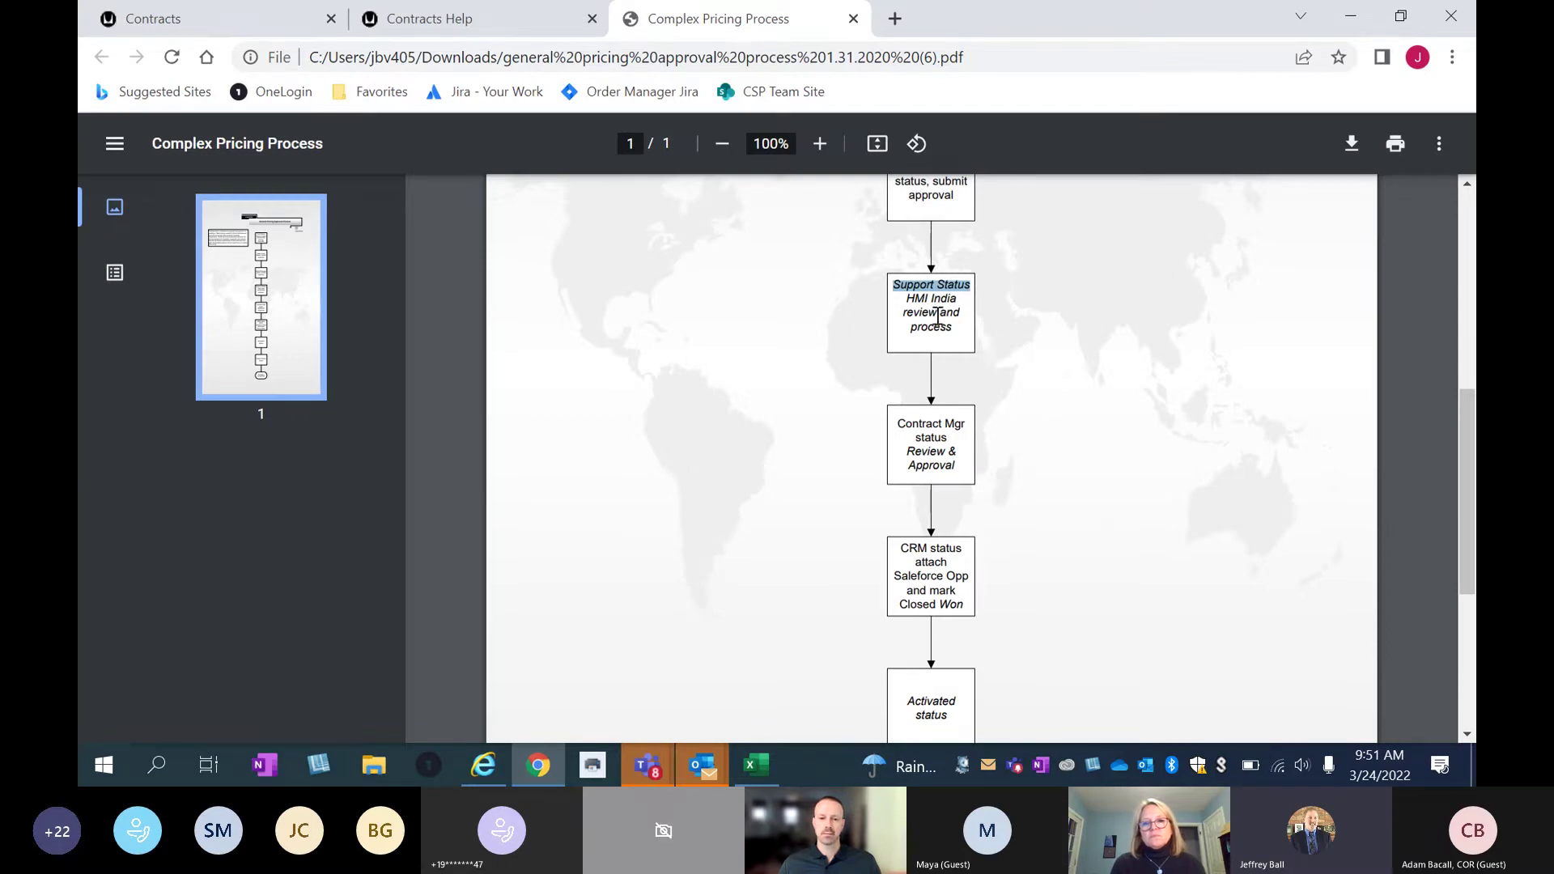
scroll(1007, 360, down, 1)
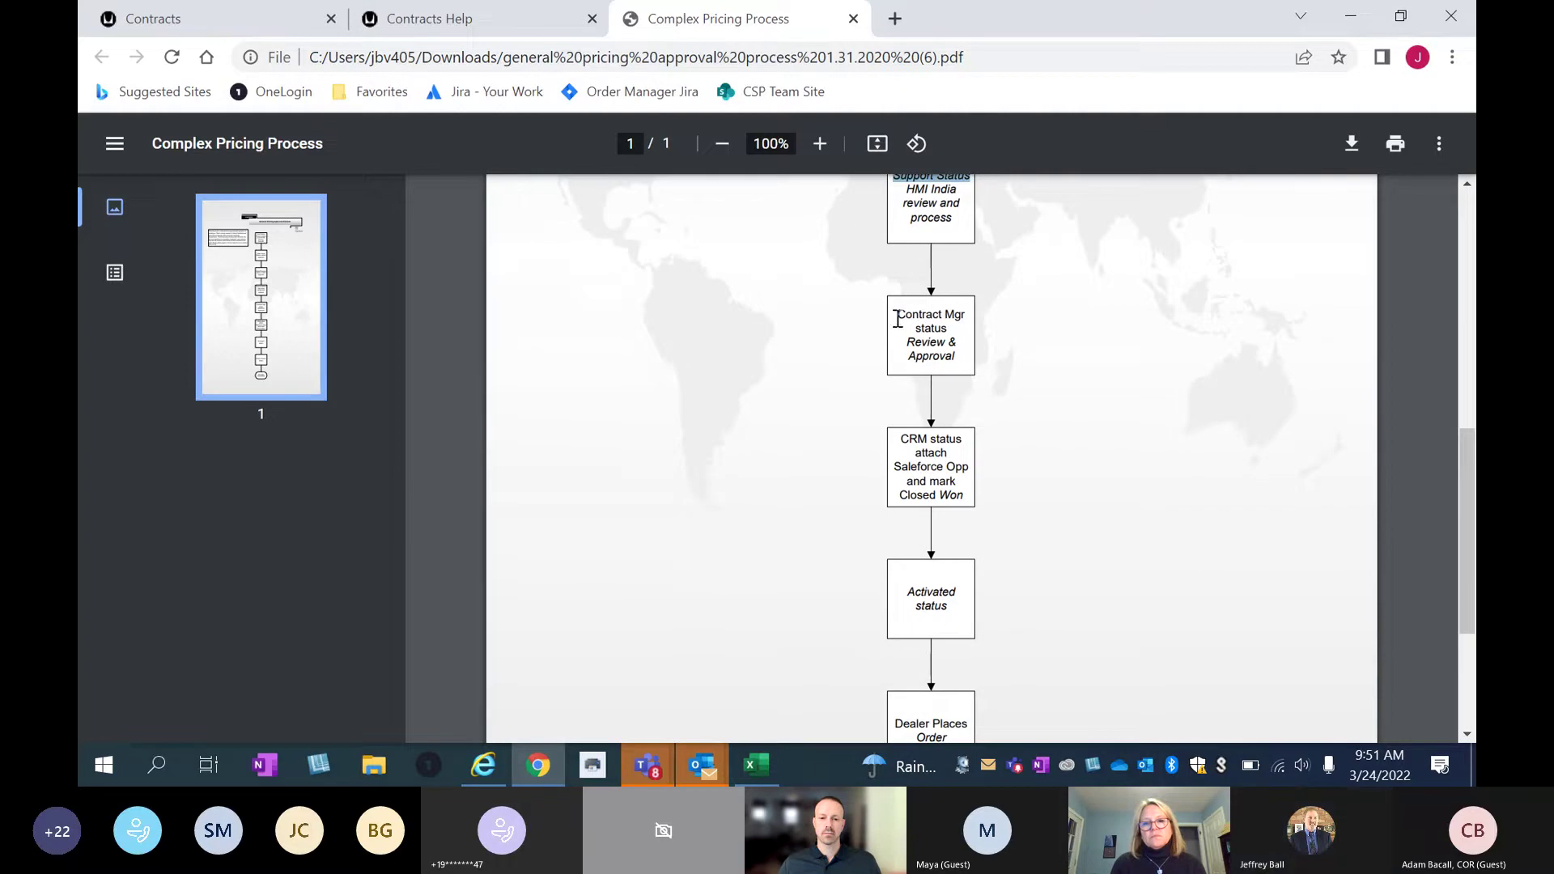
drag(895, 315, 987, 320)
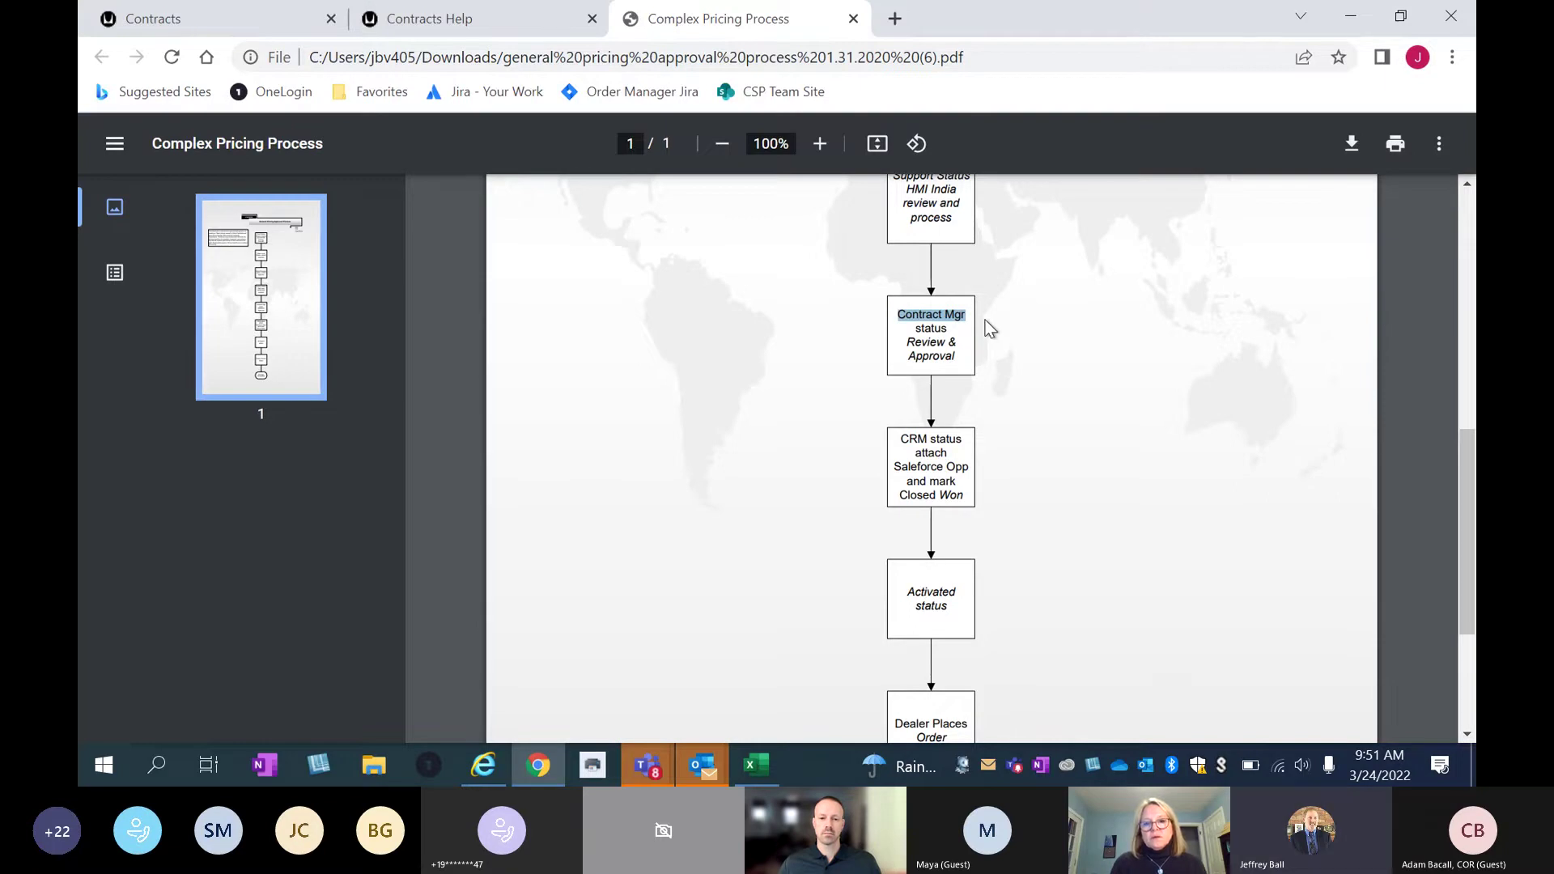
Highlight and examine the CRM status and Activated status stages through the end of the flowchart.
scroll(986, 321, down, 2)
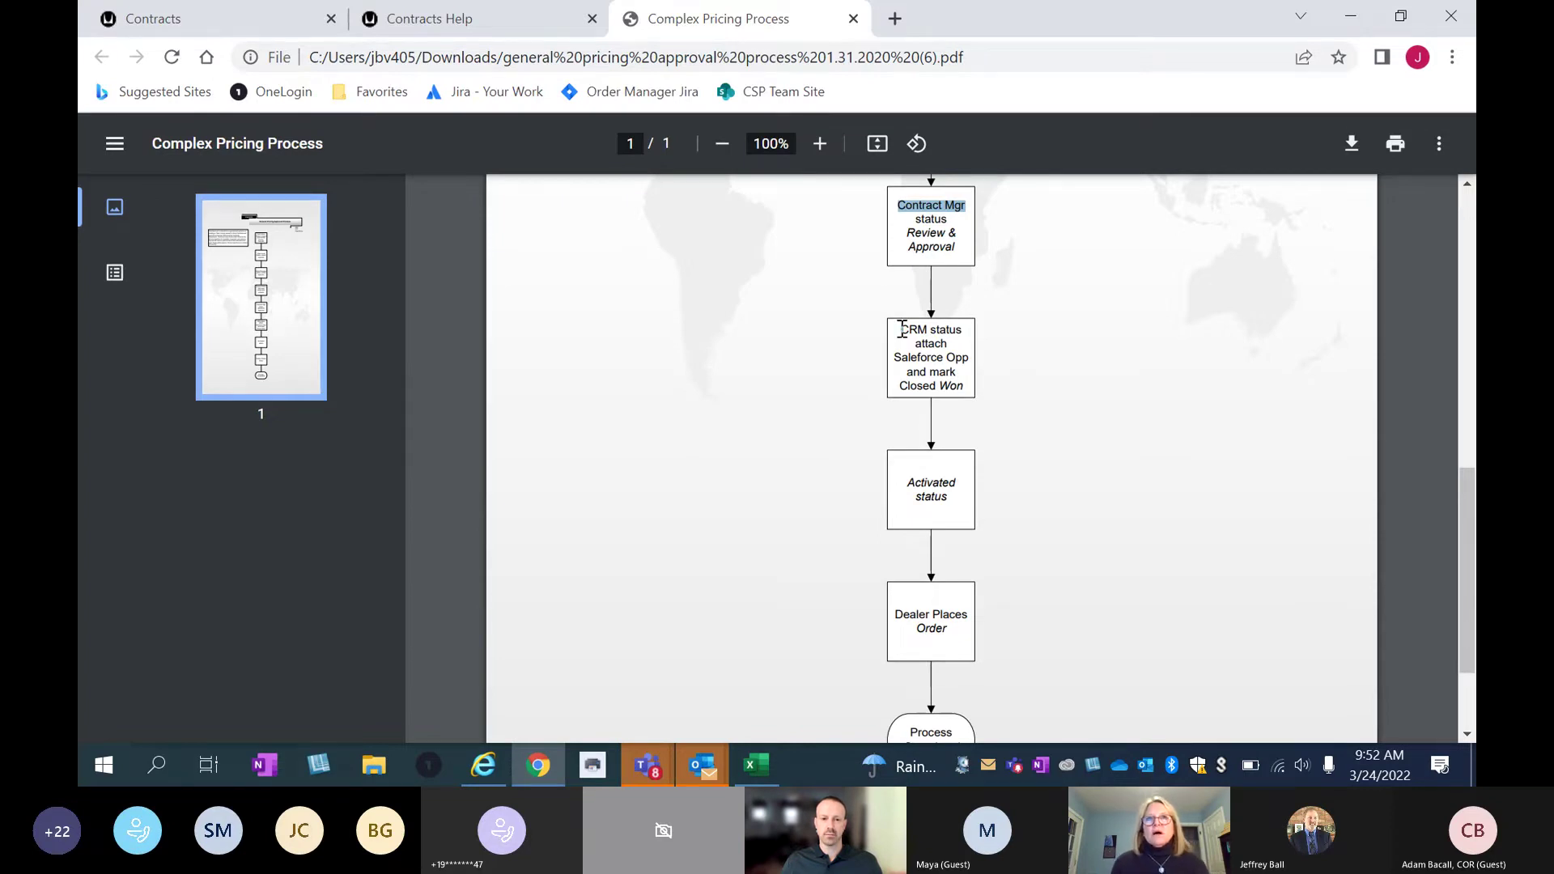
drag(902, 328, 963, 329)
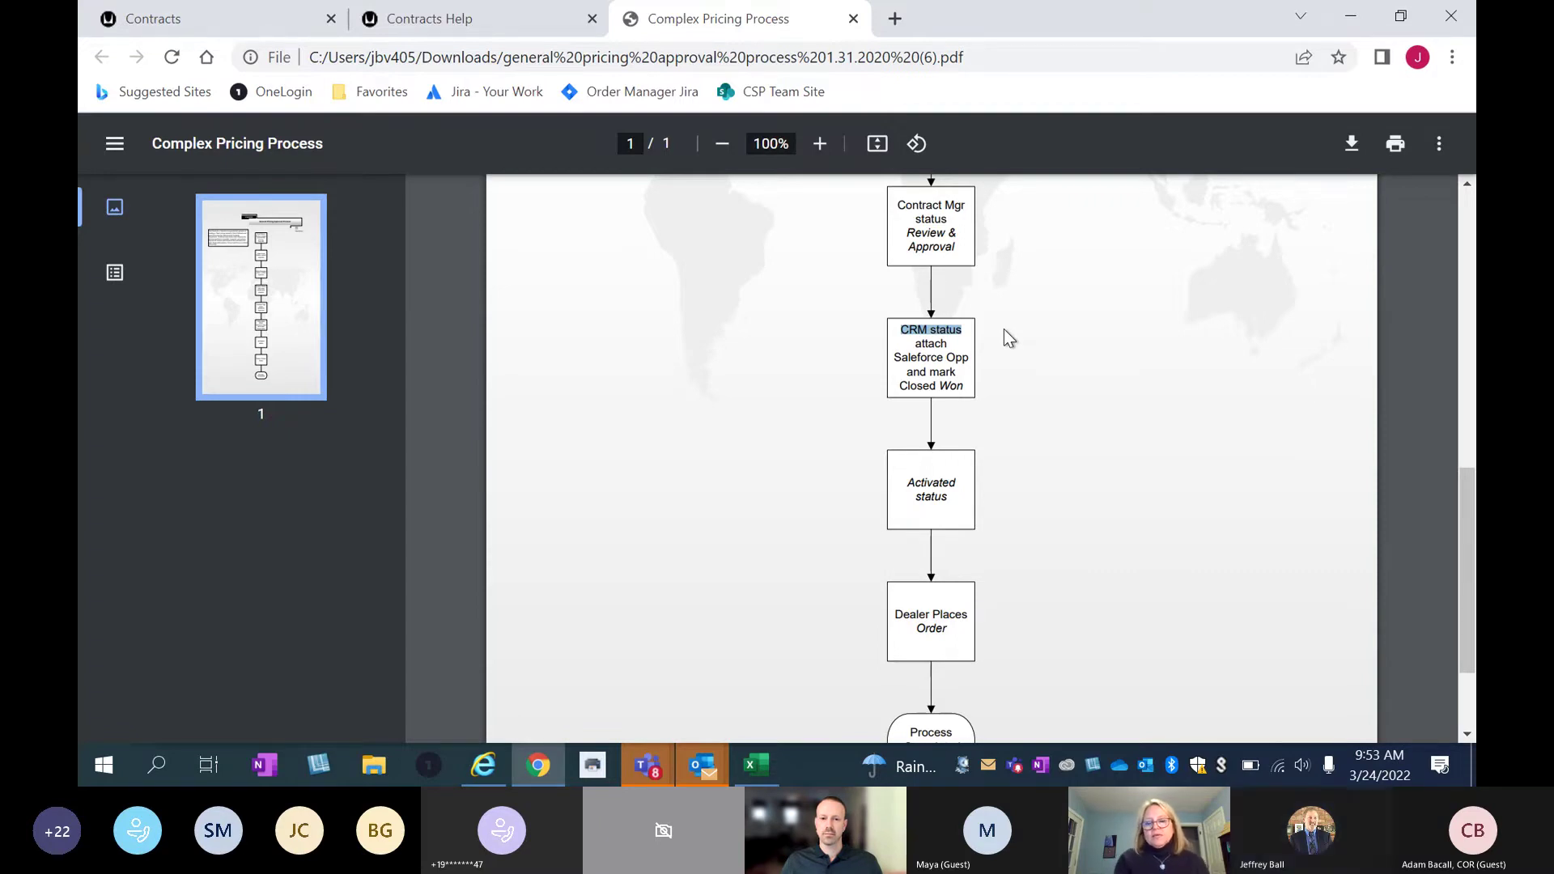
scroll(1004, 329, down, 1)
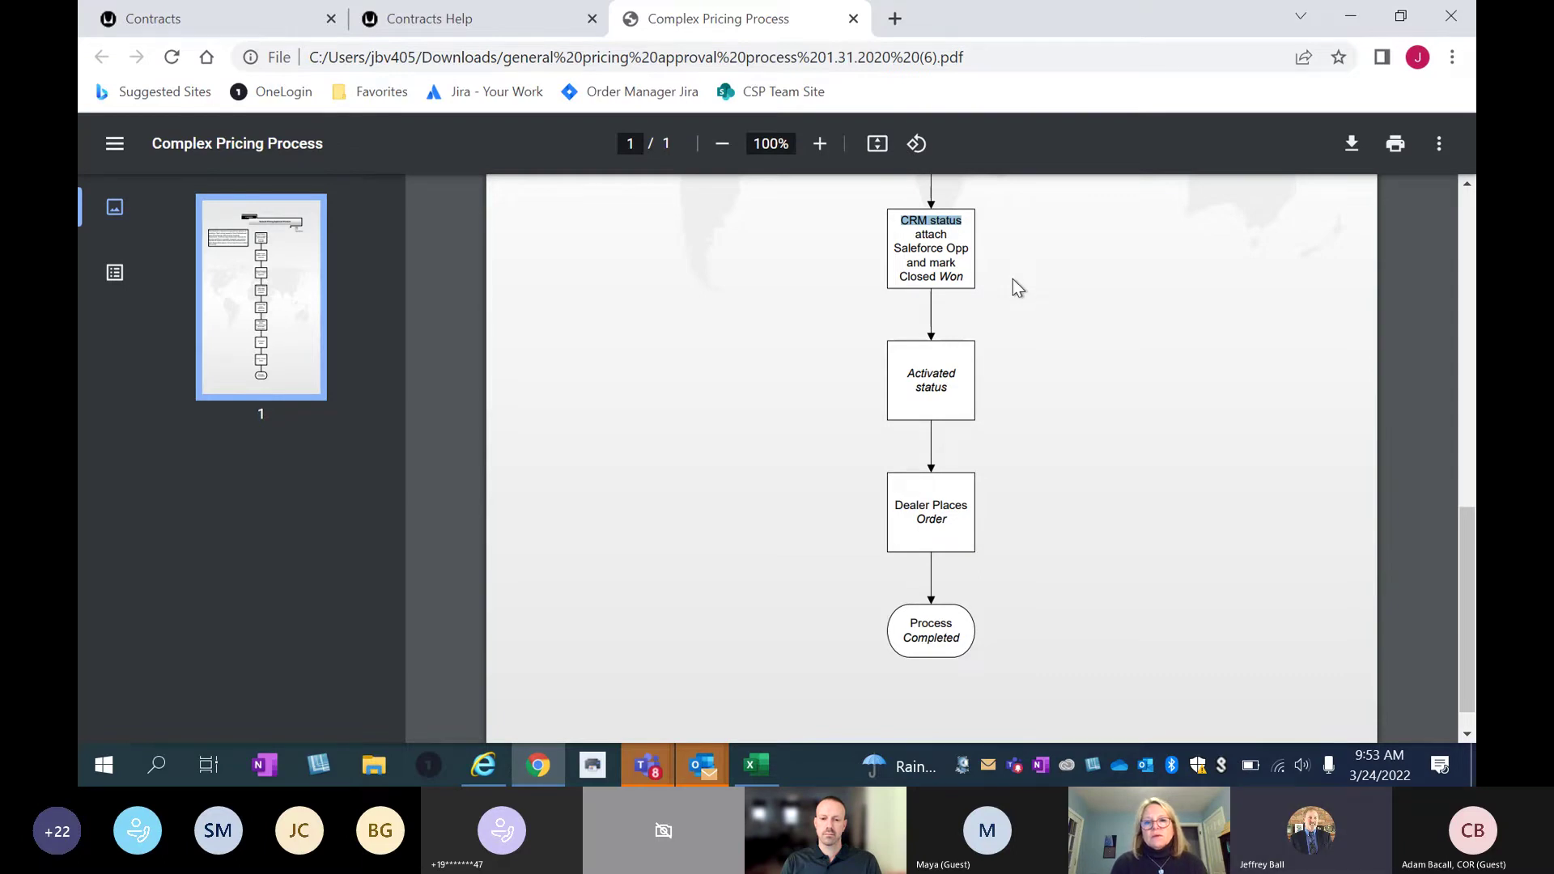
scroll(979, 356, down, 1)
drag(904, 338, 958, 338)
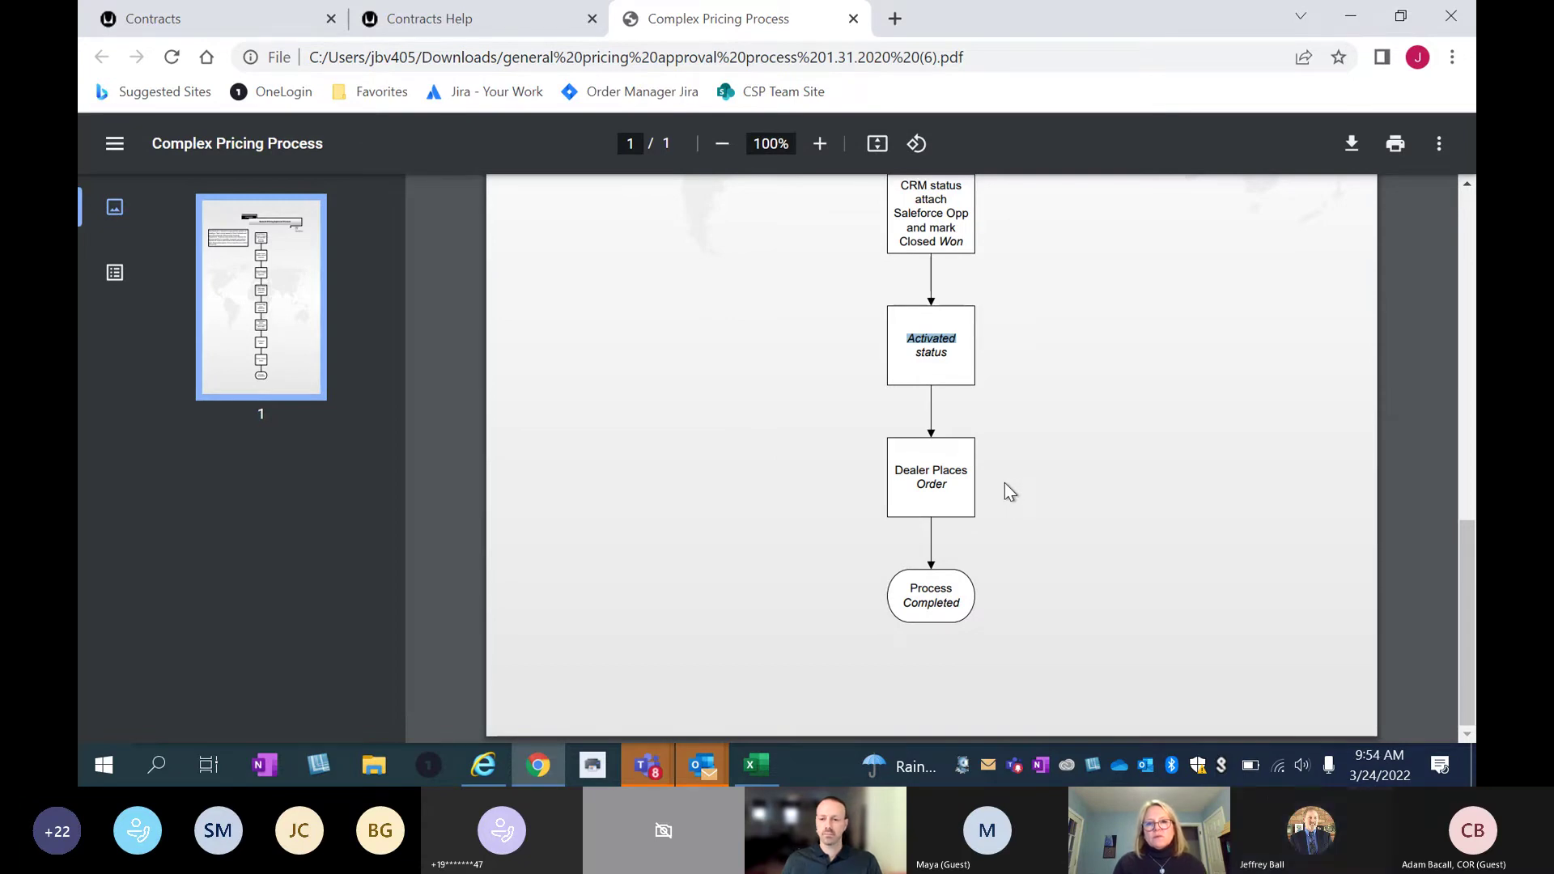
Close the flowchart PDF and Contracts Help, then open the user settings at the Alert Configuration section.
click(853, 18)
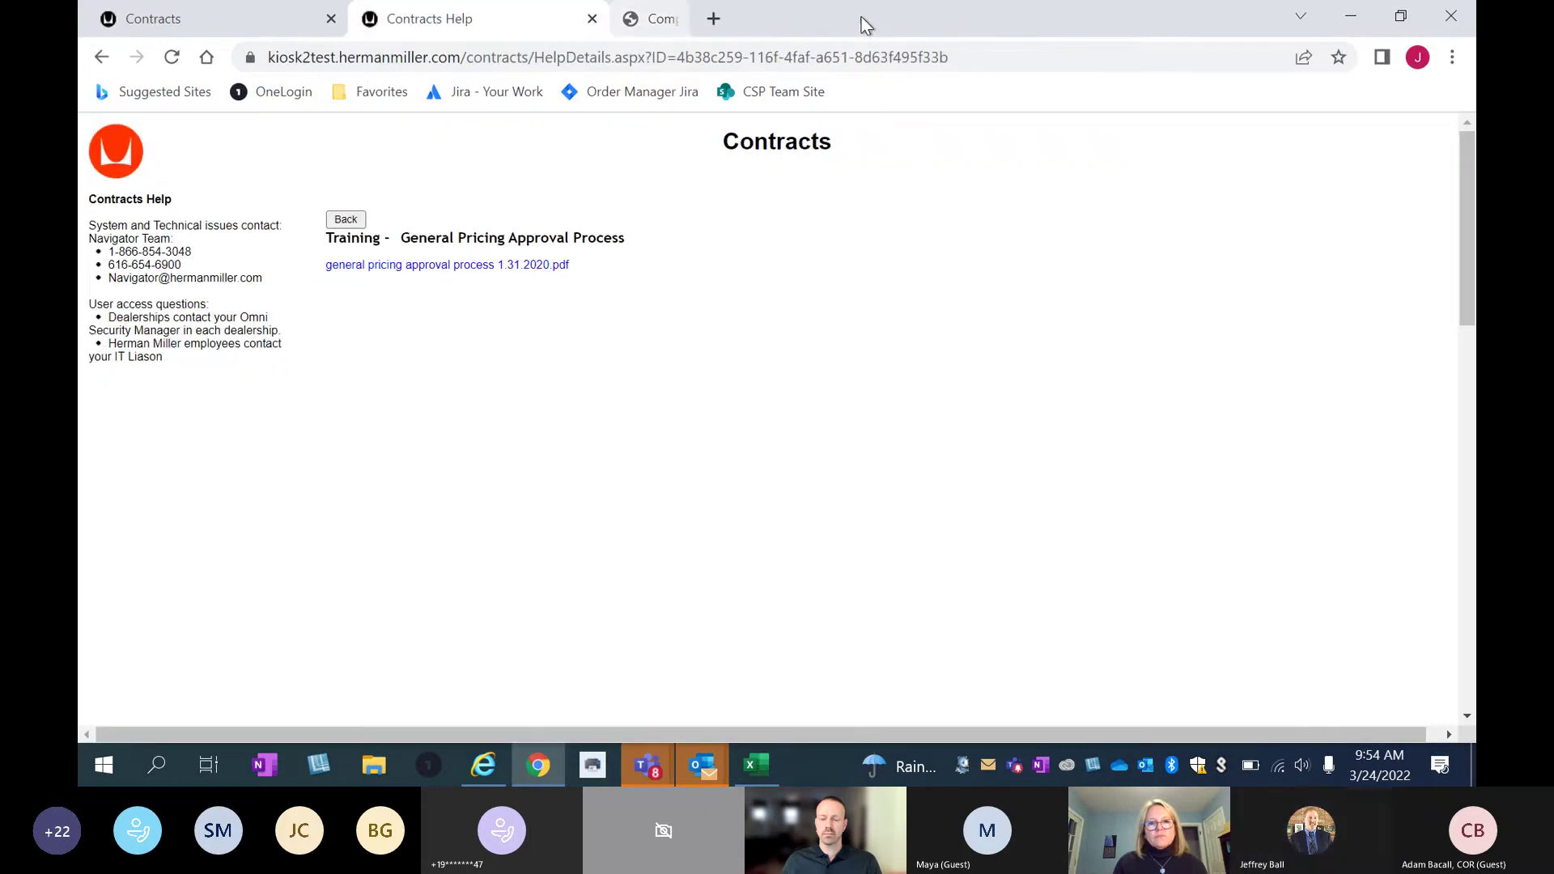
click(594, 18)
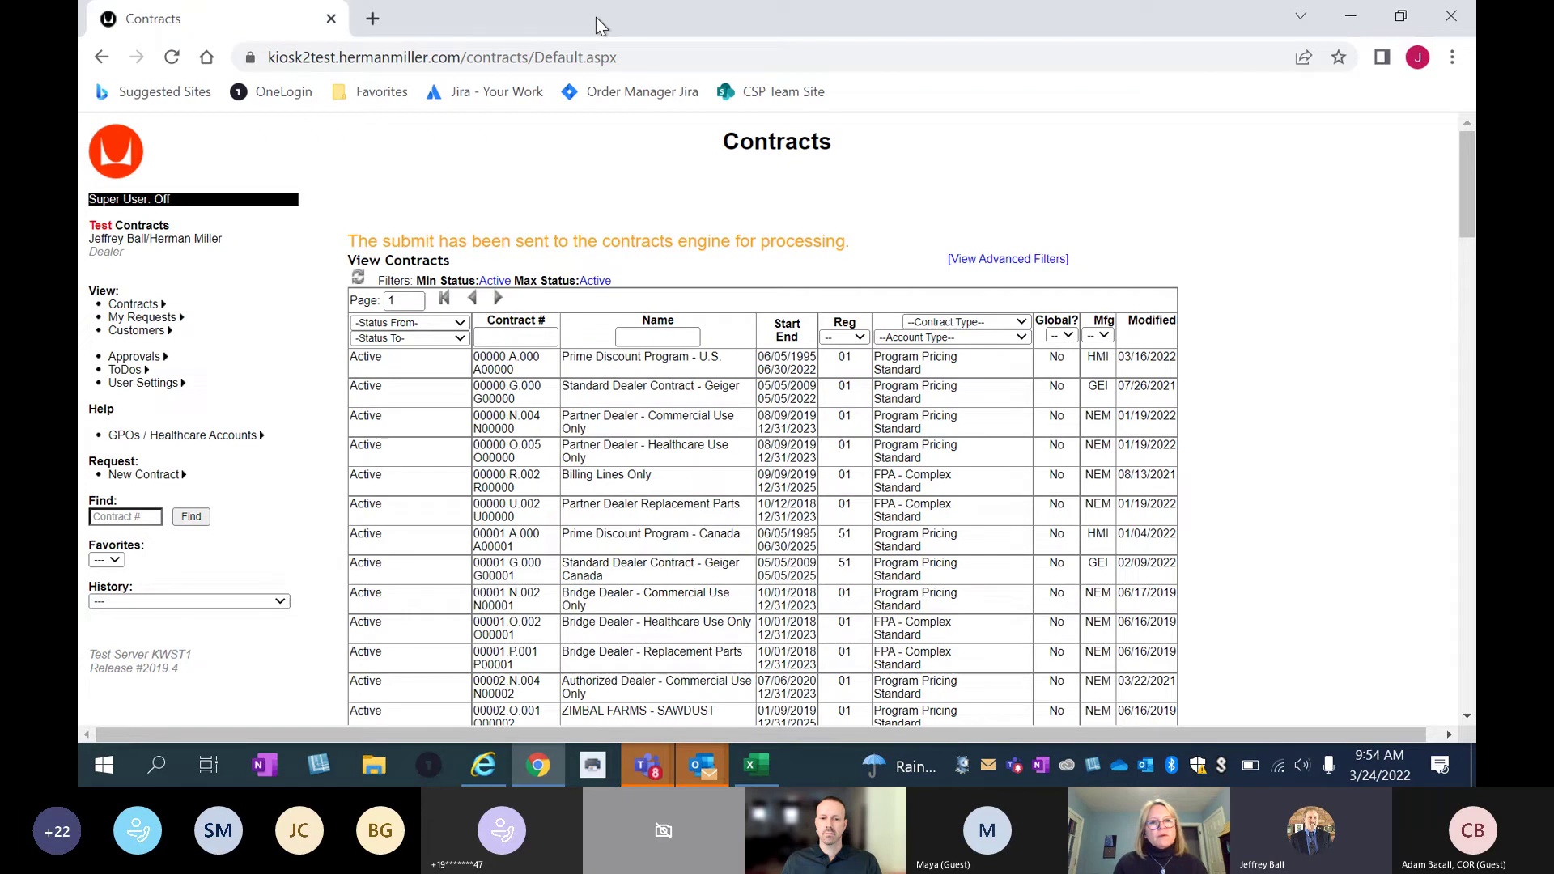
click(158, 243)
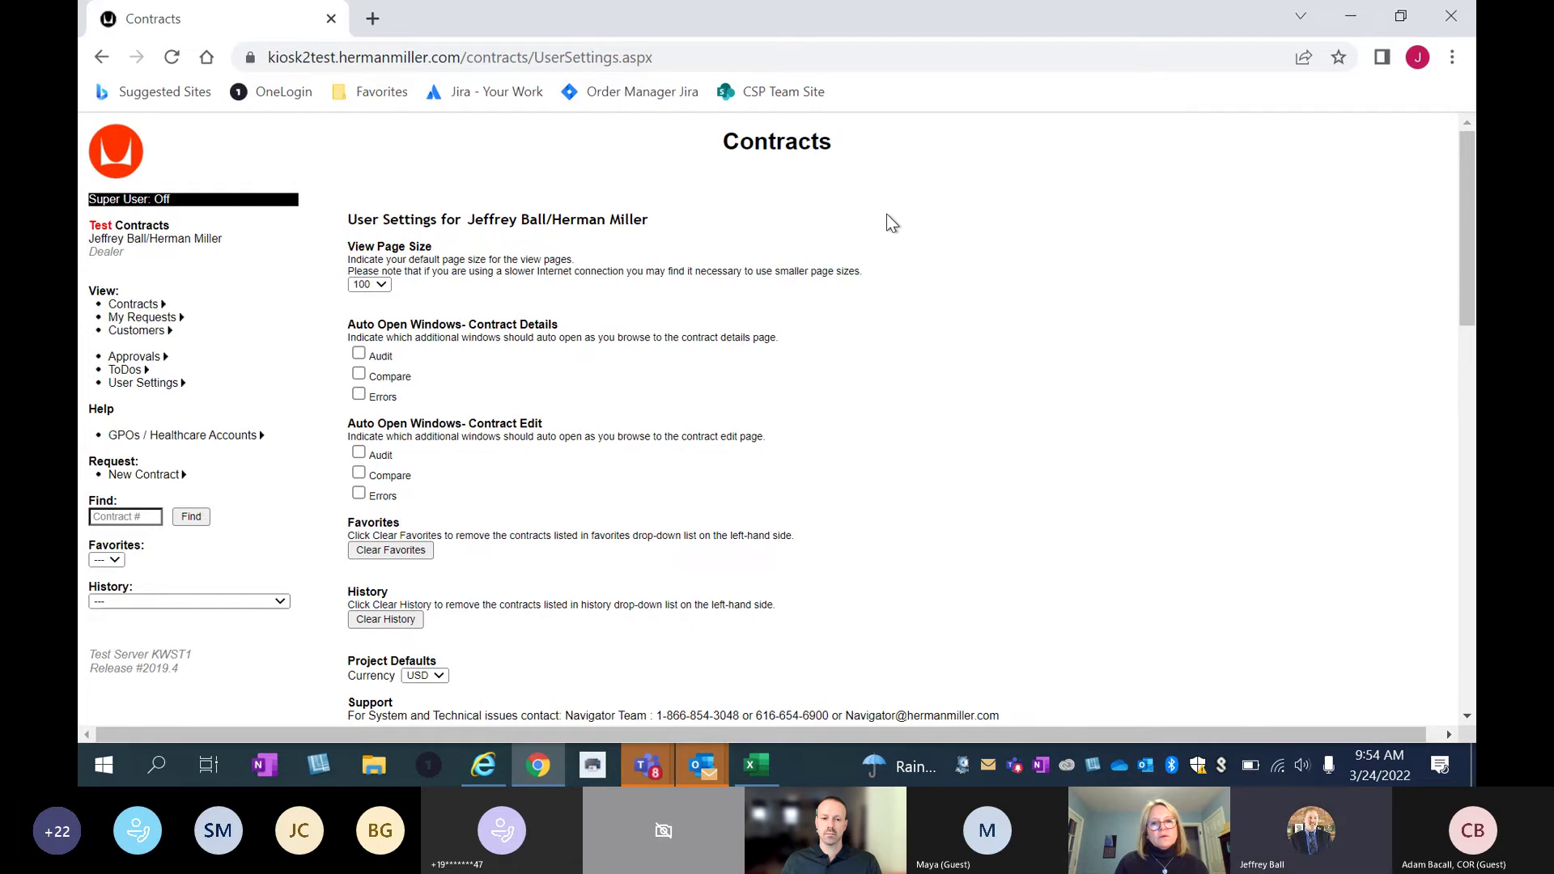
scroll(560, 143, down, 1)
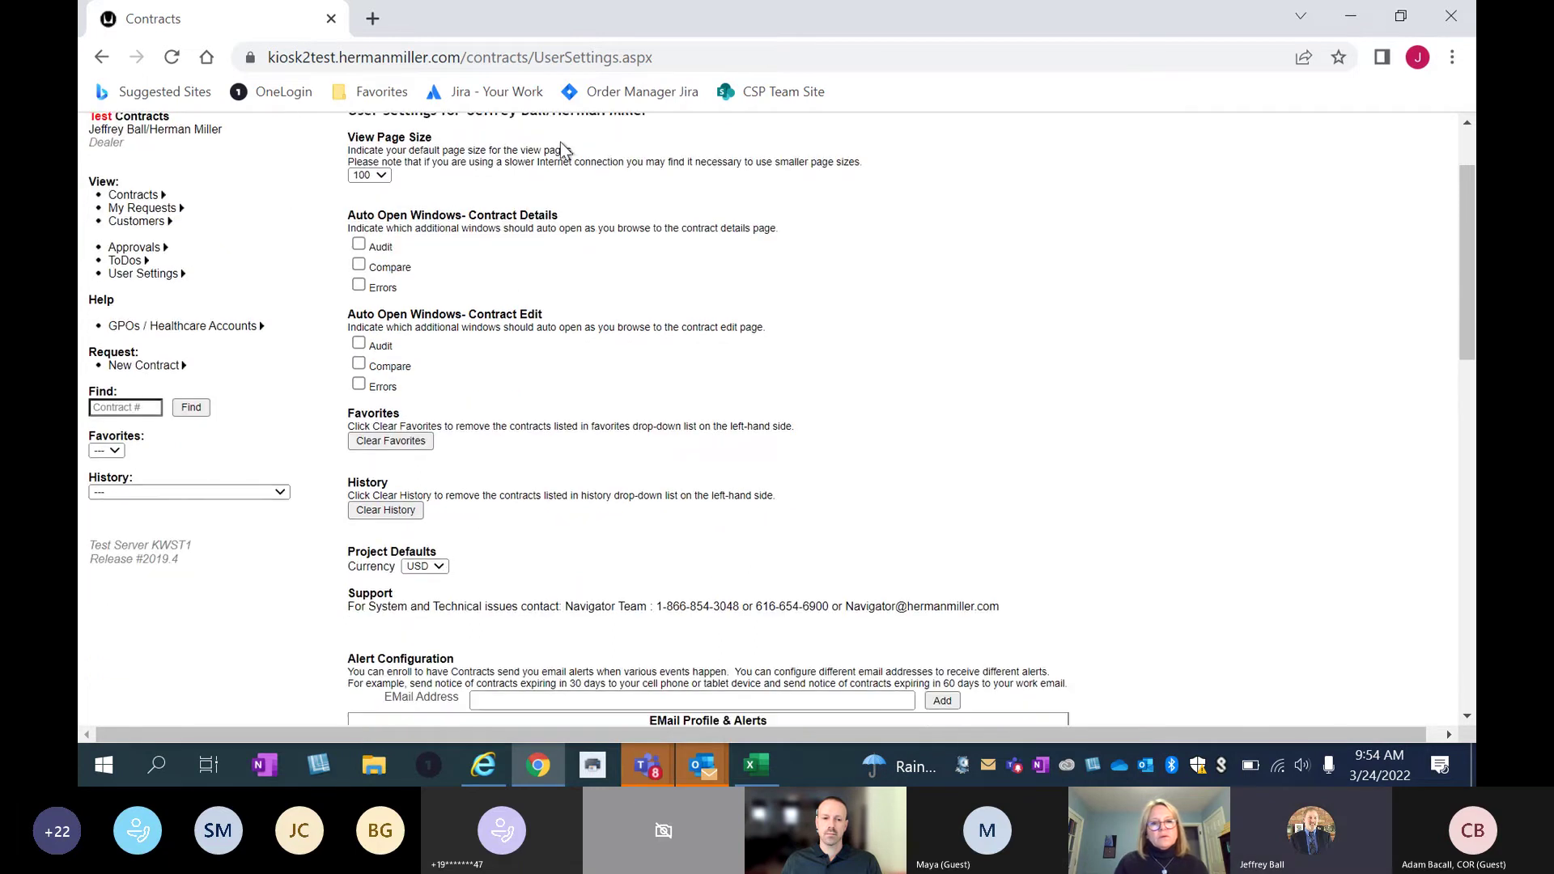
scroll(708, 274, down, 2)
scroll(707, 273, down, 1)
scroll(709, 273, down, 1)
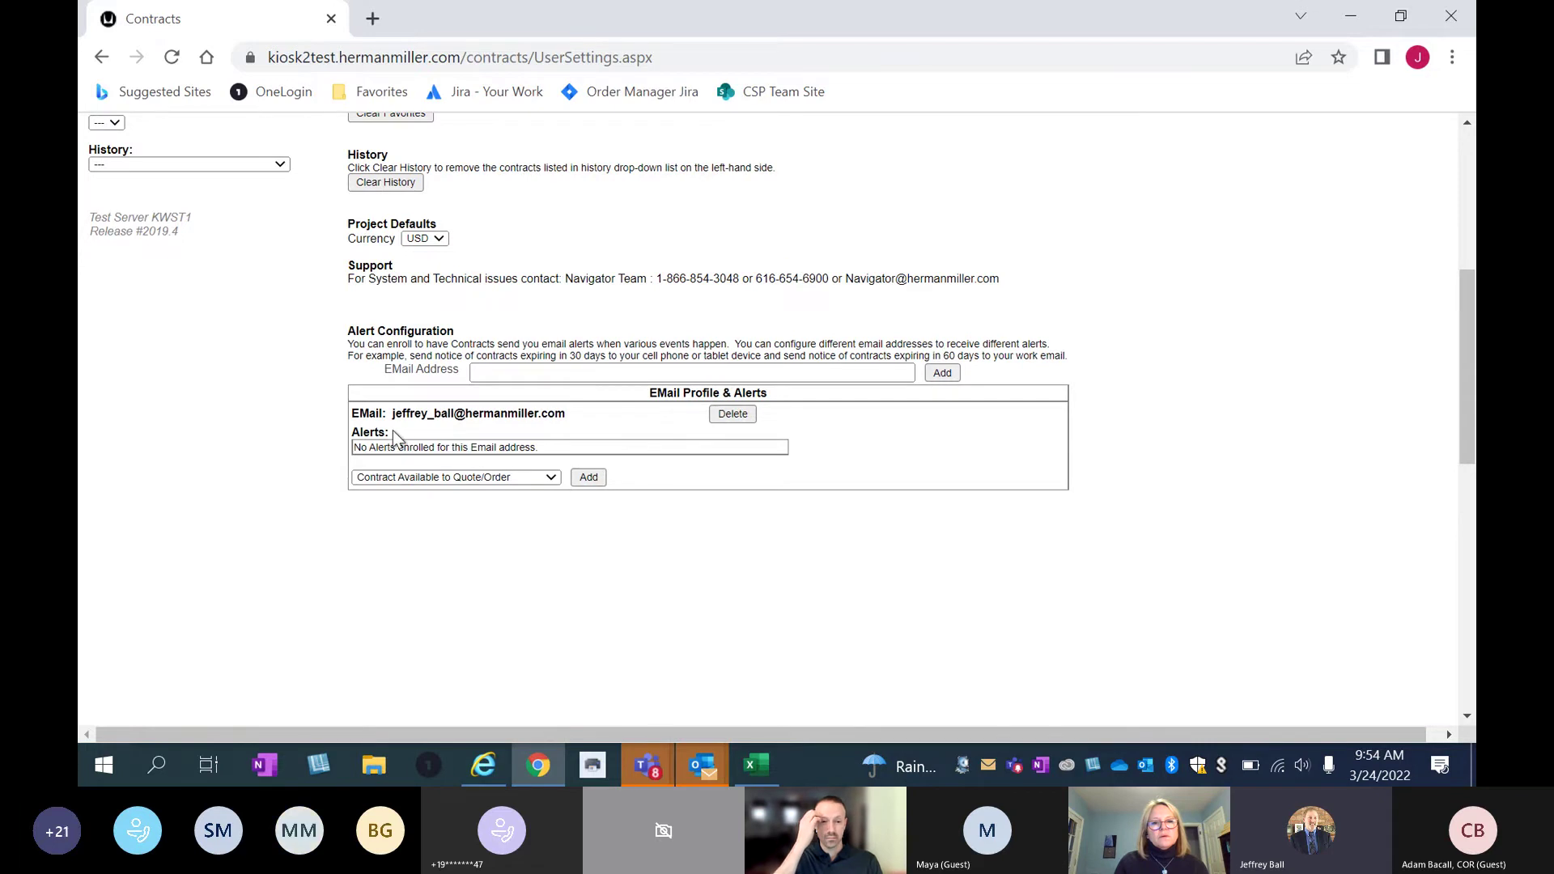
Examine the alert types that can be added to the email profile in Alert Configuration.
click(551, 479)
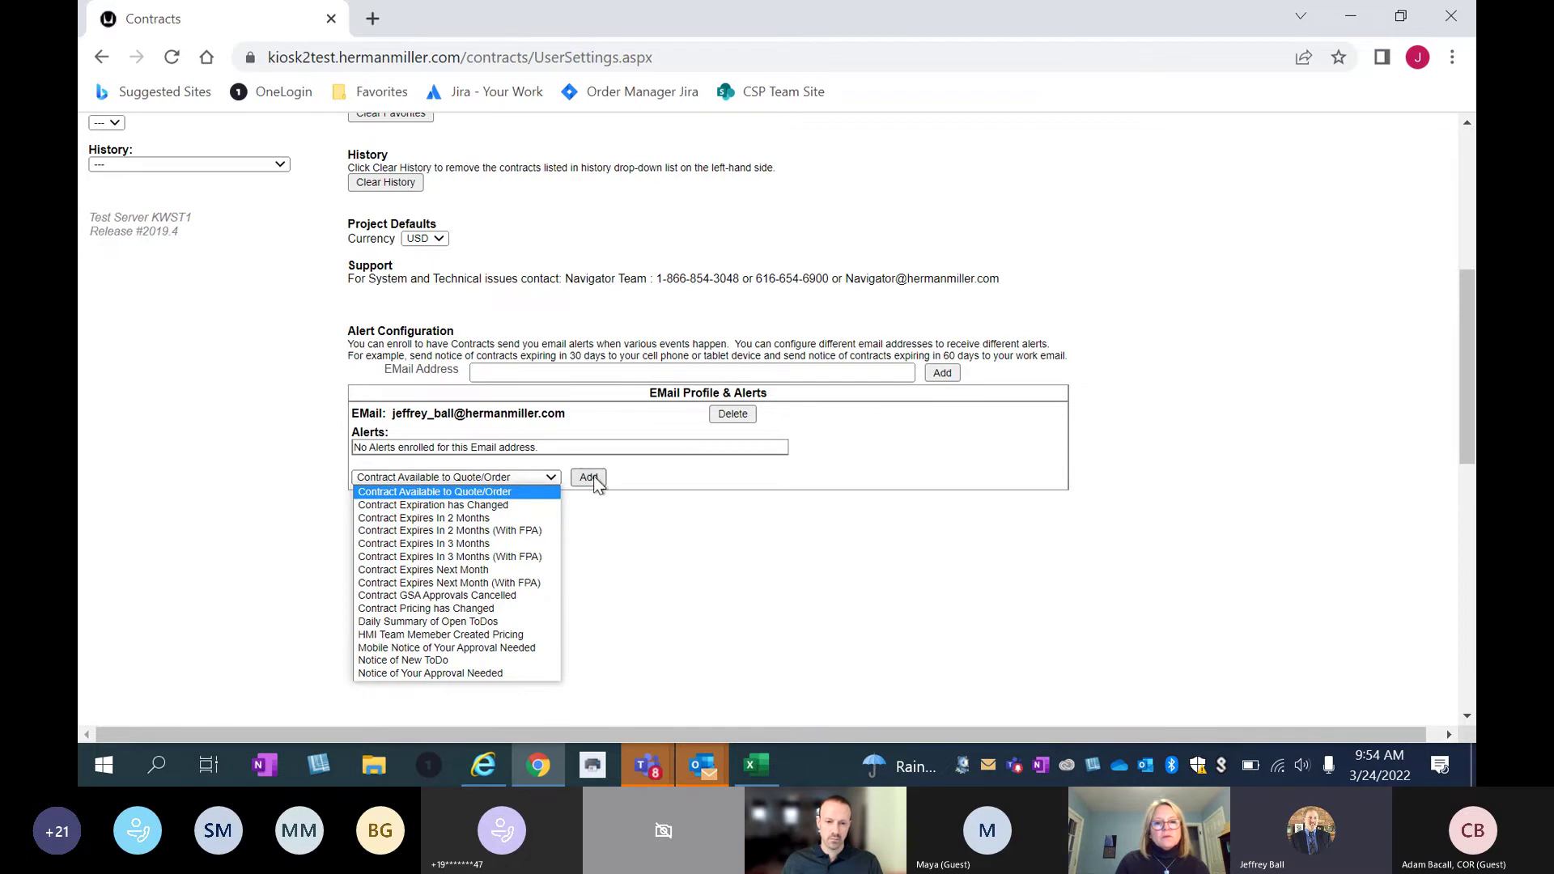
click(801, 581)
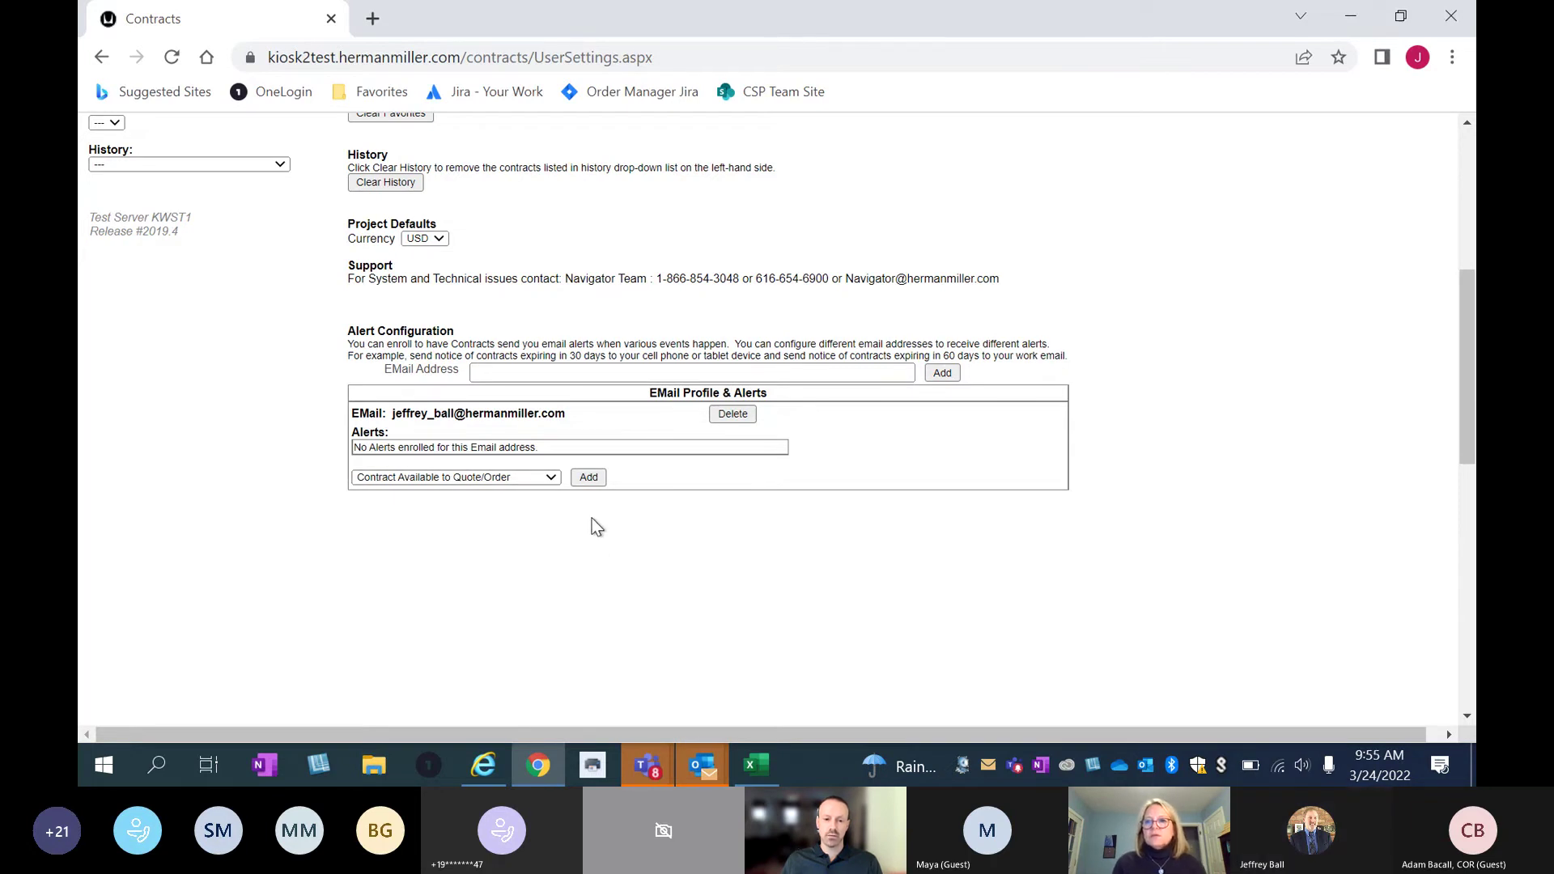
click(554, 478)
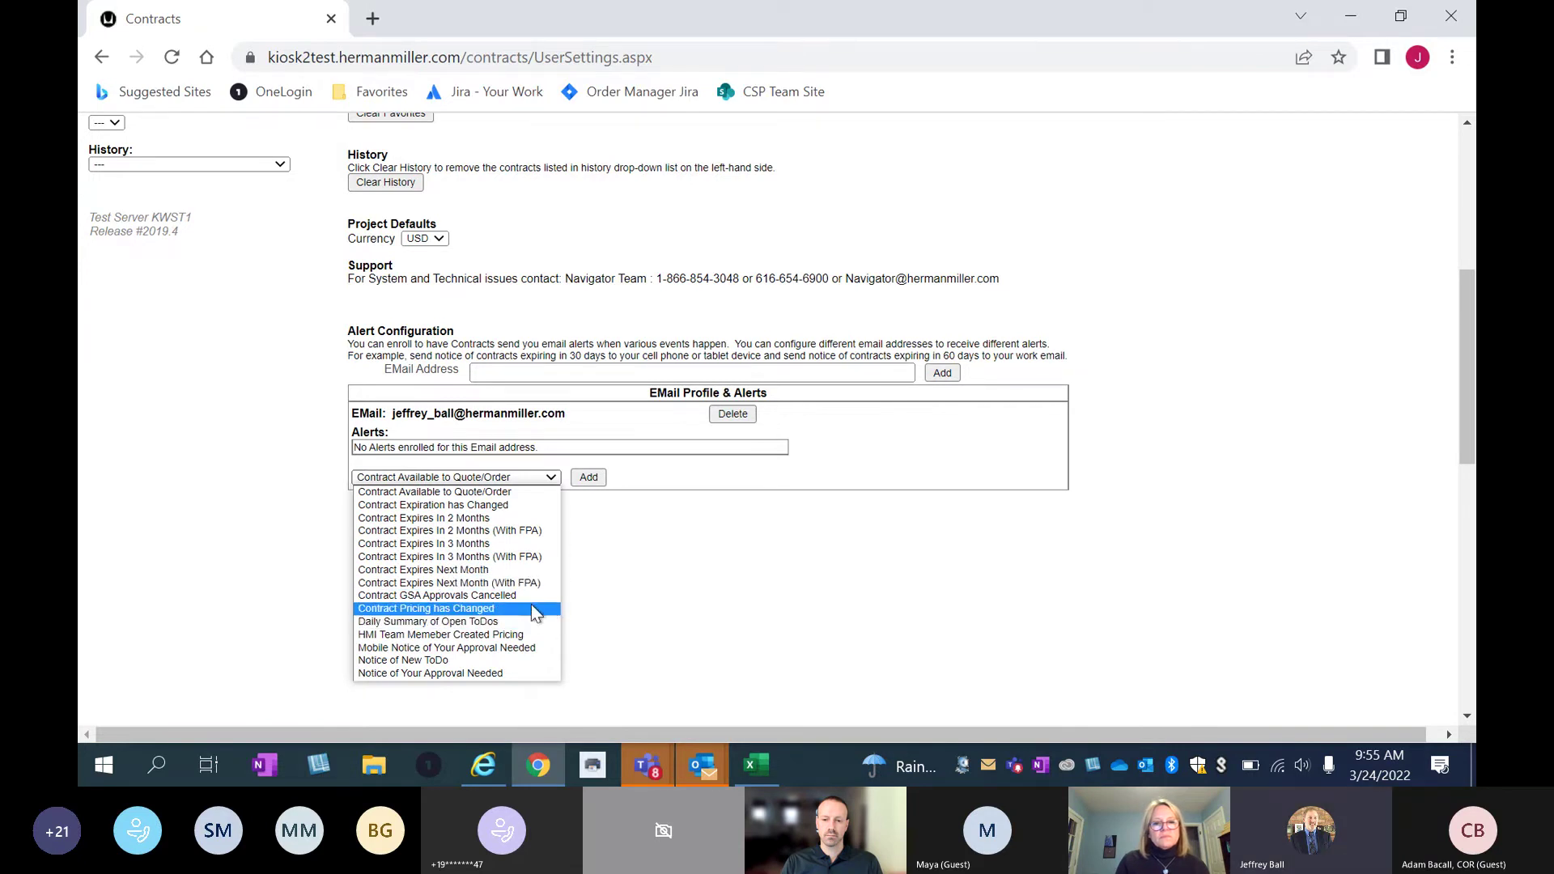
click(658, 611)
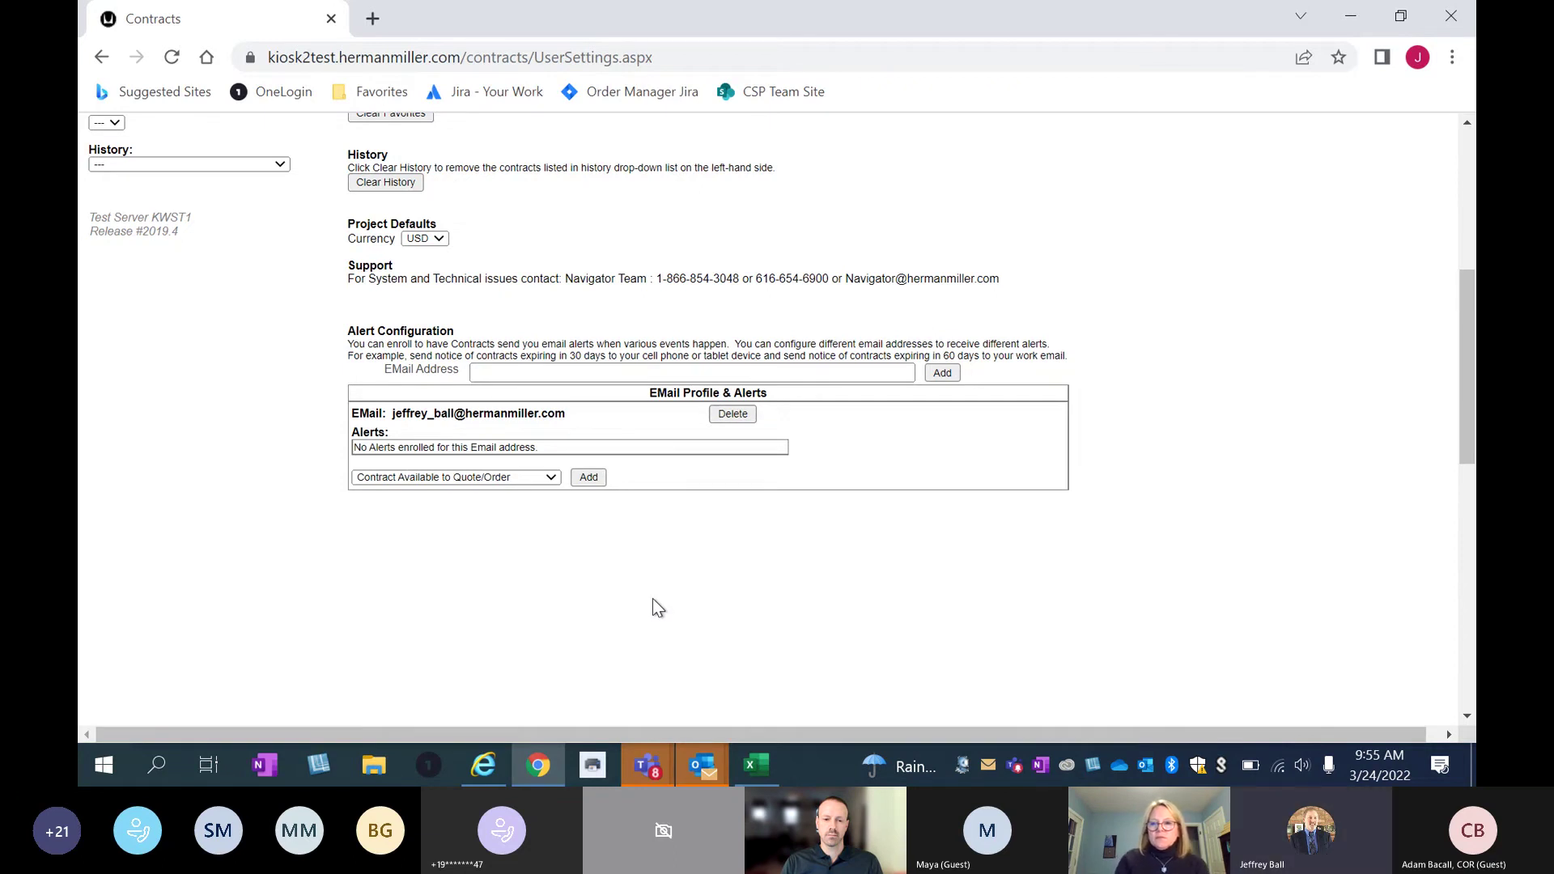
Return to the View Contracts list, then switch to the Microsoft Teams call window.
scroll(660, 597, up, 5)
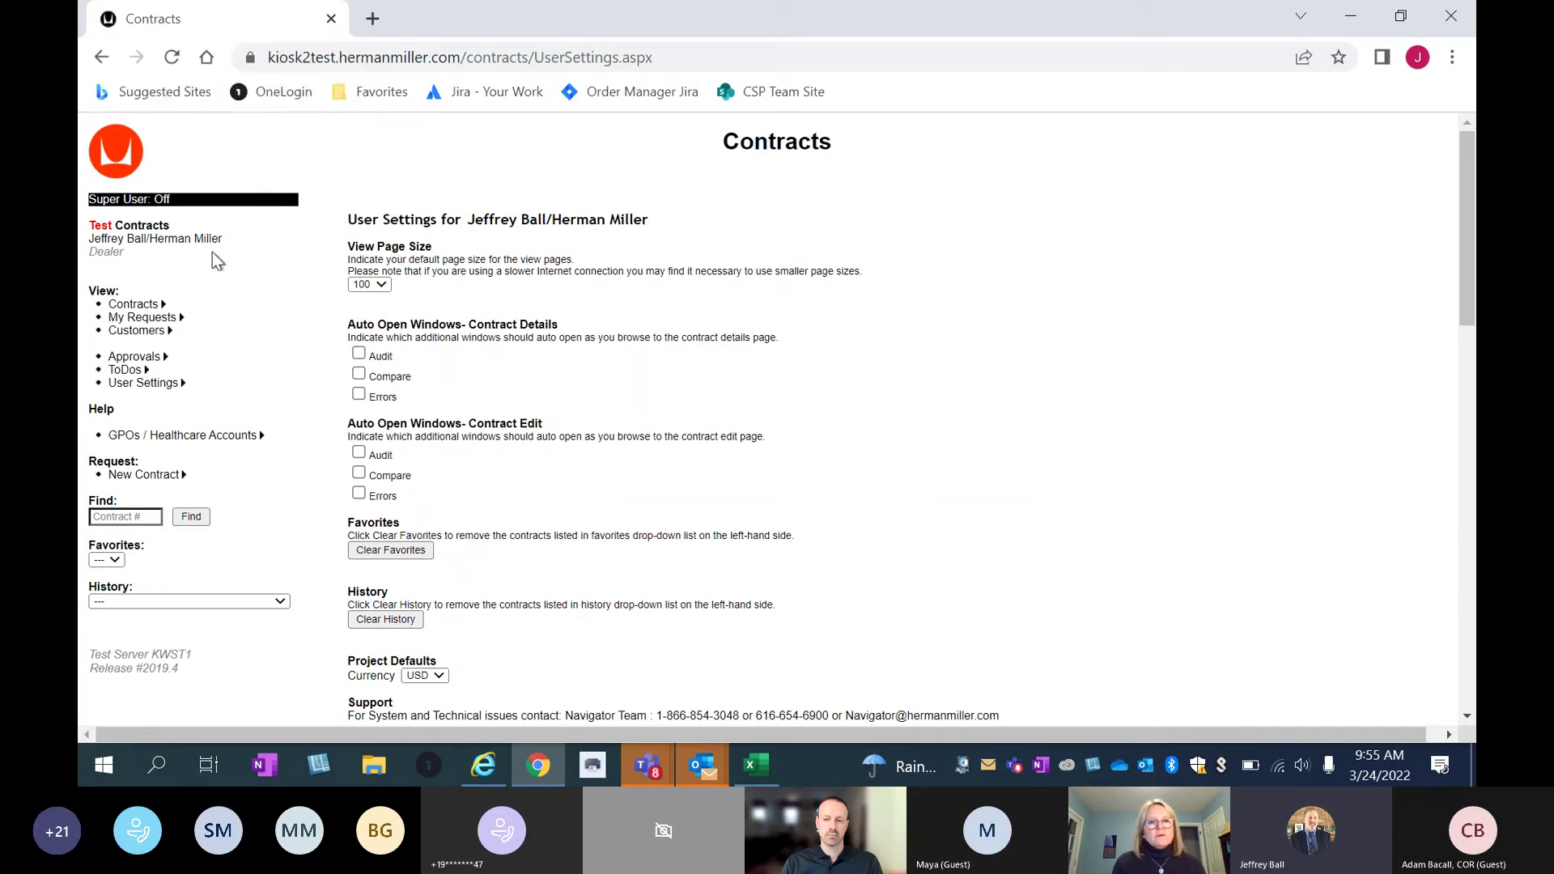
click(126, 305)
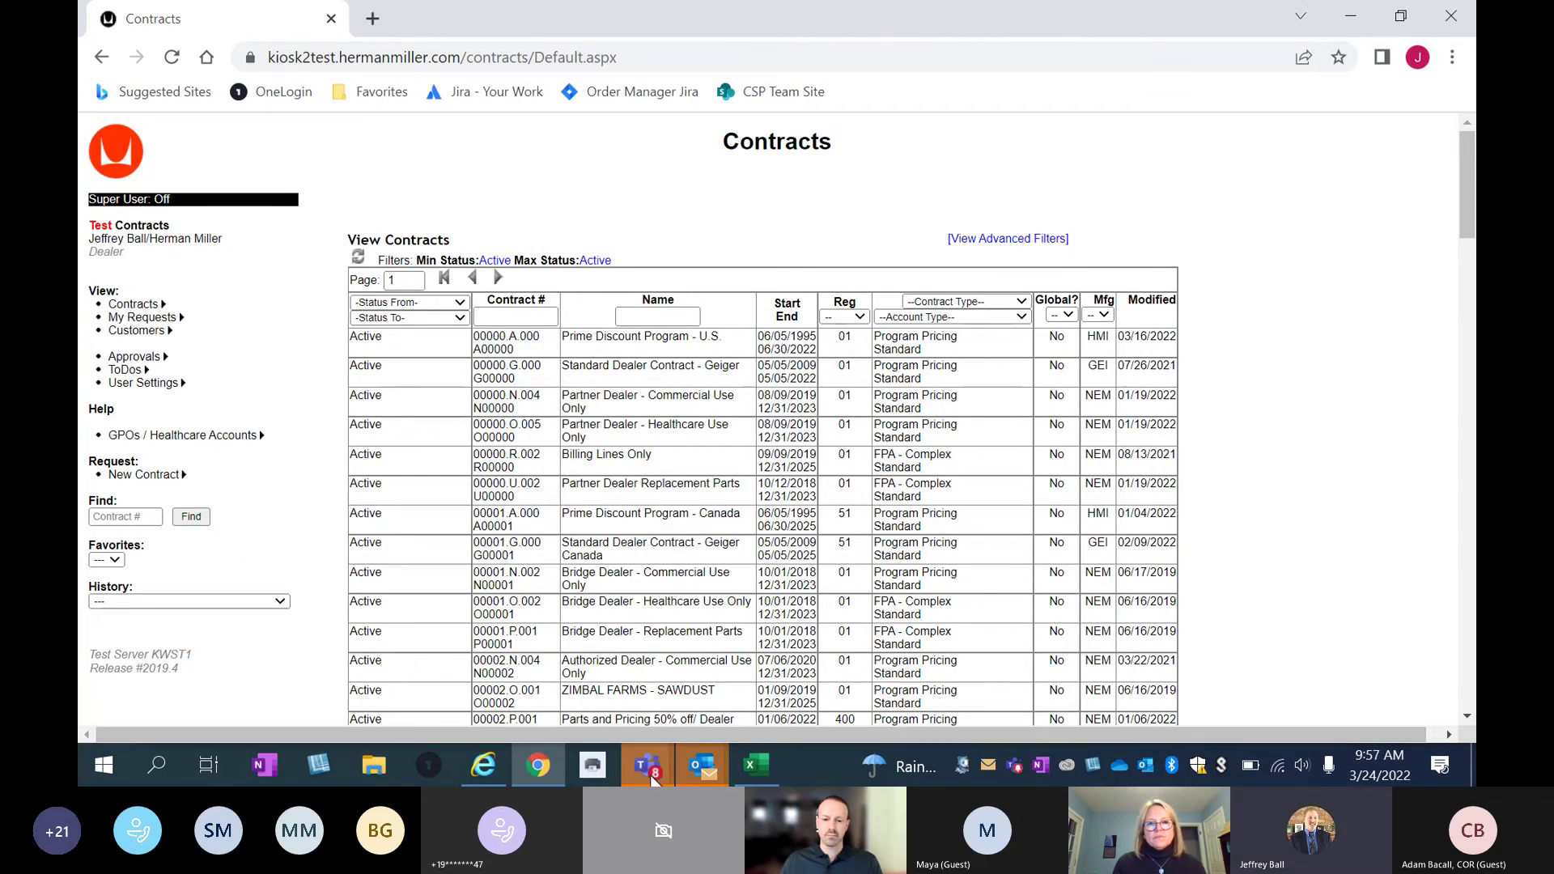
mouse_move(652, 780)
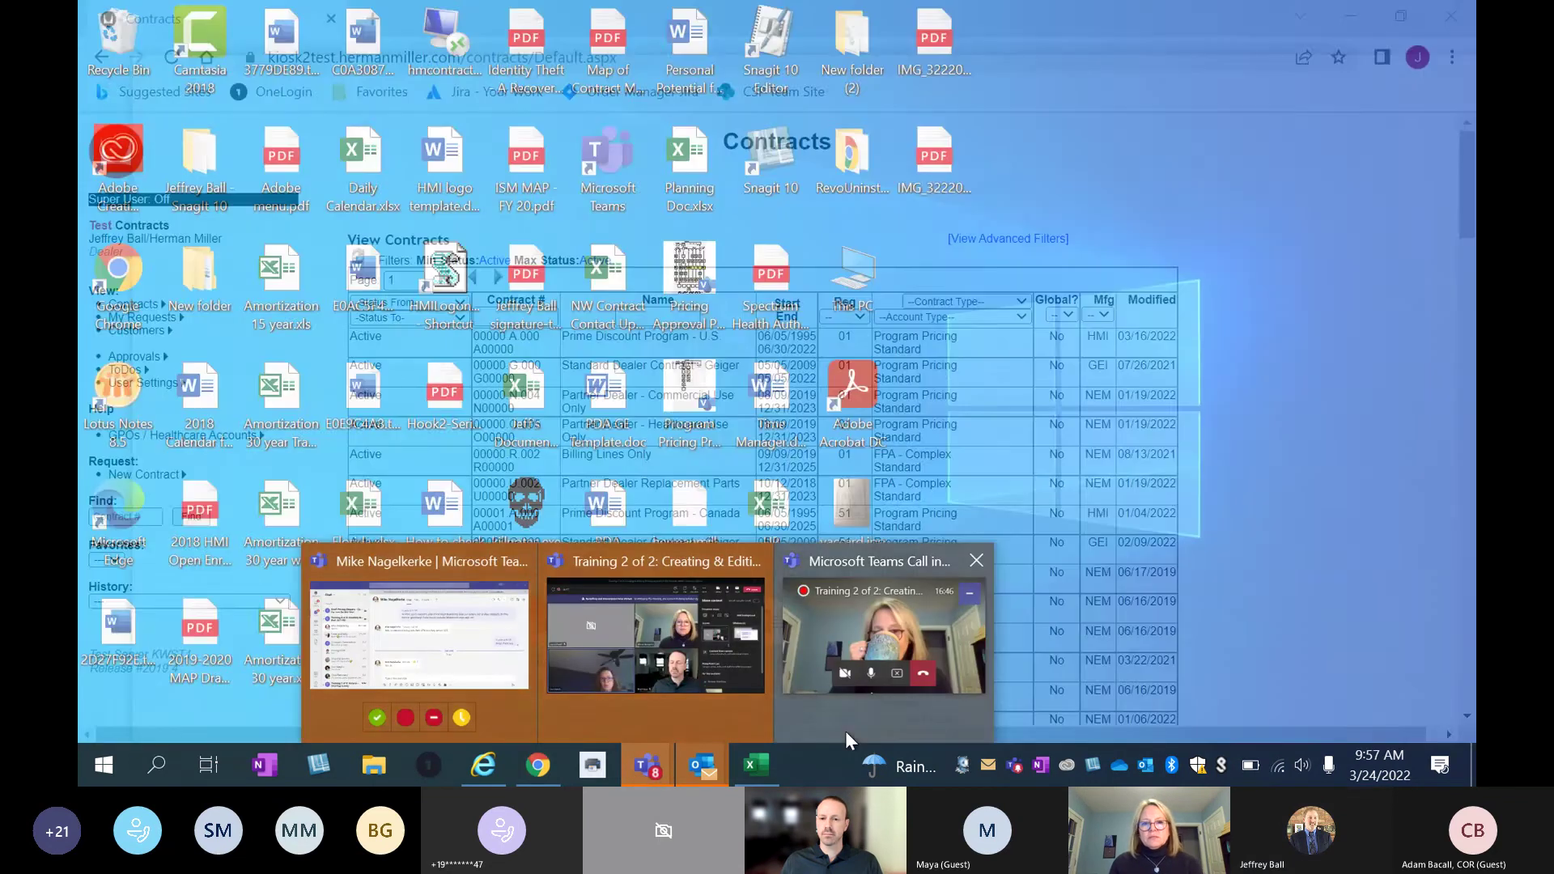
click(845, 731)
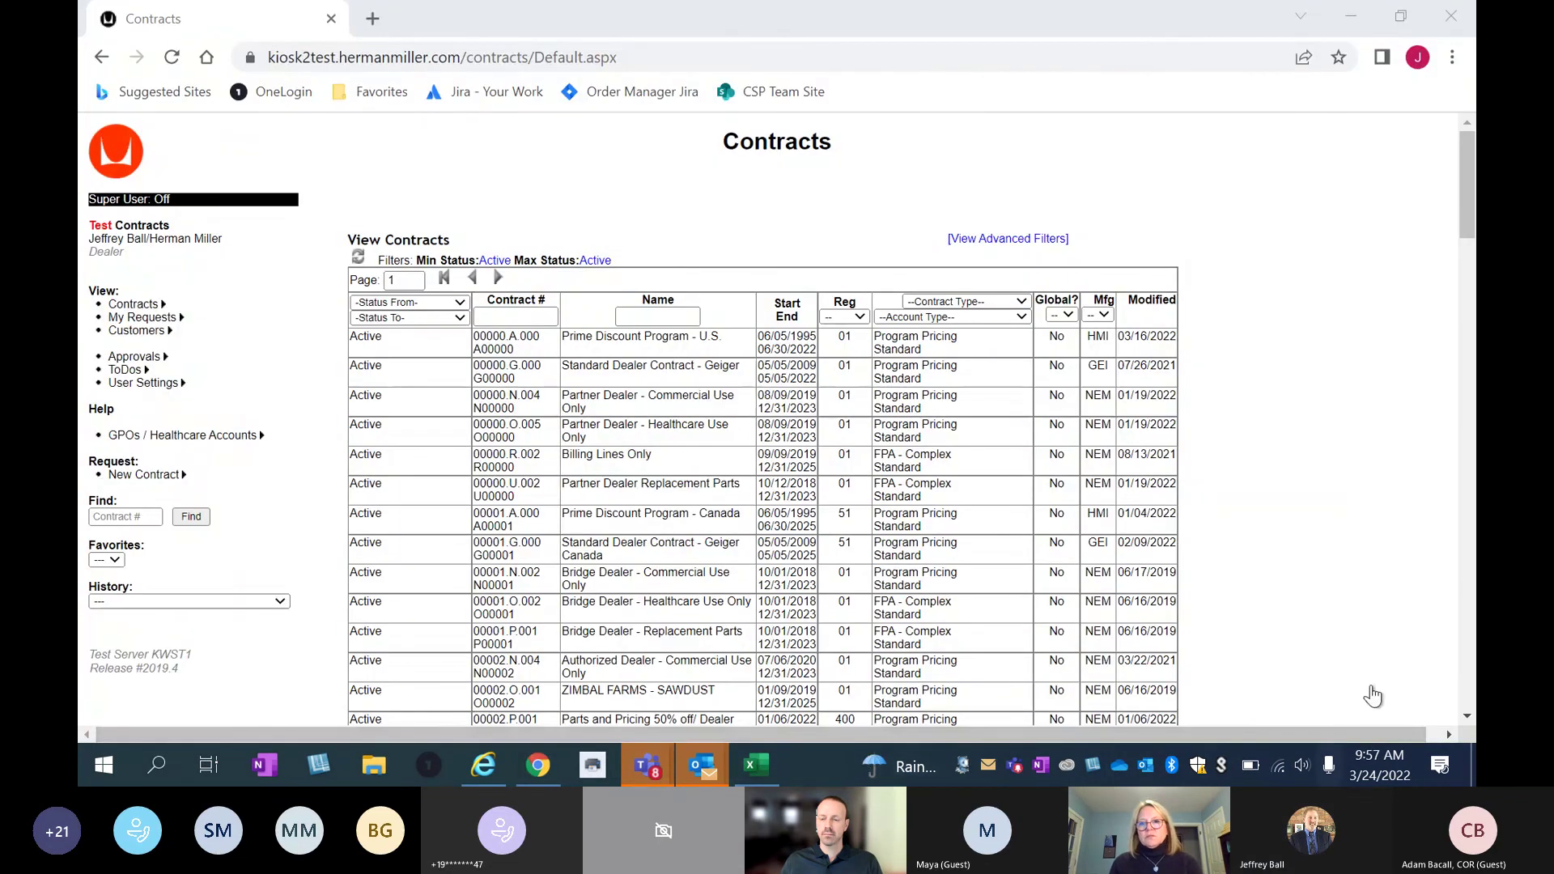